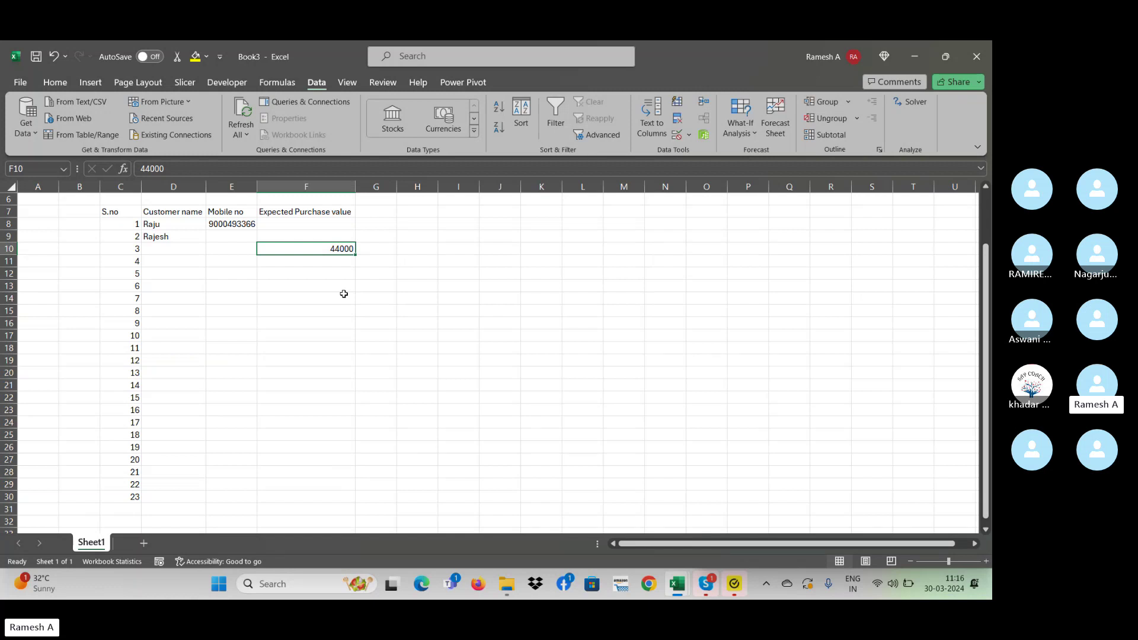
# - Try 10000 over F10's 44000, then cancel it so 44000 stays
pyautogui.press('Down')
pyautogui.press('Down')
pyautogui.press('Down')
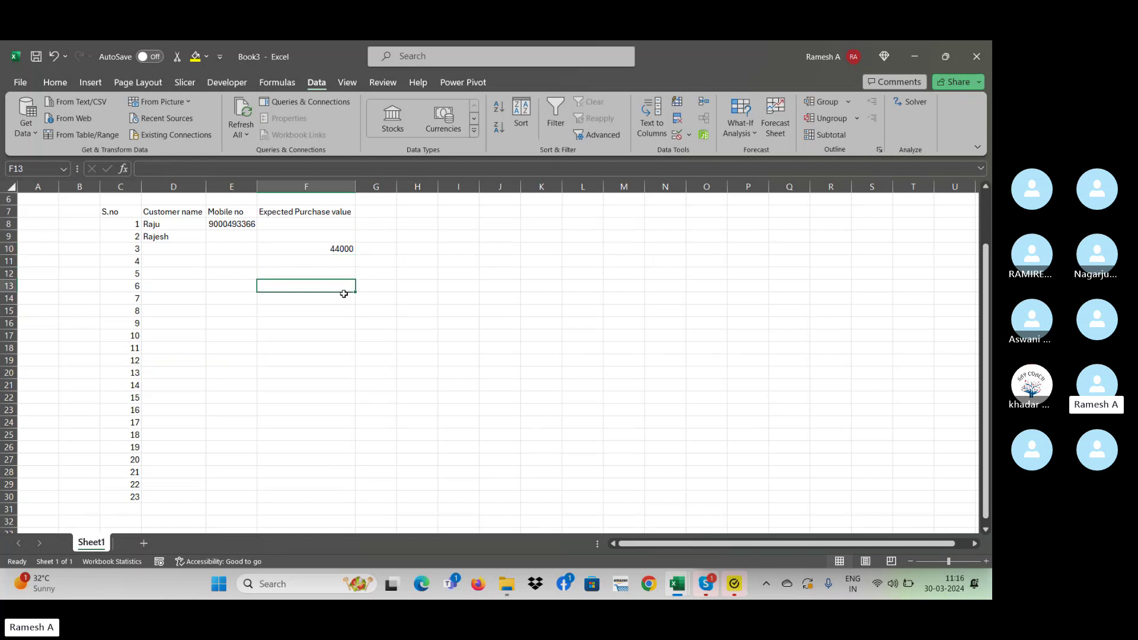
pyautogui.press('Up')
pyautogui.press('Up')
pyautogui.press('Up')
pyautogui.press('Up')
pyautogui.press('Up')
pyautogui.hotkey('shift', 'Down')
pyautogui.hotkey('shift', 'Down')
pyautogui.hotkey('shift', 'Down')
pyautogui.hotkey('shift', 'Down')
pyautogui.hotkey('shift', 'Down')
pyautogui.hotkey('shift', 'Down')
pyautogui.hotkey('shift', 'Down')
pyautogui.hotkey('shift', 'Down')
pyautogui.hotkey('shift', 'Down')
pyautogui.hotkey('shift', 'Down')
pyautogui.hotkey('shift', 'Down')
pyautogui.hotkey('shift', 'Down')
pyautogui.hotkey('shift', 'Down')
pyautogui.hotkey('shift', 'Down')
pyautogui.hotkey('shift', 'Down')
pyautogui.hotkey('shift', 'Down')
pyautogui.hotkey('shift', 'Down')
pyautogui.hotkey('shift', 'Down')
pyautogui.hotkey('shift', 'Down')
pyautogui.hotkey('shift', 'Down')
pyautogui.hotkey('shift', 'Down')
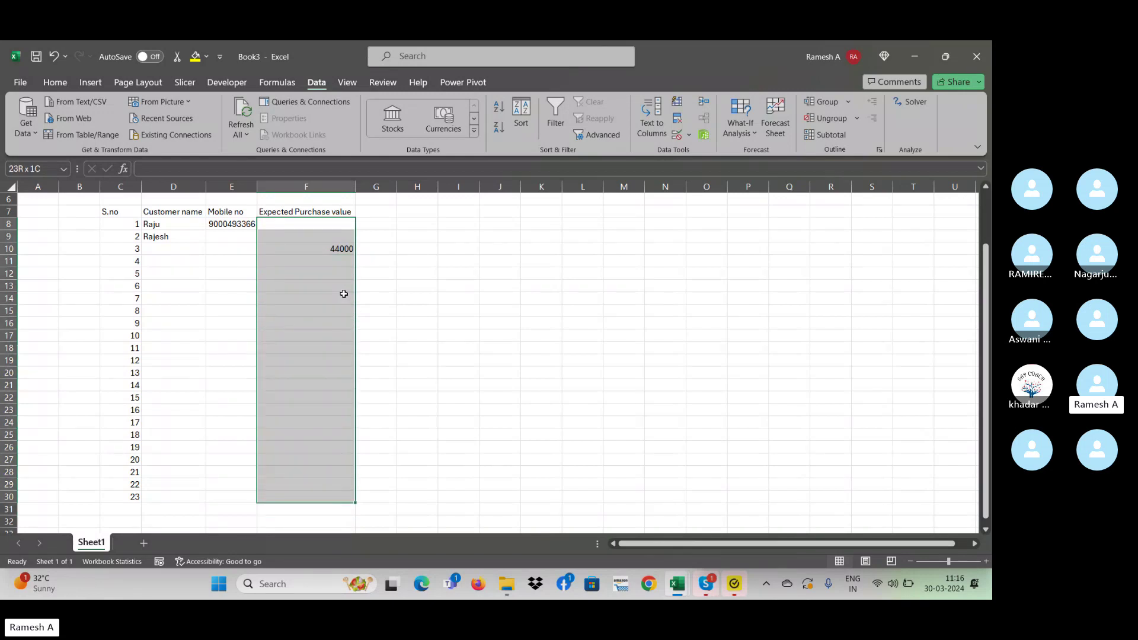
pyautogui.press('Down')
pyautogui.press('Down')
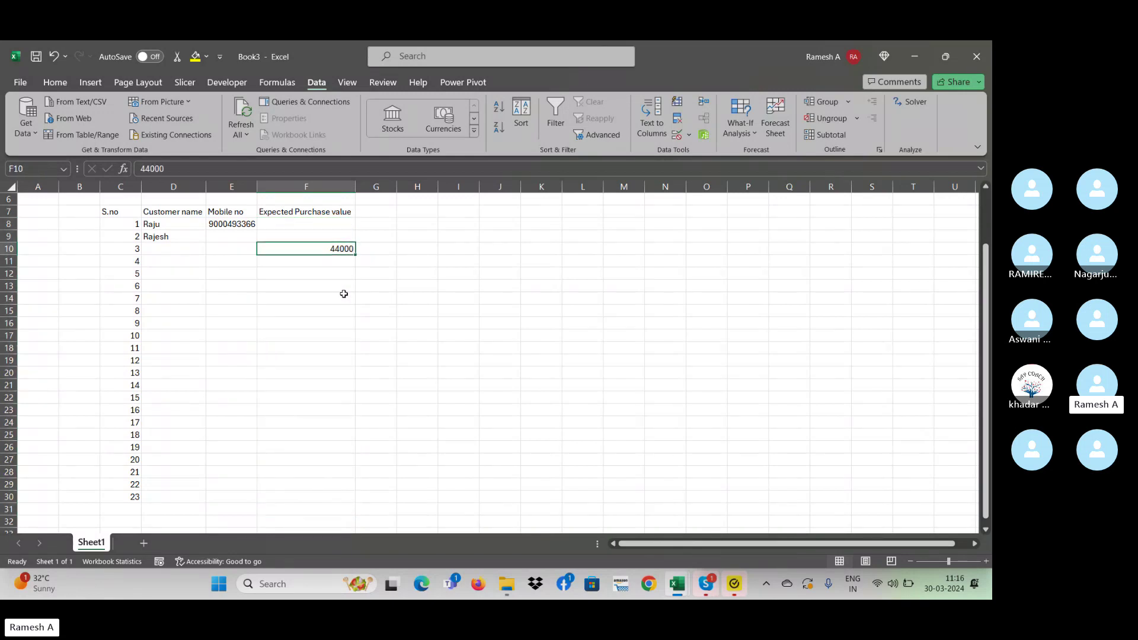
pyautogui.write('10000')
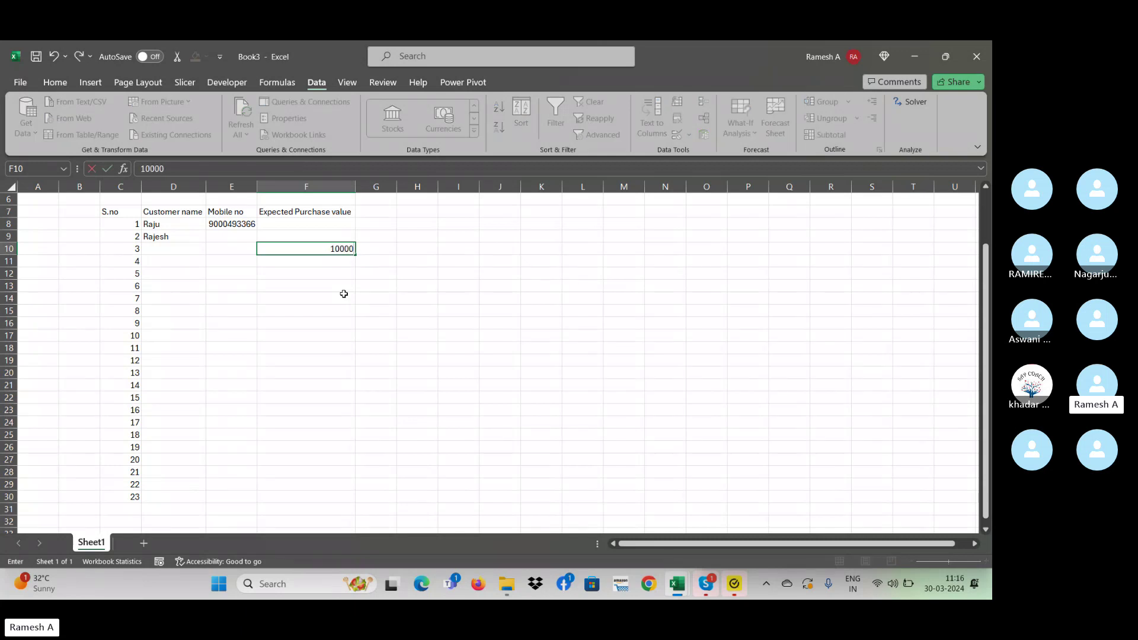
pyautogui.press('Escape')
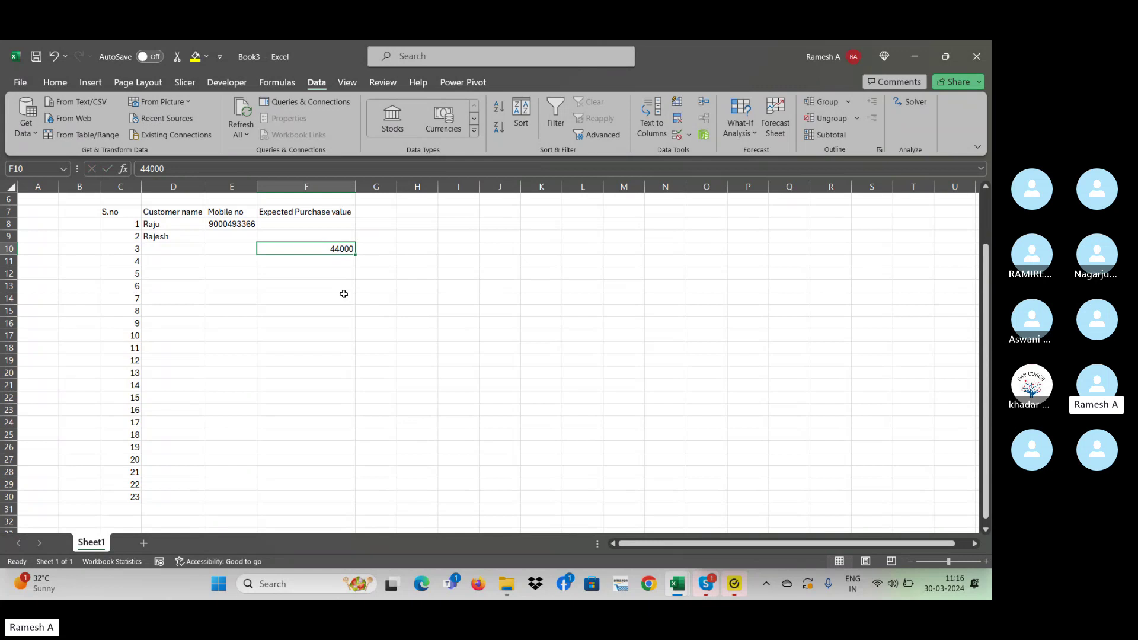
# - Enter 50000 as the first customer's expected purchase value in F8
pyautogui.press('Down')
pyautogui.press('Down')
pyautogui.press('Down')
pyautogui.press('Down')
pyautogui.press('Down')
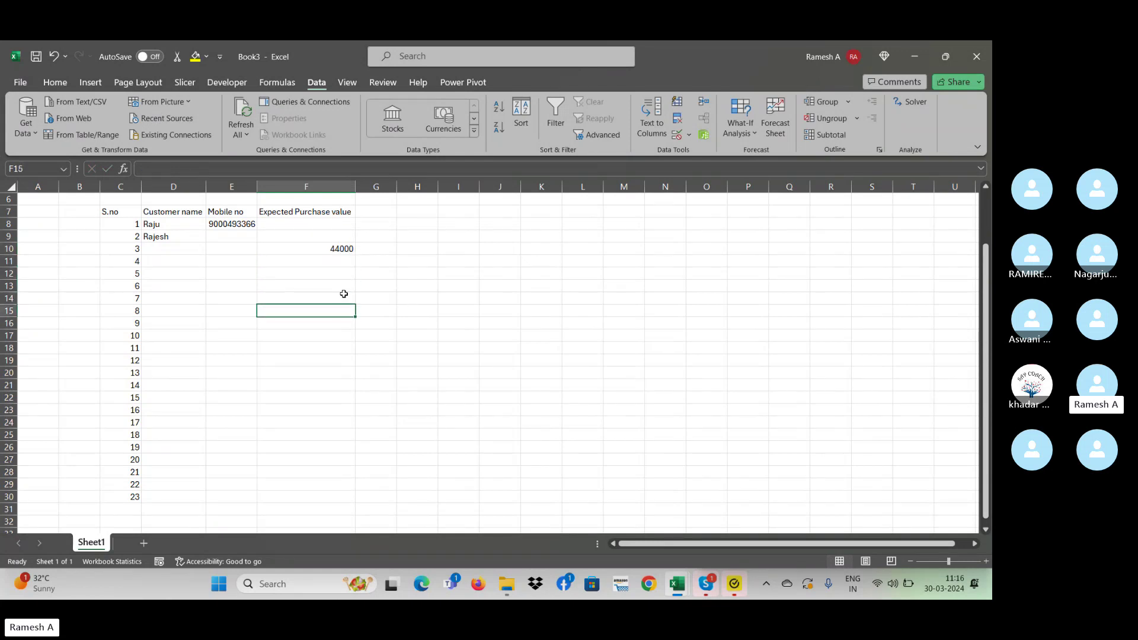
pyautogui.press('Up')
pyautogui.press('Up')
pyautogui.press('Up')
pyautogui.press('Up')
pyautogui.press('Up')
pyautogui.press('Up')
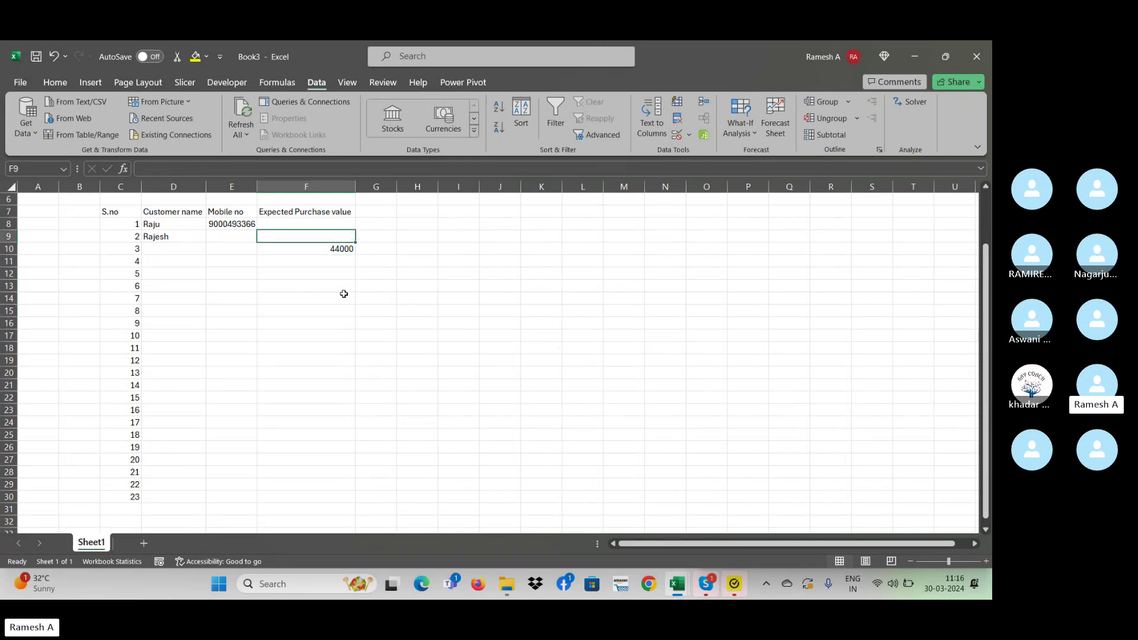
pyautogui.press('Up')
pyautogui.write('500')
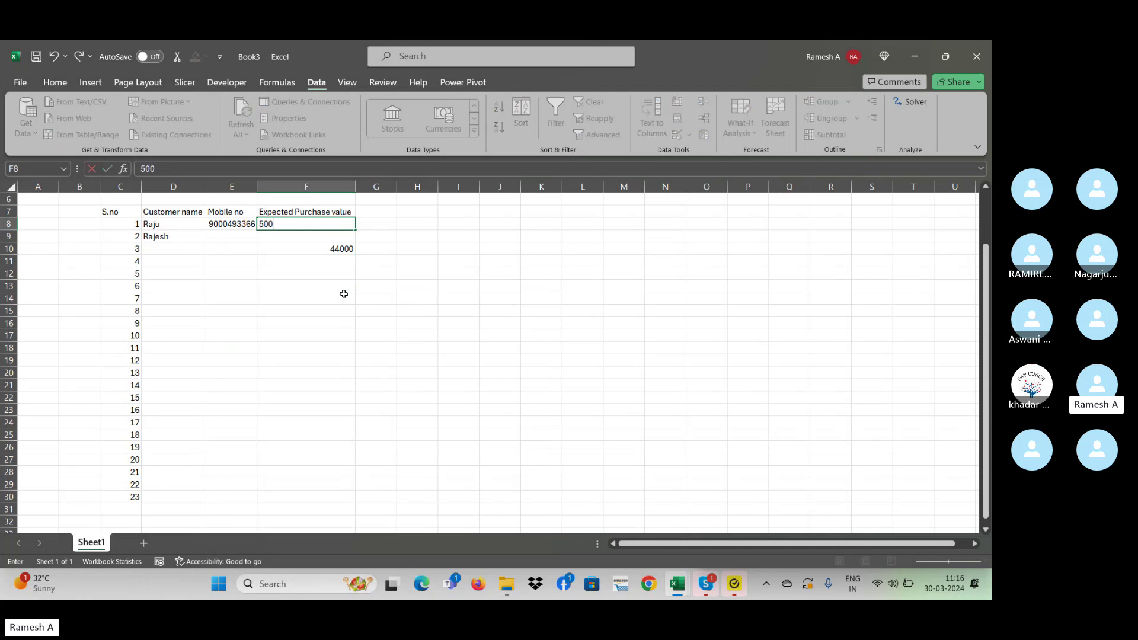
pyautogui.write('00')
pyautogui.press('Return')
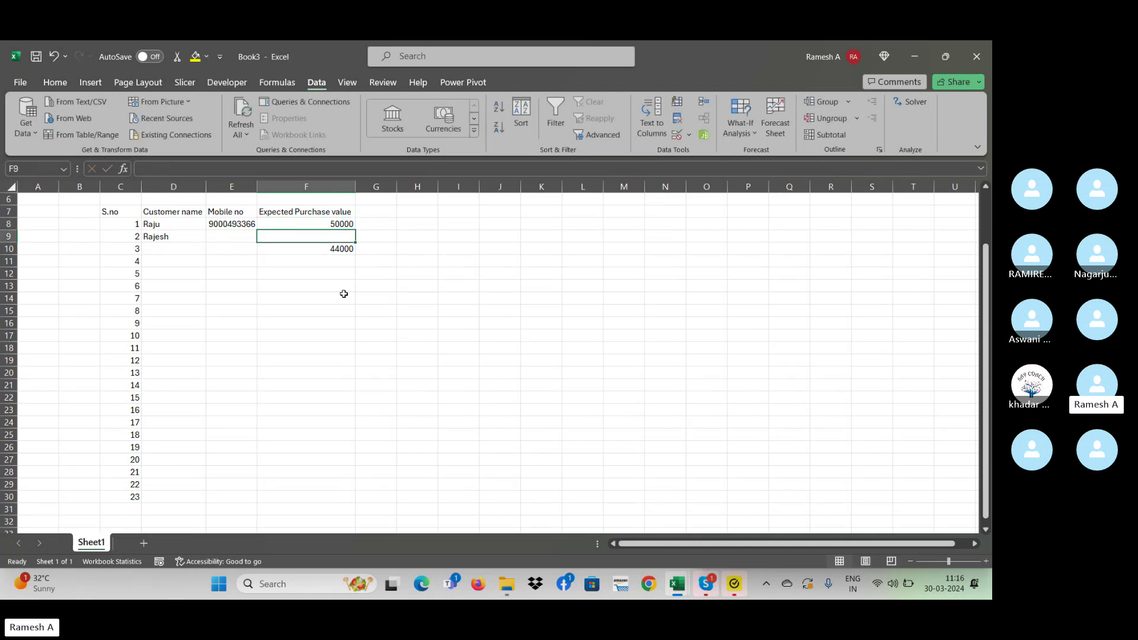
pyautogui.press('Up')
pyautogui.press('Up')
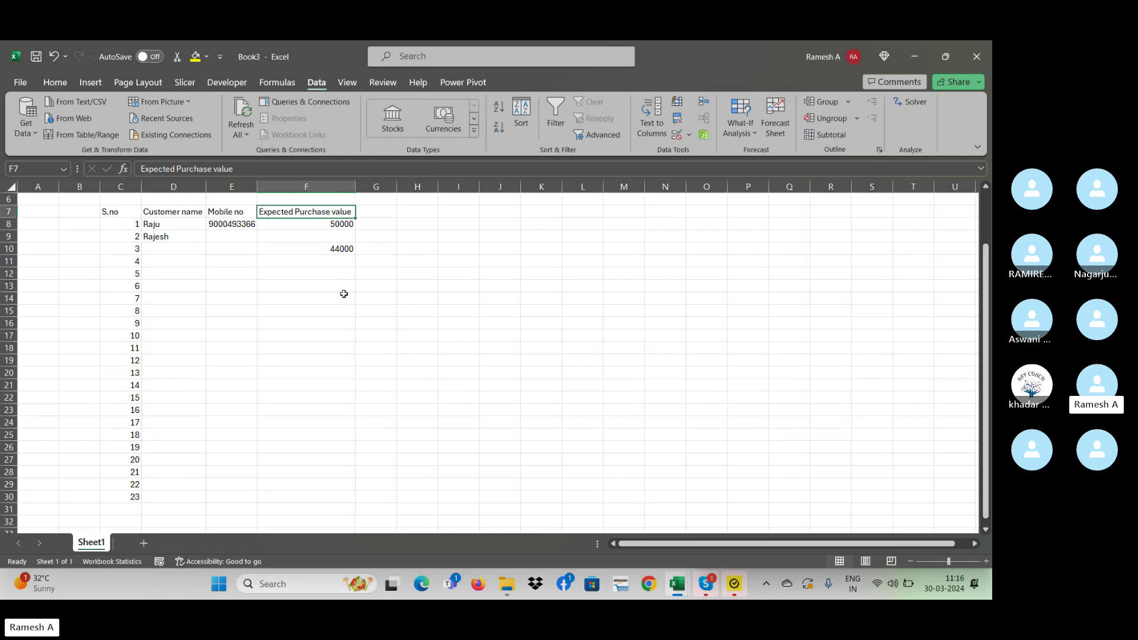
# - Start entering 500000 as customer 5's expected purchase value in F12
pyautogui.press('Right')
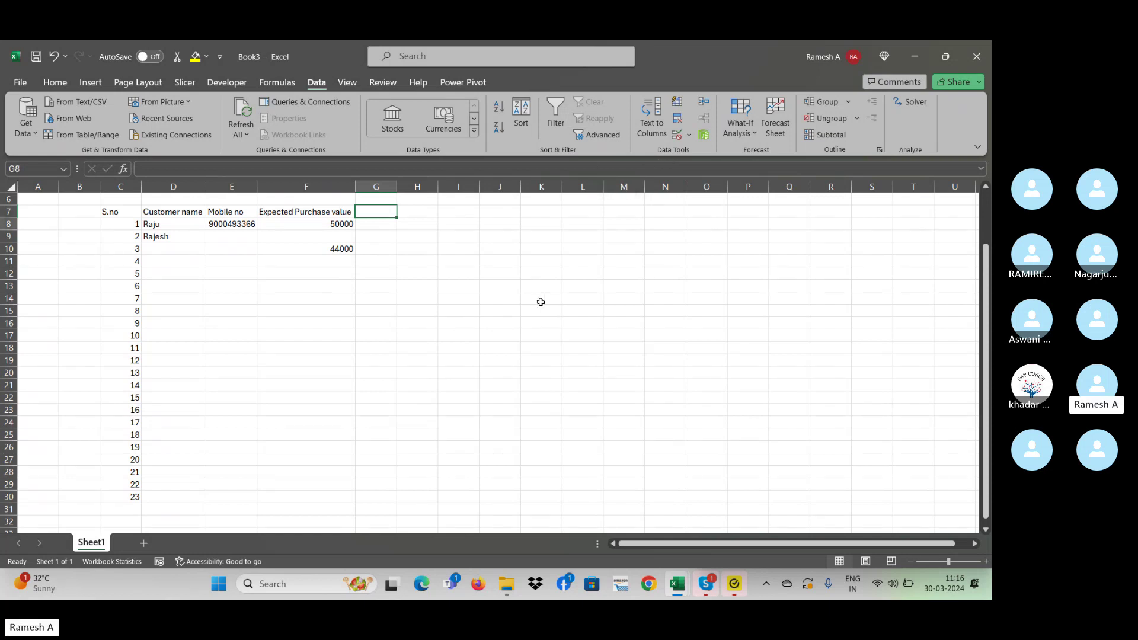
pyautogui.press('Down')
pyautogui.press('Down')
pyautogui.press('Left')
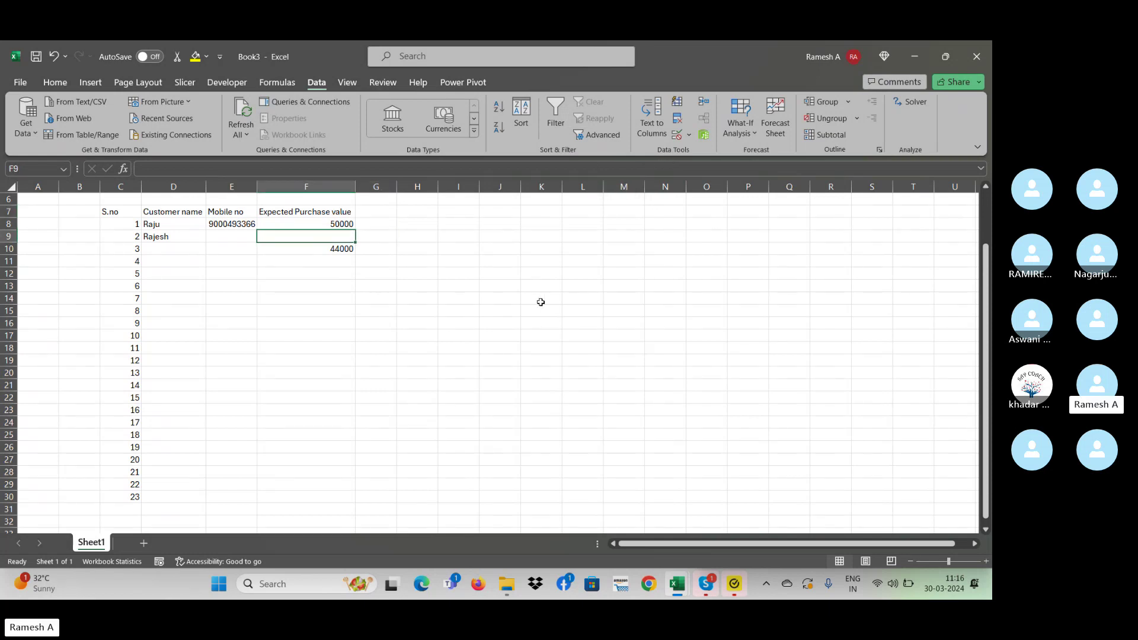
pyautogui.press('Down')
pyautogui.press('Down')
pyautogui.press('Down')
pyautogui.write('500000')
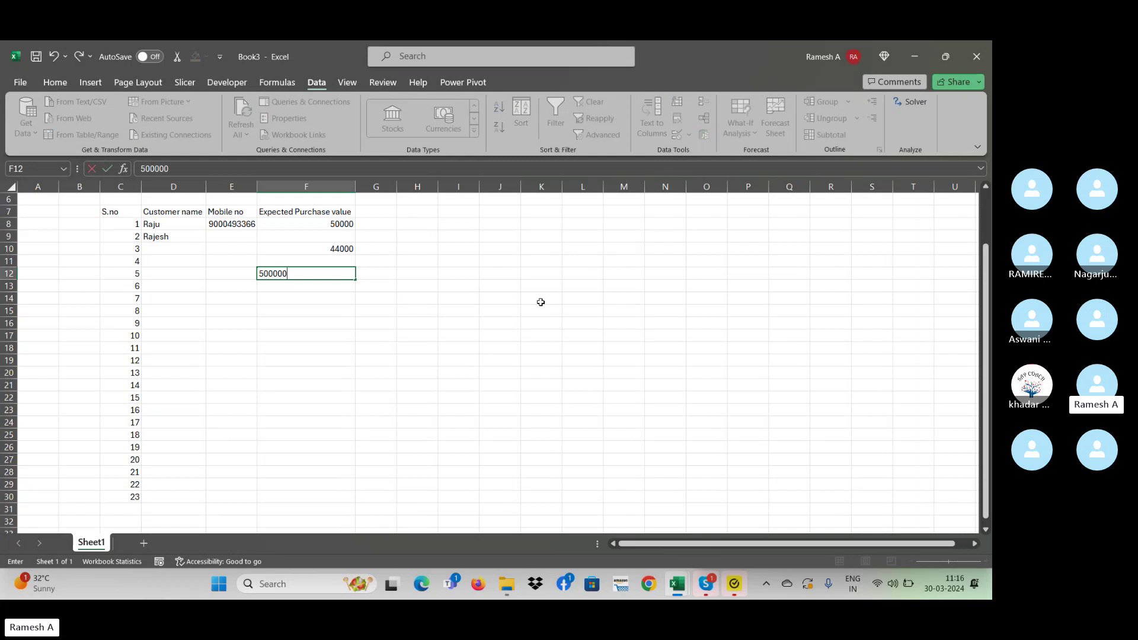
# - Commit 500000 in F12 and cancel the validation error, leaving the cell blank
pyautogui.press('Return')
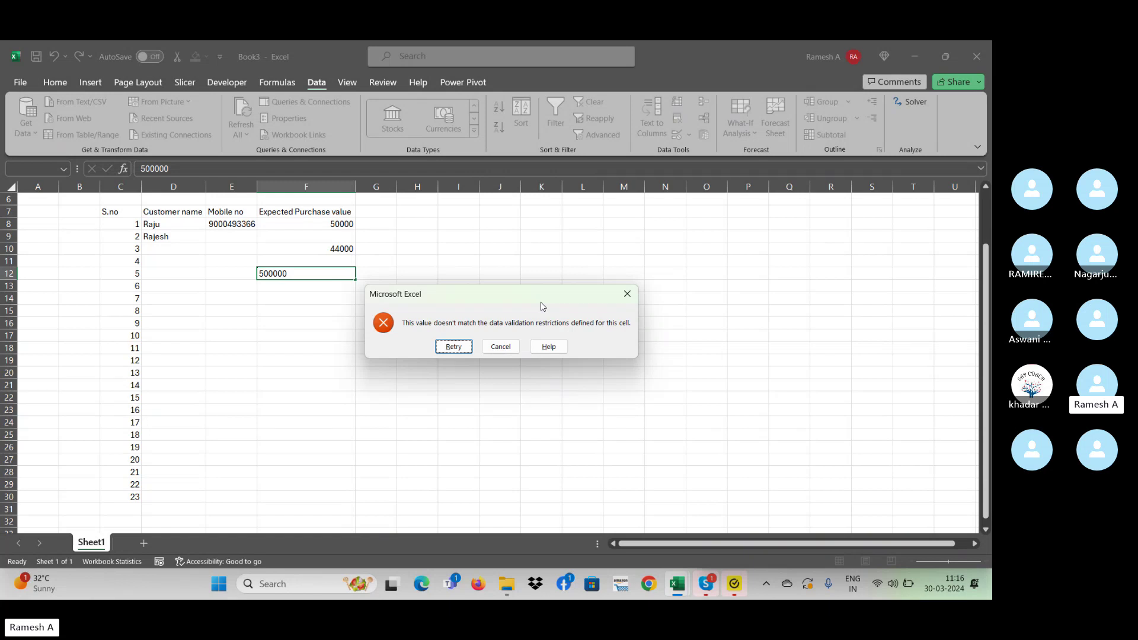
pyautogui.press('Escape')
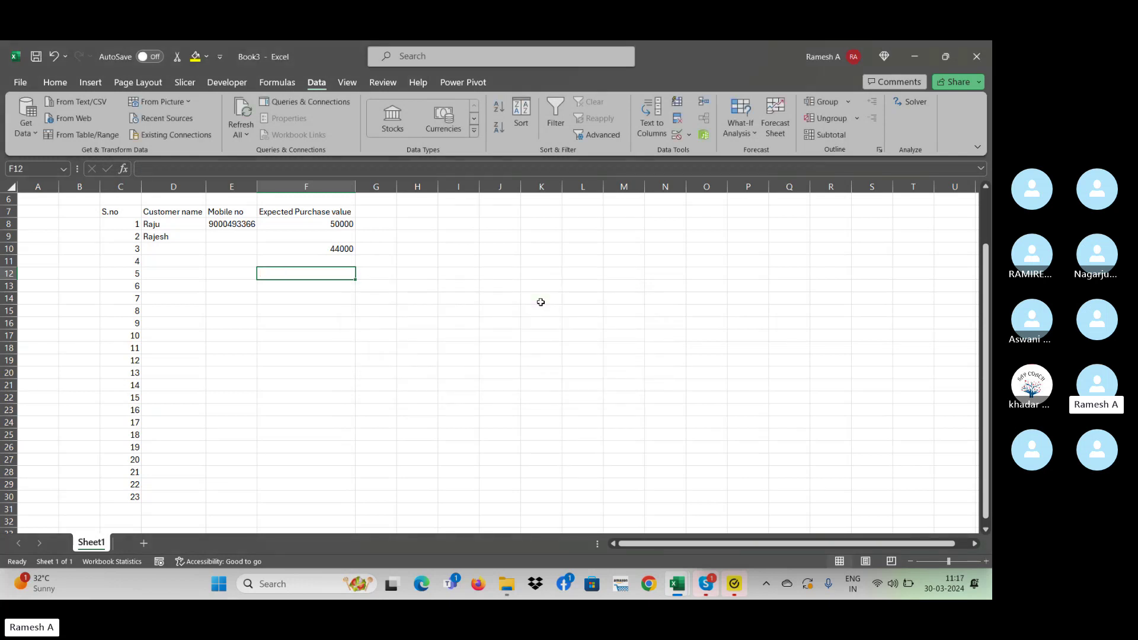
pyautogui.press('Down')
pyautogui.press('Down')
pyautogui.press('Down')
pyautogui.press('Down')
pyautogui.press('Up')
pyautogui.press('Up')
pyautogui.press('Up')
pyautogui.press('Up')
pyautogui.press('Up')
pyautogui.press('Up')
pyautogui.press('Up')
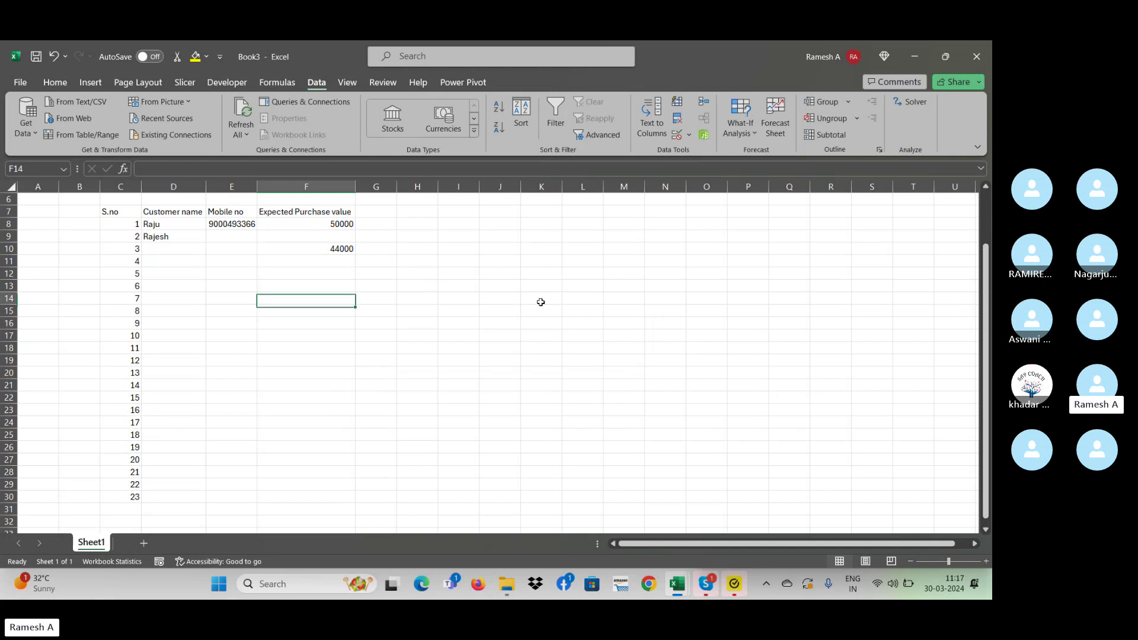
pyautogui.press('Up')
pyautogui.press('Up')
pyautogui.press('Down')
pyautogui.press('Down')
pyautogui.press('Down')
pyautogui.press('Down')
pyautogui.press('Down')
pyautogui.press('Down')
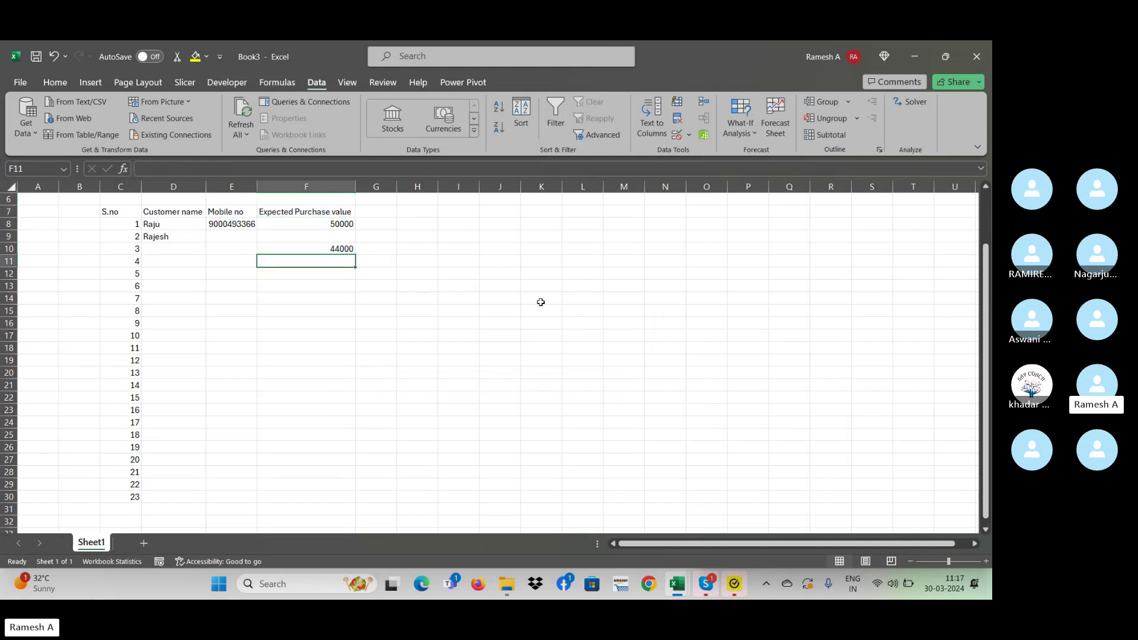
pyautogui.press('Down')
pyautogui.press('Down')
pyautogui.press('Down')
pyautogui.press('Down')
pyautogui.press('Down')
pyautogui.press('Down')
pyautogui.press('Down')
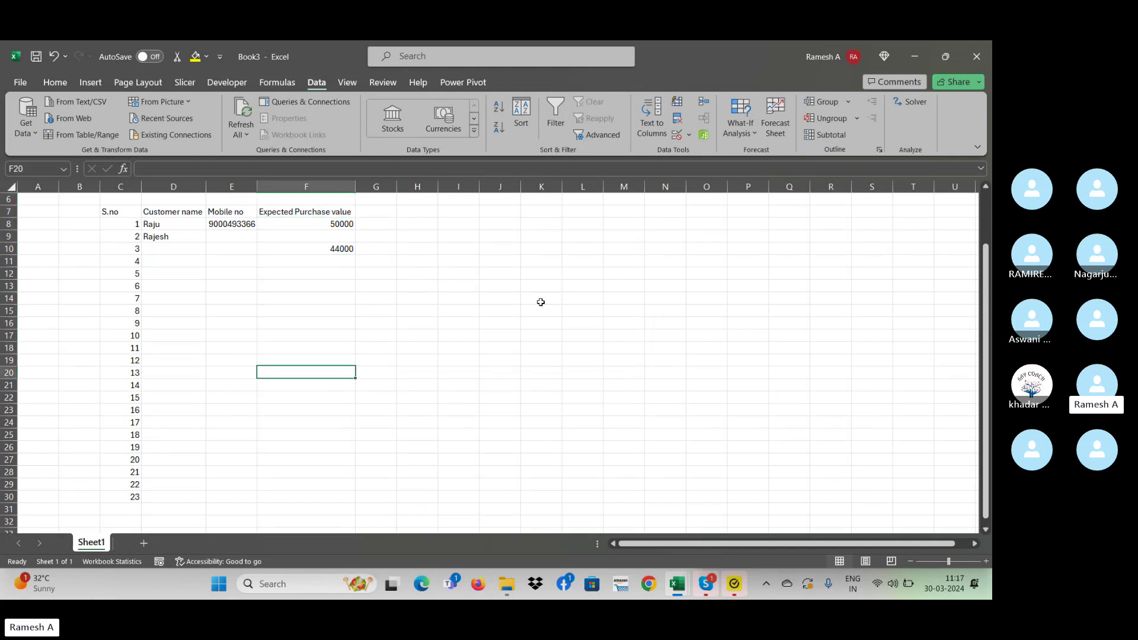
pyautogui.press('Up')
pyautogui.press('Up')
pyautogui.press('Up')
pyautogui.press('Up')
pyautogui.press('Up')
pyautogui.press('Up')
pyautogui.press('Up')
pyautogui.press('Up')
pyautogui.press('Up')
pyautogui.press('Up')
pyautogui.press('Up')
pyautogui.press('Up')
pyautogui.press('Up')
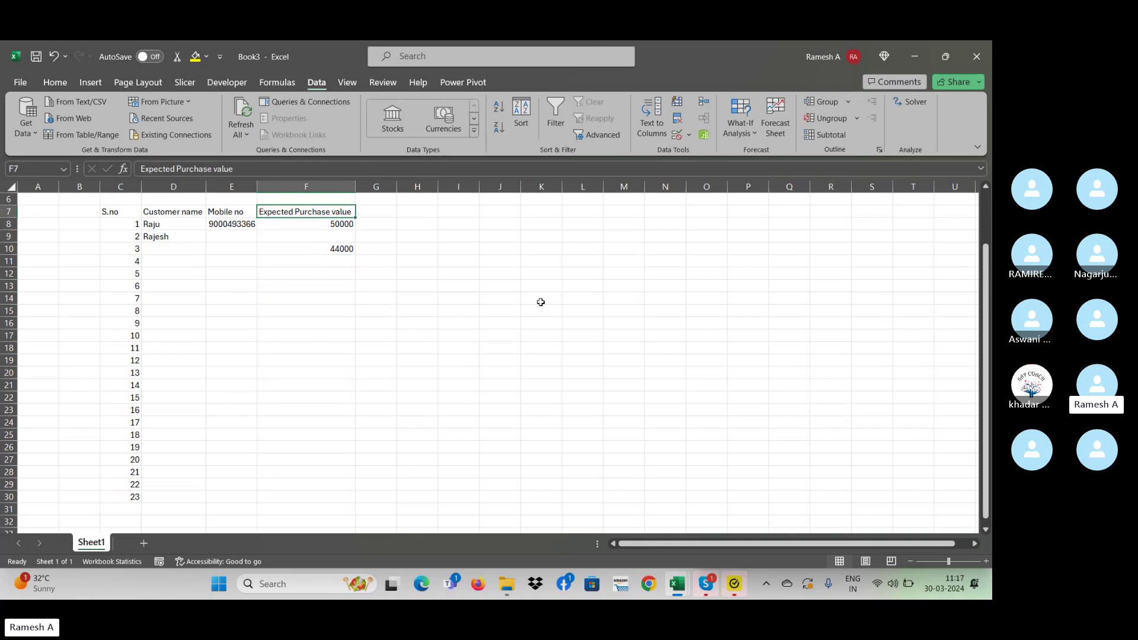
pyautogui.press('Right')
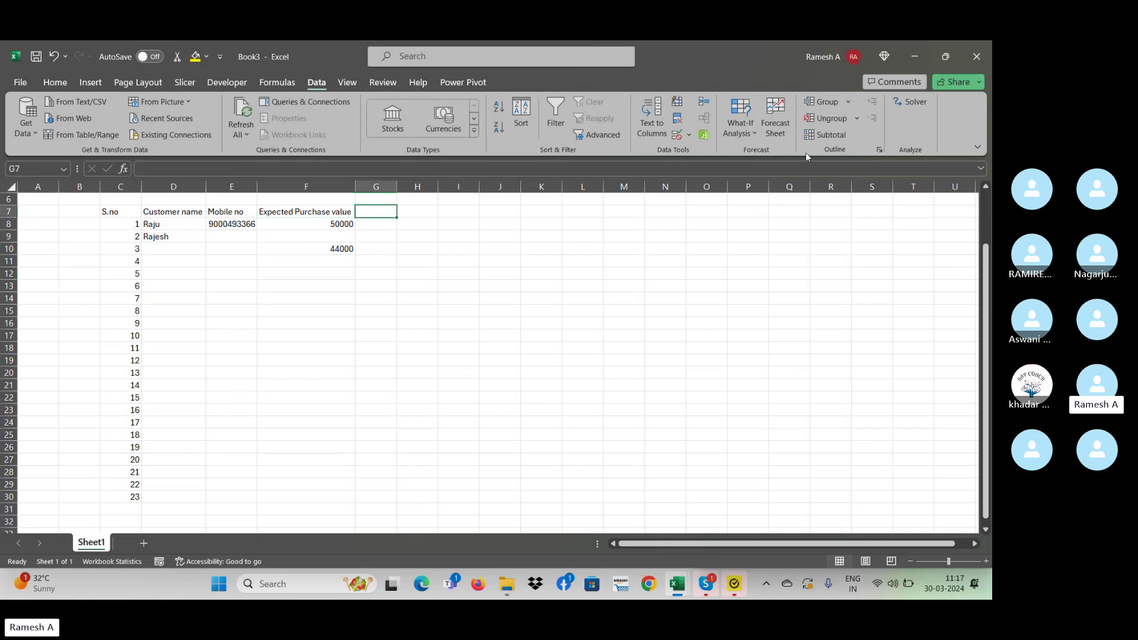
# - Open the Data Validation settings and close them without changes
pyautogui.click(690, 135)
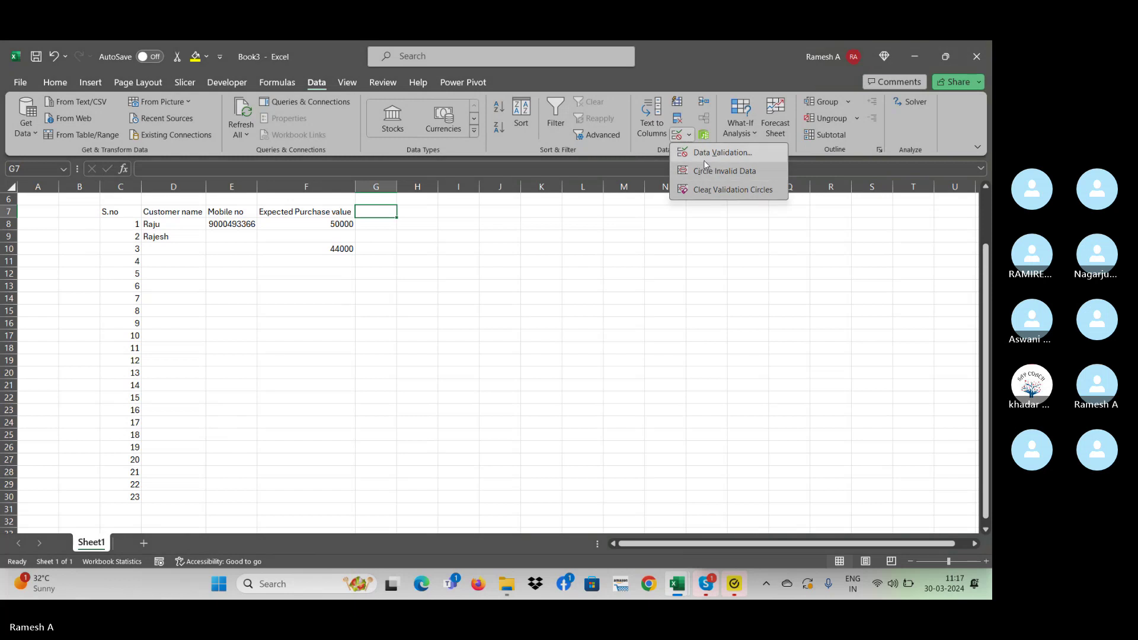
pyautogui.click(702, 157)
pyautogui.click(496, 309)
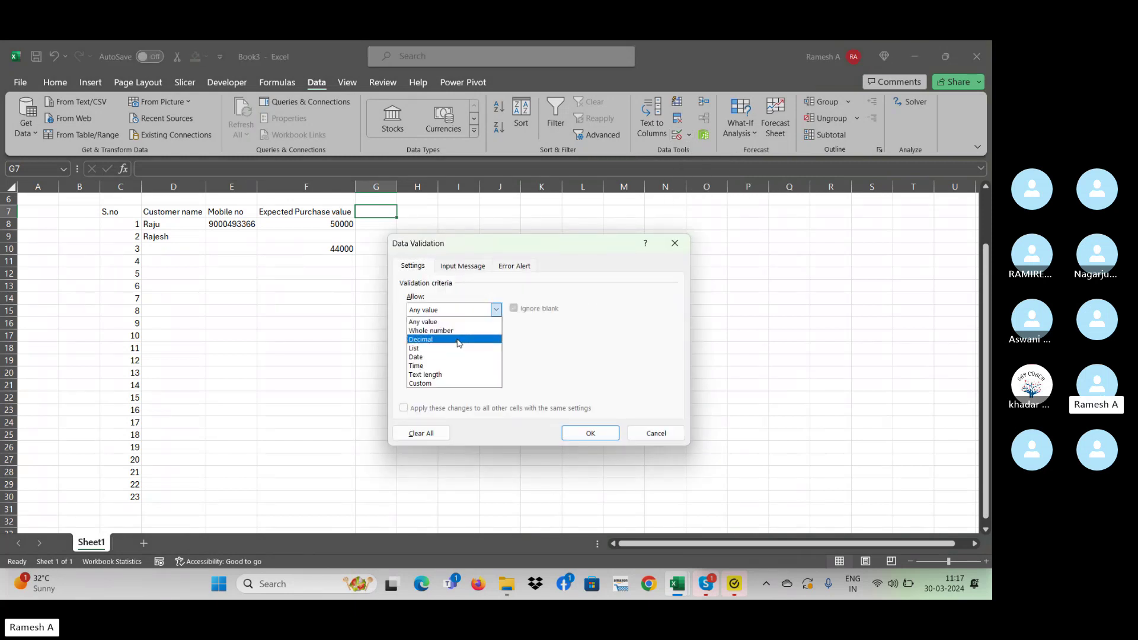
pyautogui.click(669, 237)
pyautogui.click(674, 249)
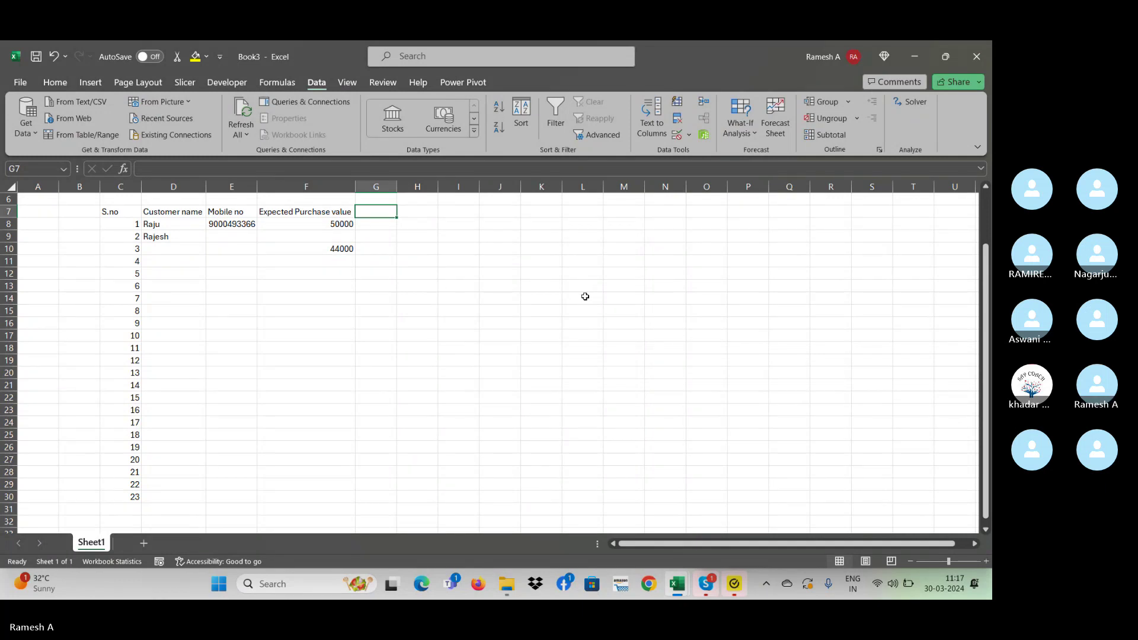
# - Type the Discount heading in G7 and select G8:G29 below it
pyautogui.write('Di')
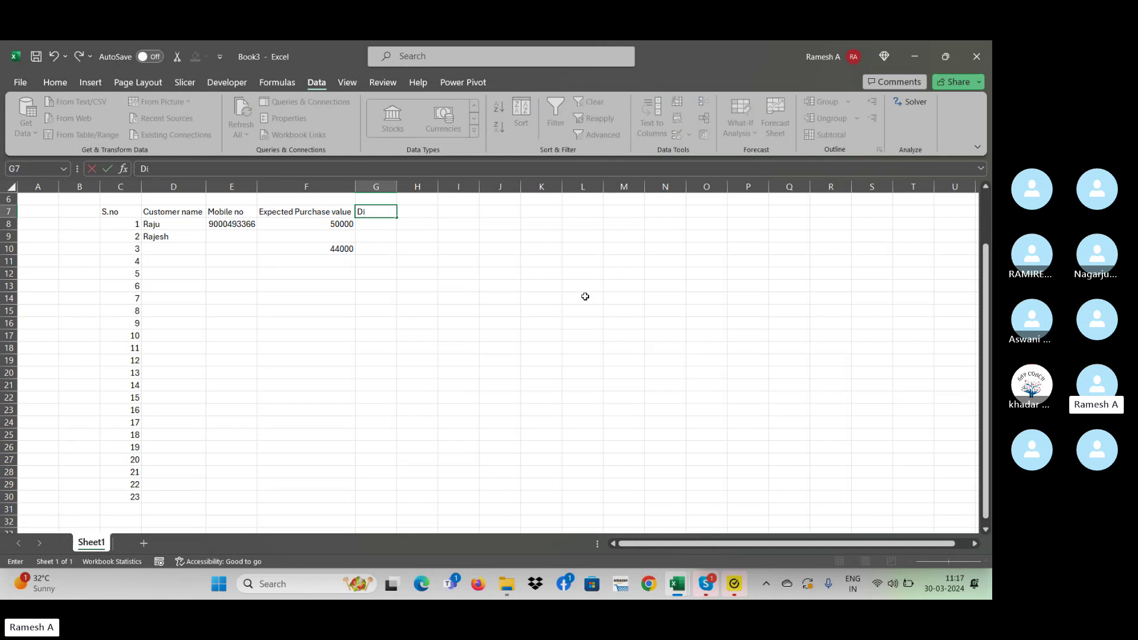
pyautogui.write('scount')
pyautogui.press('Return')
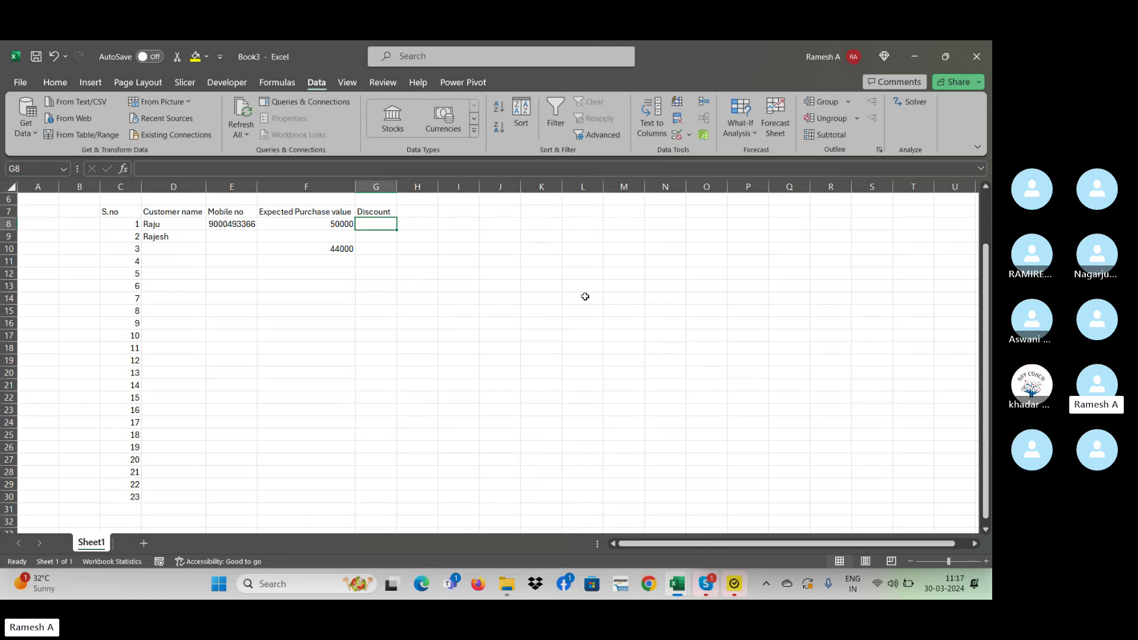
pyautogui.hotkey('shift', 'Down')
pyautogui.hotkey('shift', 'Down')
pyautogui.hotkey('shift', 'Down')
pyautogui.hotkey('shift', 'Down')
pyautogui.hotkey('shift', 'Down')
pyautogui.hotkey('shift', 'Down')
pyautogui.hotkey('shift', 'Down')
pyautogui.hotkey('shift', 'Down')
pyautogui.hotkey('shift', 'Down')
pyautogui.hotkey('shift', 'Down')
pyautogui.hotkey('shift', 'Down')
pyautogui.hotkey('shift', 'Down')
pyautogui.hotkey('shift', 'Down')
pyautogui.hotkey('shift', 'Down')
pyautogui.hotkey('shift', 'Down')
pyautogui.hotkey('shift', 'Down')
pyautogui.hotkey('shift', 'Down')
pyautogui.hotkey('shift', 'Down')
pyautogui.hotkey('shift', 'Down')
pyautogui.hotkey('shift', 'Down')
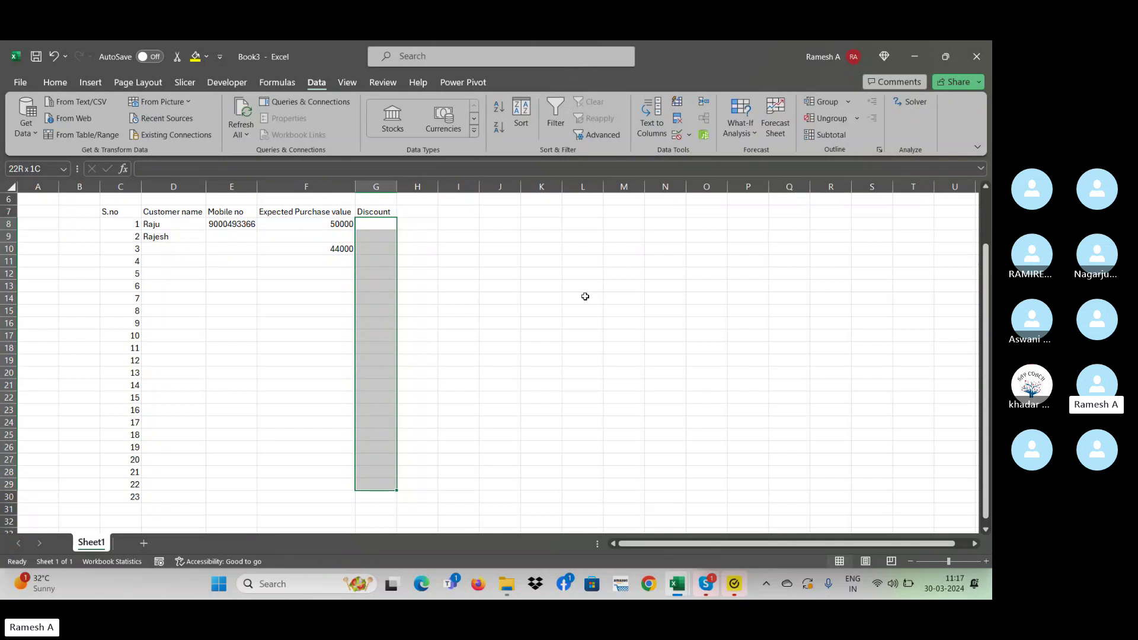
# - Limit G8:G29 to decimal values between minimum 1 and maximum 2
pyautogui.click(690, 136)
pyautogui.click(696, 155)
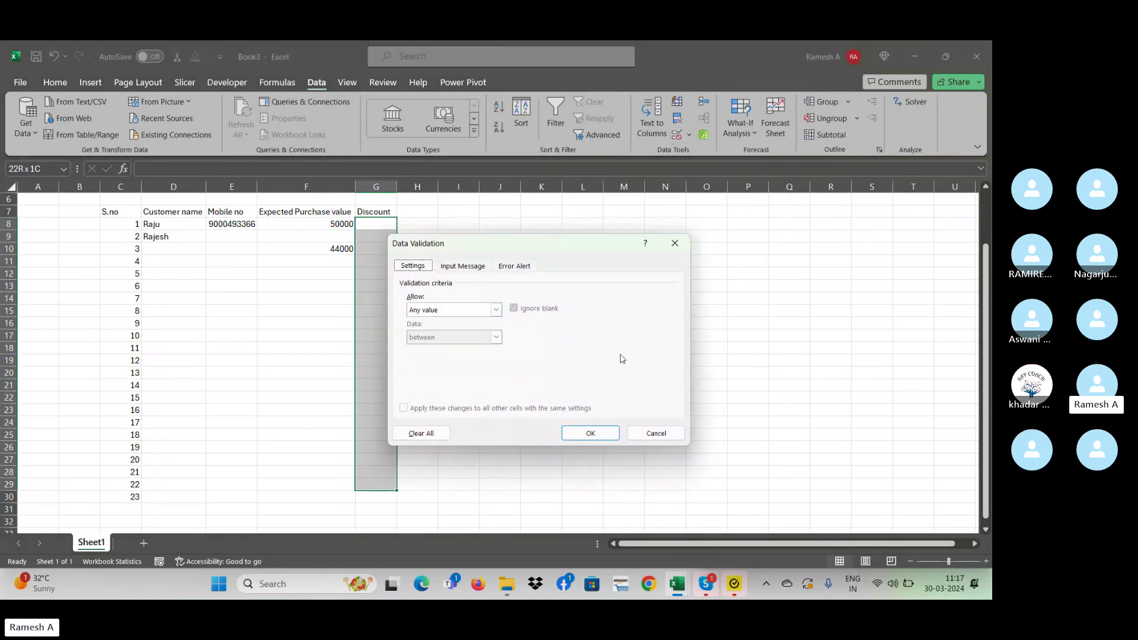
pyautogui.click(485, 309)
pyautogui.click(461, 338)
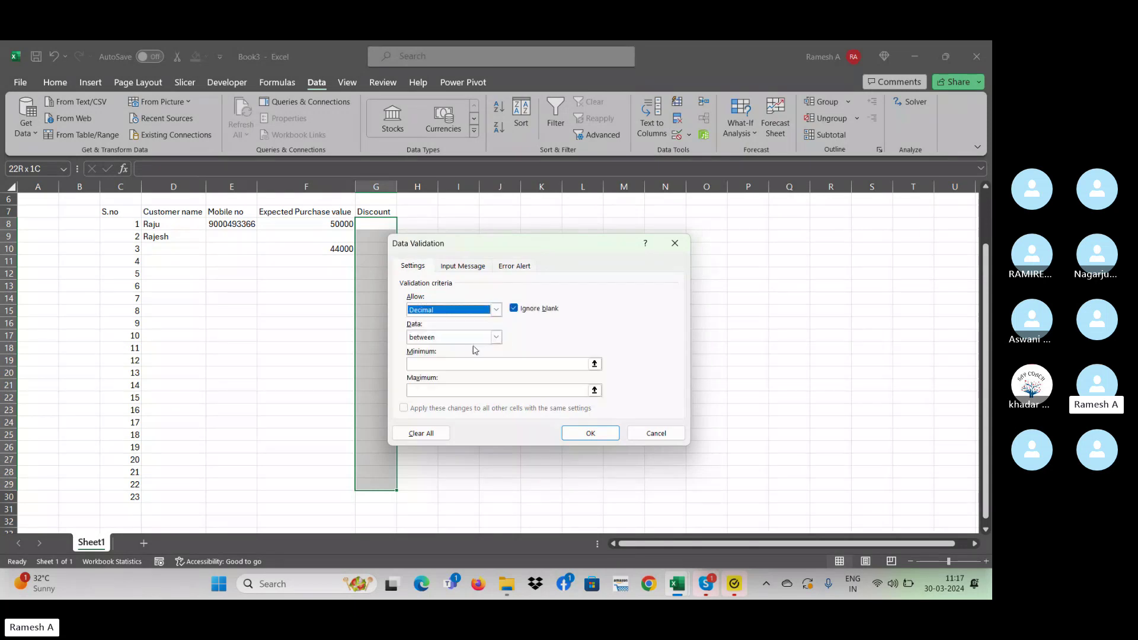
pyautogui.click(444, 364)
pyautogui.write('1')
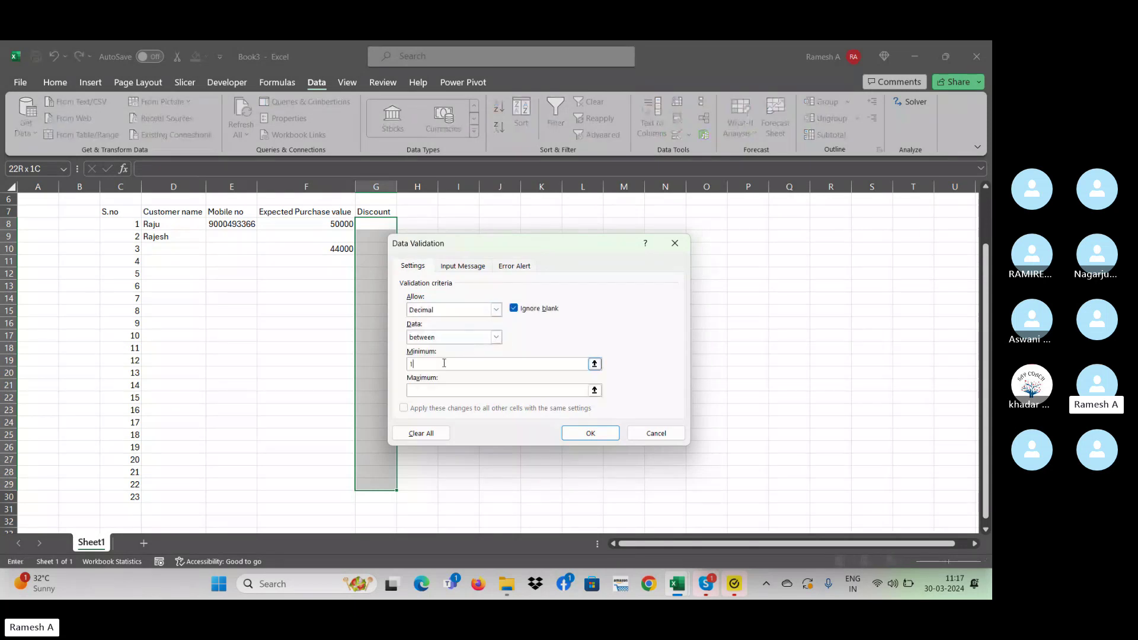
pyautogui.click(447, 394)
pyautogui.write('2')
pyautogui.click(577, 432)
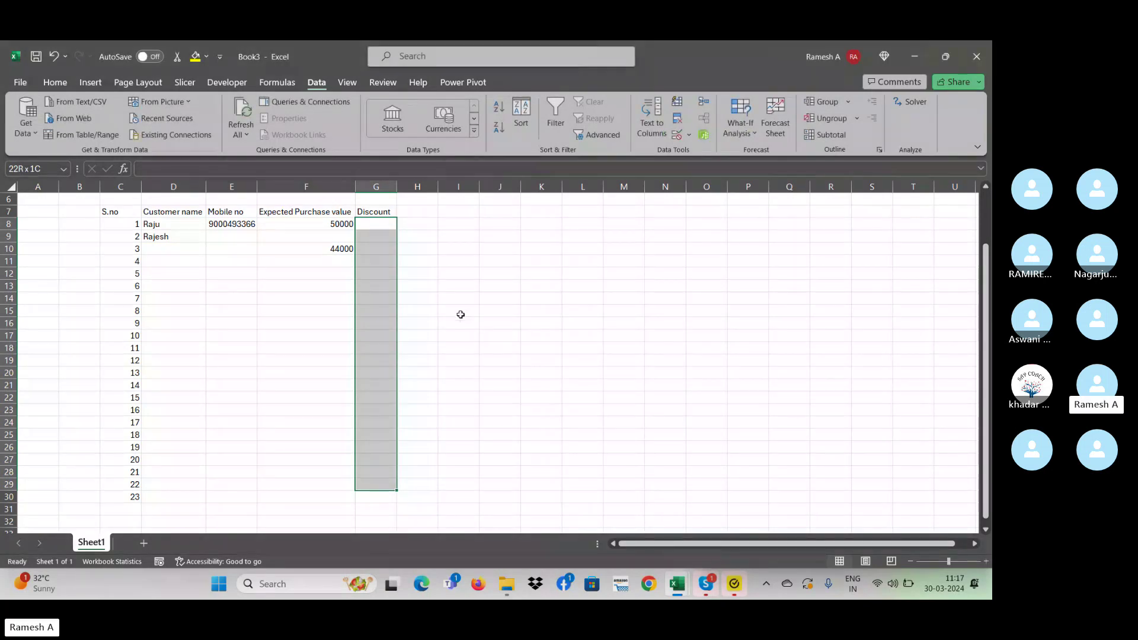
pyautogui.hotkey('shift', 'BackSpace')
# - Enter 1 in G8, see 3 rejected, then enter 1.5
pyautogui.write('1')
pyautogui.hotkey('ctrl', 'Return')
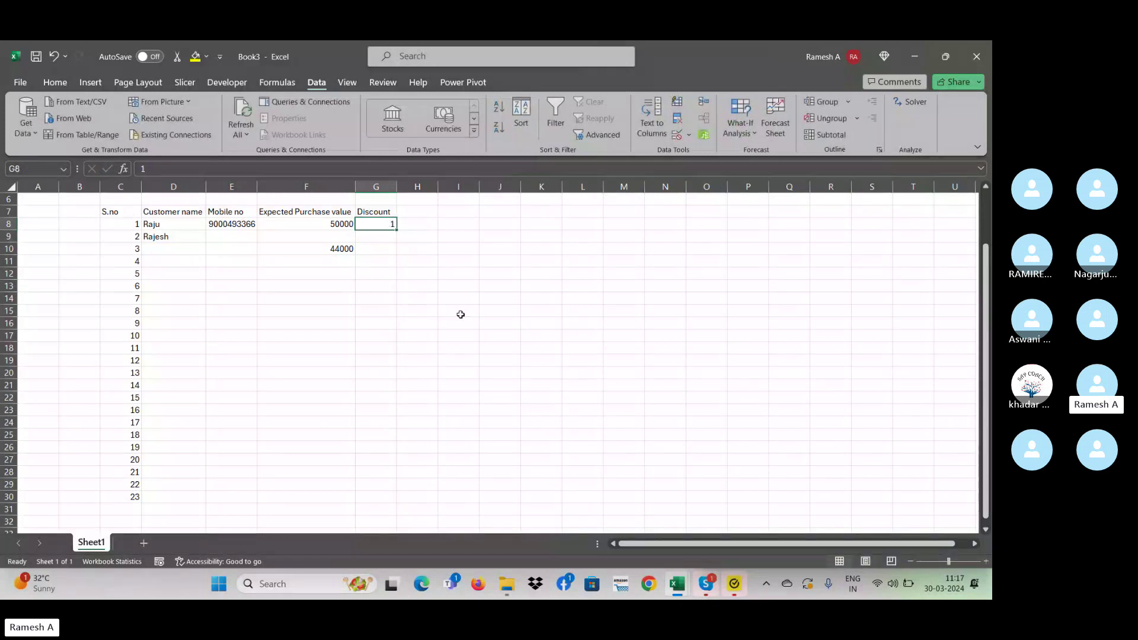
pyautogui.write('3')
pyautogui.hotkey('ctrl', 'Return')
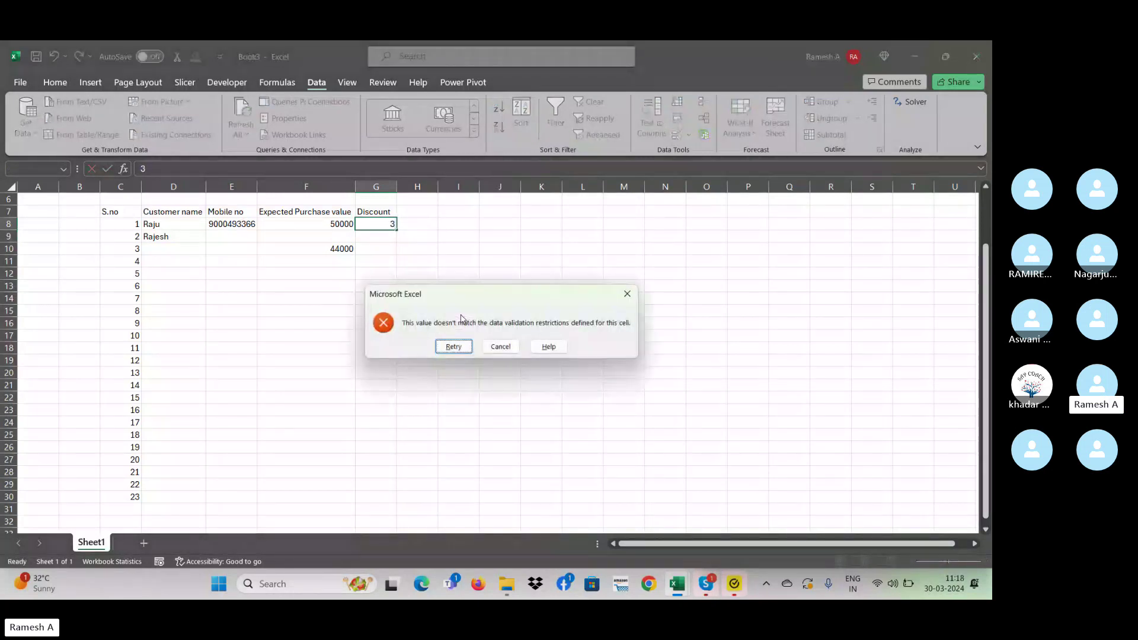
pyautogui.press('Escape')
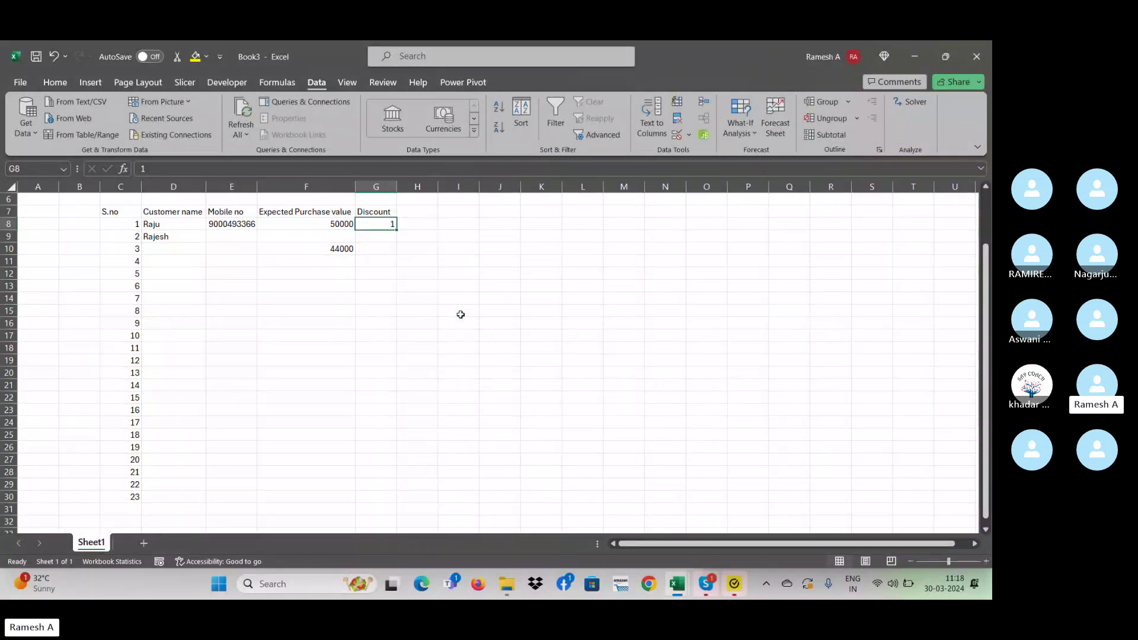
pyautogui.write('1.5')
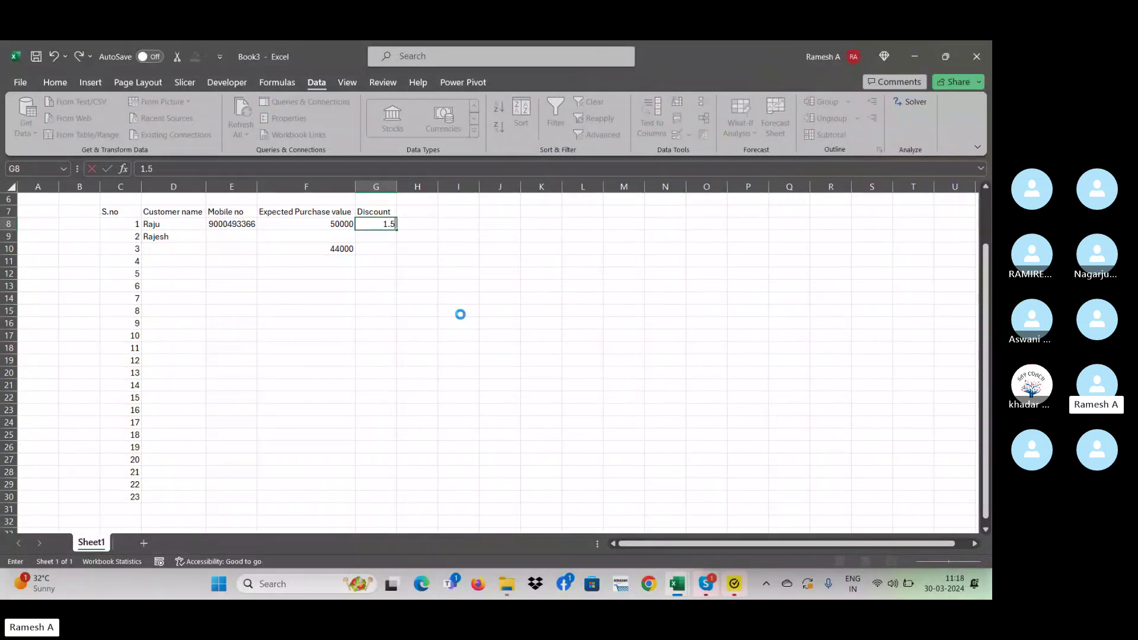
pyautogui.press('Return')
# - Try 1.3 and 12 in G8, then clear it and enter 1.6
pyautogui.press('Up')
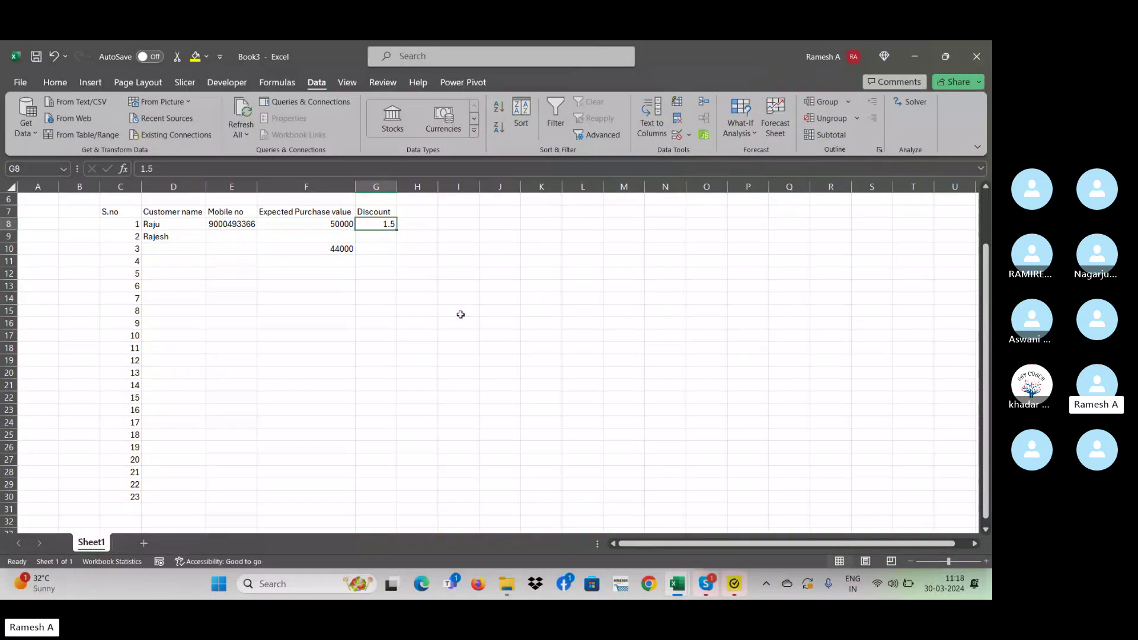
pyautogui.write('1.3')
pyautogui.press('Return')
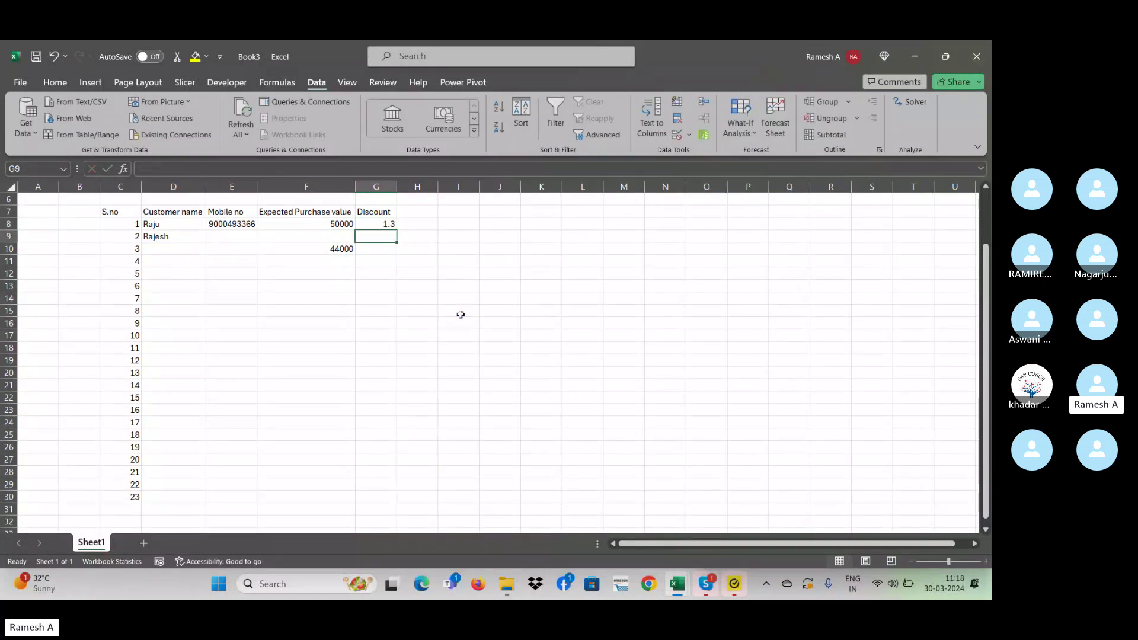
pyautogui.press('Left')
pyautogui.press('Up')
pyautogui.press('Right')
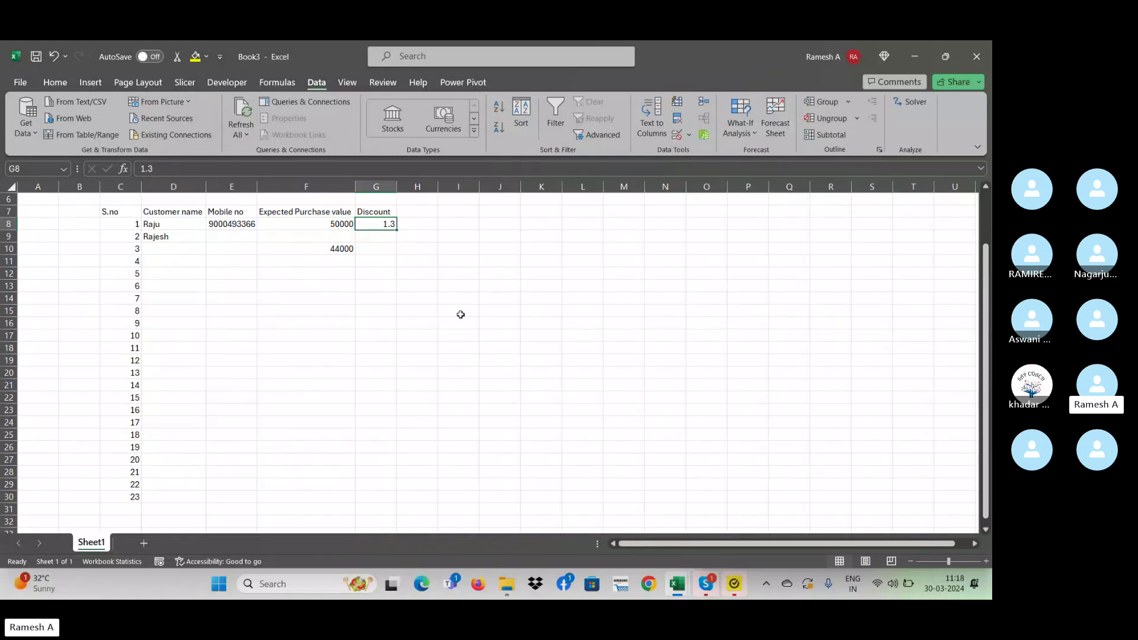
pyautogui.write('1')
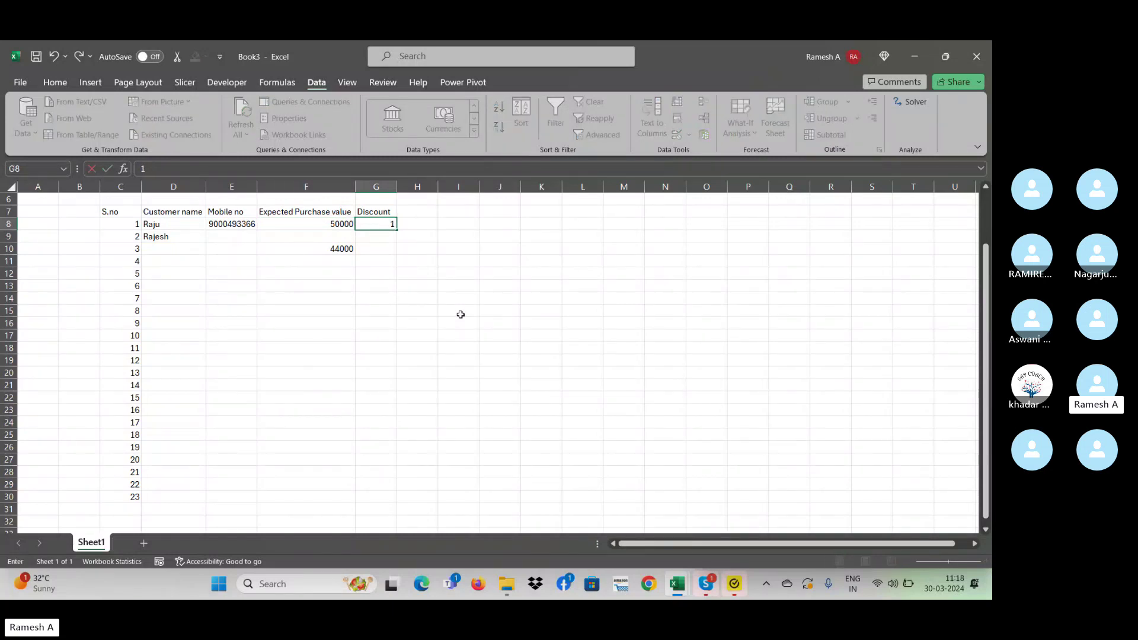
pyautogui.write('2')
pyautogui.press('Return')
pyautogui.press('Up')
pyautogui.press('Delete')
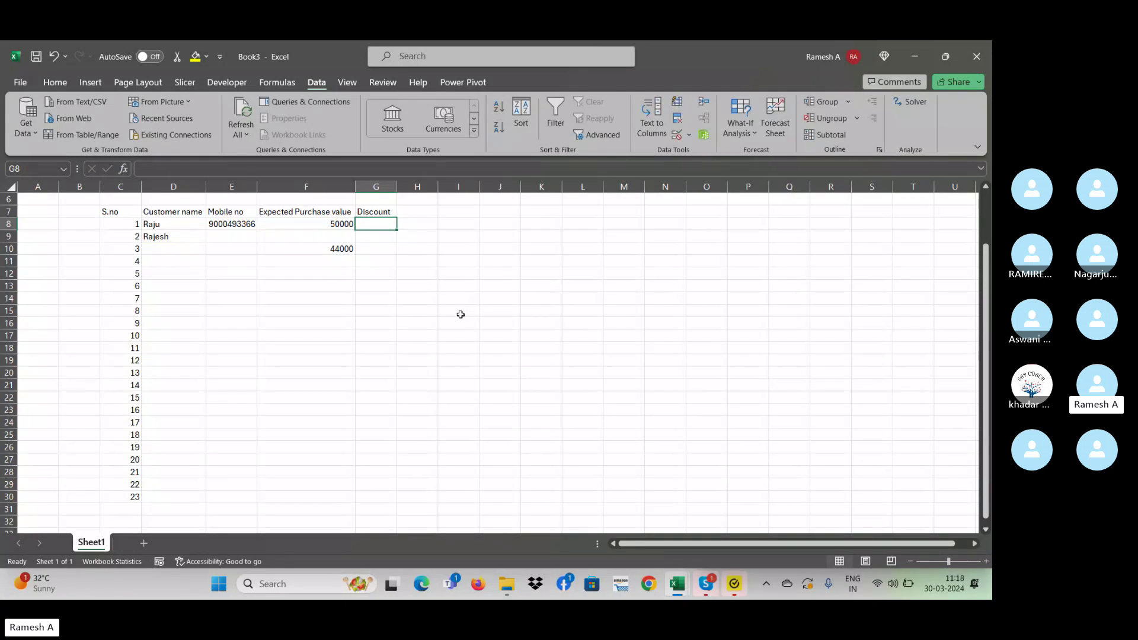
pyautogui.write('1.6')
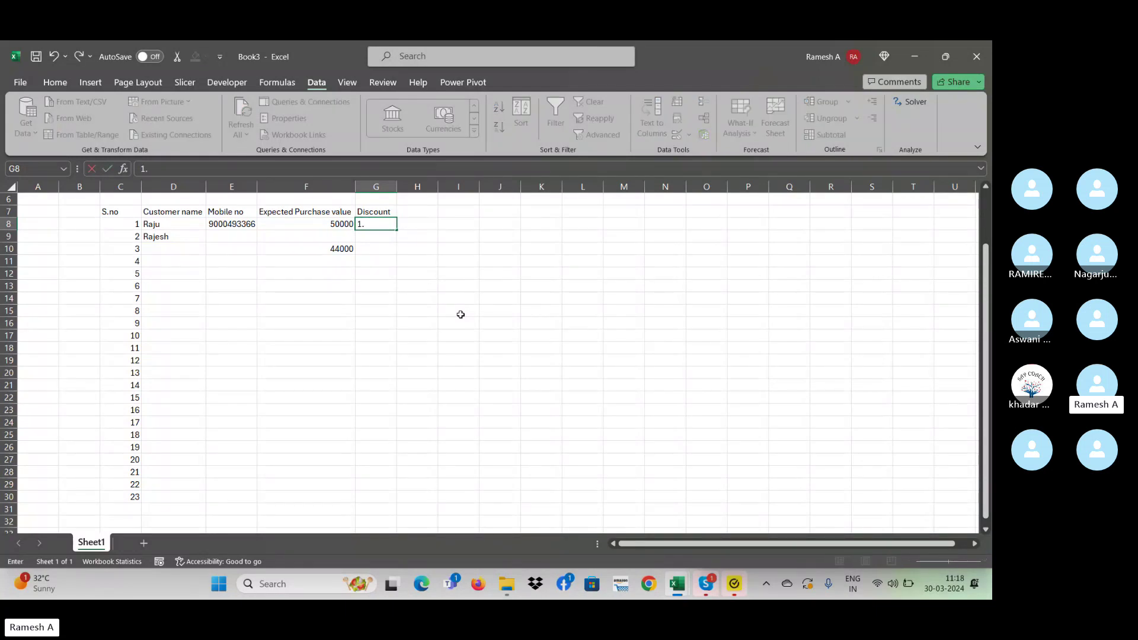
pyautogui.press('Return')
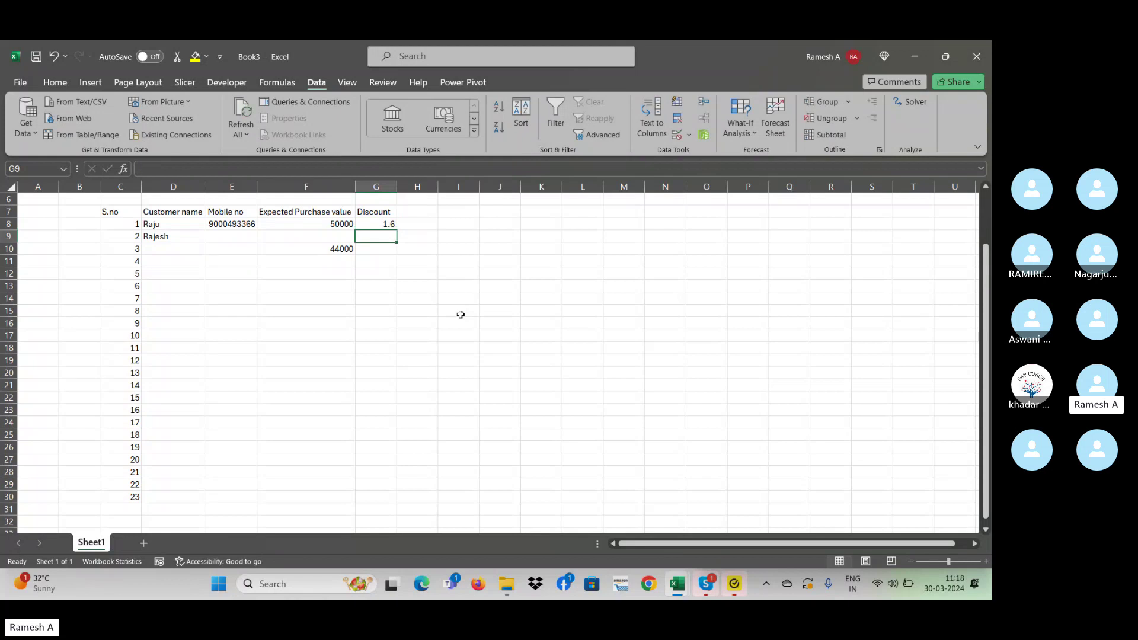
# - Review the Discount column and select G8 down to G31
pyautogui.press('Up')
pyautogui.press('Down')
pyautogui.press('Down')
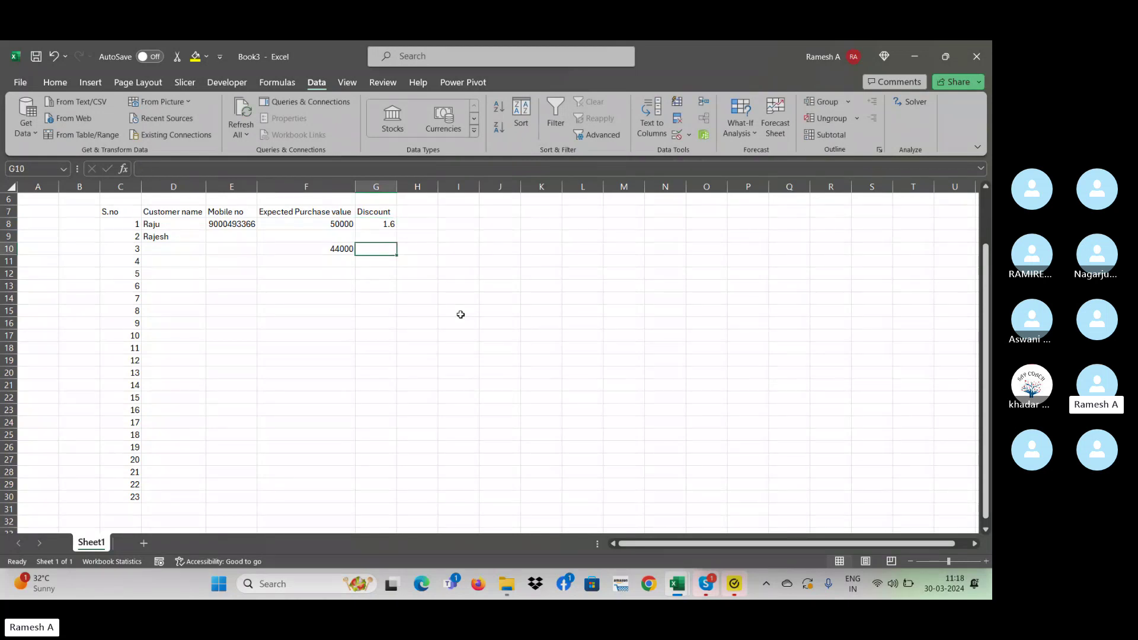
pyautogui.press('Up')
pyautogui.press('Up')
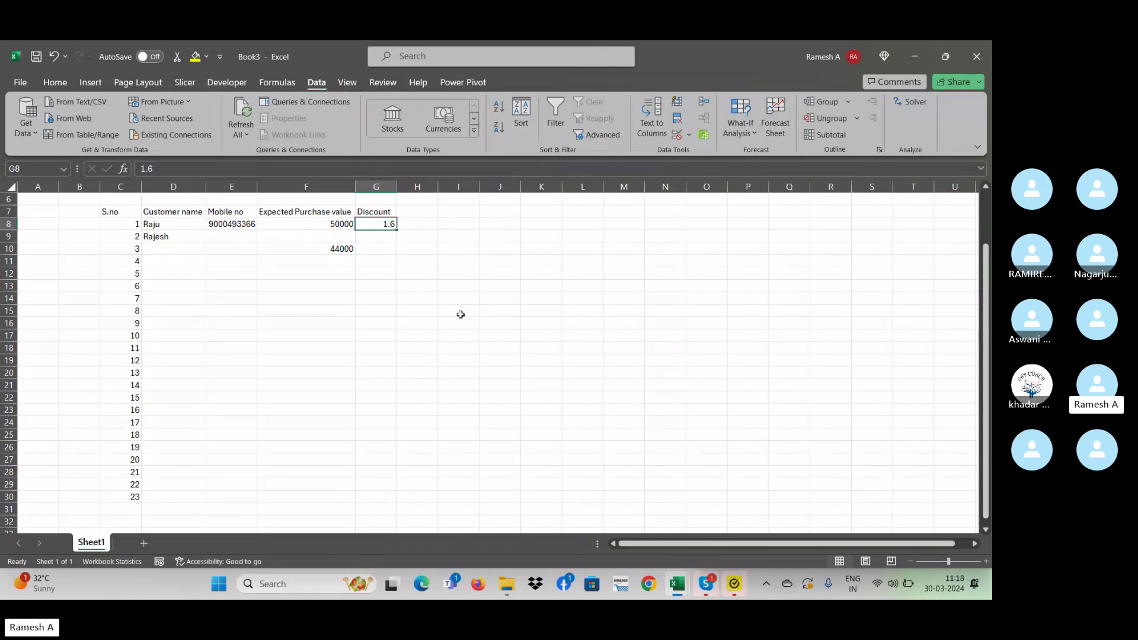
pyautogui.press('Down')
pyautogui.press('Up')
pyautogui.press('Down')
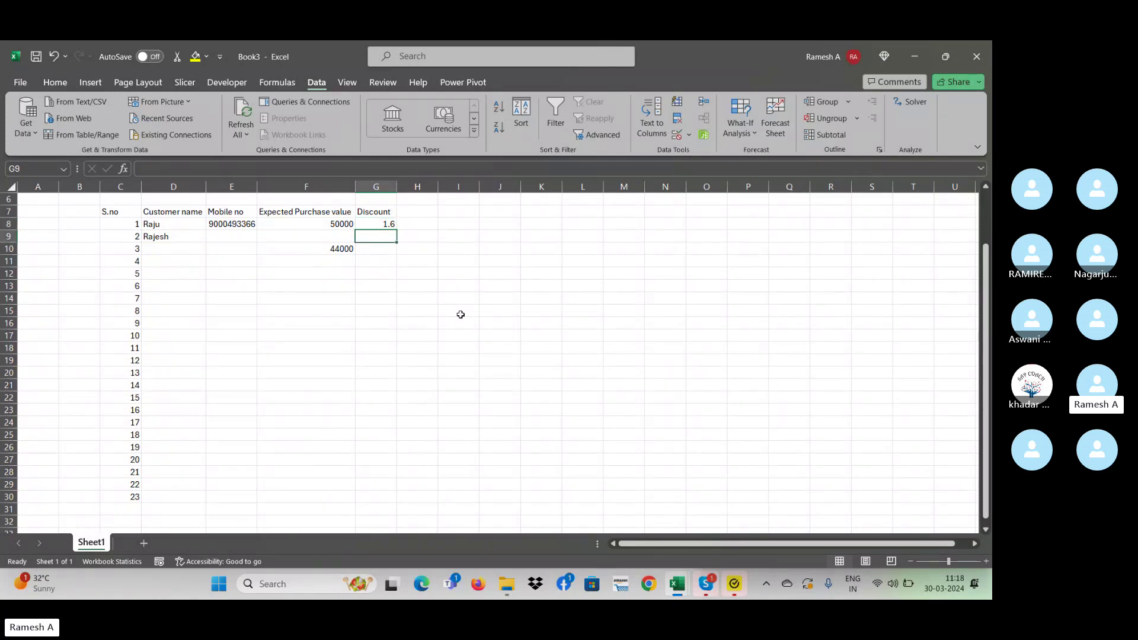
pyautogui.press('Down')
pyautogui.press('Down')
pyautogui.press('Up')
pyautogui.press('Up')
pyautogui.press('Up')
pyautogui.press('Up')
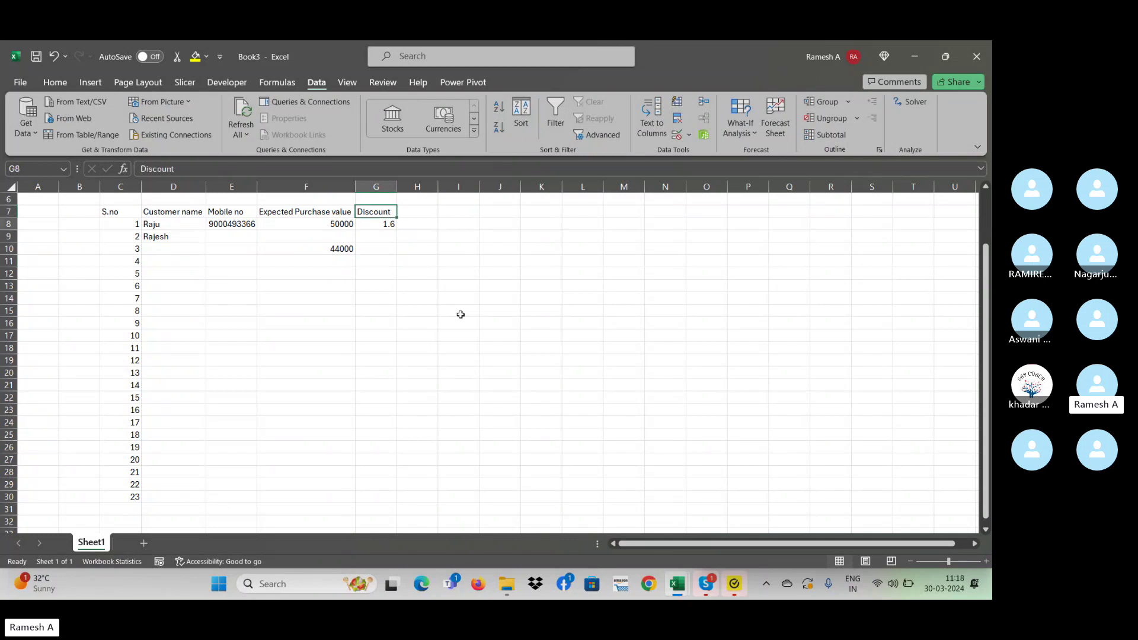
pyautogui.press('Down')
pyautogui.press('Down')
pyautogui.press('Up')
pyautogui.press('Left')
pyautogui.press('Right')
pyautogui.press('Down')
pyautogui.press('Up')
pyautogui.press('Down')
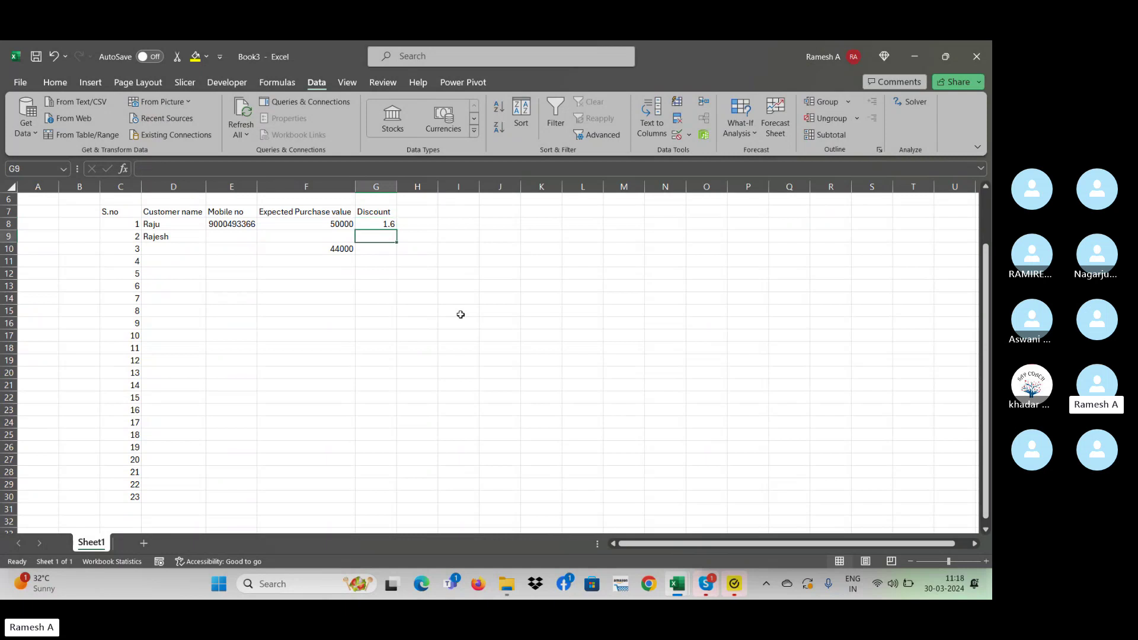
pyautogui.press('Down')
pyautogui.press('Up')
pyautogui.press('Up')
pyautogui.press('Down')
pyautogui.press('Down')
pyautogui.press('Down')
pyautogui.press('Down')
pyautogui.press('Up')
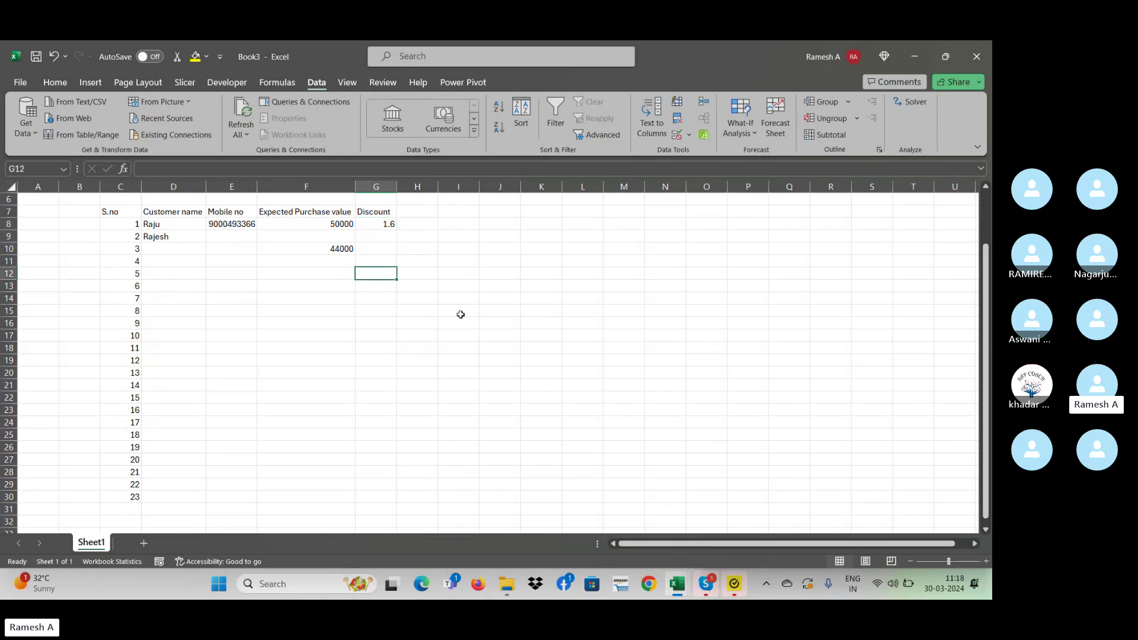
pyautogui.press('Up')
pyautogui.press('Up')
pyautogui.press('Up')
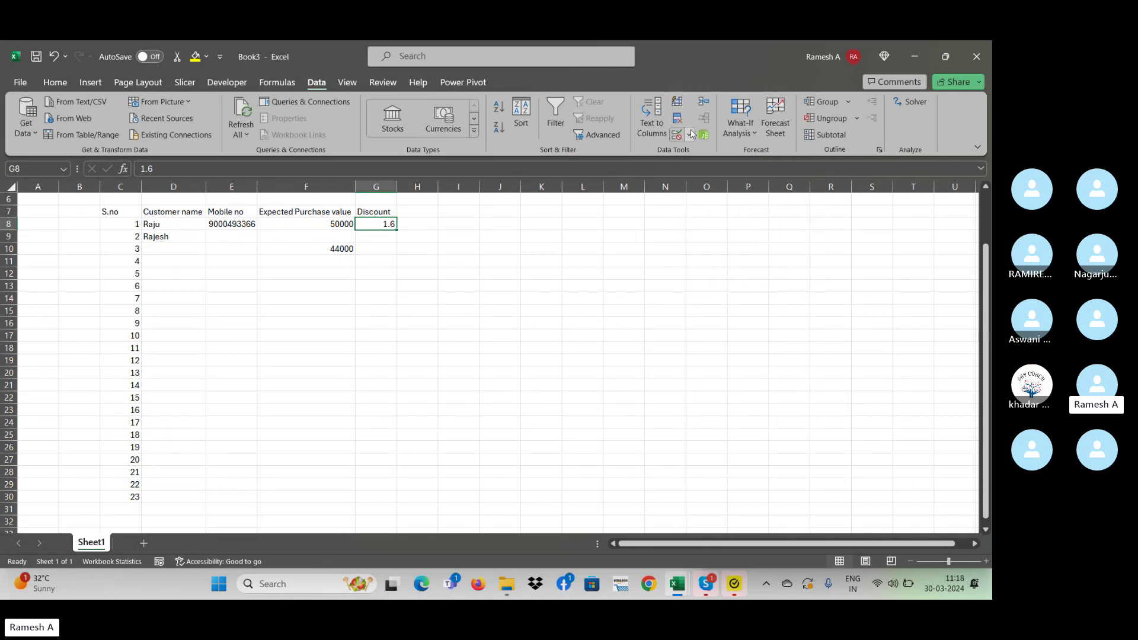
pyautogui.hotkey('shift', 'Down')
pyautogui.hotkey('shift', 'Down')
pyautogui.hotkey('shift', 'Down')
pyautogui.hotkey('shift', 'Down')
pyautogui.hotkey('shift', 'Down')
pyautogui.hotkey('shift', 'Down')
pyautogui.hotkey('shift', 'Down')
pyautogui.hotkey('shift', 'Down')
pyautogui.hotkey('shift', 'Down')
pyautogui.hotkey('shift', 'Down')
pyautogui.hotkey('shift', 'Down')
pyautogui.hotkey('shift', 'Down')
pyautogui.hotkey('shift', 'Down')
pyautogui.hotkey('shift', 'Down')
pyautogui.hotkey('shift', 'Down')
pyautogui.hotkey('shift', 'Down')
pyautogui.hotkey('shift', 'Down')
pyautogui.hotkey('shift', 'Down')
pyautogui.hotkey('shift', 'Down')
pyautogui.hotkey('shift', 'Down')
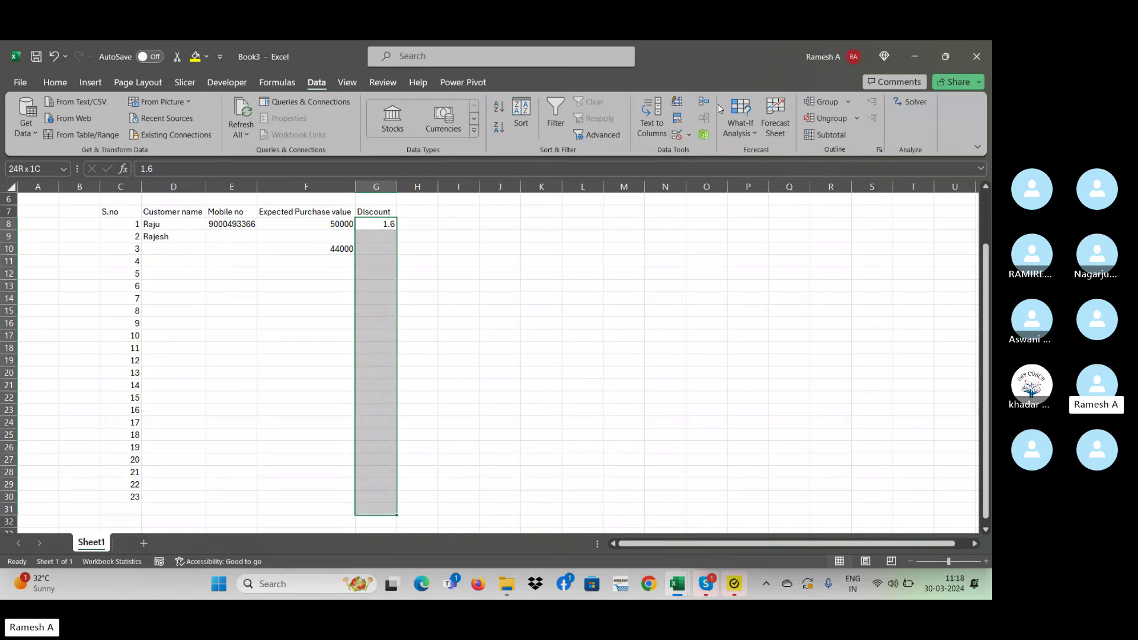
# - Extend the Discount rule to G8:G31 and lower its minimum from 1 to 0
pyautogui.click(690, 136)
pyautogui.click(695, 152)
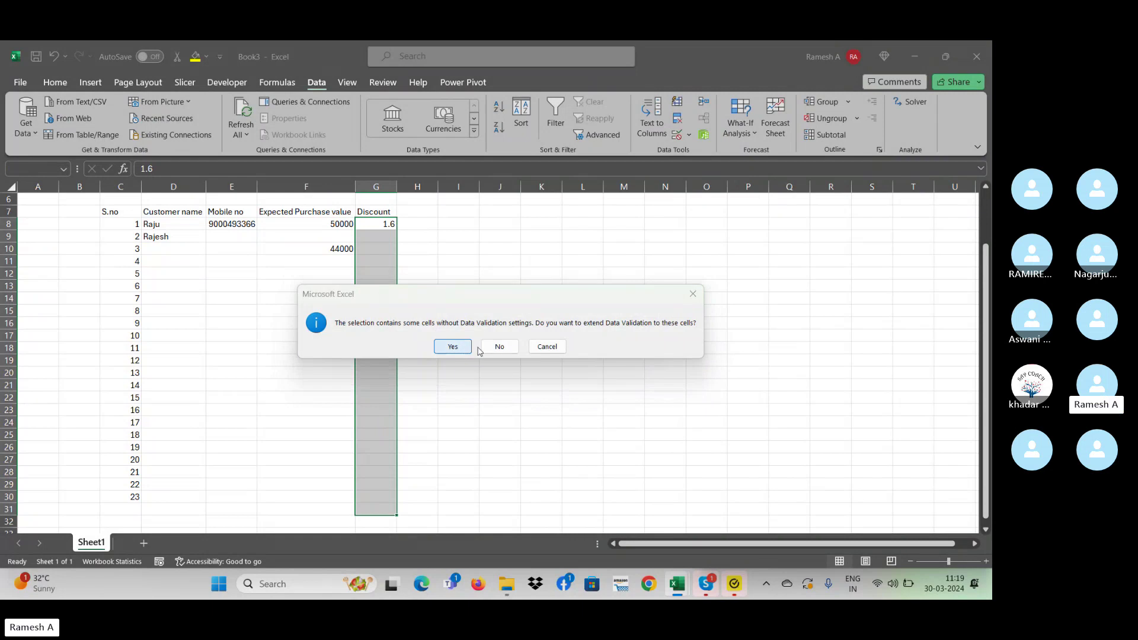
pyautogui.click(463, 346)
pyautogui.click(439, 364)
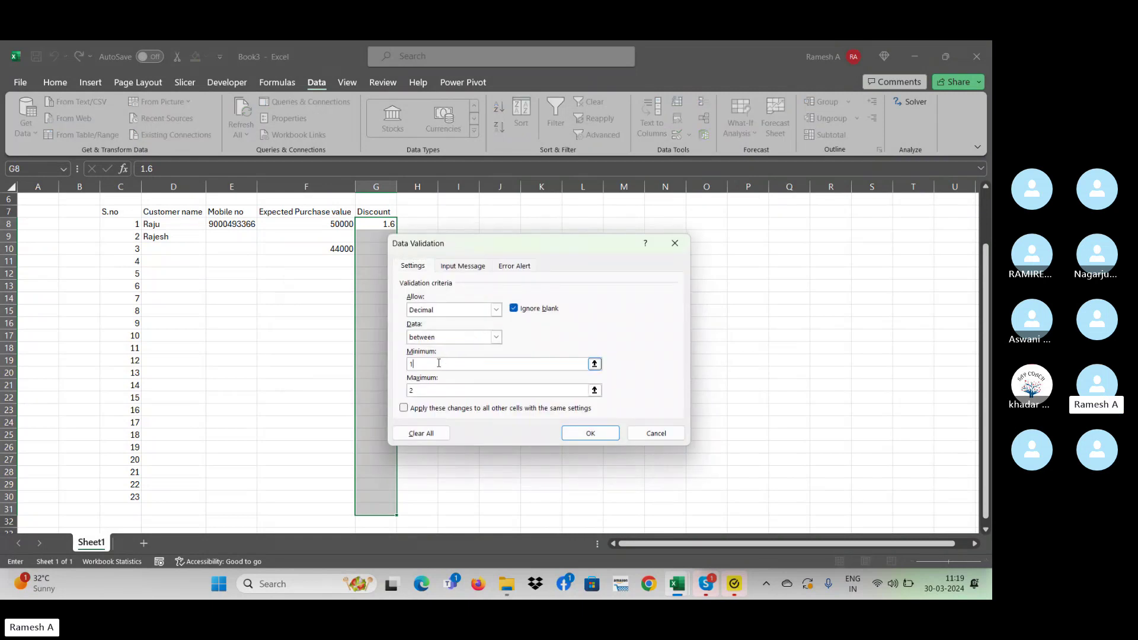
pyautogui.press('BackSpace')
pyautogui.write('0')
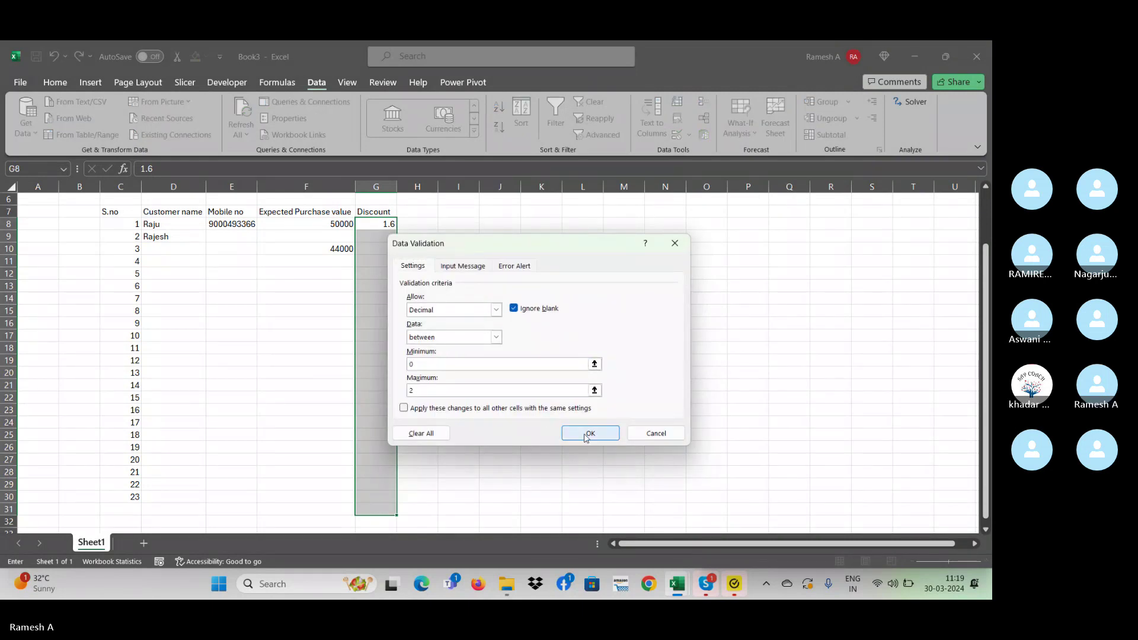
pyautogui.click(588, 433)
# - Enter discounts 1, 0.8 and 2 in G9, G10 and G11
pyautogui.press('Down')
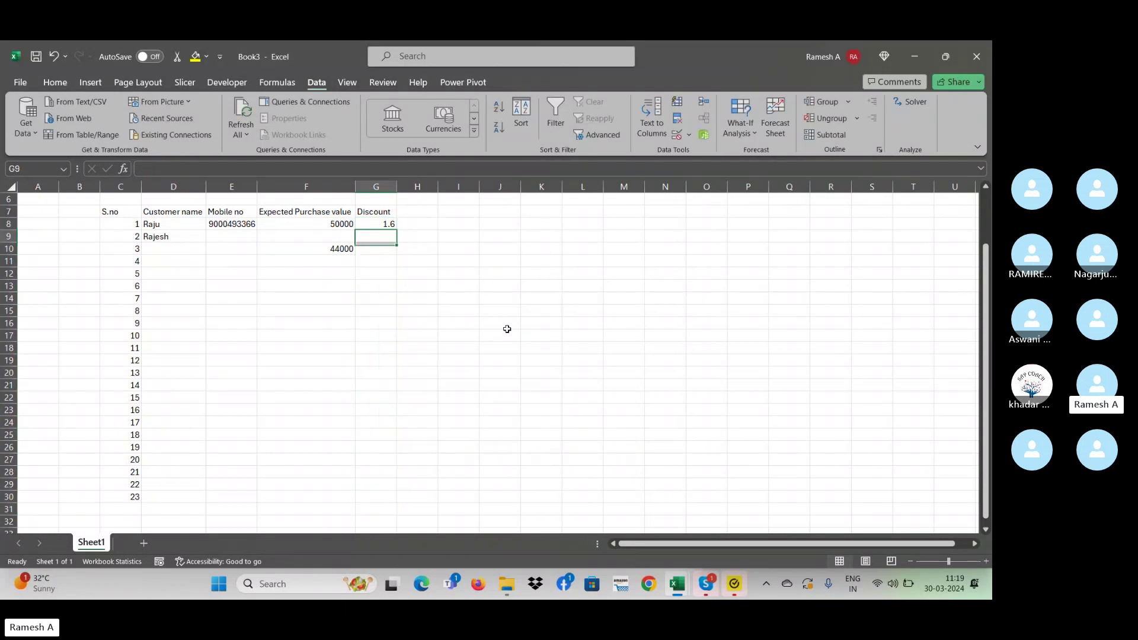
pyautogui.write('1')
pyautogui.press('Return')
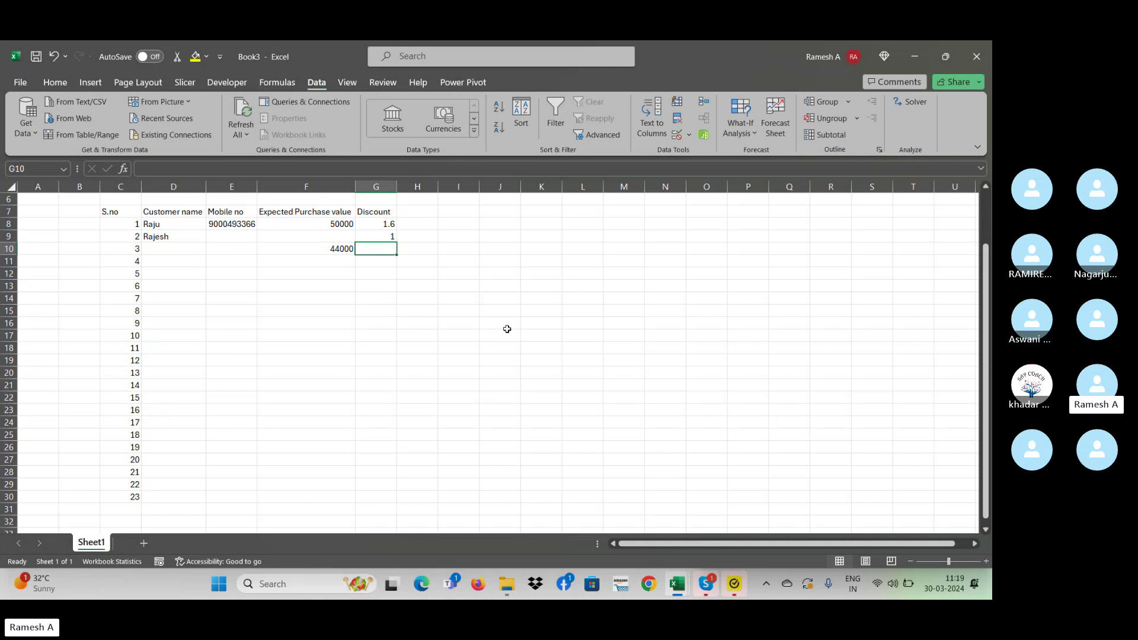
pyautogui.write('0.8')
pyautogui.press('Return')
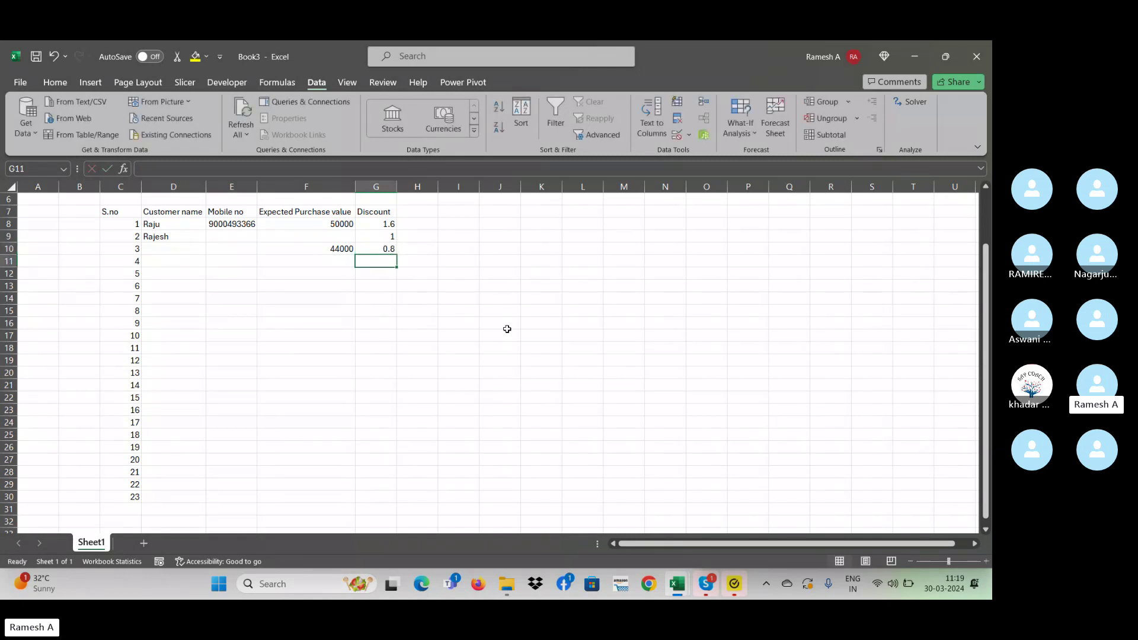
pyautogui.press('Up')
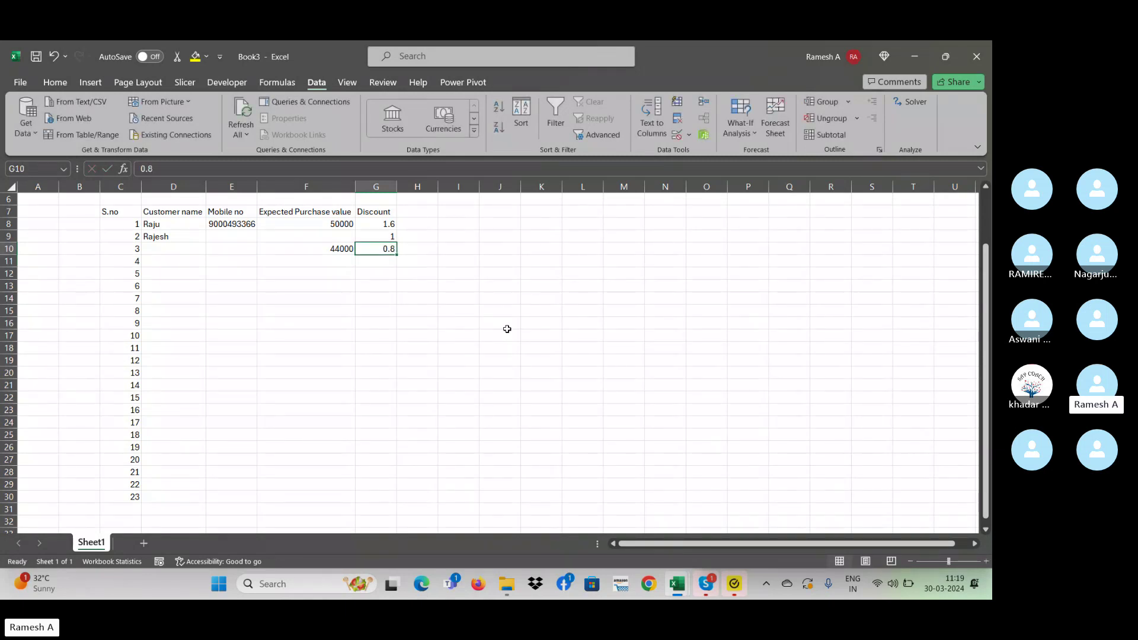
pyautogui.press('Down')
pyautogui.write('2')
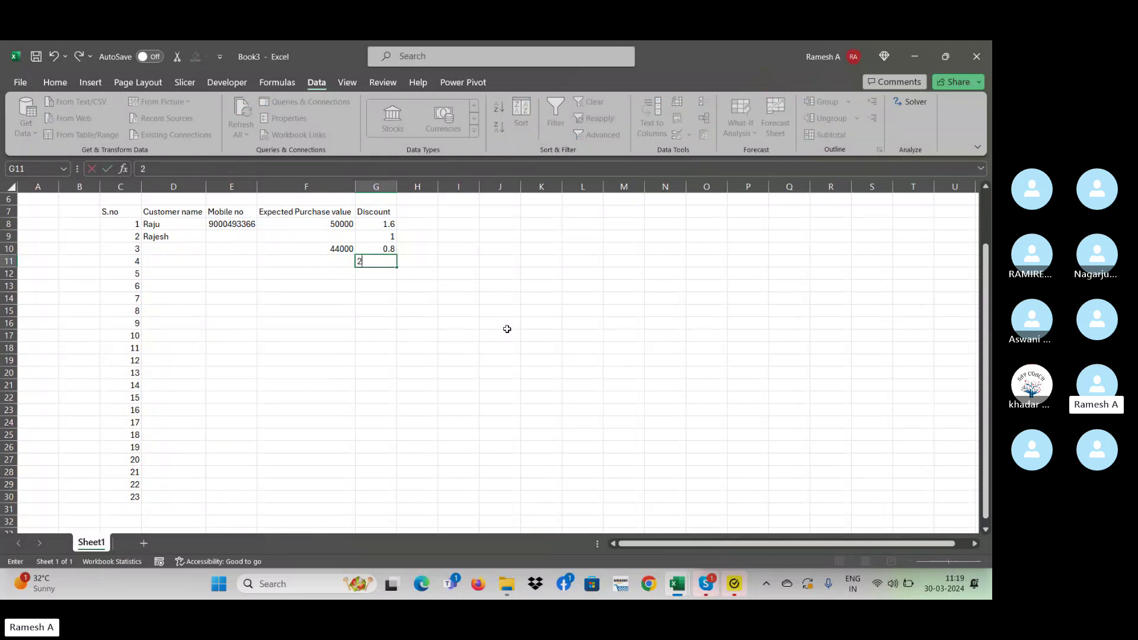
pyautogui.press('Return')
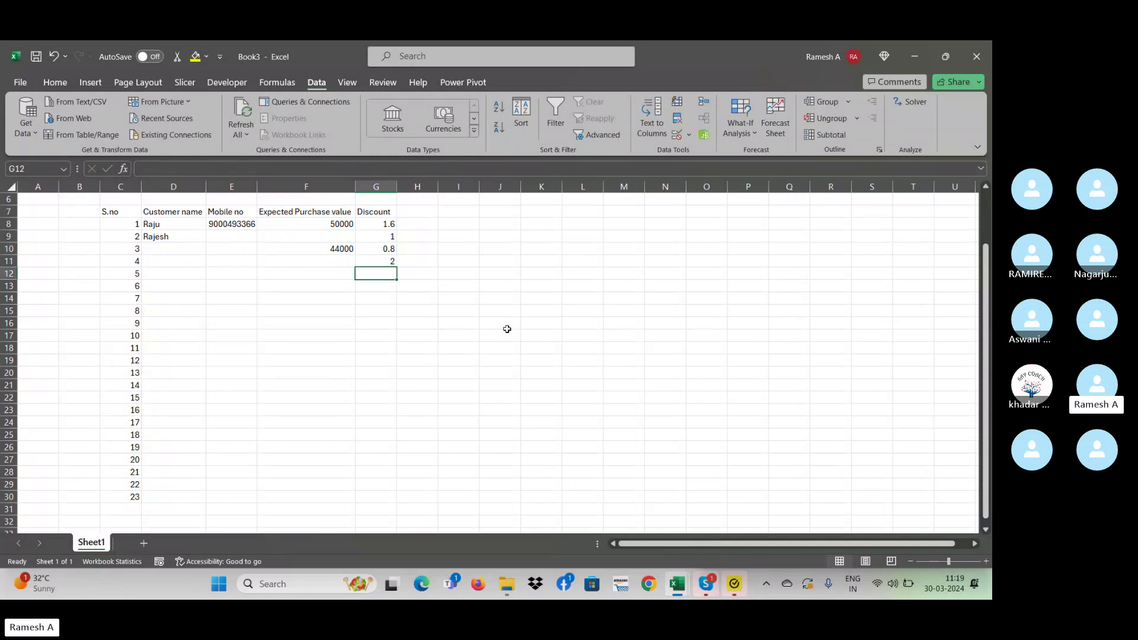
# - Try 2.1 in G12, cancel the rejection, and return to the first customer's row
pyautogui.write('2.1')
pyautogui.press('Return')
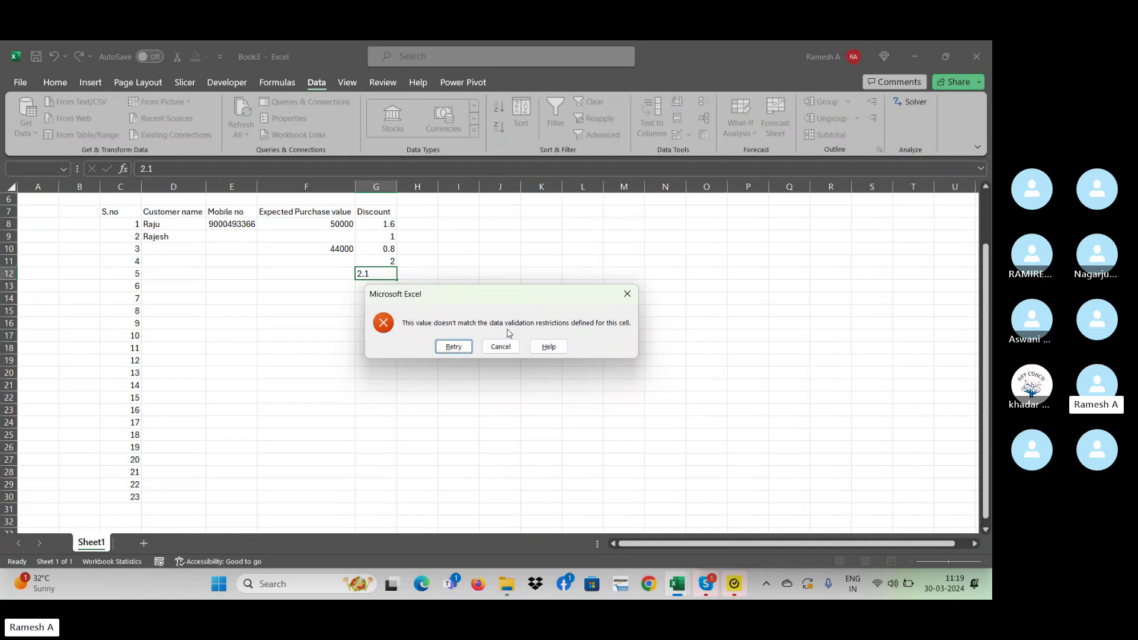
pyautogui.press('Escape')
pyautogui.press('Up')
pyautogui.press('Up')
pyautogui.press('Up')
pyautogui.press('Up')
pyautogui.press('Left')
pyautogui.press('Left')
pyautogui.press('Left')
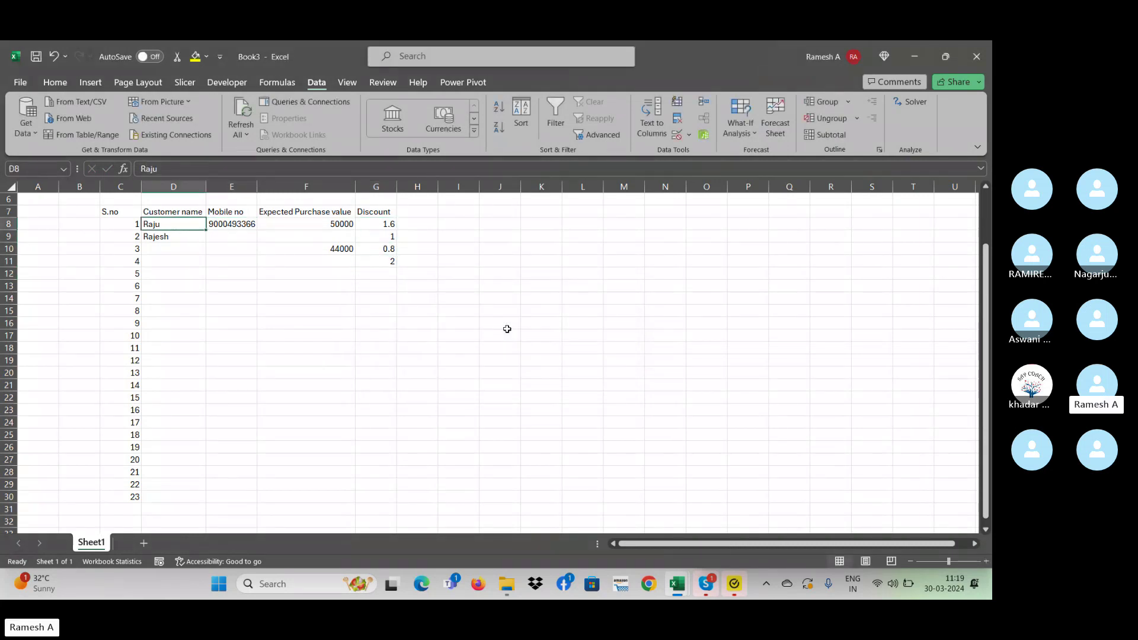
pyautogui.press('Left')
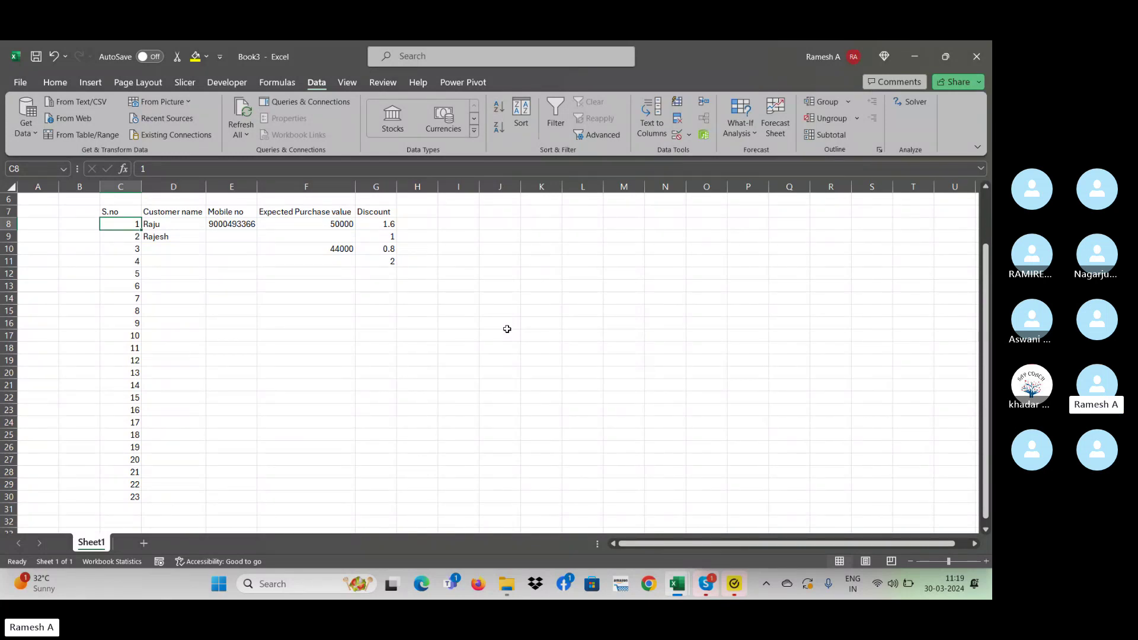
pyautogui.press('Right')
pyautogui.press('Down')
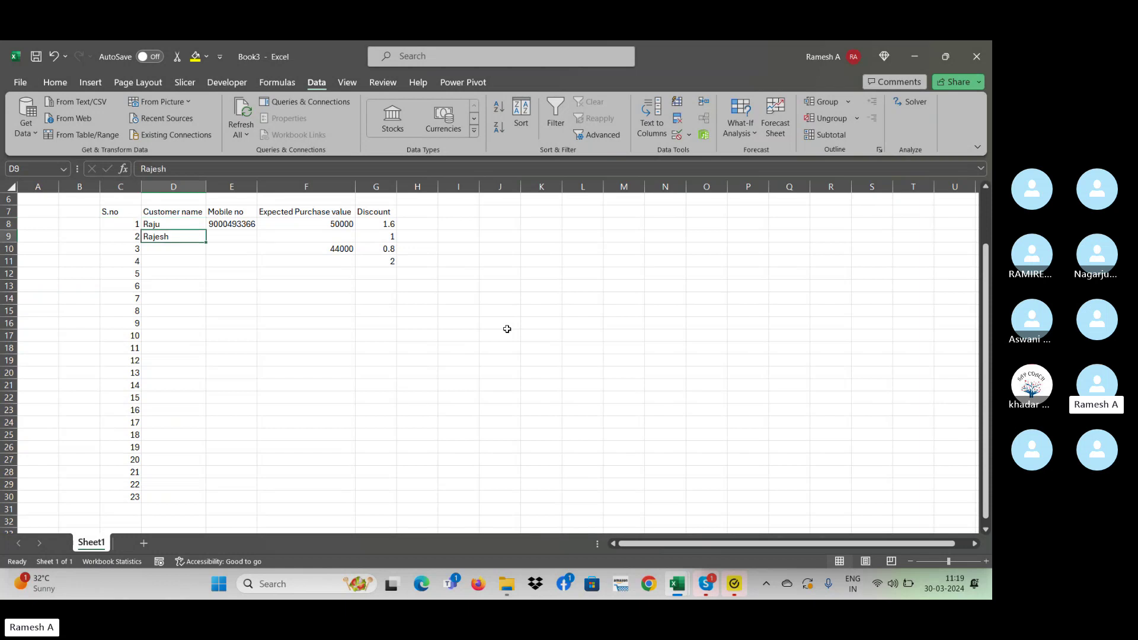
pyautogui.press('Up')
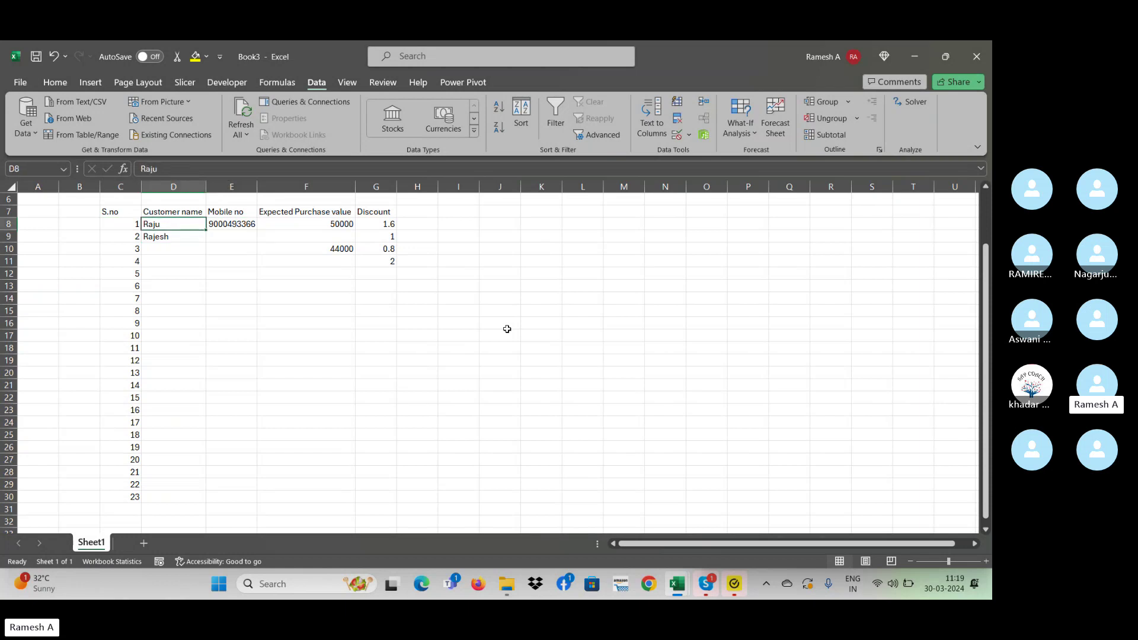
pyautogui.press('Right')
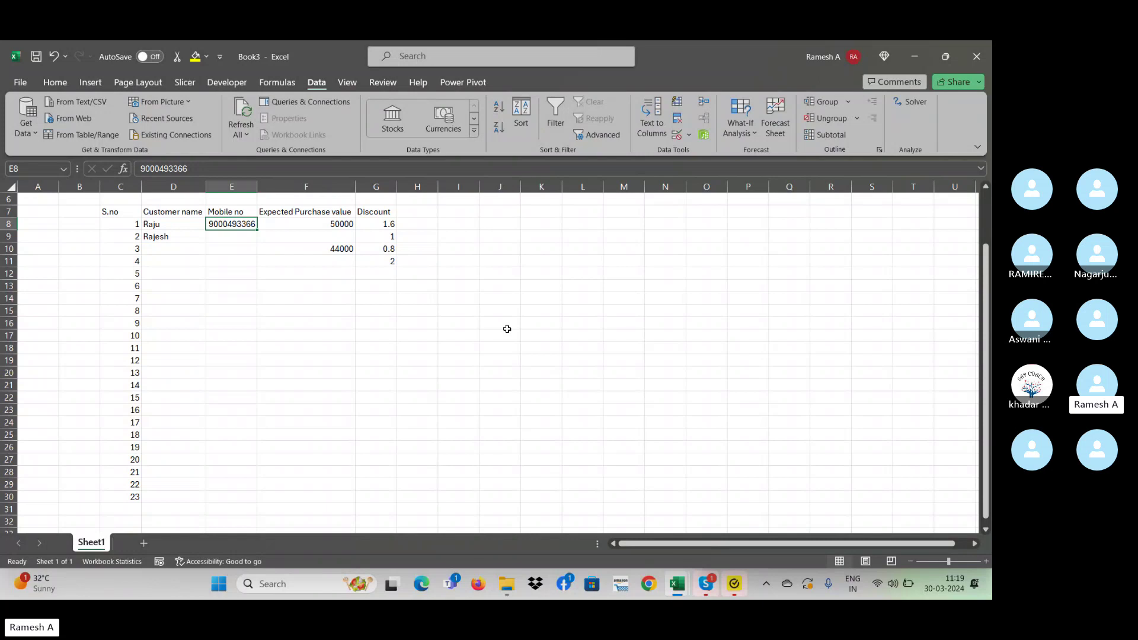
pyautogui.press('Right')
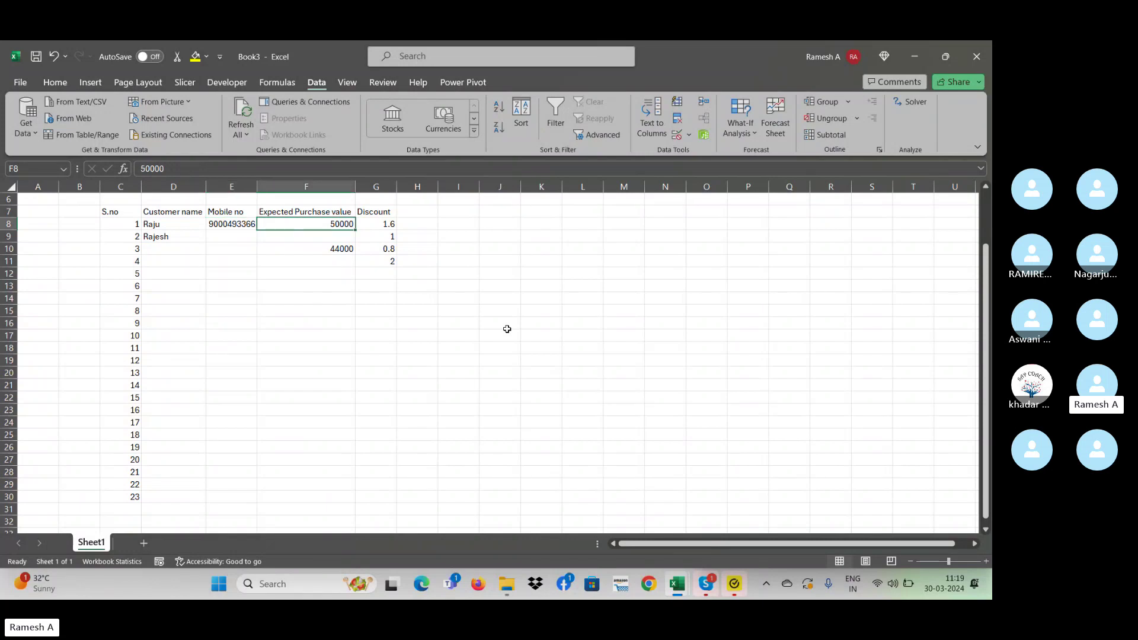
pyautogui.press('Right')
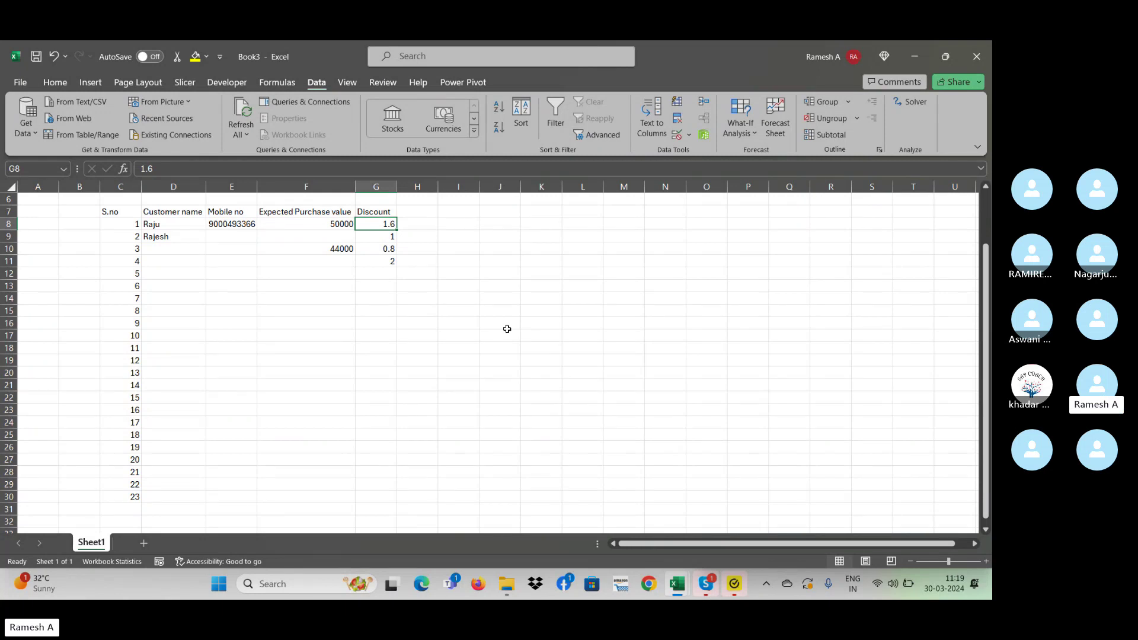
pyautogui.press('Left')
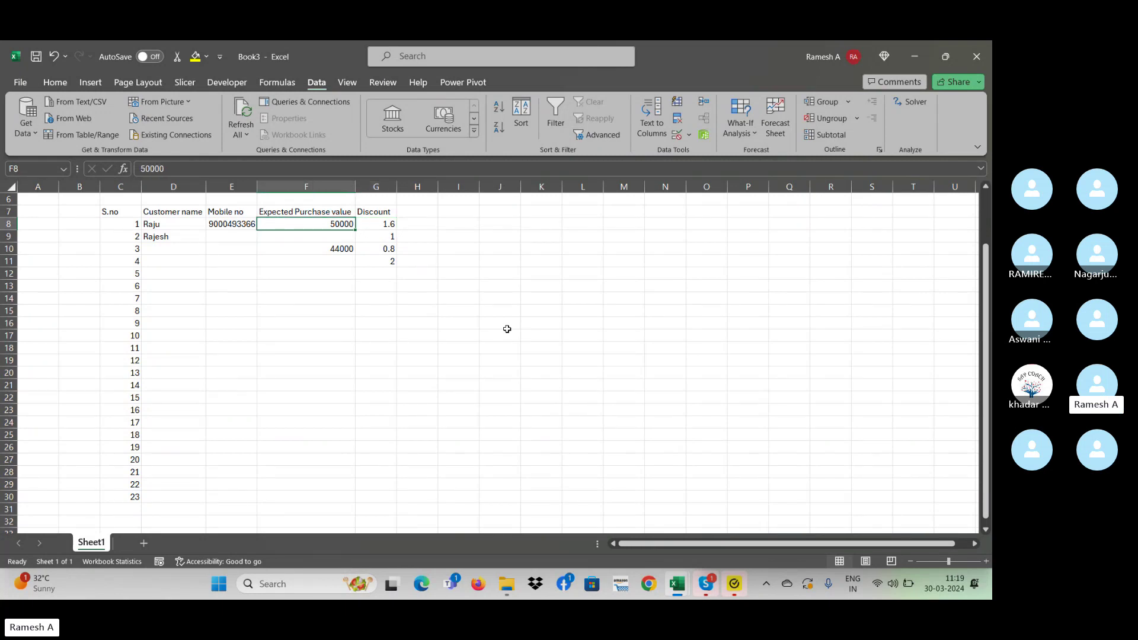
pyautogui.press('Right')
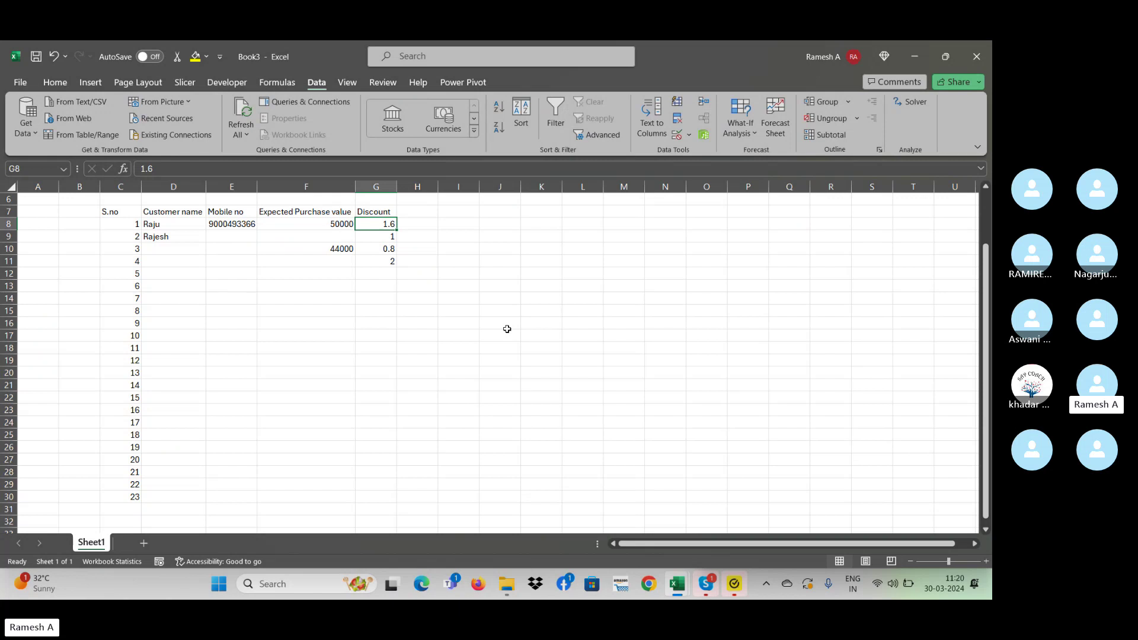
pyautogui.press('Left')
pyautogui.press('Left')
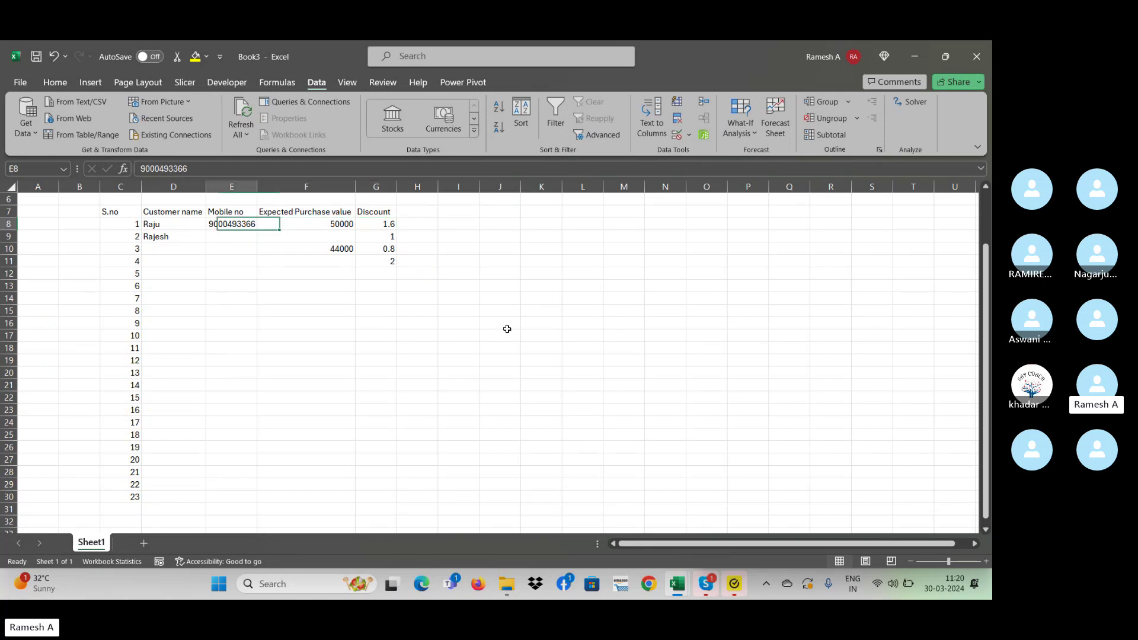
pyautogui.press('Right')
pyautogui.press('Right')
pyautogui.press('Right')
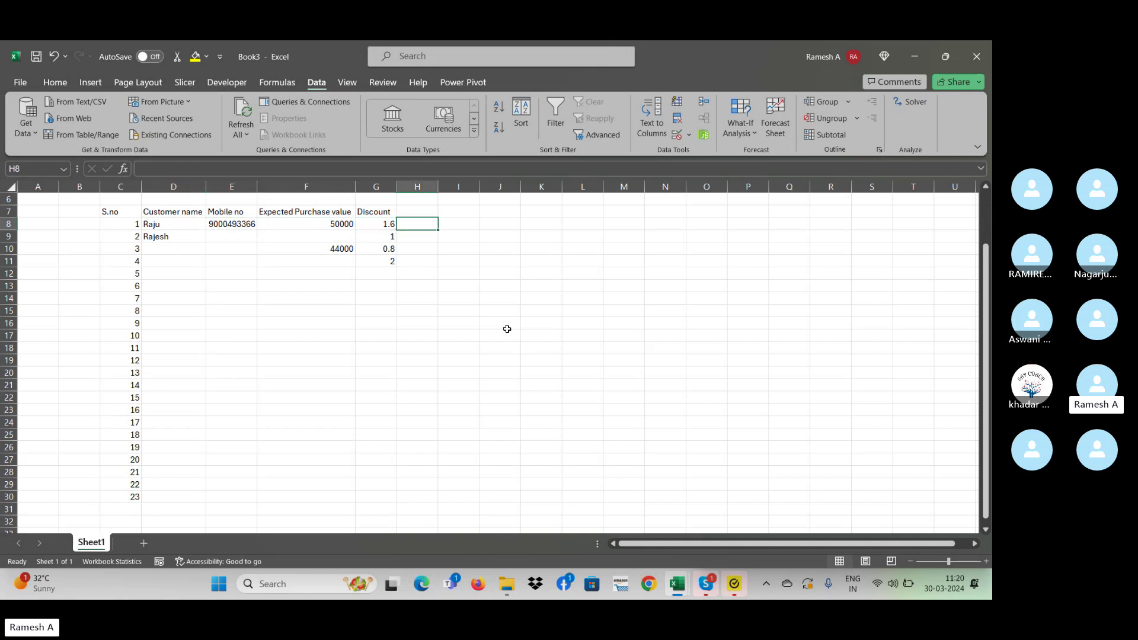
pyautogui.press('Left')
pyautogui.press('Left')
pyautogui.press('Left')
pyautogui.press('Left')
pyautogui.press('Left')
pyautogui.press('Right')
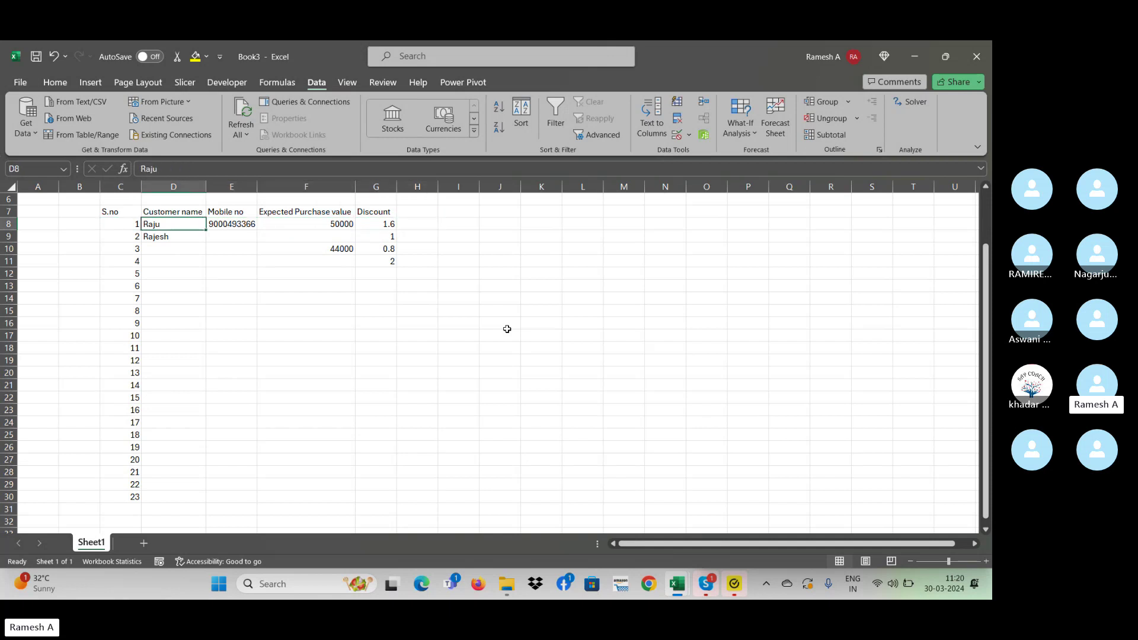
pyautogui.press('Right')
pyautogui.press('Right')
pyautogui.press('Right')
pyautogui.press('Right')
pyautogui.press('Left')
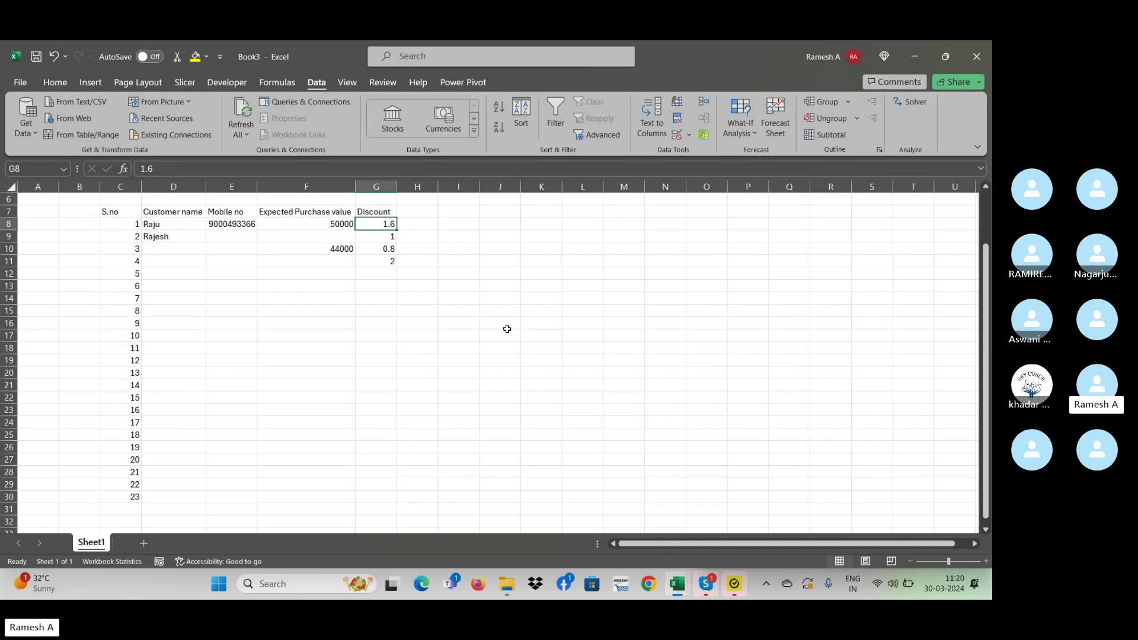
pyautogui.press('Down')
pyautogui.press('Down')
pyautogui.press('Down')
pyautogui.press('Down')
pyautogui.press('Up')
pyautogui.press('Up')
pyautogui.press('Up')
pyautogui.press('Up')
pyautogui.press('Up')
pyautogui.press('Down')
pyautogui.press('Down')
pyautogui.press('Down')
pyautogui.press('Down')
pyautogui.press('Down')
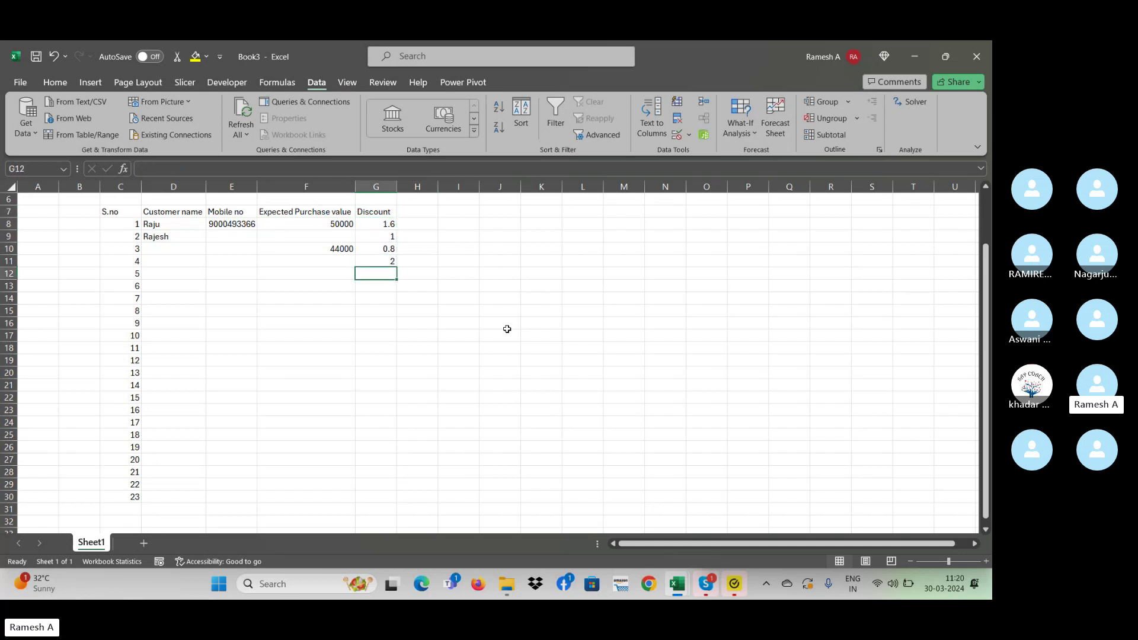
# - See 5 rejected in G12, enter 2 instead, then select the Discount values
pyautogui.write('5')
pyautogui.press('Return')
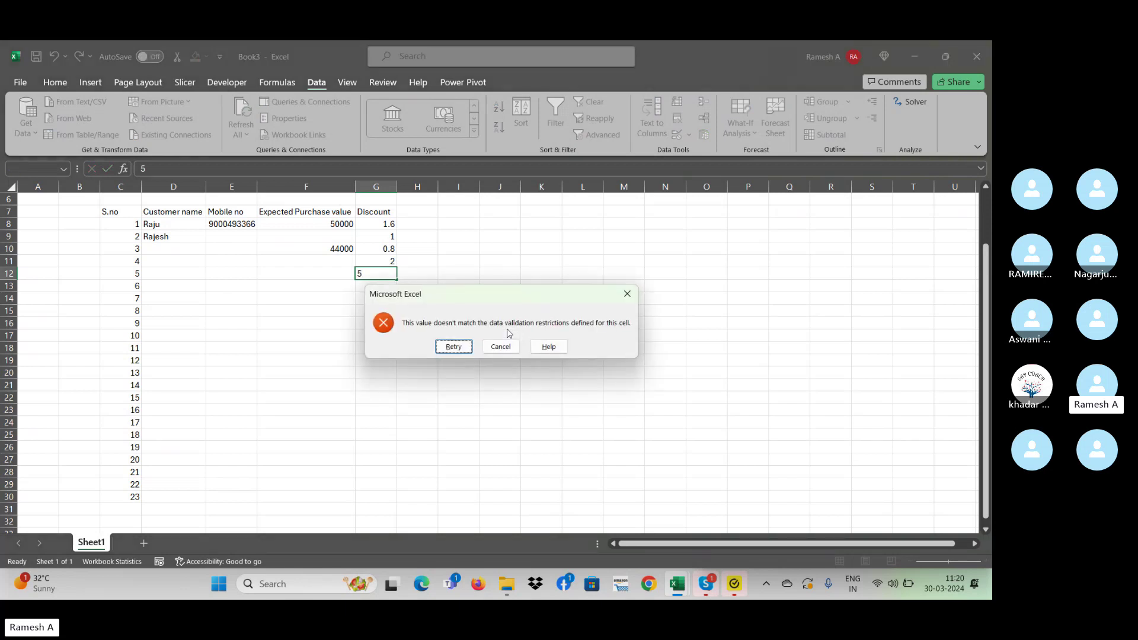
pyautogui.press('Escape')
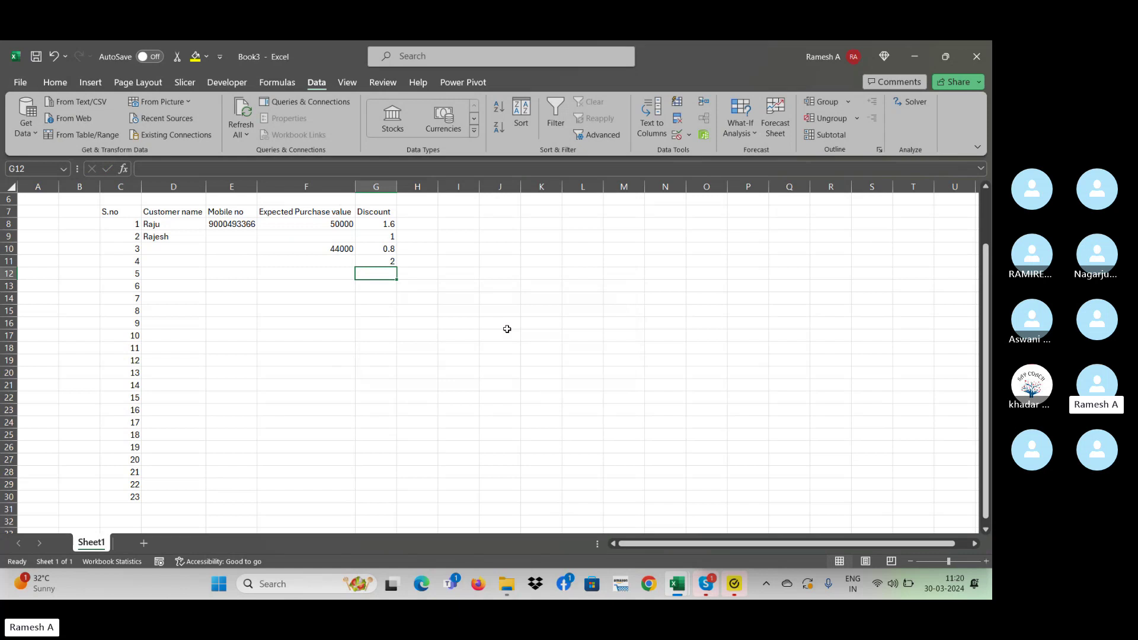
pyautogui.write('2')
pyautogui.press('Return')
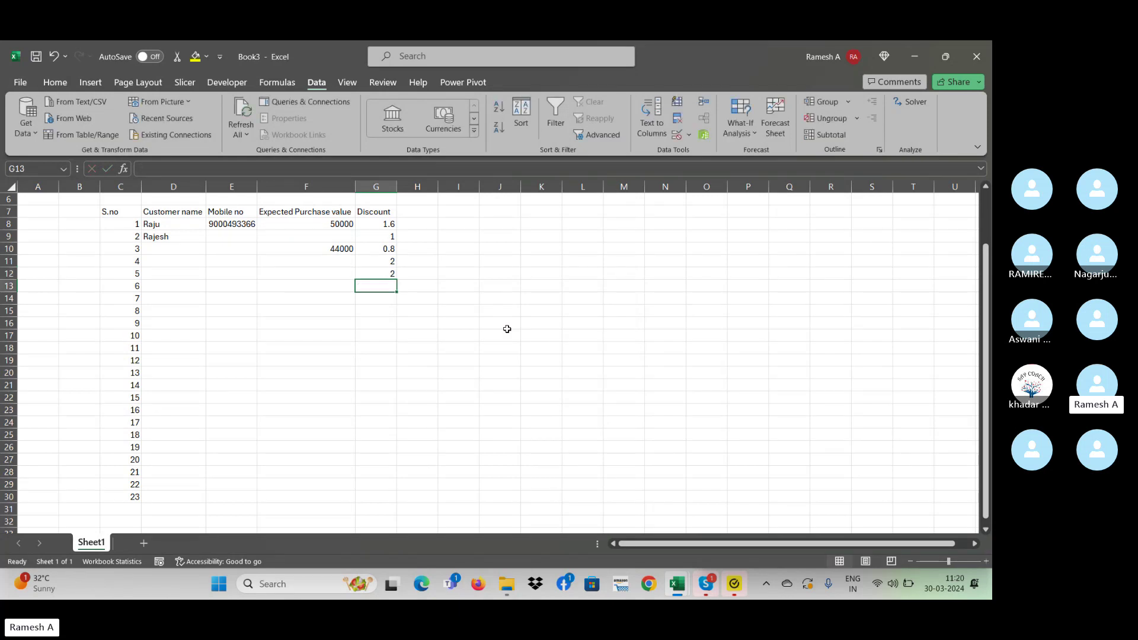
pyautogui.press('Up')
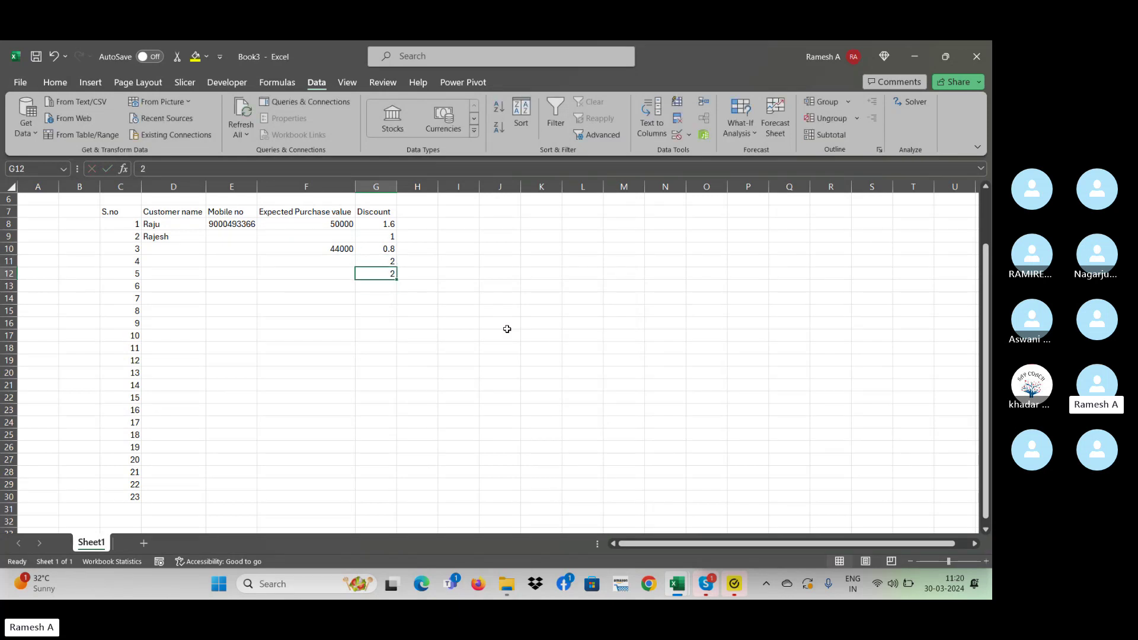
pyautogui.press('Up')
pyautogui.press('Up')
pyautogui.press('Up')
pyautogui.press('Up')
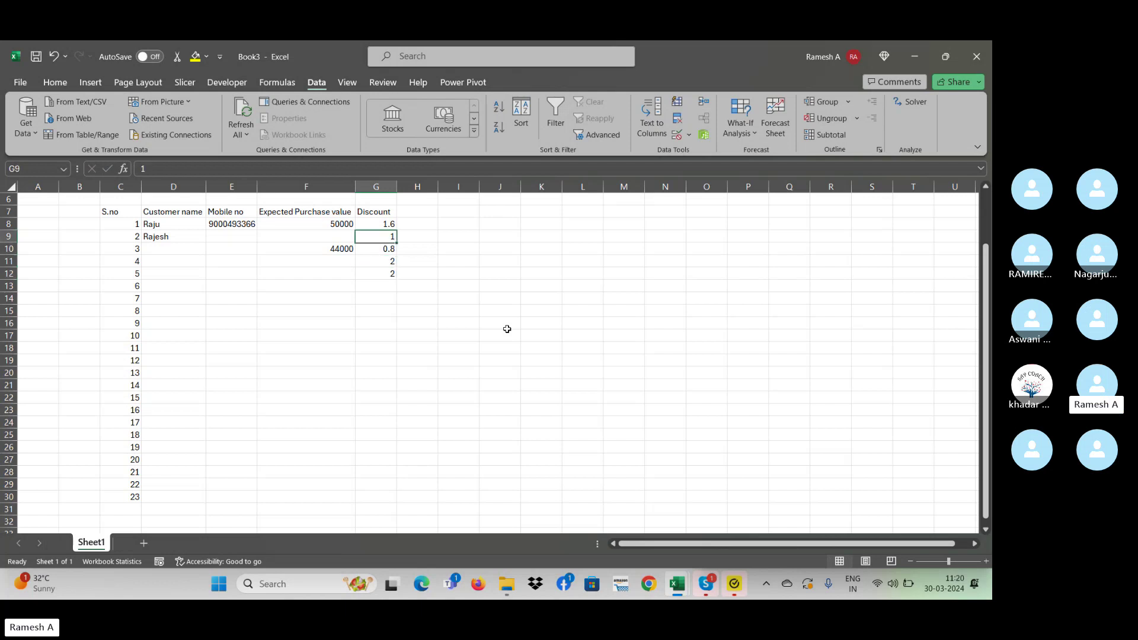
pyautogui.hotkey('shift', 'Down')
pyautogui.hotkey('shift', 'Down')
pyautogui.hotkey('shift', 'Down')
pyautogui.hotkey('shift', 'Down')
pyautogui.hotkey('shift', 'Down')
pyautogui.hotkey('shift', 'Down')
pyautogui.hotkey('shift', 'Down')
pyautogui.hotkey('shift', 'Down')
pyautogui.hotkey('shift', 'Down')
pyautogui.hotkey('shift', 'Down')
pyautogui.hotkey('shift', 'Down')
pyautogui.hotkey('shift', 'Down')
pyautogui.hotkey('shift', 'Down')
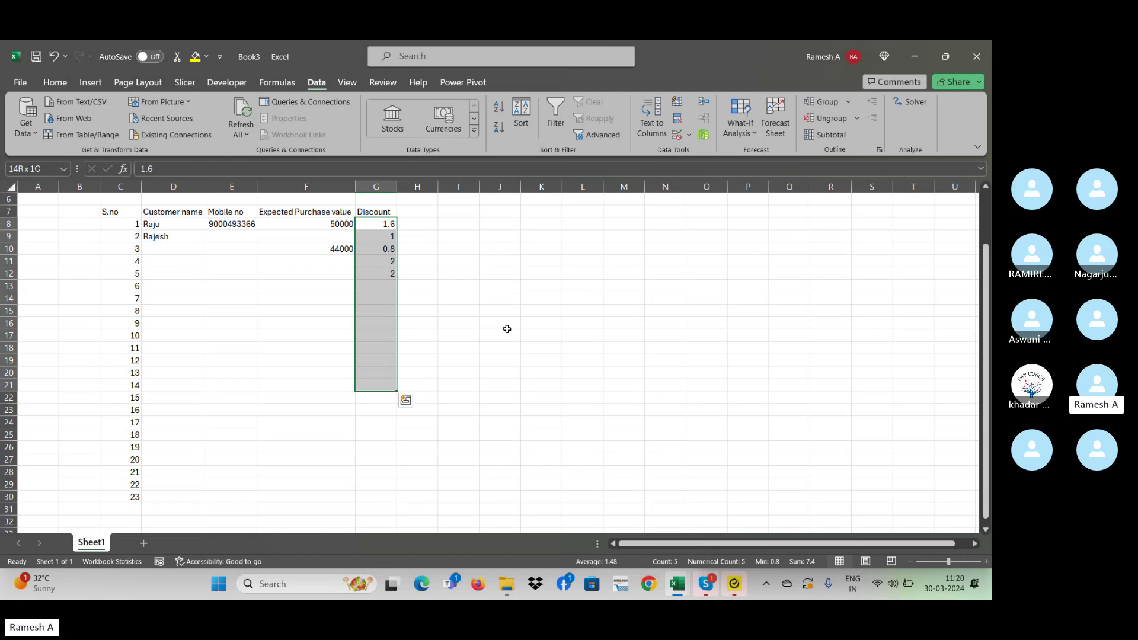
# - Raise the Discount validation maximum from 2 to 10
pyautogui.click(690, 135)
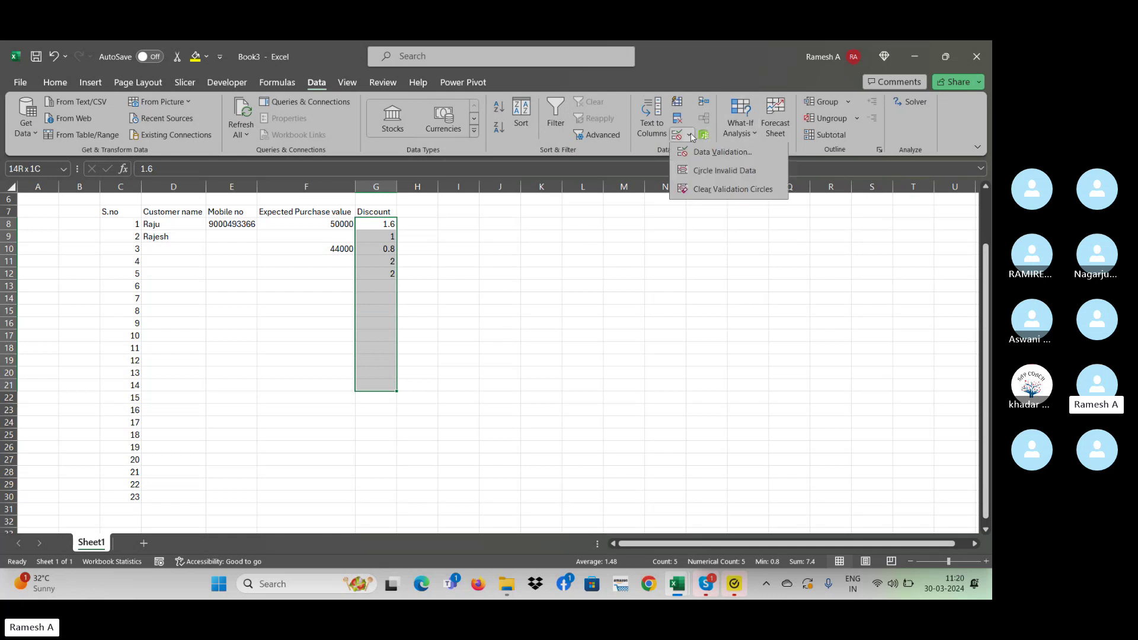
pyautogui.click(720, 152)
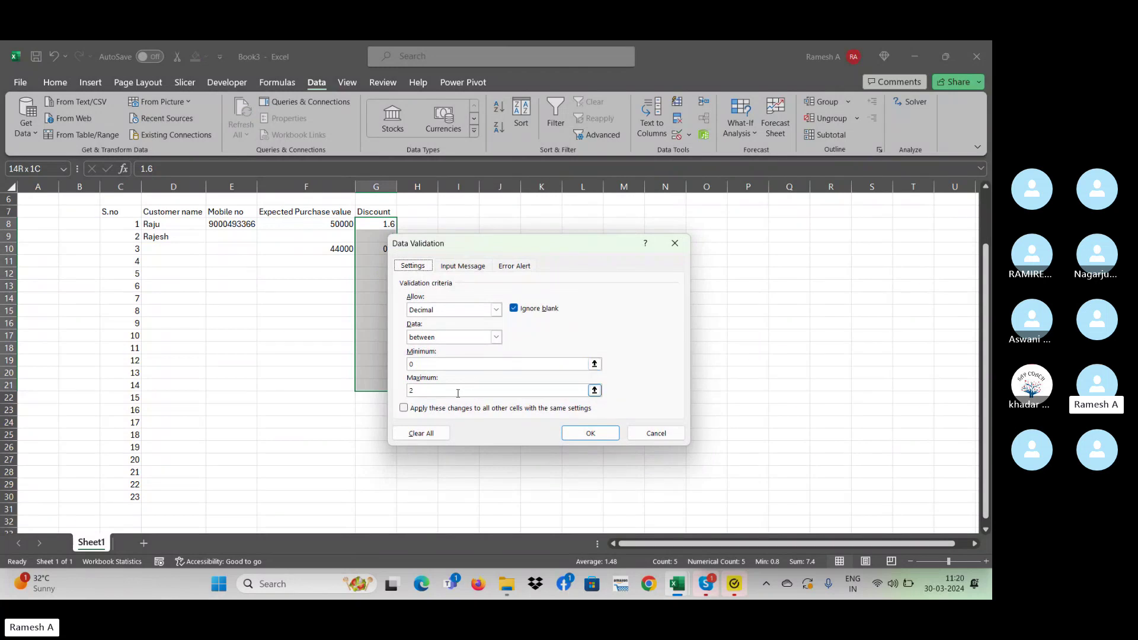
pyautogui.click(410, 391)
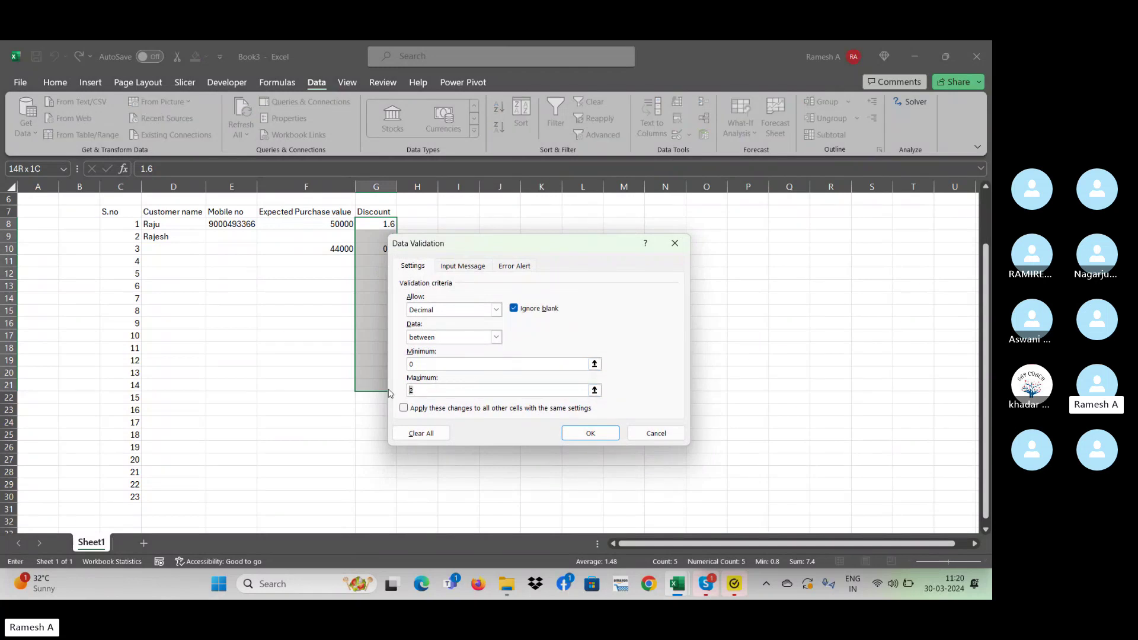
pyautogui.write('10')
pyautogui.click(599, 434)
# - Enter discounts 3, 4, 6 and 7 in G12 through G15
pyautogui.press('Down')
pyautogui.press('Down')
pyautogui.press('Down')
pyautogui.press('Down')
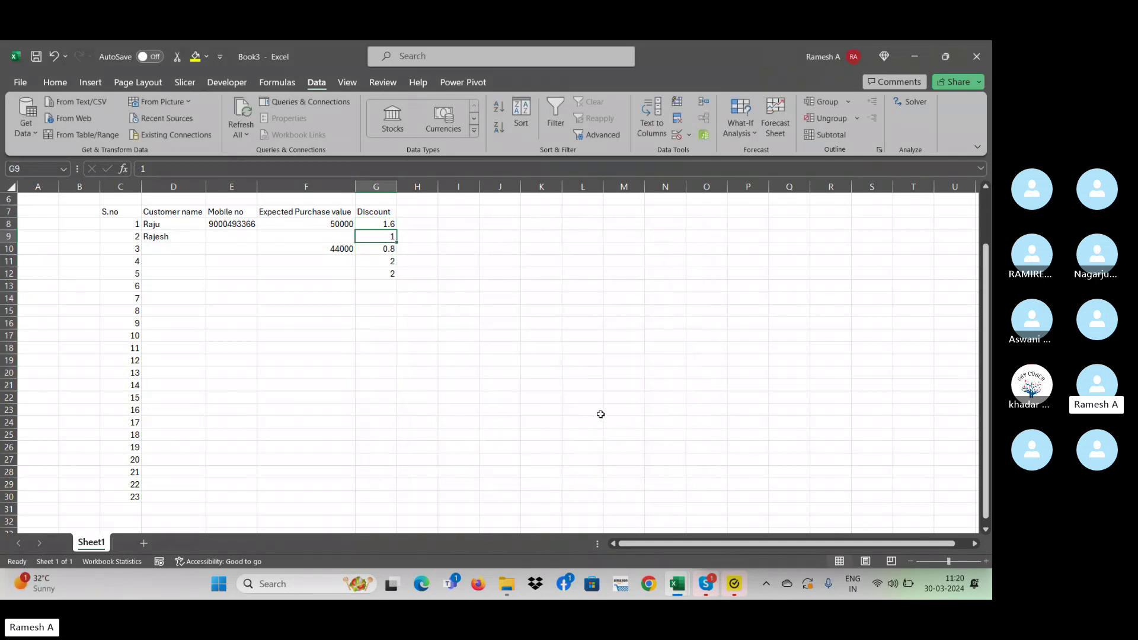
pyautogui.write('3')
pyautogui.press('Return')
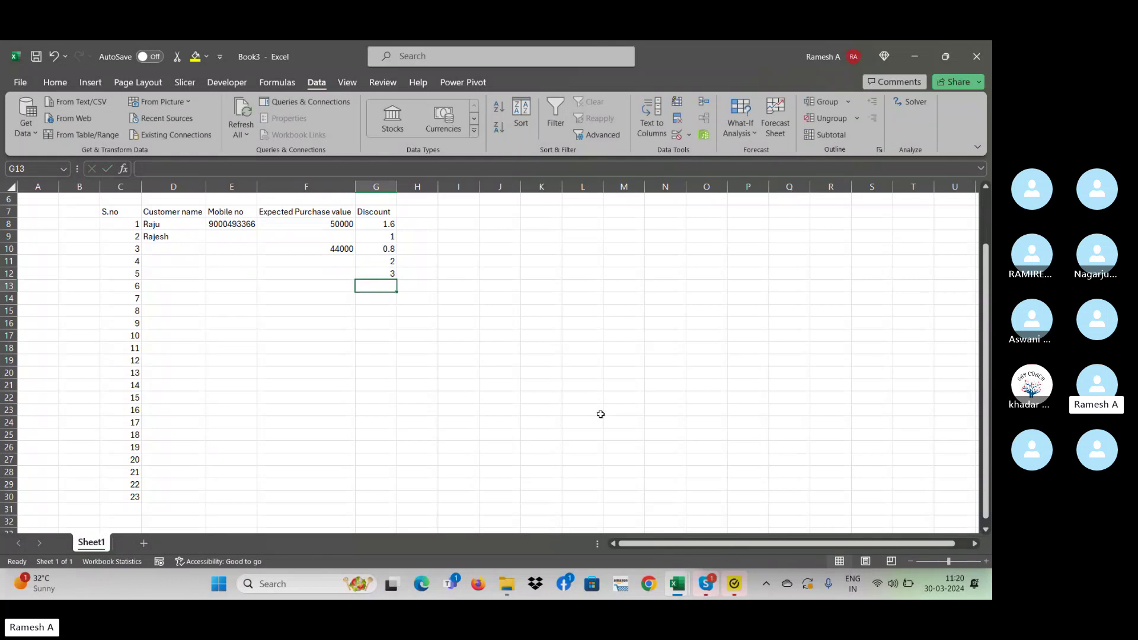
pyautogui.write('4')
pyautogui.press('Return')
pyautogui.write('6')
pyautogui.press('Return')
pyautogui.write('7')
pyautogui.press('Return')
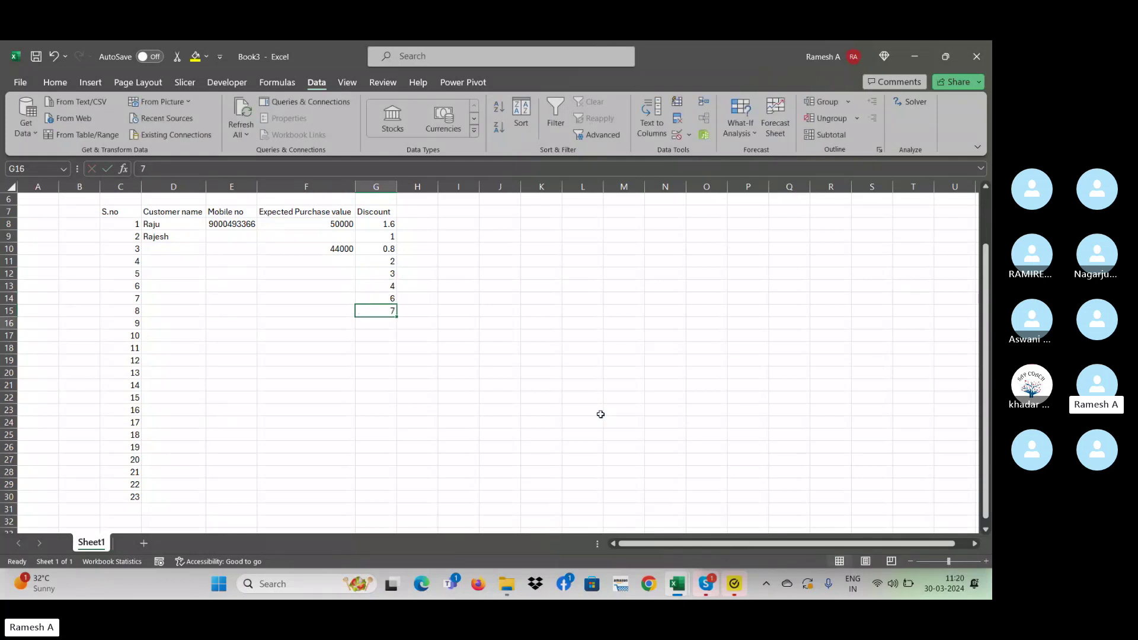
# - In G16 enter 10, see 11 rejected, then enter 1.5
pyautogui.write('1')
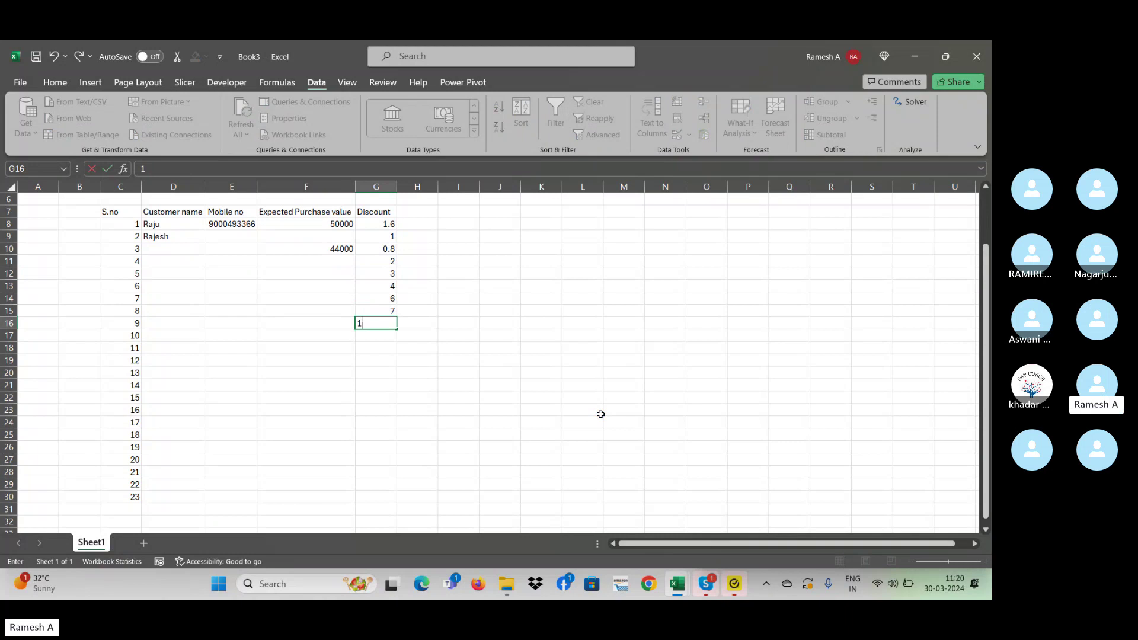
pyautogui.write('0')
pyautogui.press('Return')
pyautogui.press('Up')
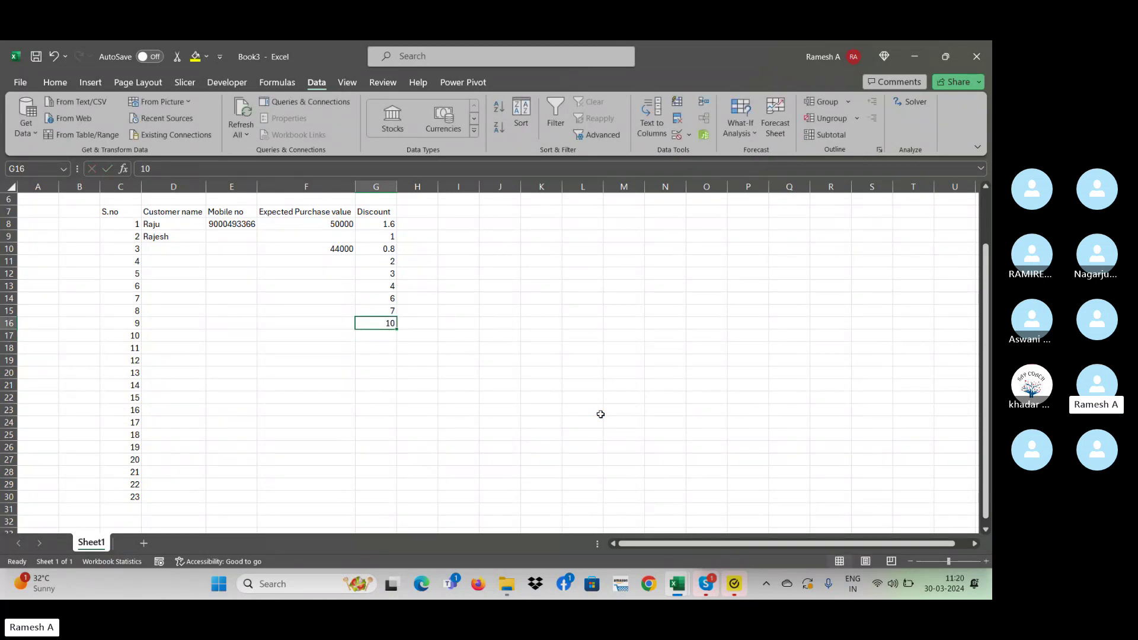
pyautogui.write('11')
pyautogui.press('Return')
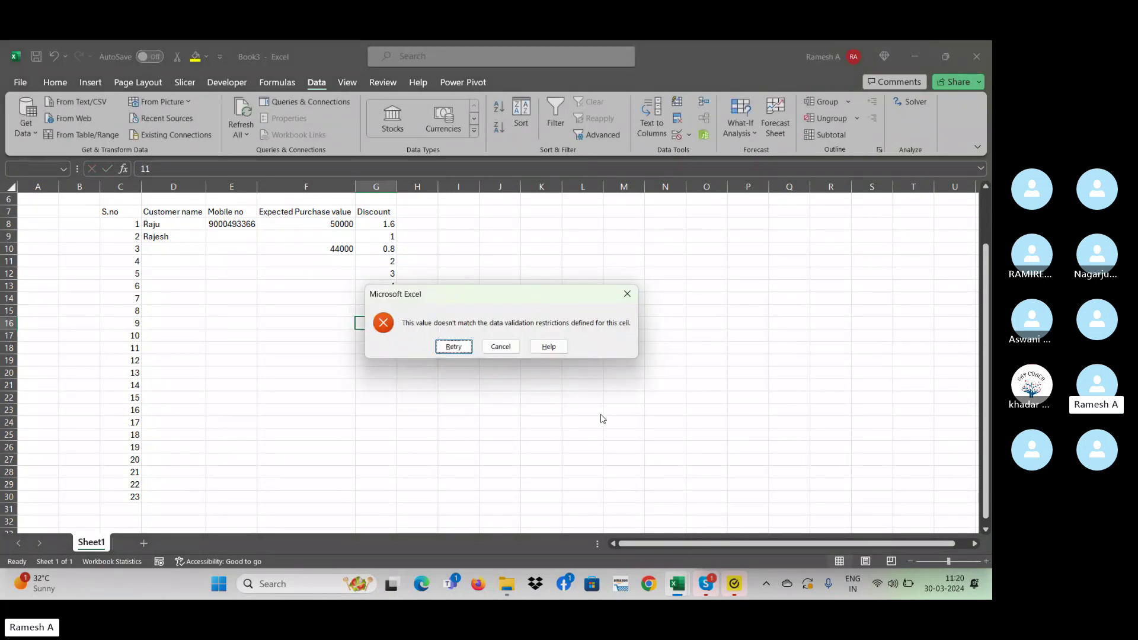
pyautogui.press('Escape')
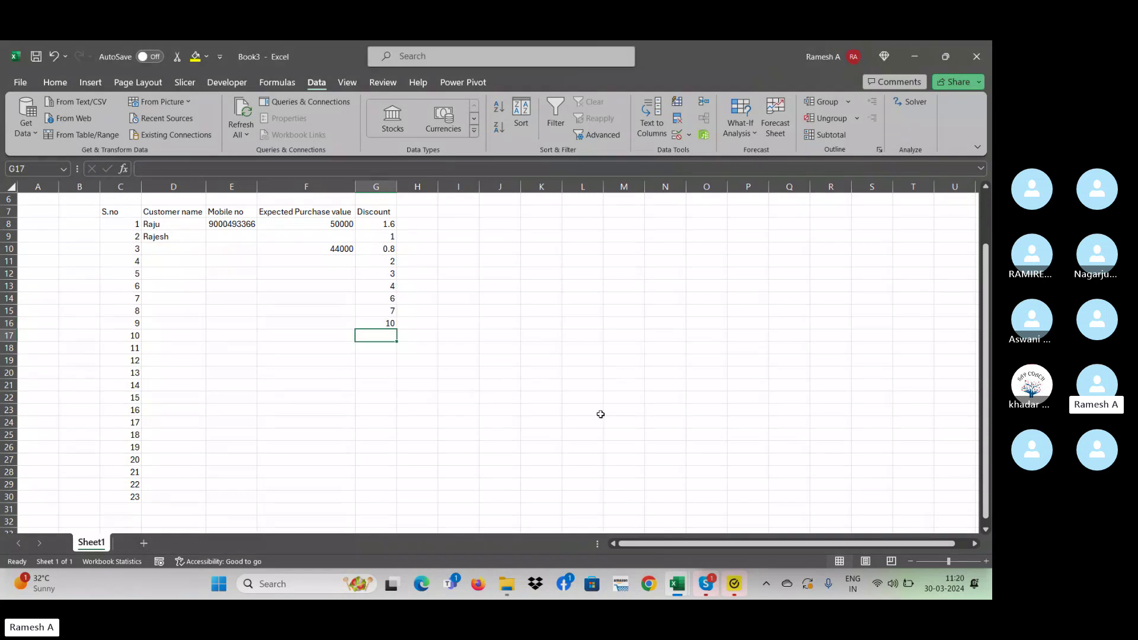
pyautogui.write('1.')
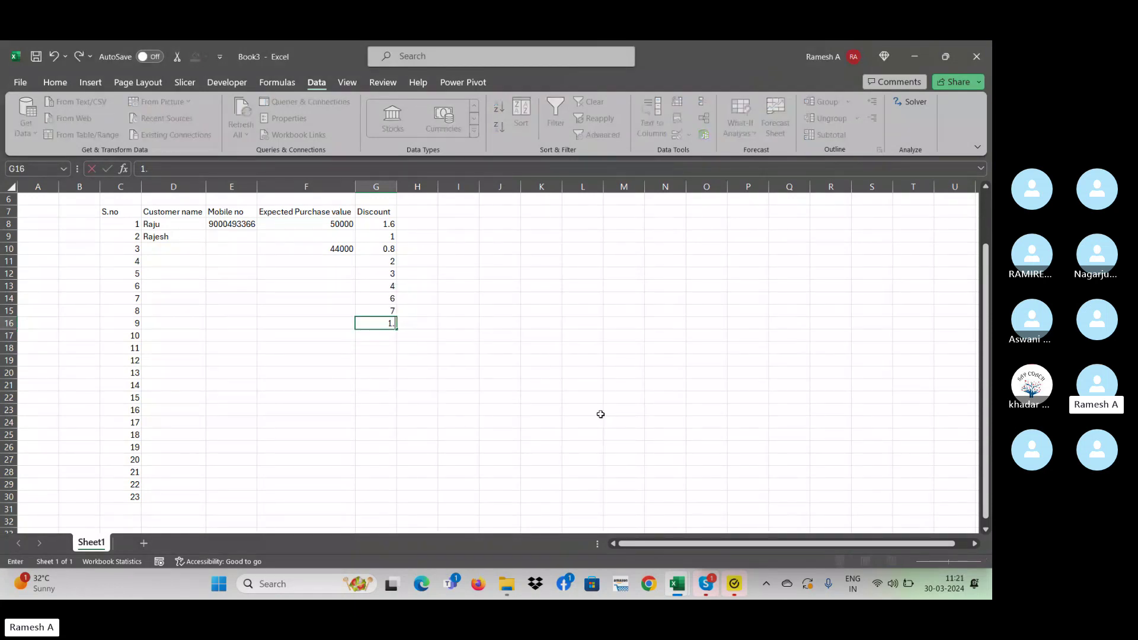
pyautogui.write('5')
pyautogui.press('Return')
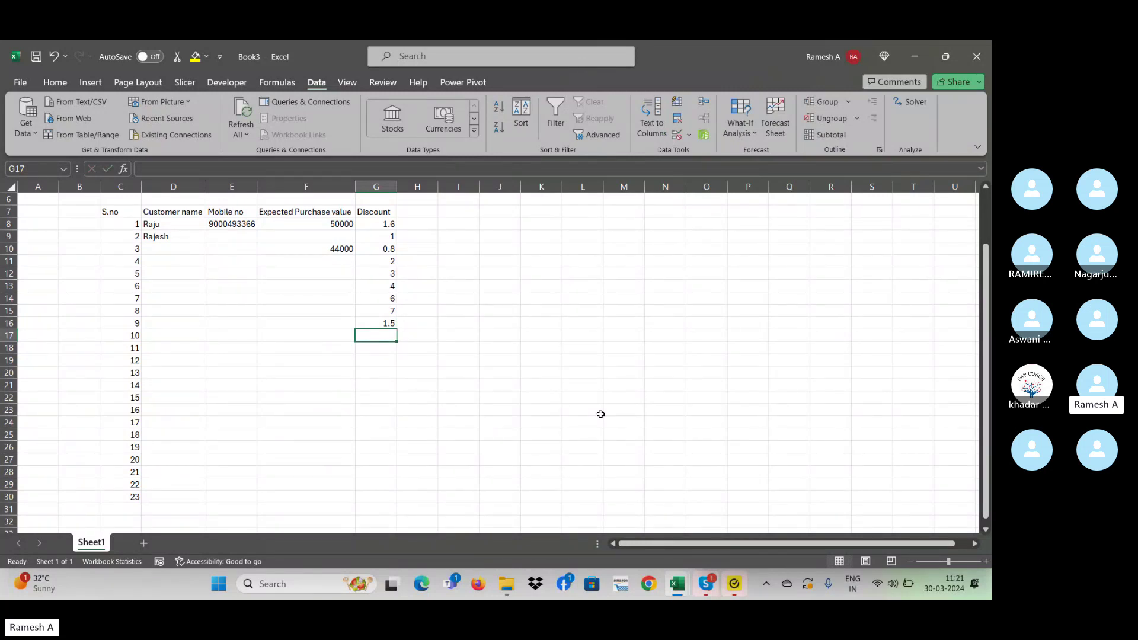
# - Label cell E6, above Mobile no, as 'Text length'
pyautogui.hotkey('ctrl', 'Up')
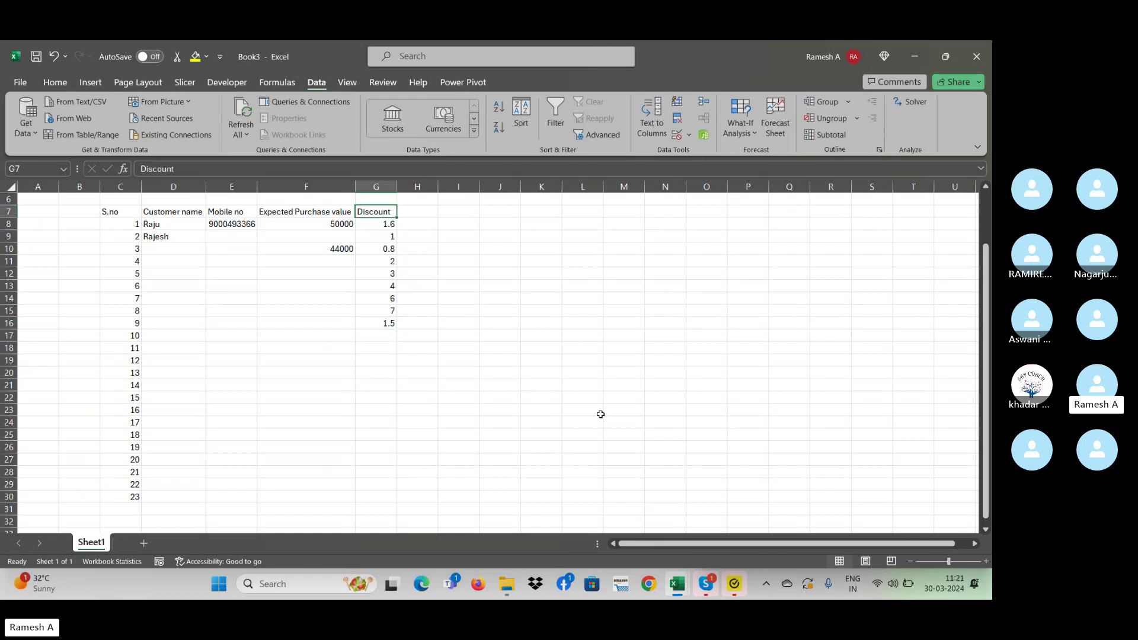
pyautogui.press('Left')
pyautogui.press('Left')
pyautogui.press('Left')
pyautogui.press('Down')
pyautogui.press('Right')
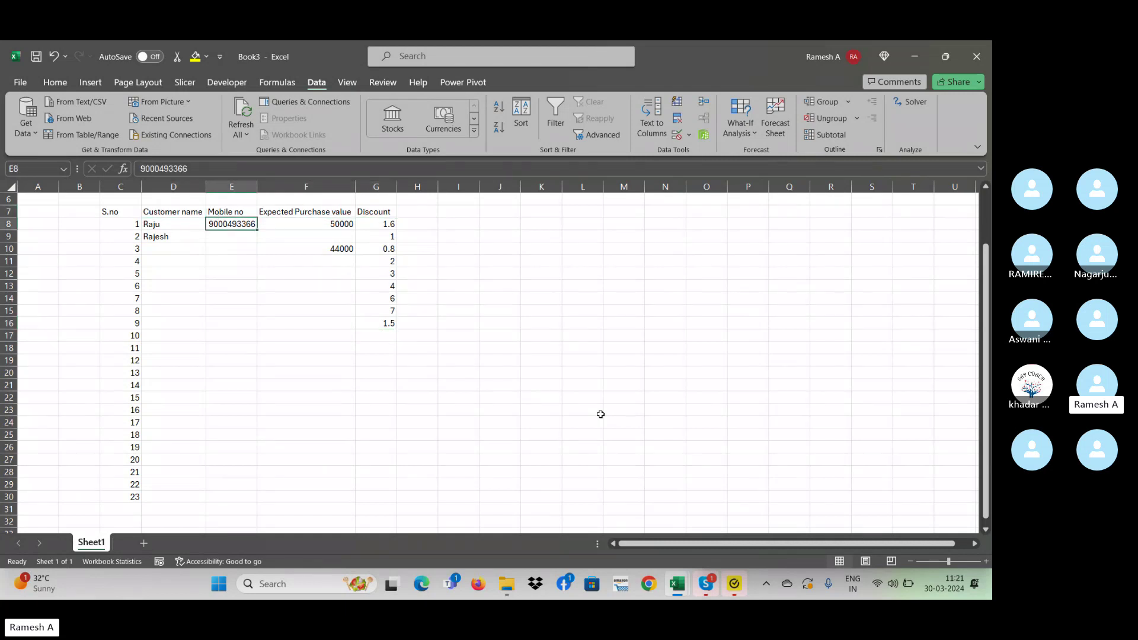
pyautogui.press('Right')
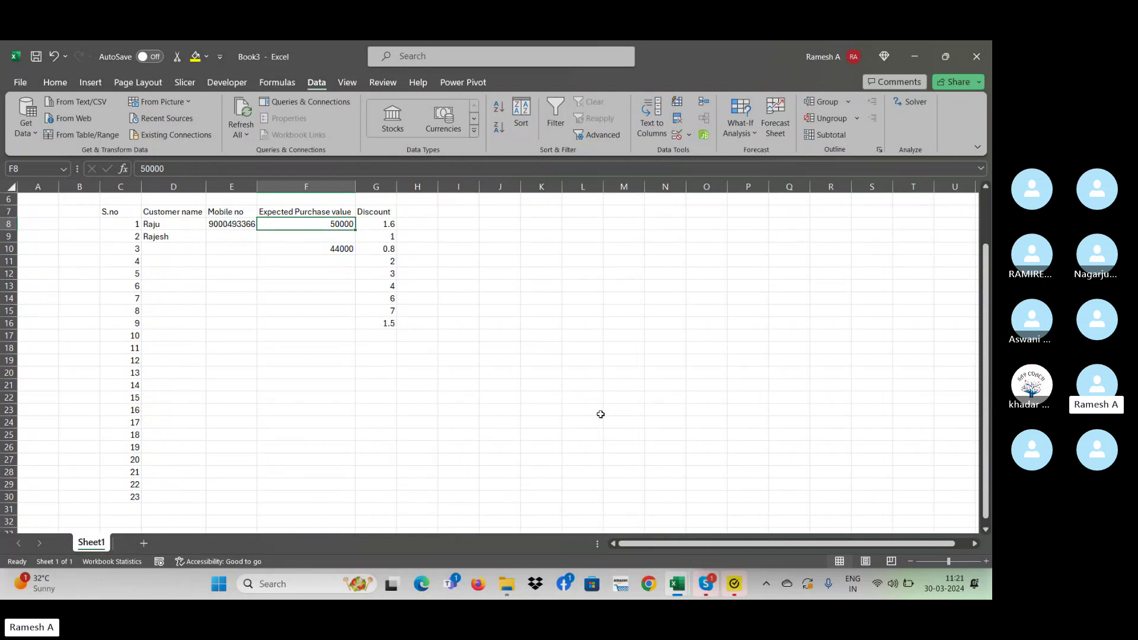
pyautogui.press('Right')
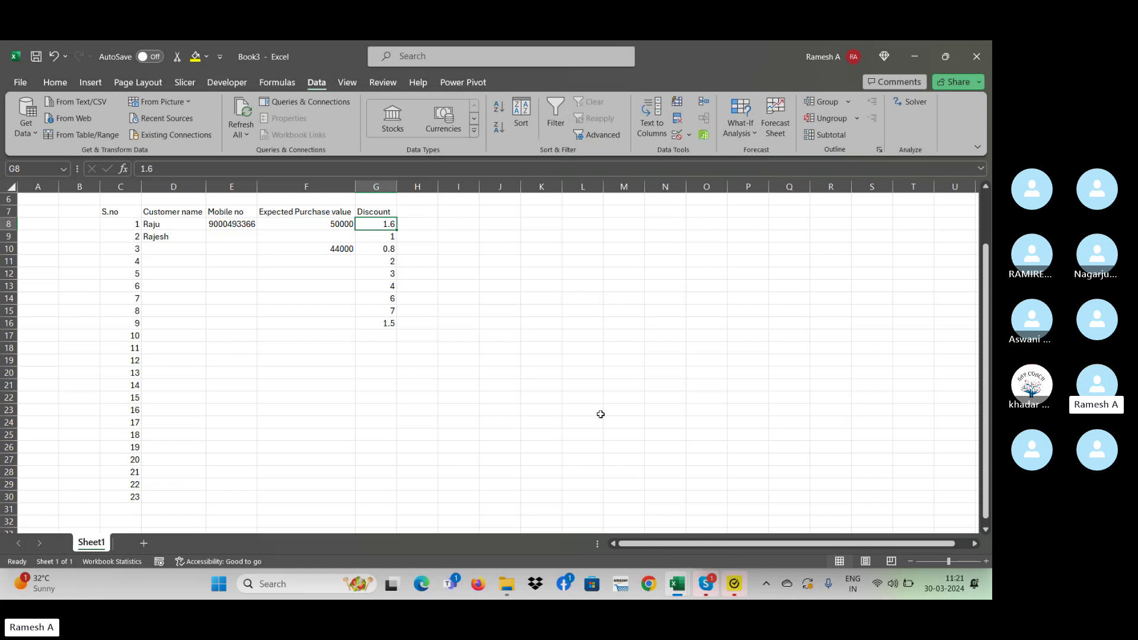
pyautogui.press('Left')
pyautogui.press('Right')
pyautogui.press('Up')
pyautogui.press('Up')
pyautogui.press('Left')
pyautogui.press('Left')
pyautogui.press('Left')
pyautogui.press('Right')
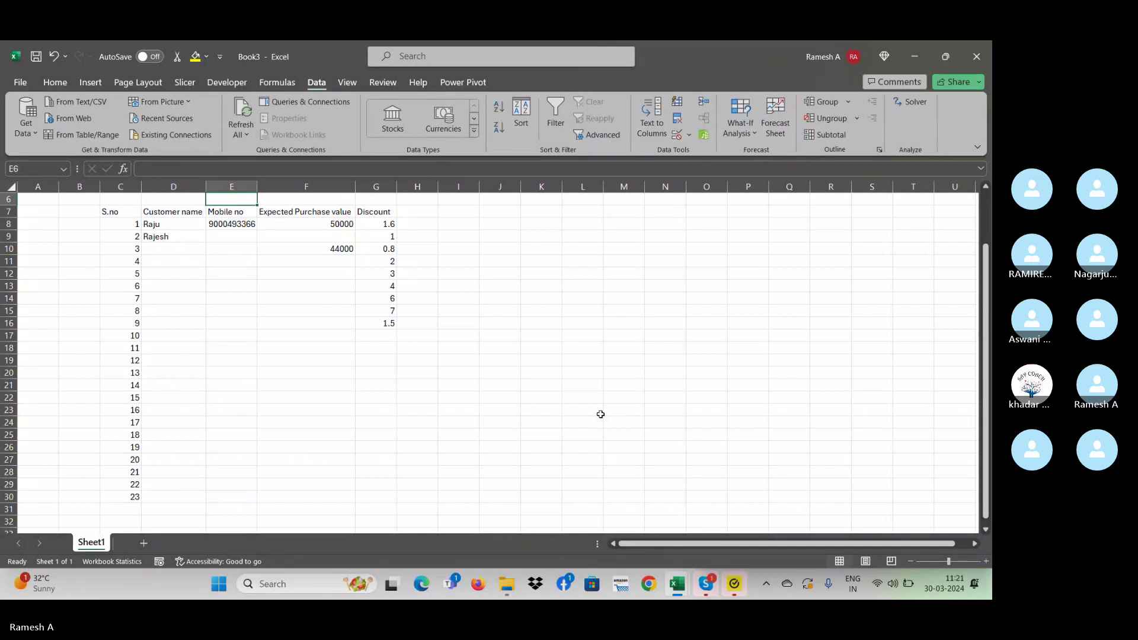
pyautogui.write('Text l')
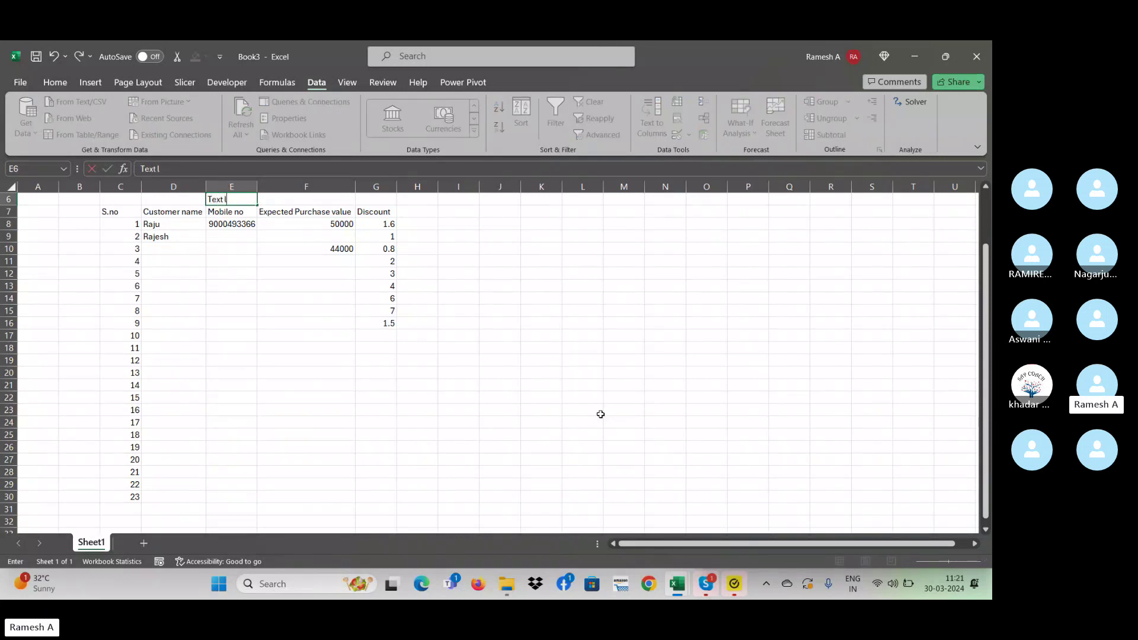
pyautogui.write('ength')
pyautogui.press('Return')
# - Label F6 'Whole number' and G6 'Decimals' above Expected Purchase value and Discount
pyautogui.press('Up')
pyautogui.press('Right')
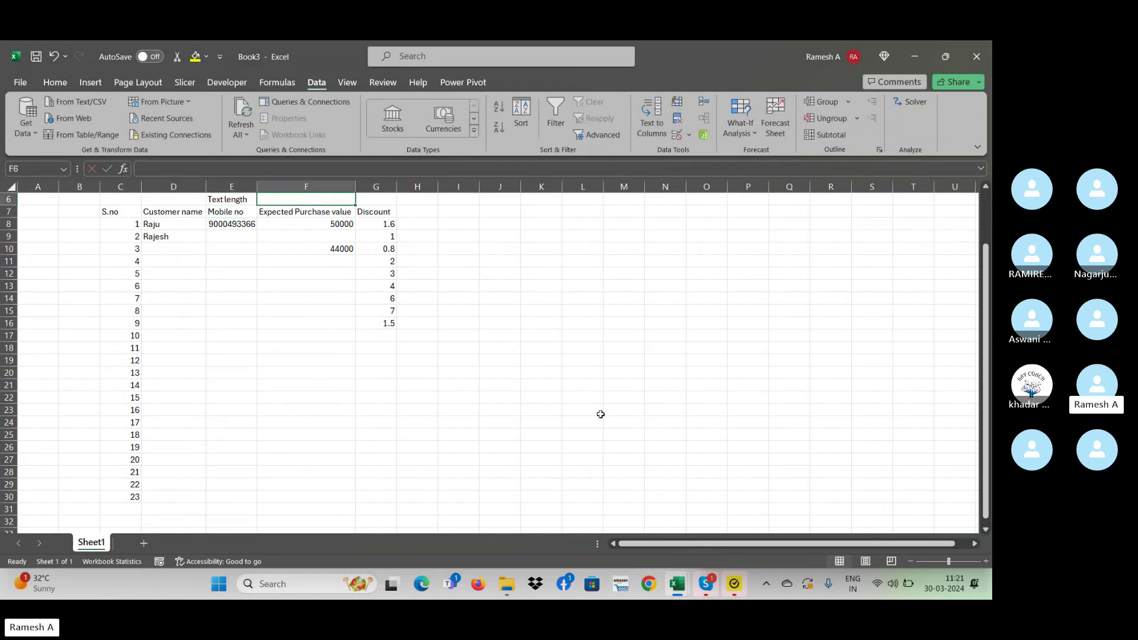
pyautogui.write('Whole')
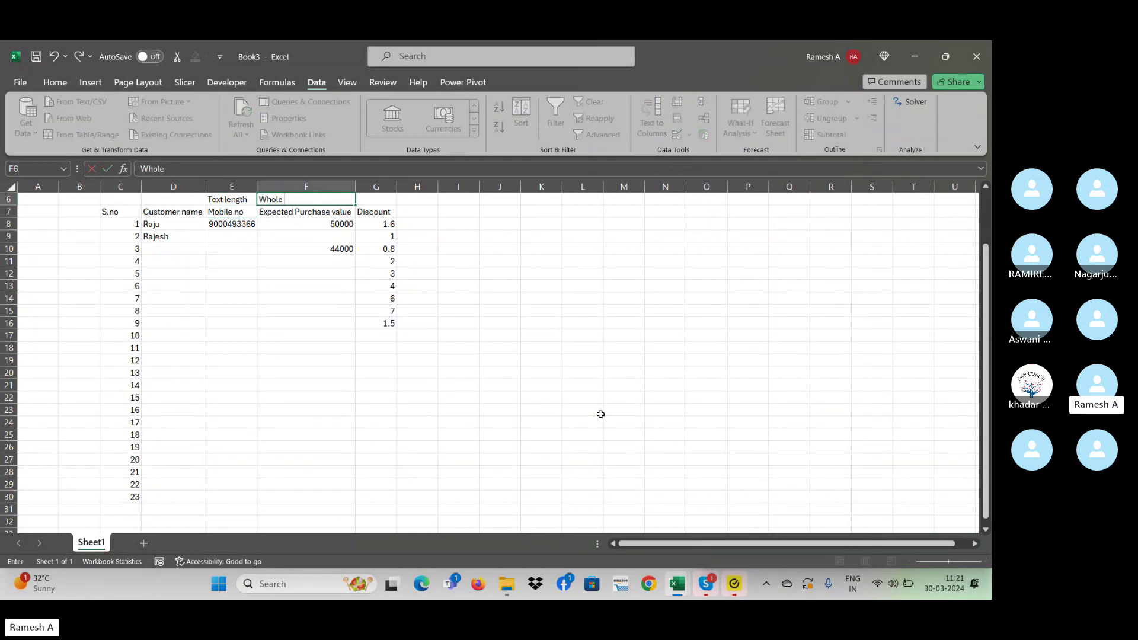
pyautogui.write(' number')
pyautogui.press('Tab')
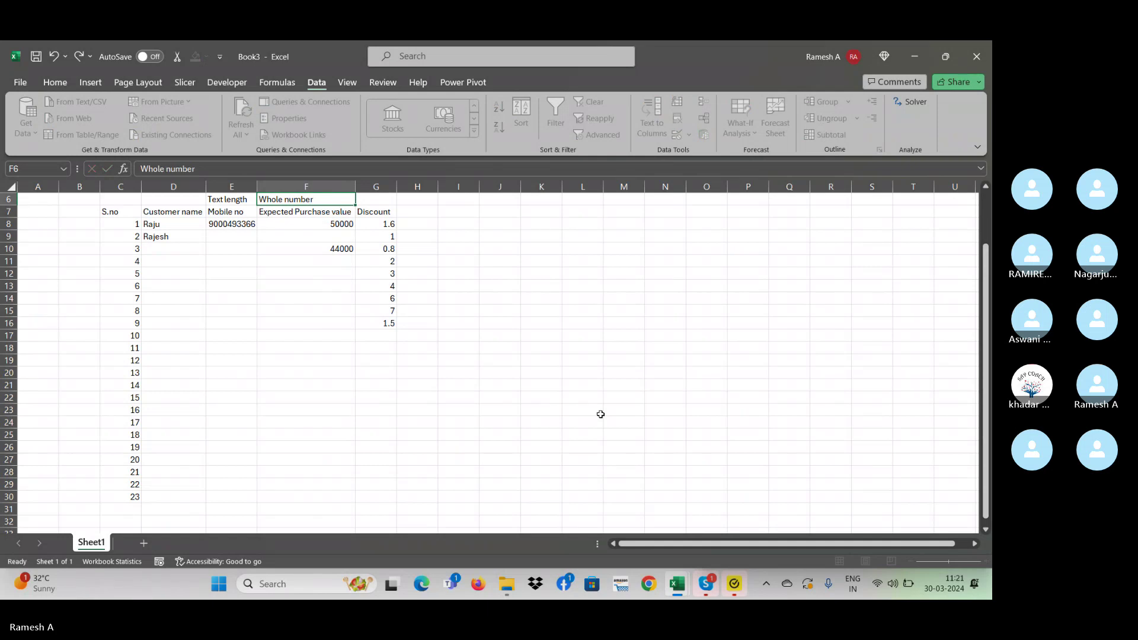
pyautogui.write('Decima')
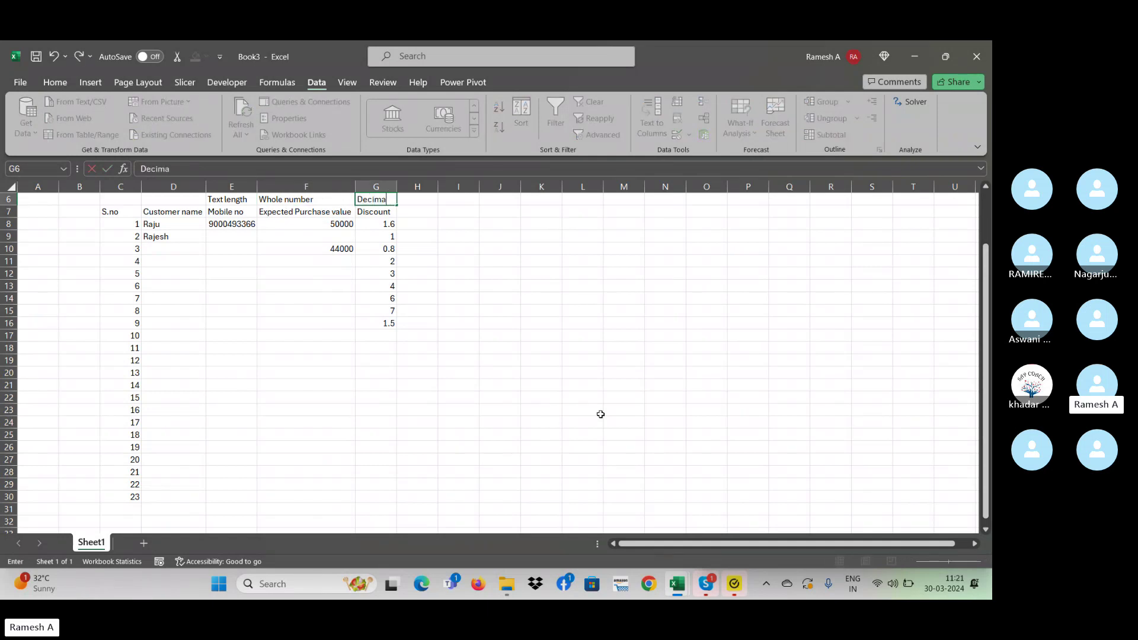
pyautogui.write('ls')
pyautogui.press('Return')
pyautogui.press('Right')
pyautogui.press('Right')
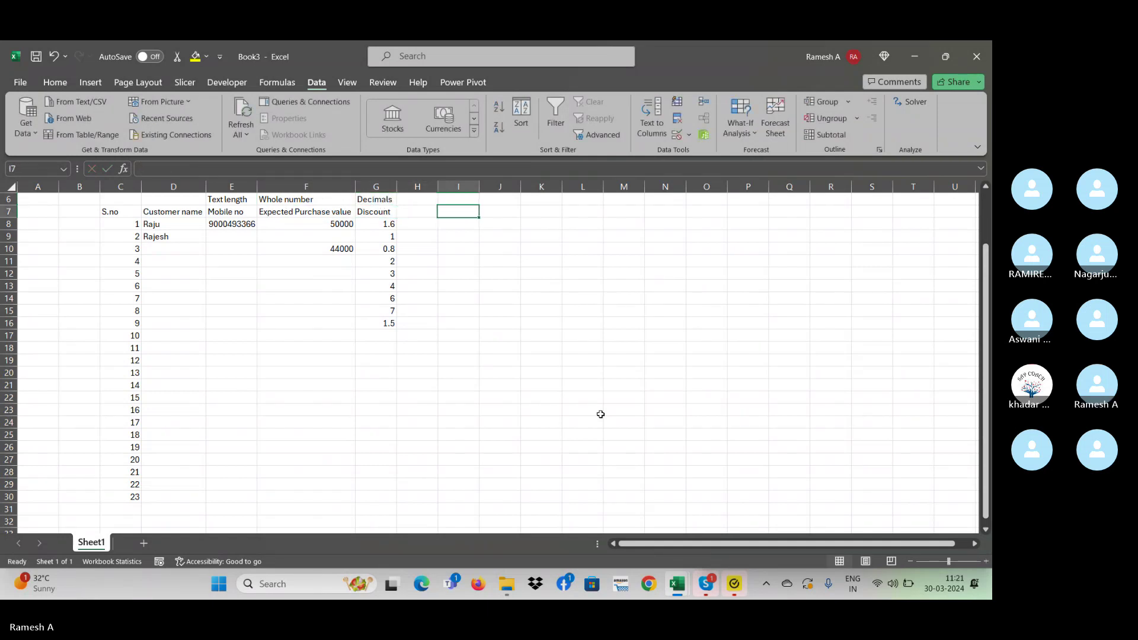
pyautogui.press('Left')
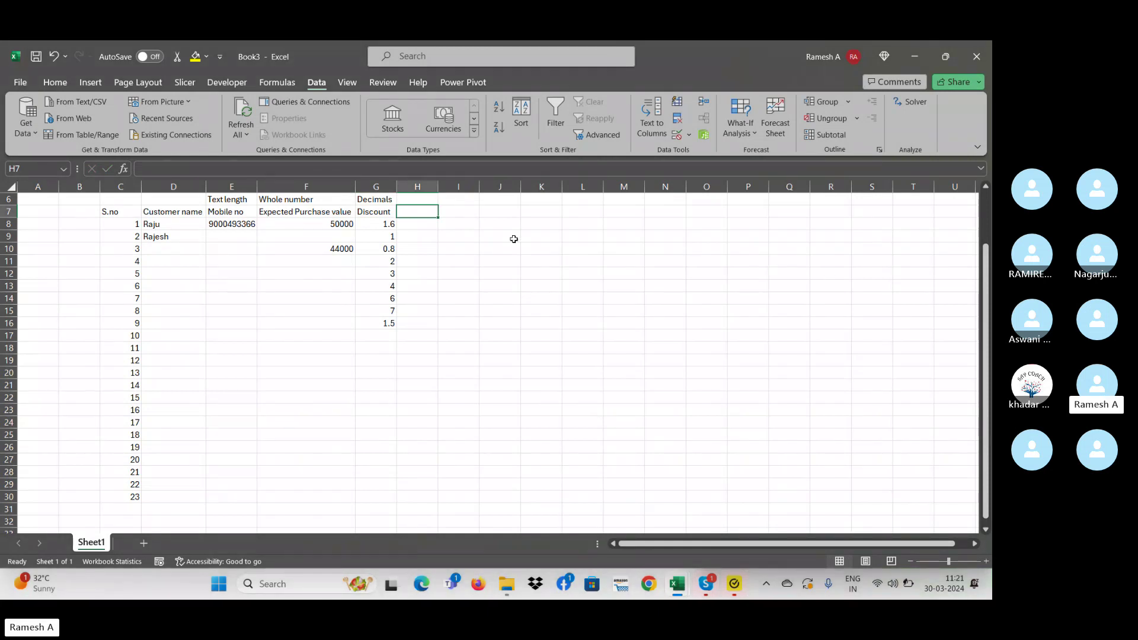
pyautogui.press('Down')
pyautogui.press('Left')
pyautogui.hotkey('shift', 'Left')
pyautogui.hotkey('shift', 'Left')
pyautogui.hotkey('shift', 'Left')
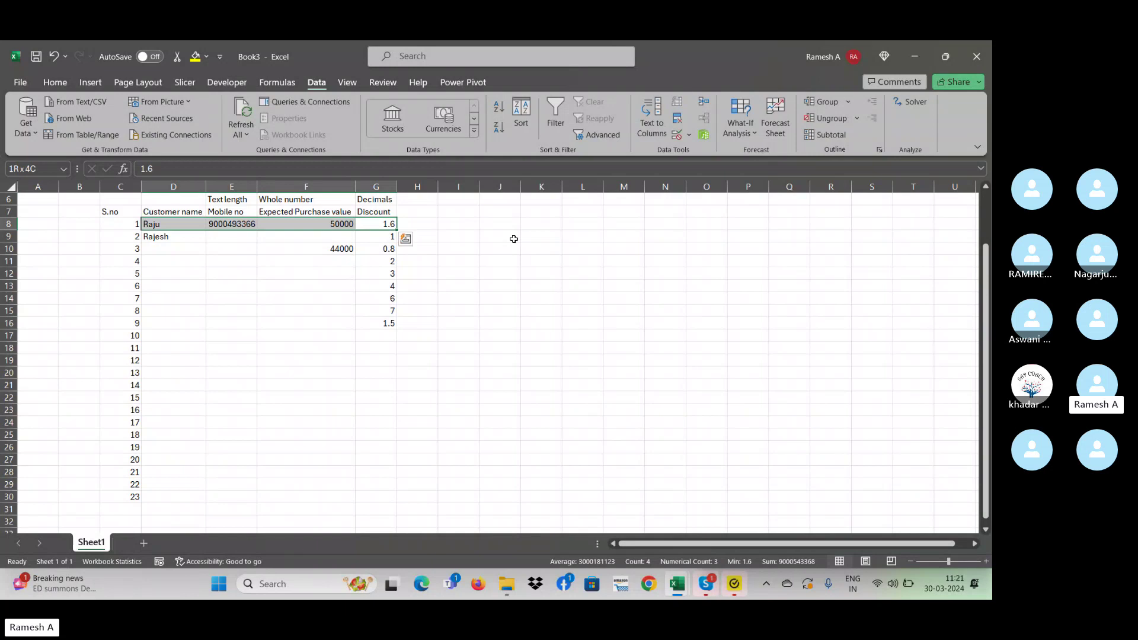
pyautogui.hotkey('shift', 'Right')
pyautogui.hotkey('shift', 'Down')
pyautogui.hotkey('shift', 'Down')
pyautogui.hotkey('shift', 'Down')
pyautogui.hotkey('shift', 'Down')
pyautogui.hotkey('shift', 'Down')
pyautogui.hotkey('shift', 'Down')
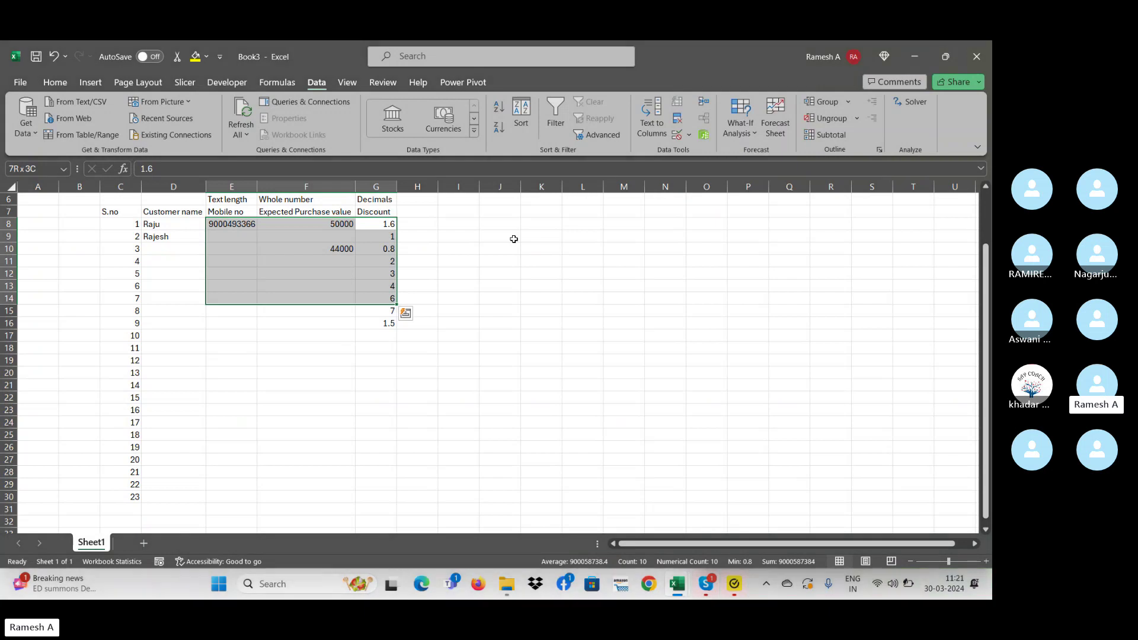
pyautogui.moveTo(699, 590)
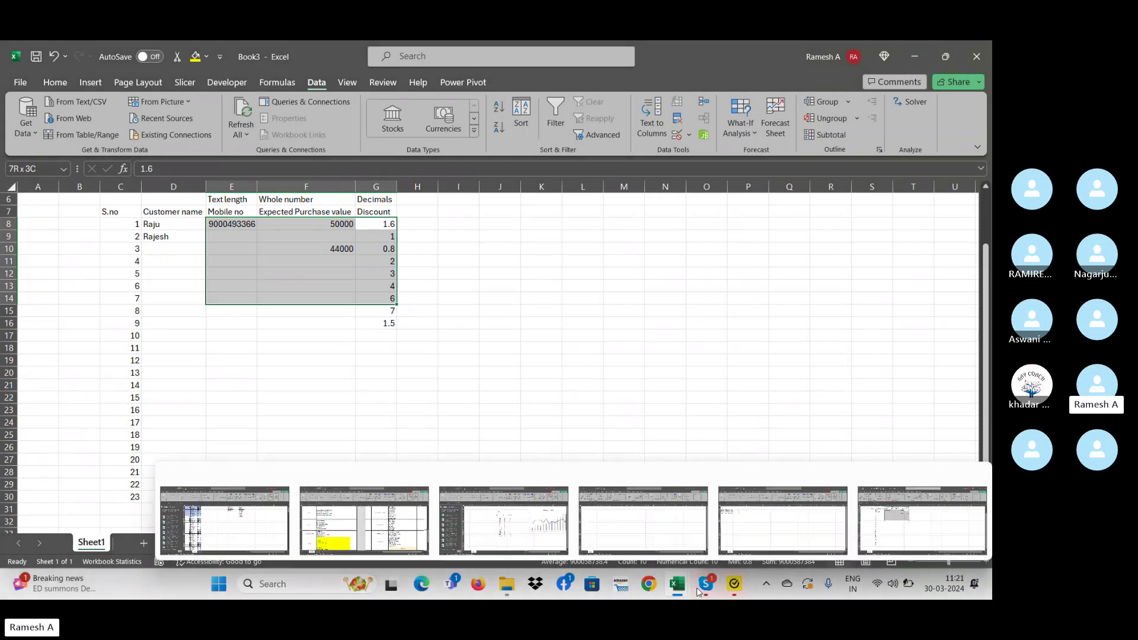
pyautogui.click(642, 524)
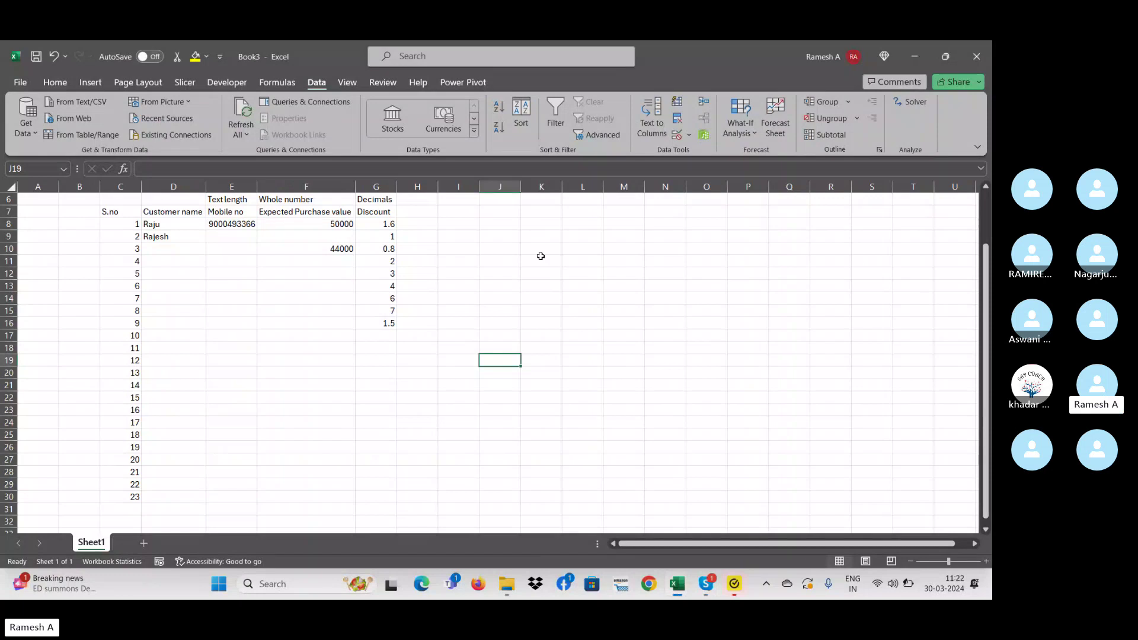
# - Select the Mobile no cells from E8 down to E29
pyautogui.click(357, 321)
pyautogui.click(244, 261)
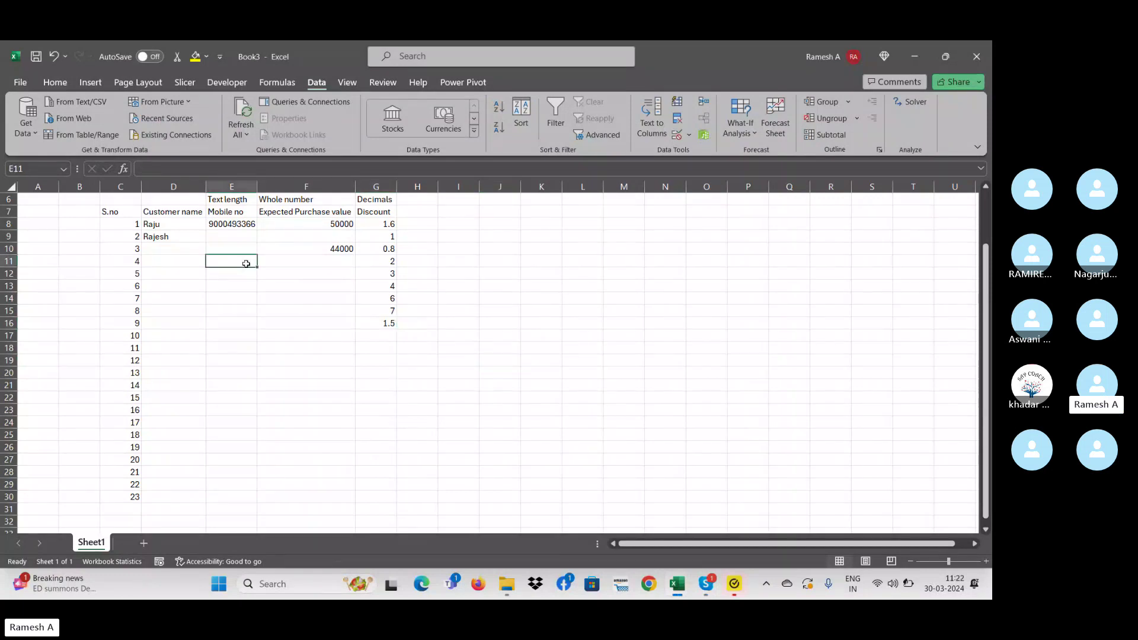
pyautogui.click(227, 224)
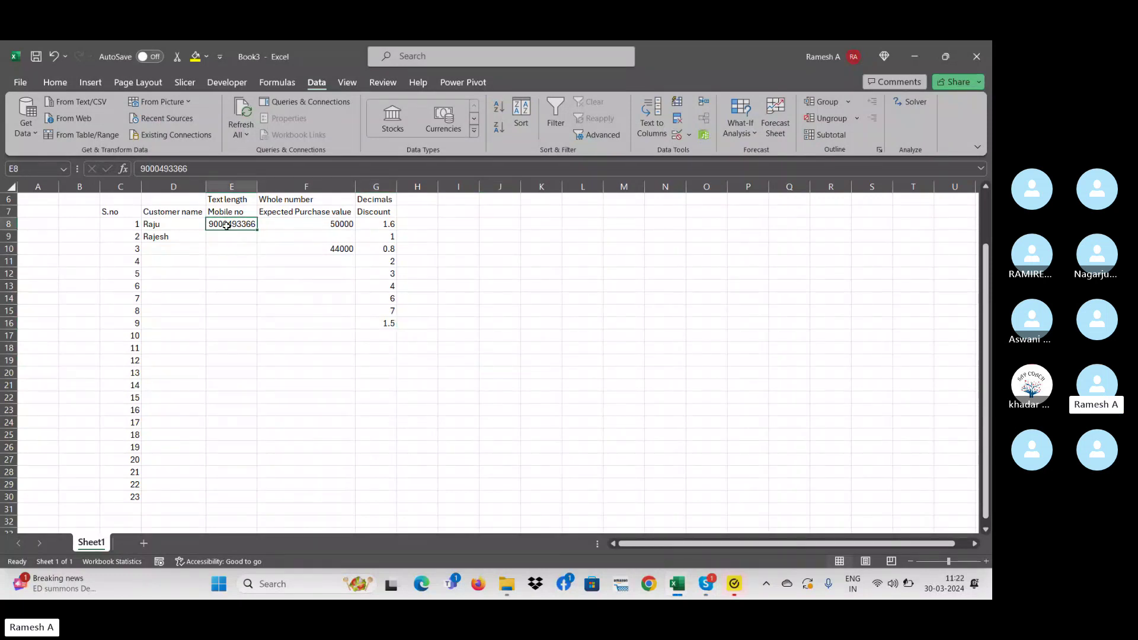
pyautogui.click(231, 258)
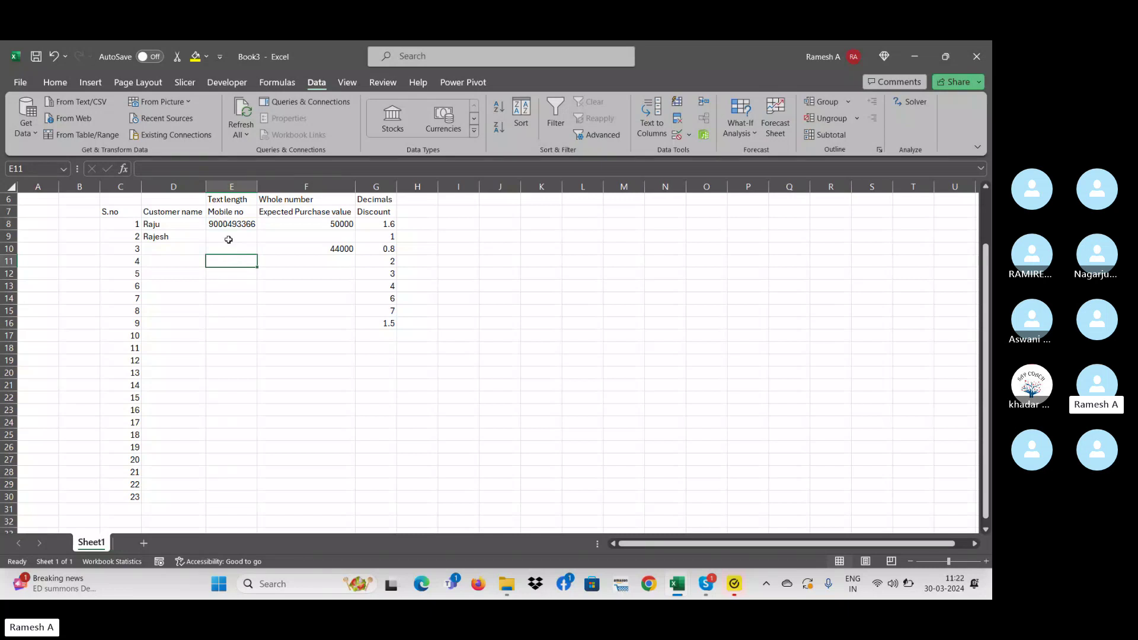
pyautogui.click(228, 239)
pyautogui.press('Up')
pyautogui.press('Up')
pyautogui.press('Down')
pyautogui.press('Down')
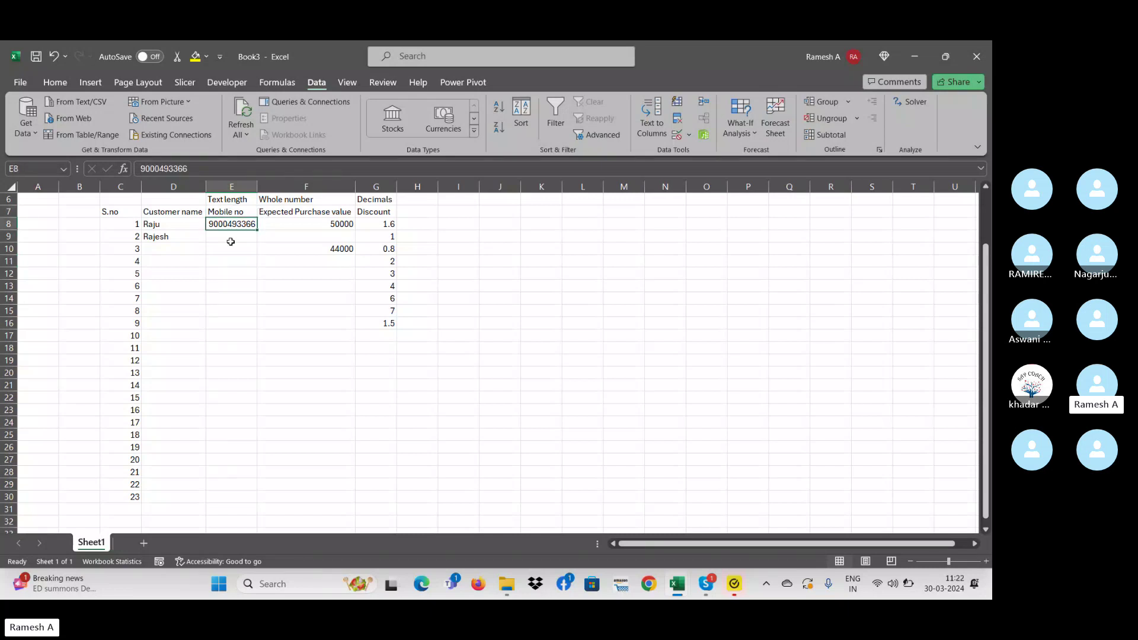
pyautogui.press('Up')
pyautogui.press('Up')
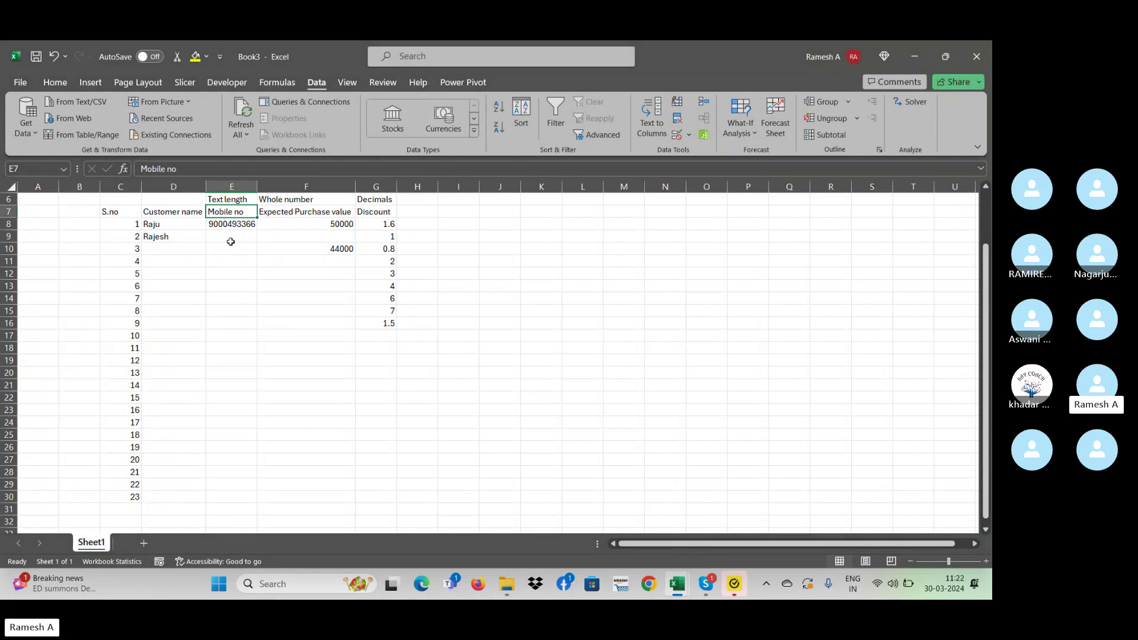
pyautogui.press('Down')
pyautogui.press('Down')
pyautogui.press('Down')
pyautogui.press('Down')
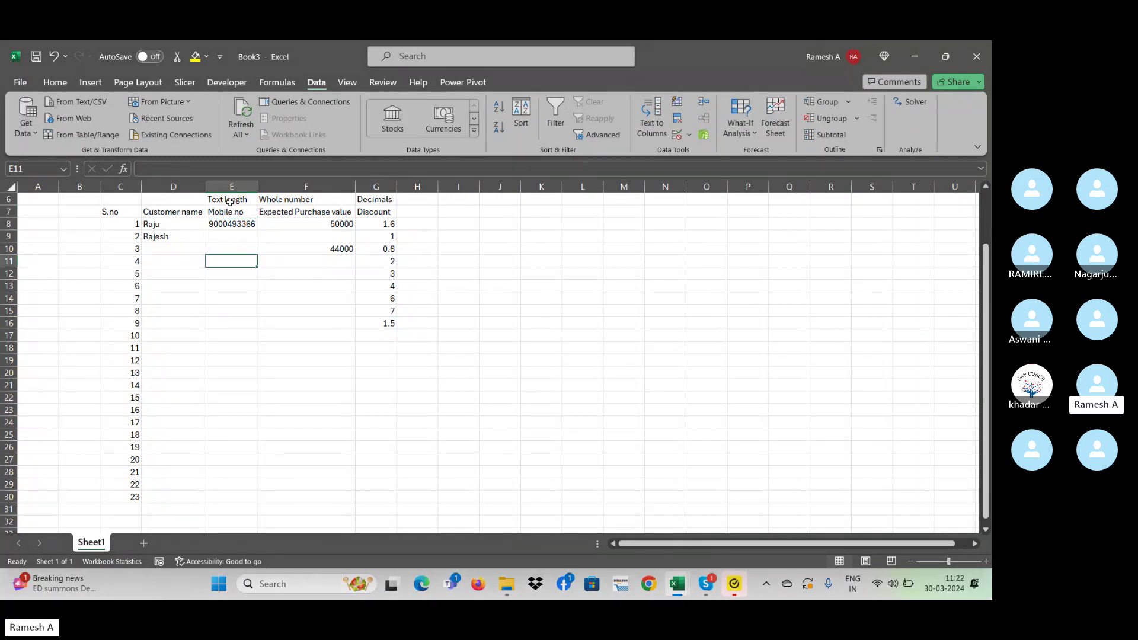
pyautogui.click(231, 224)
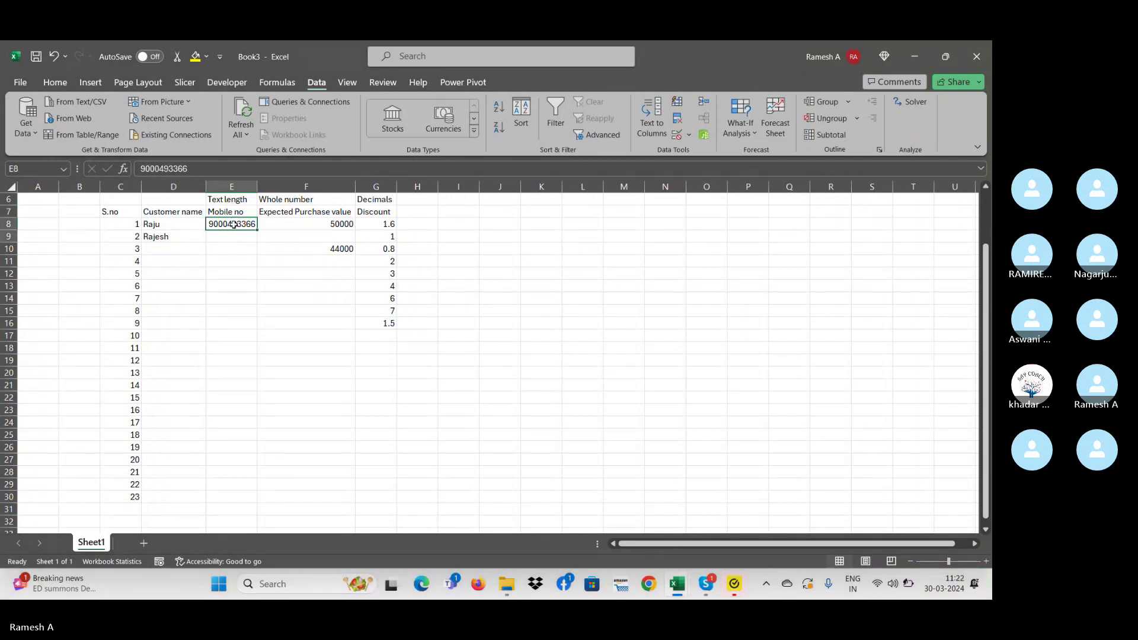
pyautogui.moveTo(232, 224); pyautogui.dragTo(231, 289)
pyautogui.hotkey('shift', 'Down')
pyautogui.hotkey('shift', 'Down')
pyautogui.hotkey('shift', 'Down')
pyautogui.hotkey('shift', 'Down')
pyautogui.hotkey('shift', 'Down')
pyautogui.hotkey('shift', 'Down')
pyautogui.hotkey('shift', 'Down')
pyautogui.hotkey('shift', 'Down')
pyautogui.hotkey('shift', 'Down')
pyautogui.hotkey('shift', 'Down')
pyautogui.hotkey('shift', 'Down')
pyautogui.hotkey('shift', 'Down')
pyautogui.hotkey('shift', 'Down')
pyautogui.hotkey('shift', 'Down')
pyautogui.hotkey('shift', 'Down')
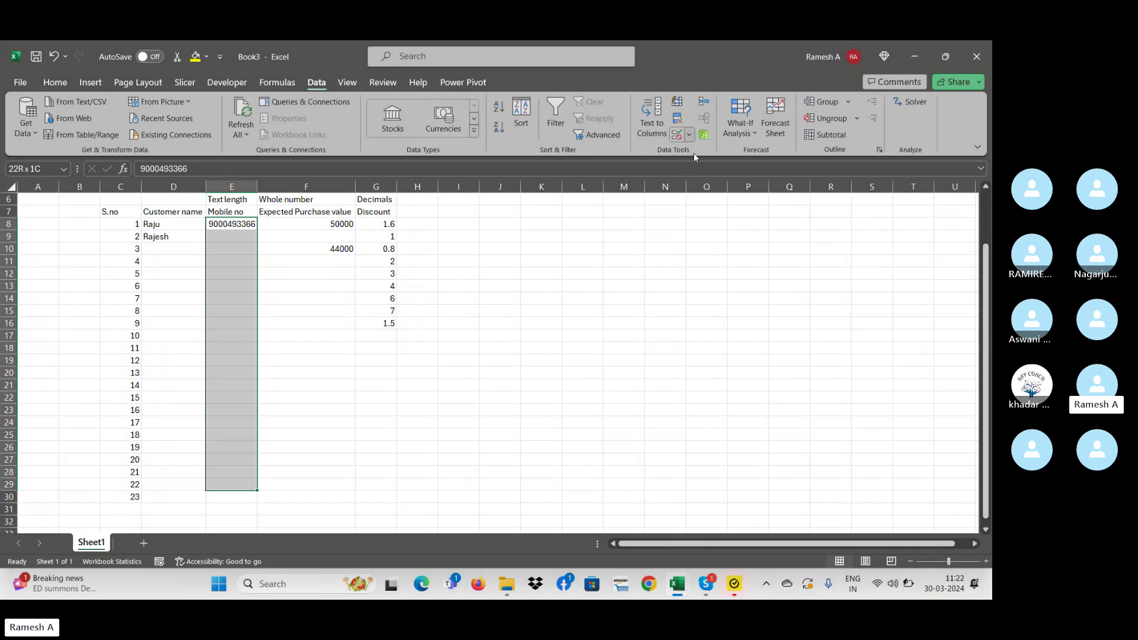
# - Apply a Text length validation rule of exactly 10 characters to E8:E29
pyautogui.click(689, 135)
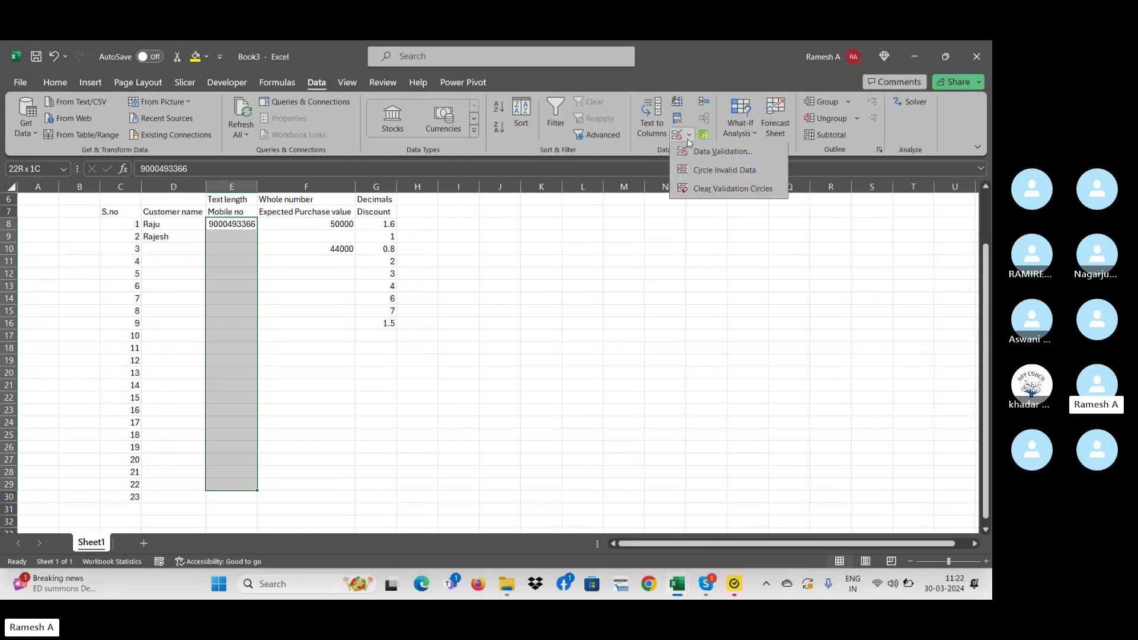
pyautogui.click(711, 153)
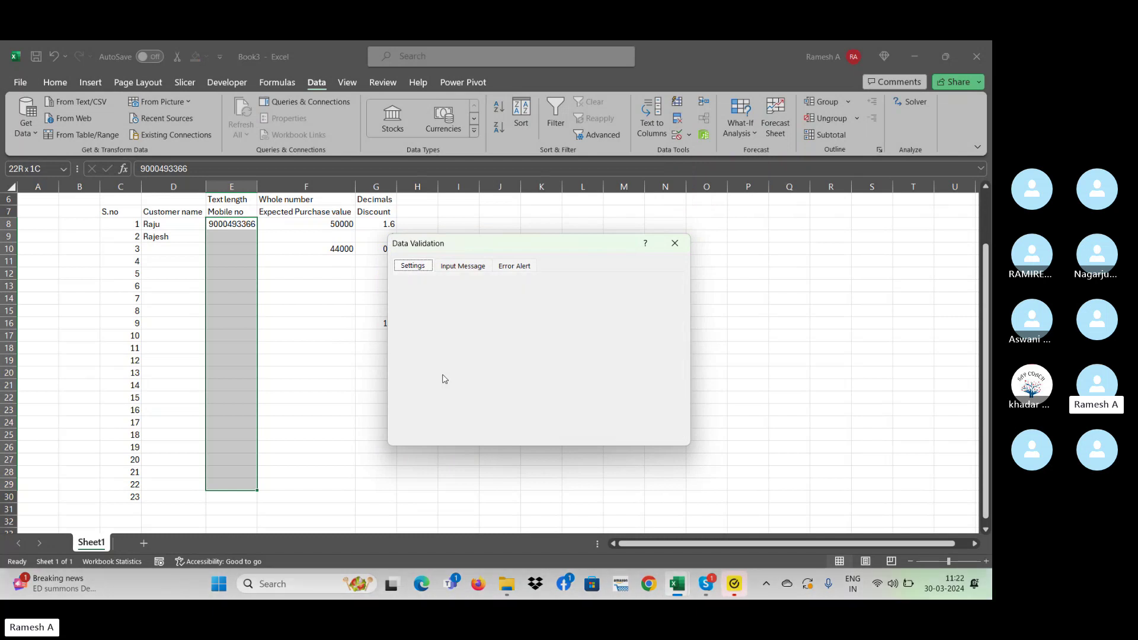
pyautogui.click(674, 244)
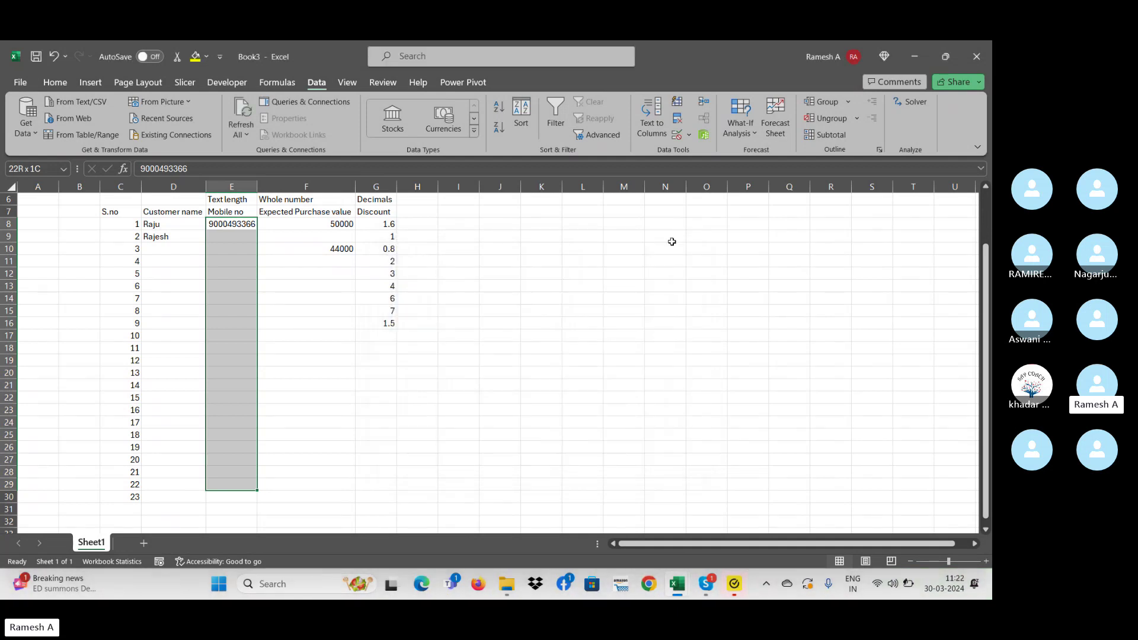
pyautogui.click(688, 141)
pyautogui.click(688, 151)
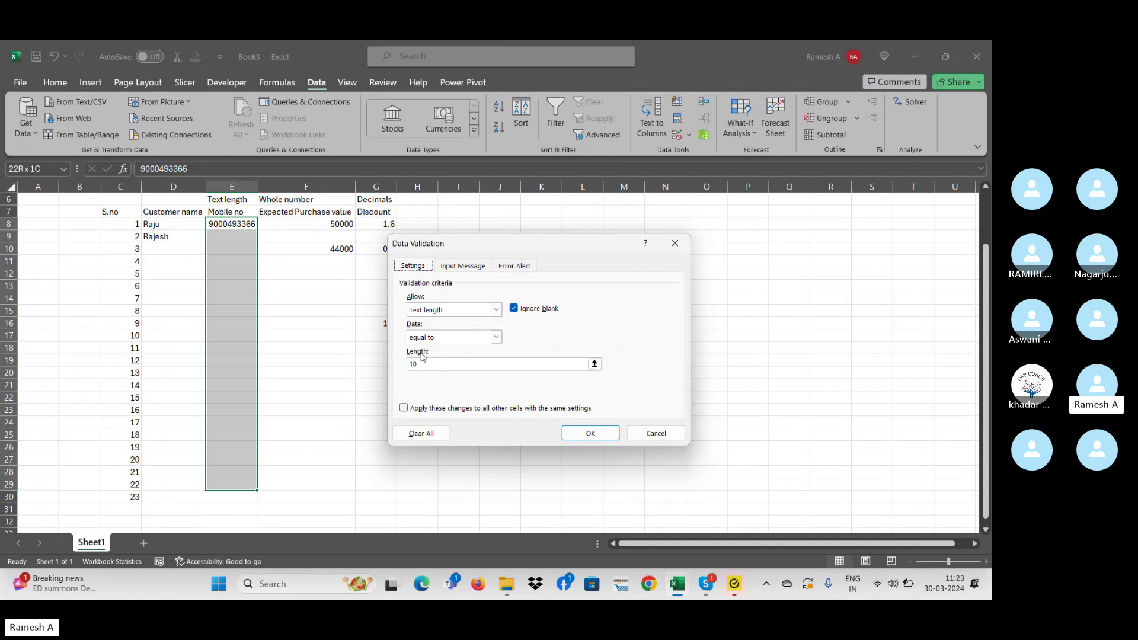
pyautogui.click(587, 432)
pyautogui.click(333, 235)
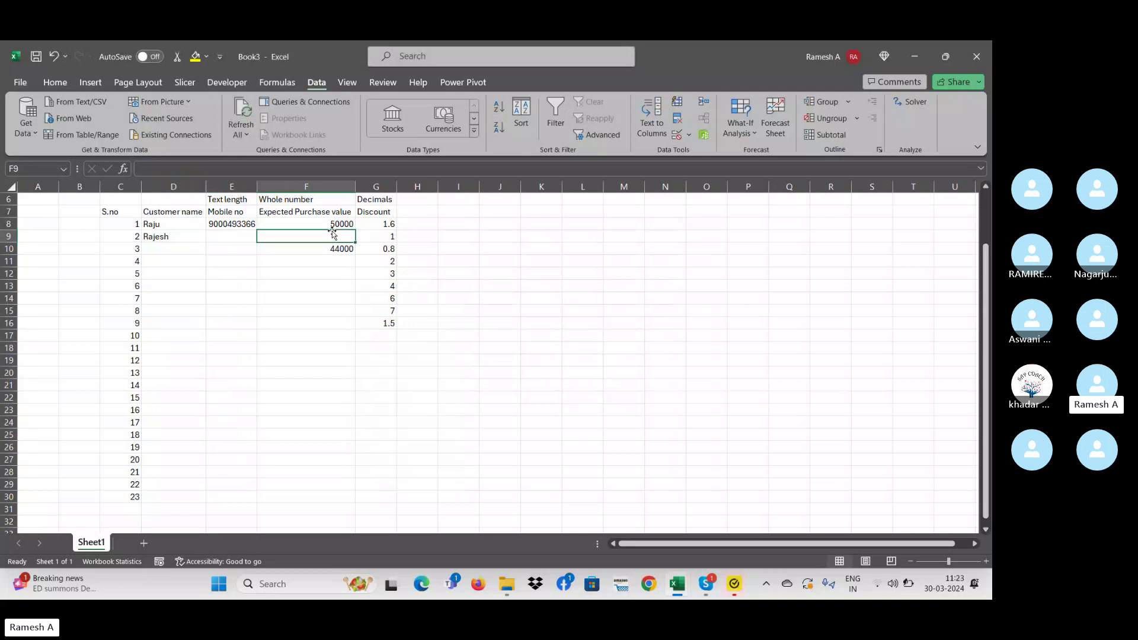
# - Give F8:F30 a whole-number validation rule requiring values greater than 20000
pyautogui.moveTo(332, 225); pyautogui.dragTo(333, 496)
pyautogui.click(690, 137)
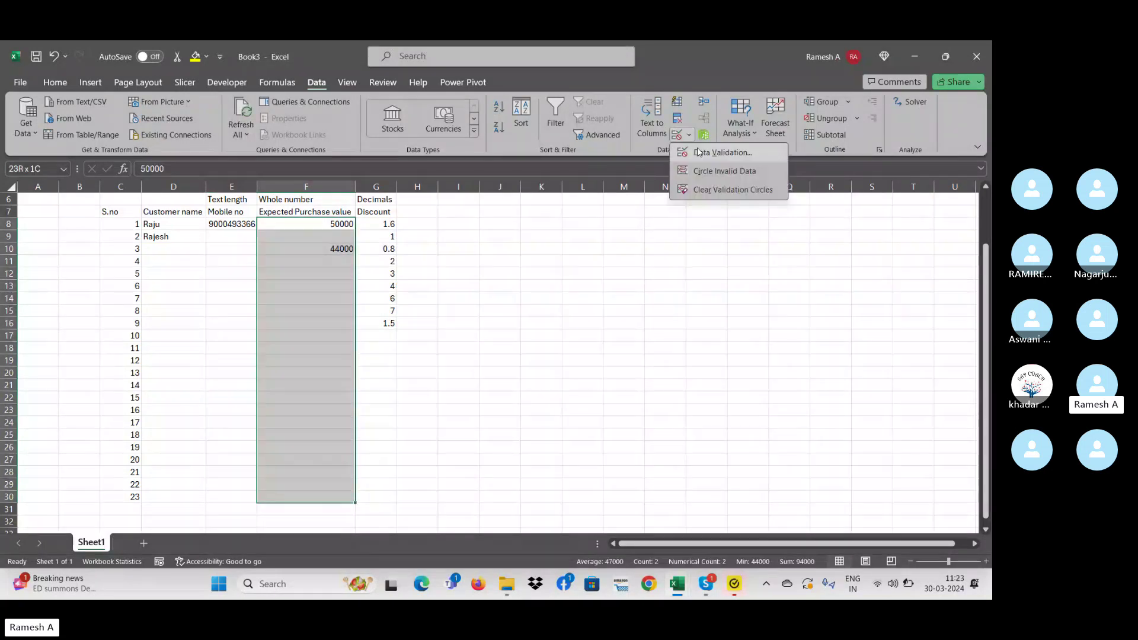
pyautogui.click(717, 143)
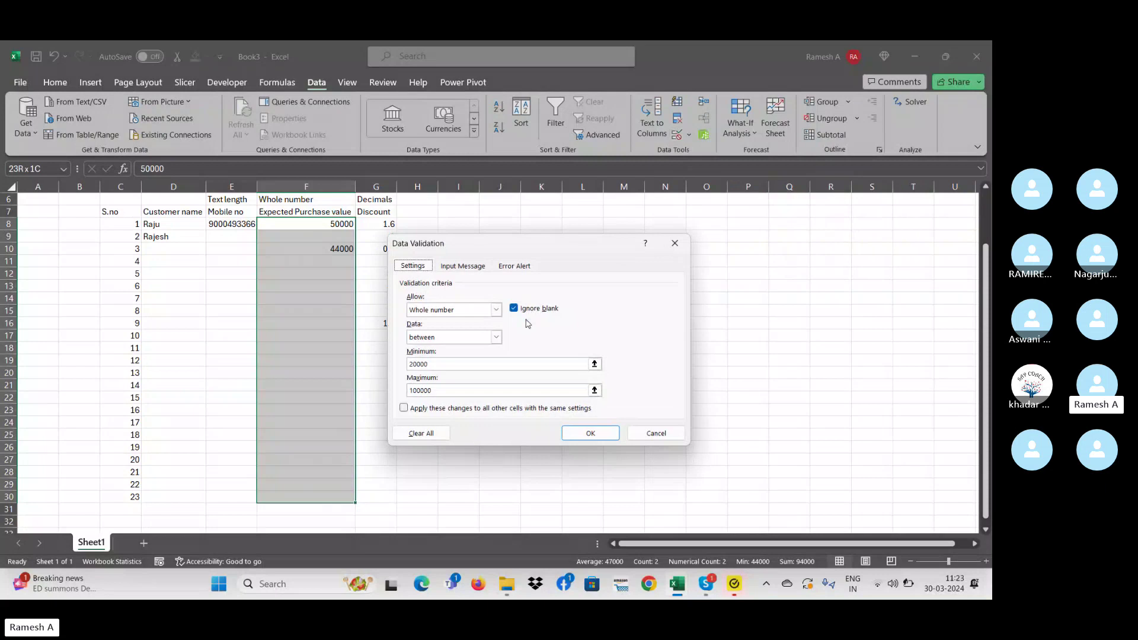
pyautogui.click(496, 310)
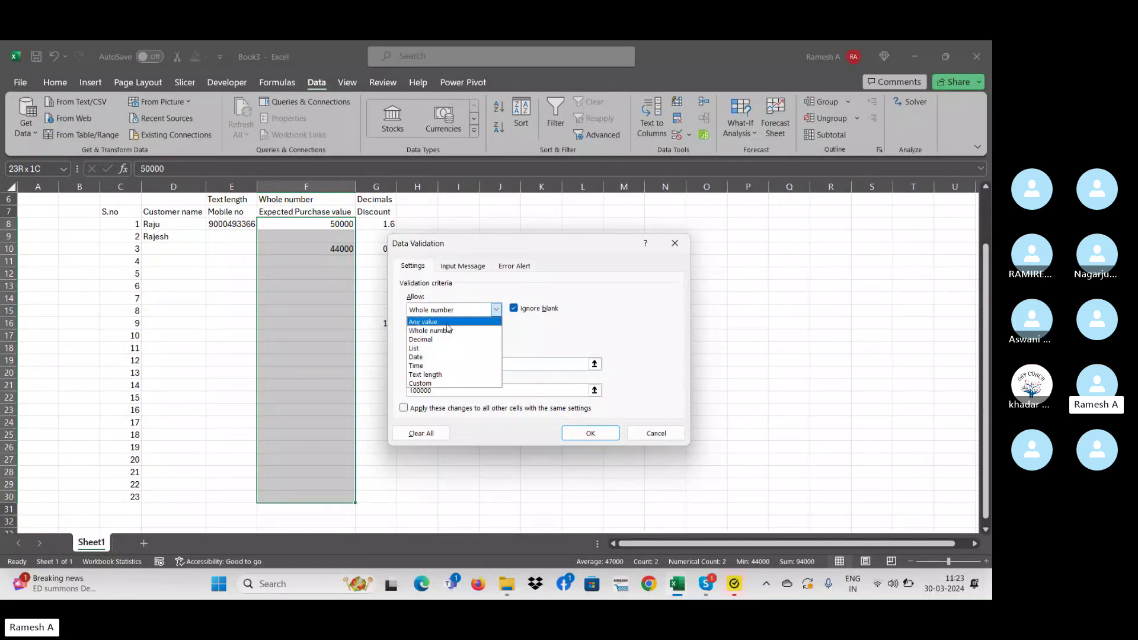
pyautogui.click(448, 330)
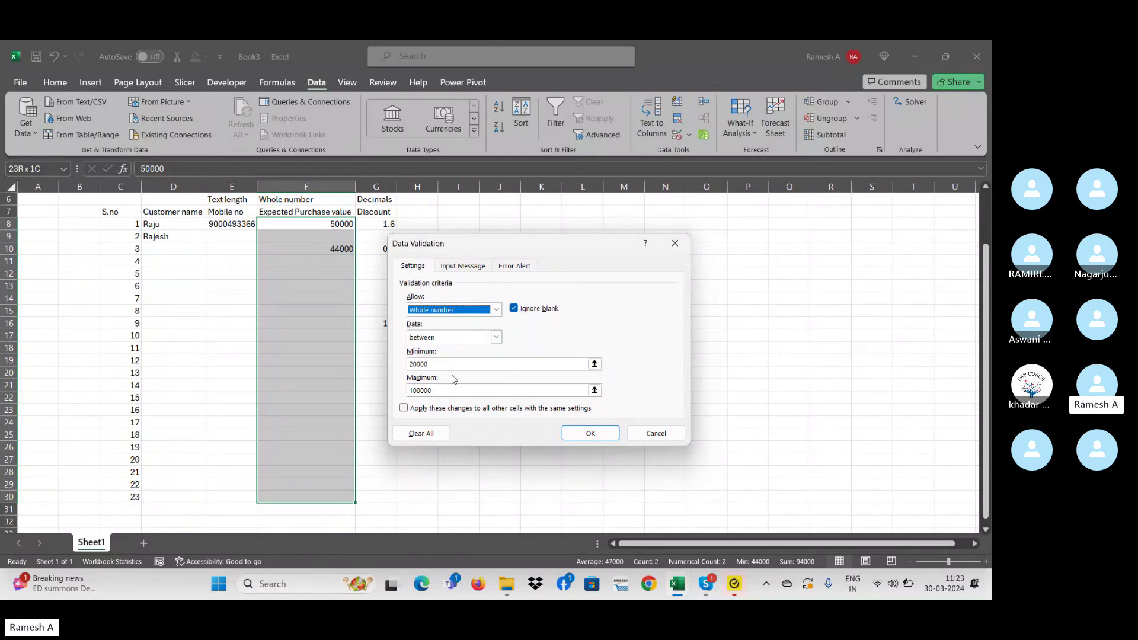
pyautogui.click(431, 338)
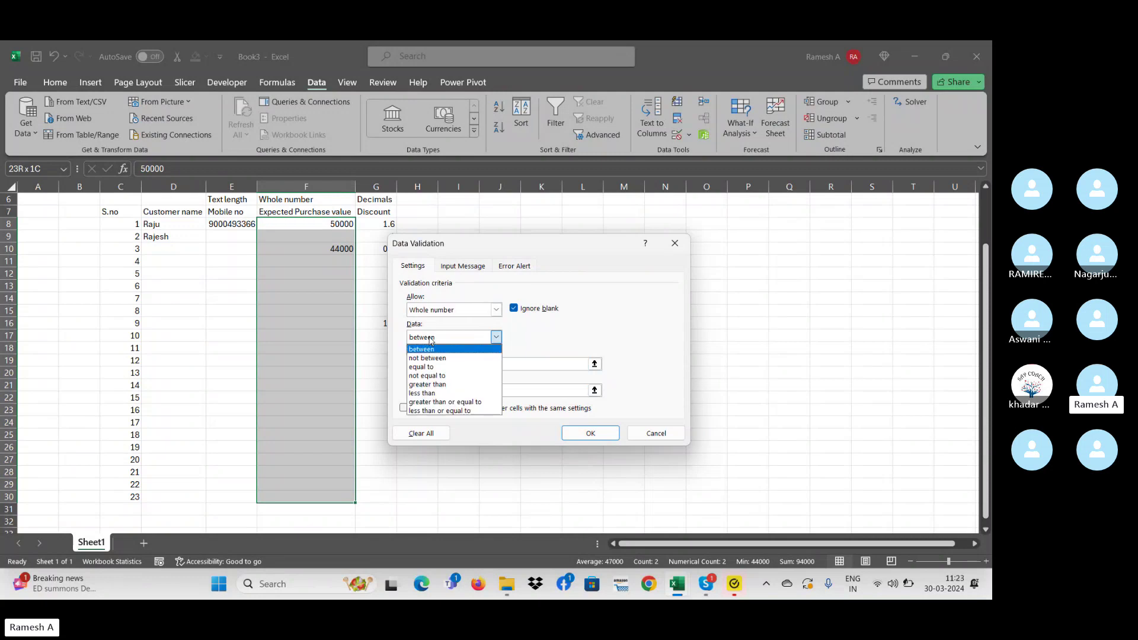
pyautogui.click(435, 384)
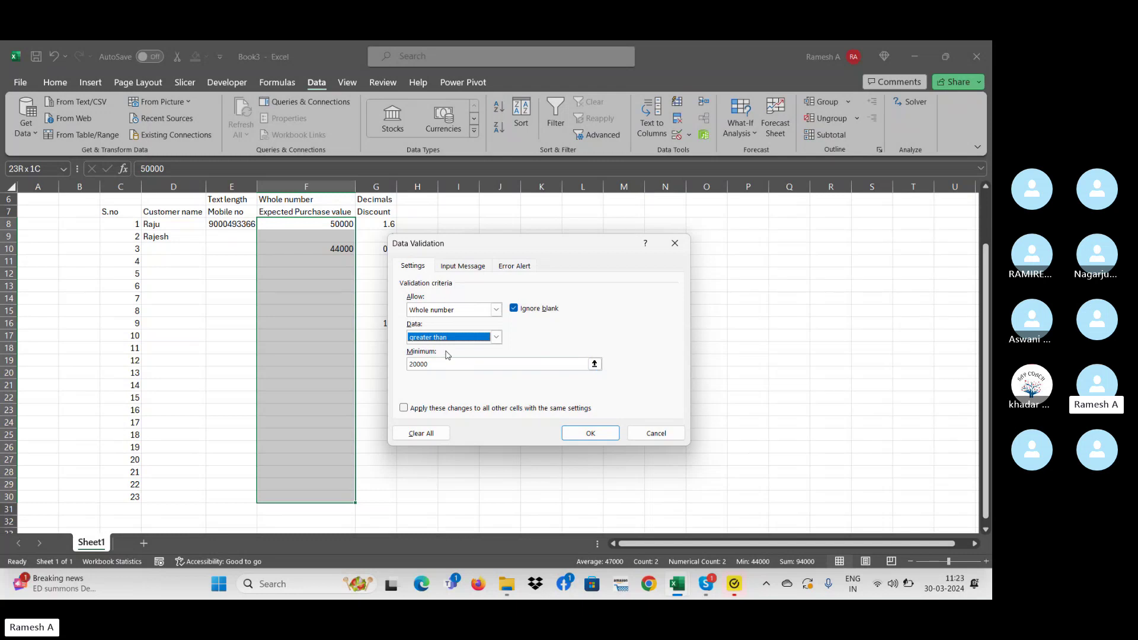
pyautogui.click(572, 435)
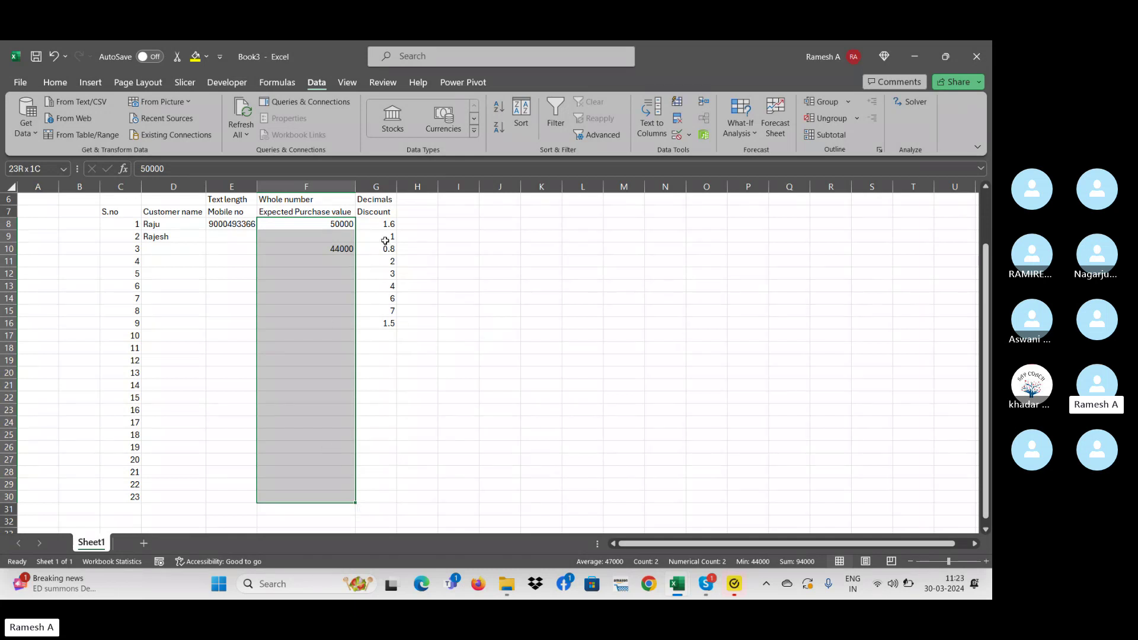
# - Limit G8:G29 to decimal values from 0 to 10, clearing the mixed validation settings
pyautogui.moveTo(377, 217); pyautogui.dragTo(382, 348)
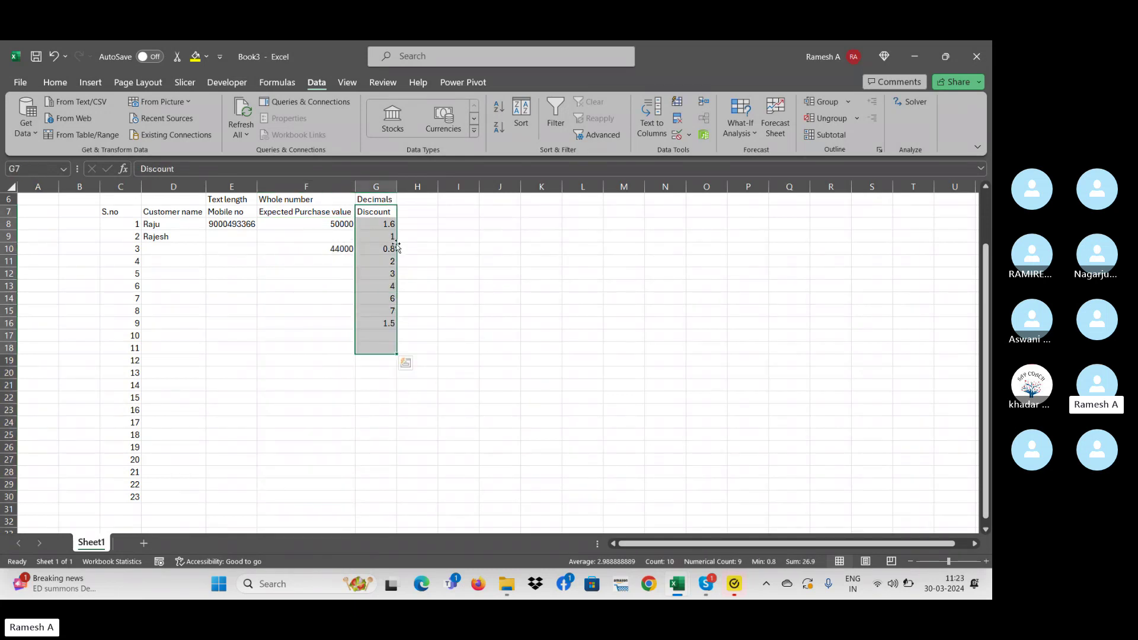
pyautogui.moveTo(388, 226); pyautogui.dragTo(390, 474)
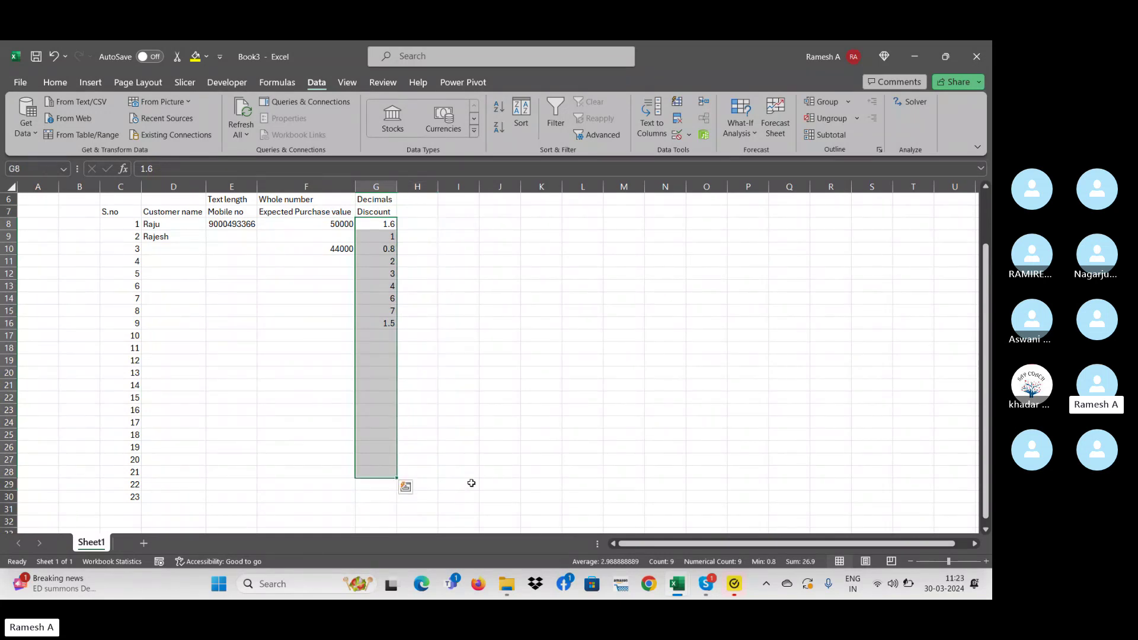
pyautogui.hotkey('shift', 'Down')
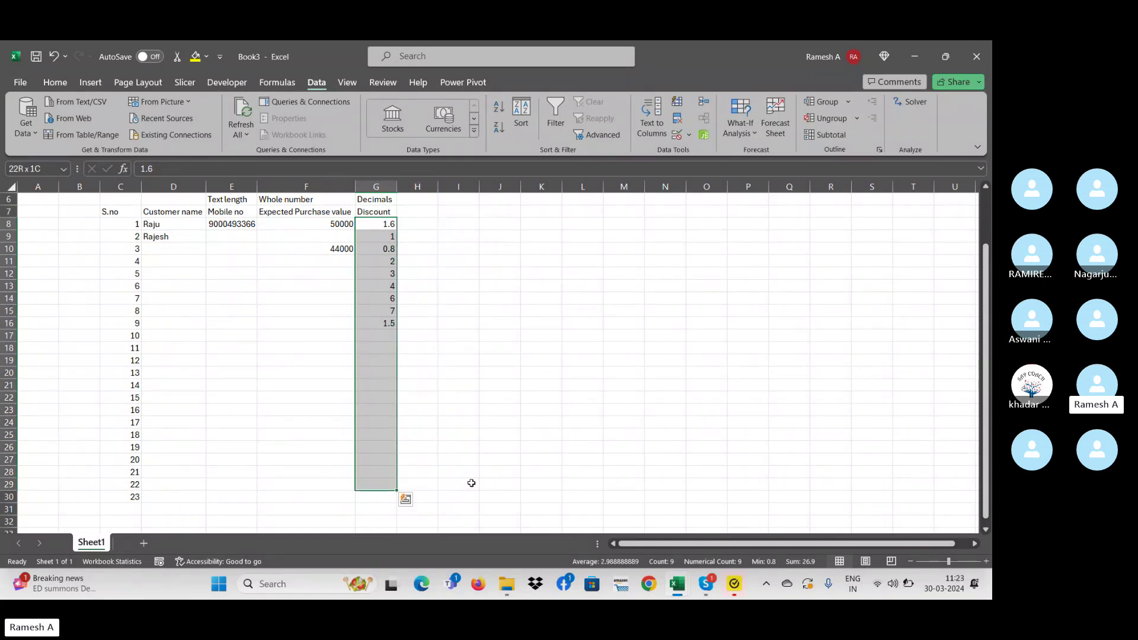
pyautogui.click(688, 136)
pyautogui.click(720, 152)
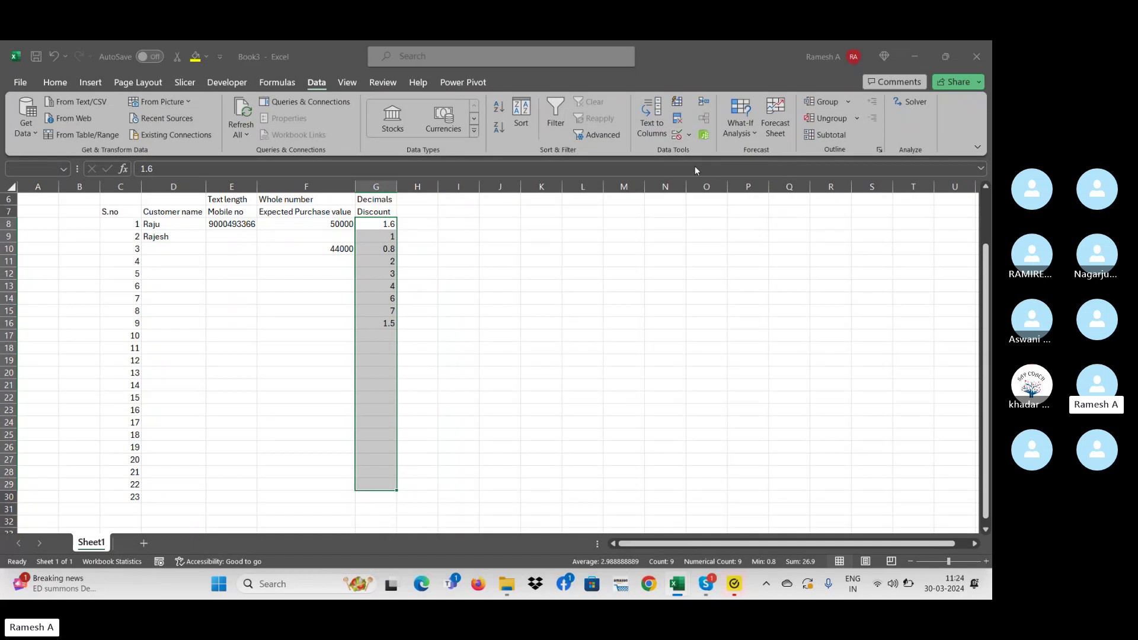
pyautogui.click(475, 351)
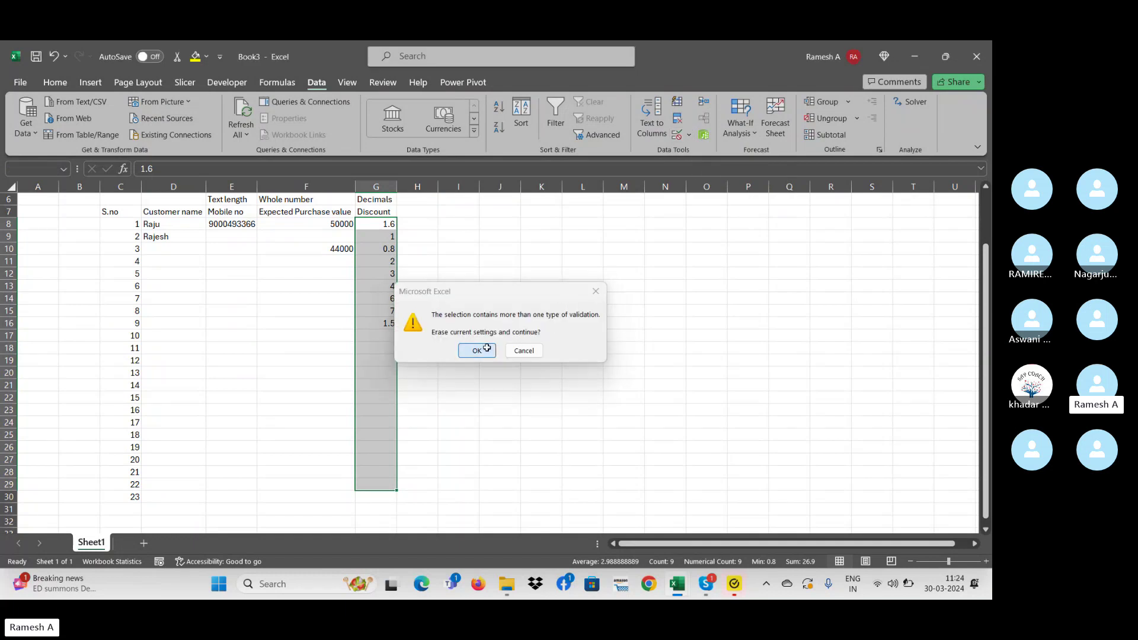
pyautogui.click(452, 310)
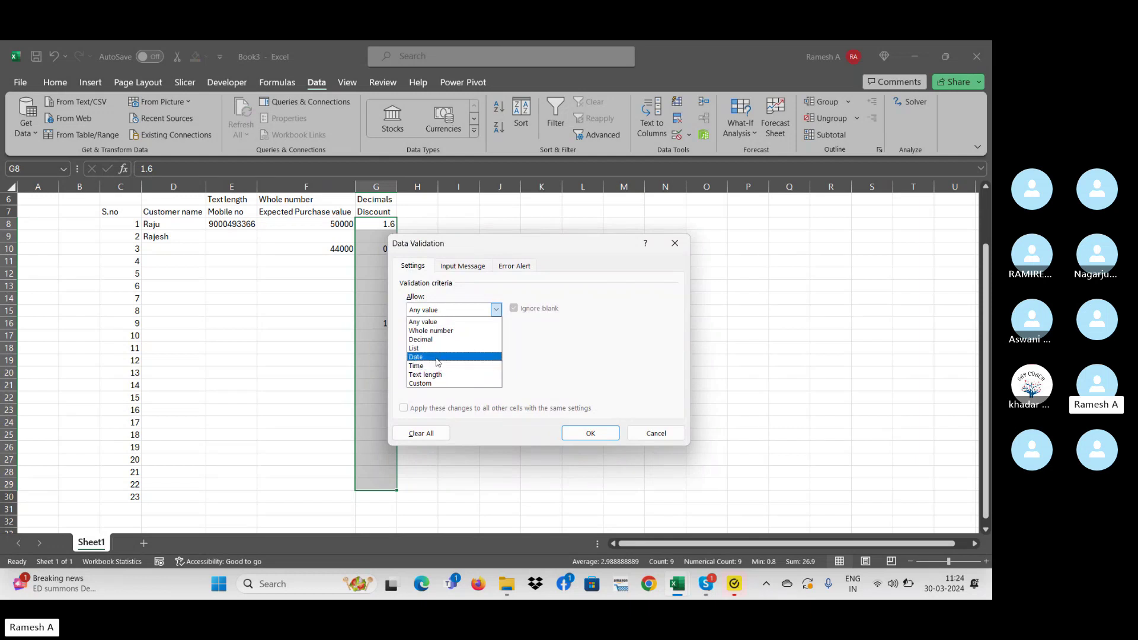
pyautogui.click(432, 338)
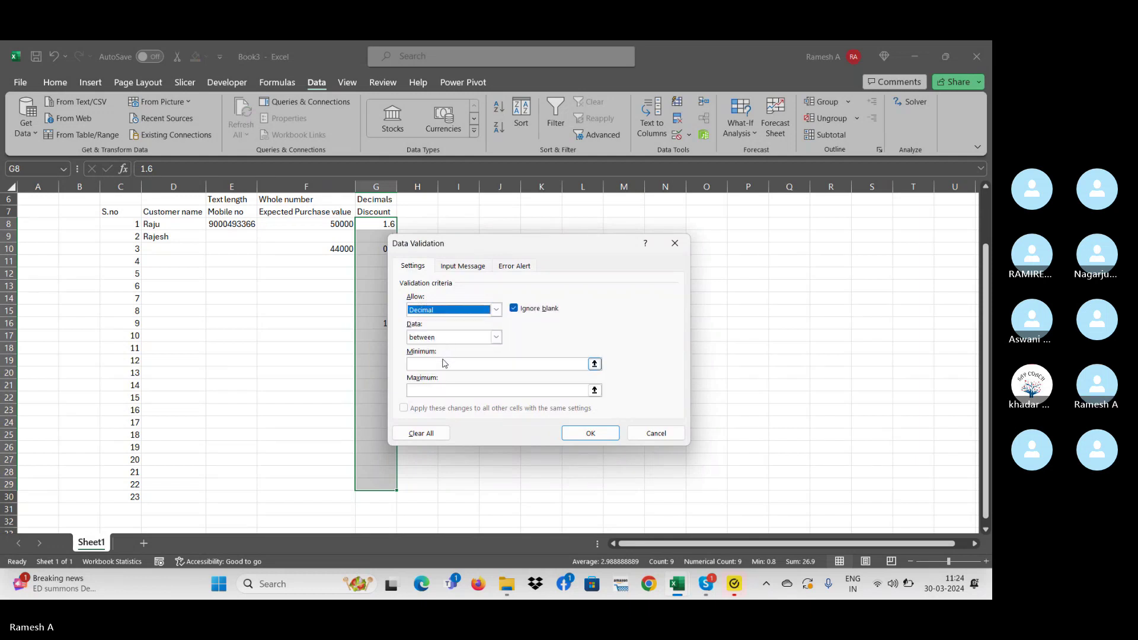
pyautogui.click(443, 364)
pyautogui.write('0')
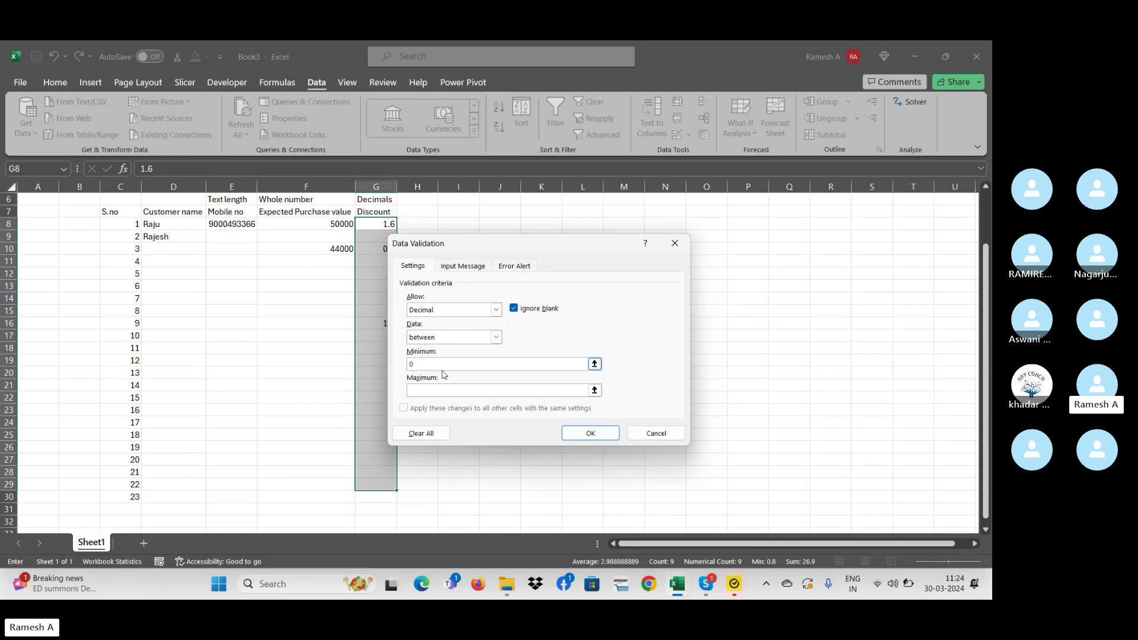
pyautogui.click(442, 388)
pyautogui.write('10')
pyautogui.click(590, 434)
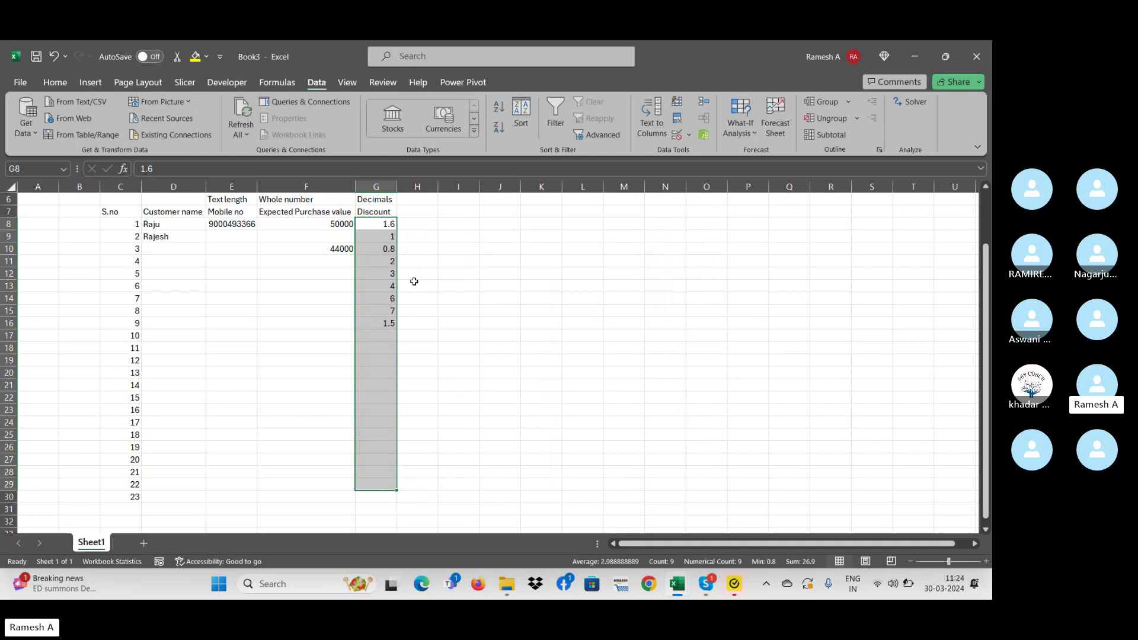
# - Enter a discount of 10 and a purchase value of 100000 in row 17
pyautogui.click(375, 336)
pyautogui.write('10')
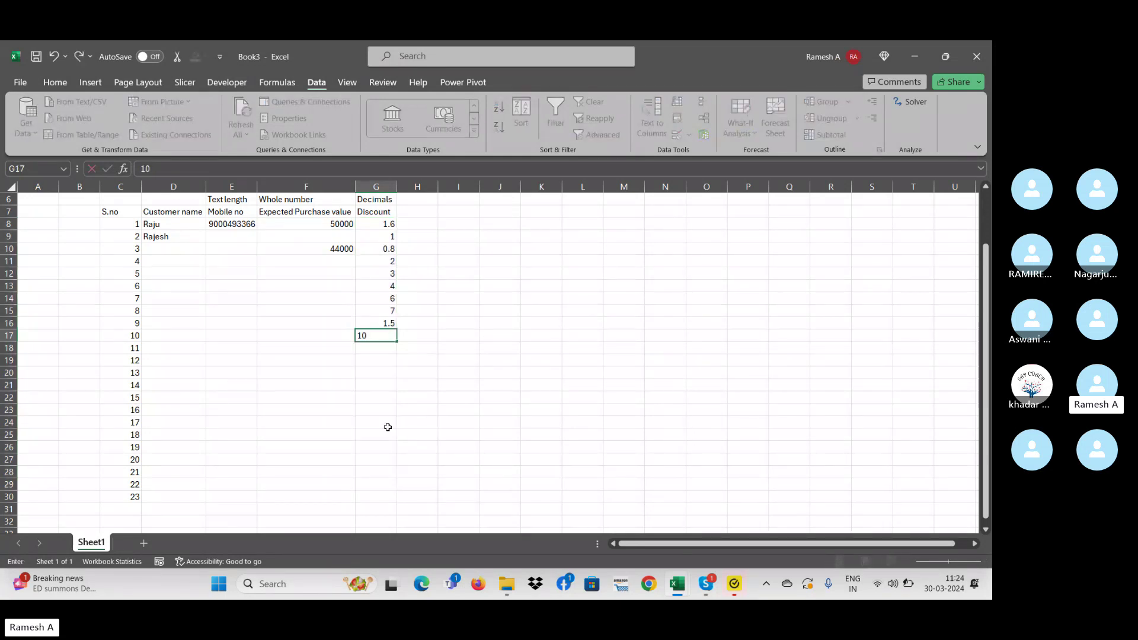
pyautogui.press('Return')
pyautogui.press('Up')
pyautogui.press('Left')
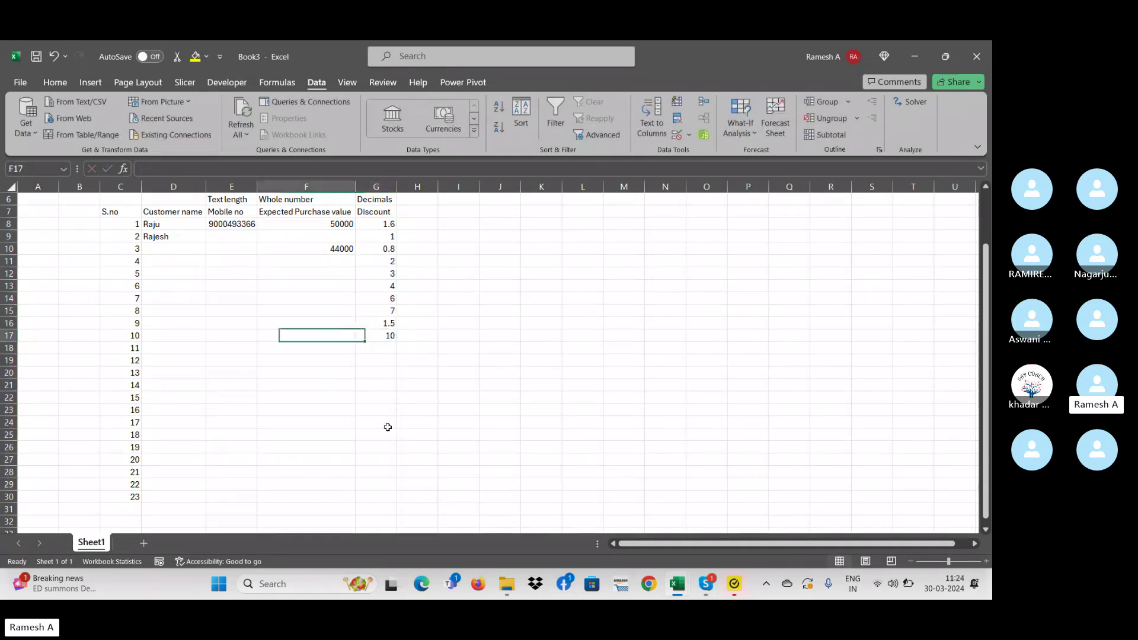
pyautogui.write('1000000')
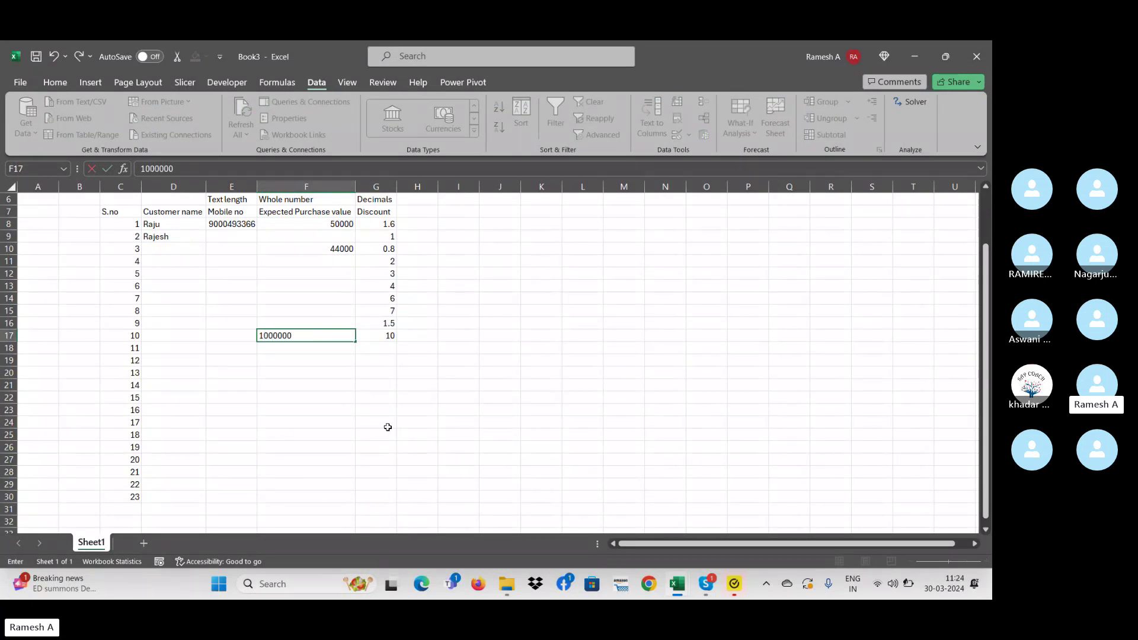
pyautogui.press('BackSpace')
pyautogui.press('Return')
# - Enter the new customer's name and mobile number in row 17
pyautogui.press('Up')
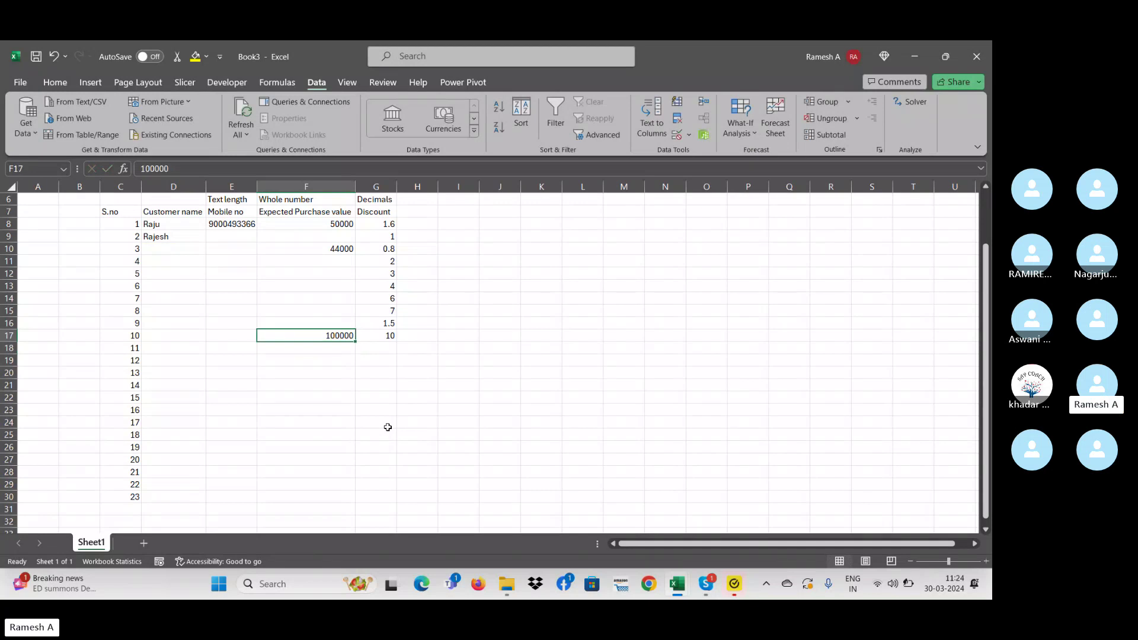
pyautogui.press('Right')
pyautogui.press('Left')
pyautogui.press('Left')
pyautogui.press('Left')
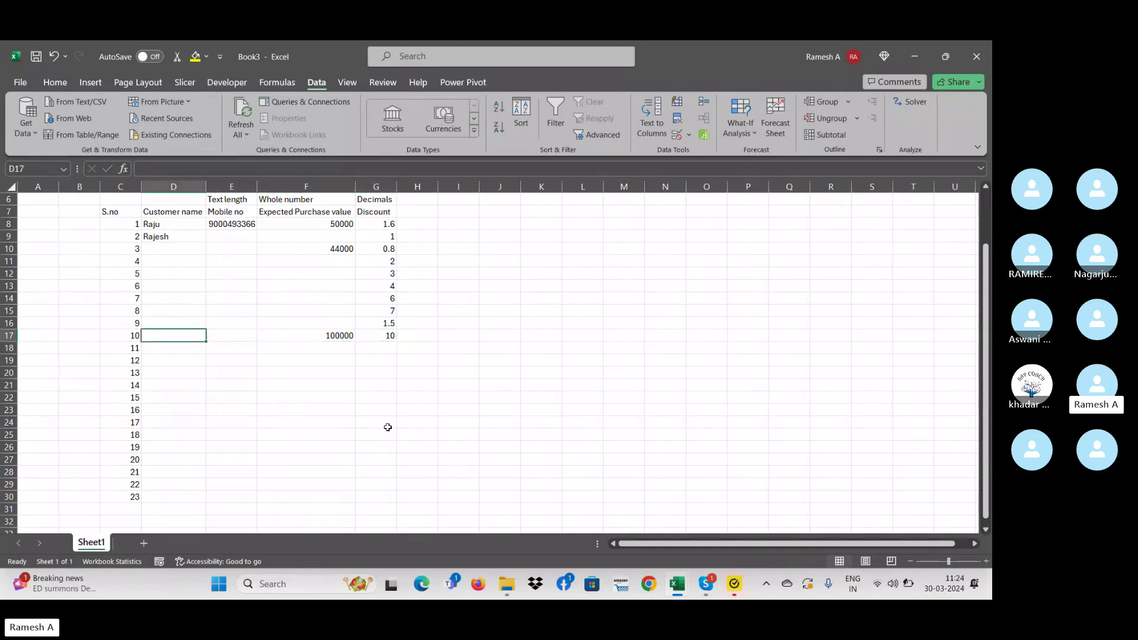
pyautogui.write('Naveen')
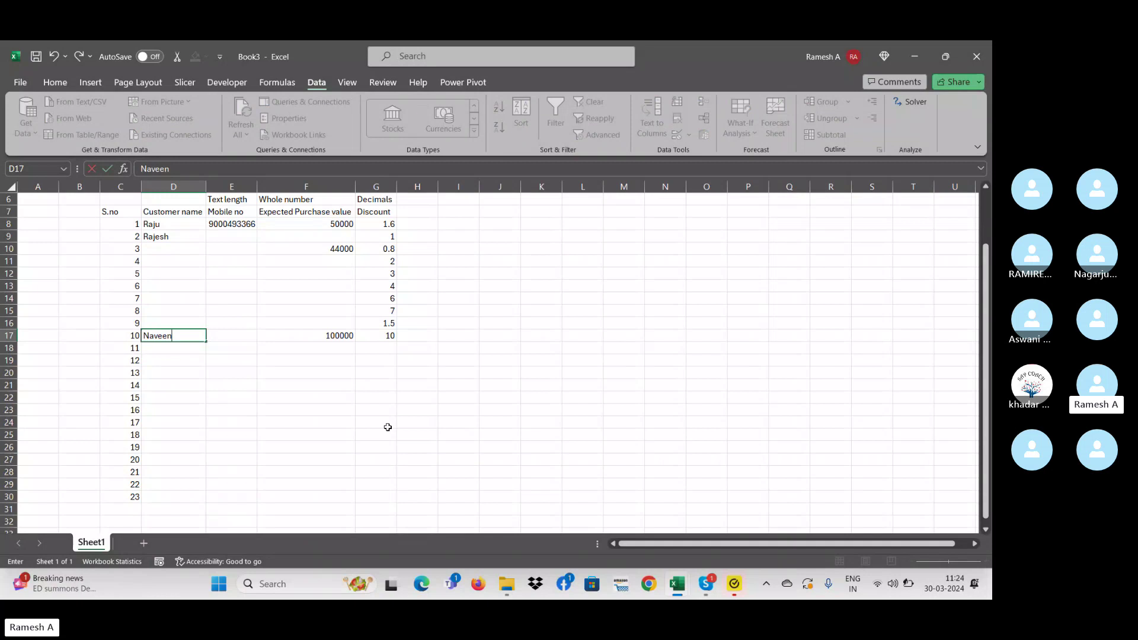
pyautogui.press('Tab')
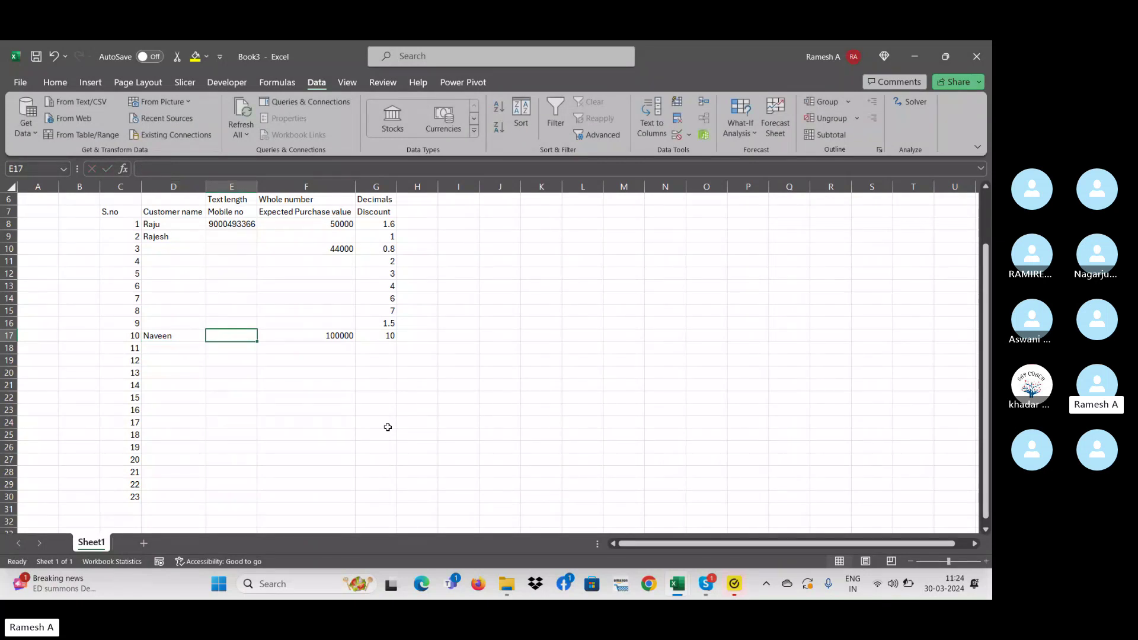
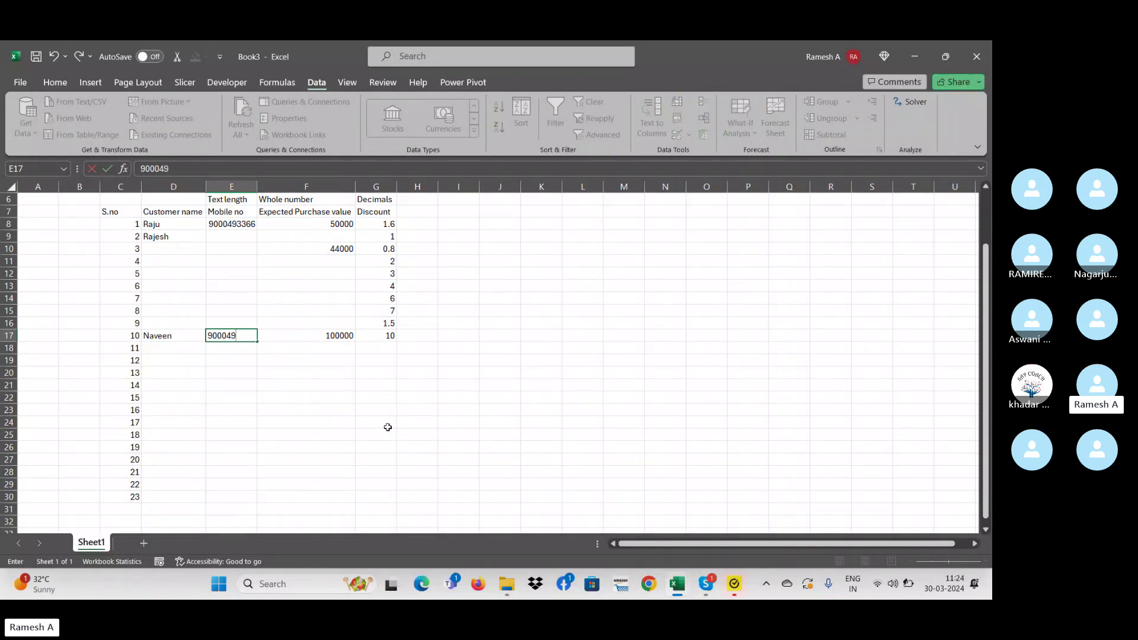
pyautogui.press('Return')
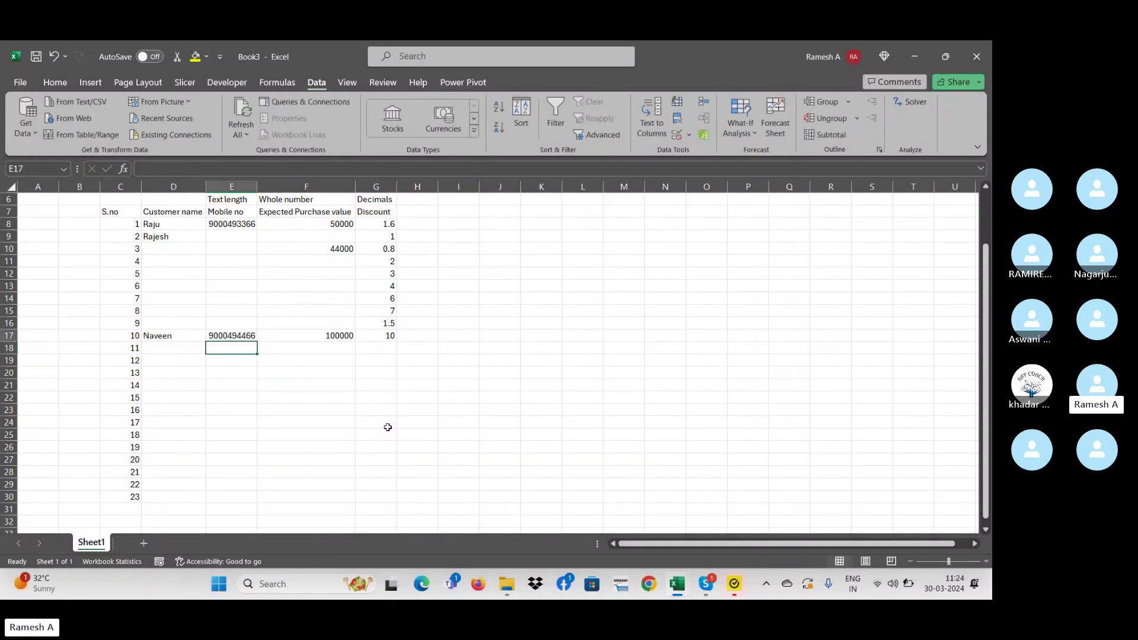
# - Change the row 17 discount to 9.5
pyautogui.press('Up')
pyautogui.press('Left')
pyautogui.press('Right')
pyautogui.press('Right')
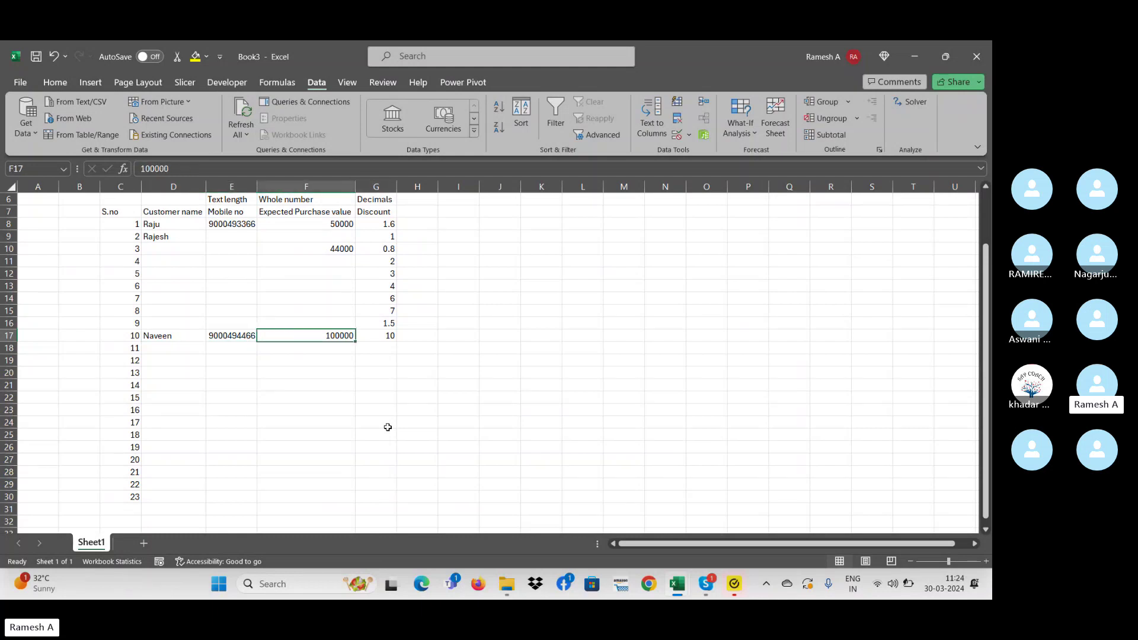
pyautogui.press('Right')
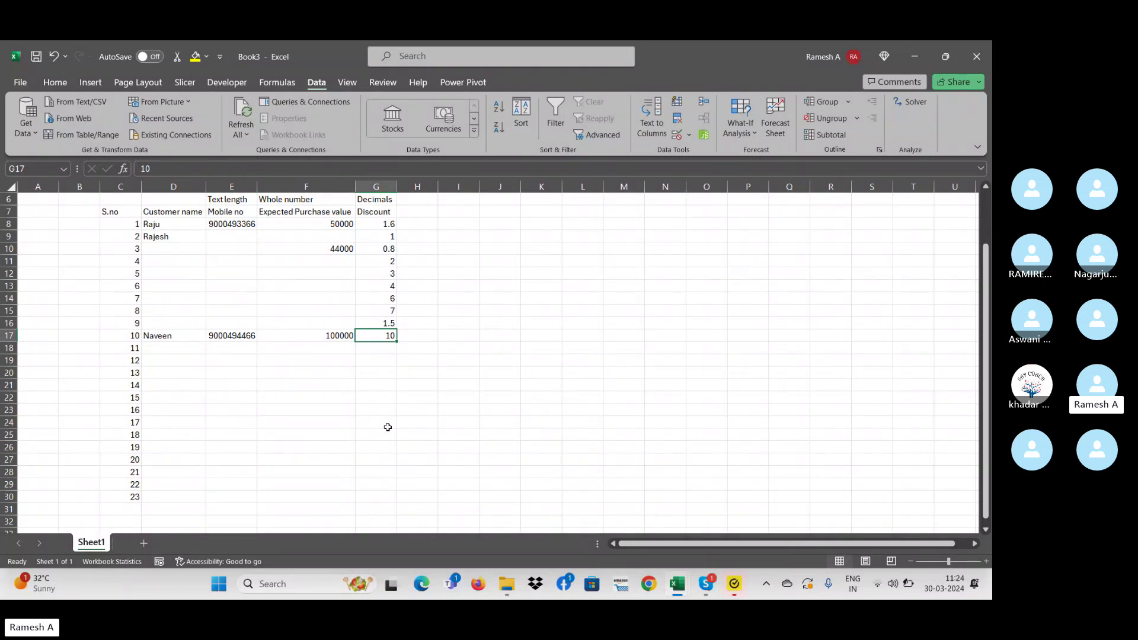
pyautogui.write('9.')
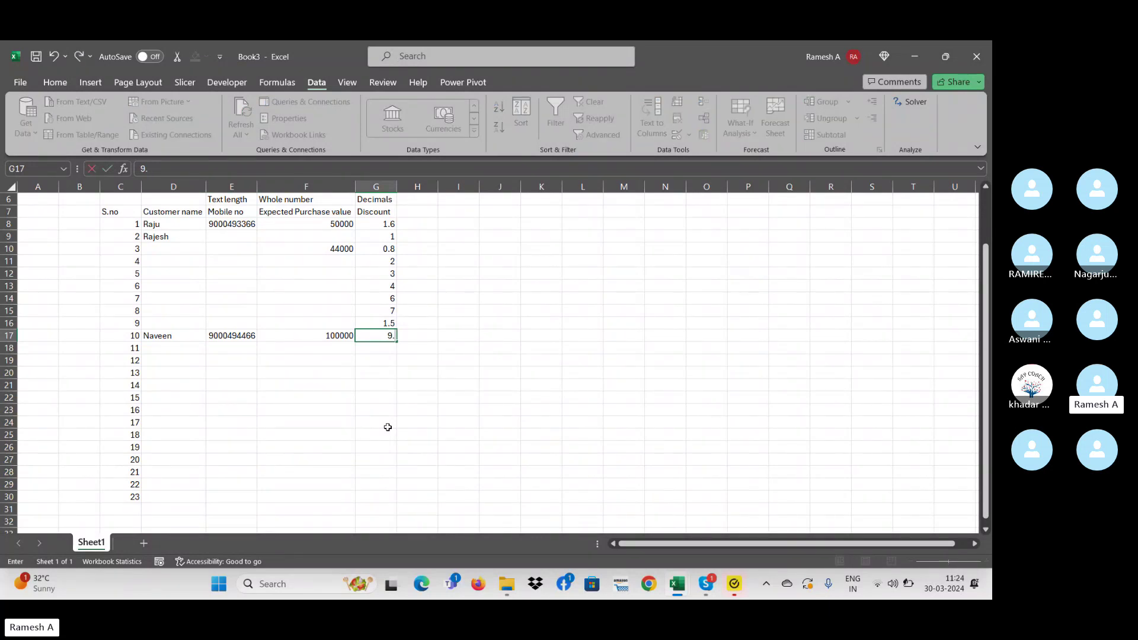
pyautogui.write('5')
pyautogui.press('Return')
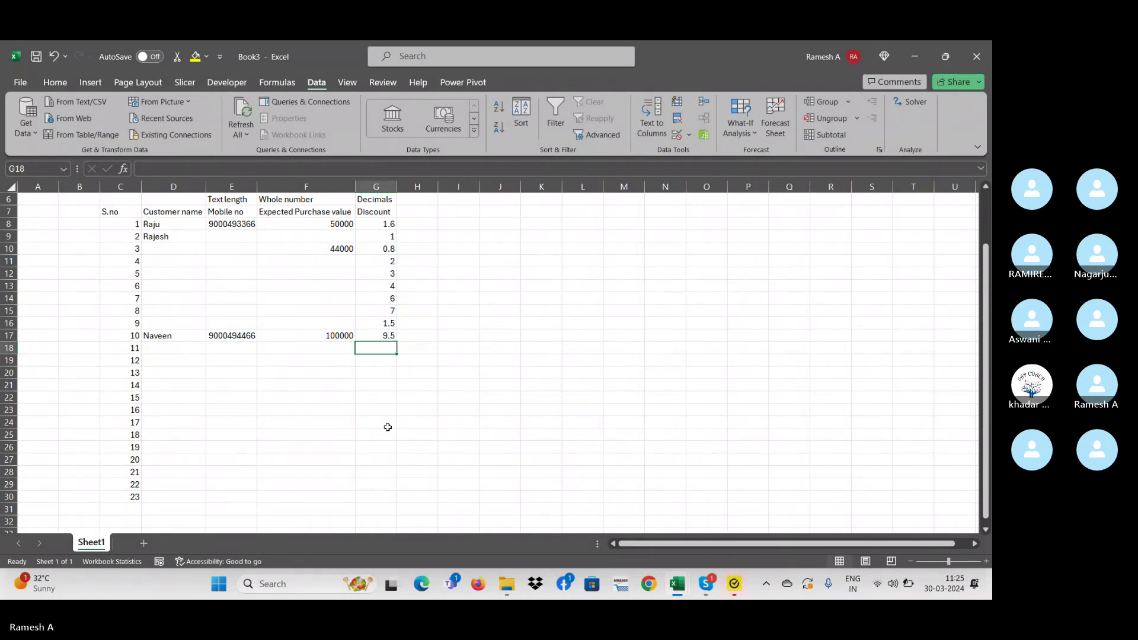
# - Test the discount rule with 11 and cancel the rejection, keeping 9.5
pyautogui.press('Down')
pyautogui.press('Up')
pyautogui.press('Up')
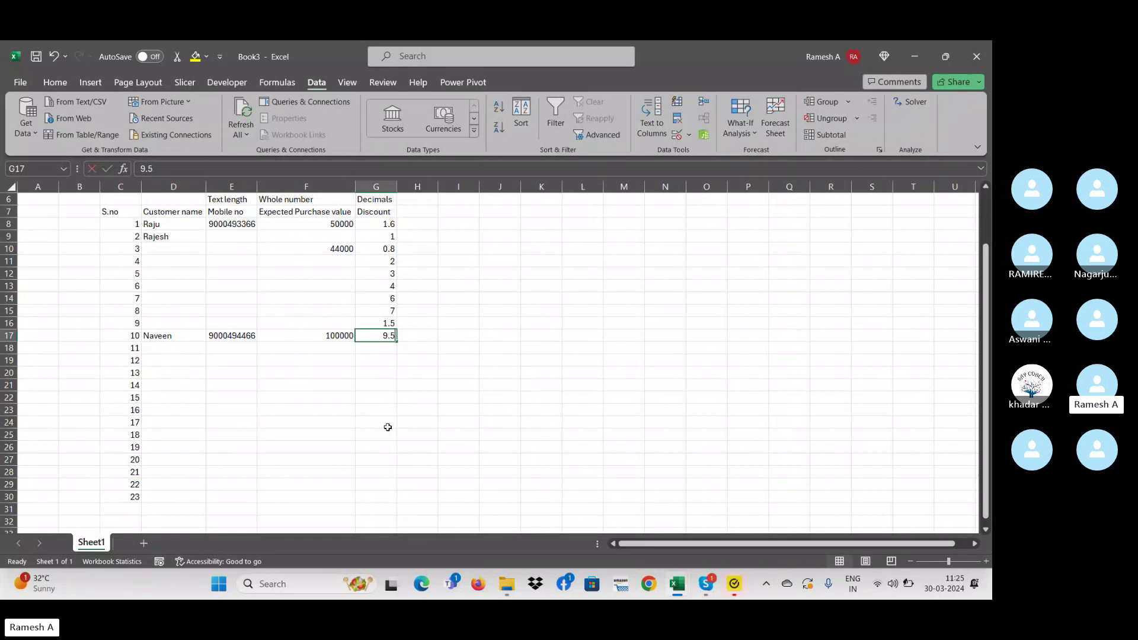
pyautogui.write('11')
pyautogui.press('Return')
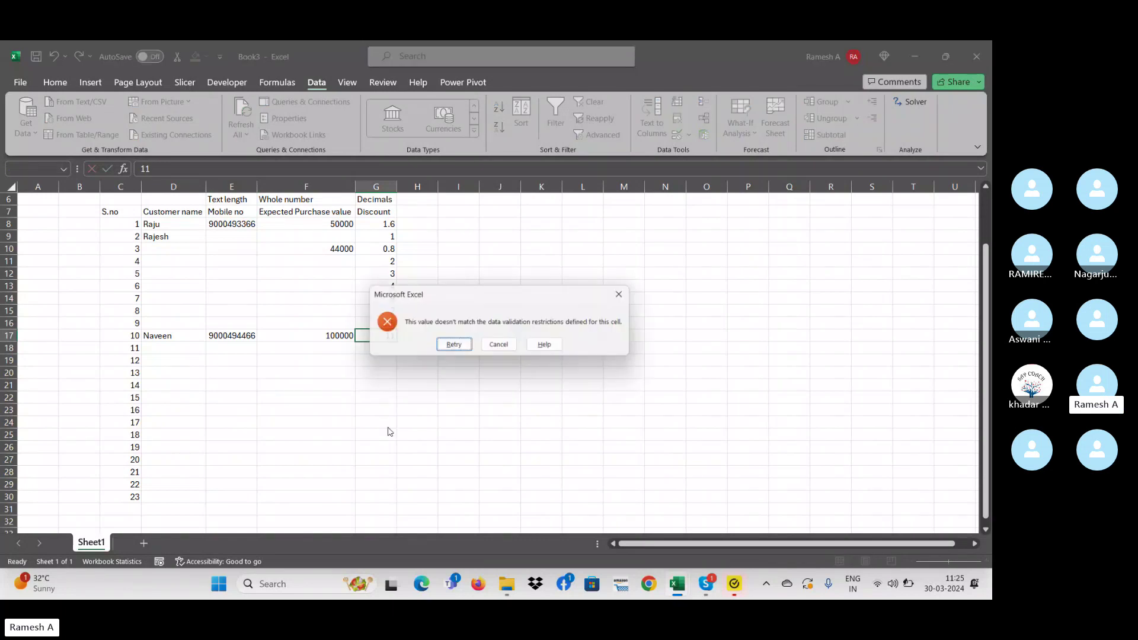
pyautogui.press('Escape')
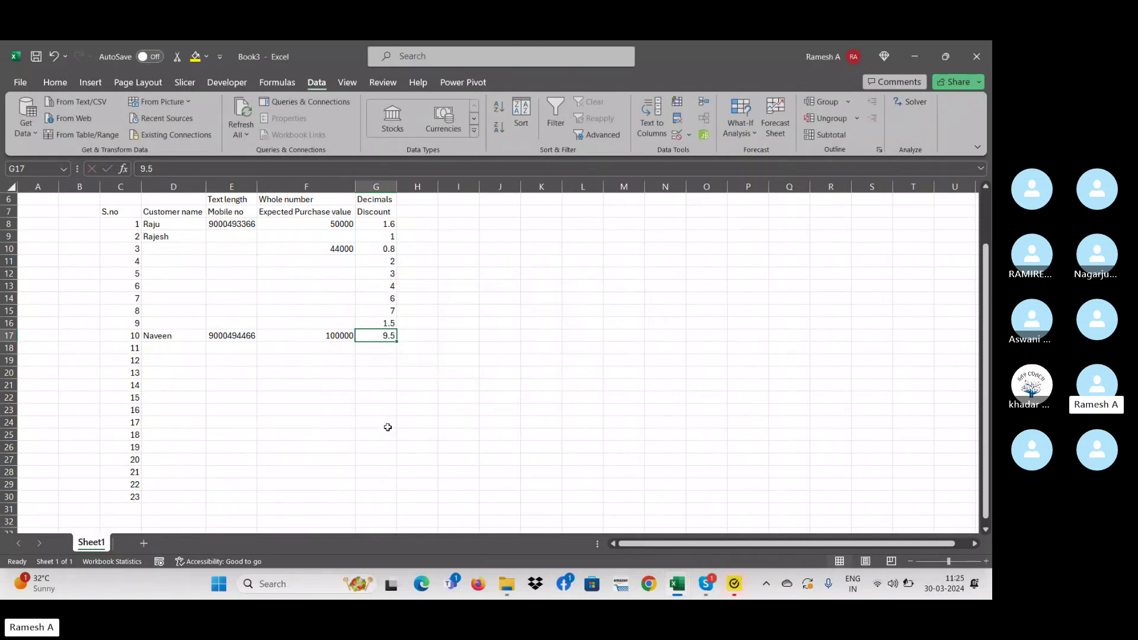
pyautogui.press('Down')
pyautogui.press('Right')
pyautogui.press('Up')
pyautogui.press('Up')
pyautogui.press('Up')
pyautogui.press('Up')
pyautogui.press('Up')
pyautogui.press('Up')
pyautogui.press('Up')
pyautogui.press('Up')
pyautogui.press('Up')
pyautogui.press('Up')
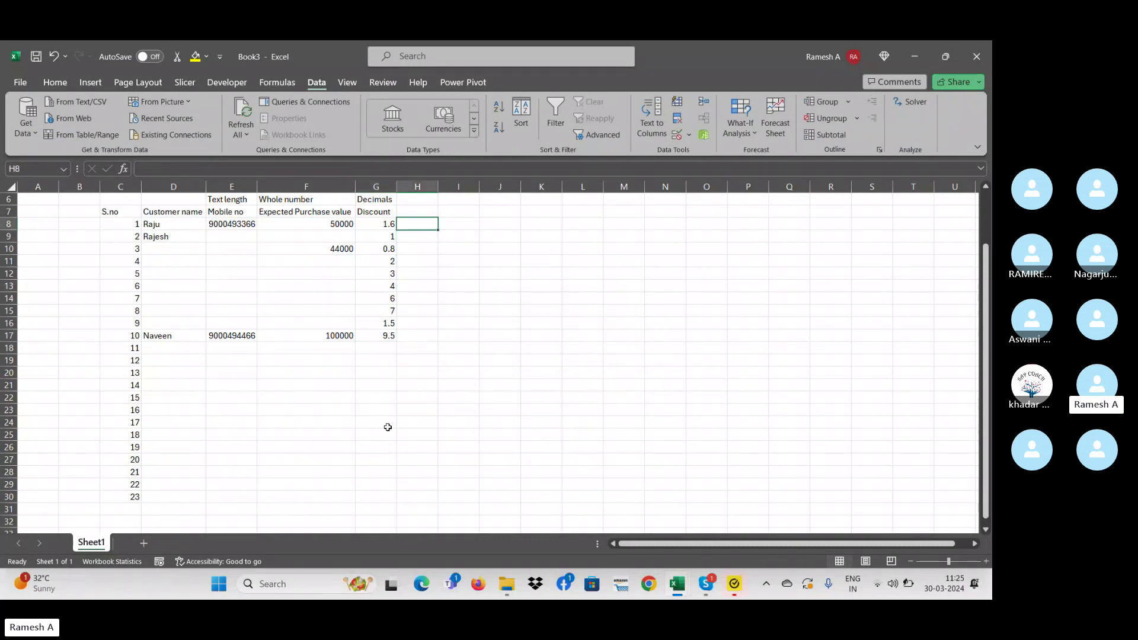
pyautogui.moveTo(195, 237); pyautogui.dragTo(204, 424)
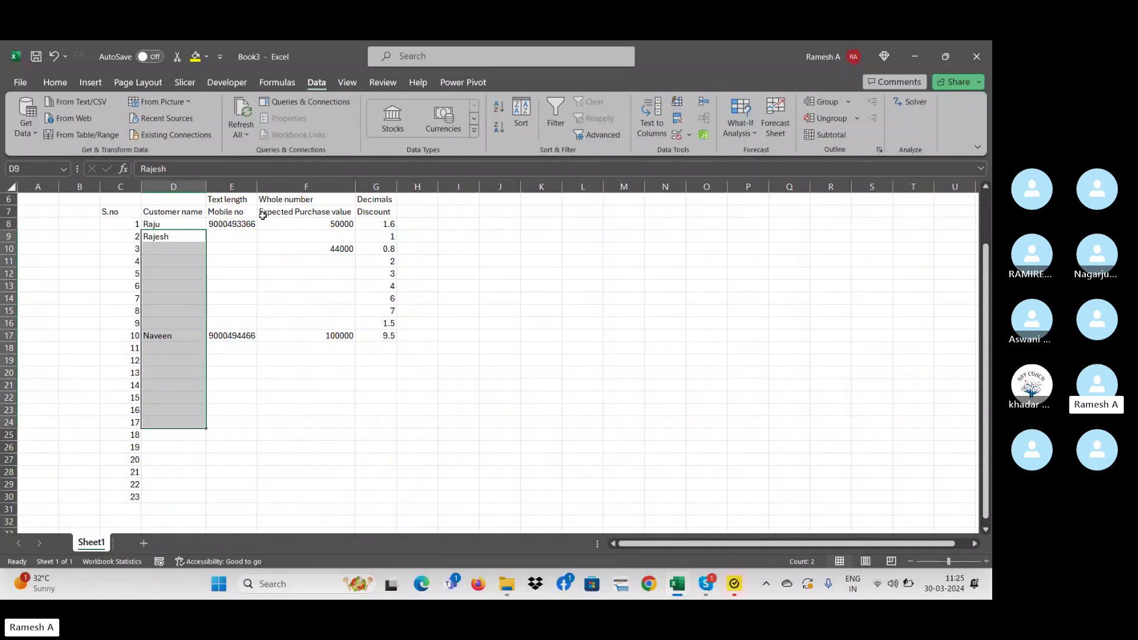
pyautogui.click(225, 200)
pyautogui.click(172, 198)
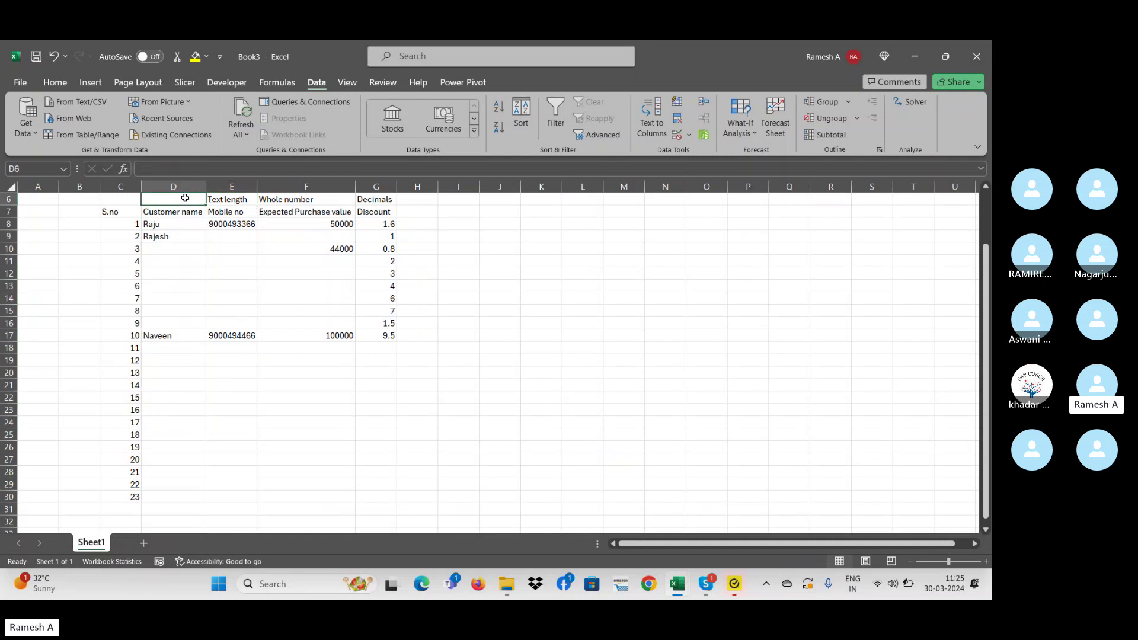
pyautogui.click(237, 202)
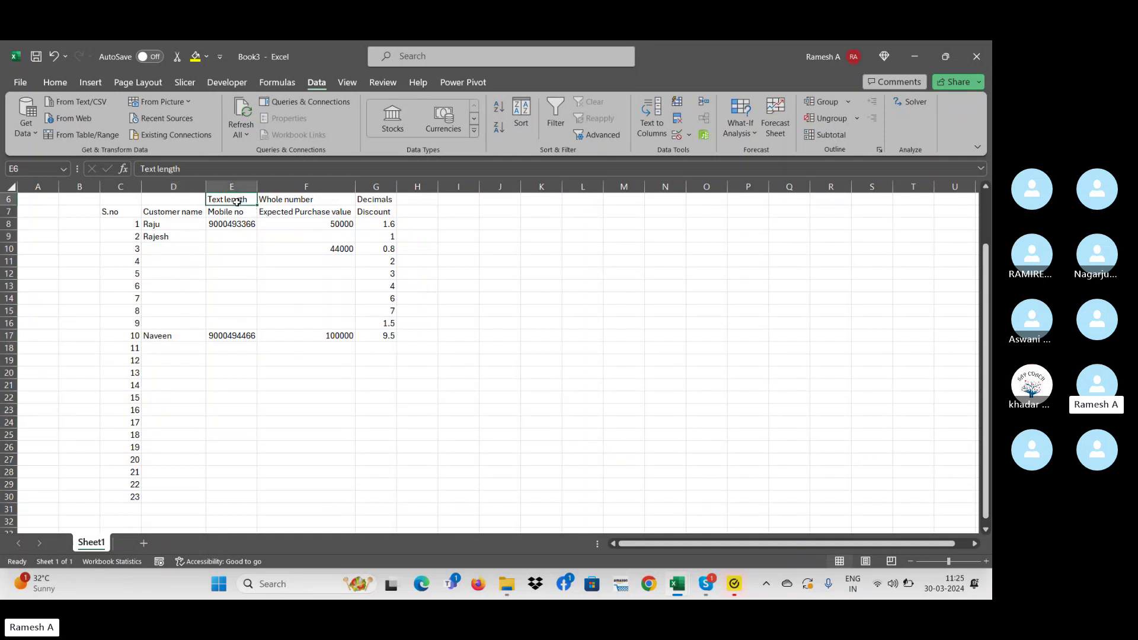
pyautogui.click(288, 202)
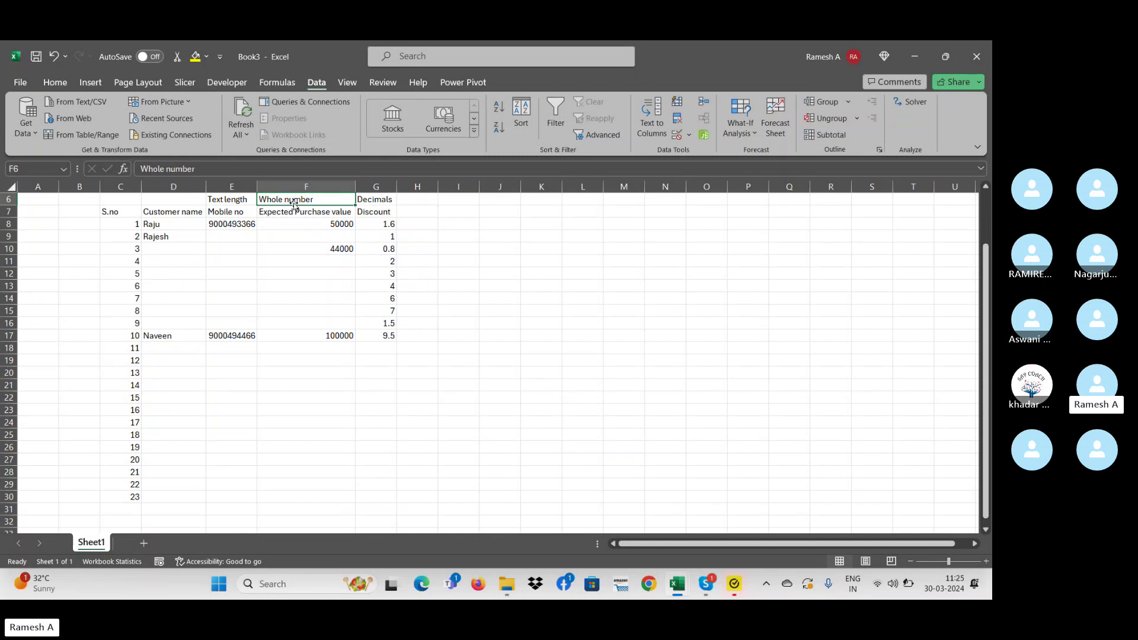
pyautogui.click(410, 208)
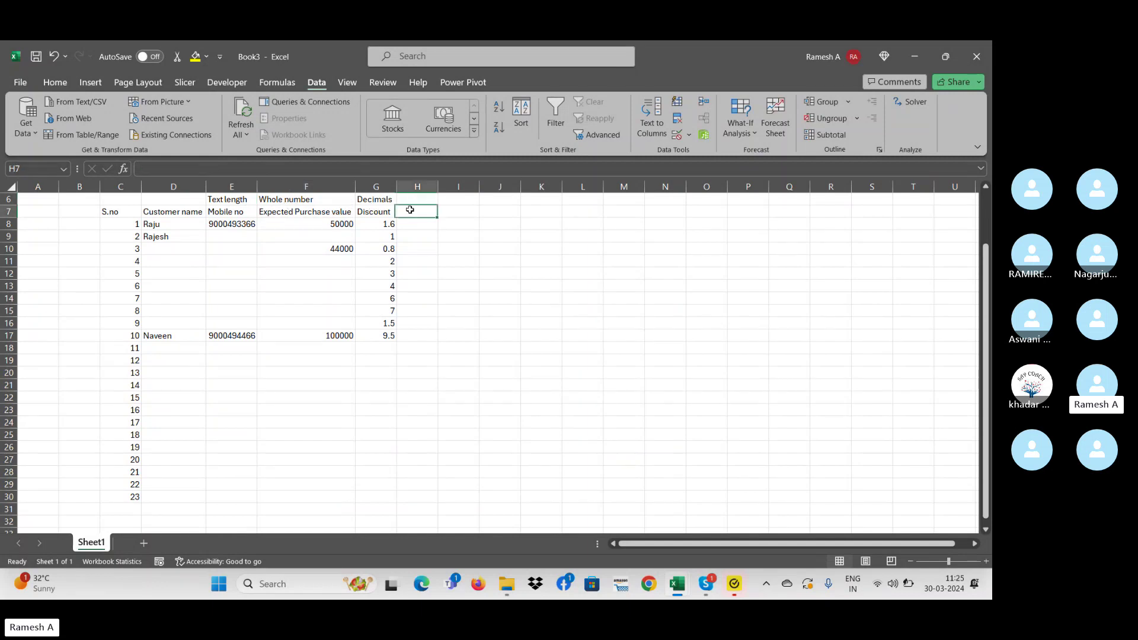
pyautogui.click(688, 136)
pyautogui.click(729, 156)
pyautogui.click(487, 311)
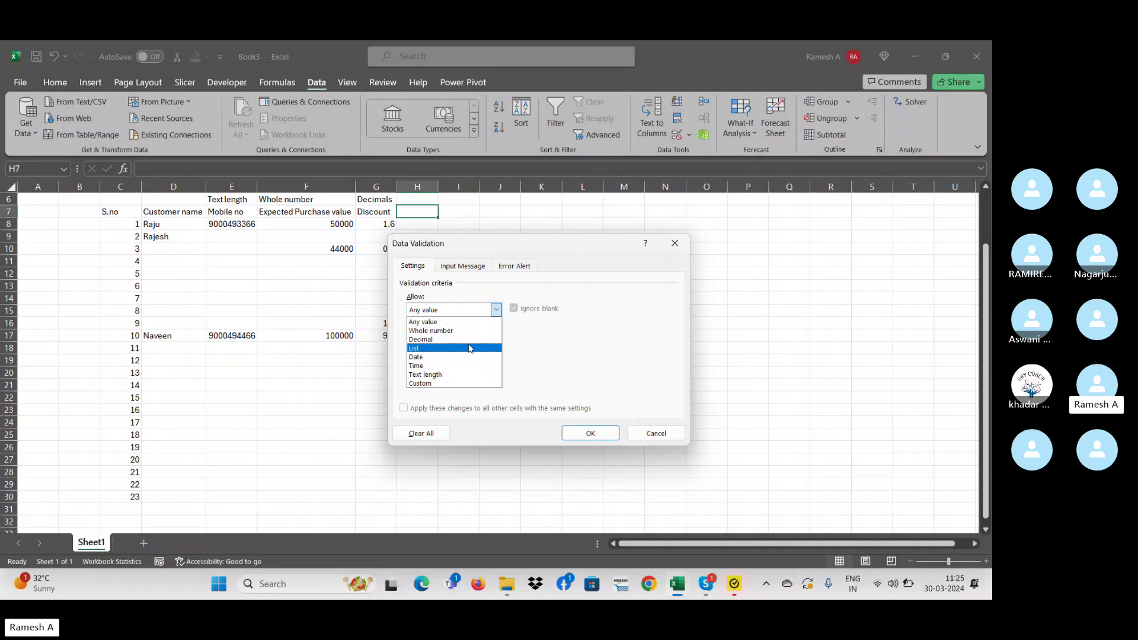
pyautogui.press('Escape')
pyautogui.press('Escape')
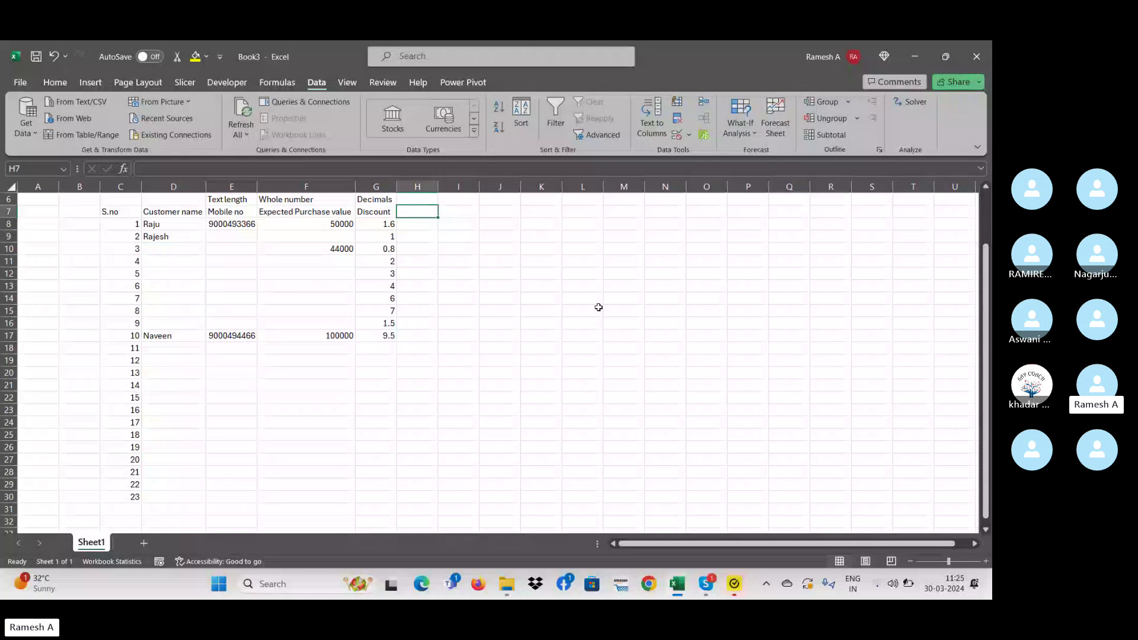
# - Enter the second customer's 10-digit mobile number in E9 and clear discount G9
pyautogui.click(255, 239)
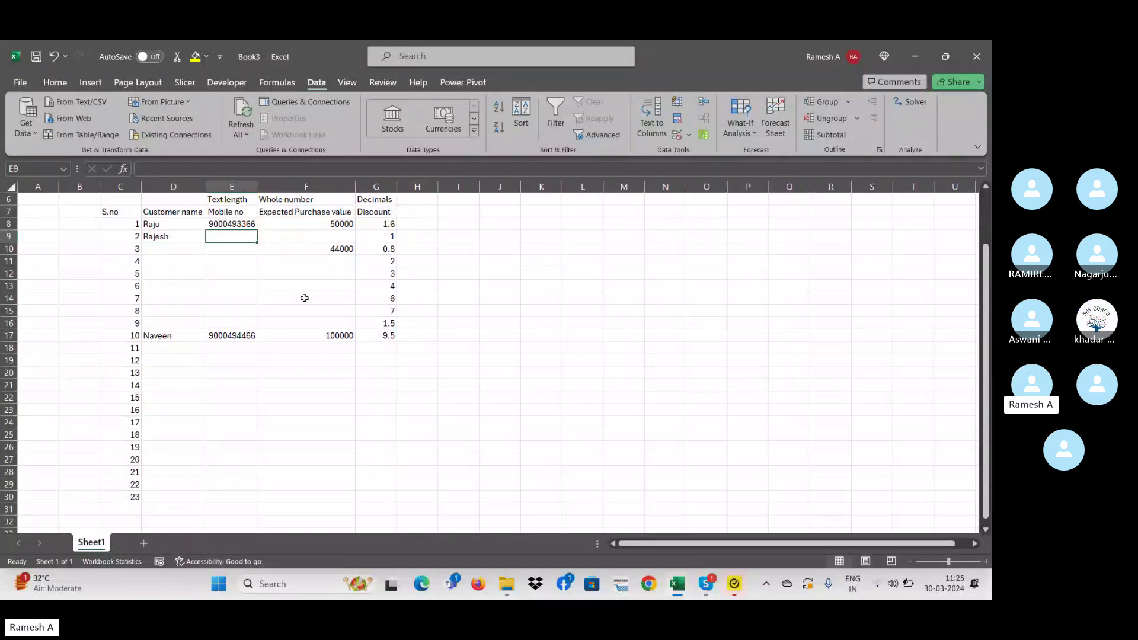
pyautogui.write('8888888888')
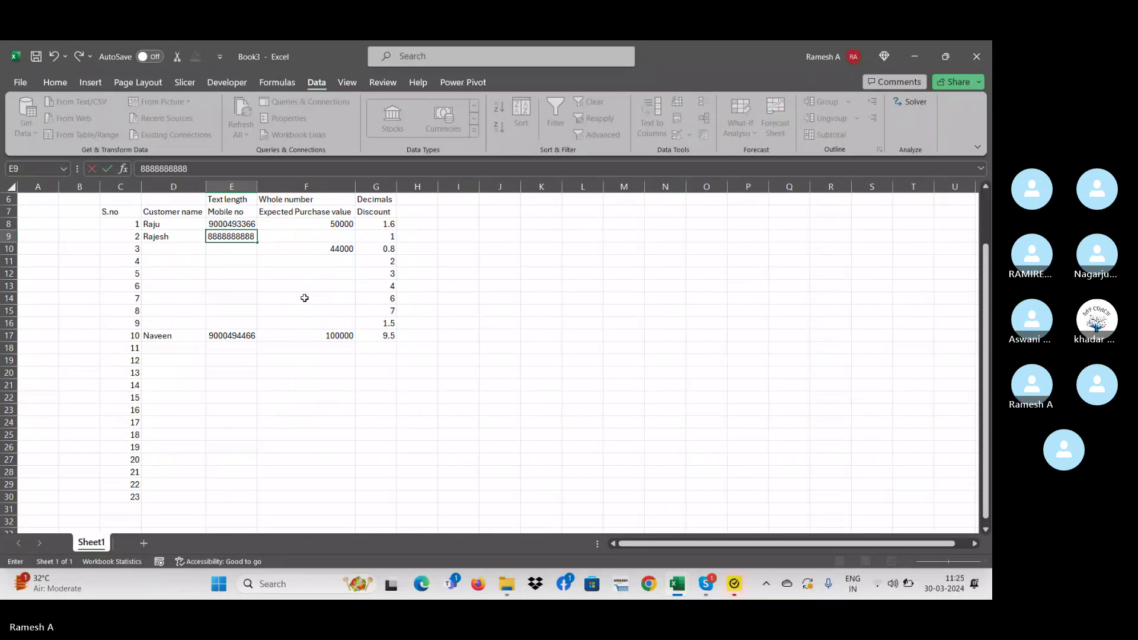
pyautogui.press('Tab')
pyautogui.press('Tab')
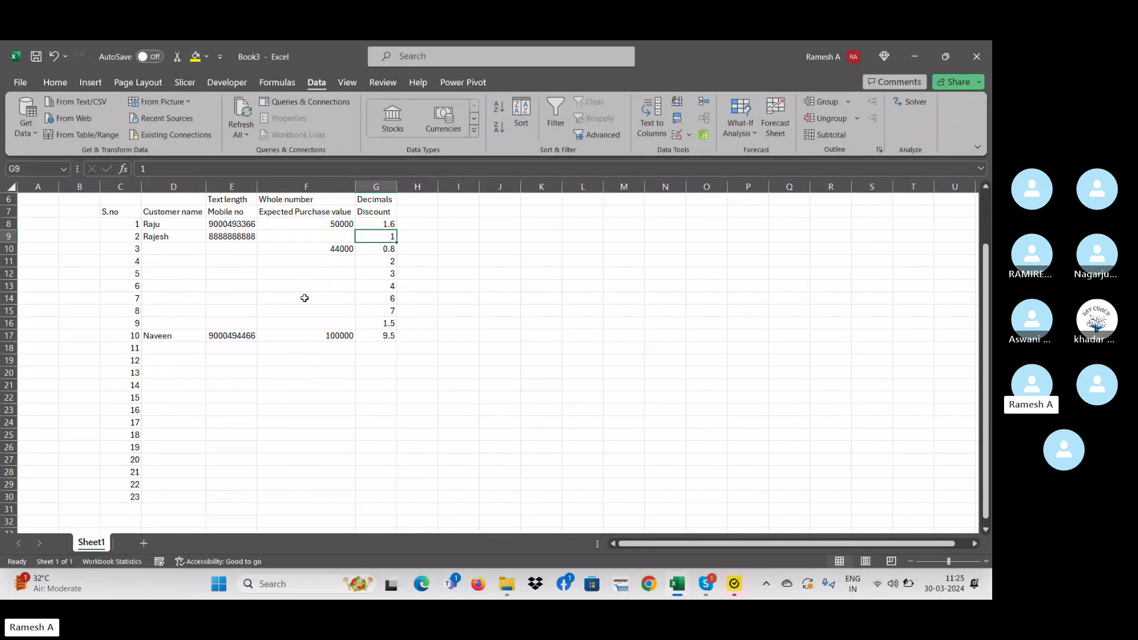
pyautogui.press('Delete')
pyautogui.press('Up')
pyautogui.press('Right')
pyautogui.press('Up')
pyautogui.press('Up')
pyautogui.press('Down')
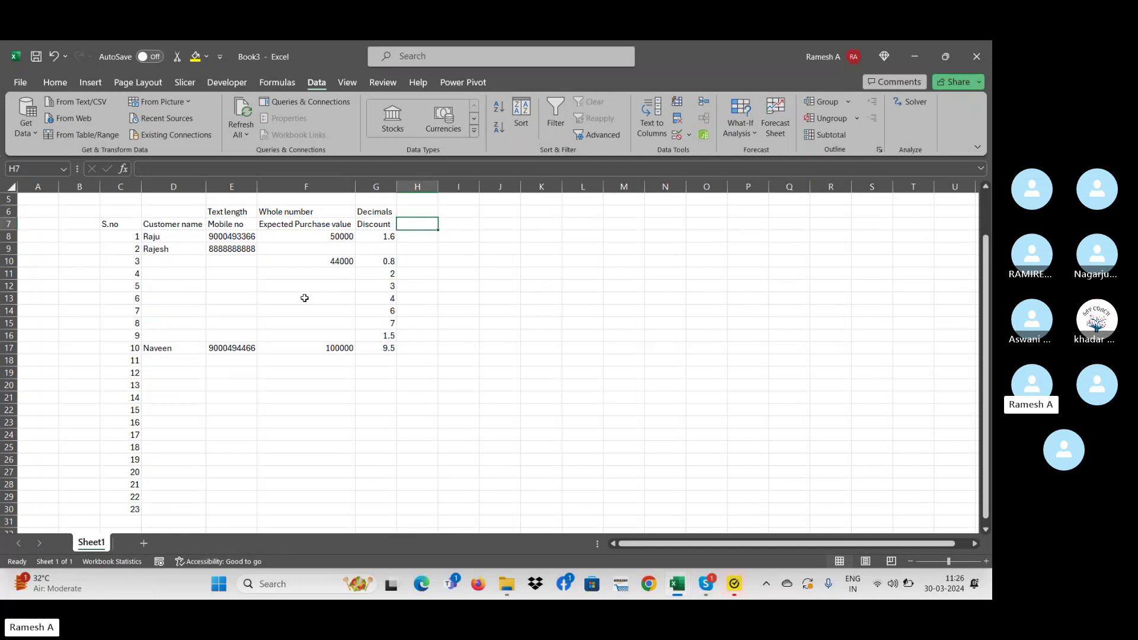
# - Head H7 'Status', bold all of row 6, and label H6 'List'
pyautogui.write('Status')
pyautogui.press('Return')
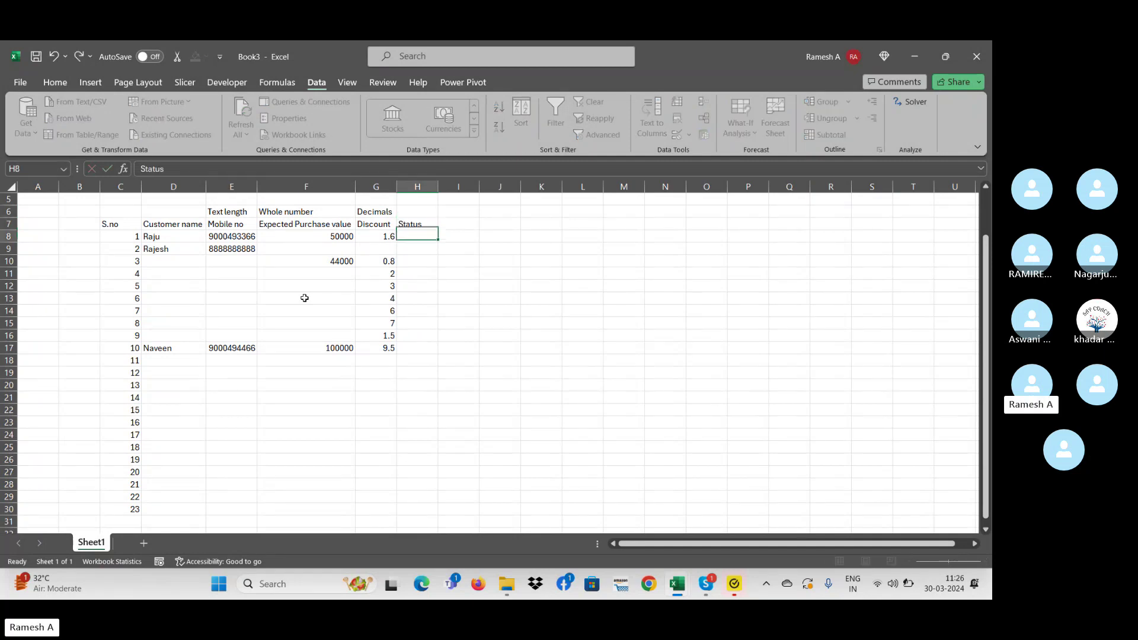
pyautogui.press('Up')
pyautogui.press('Up')
pyautogui.hotkey('shift', 'space')
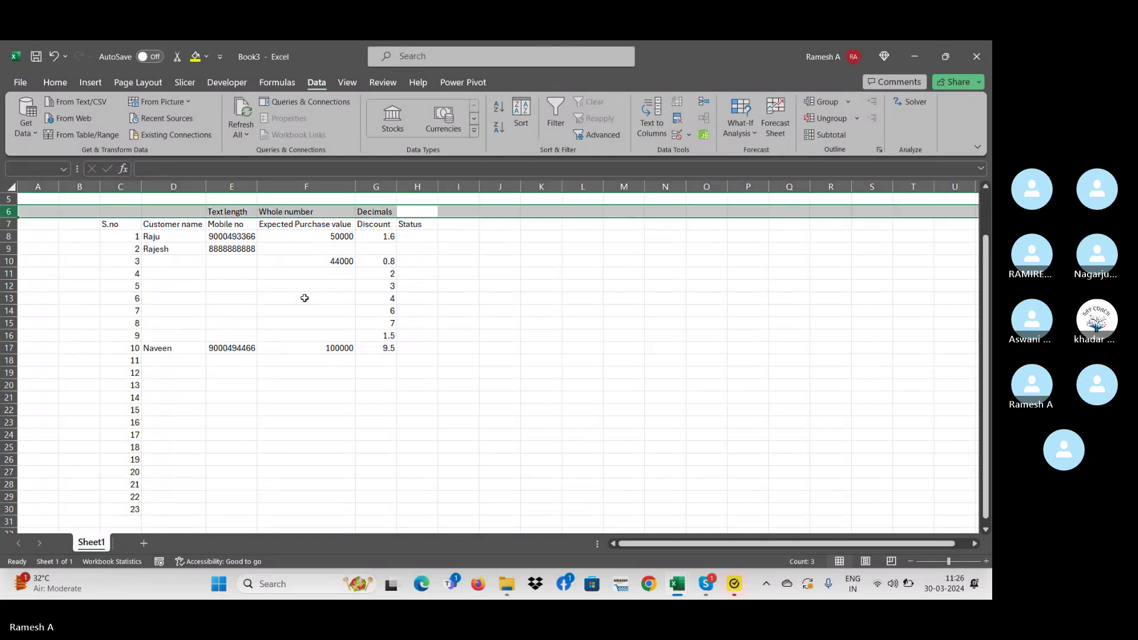
pyautogui.hotkey('ctrl', 'b')
pyautogui.press('Right')
pyautogui.press('Left')
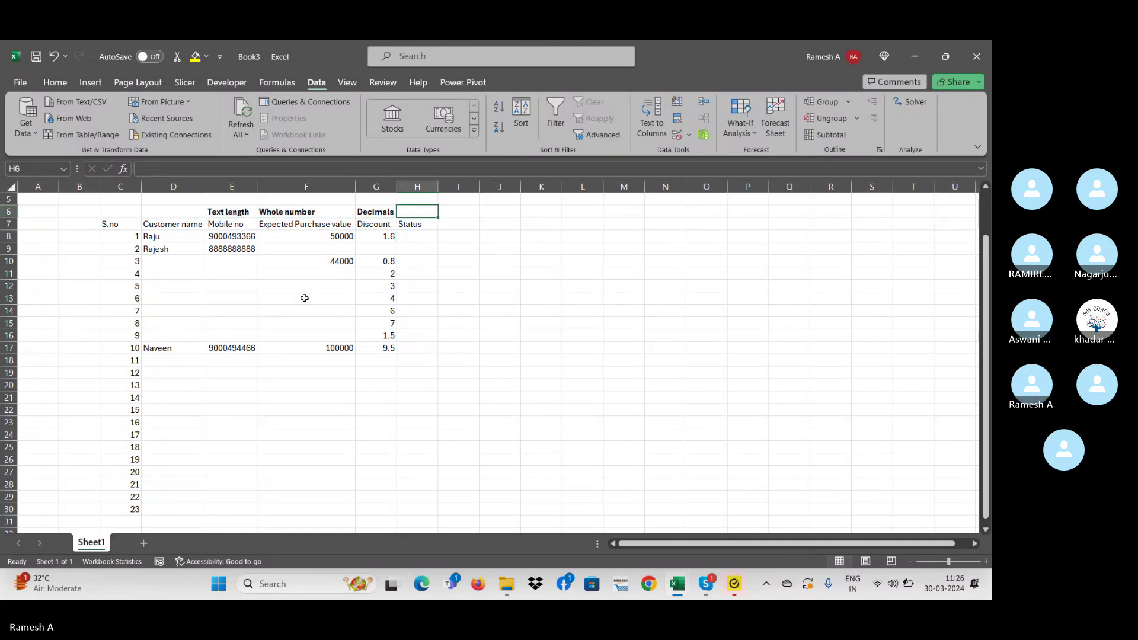
pyautogui.write('List')
pyautogui.press('Return')
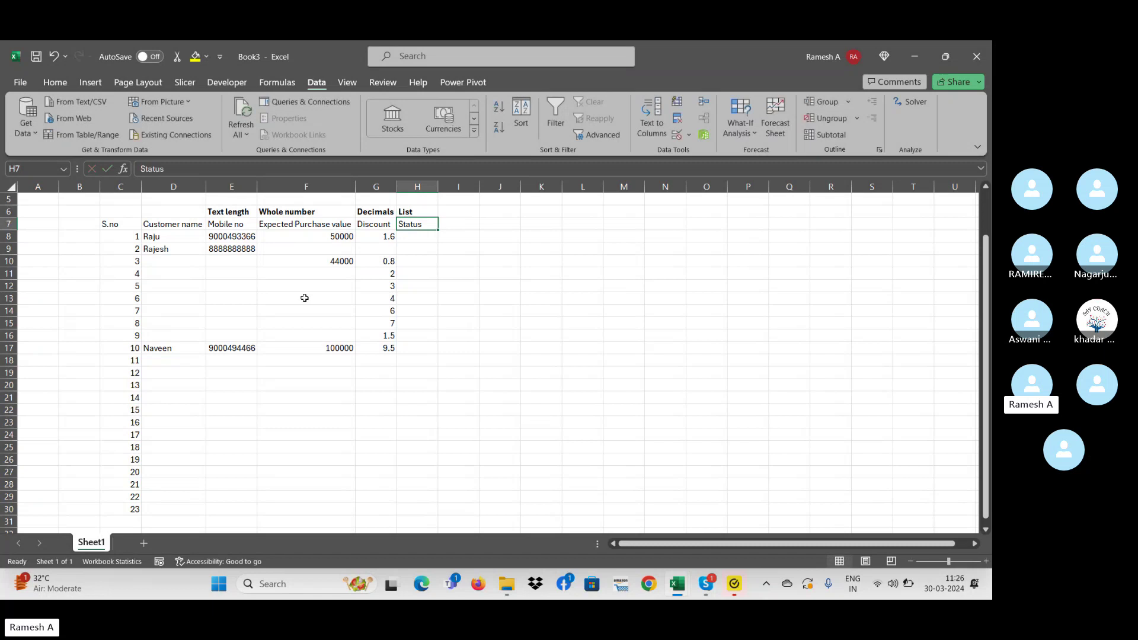
# - Try test entries in H8, clear them, and select H8 down to H30
pyautogui.press('Down')
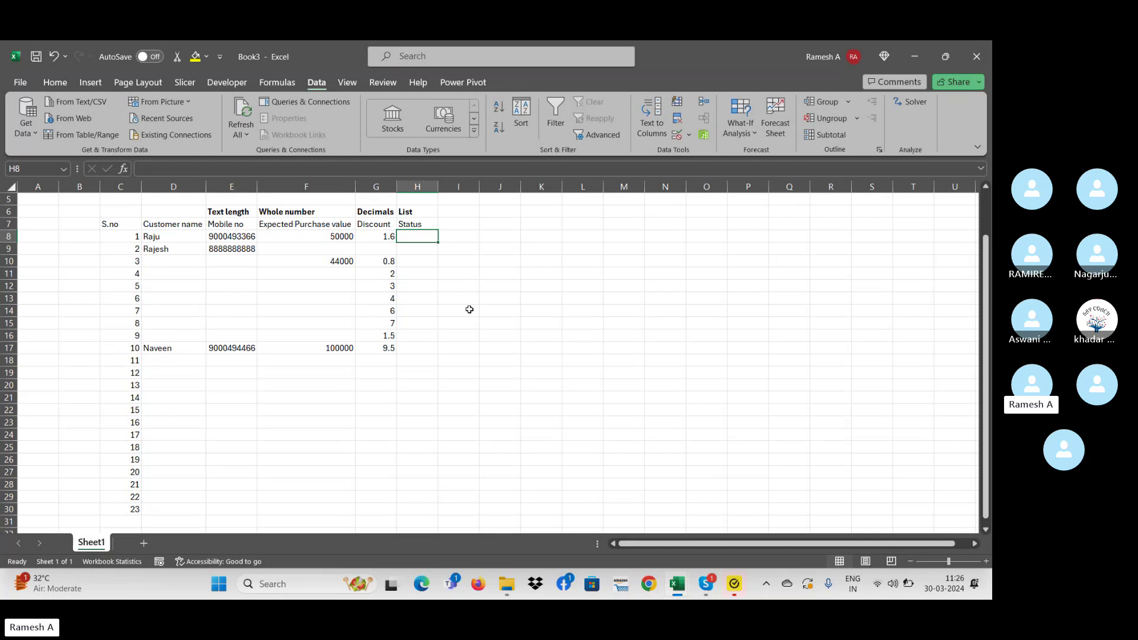
pyautogui.write('Not')
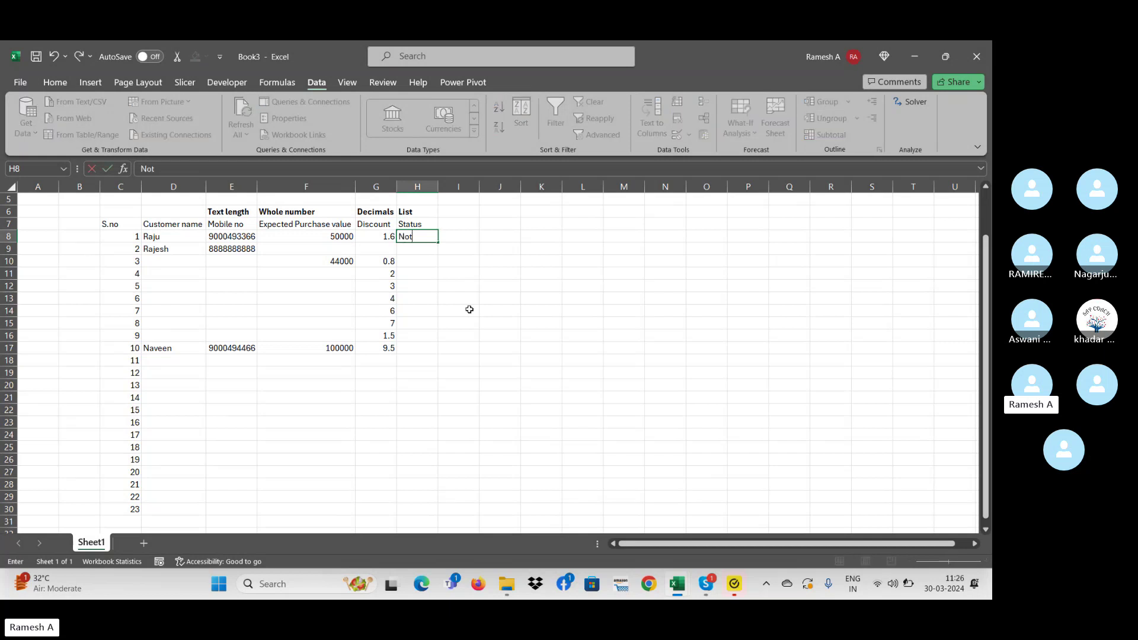
pyautogui.press('Escape')
pyautogui.write('no')
pyautogui.press('Return')
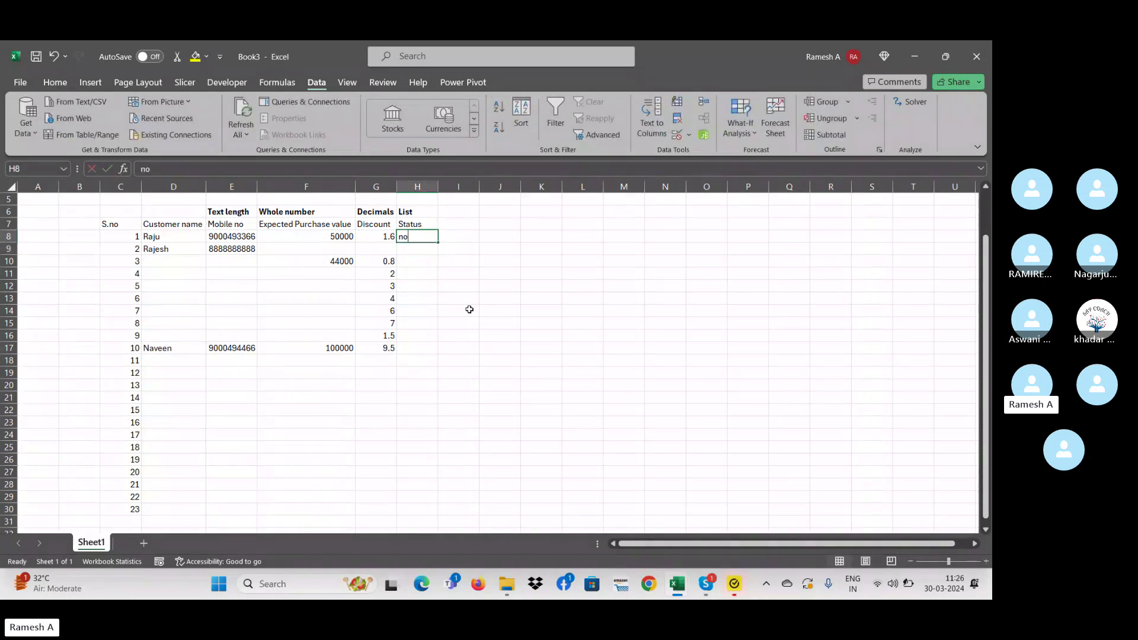
pyautogui.write('yes')
pyautogui.press('Return')
pyautogui.press('Up')
pyautogui.write('read')
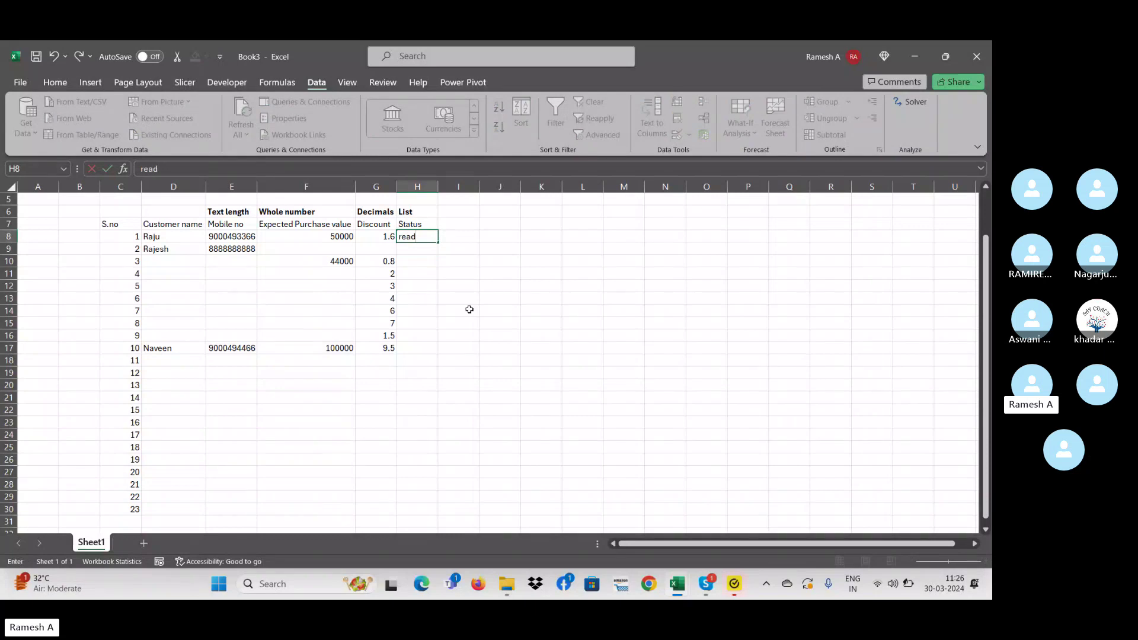
pyautogui.press('BackSpace')
pyautogui.press('BackSpace')
pyautogui.press('BackSpace')
pyautogui.press('BackSpace')
pyautogui.press('BackSpace')
pyautogui.press('BackSpace')
pyautogui.write('no')
pyautogui.press('Escape')
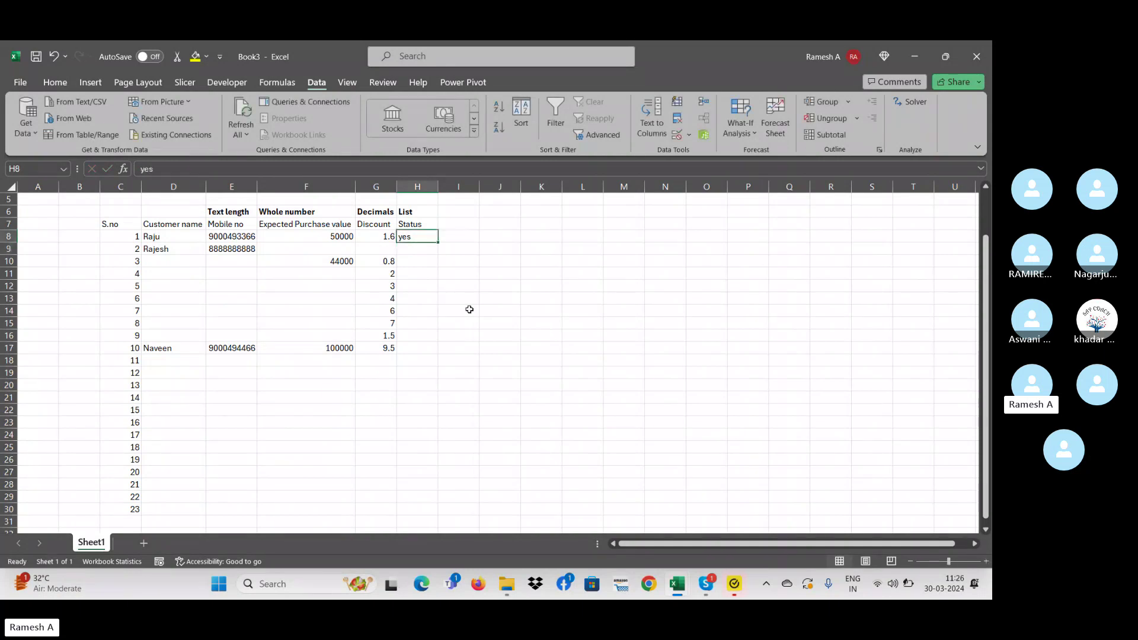
pyautogui.press('Delete')
pyautogui.hotkey('shift', 'Down')
pyautogui.hotkey('shift', 'Down')
pyautogui.hotkey('shift', 'Down')
pyautogui.hotkey('shift', 'Down')
pyautogui.hotkey('shift', 'Down')
pyautogui.hotkey('shift', 'Down')
pyautogui.hotkey('shift', 'Down')
pyautogui.hotkey('shift', 'Down')
pyautogui.hotkey('shift', 'Down')
pyautogui.hotkey('shift', 'Down')
pyautogui.hotkey('shift', 'Down')
pyautogui.hotkey('shift', 'Down')
pyautogui.hotkey('shift', 'Down')
pyautogui.hotkey('shift', 'Down')
pyautogui.hotkey('shift', 'Down')
pyautogui.hotkey('shift', 'Down')
pyautogui.hotkey('shift', 'Down')
pyautogui.hotkey('shift', 'Down')
pyautogui.hotkey('shift', 'Down')
pyautogui.hotkey('shift', 'Down')
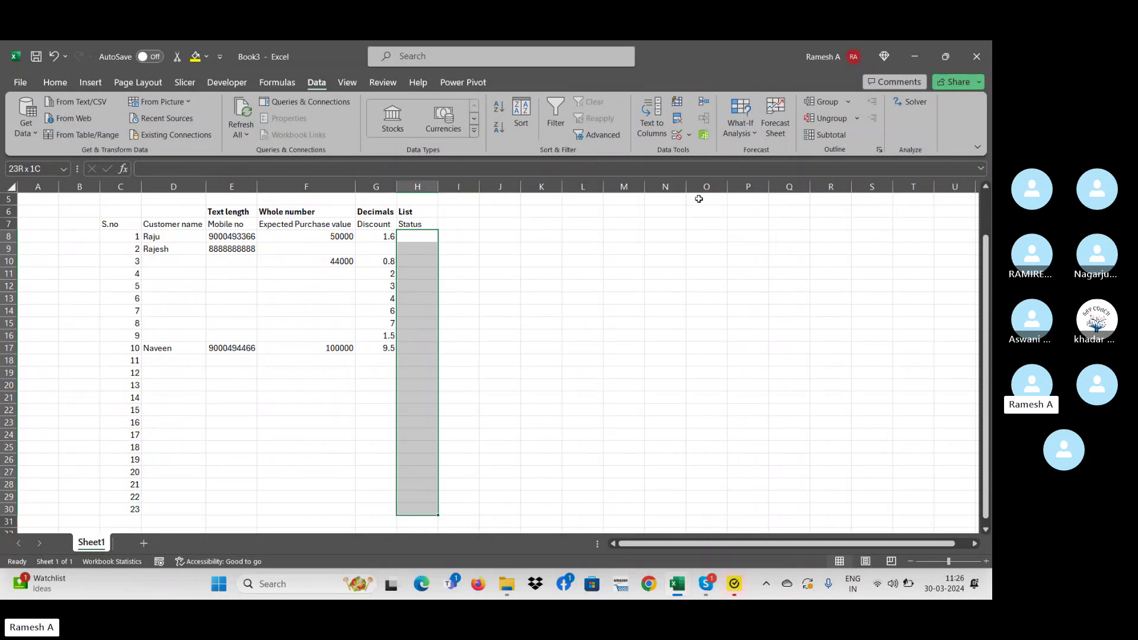
# - Give H8:H30 a List validation with source 'Intrested,Not intrested'
pyautogui.click(691, 140)
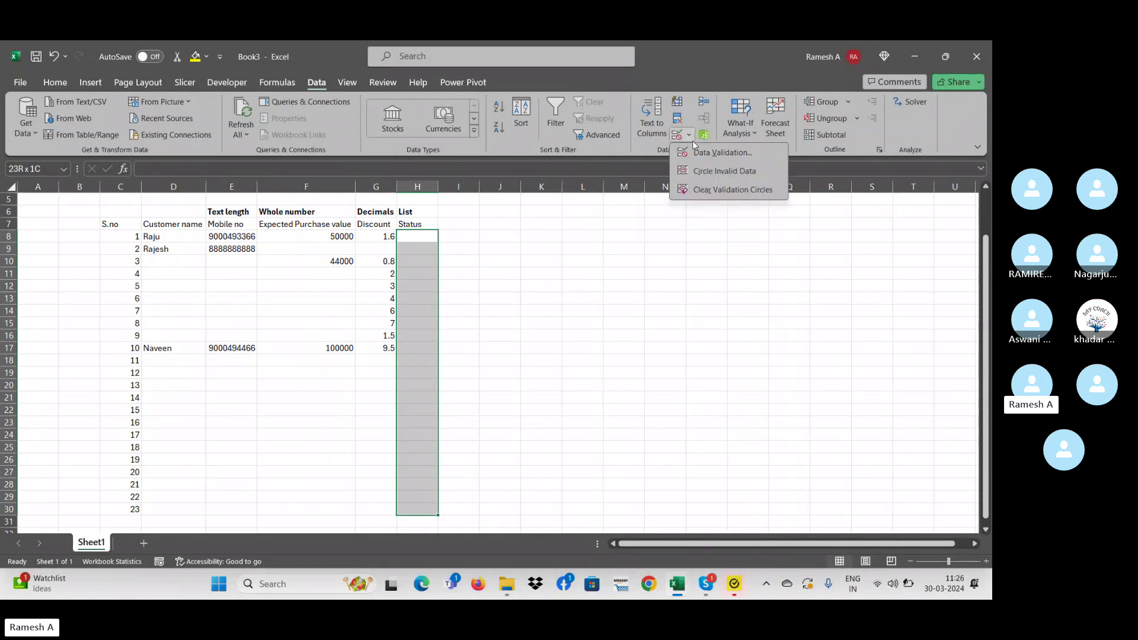
pyautogui.click(697, 153)
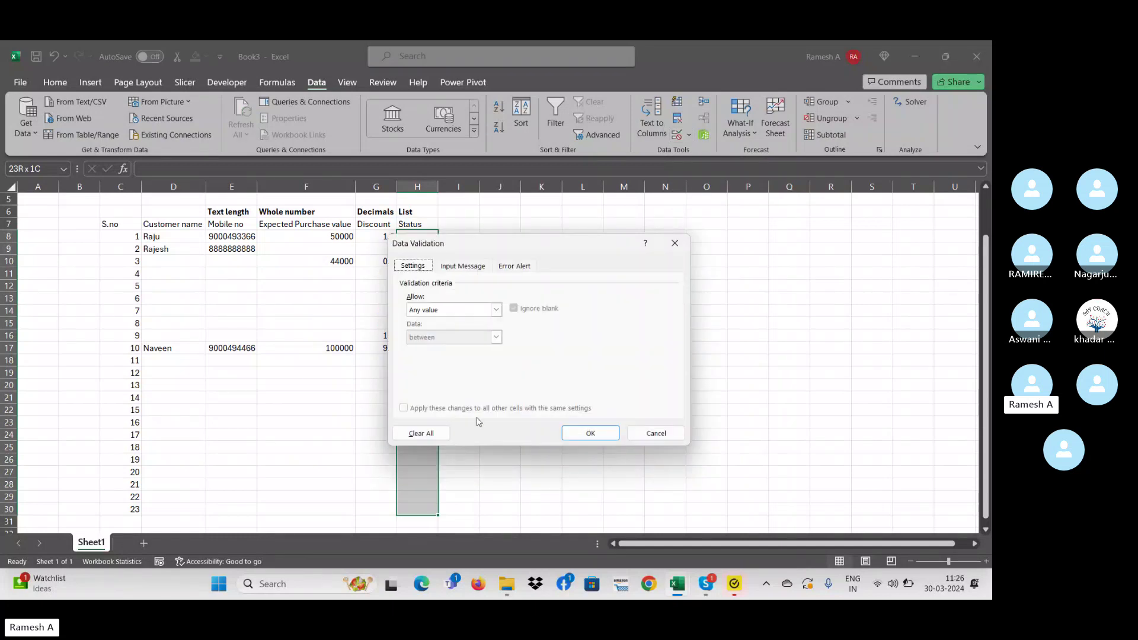
pyautogui.click(450, 310)
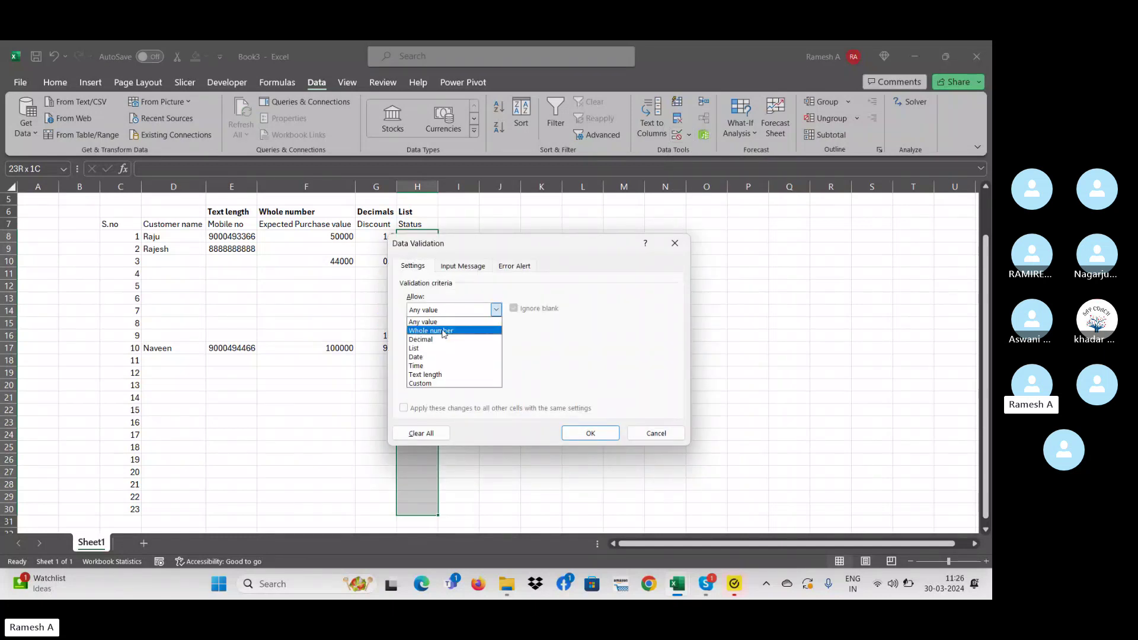
pyautogui.click(444, 351)
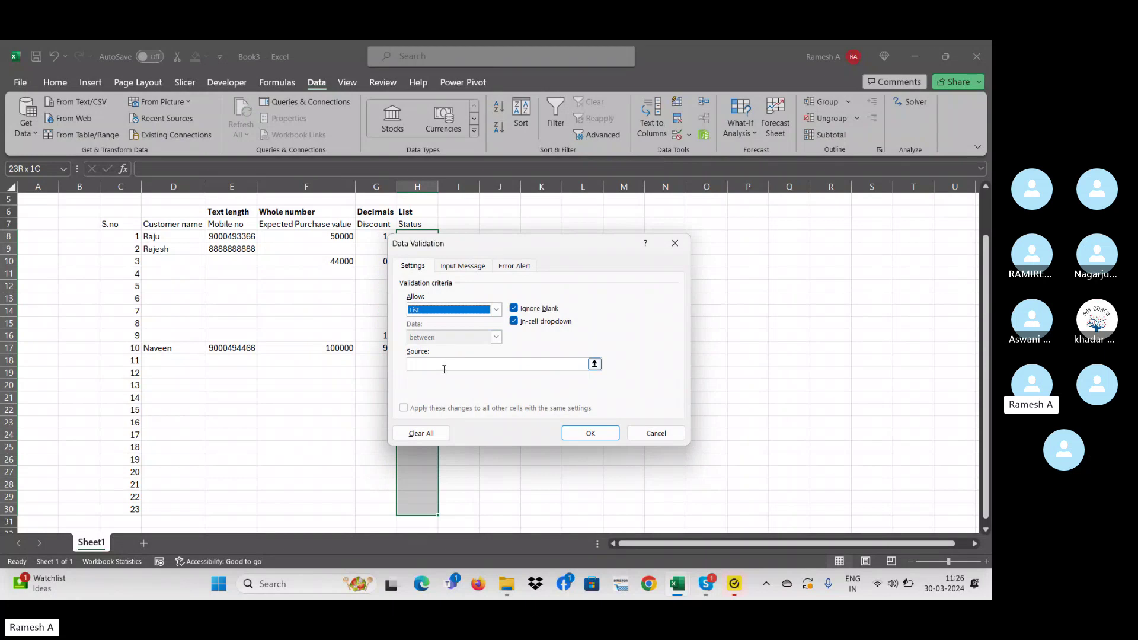
pyautogui.click(443, 367)
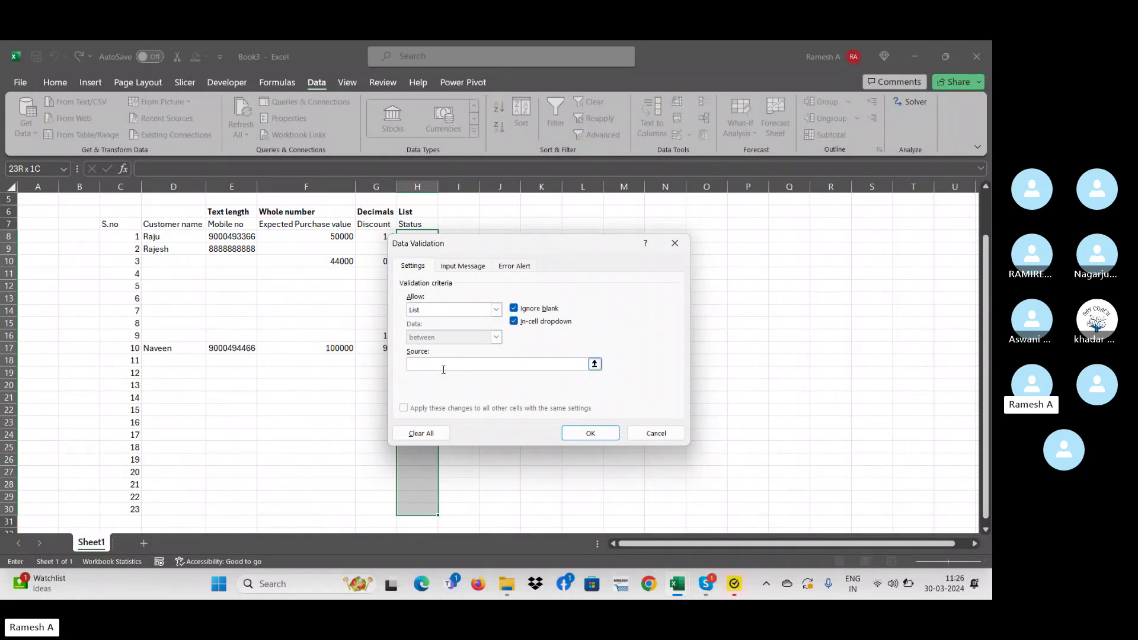
pyautogui.write('Yes,NO')
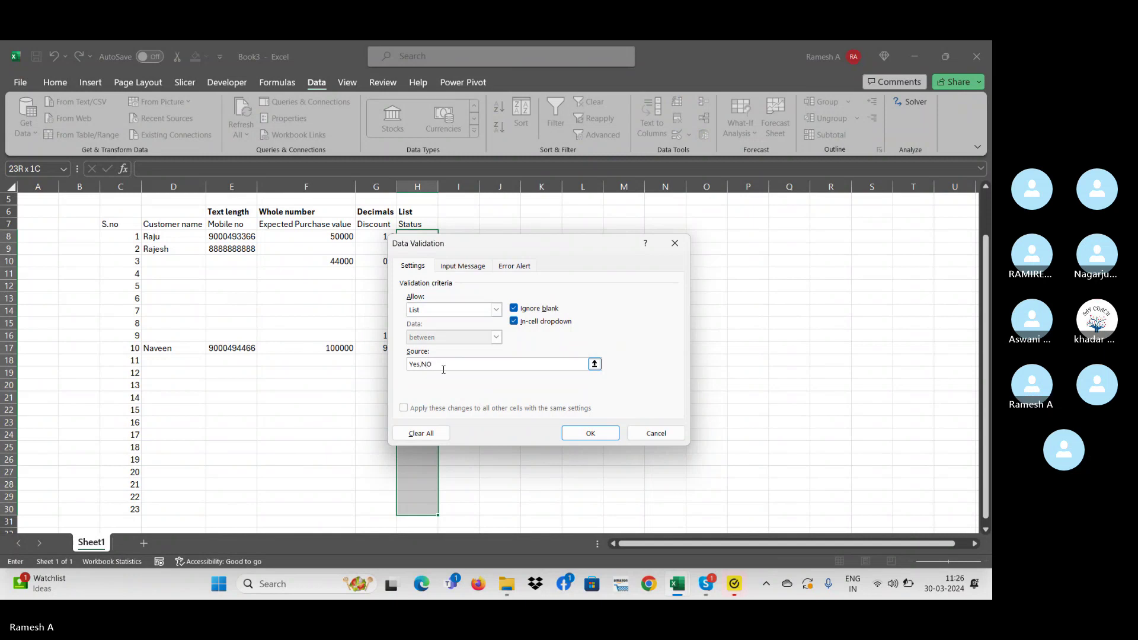
pyautogui.press('BackSpace')
pyautogui.press('BackSpace')
pyautogui.press('BackSpace')
pyautogui.press('BackSpace')
pyautogui.press('BackSpace')
pyautogui.write('In')
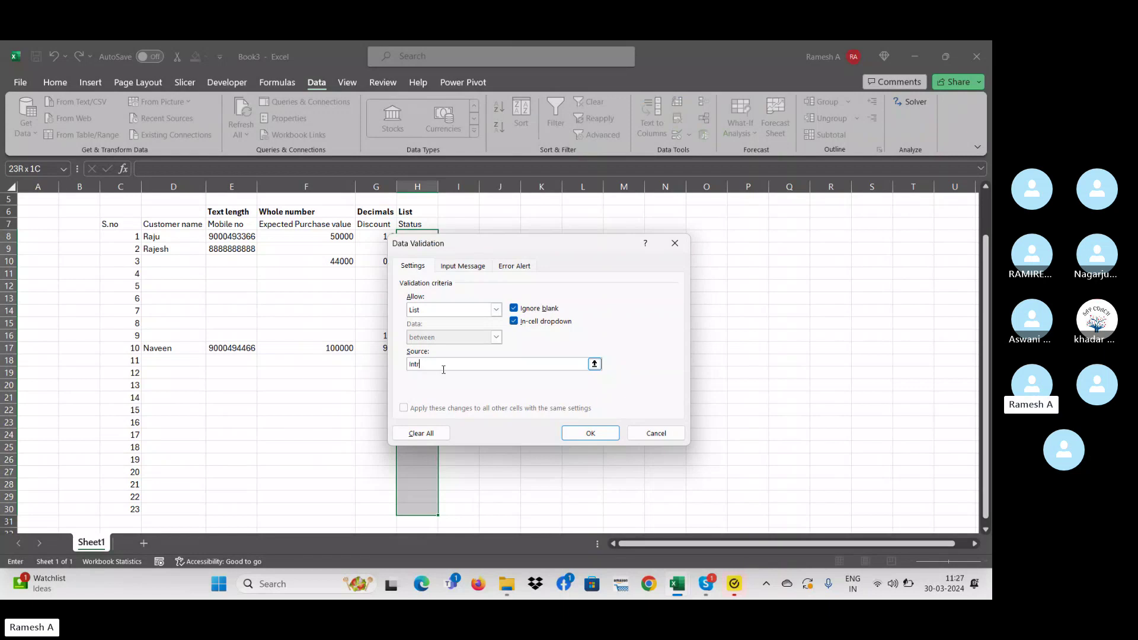
pyautogui.write('trested,Not intrested')
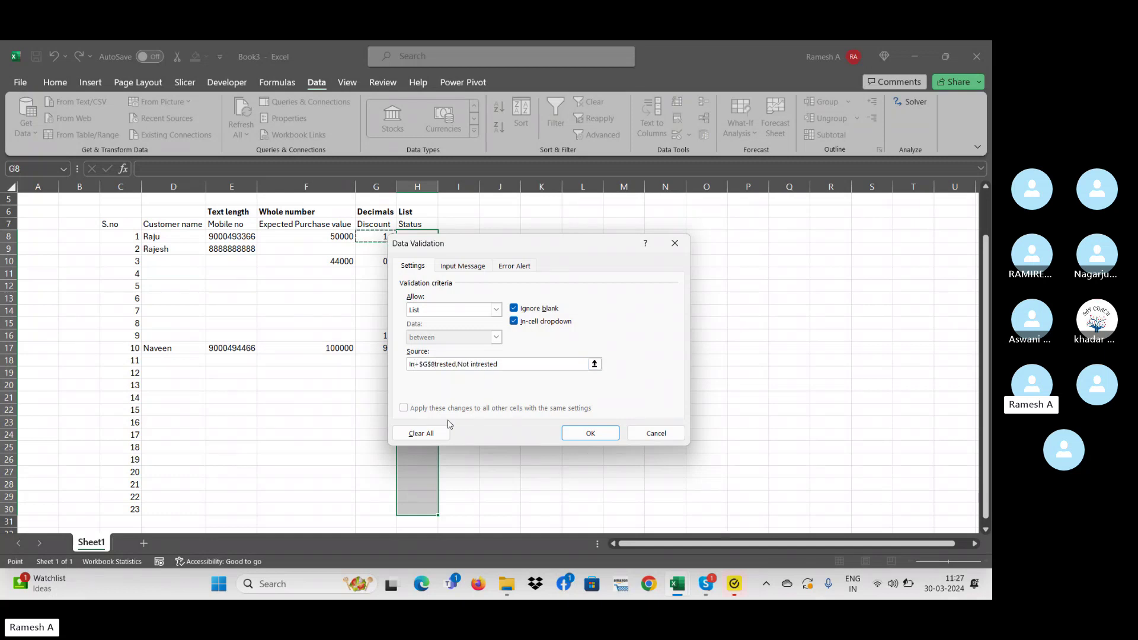
pyautogui.press('BackSpace')
pyautogui.press('BackSpace')
pyautogui.write('In')
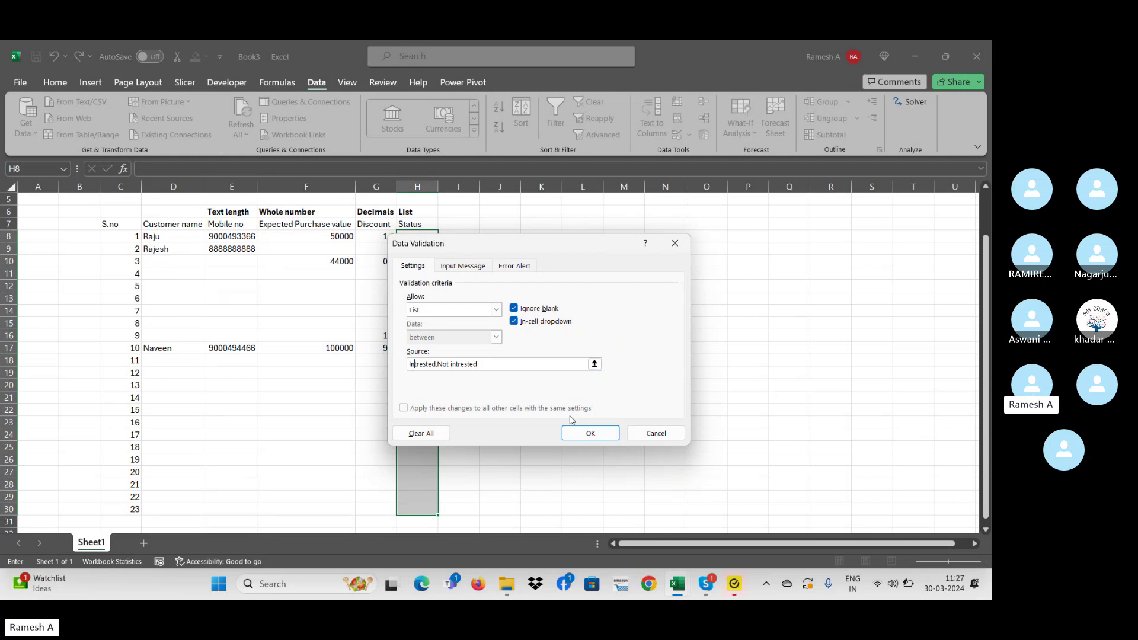
pyautogui.click(582, 431)
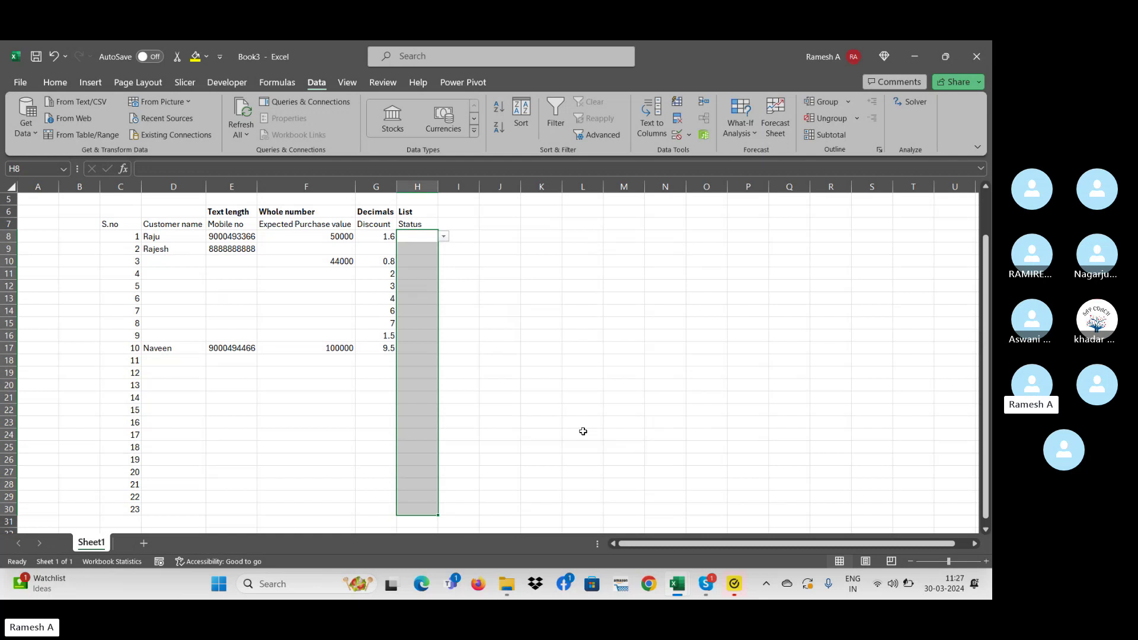
# - Pick Not intrested for H8, Intrested for H10 and Not intrested for H11 from the dropdowns
pyautogui.click(443, 236)
pyautogui.click(442, 247)
pyautogui.click(429, 261)
pyautogui.click(443, 261)
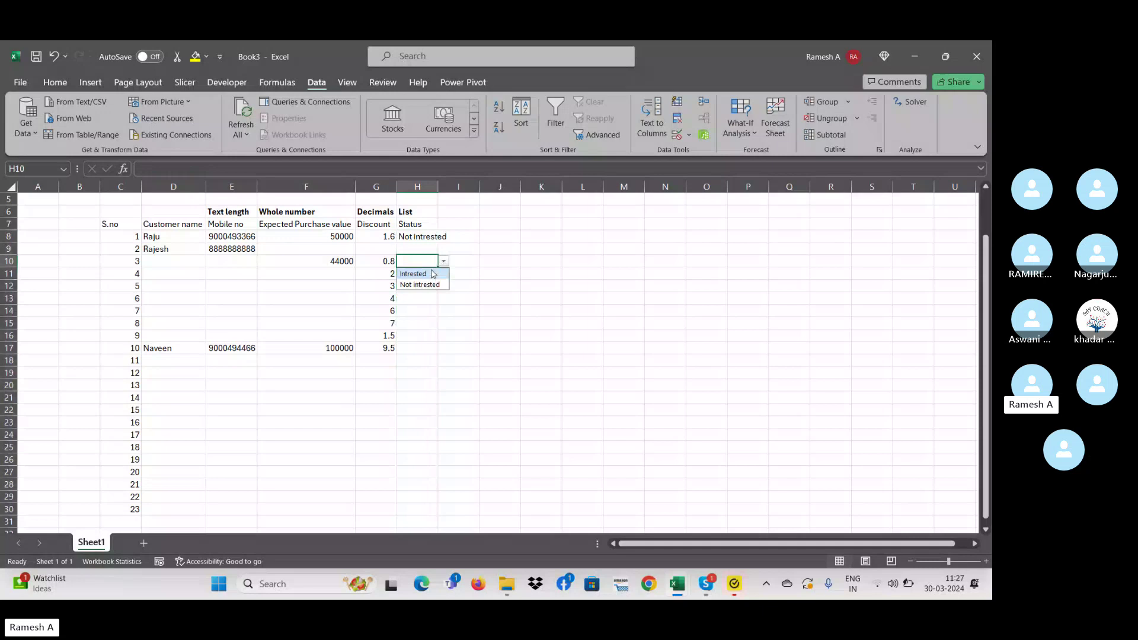
pyautogui.click(433, 273)
pyautogui.click(429, 273)
pyautogui.click(443, 273)
pyautogui.click(418, 298)
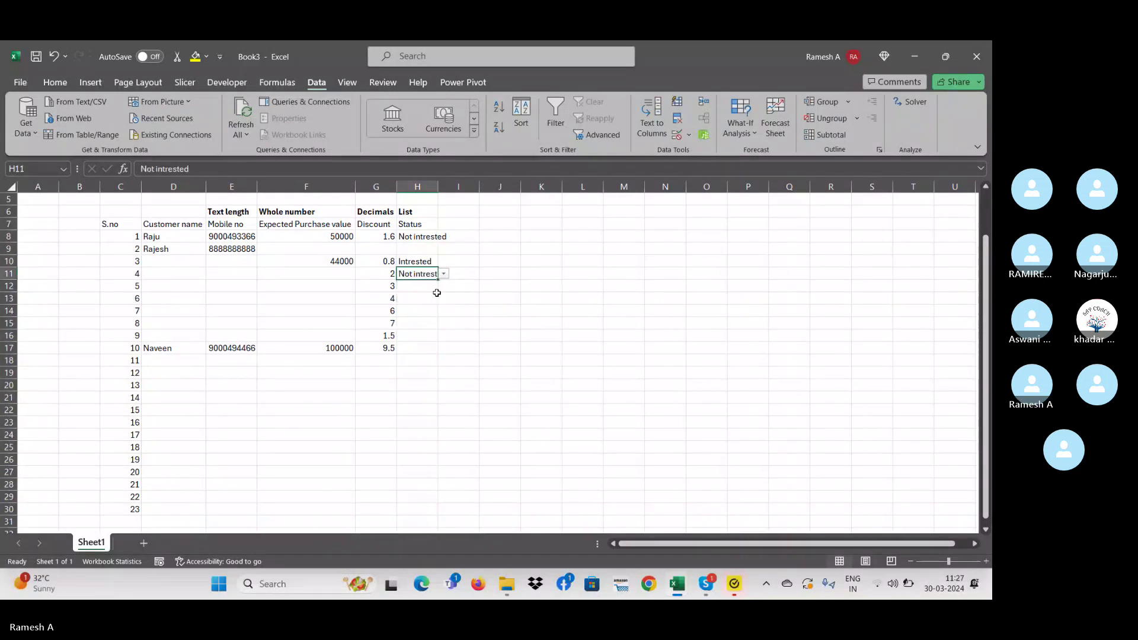
# - Try entering yes in H13 and cancel when the validation rule rejects it
pyautogui.click(429, 252)
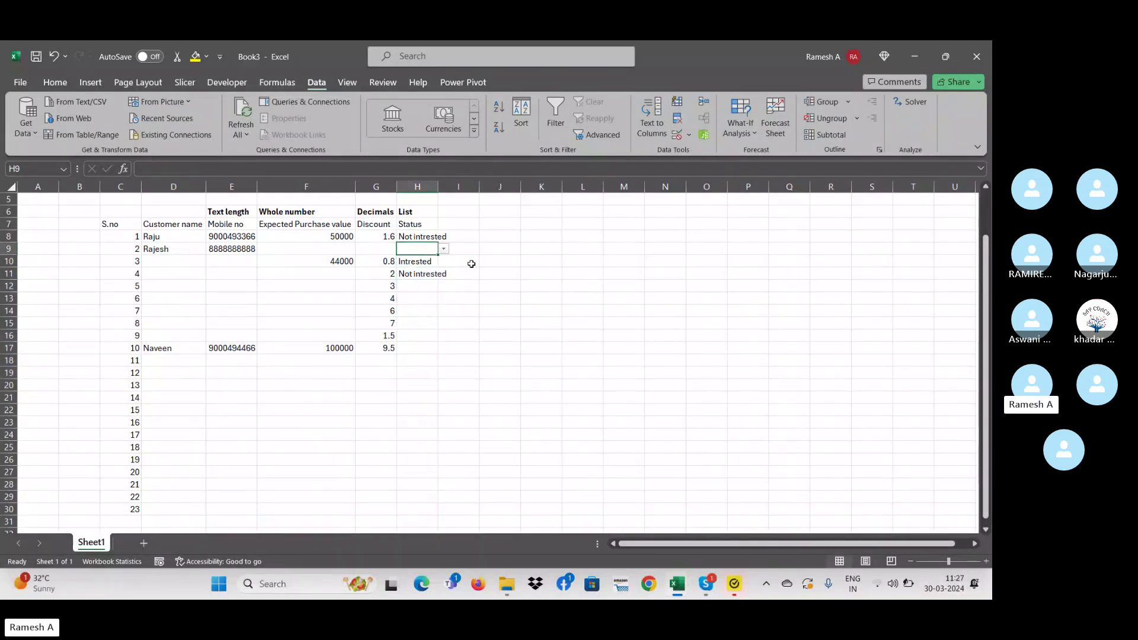
pyautogui.click(471, 264)
pyautogui.click(421, 245)
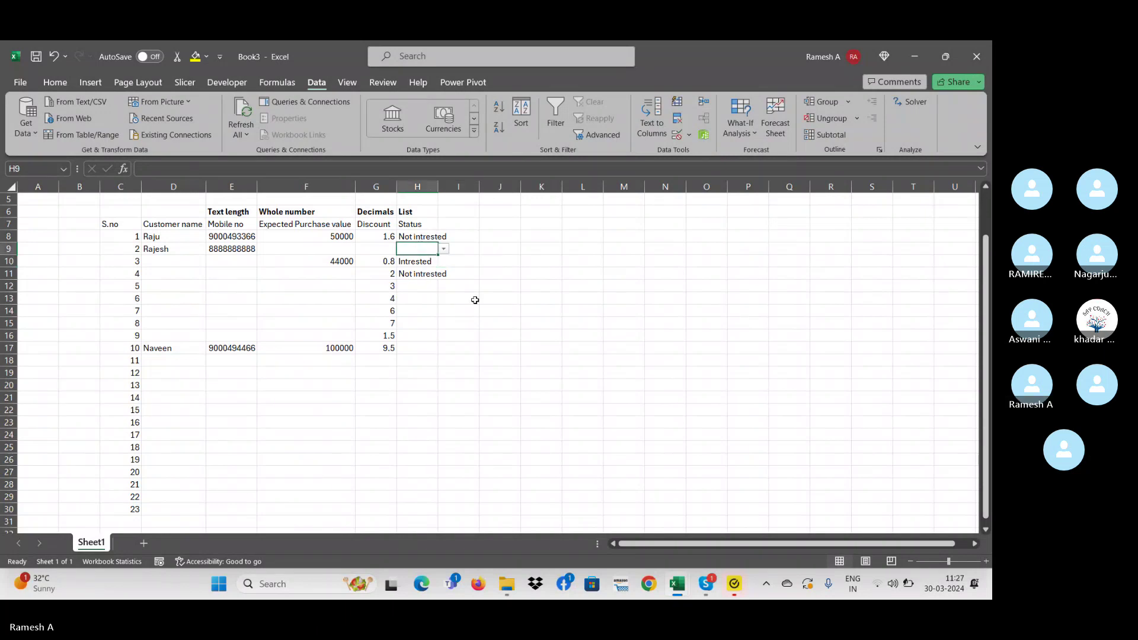
pyautogui.press('Down')
pyautogui.press('Down')
pyautogui.press('Down')
pyautogui.press('Down')
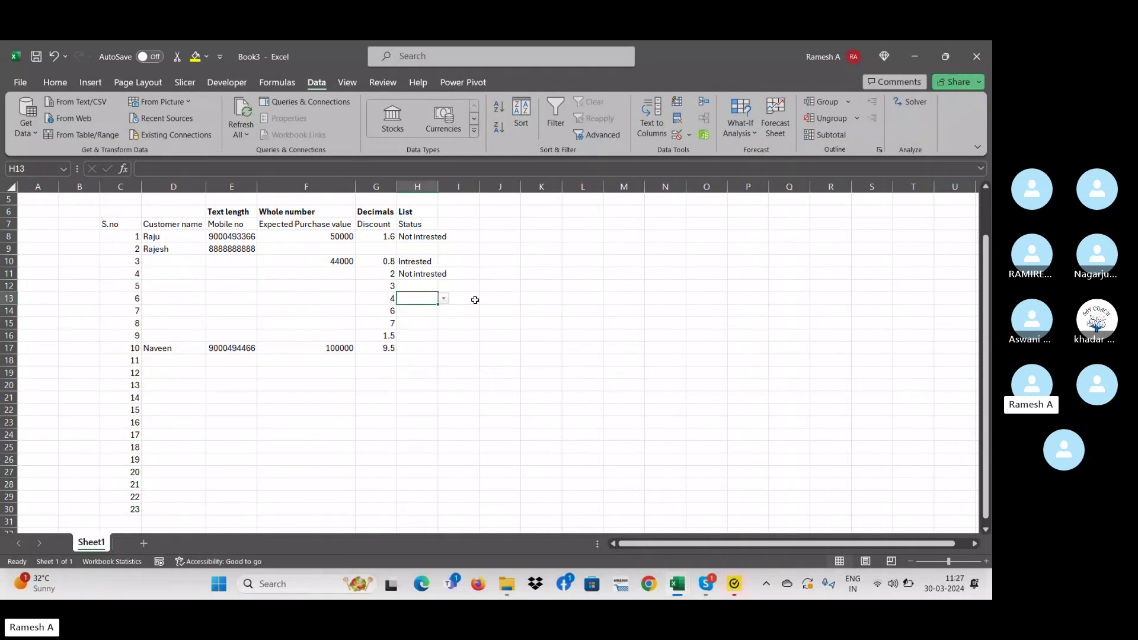
pyautogui.write('yes')
pyautogui.press('Return')
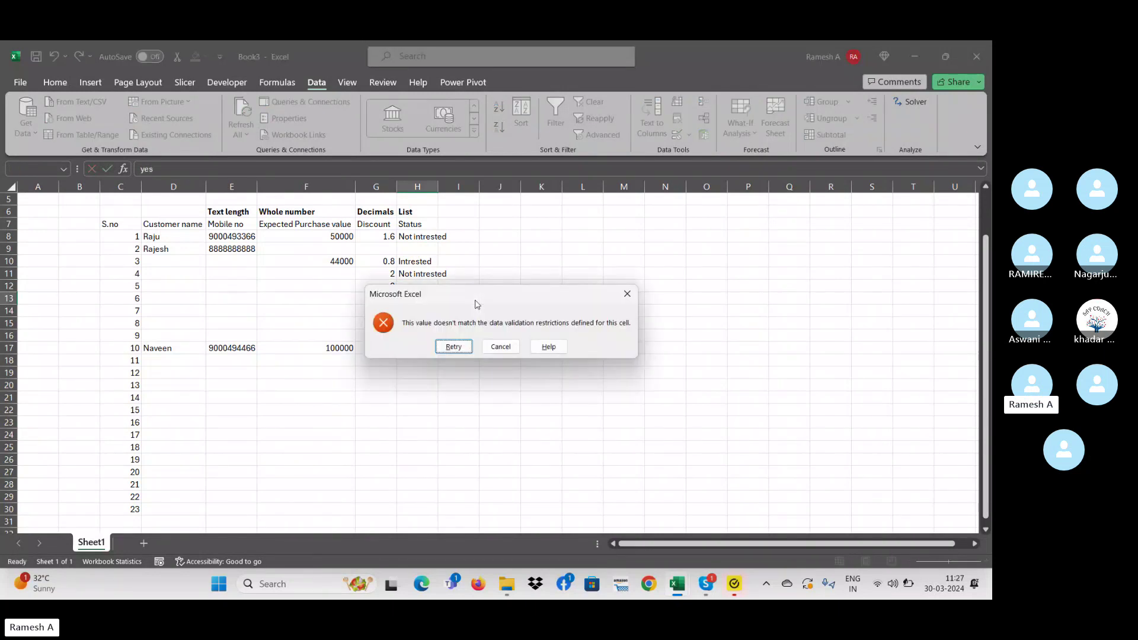
pyautogui.press('Escape')
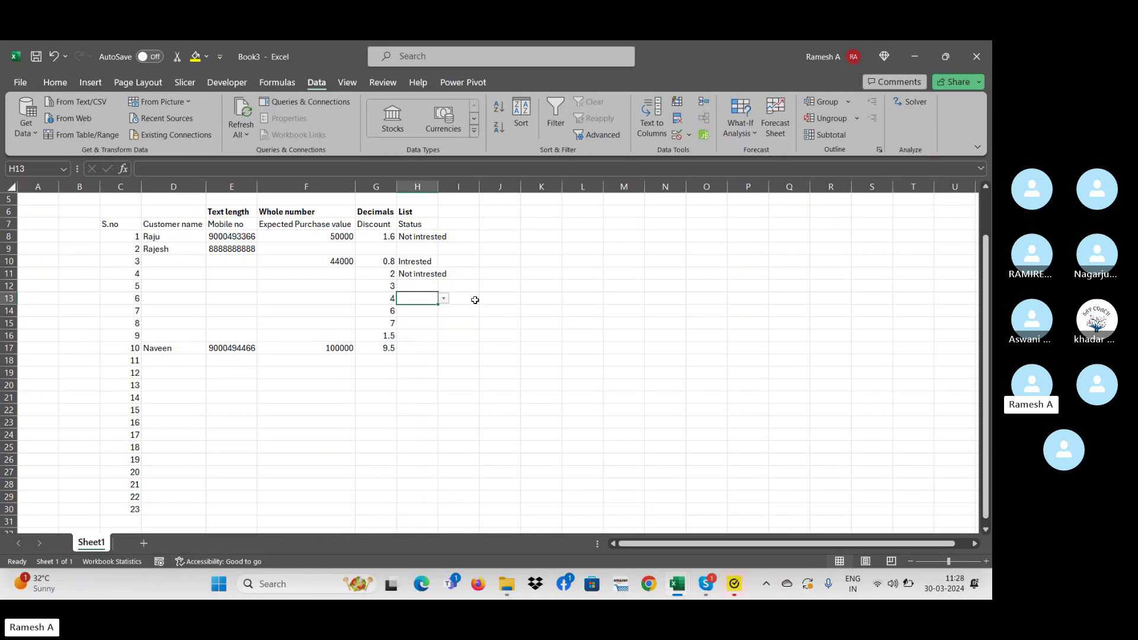
pyautogui.press('Up')
pyautogui.press('Up')
pyautogui.press('Up')
pyautogui.press('Up')
pyautogui.press('Up')
pyautogui.press('Up')
pyautogui.press('Up')
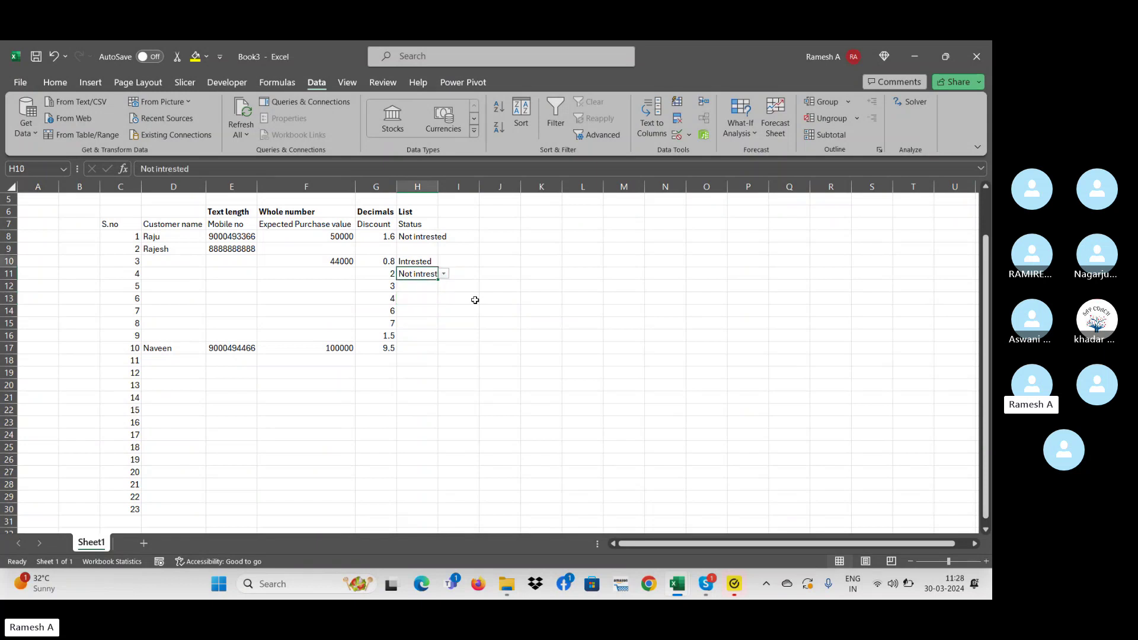
pyautogui.press('Down')
pyautogui.press('Down')
pyautogui.press('Down')
pyautogui.press('Down')
pyautogui.press('Down')
pyautogui.press('Down')
pyautogui.press('Down')
pyautogui.press('Down')
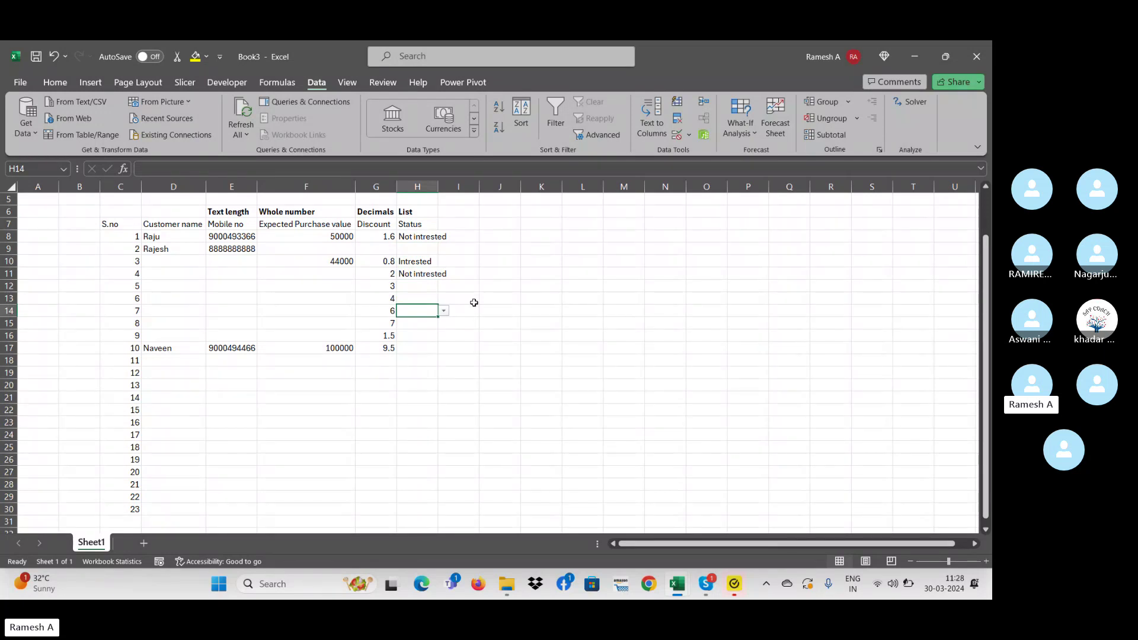
# - Set row 14 to Not intrested and row 16 to Intrested, then widen column H
pyautogui.click(443, 311)
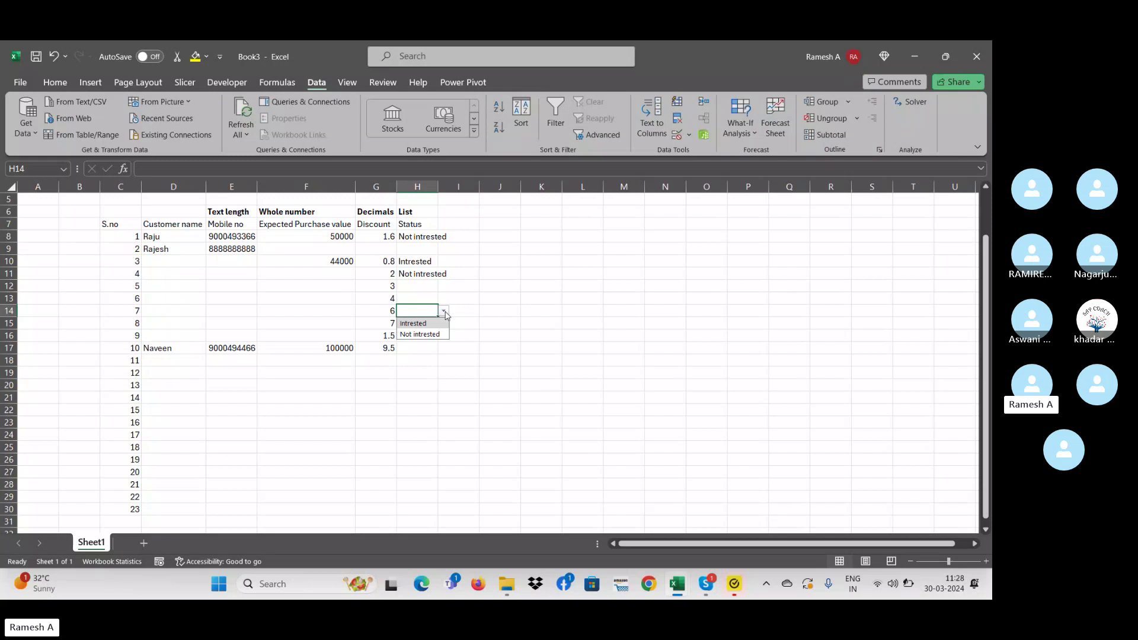
pyautogui.click(423, 334)
pyautogui.click(437, 335)
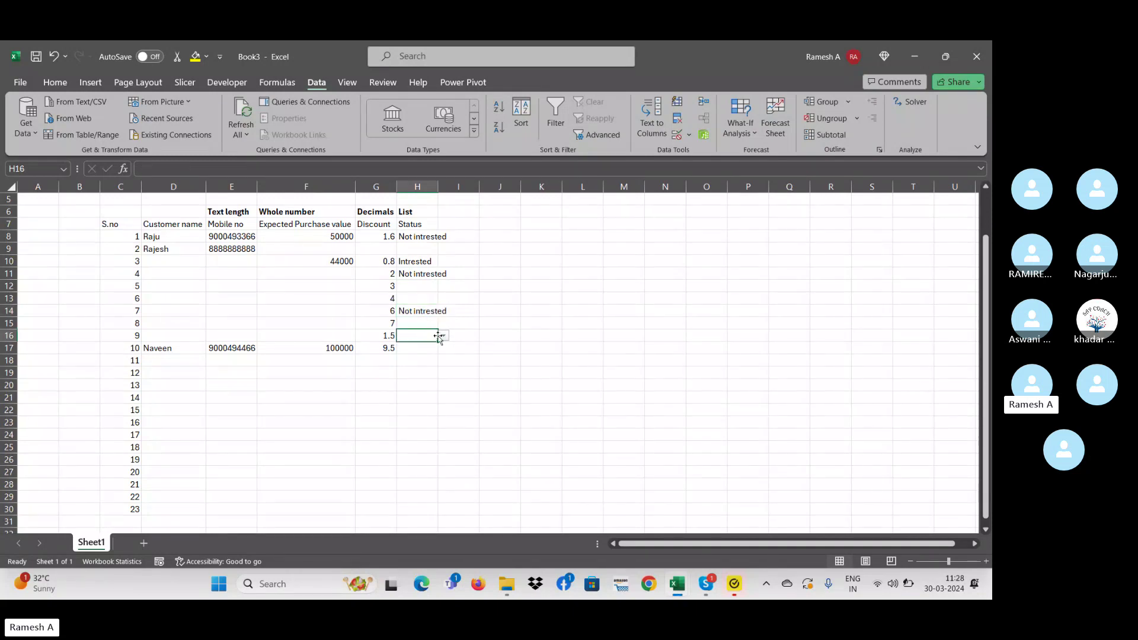
pyautogui.click(443, 335)
pyautogui.click(423, 346)
pyautogui.moveTo(441, 186); pyautogui.dragTo(452, 186)
pyautogui.click(510, 223)
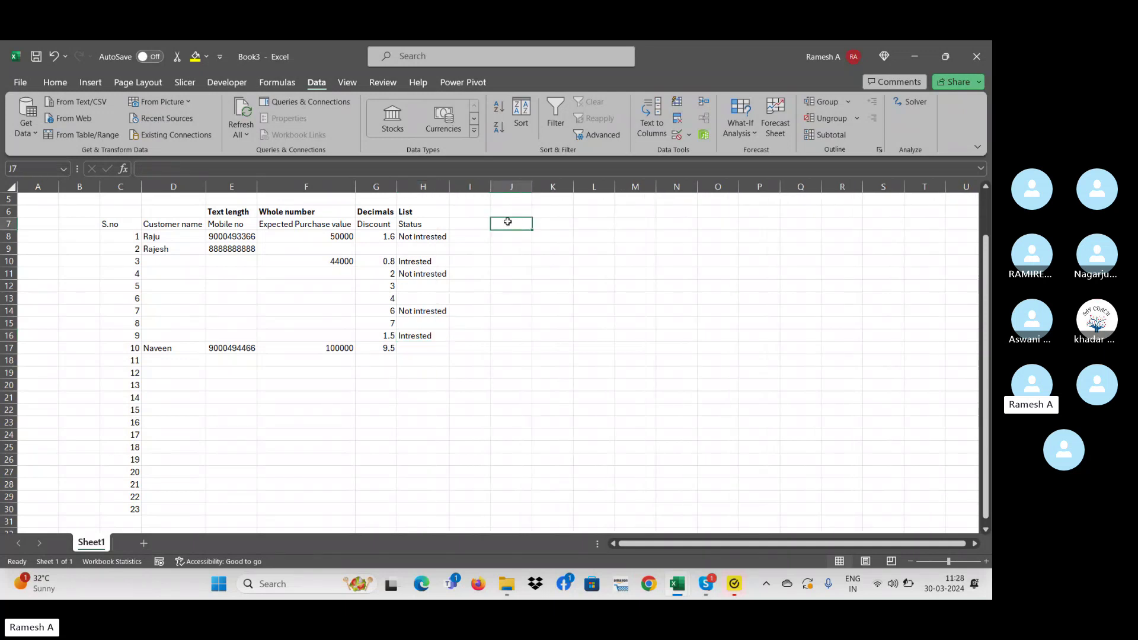
# - Copy the List heading from H6 into I6 and enter Area as the I7 heading
pyautogui.click(431, 209)
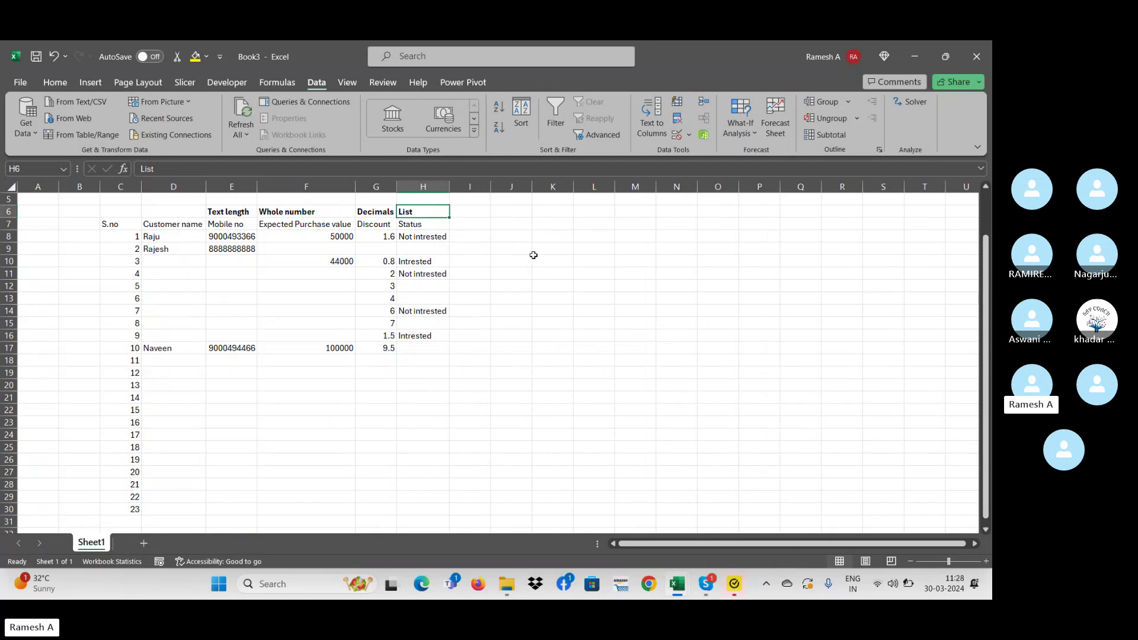
pyautogui.hotkey('ctrl', 'c')
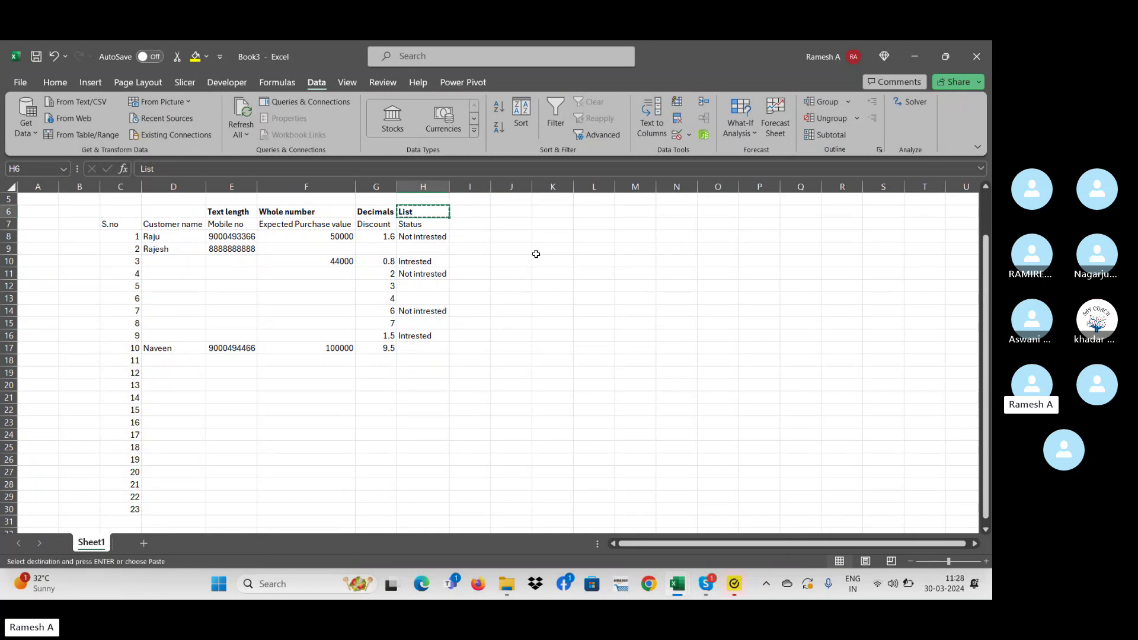
pyautogui.press('Right')
pyautogui.hotkey('ctrl', 'v')
pyautogui.press('Down')
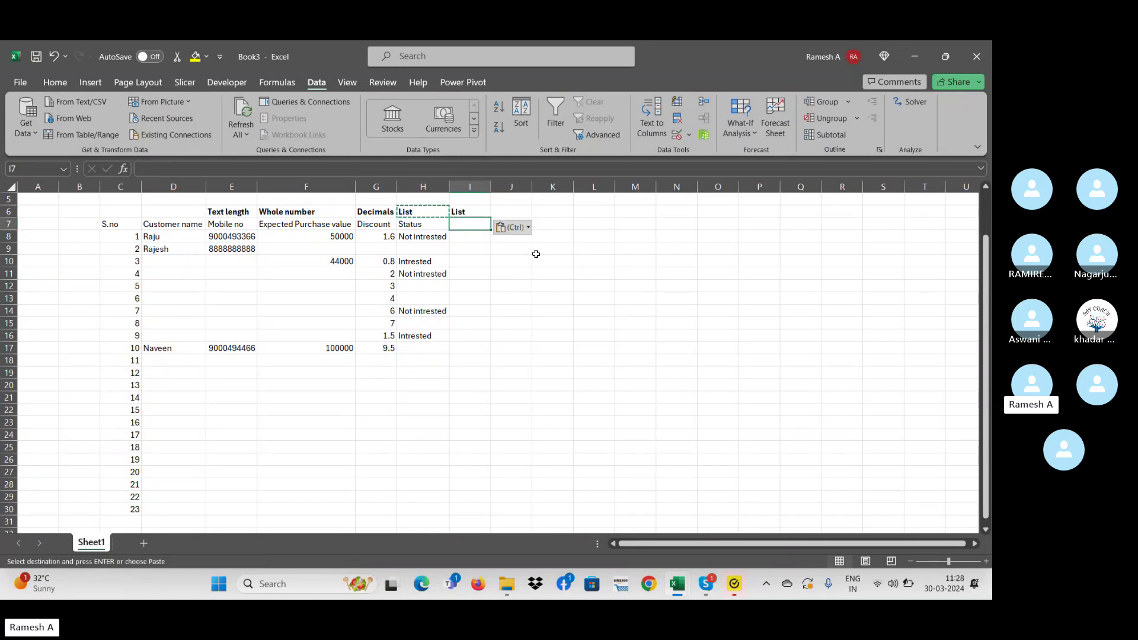
pyautogui.press('Escape')
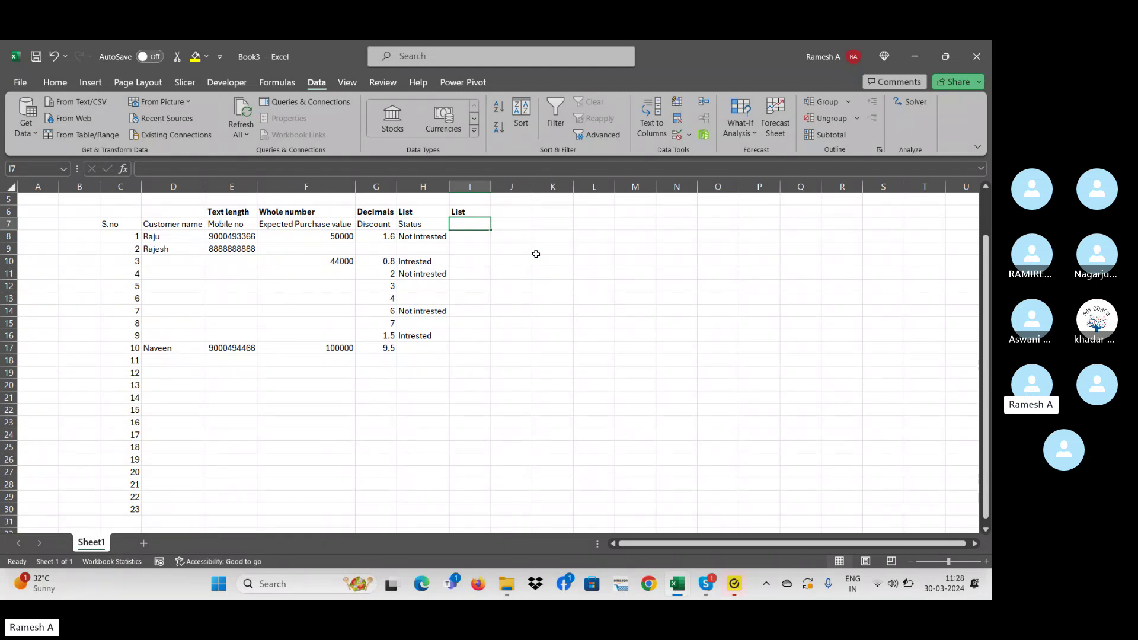
pyautogui.write('A')
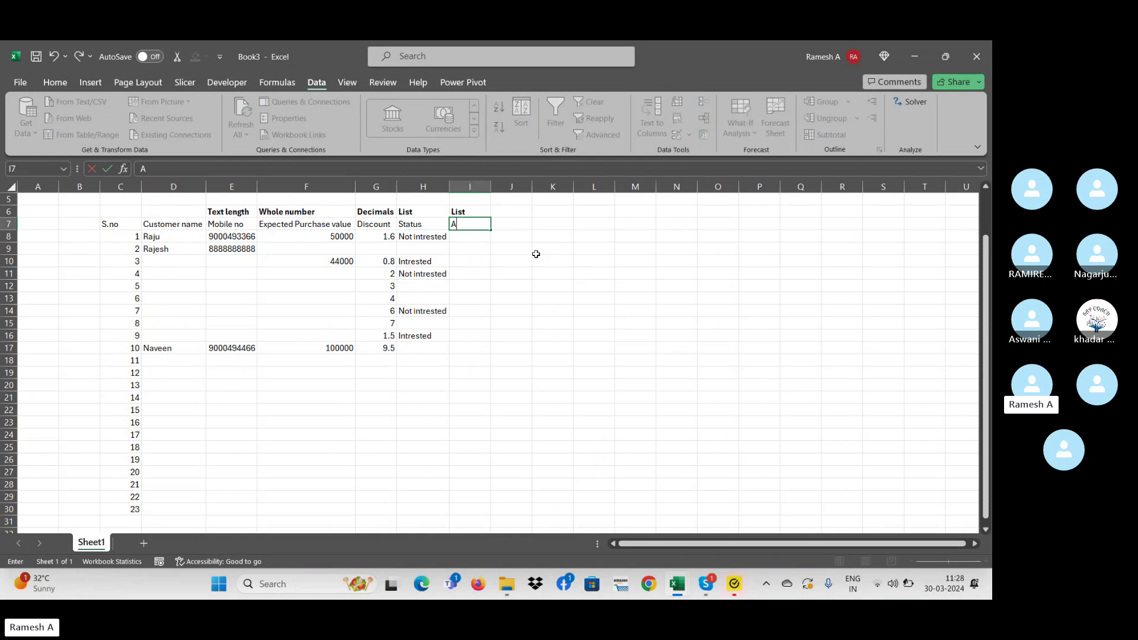
pyautogui.write('rea')
pyautogui.press('Return')
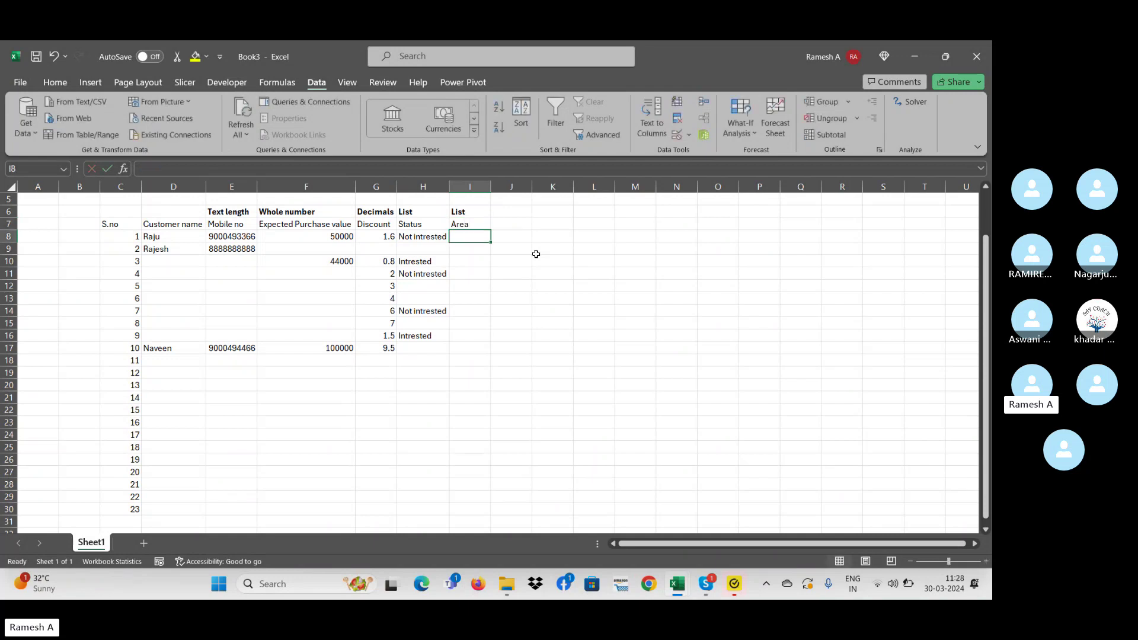
# - Select the Status cells from H8 down to H30
pyautogui.press('Left')
pyautogui.press('Down')
pyautogui.press('Down')
pyautogui.press('Down')
pyautogui.press('Down')
pyautogui.press('Up')
pyautogui.press('Up')
pyautogui.press('Up')
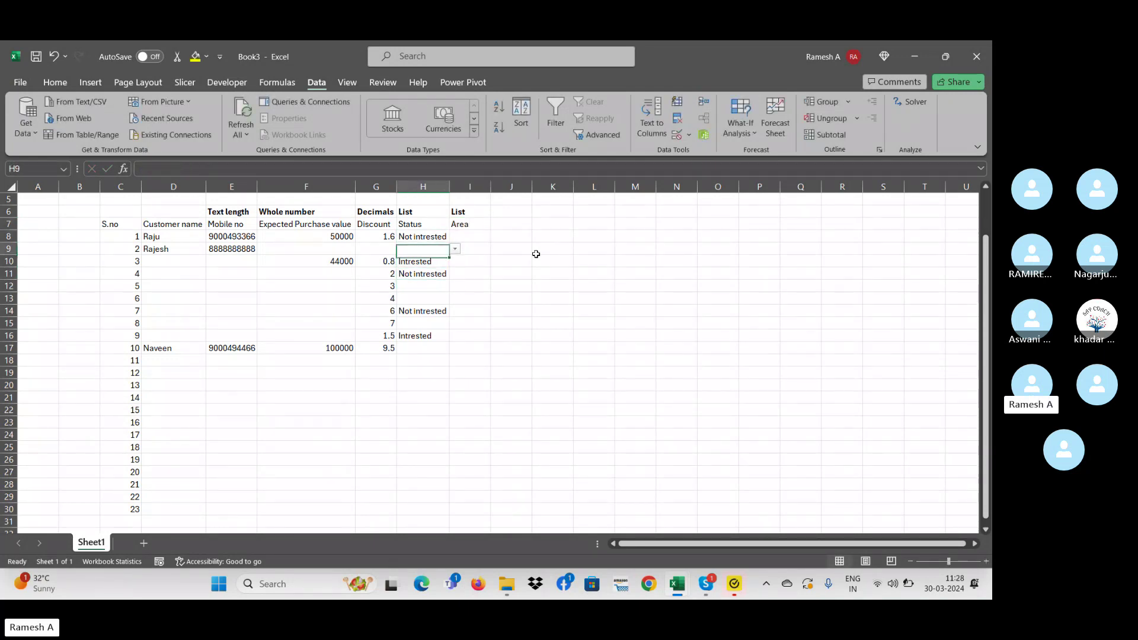
pyautogui.press('Up')
pyautogui.hotkey('shift', 'Down')
pyautogui.hotkey('shift', 'Down')
pyautogui.hotkey('shift', 'Down')
pyautogui.hotkey('shift', 'Down')
pyautogui.hotkey('shift', 'Down')
pyautogui.hotkey('shift', 'Down')
pyautogui.hotkey('shift', 'Down')
pyautogui.hotkey('shift', 'Down')
pyautogui.hotkey('shift', 'Down')
pyautogui.hotkey('shift', 'Down')
pyautogui.hotkey('shift', 'Down')
pyautogui.hotkey('shift', 'Down')
pyautogui.hotkey('shift', 'Down')
pyautogui.hotkey('shift', 'Down')
pyautogui.hotkey('shift', 'Down')
pyautogui.hotkey('shift', 'Down')
pyautogui.hotkey('shift', 'Down')
pyautogui.hotkey('shift', 'Down')
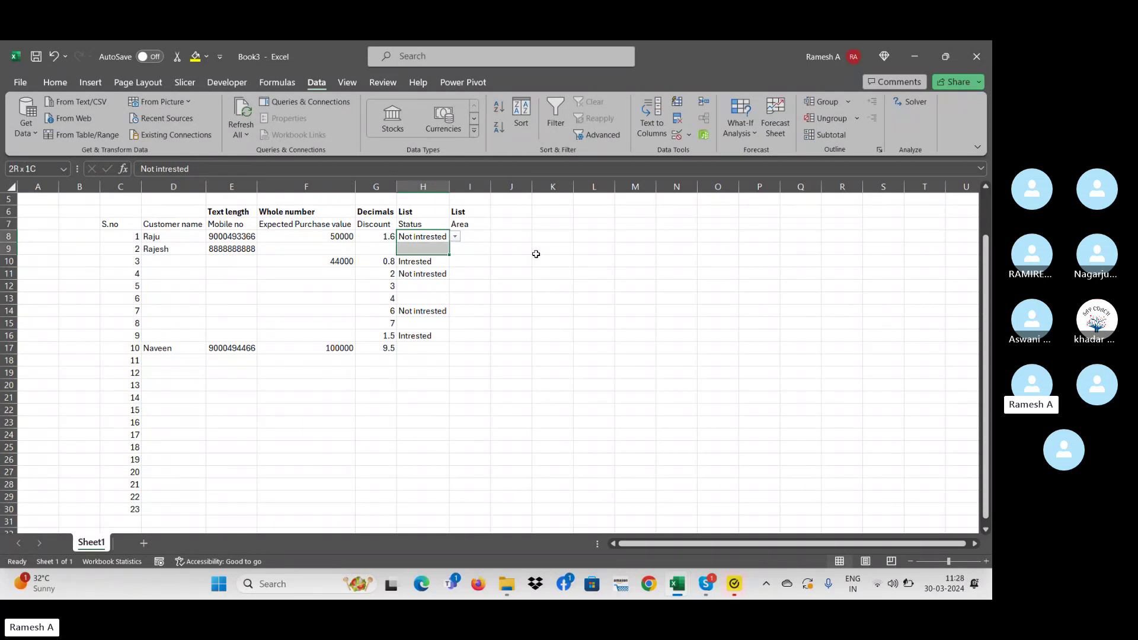
pyautogui.hotkey('shift', 'Down')
pyautogui.hotkey('shift', 'Down')
pyautogui.hotkey('shift', 'Down')
pyautogui.hotkey('shift', 'Down')
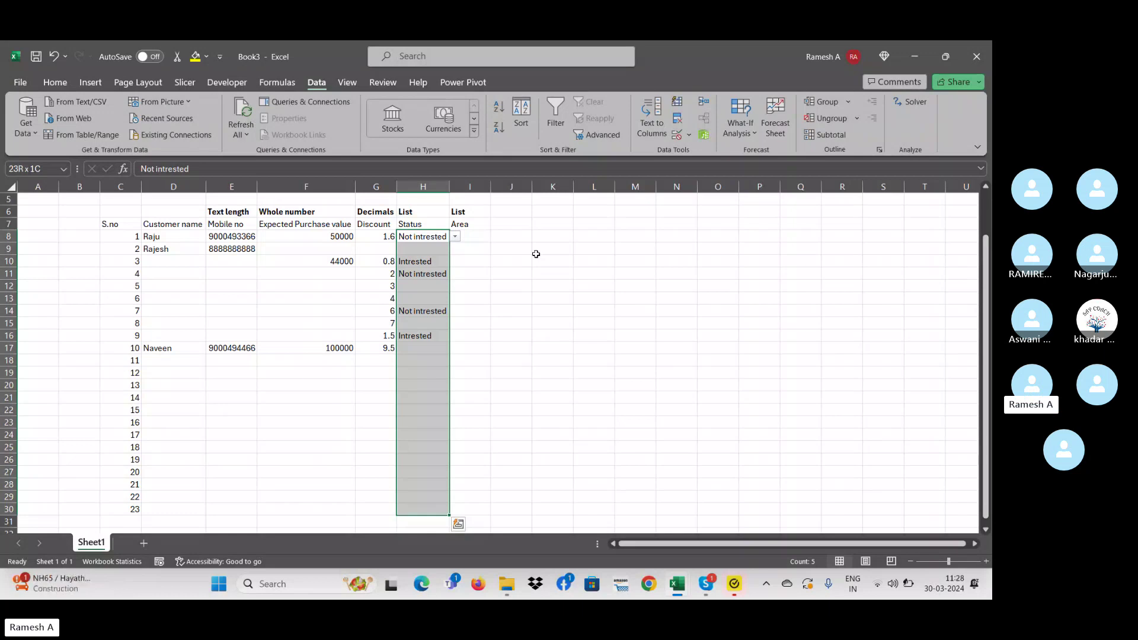
pyautogui.click(723, 140)
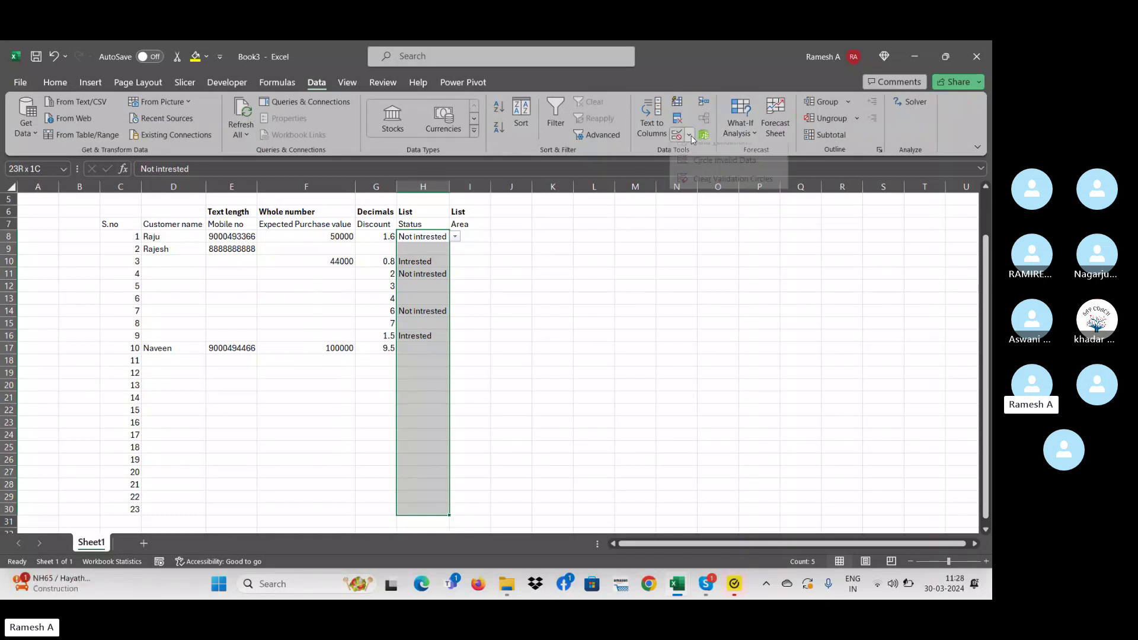
# - Replace the Status validation list source with Yes,NO and begin retyping the H7 heading
pyautogui.click(503, 390)
pyautogui.hotkey('alt', 'a')
pyautogui.press('v')
pyautogui.press('v')
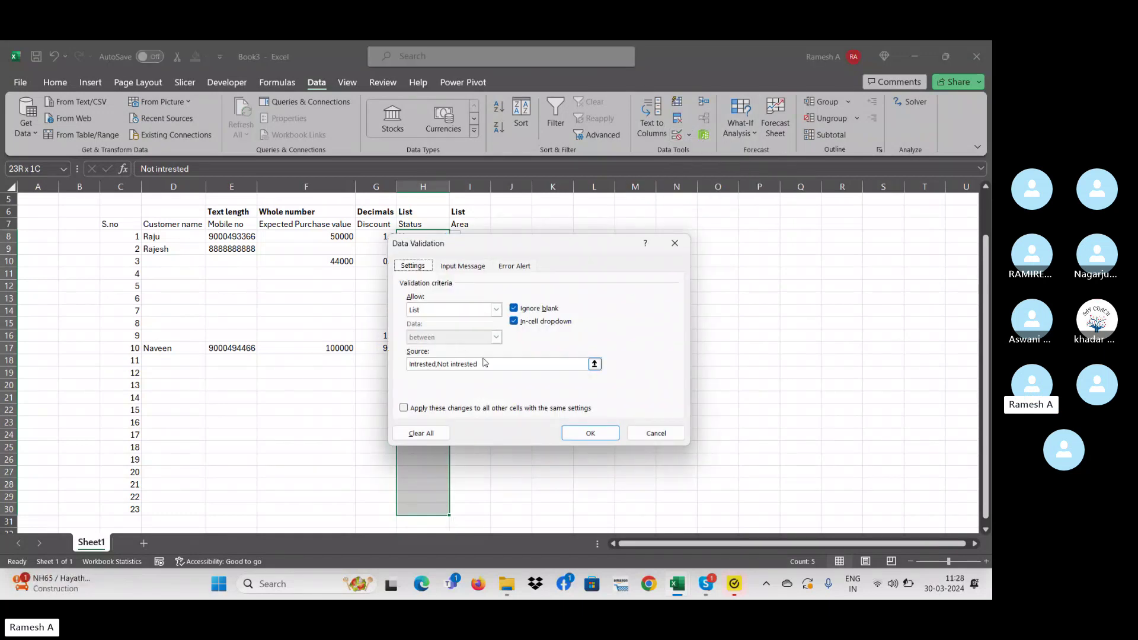
pyautogui.press('BackSpace')
pyautogui.press('BackSpace')
pyautogui.press('BackSpace')
pyautogui.press('BackSpace')
pyautogui.press('BackSpace')
pyautogui.press('BackSpace')
pyautogui.press('BackSpace')
pyautogui.press('BackSpace')
pyautogui.press('BackSpace')
pyautogui.press('BackSpace')
pyautogui.press('BackSpace')
pyautogui.press('BackSpace')
pyautogui.press('BackSpace')
pyautogui.press('BackSpace')
pyautogui.press('BackSpace')
pyautogui.press('BackSpace')
pyautogui.press('BackSpace')
pyautogui.press('BackSpace')
pyautogui.press('BackSpace')
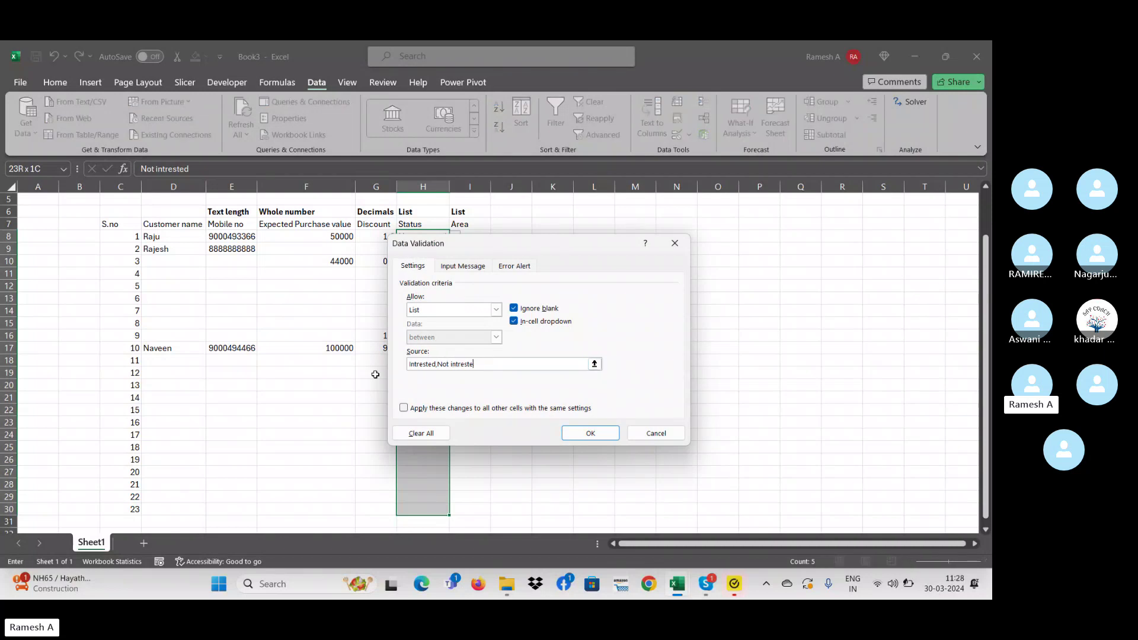
pyautogui.press('BackSpace')
pyautogui.press('BackSpace')
pyautogui.press('BackSpace')
pyautogui.press('BackSpace')
pyautogui.write('Yes,NO')
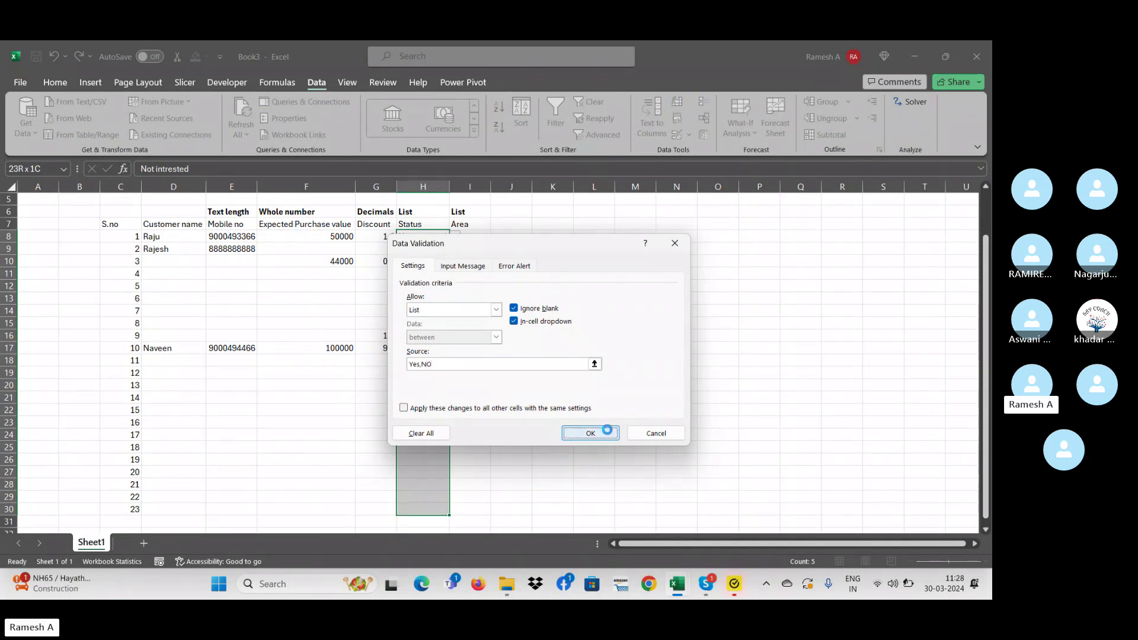
pyautogui.click(604, 432)
pyautogui.click(418, 224)
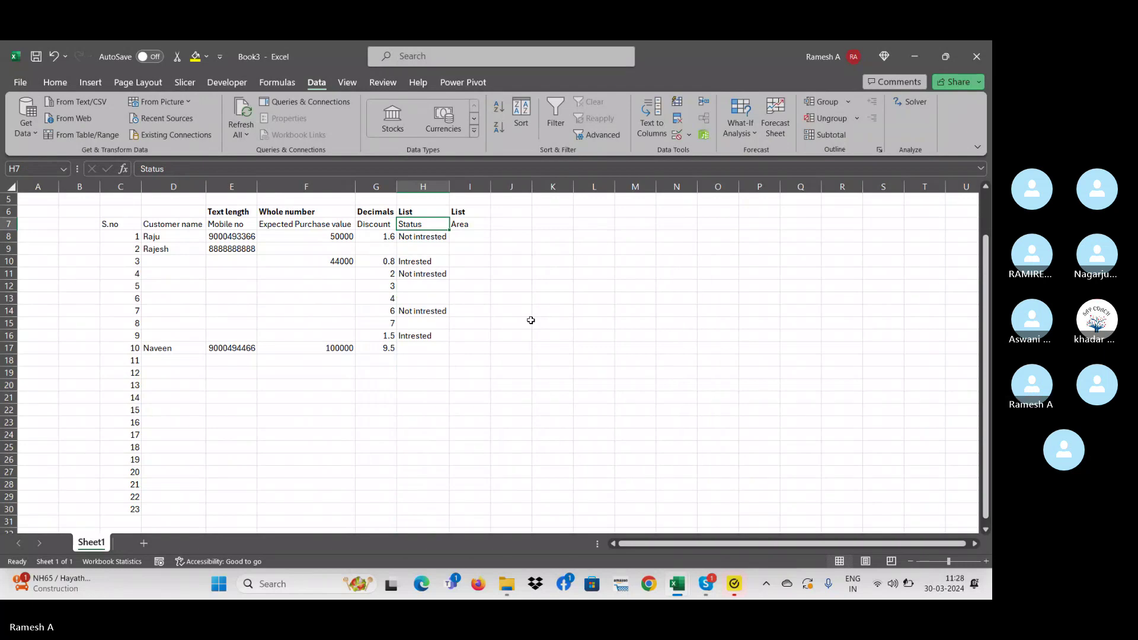
pyautogui.write('Re')
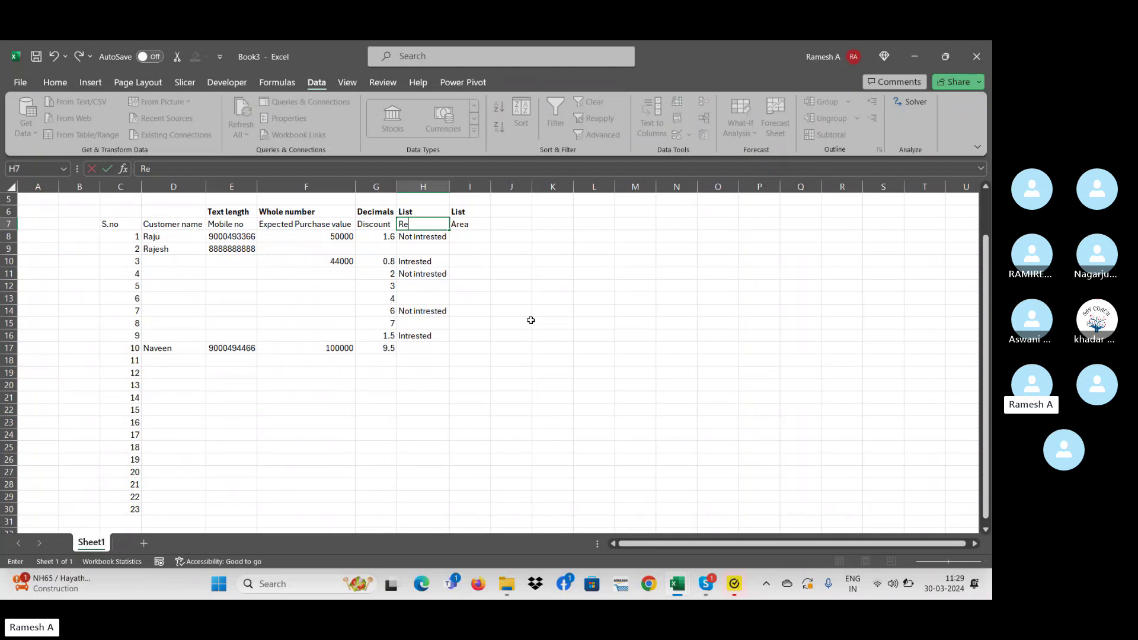
# - Finish the H7 heading as 'Ready to purchase' and clear the old status entries below it
pyautogui.write('ady to purchase')
pyautogui.press('Return')
pyautogui.hotkey('shift', 'Down')
pyautogui.hotkey('shift', 'Down')
pyautogui.hotkey('shift', 'Down')
pyautogui.hotkey('shift', 'Down')
pyautogui.hotkey('shift', 'Down')
pyautogui.hotkey('shift', 'Down')
pyautogui.hotkey('shift', 'Down')
pyautogui.hotkey('shift', 'Down')
pyautogui.hotkey('shift', 'Down')
pyautogui.hotkey('shift', 'Down')
pyautogui.hotkey('shift', 'Down')
pyautogui.hotkey('shift', 'Down')
pyautogui.hotkey('shift', 'Down')
pyautogui.hotkey('shift', 'Down')
pyautogui.press('Delete')
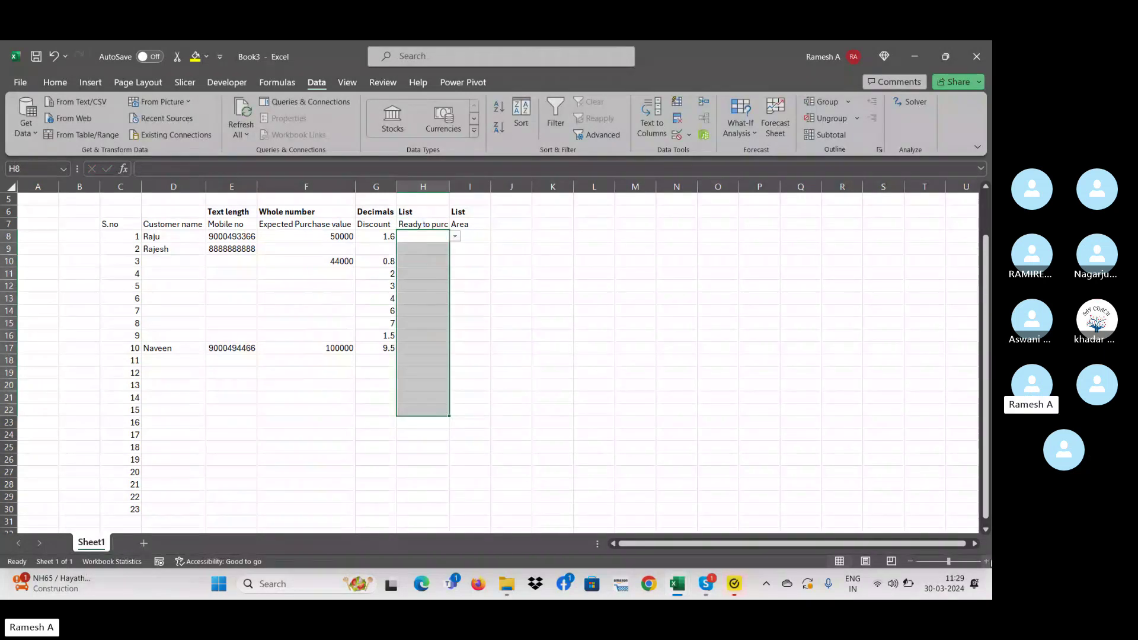
# - Enlarge the sheet view and check the new Yes/NO dropdown in H8
pyautogui.click(986, 561)
pyautogui.click(986, 561)
pyautogui.click(806, 428)
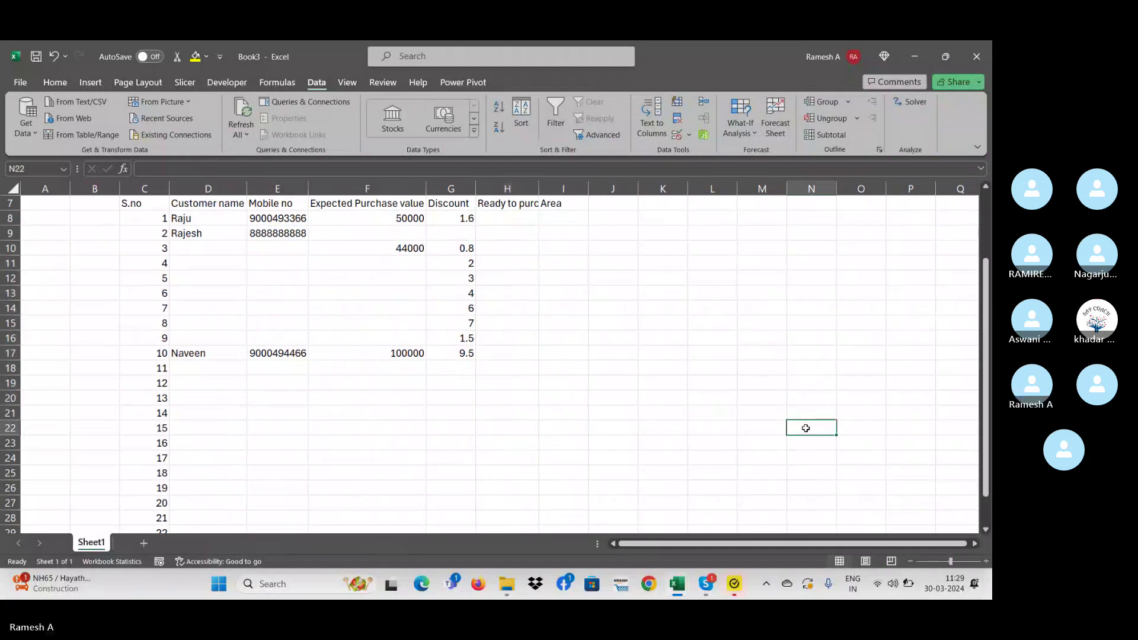
pyautogui.hotkey('ctrl', 'Up')
pyautogui.press('Left')
pyautogui.press('Left')
pyautogui.press('Left')
pyautogui.press('Left')
pyautogui.press('Left')
pyautogui.press('Left')
pyautogui.press('Left')
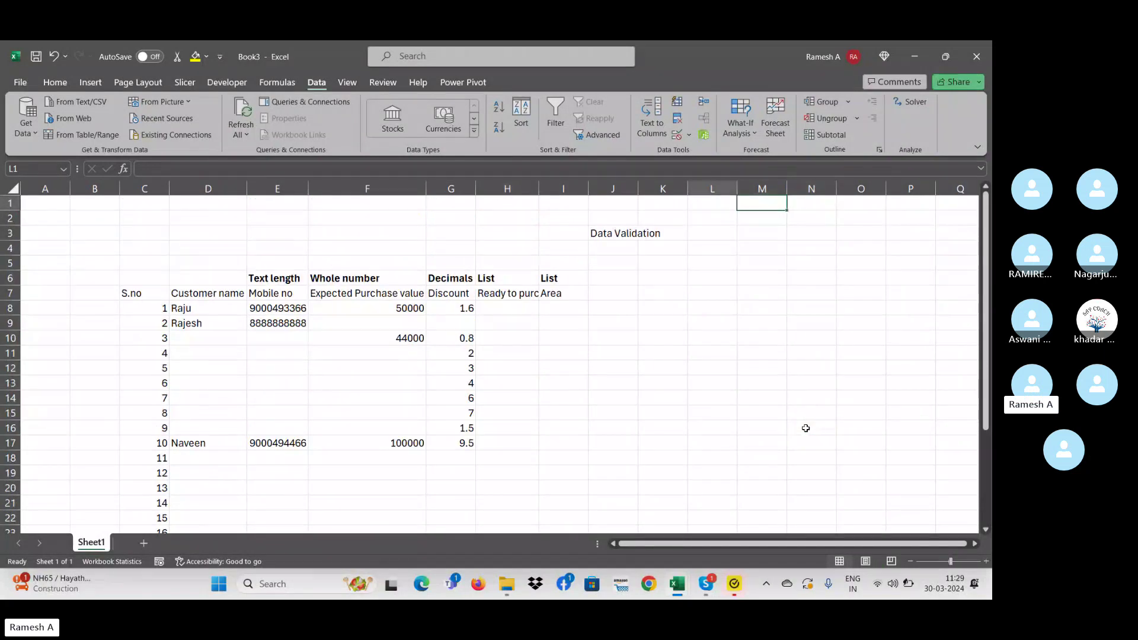
pyautogui.press('Down')
pyautogui.press('Down')
pyautogui.press('Down')
pyautogui.press('Down')
pyautogui.press('Down')
pyautogui.press('Down')
pyautogui.press('Down')
pyautogui.press('Down')
pyautogui.press('Down')
pyautogui.press('Up')
pyautogui.press('Up')
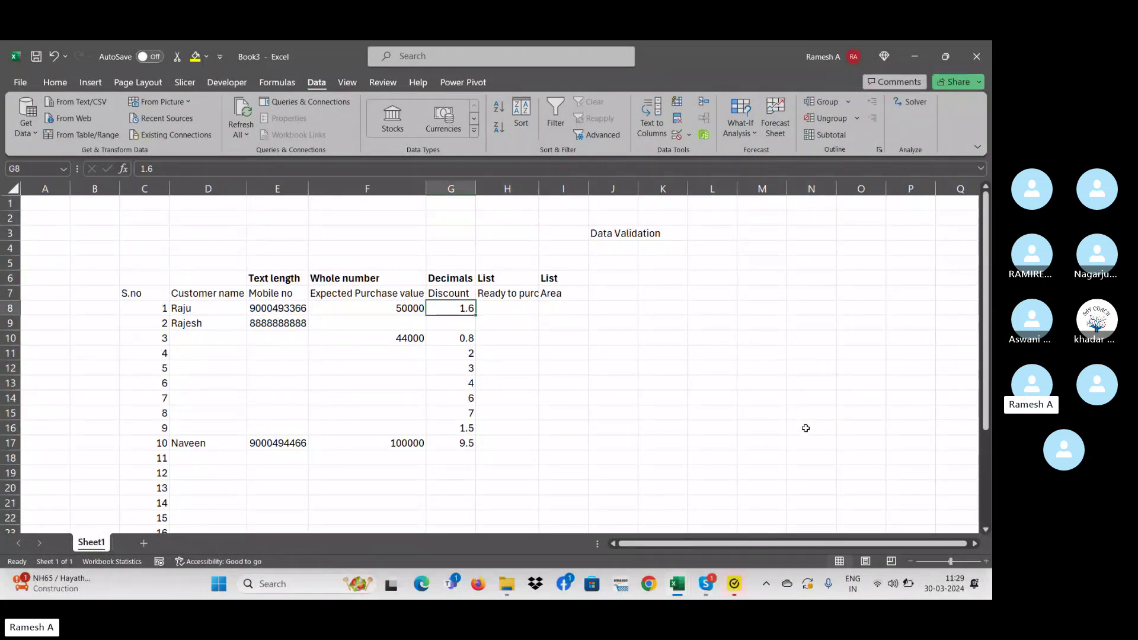
pyautogui.press('Up')
pyautogui.press('Right')
# - Discard a typed N and choose Yes for H8 from its dropdown
pyautogui.press('Down')
pyautogui.hotkey('alt', 'Down')
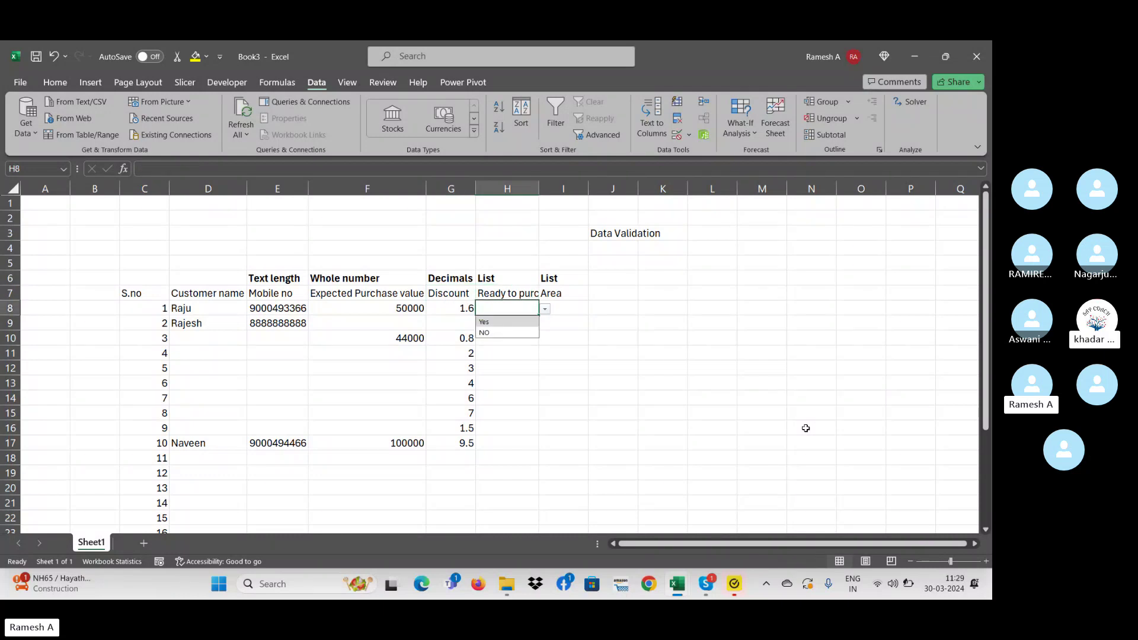
pyautogui.press('Escape')
pyautogui.press('Down')
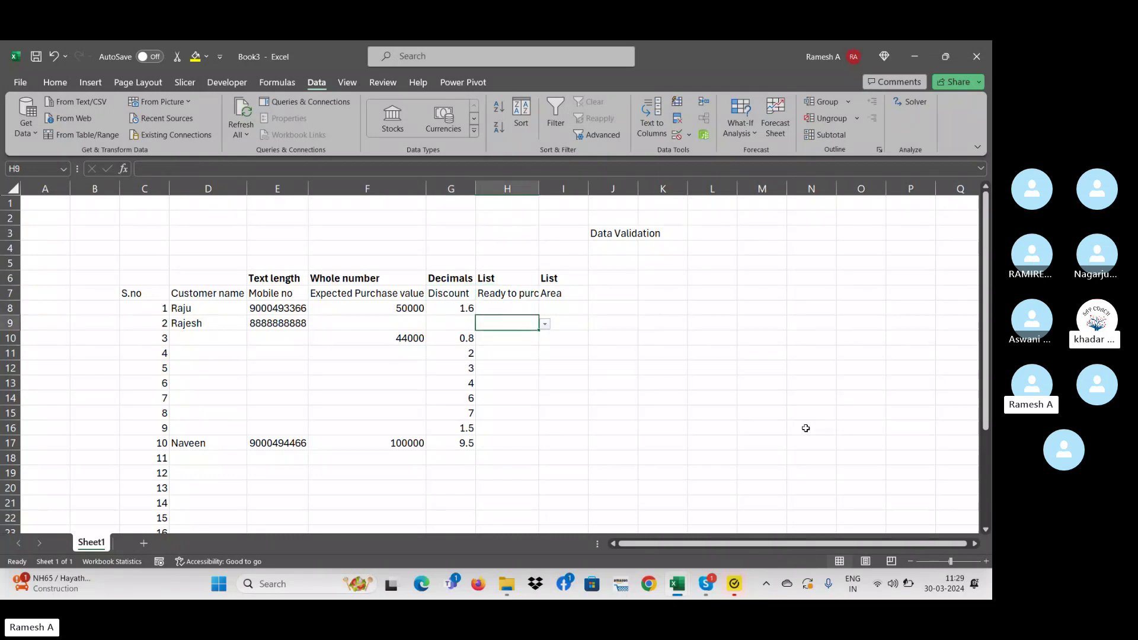
pyautogui.write('No')
pyautogui.press('Escape')
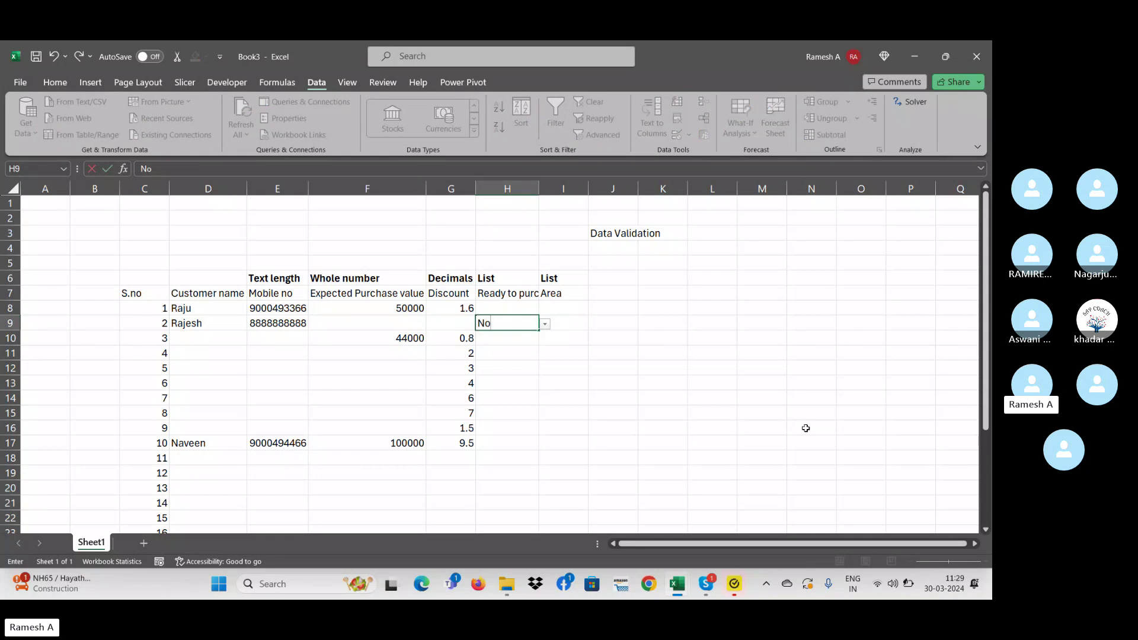
pyautogui.press('Up')
pyautogui.hotkey('alt', 'Down')
pyautogui.press('Up')
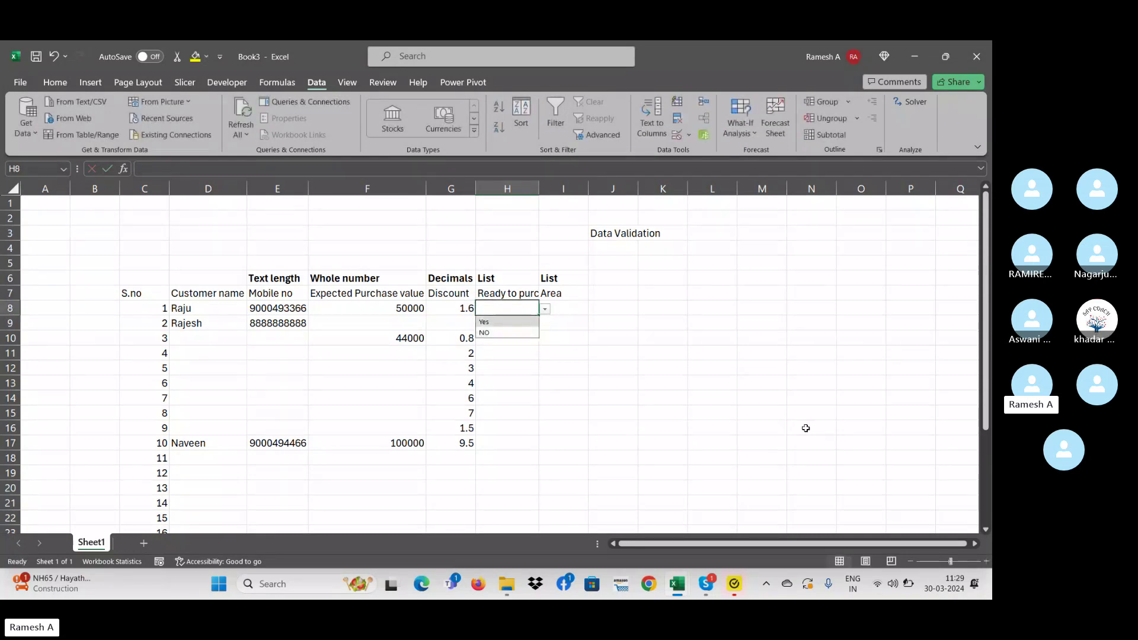
pyautogui.press('Return')
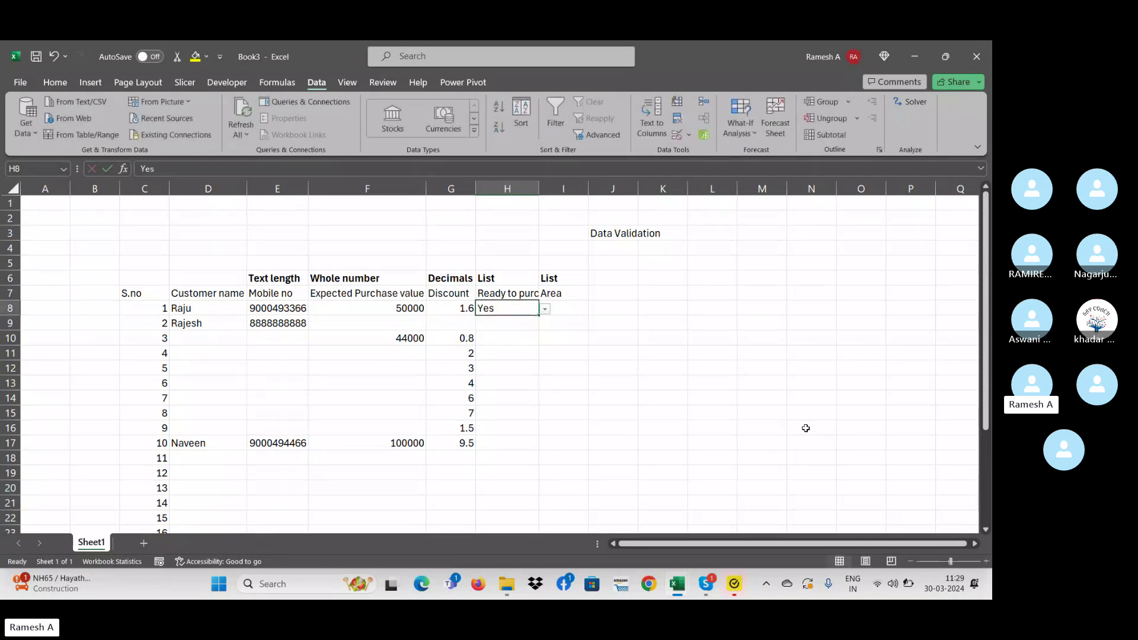
pyautogui.press('Down')
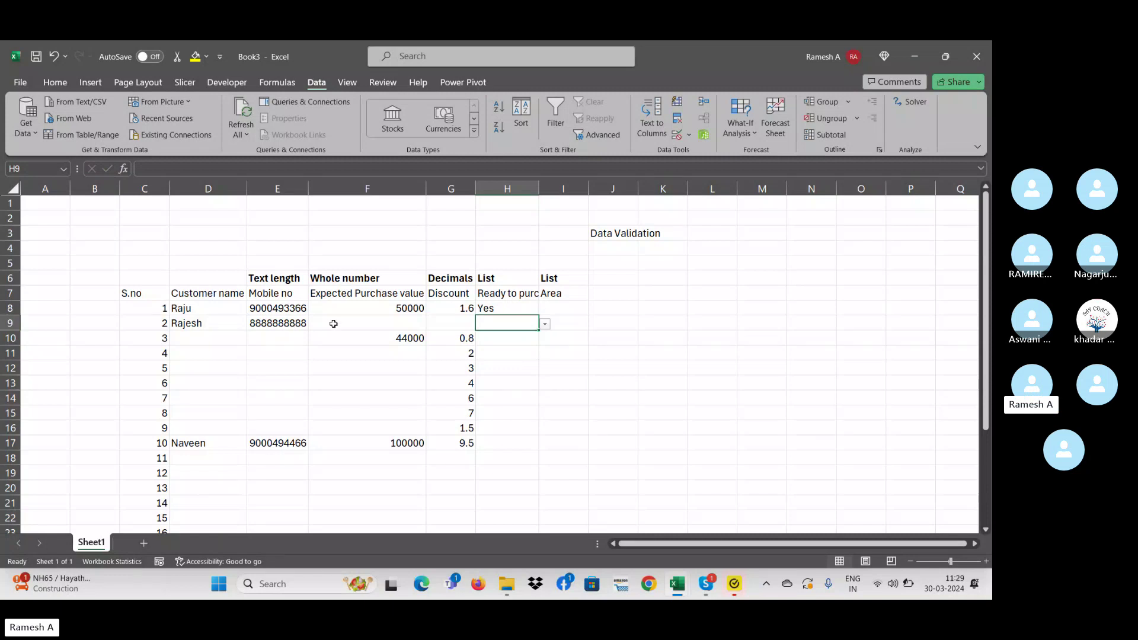
# - Choose NO for H9 from its dropdown, then move to I8 under Area
pyautogui.click(334, 323)
pyautogui.click(454, 320)
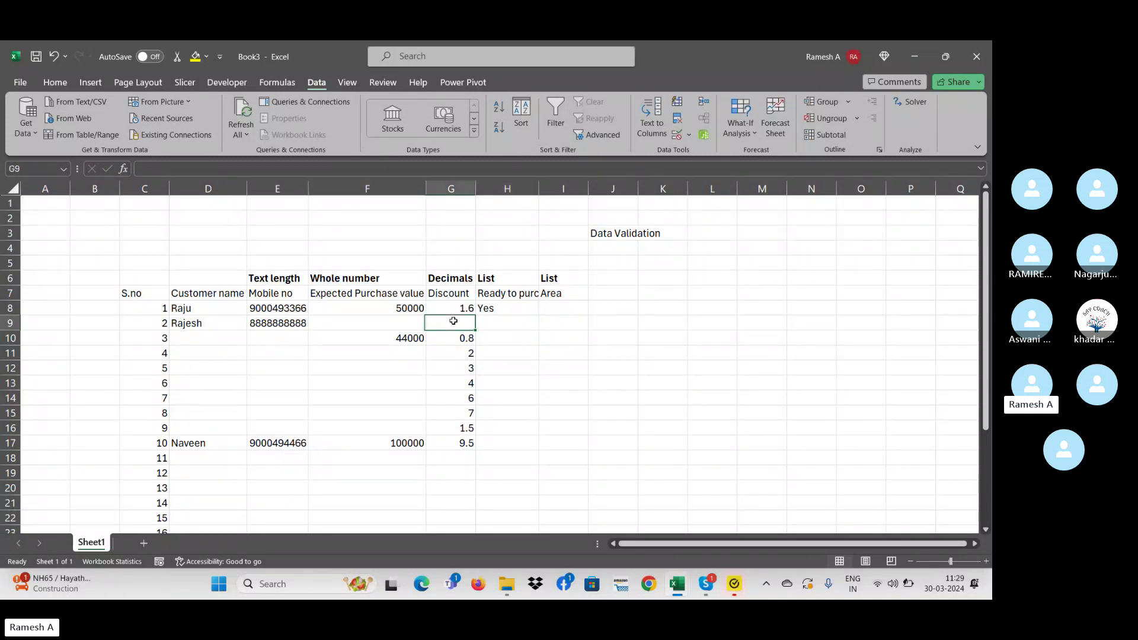
pyautogui.click(508, 324)
pyautogui.hotkey('alt', 'Down')
pyautogui.press('Down')
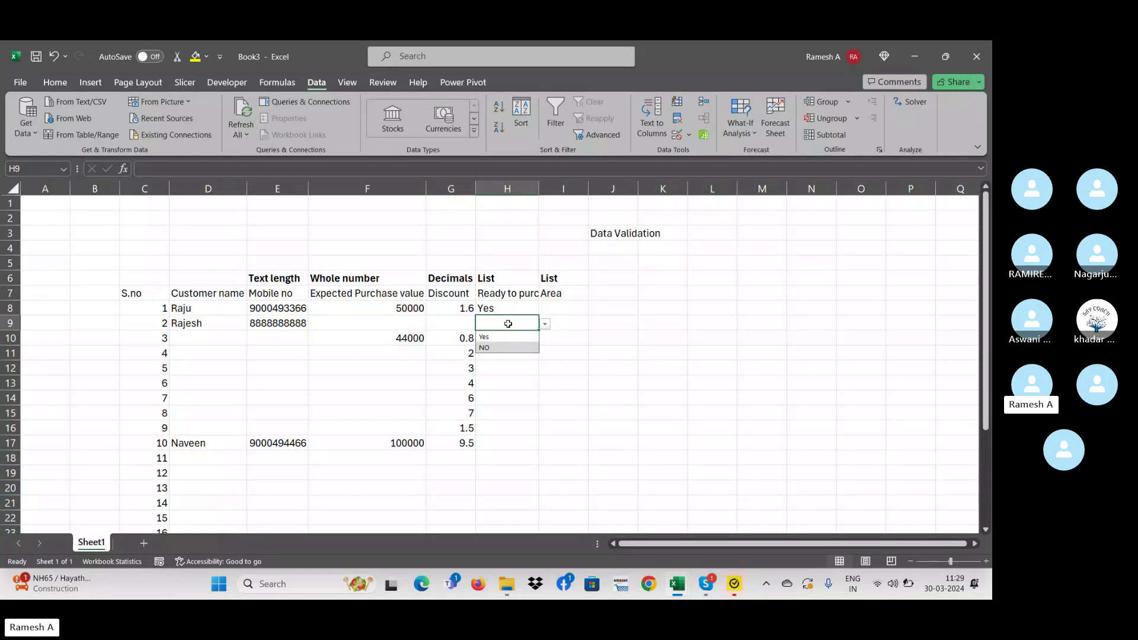
pyautogui.press('Return')
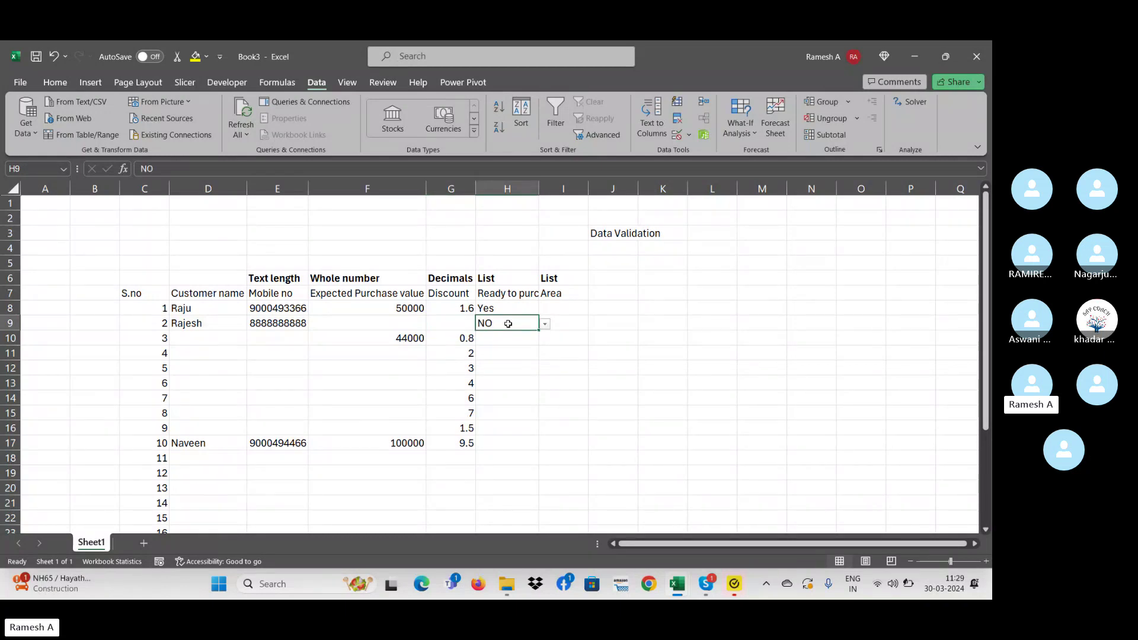
pyautogui.press('Return')
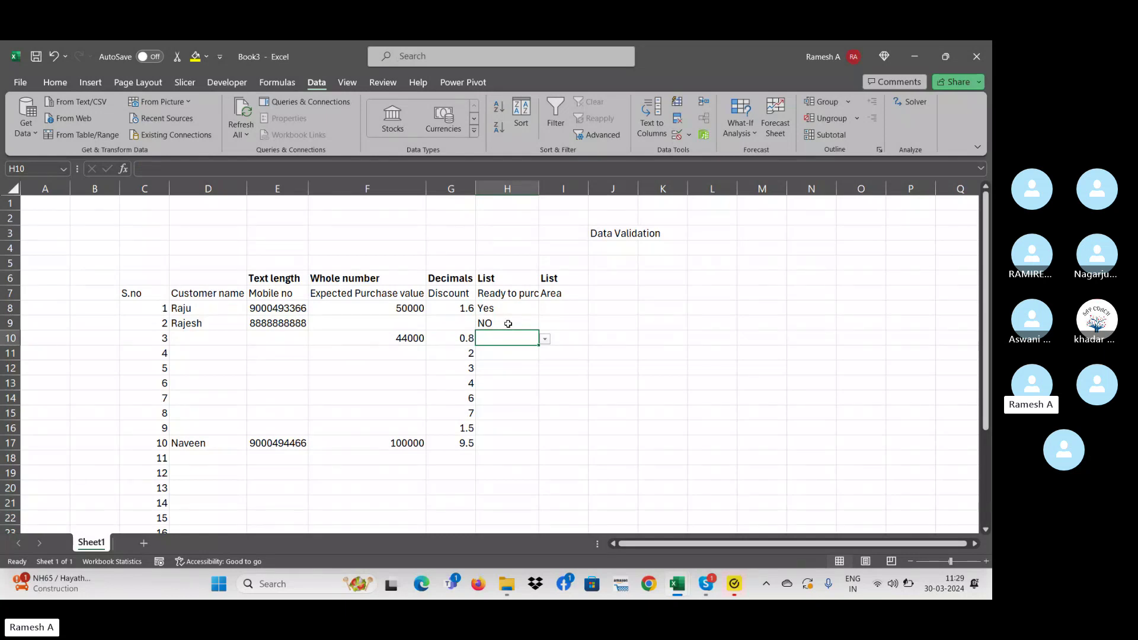
pyautogui.press('Down')
pyautogui.press('Down')
pyautogui.press('Down')
pyautogui.press('Down')
pyautogui.press('Down')
pyautogui.press('Down')
pyautogui.press('Down')
pyautogui.press('Down')
pyautogui.press('Down')
pyautogui.press('Down')
pyautogui.press('Down')
pyautogui.press('Down')
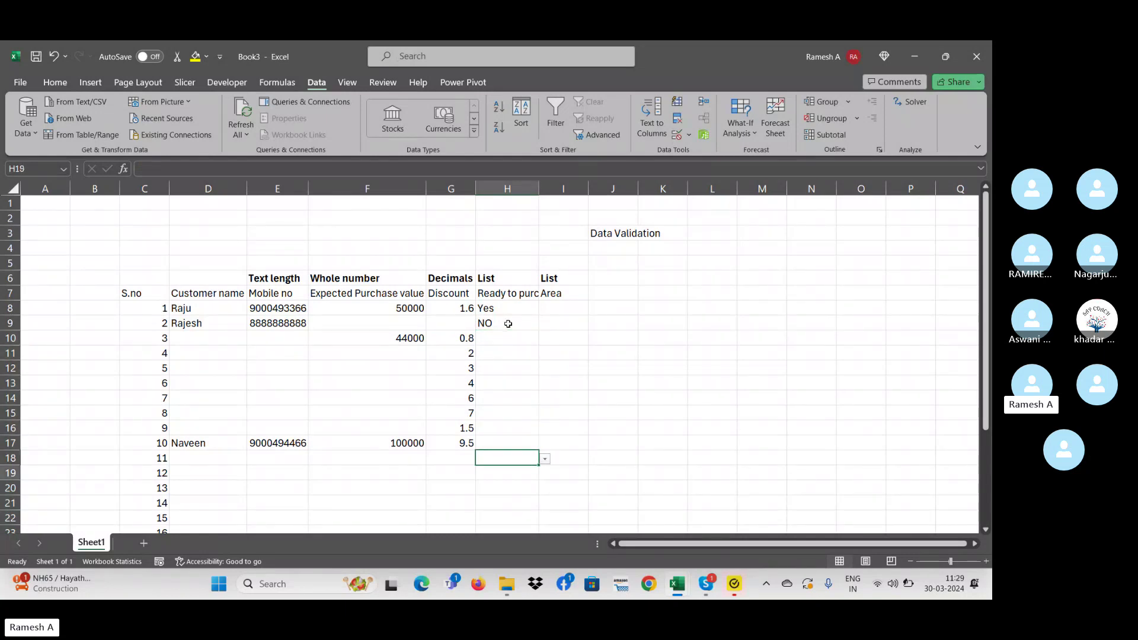
pyautogui.press('Up')
pyautogui.press('Up')
pyautogui.press('Up')
pyautogui.press('Up')
pyautogui.press('Up')
pyautogui.press('Up')
pyautogui.press('Up')
pyautogui.press('Up')
pyautogui.press('Up')
pyautogui.press('Up')
pyautogui.press('Up')
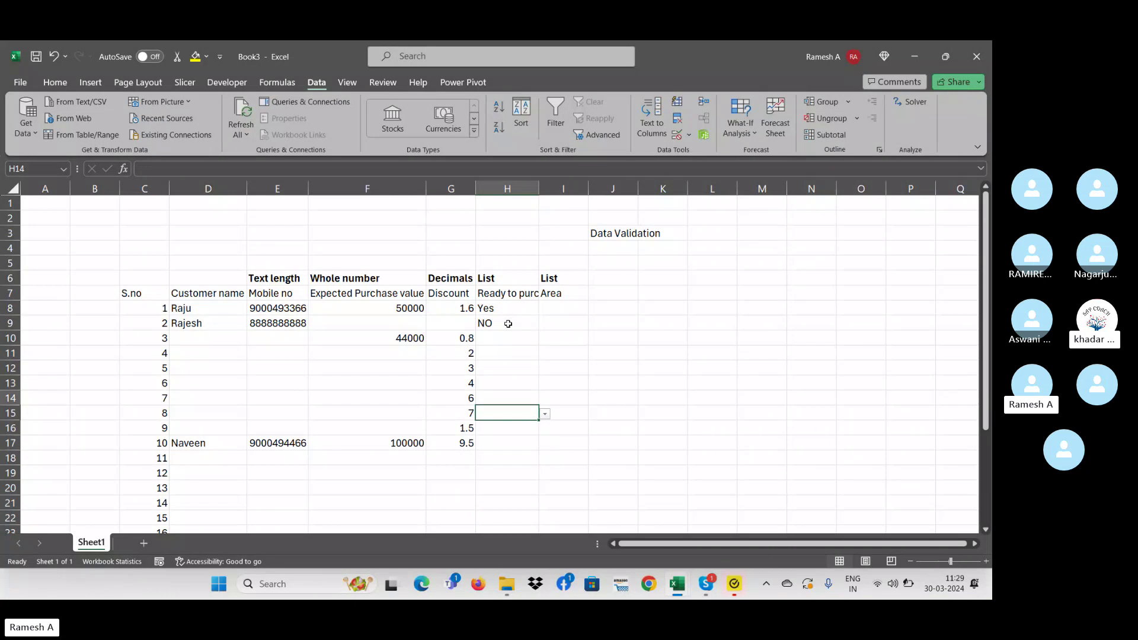
pyautogui.press('Up')
pyautogui.press('Up')
pyautogui.press('Up')
pyautogui.press('Right')
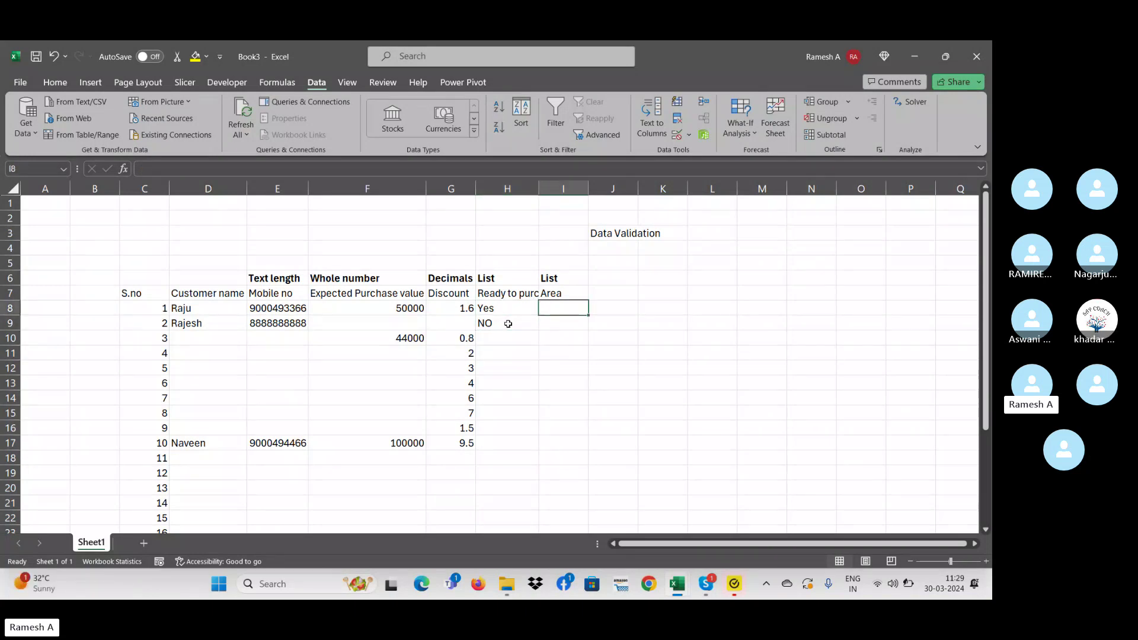
# - Autofit and drag column I wider, cancelling the trial Hyd and Hyde entries in I8
pyautogui.doubleClick(589, 189)
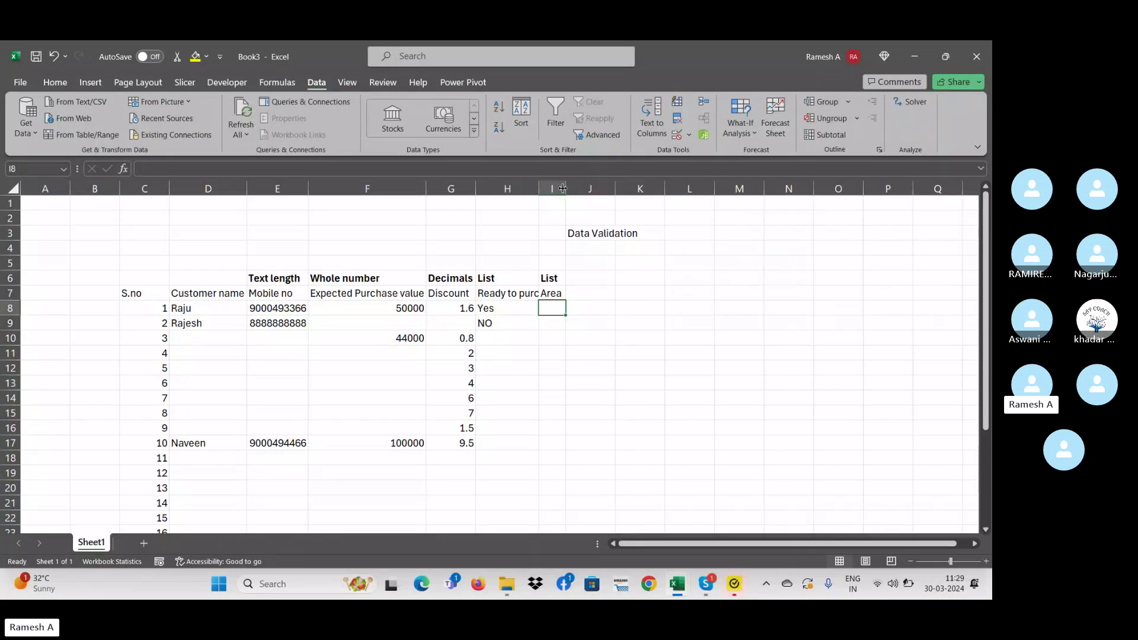
pyautogui.moveTo(563, 188); pyautogui.dragTo(616, 188)
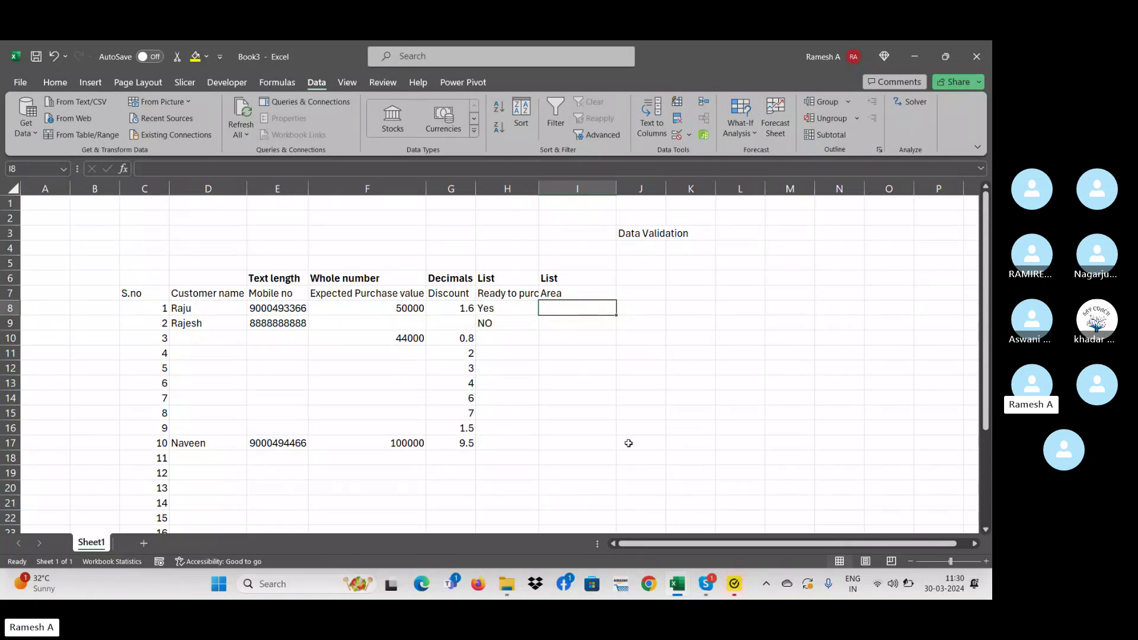
pyautogui.write('Hyd')
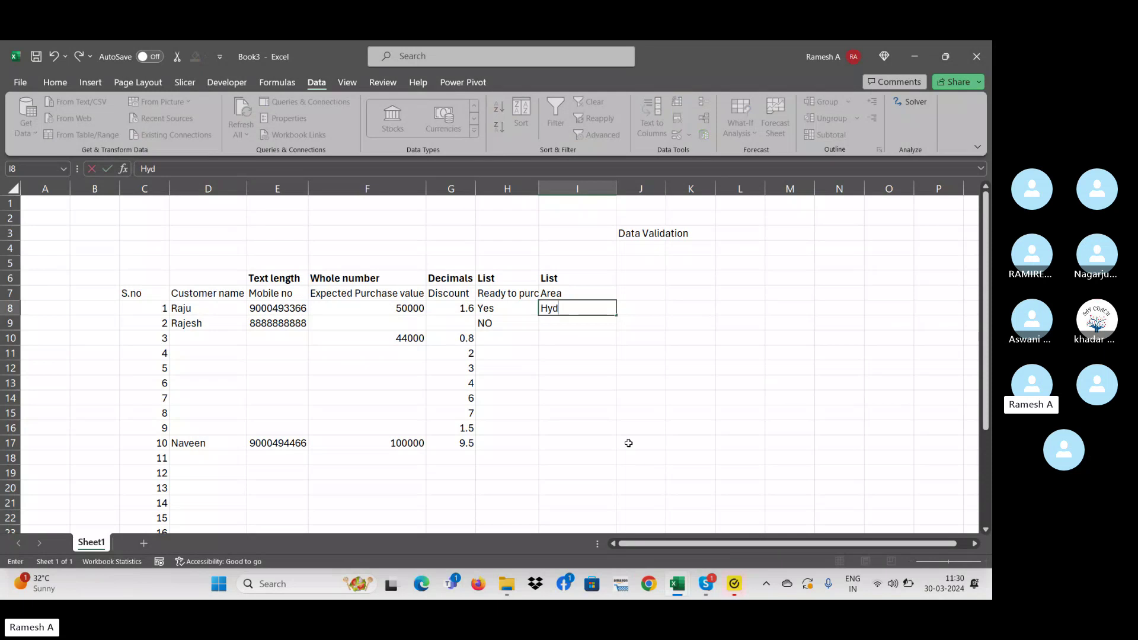
pyautogui.press('Escape')
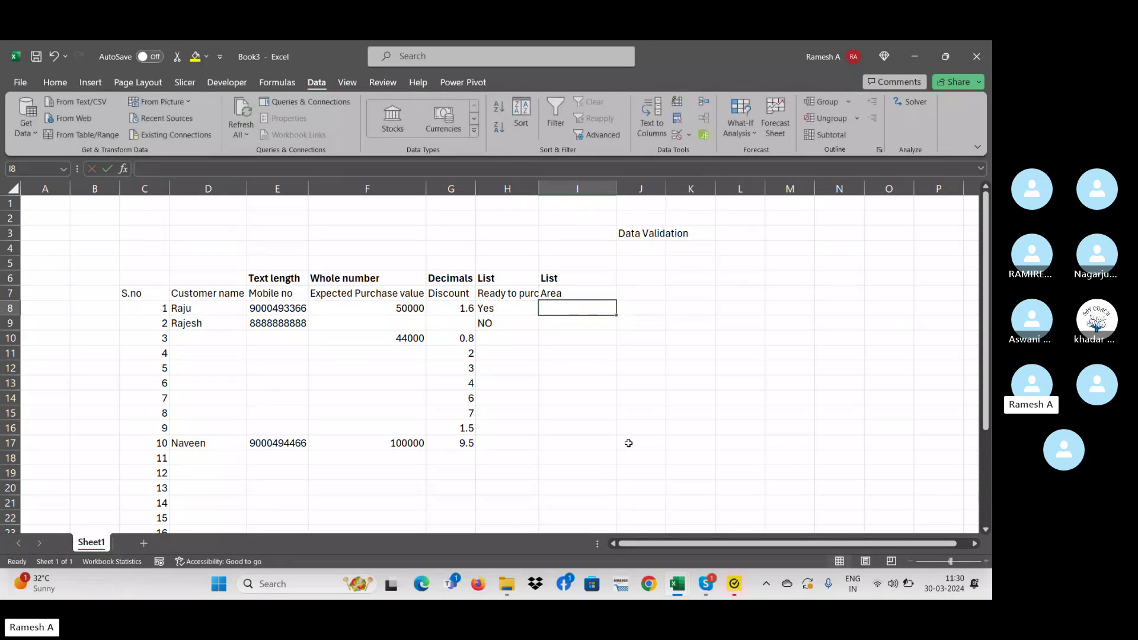
pyautogui.write('Hyde')
pyautogui.press('Escape')
# - Enter Hyderabad, Warangal and Nalgonda in N7:N9, correcting Nalgond to Nalgonda
pyautogui.click(845, 294)
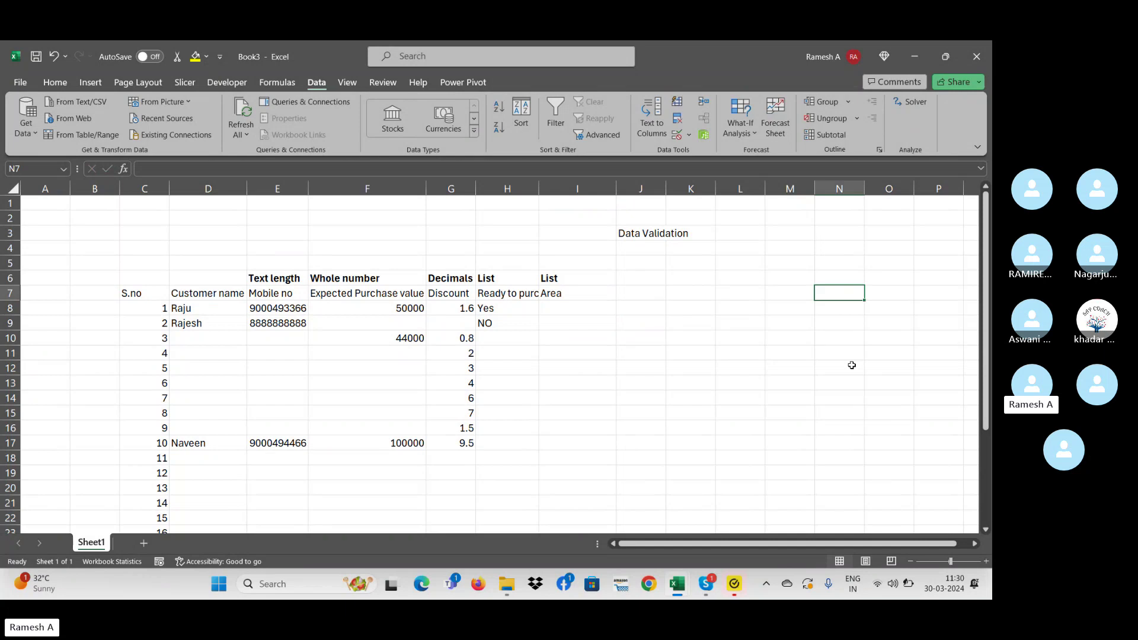
pyautogui.write('Hyderabad')
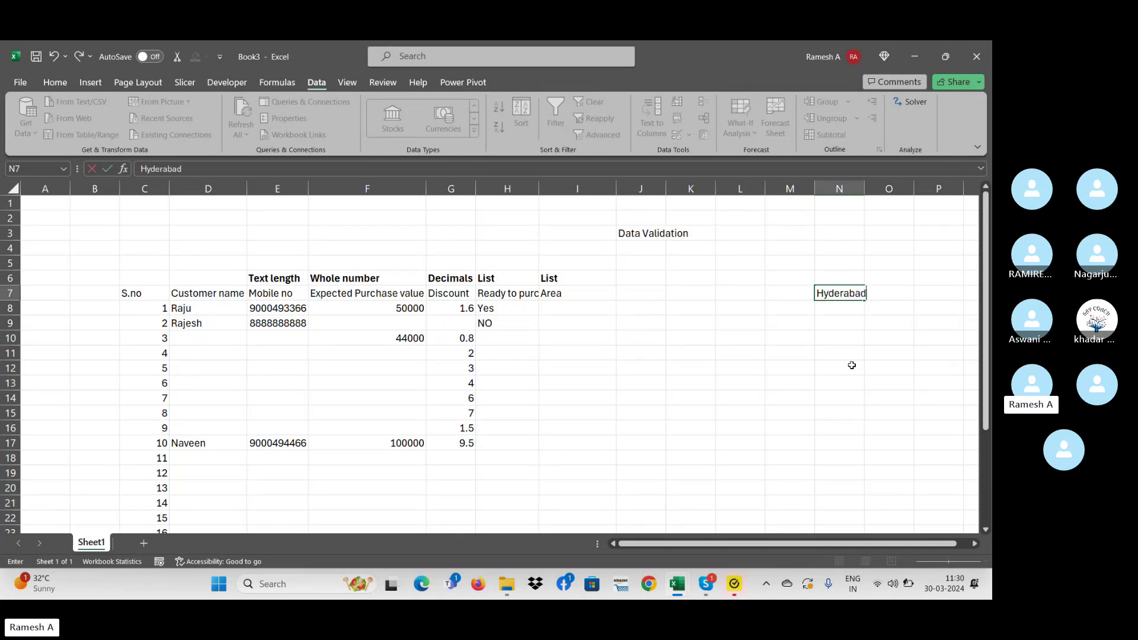
pyautogui.press('Return')
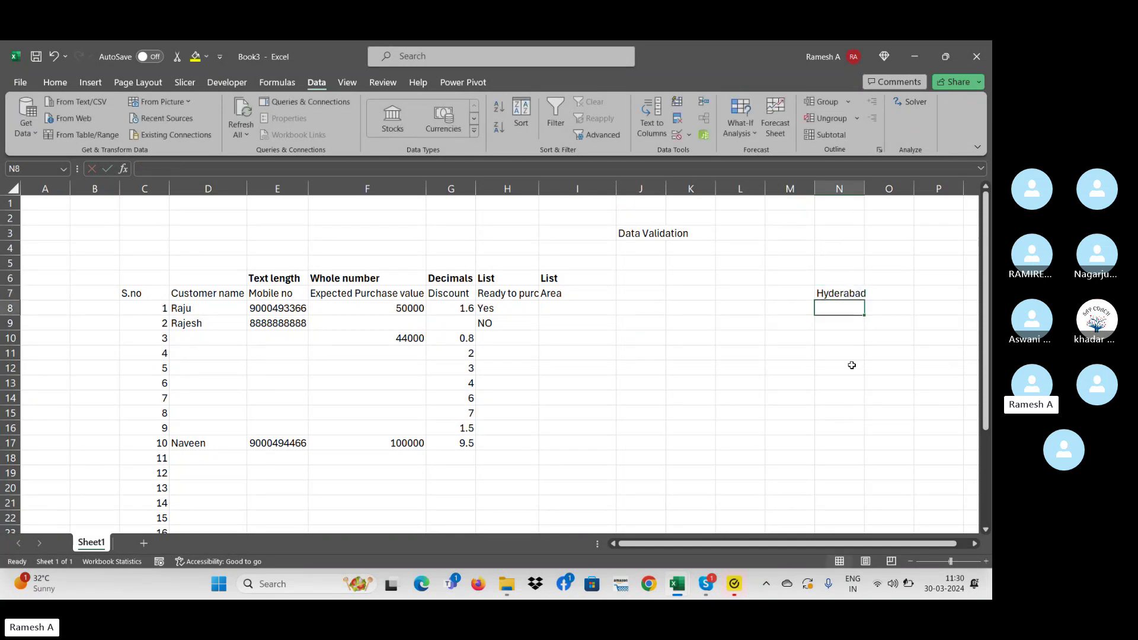
pyautogui.write('Warangal')
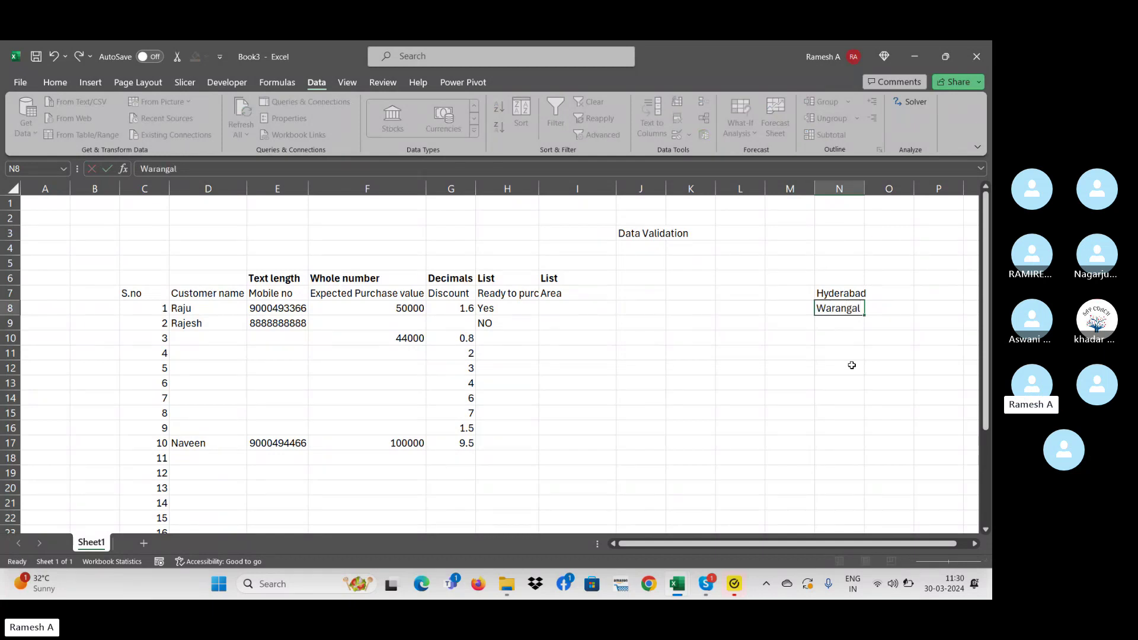
pyautogui.press('Return')
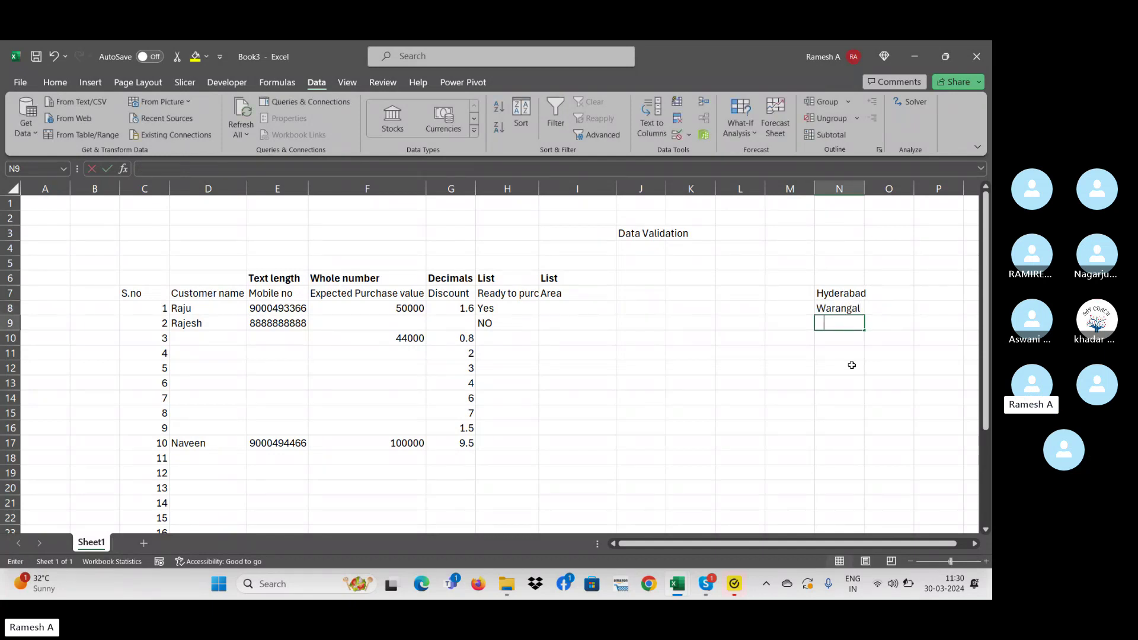
pyautogui.write('Nalgo')
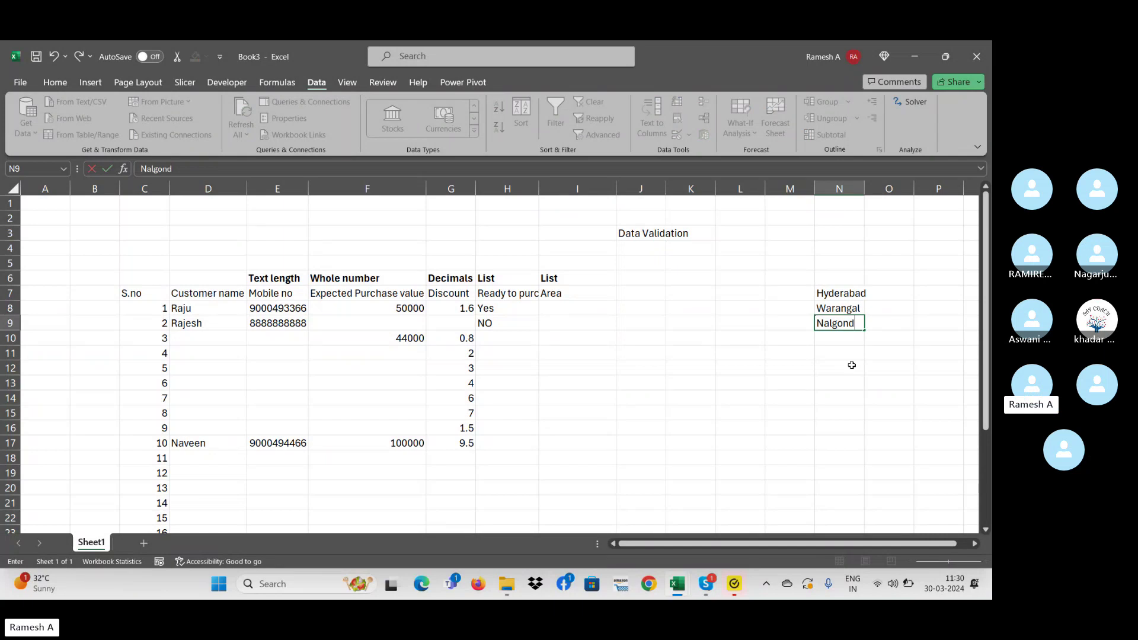
pyautogui.write('nd')
pyautogui.press('Return')
pyautogui.press('Up')
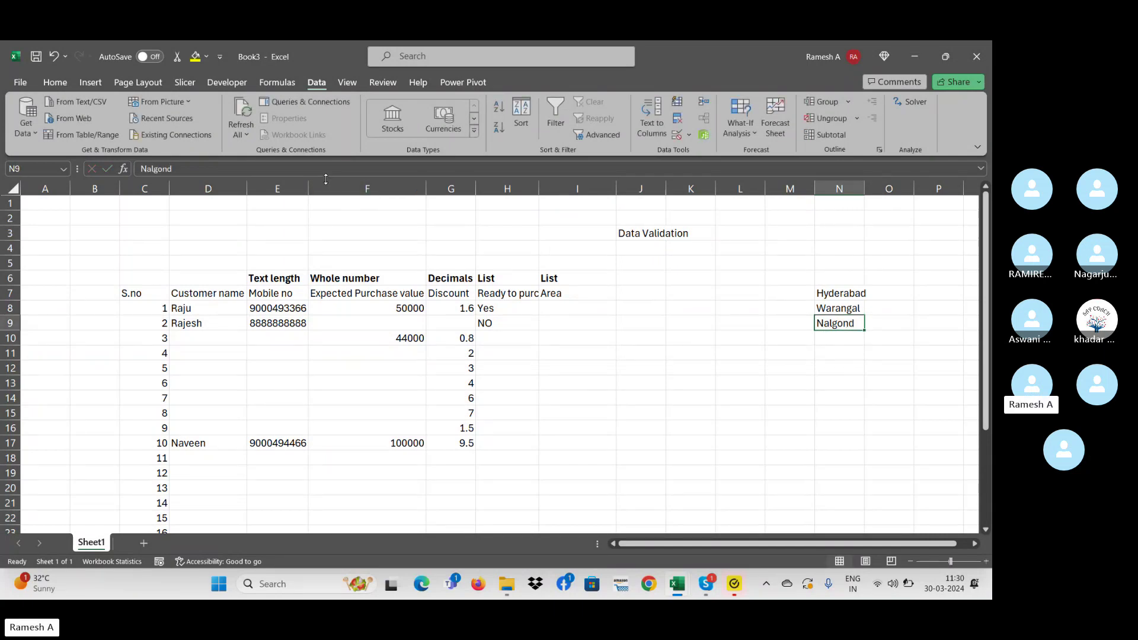
pyautogui.click(309, 170)
pyautogui.write('a')
pyautogui.press('Return')
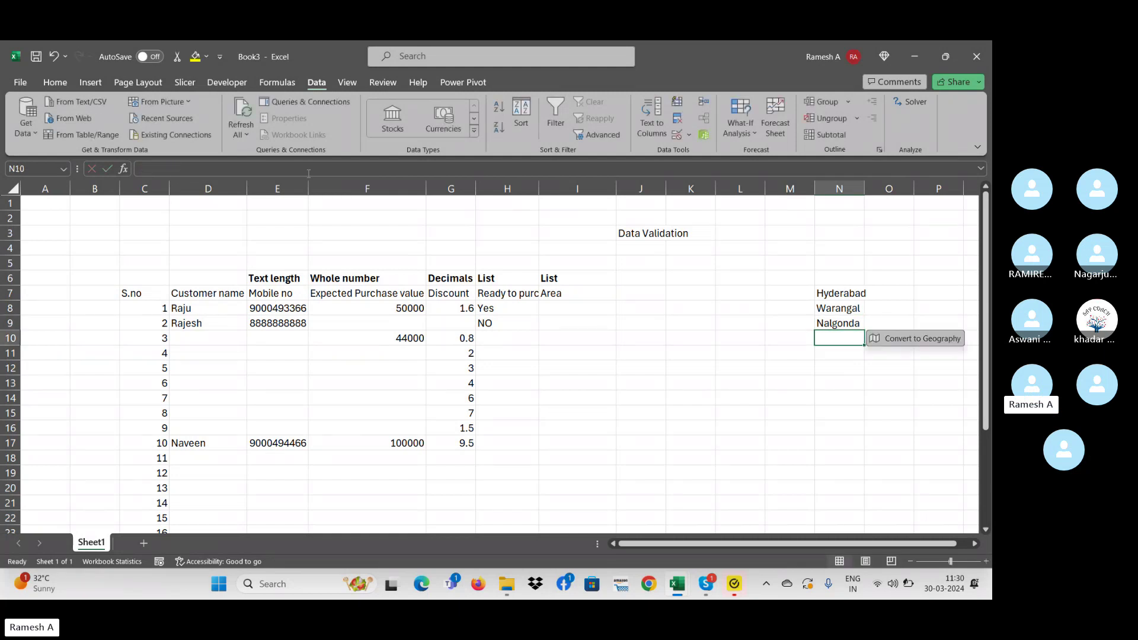
# - Add Vizag in N10, select the city names, then return to I8
pyautogui.press('Up')
pyautogui.press('Up')
pyautogui.press('Up')
pyautogui.press('Up')
pyautogui.press('Down')
pyautogui.press('Down')
pyautogui.press('Down')
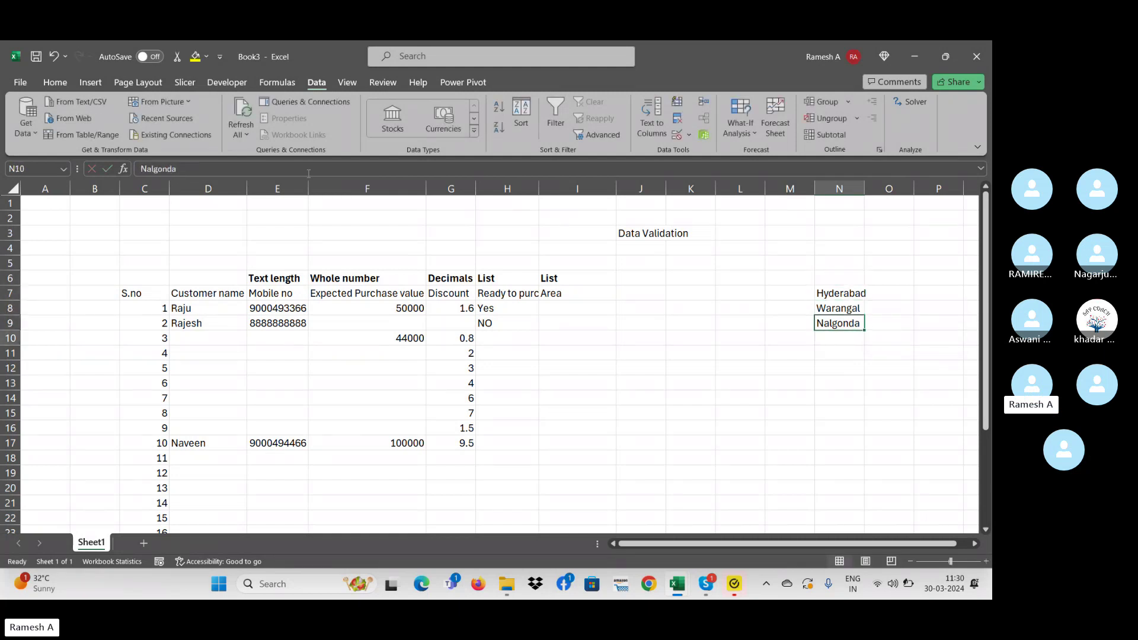
pyautogui.press('Down')
pyautogui.write('Vizag')
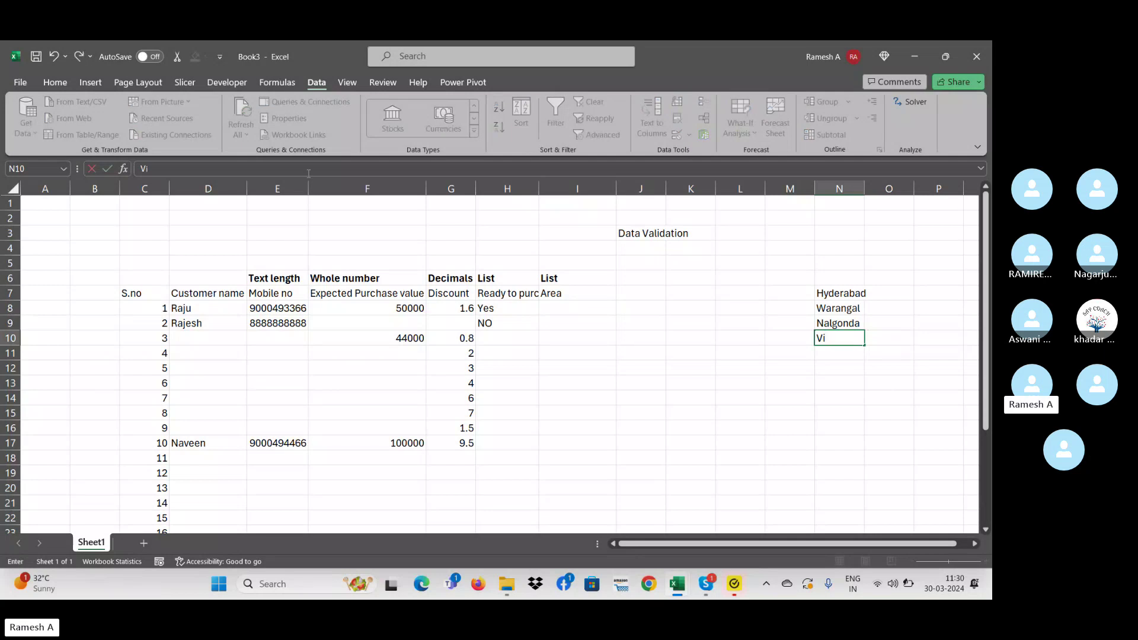
pyautogui.press('Return')
pyautogui.press('Up')
pyautogui.press('Up')
pyautogui.press('Up')
pyautogui.press('Up')
pyautogui.press('Up')
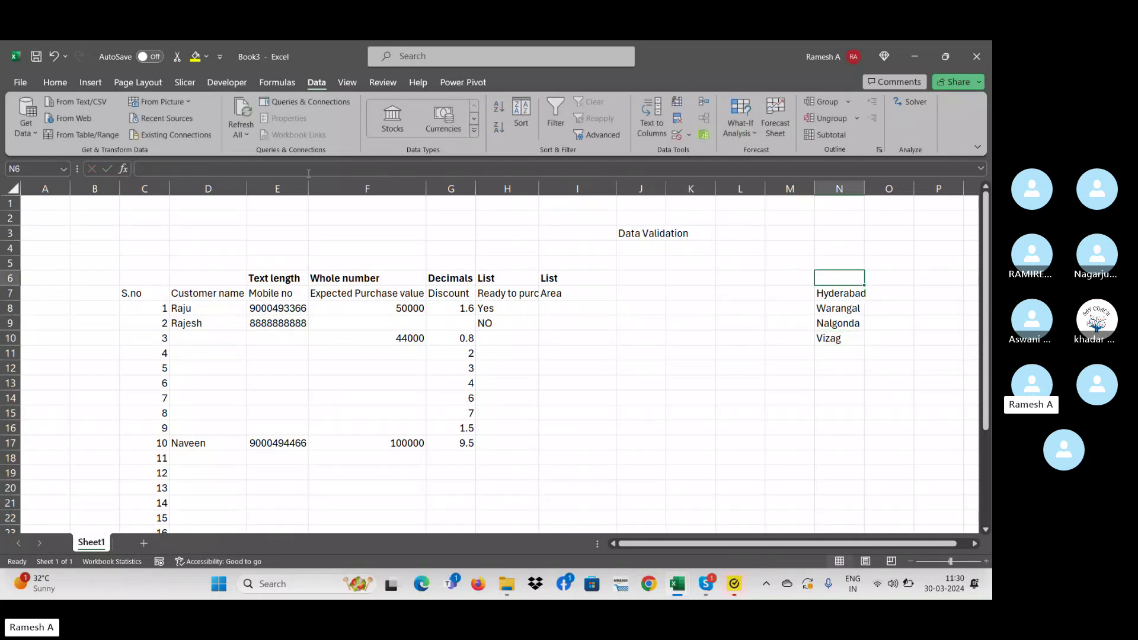
pyautogui.press('Down')
pyautogui.hotkey('shift', 'Down')
pyautogui.hotkey('shift', 'Down')
pyautogui.hotkey('shift', 'Down')
pyautogui.hotkey('shift', 'Down')
pyautogui.hotkey('shift', 'Down')
pyautogui.hotkey('shift', 'Down')
pyautogui.hotkey('shift', 'Down')
pyautogui.hotkey('shift', 'Down')
pyautogui.hotkey('shift', 'Down')
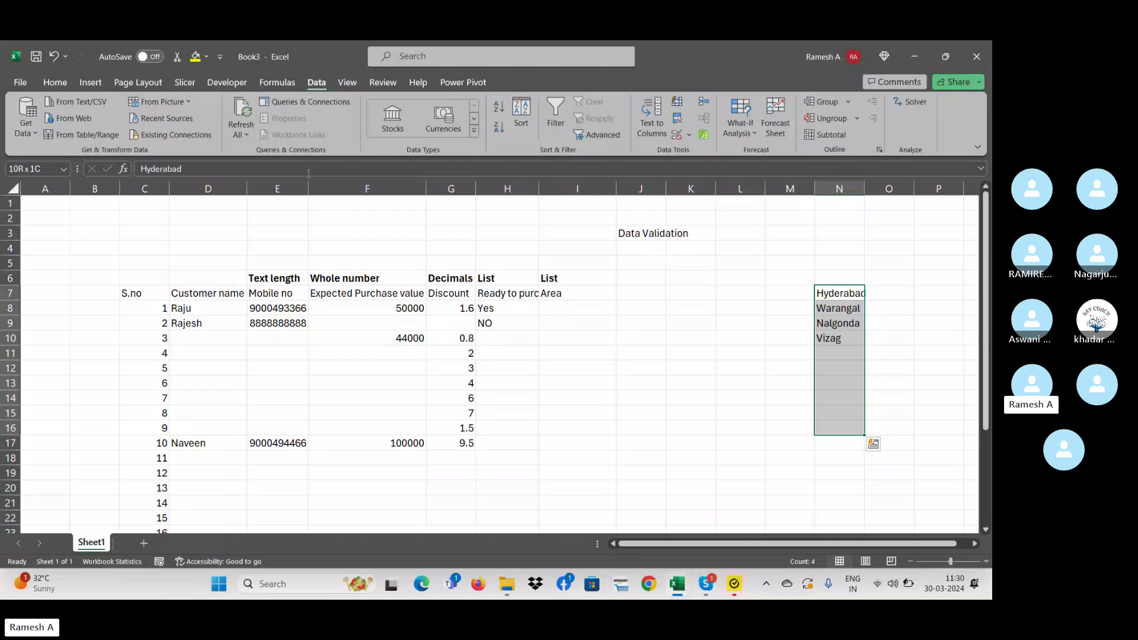
pyautogui.click(571, 308)
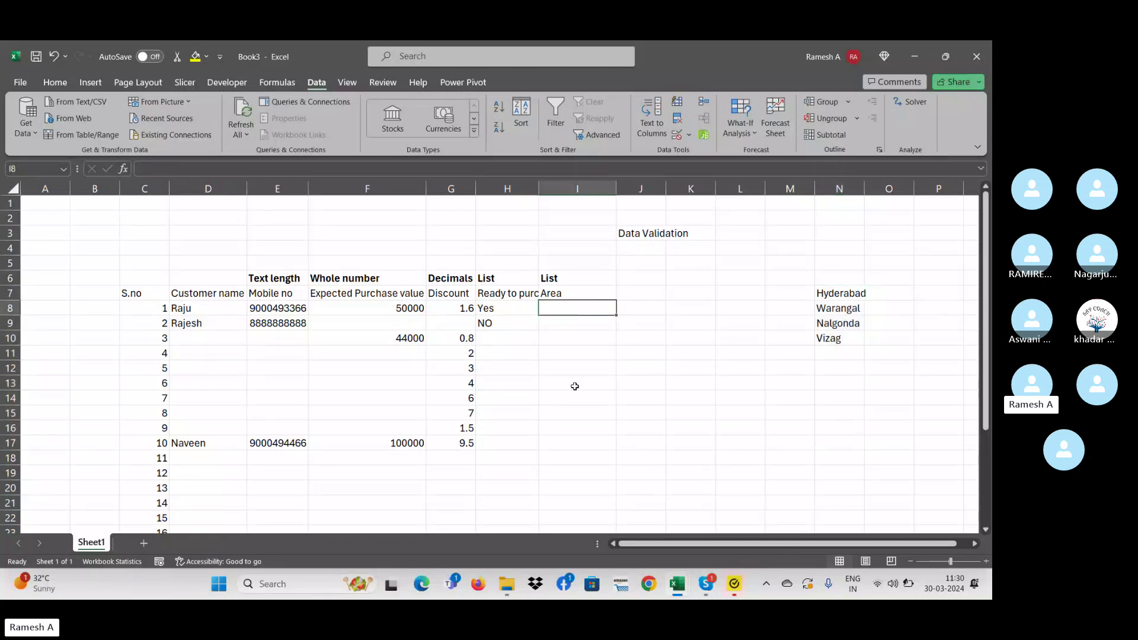
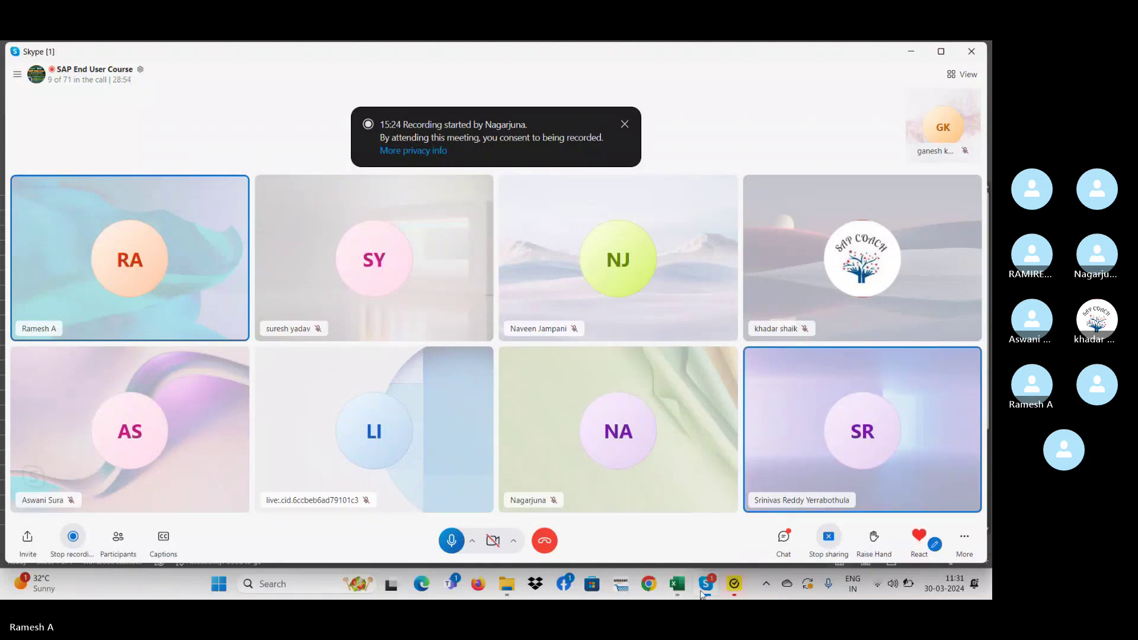
# - Switch from the Skype call to the Book3 Excel workbook and focus its practice worksheet
pyautogui.moveTo(690, 582)
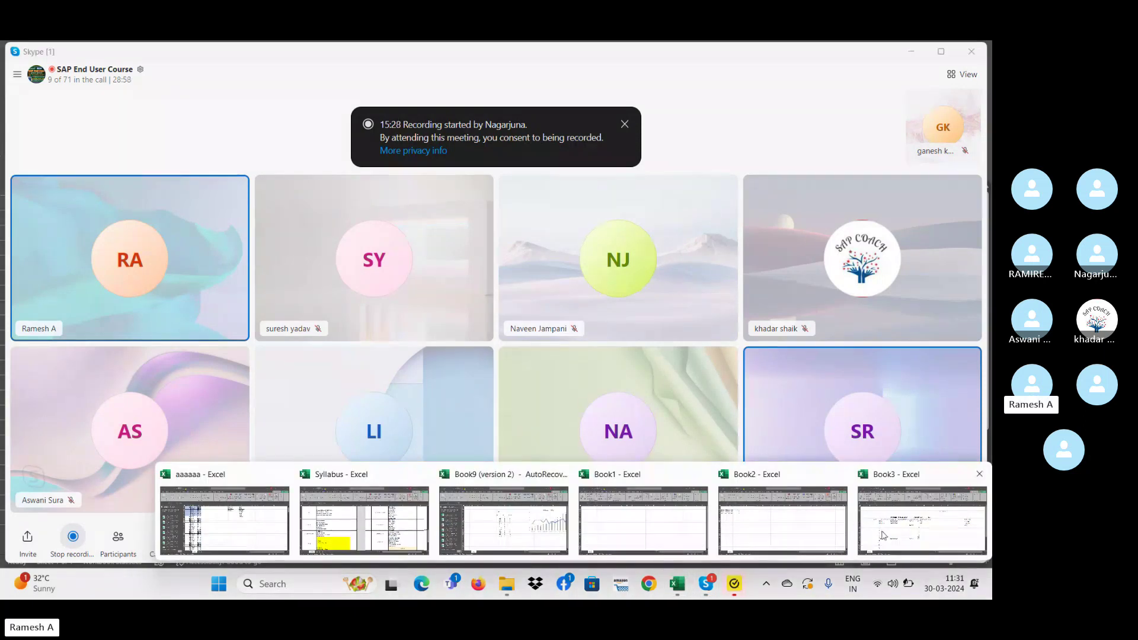
pyautogui.click(883, 533)
pyautogui.click(378, 378)
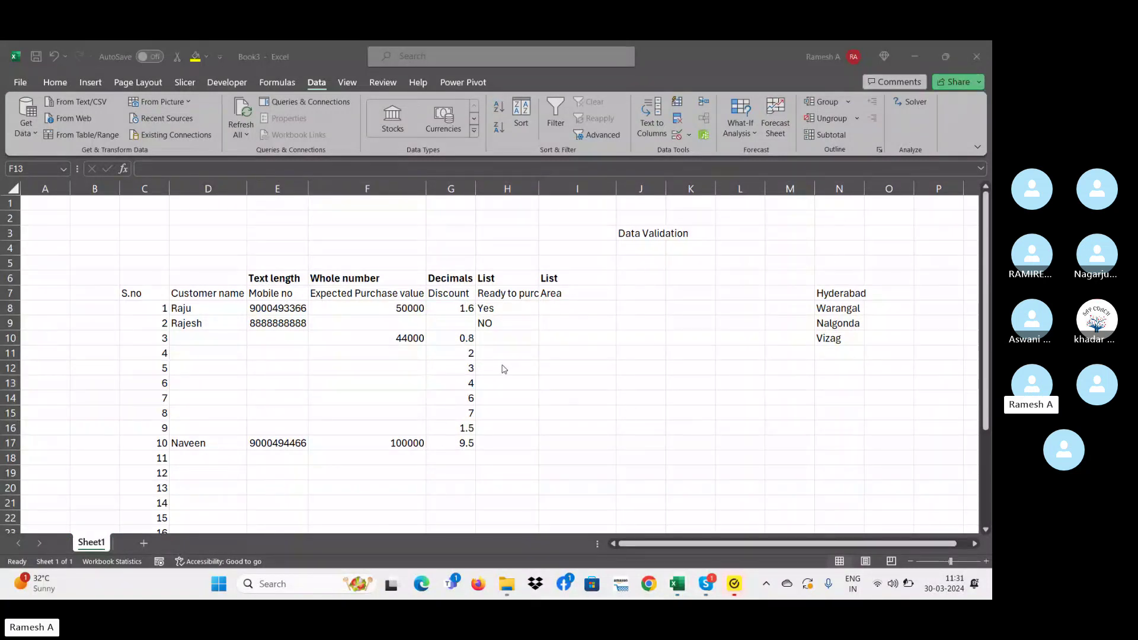
pyautogui.click(517, 399)
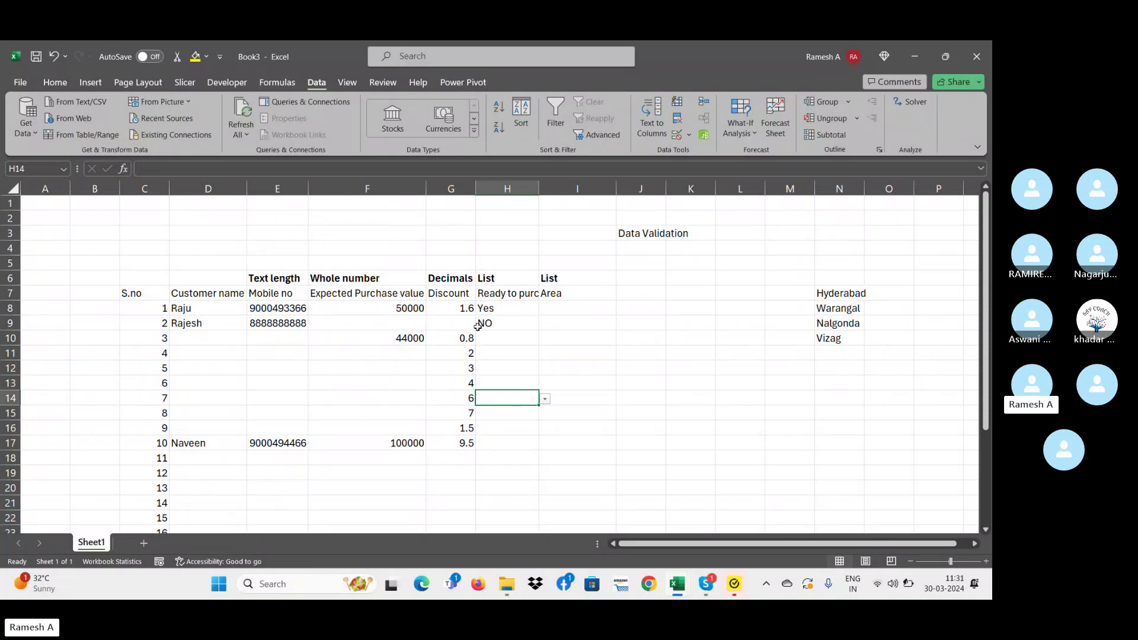
pyautogui.click(458, 323)
pyautogui.click(467, 380)
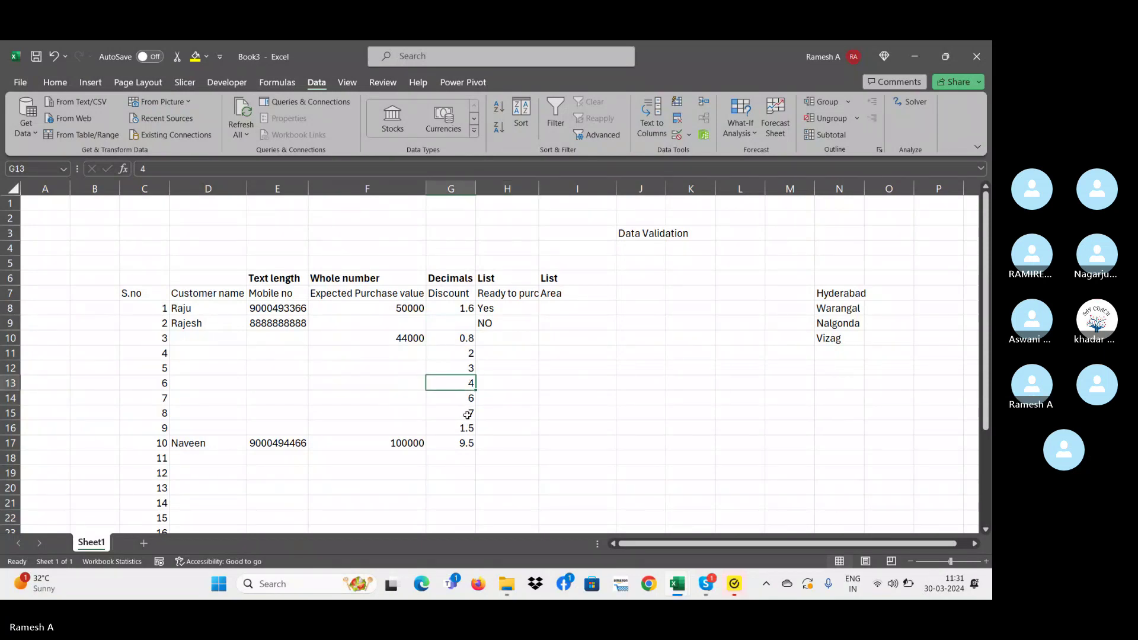
pyautogui.click(467, 414)
pyautogui.click(450, 354)
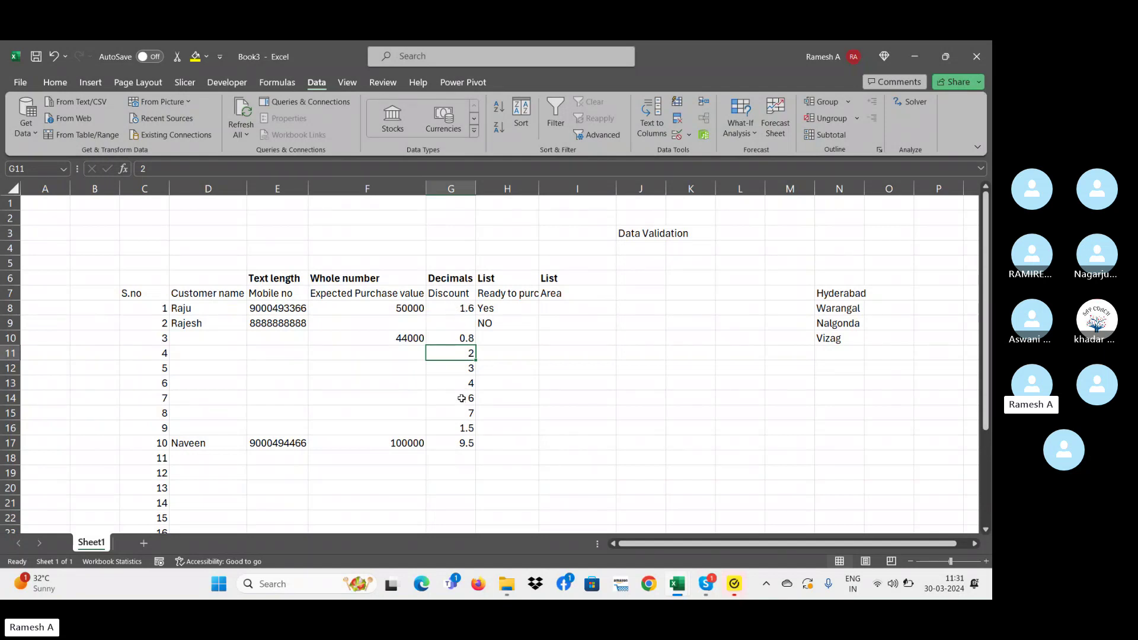
pyautogui.click(629, 288)
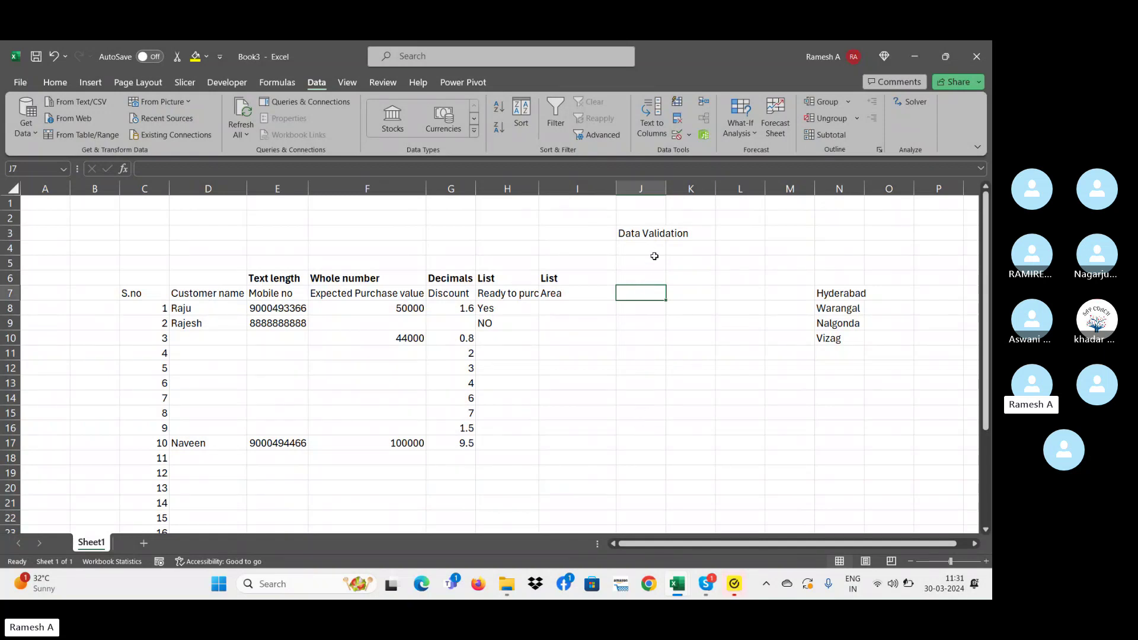
pyautogui.click(899, 318)
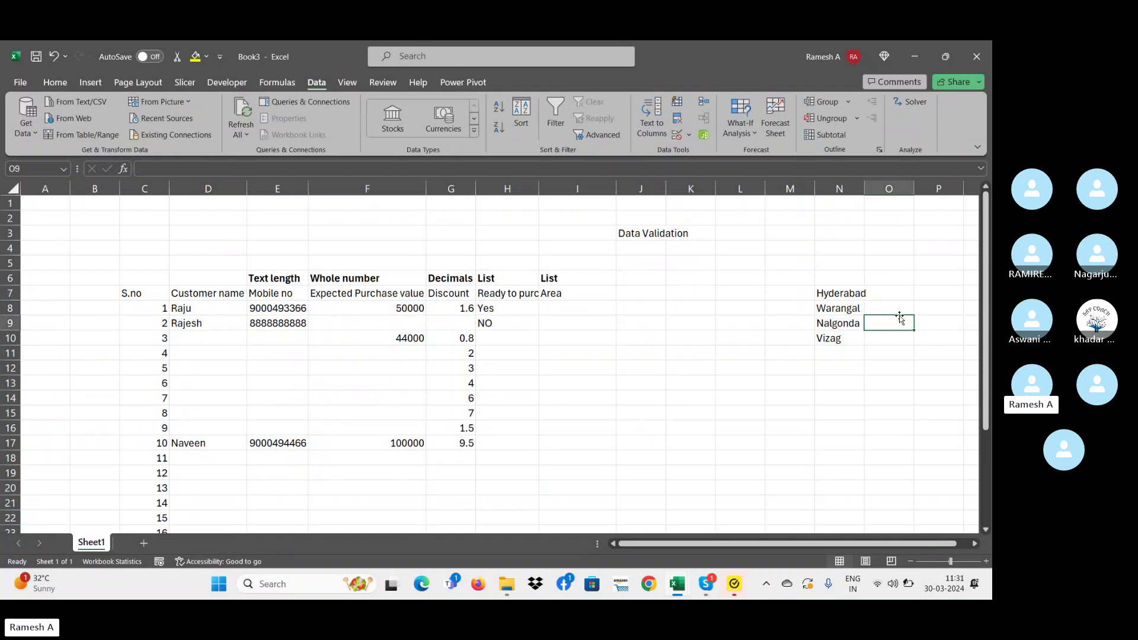
pyautogui.press('Right')
pyautogui.press('Right')
pyautogui.press('Right')
pyautogui.press('Left')
pyautogui.press('Left')
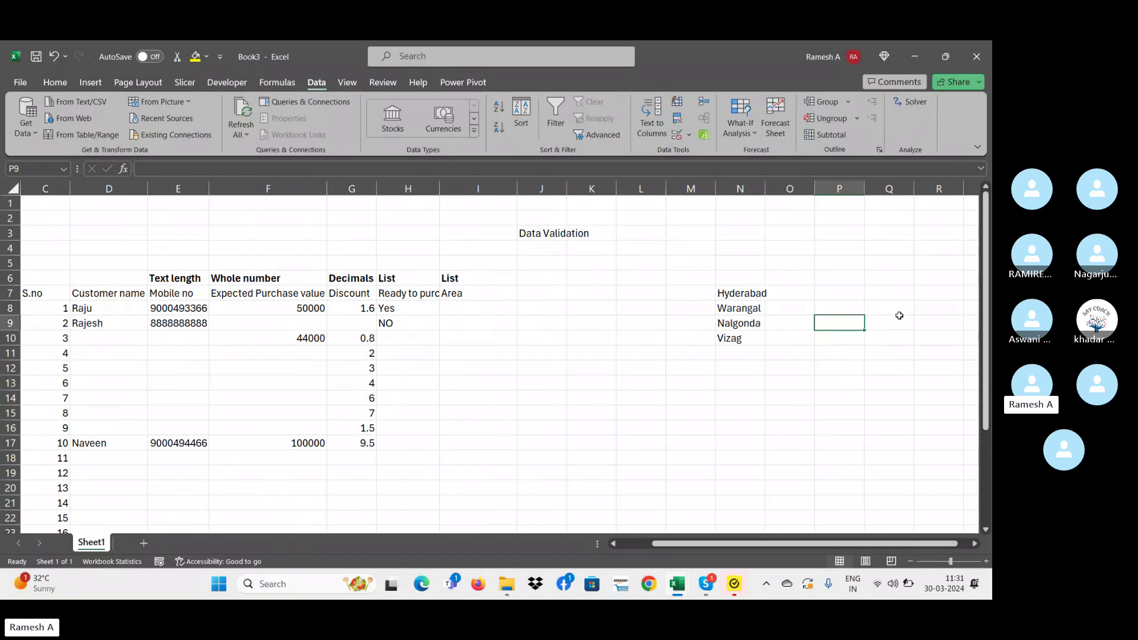
pyautogui.click(511, 307)
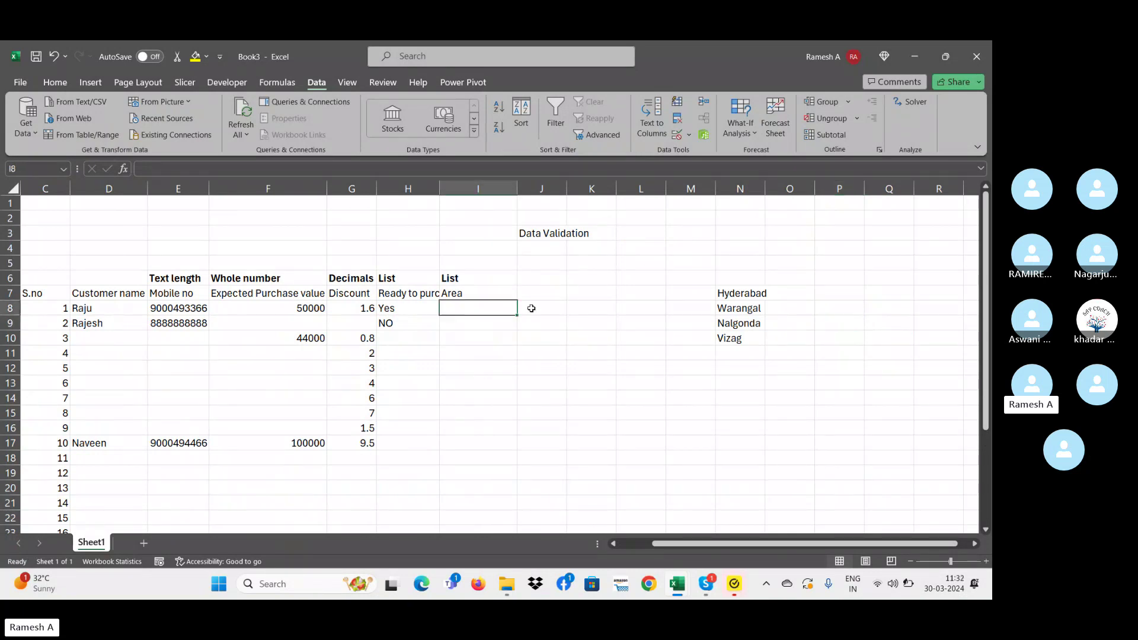
pyautogui.click(531, 308)
pyautogui.click(535, 393)
pyautogui.click(505, 369)
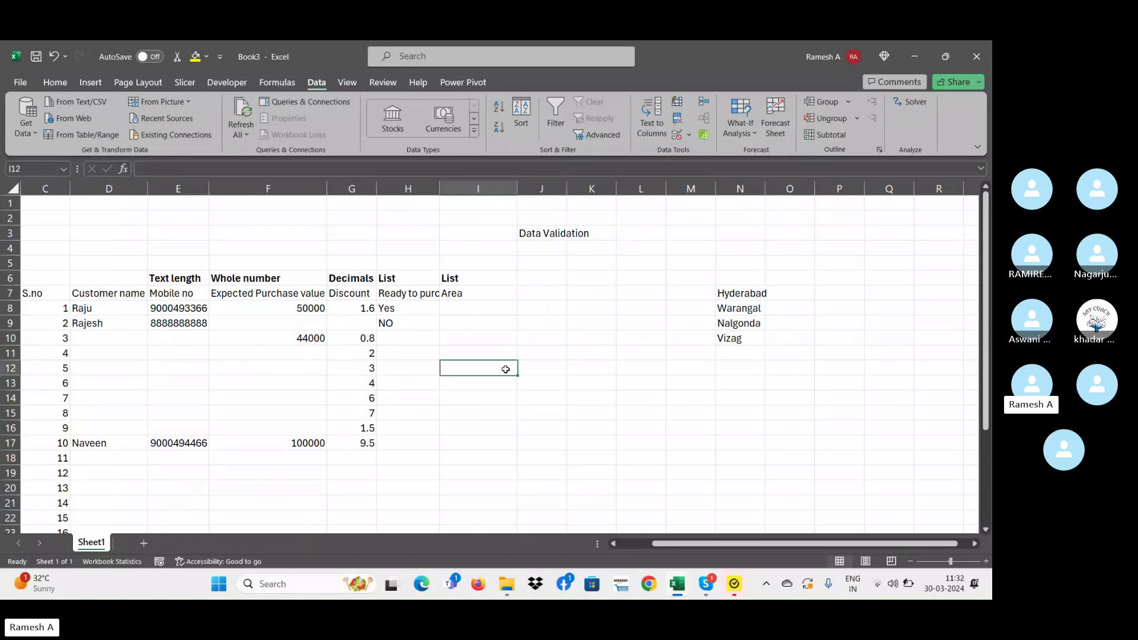
pyautogui.click(541, 352)
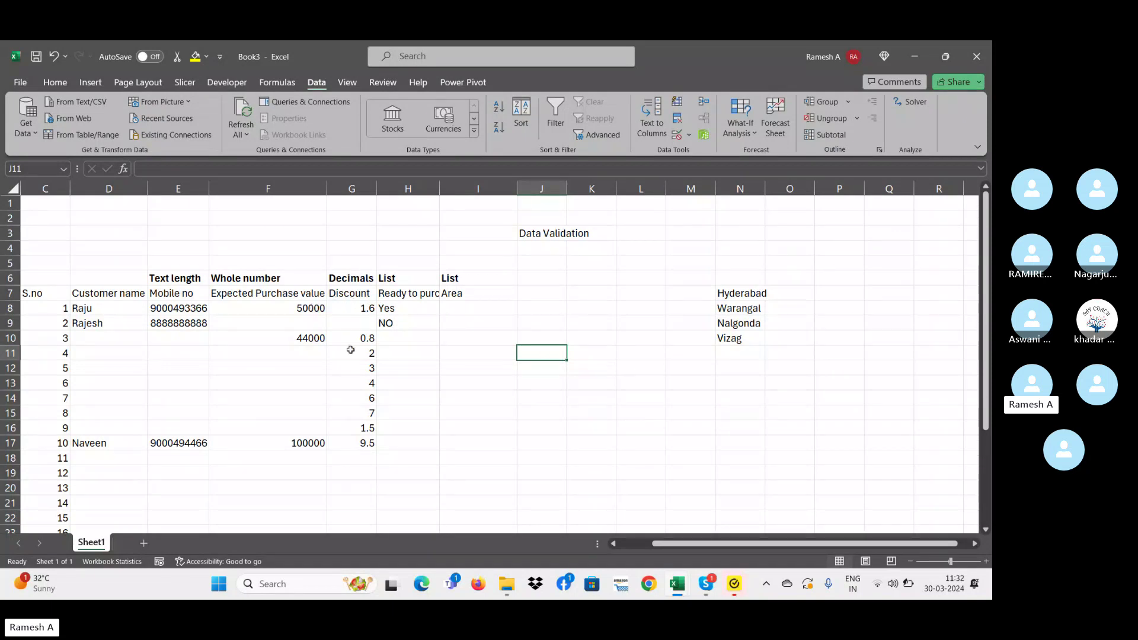
pyautogui.click(462, 307)
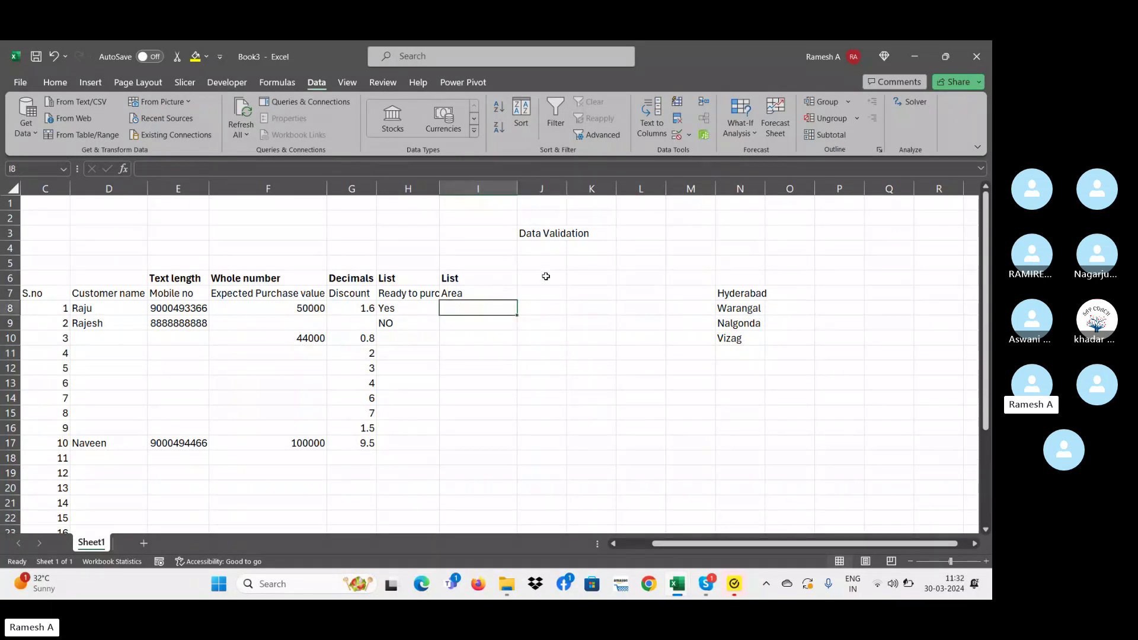
pyautogui.click(503, 365)
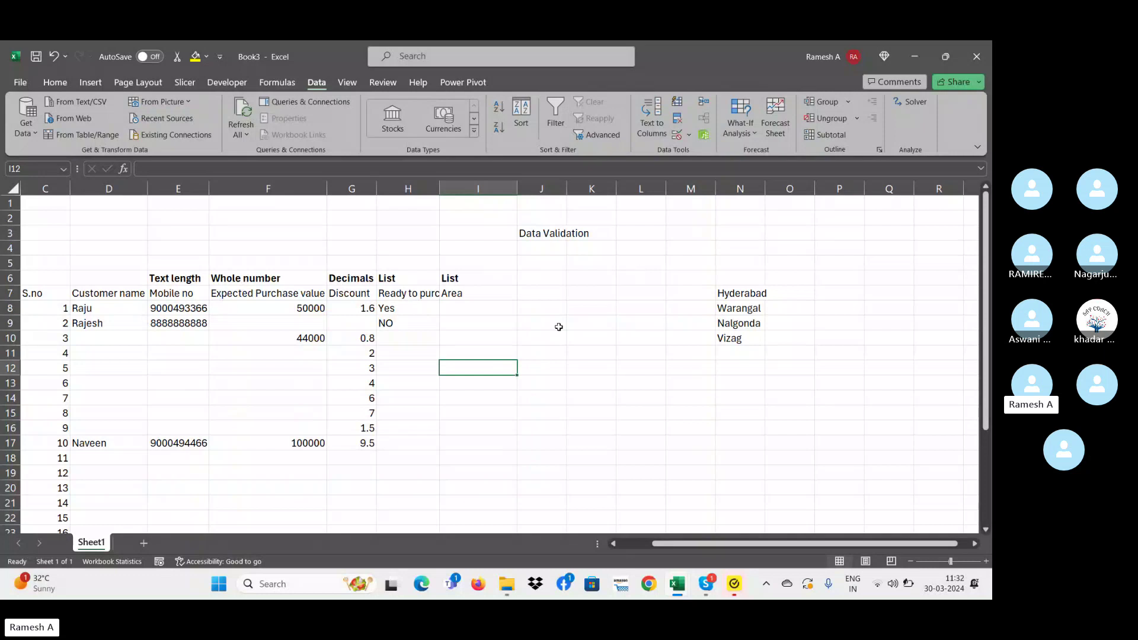
pyautogui.click(390, 335)
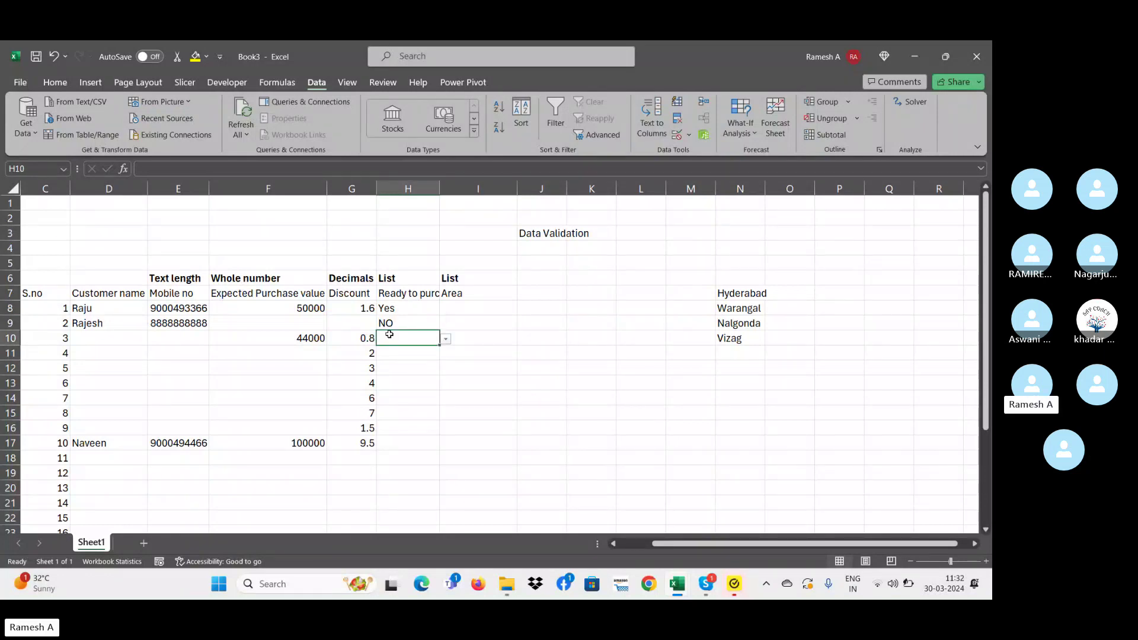
pyautogui.press('Up')
pyautogui.press('Up')
pyautogui.press('Home')
pyautogui.press('Right')
pyautogui.press('Right')
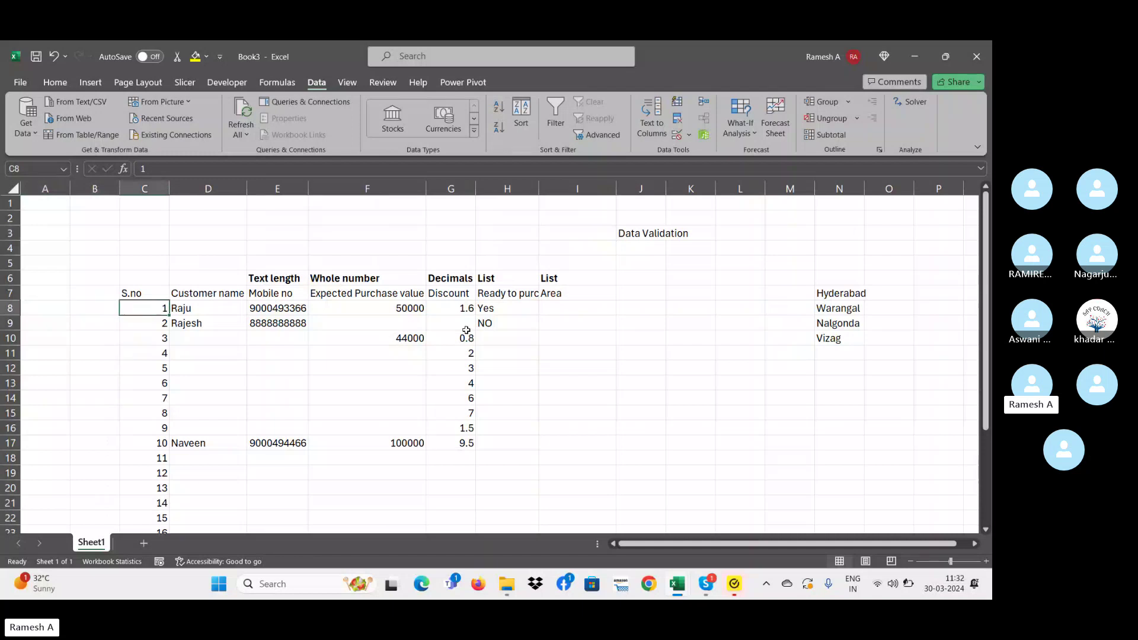
pyautogui.click(506, 334)
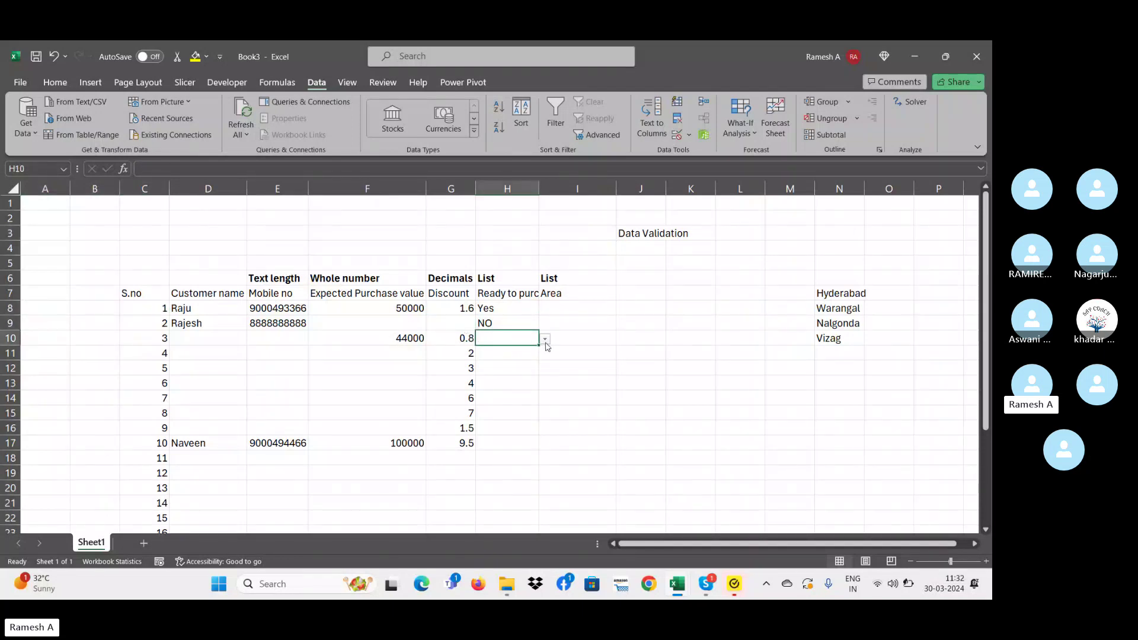
pyautogui.click(545, 338)
pyautogui.press('Escape')
pyautogui.click(582, 313)
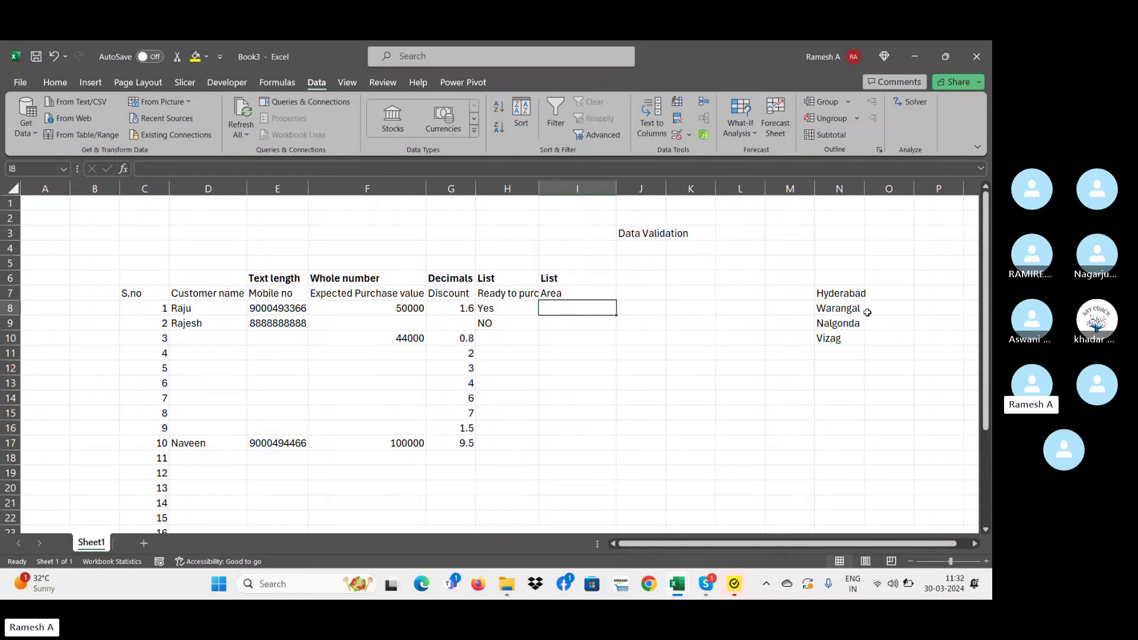
pyautogui.click(840, 335)
pyautogui.hotkey('ctrl', 'shift', 'Up')
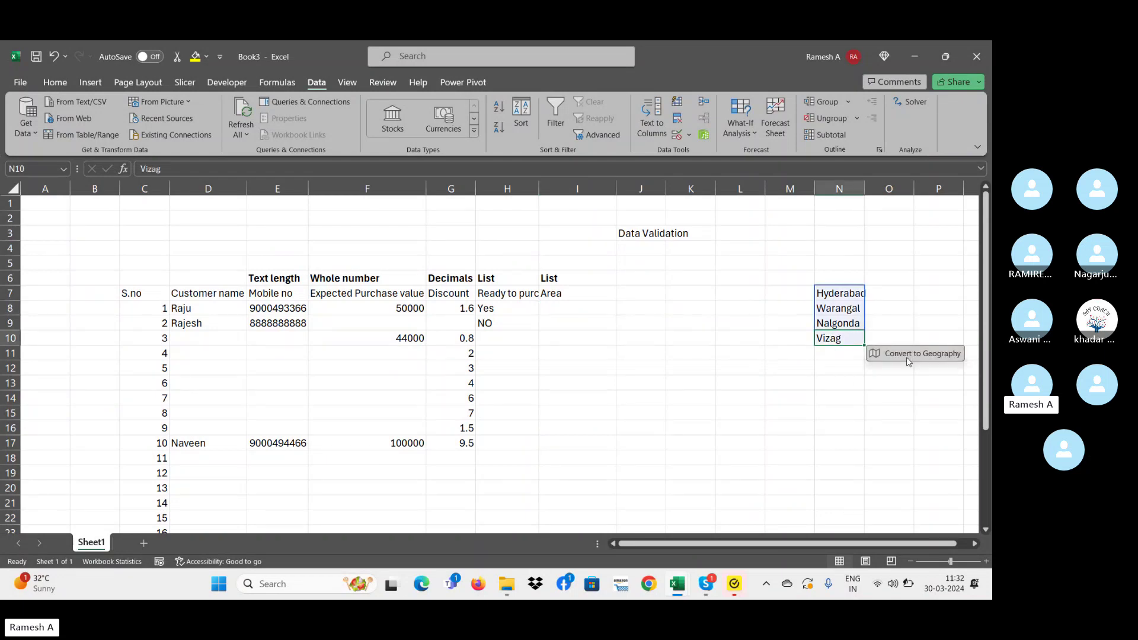
# - Convert the city names to Geography data and enter trial values Telangana, then India, in N13
pyautogui.click(906, 356)
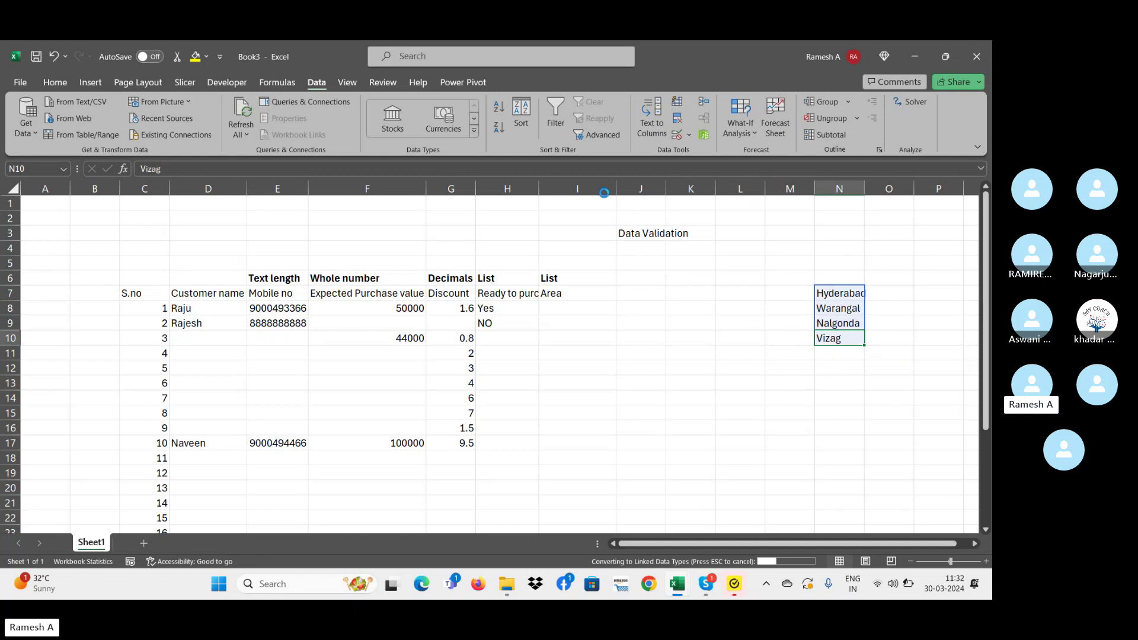
pyautogui.click(852, 382)
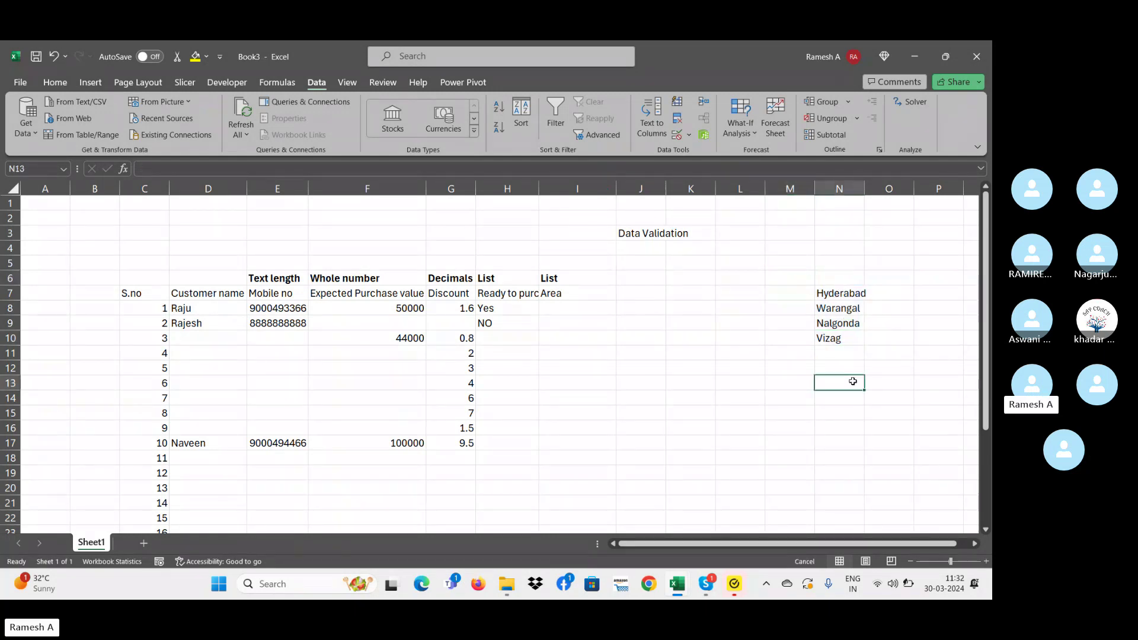
pyautogui.write('T')
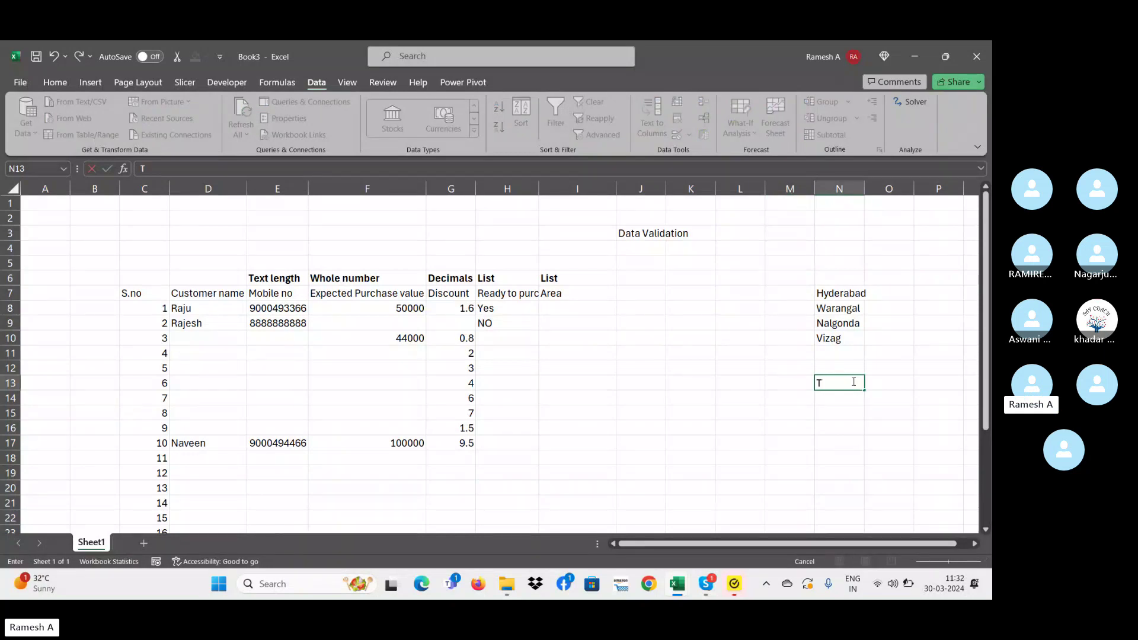
pyautogui.write('elangana')
pyautogui.hotkey('ctrl', 'Return')
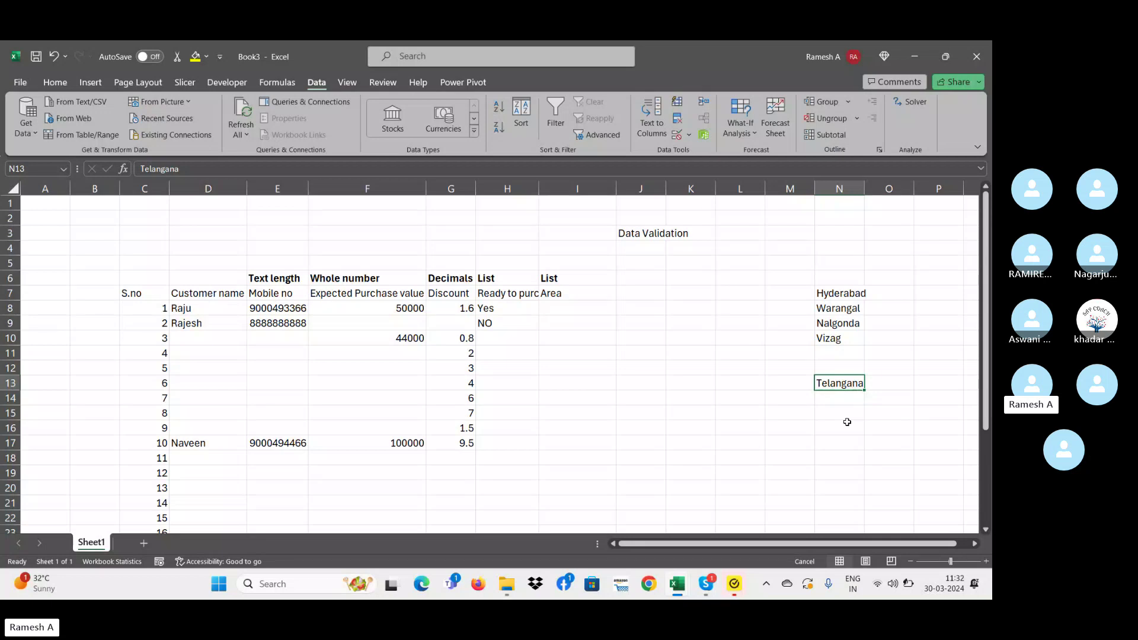
pyautogui.write('India')
pyautogui.press('Return')
pyautogui.press('Up')
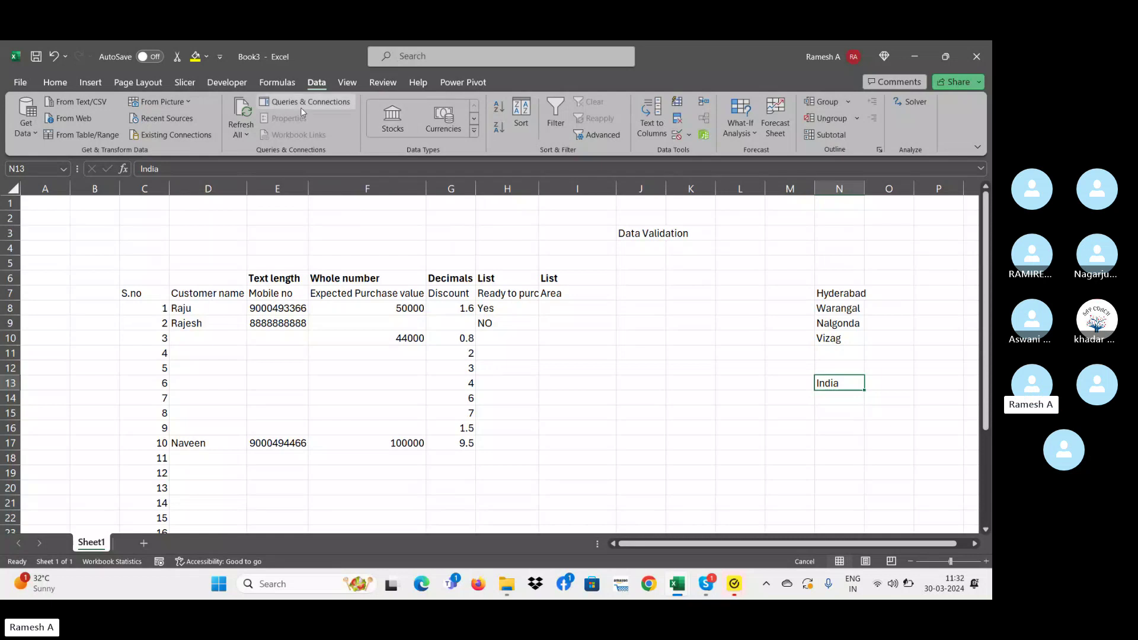
# - Look through the Review and View ribbons, then clear the trial India entry from N13
pyautogui.click(380, 83)
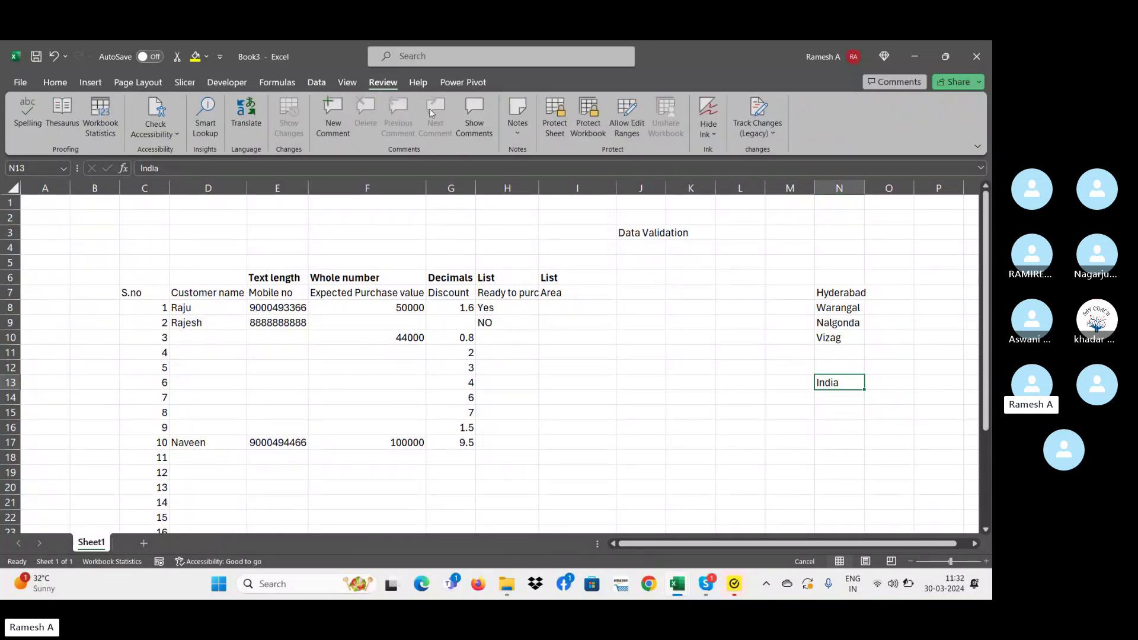
pyautogui.click(346, 83)
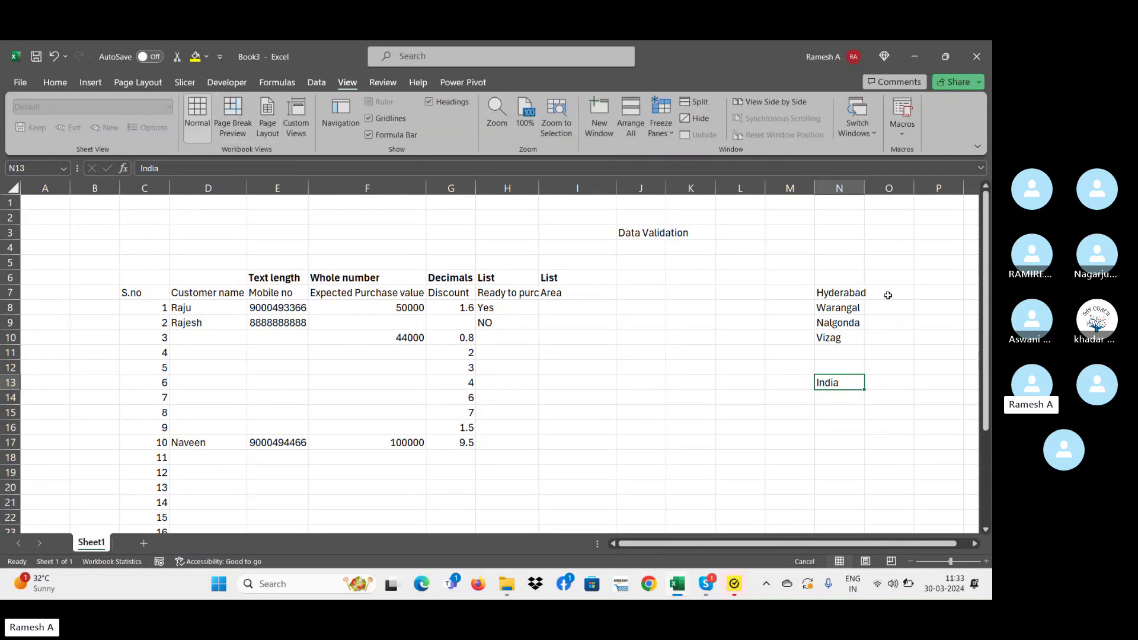
pyautogui.click(857, 324)
pyautogui.click(860, 336)
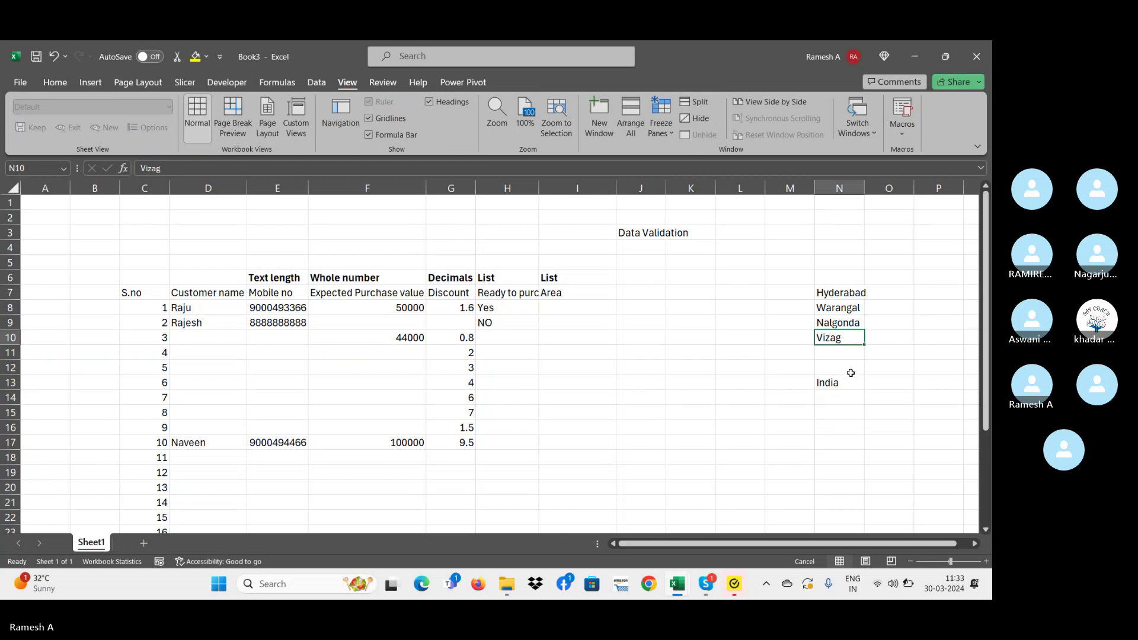
pyautogui.click(836, 386)
pyautogui.click(841, 411)
pyautogui.click(832, 394)
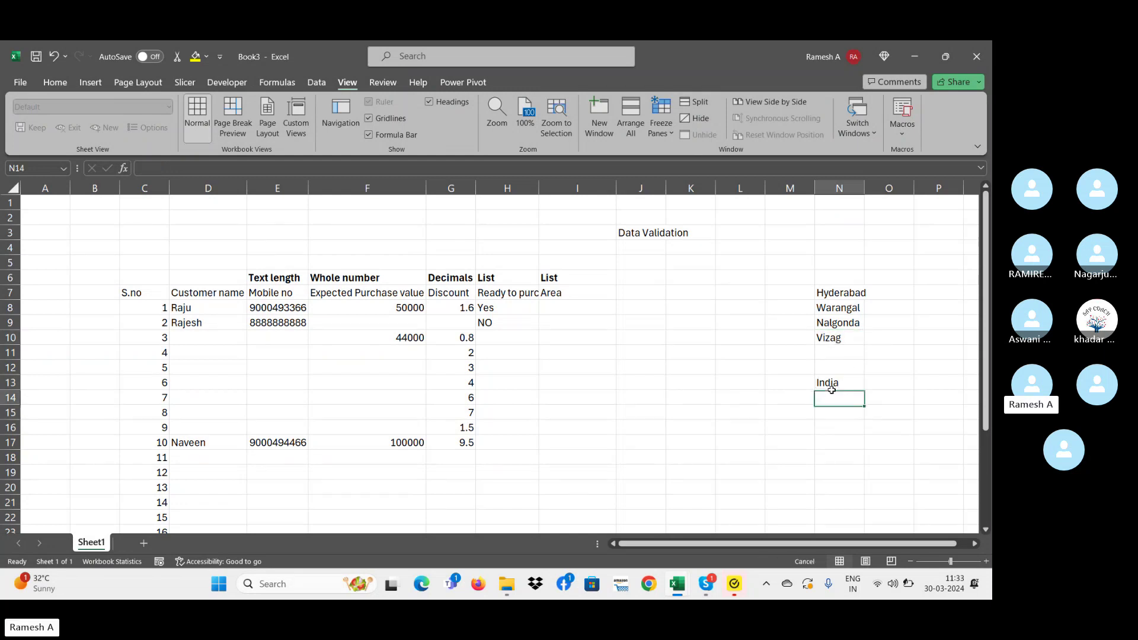
pyautogui.press('Up')
pyautogui.press('Delete')
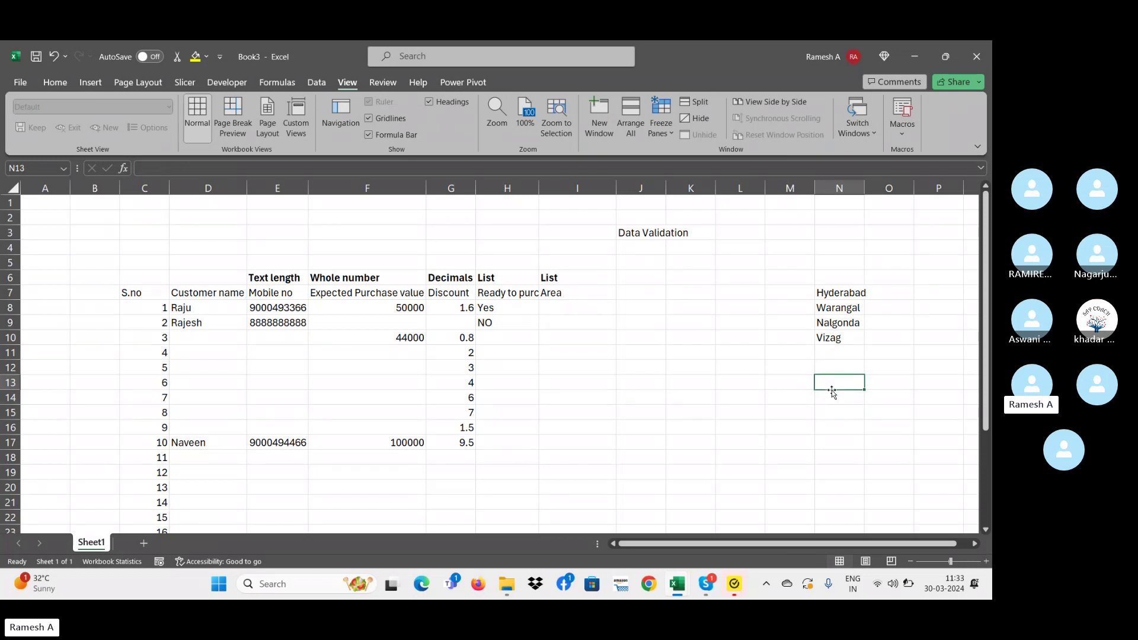
pyautogui.press('Up')
pyautogui.press('Up')
pyautogui.press('Up')
pyautogui.press('Up')
pyautogui.press('Up')
pyautogui.press('Down')
pyautogui.press('Down')
pyautogui.press('Down')
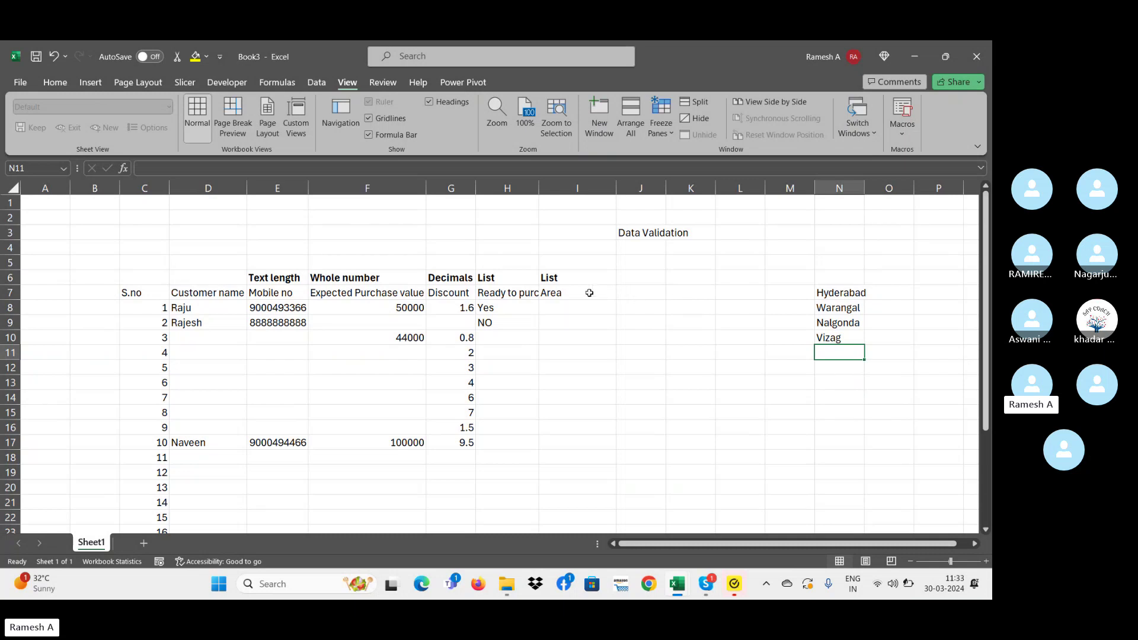
# - Give the Area cells I8:I12 a List validation sourced from the cities in =$N$7:$N$10
pyautogui.click(570, 297)
pyautogui.moveTo(570, 308)
pyautogui.mouseDown()
pyautogui.moveTo(571, 368)
pyautogui.moveTo(568, 310)
pyautogui.mouseUp()
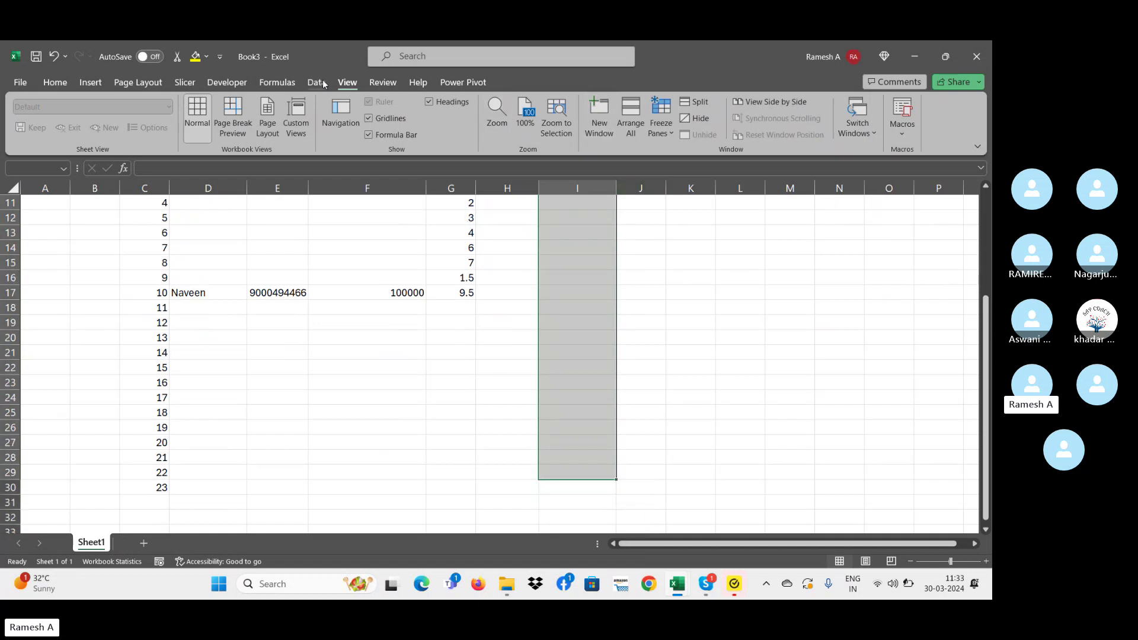
pyautogui.click(316, 82)
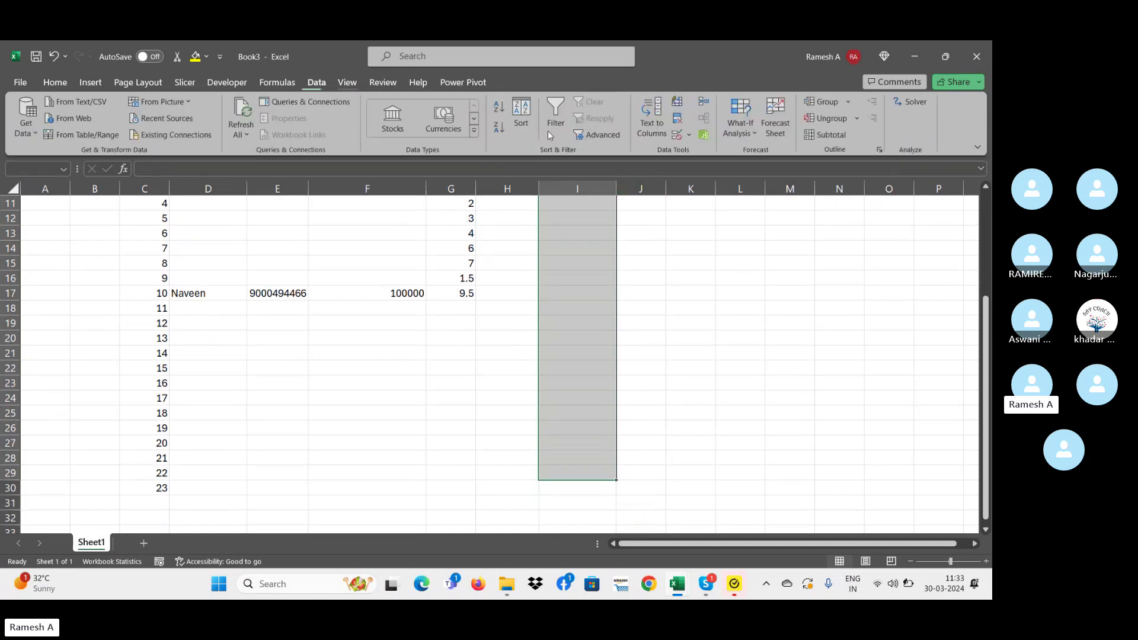
pyautogui.click(688, 138)
pyautogui.click(687, 152)
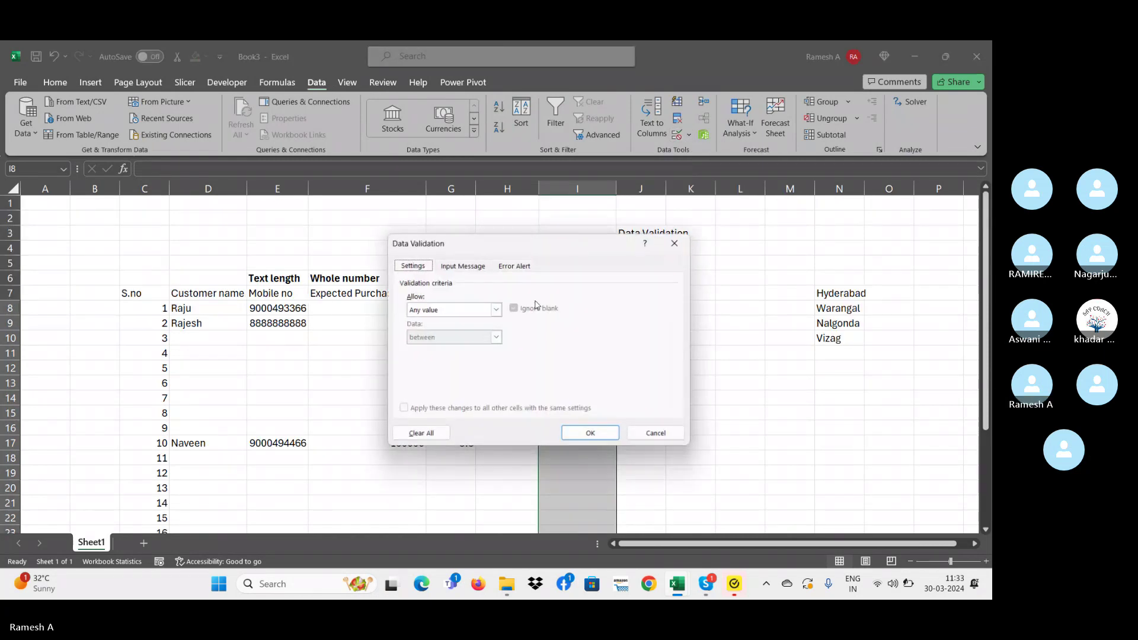
pyautogui.click(442, 310)
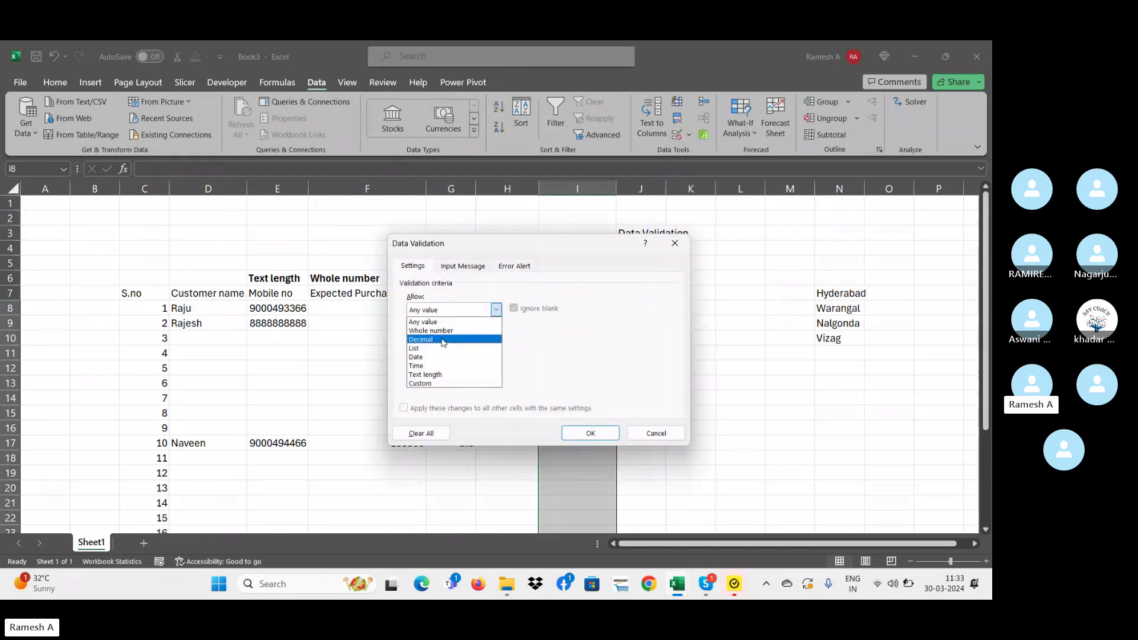
pyautogui.click(444, 345)
pyautogui.click(434, 366)
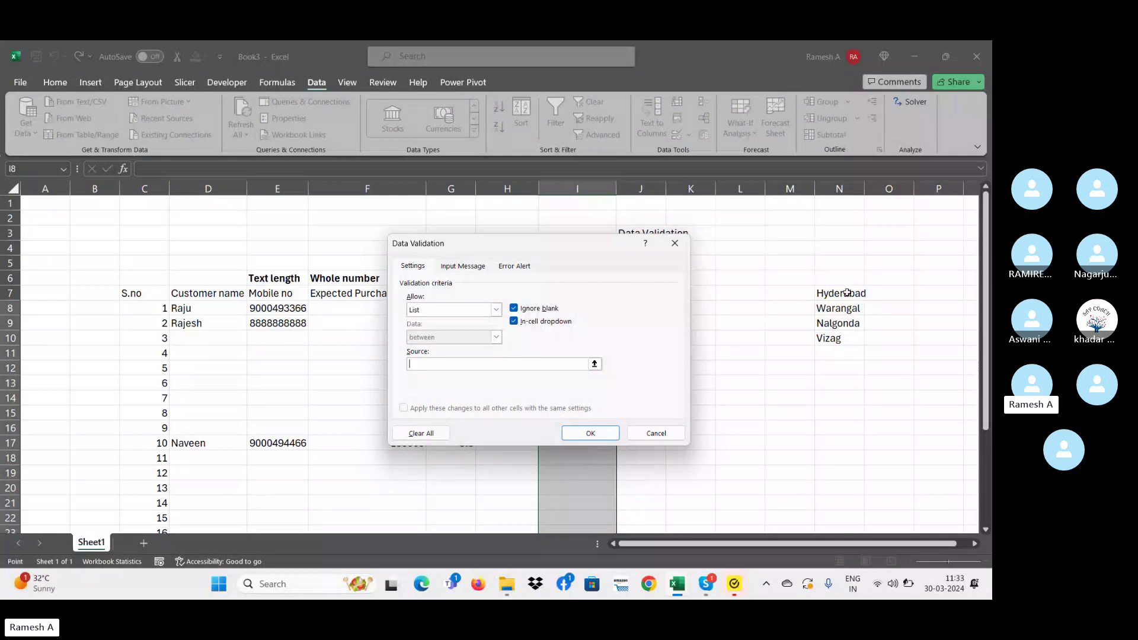
pyautogui.moveTo(848, 292); pyautogui.dragTo(848, 344)
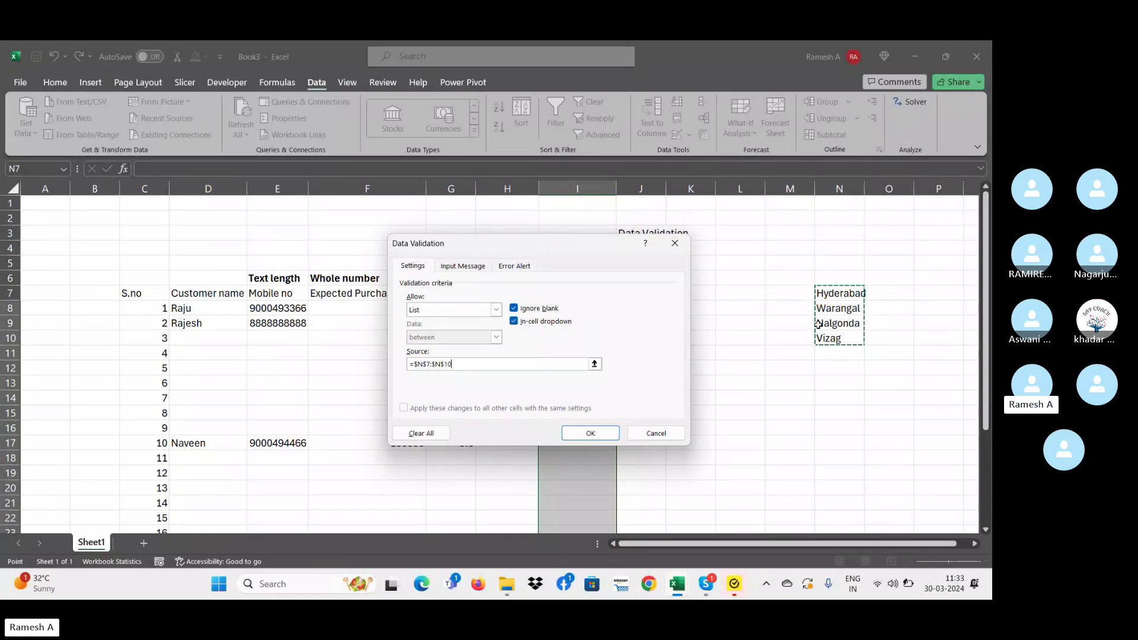
pyautogui.click(590, 433)
# - Enter Hyderabad in I8 and confirm the misspelled 'vij' is rejected by the list
pyautogui.click(641, 353)
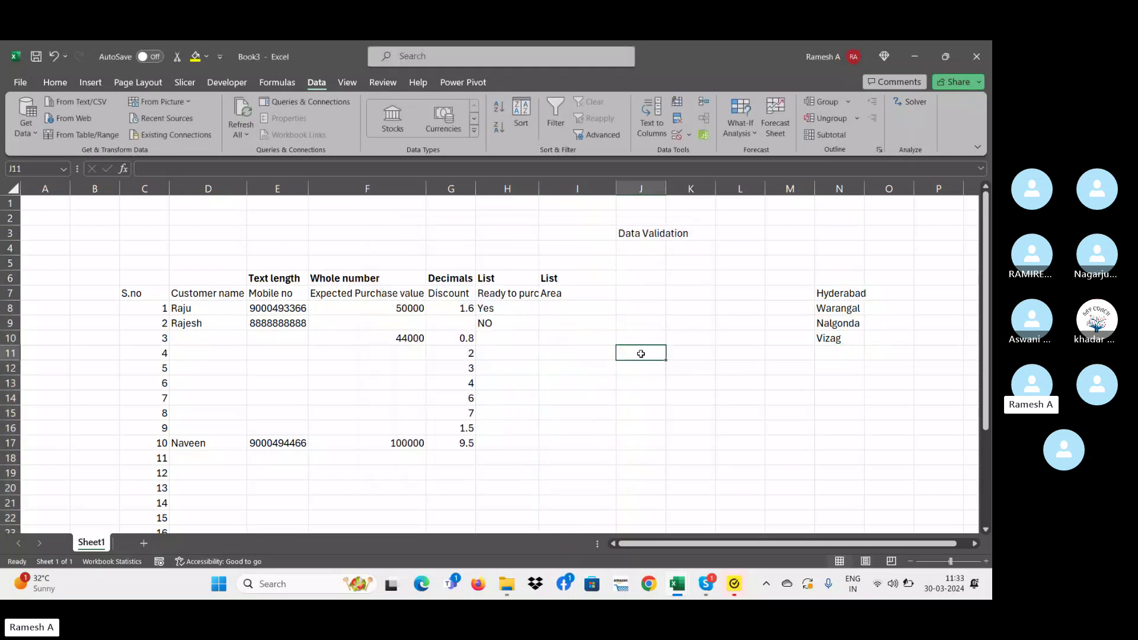
pyautogui.click(565, 306)
pyautogui.write('hyd')
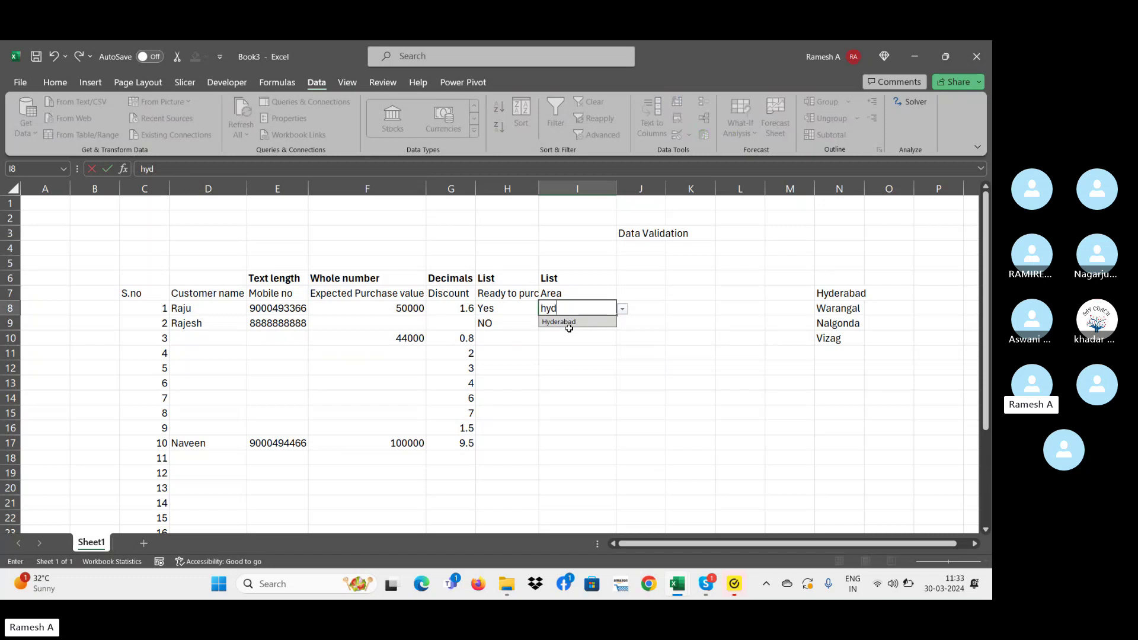
pyautogui.click(569, 323)
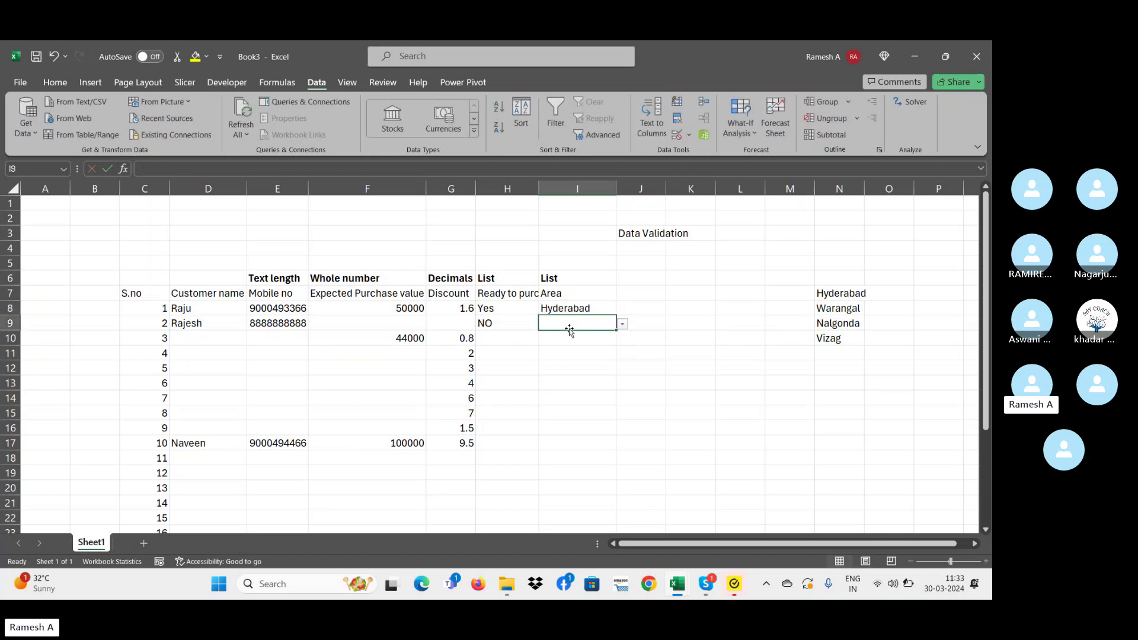
pyautogui.write('vi')
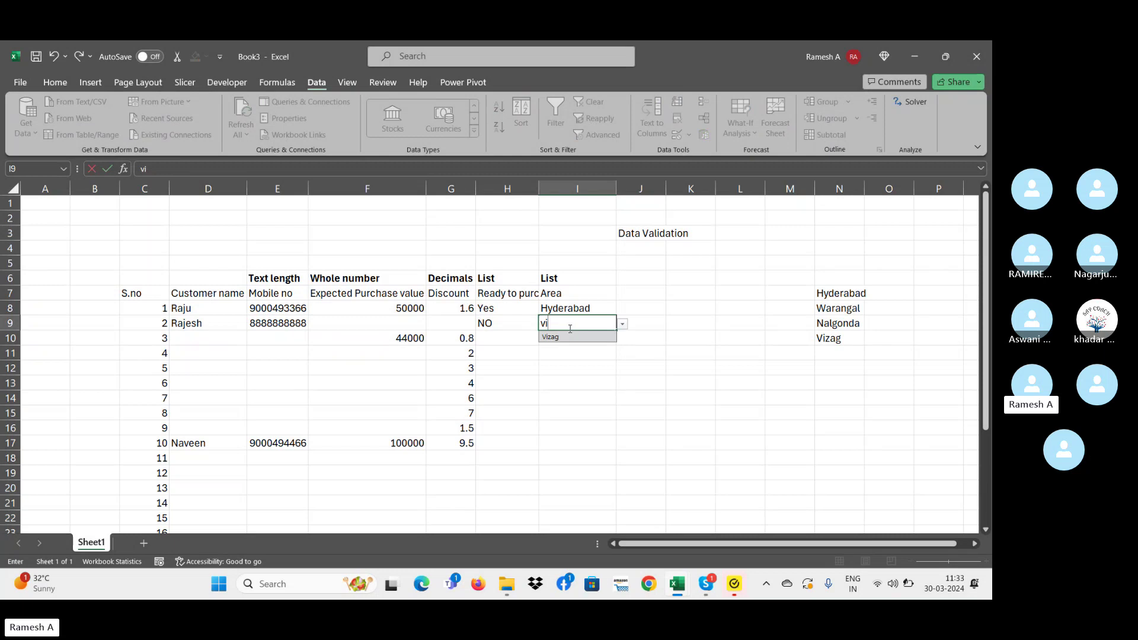
pyautogui.write('ja')
pyautogui.press('Return')
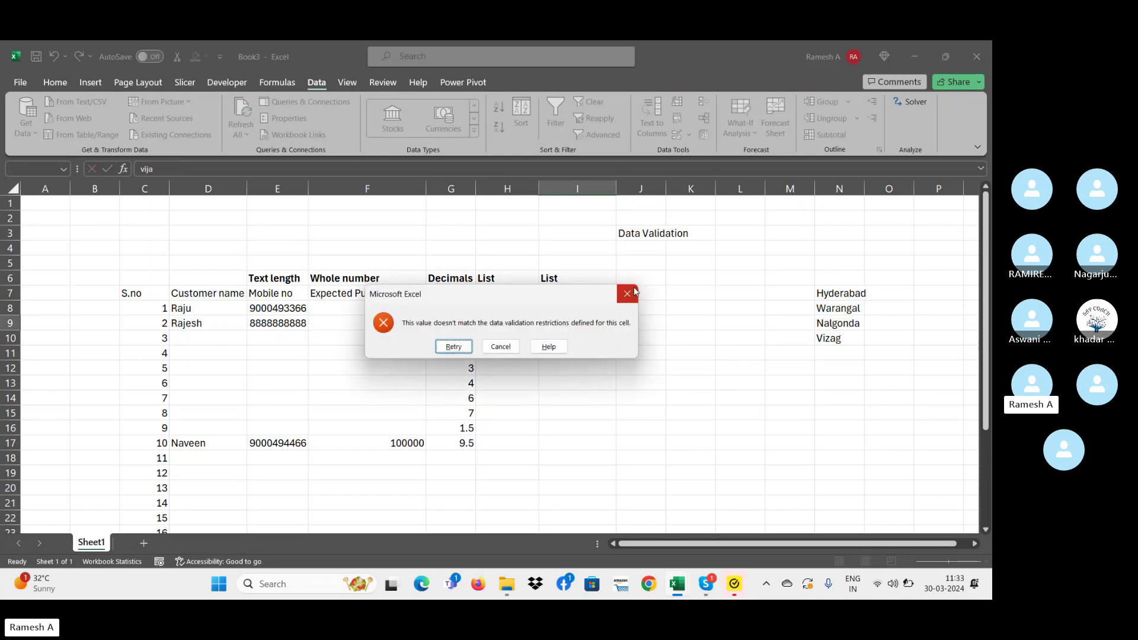
pyautogui.press('Escape')
# - Pick Vizag for I9 and Warangal for I10 from the dropdowns, cancelling a trial entry in I12
pyautogui.click(623, 326)
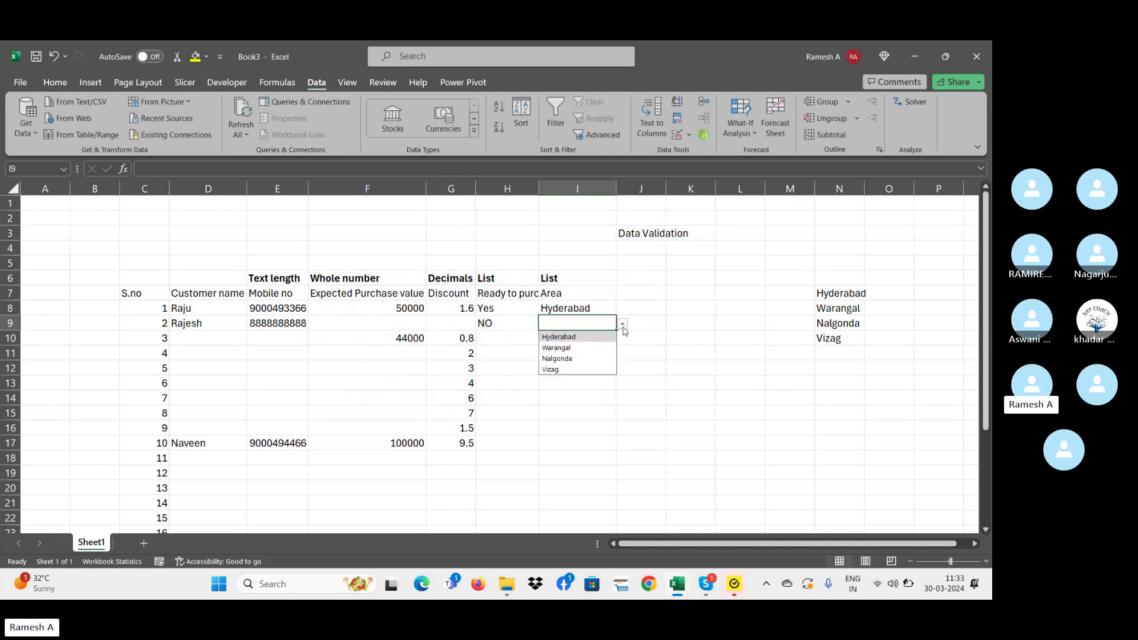
pyautogui.click(583, 368)
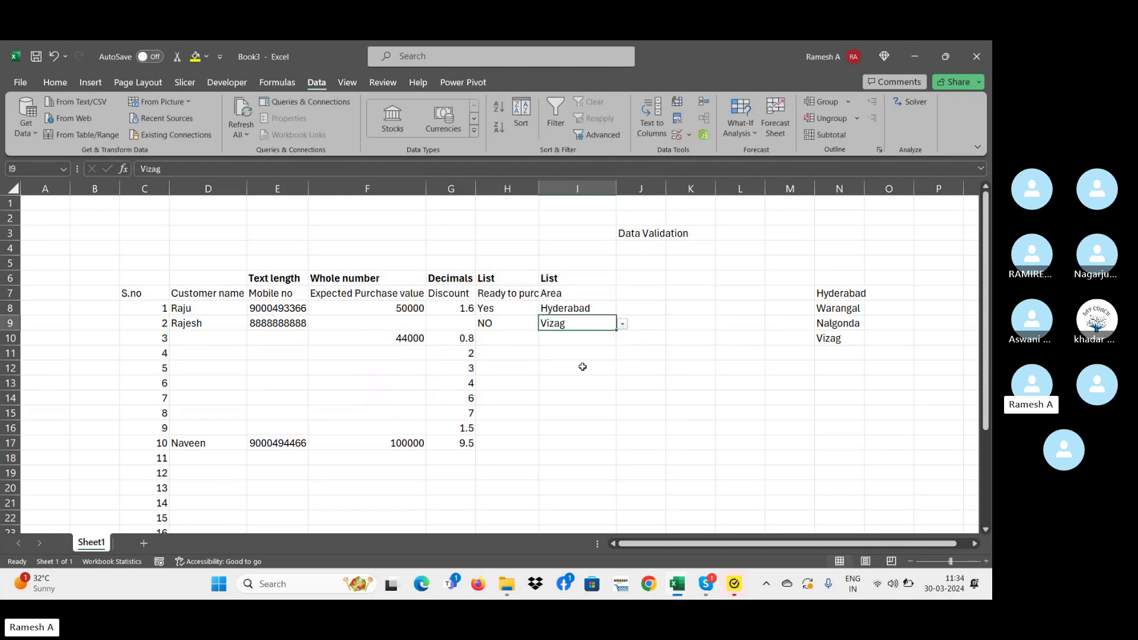
pyautogui.click(570, 339)
pyautogui.click(622, 339)
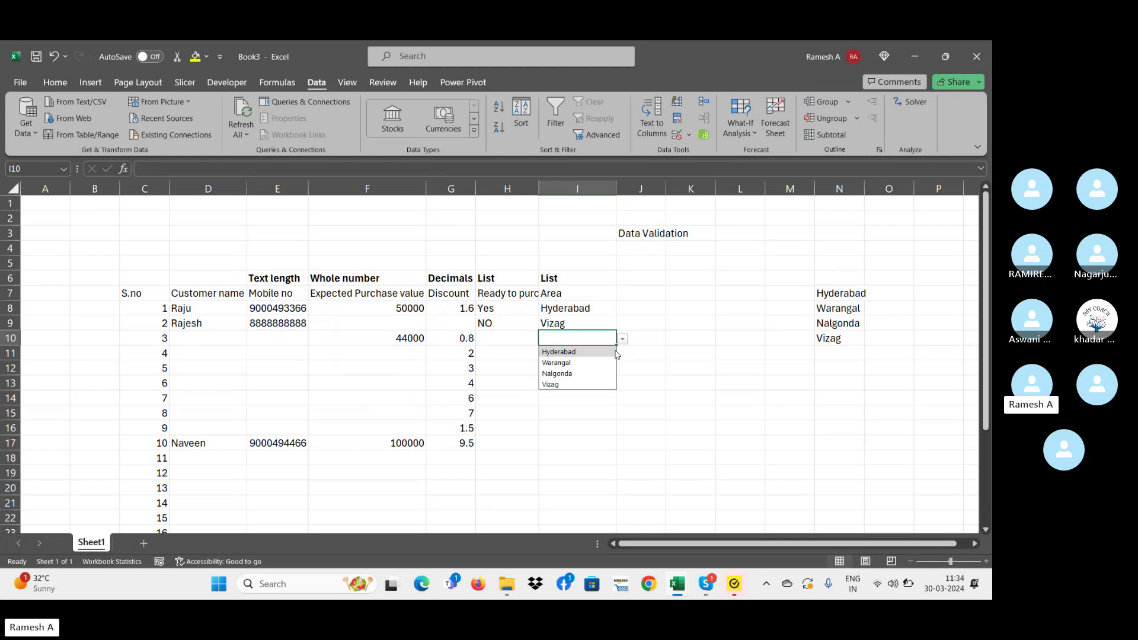
pyautogui.click(588, 362)
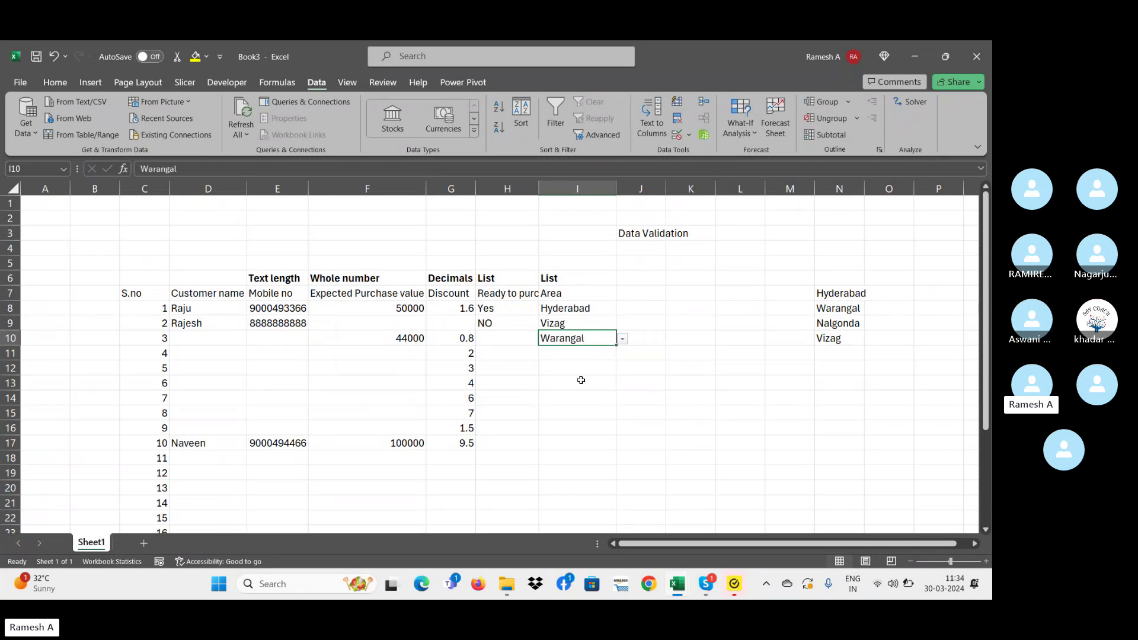
pyautogui.click(572, 372)
pyautogui.write('hyd')
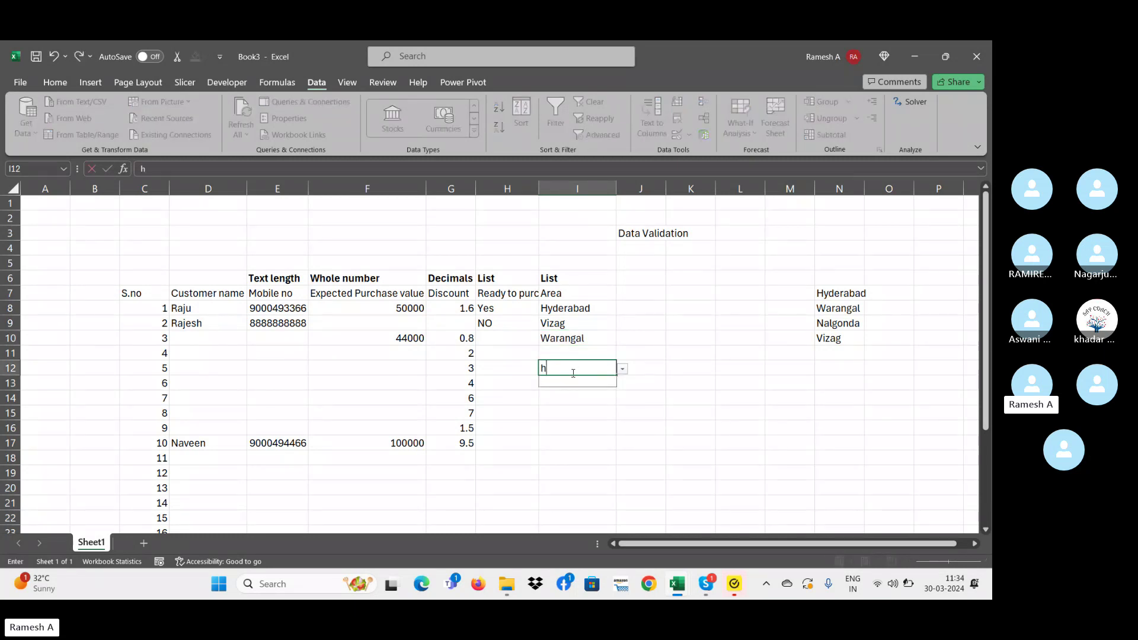
pyautogui.press('BackSpace')
pyautogui.press('BackSpace')
pyautogui.press('Escape')
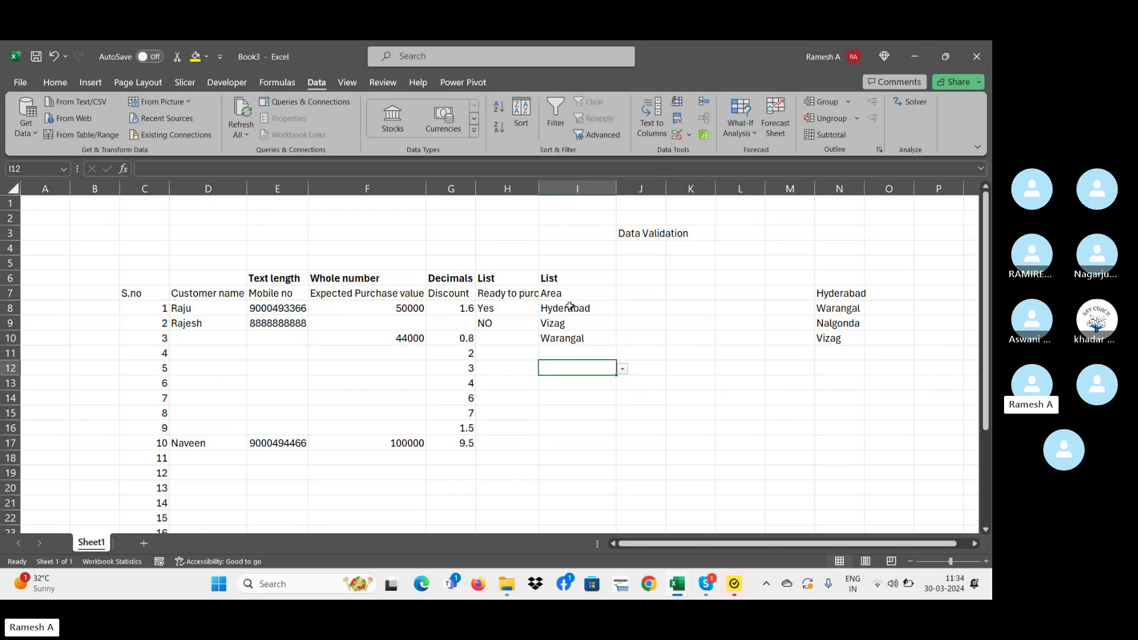
# - Move through the Area cells I7 to I20 to review the validated entries
pyautogui.click(571, 385)
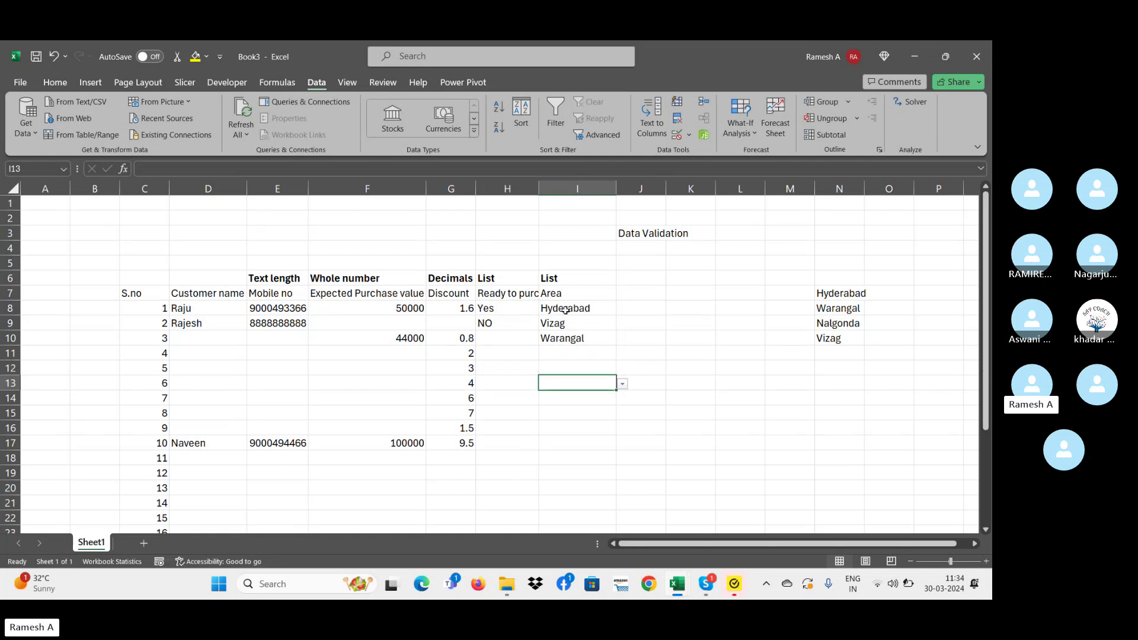
pyautogui.click(566, 313)
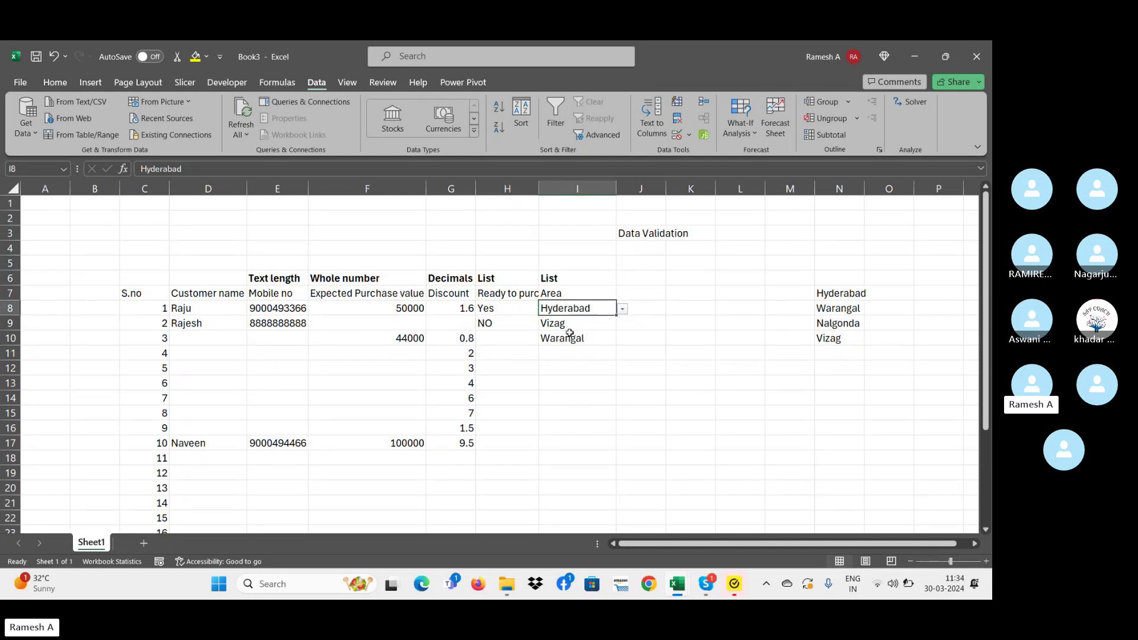
pyautogui.click(569, 443)
pyautogui.click(571, 366)
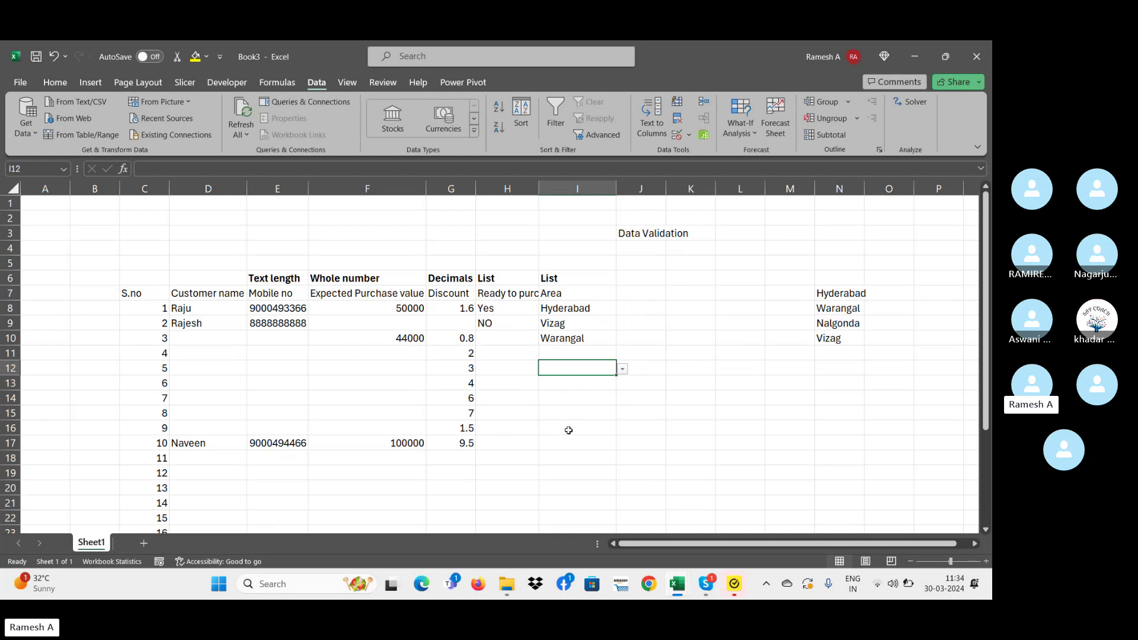
pyautogui.click(577, 303)
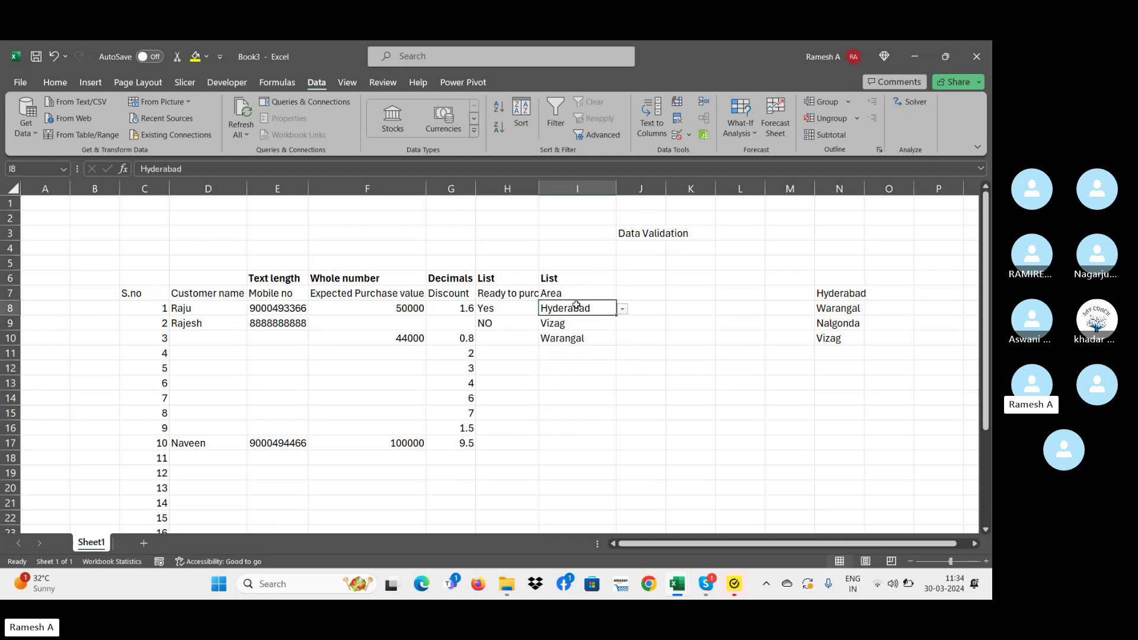
pyautogui.click(580, 377)
pyautogui.click(584, 410)
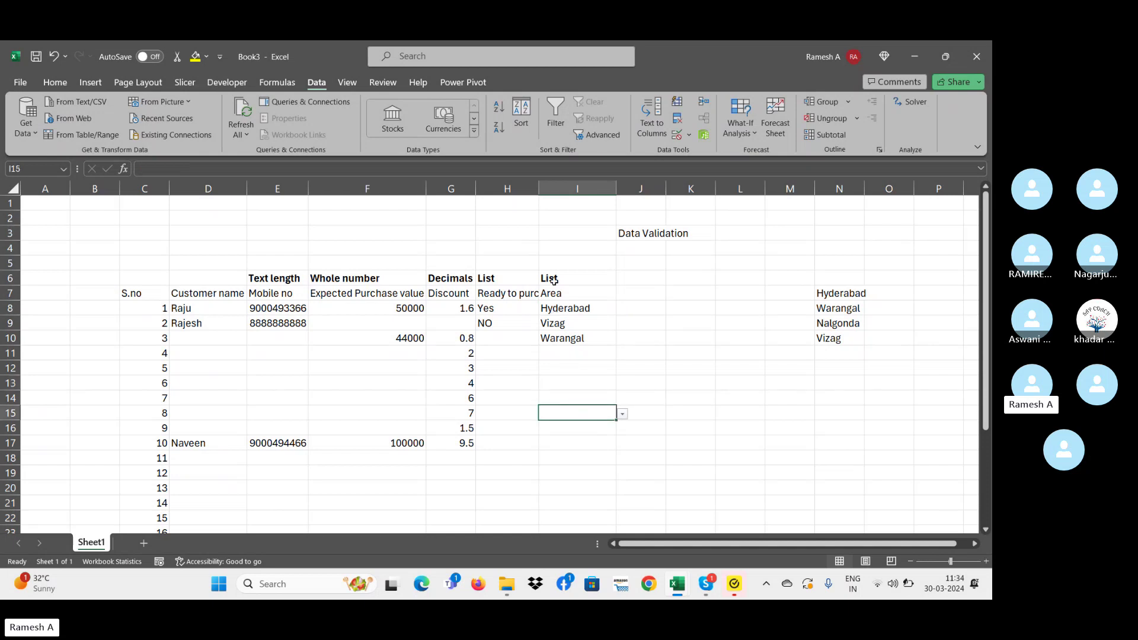
pyautogui.click(569, 314)
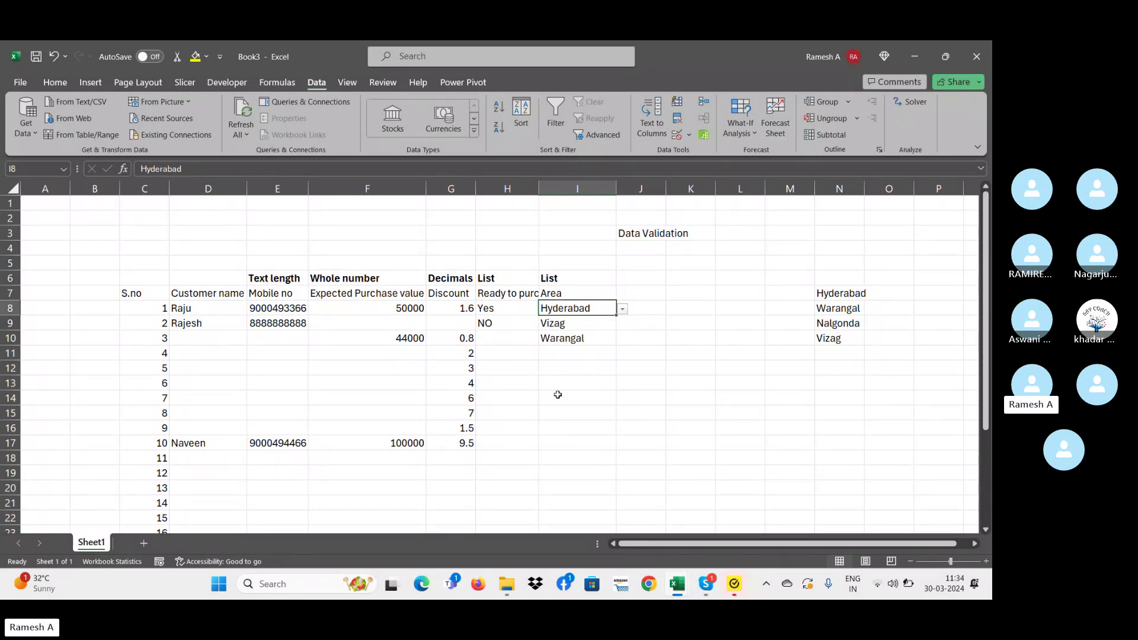
pyautogui.click(557, 396)
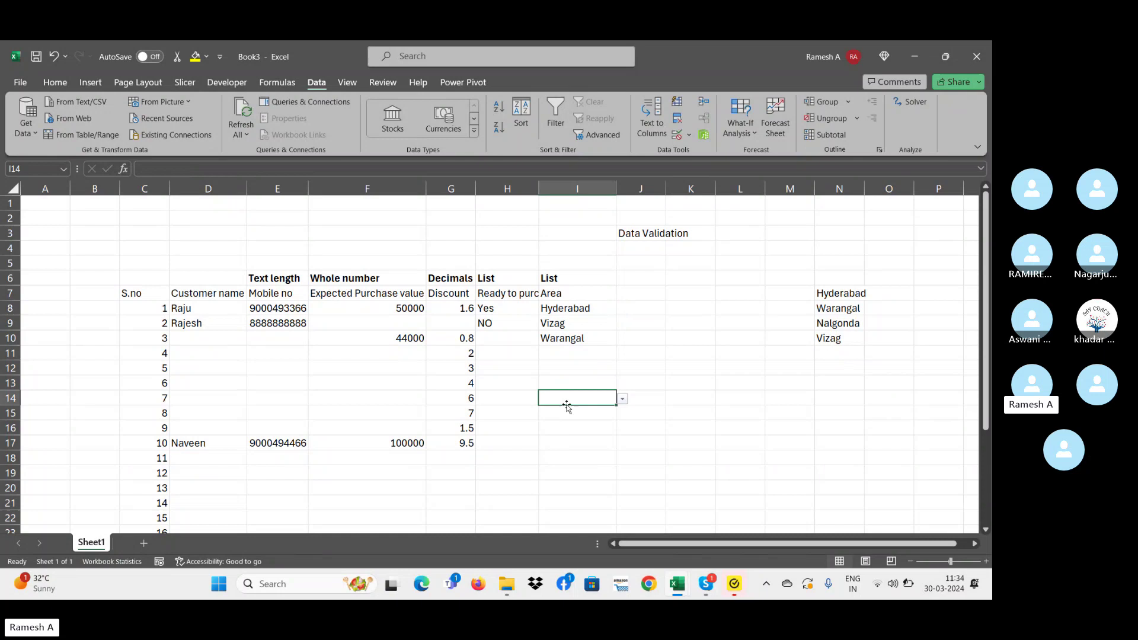
pyautogui.click(590, 293)
pyautogui.click(587, 380)
pyautogui.moveTo(578, 308); pyautogui.dragTo(588, 495)
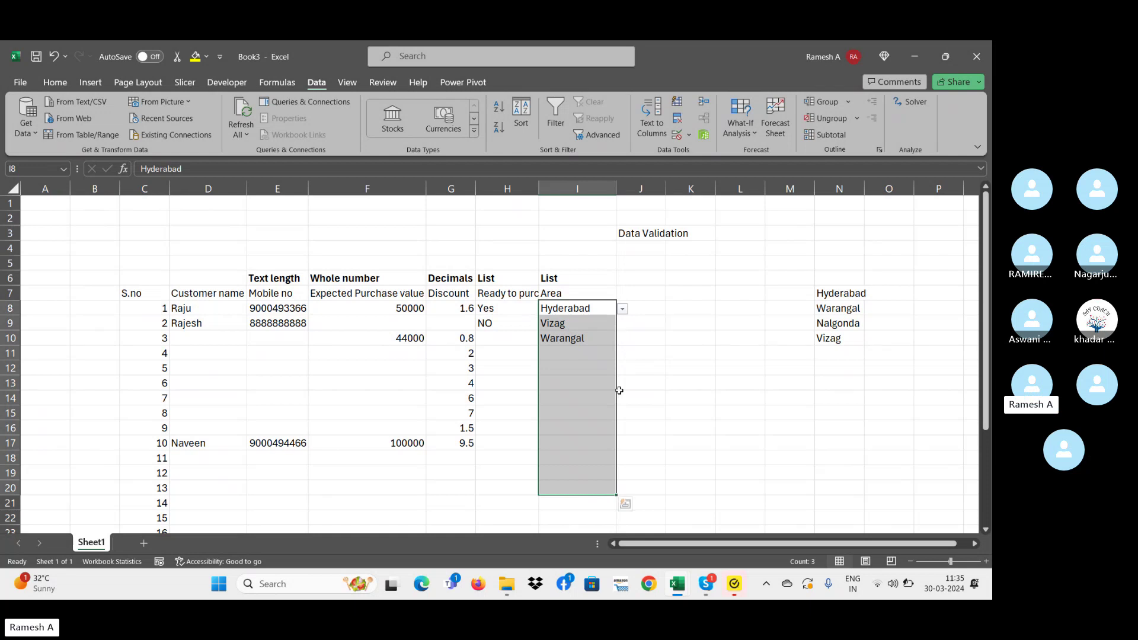
pyautogui.click(598, 372)
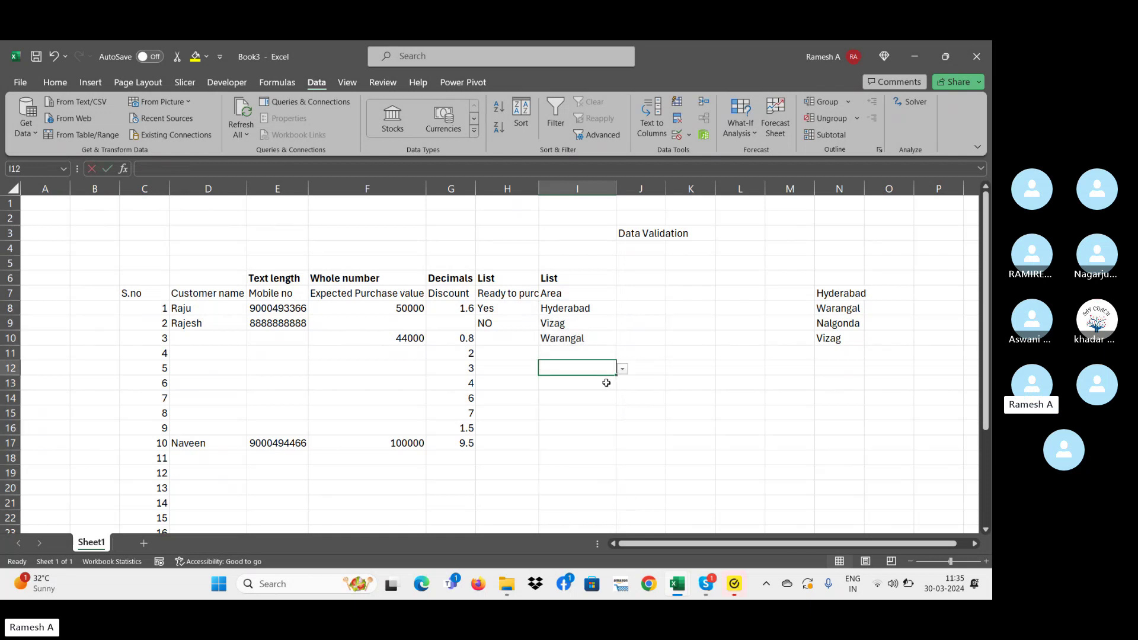
pyautogui.write('ygbh')
pyautogui.press('Return')
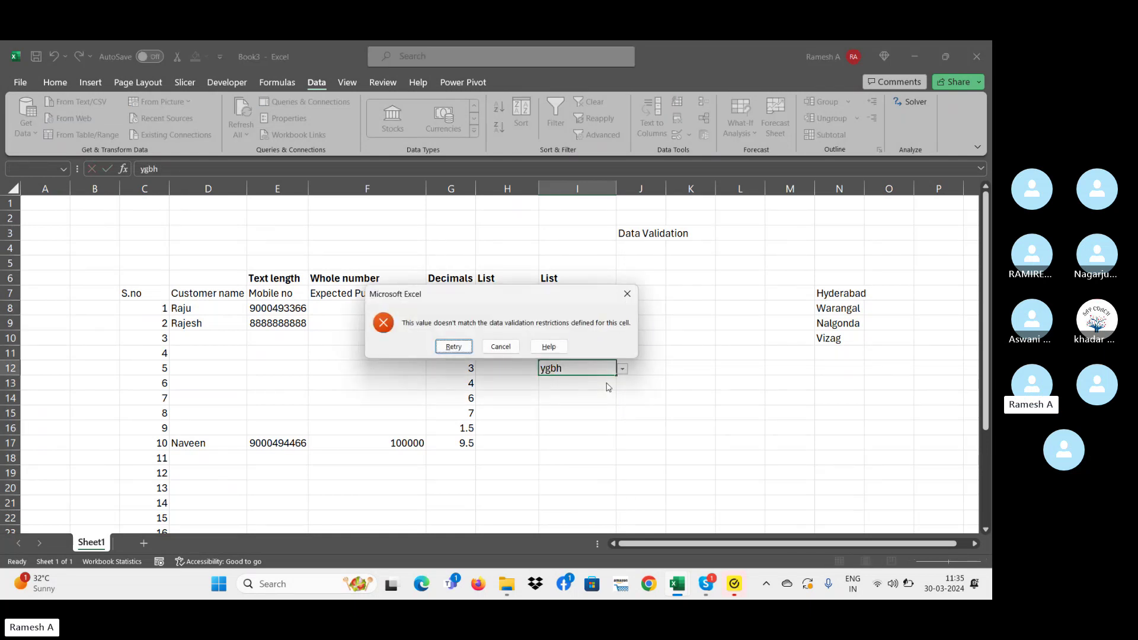
pyautogui.click(627, 293)
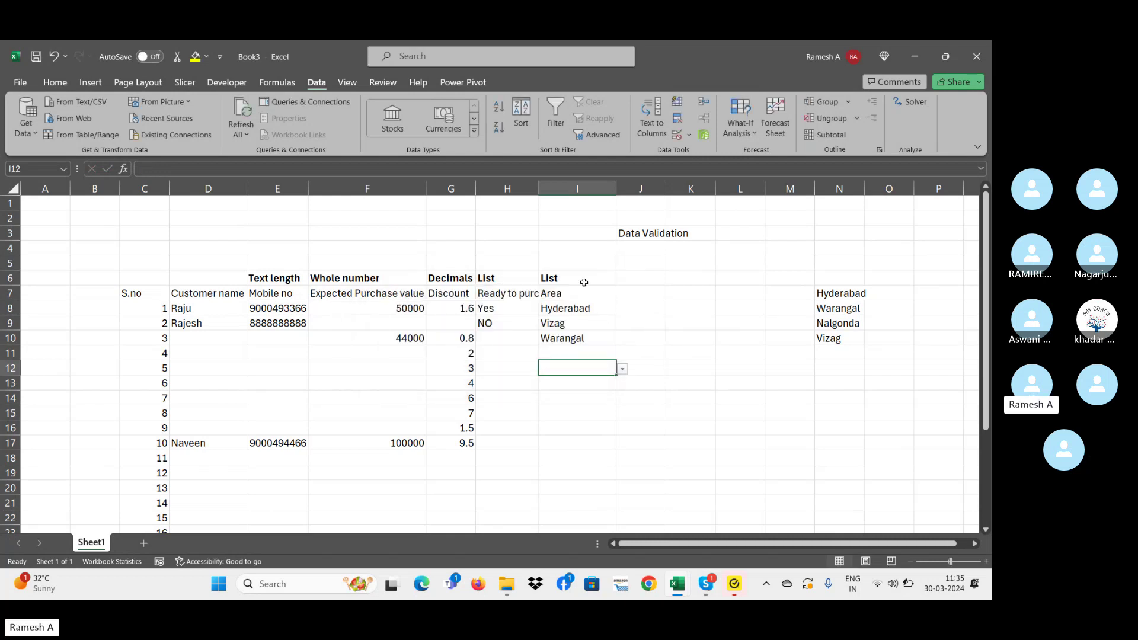
pyautogui.click(583, 291)
pyautogui.click(602, 323)
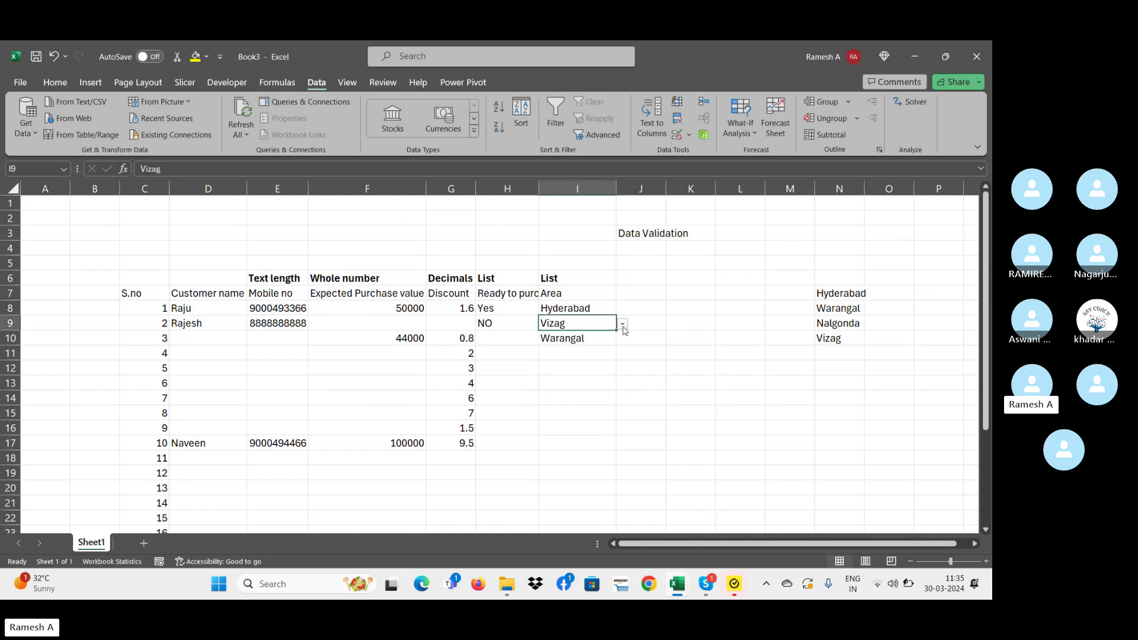
pyautogui.click(622, 324)
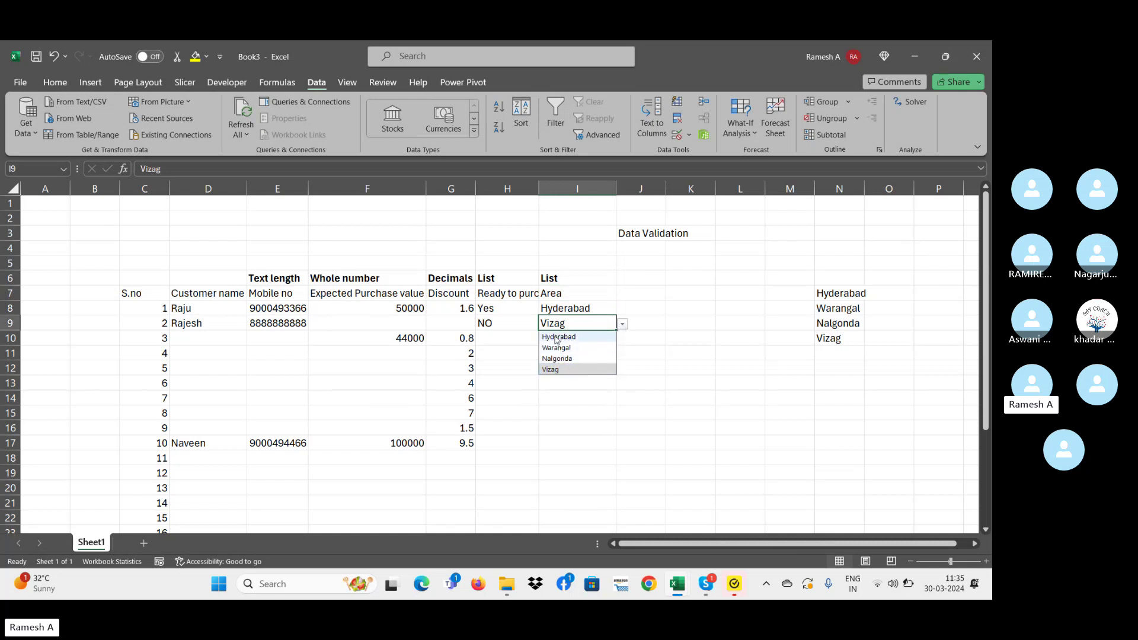
pyautogui.click(641, 368)
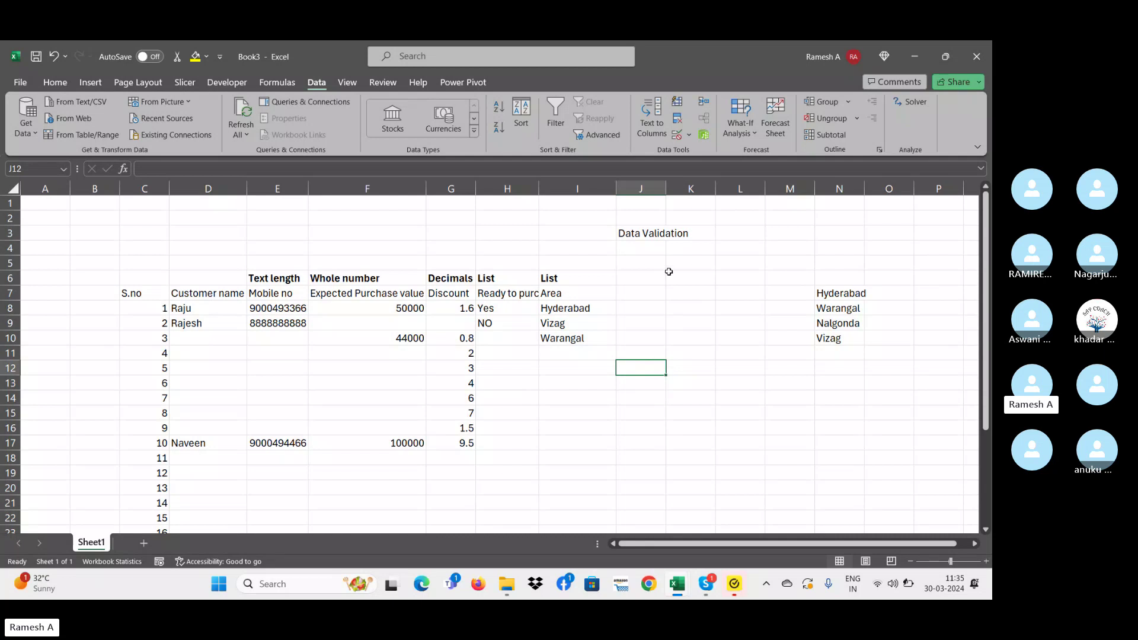
pyautogui.click(549, 304)
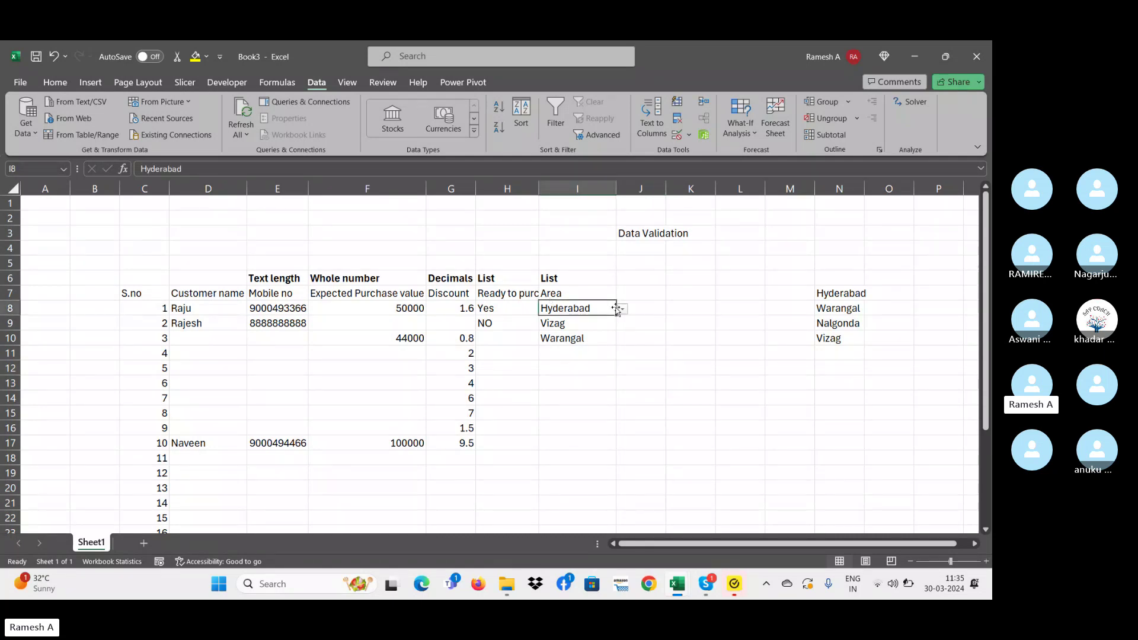
pyautogui.click(622, 309)
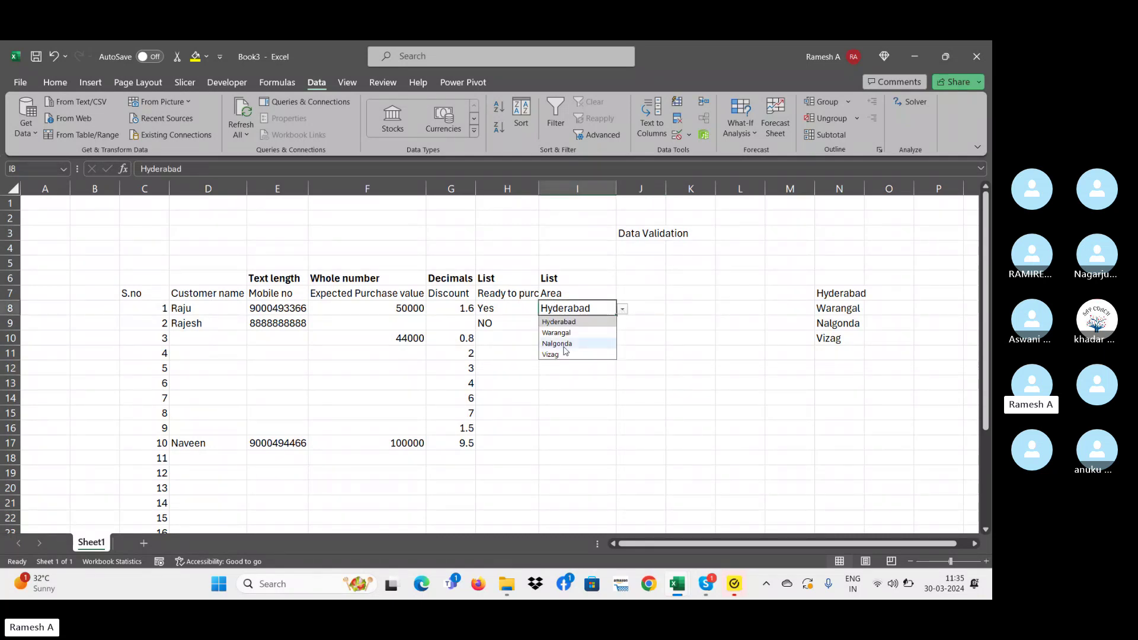
pyautogui.click(647, 308)
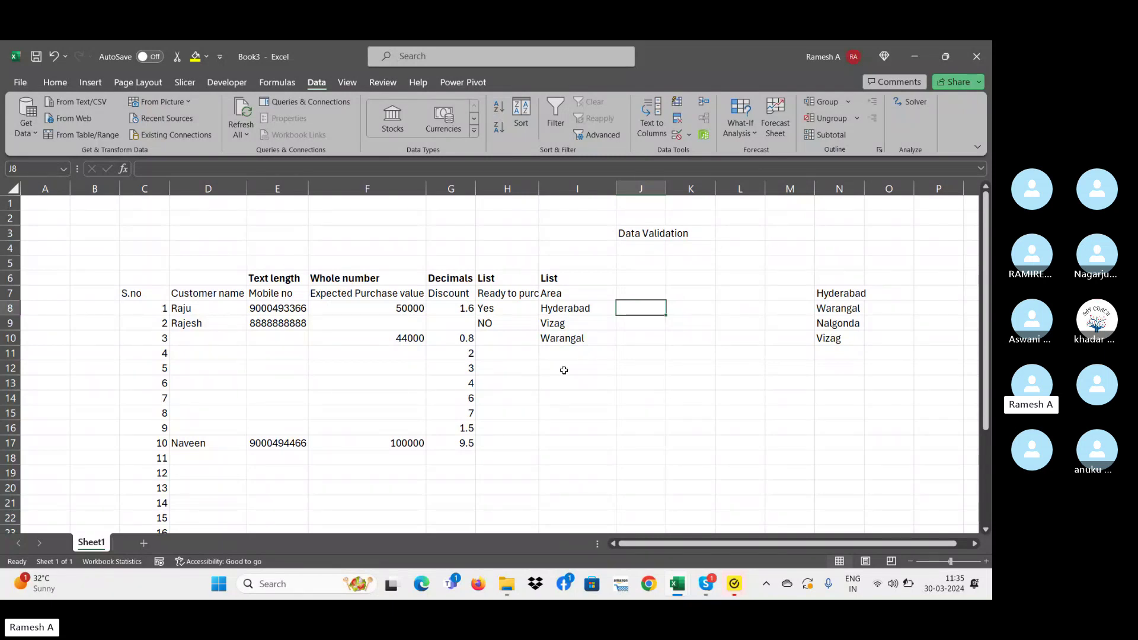
pyautogui.click(558, 314)
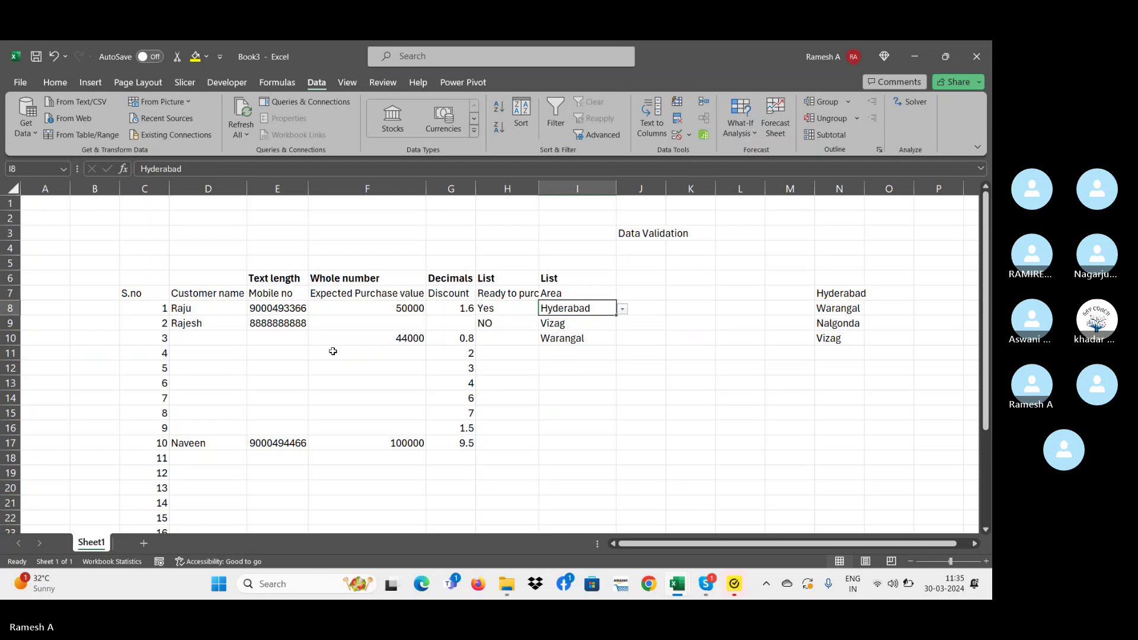
pyautogui.click(633, 276)
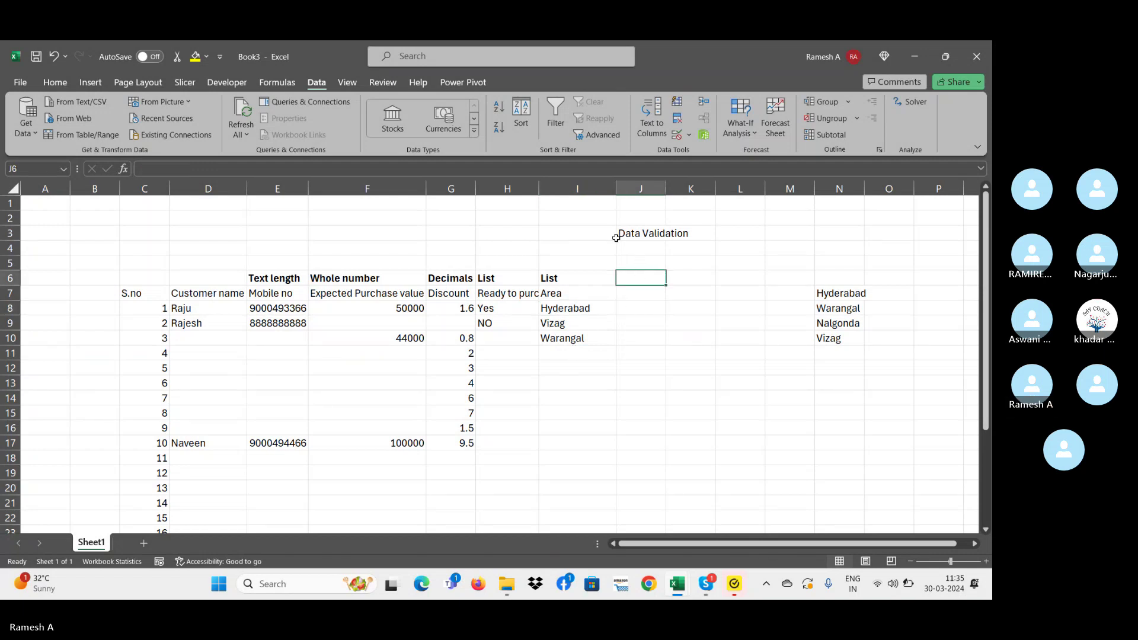
# - Open the Data Validation dialog, view the Allow options, and close it without changes
pyautogui.click(689, 134)
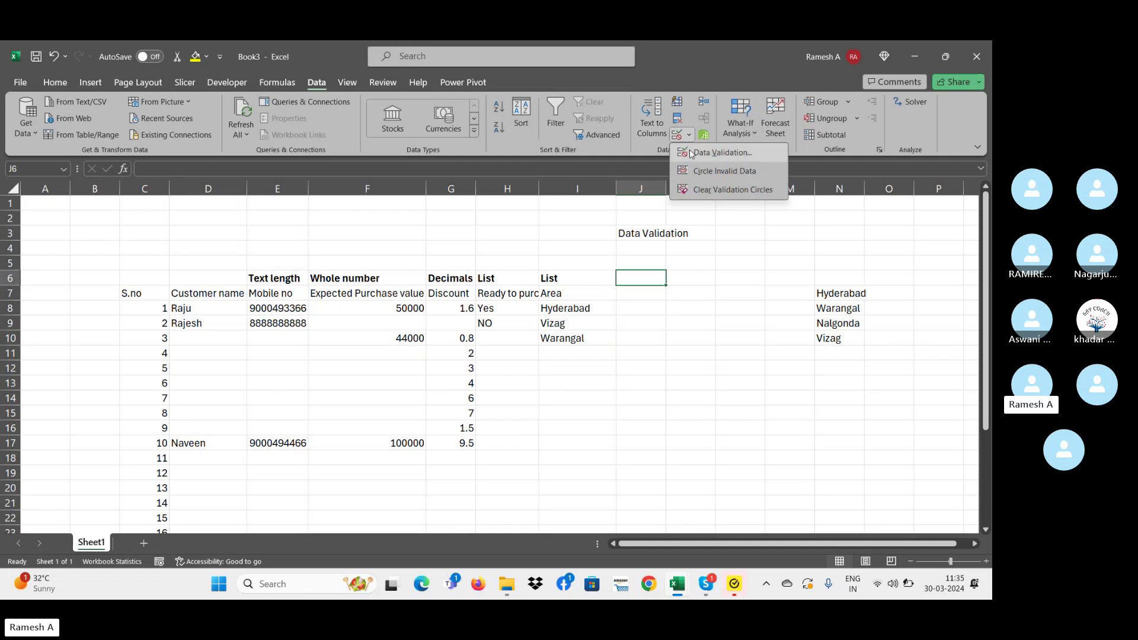
pyautogui.click(689, 154)
pyautogui.click(496, 310)
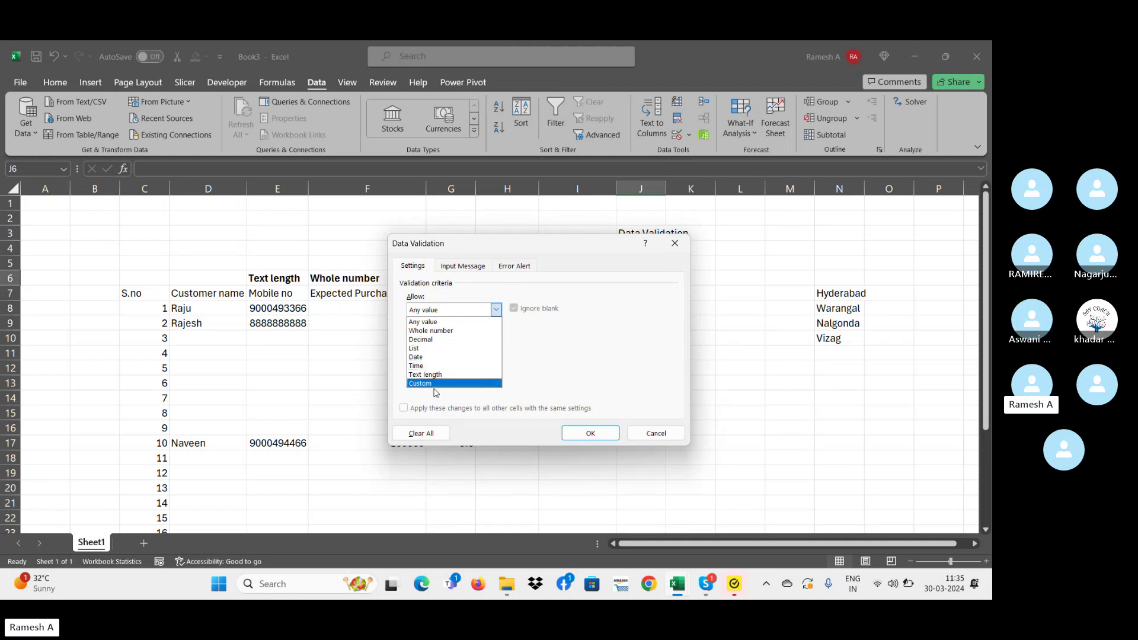
pyautogui.click(705, 258)
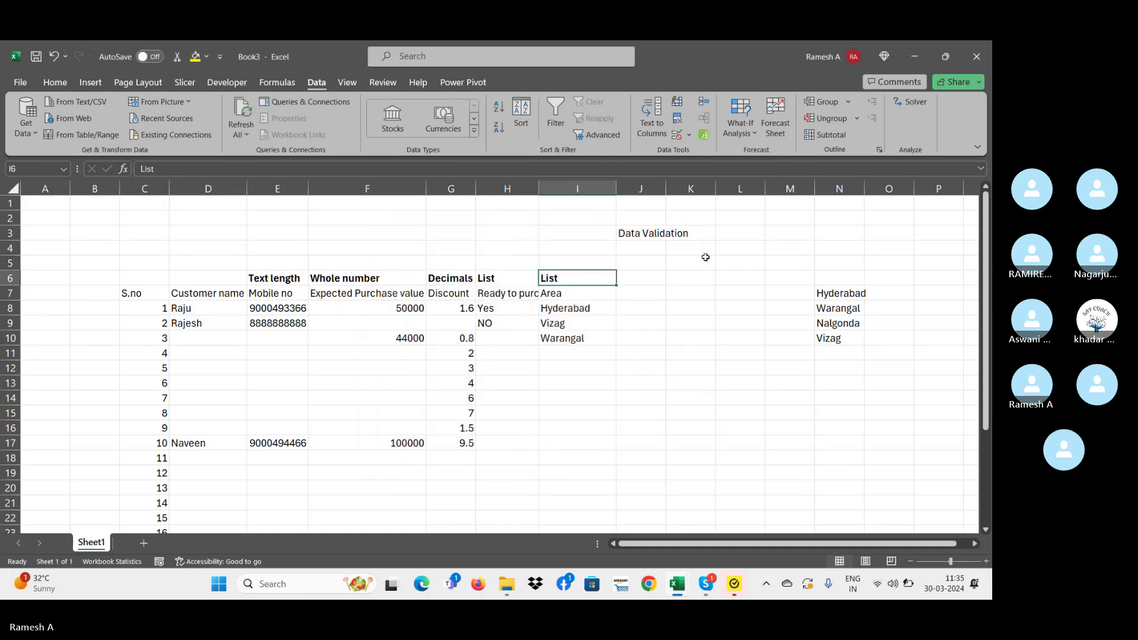
# - Type the heading 'Expected date' into J7
pyautogui.press('Right')
pyautogui.press('Left')
pyautogui.press('Right')
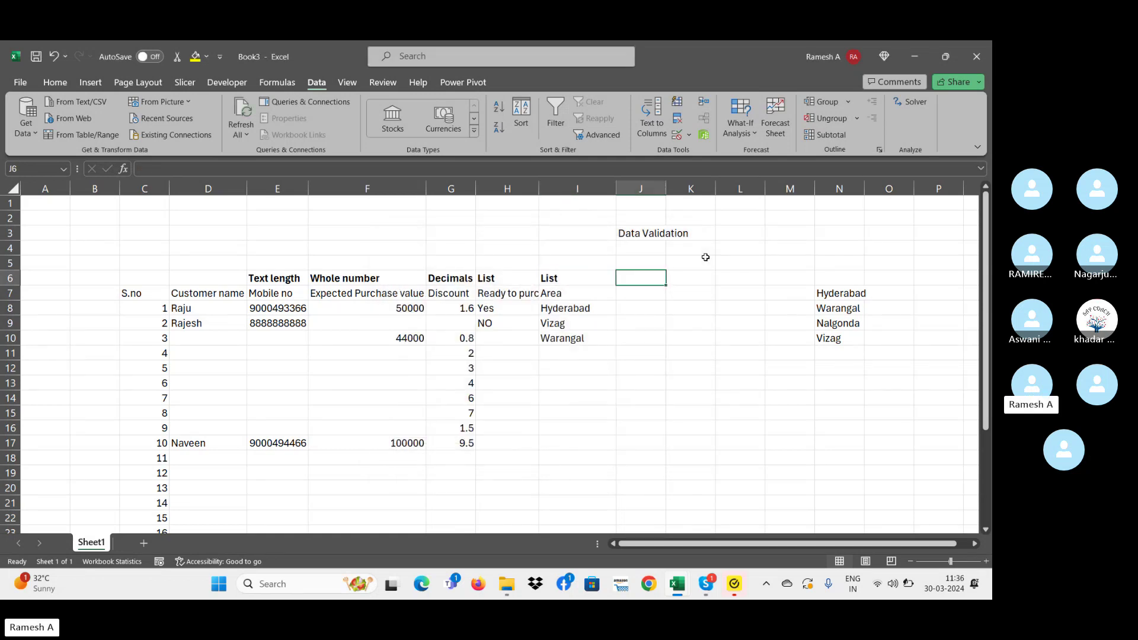
pyautogui.press('Down')
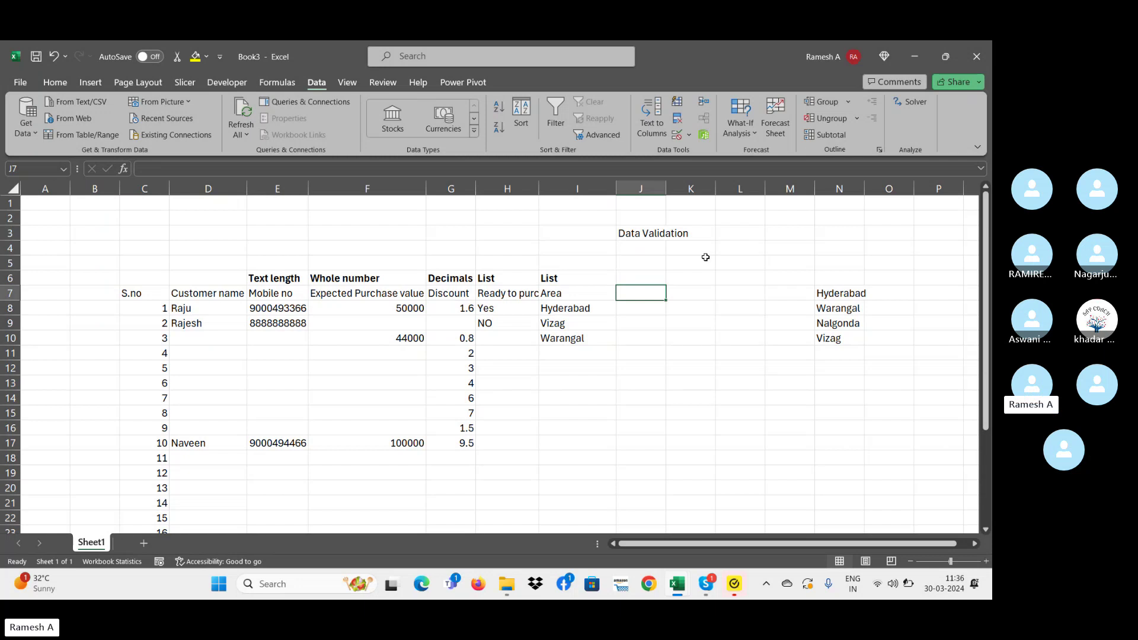
pyautogui.write('Ex')
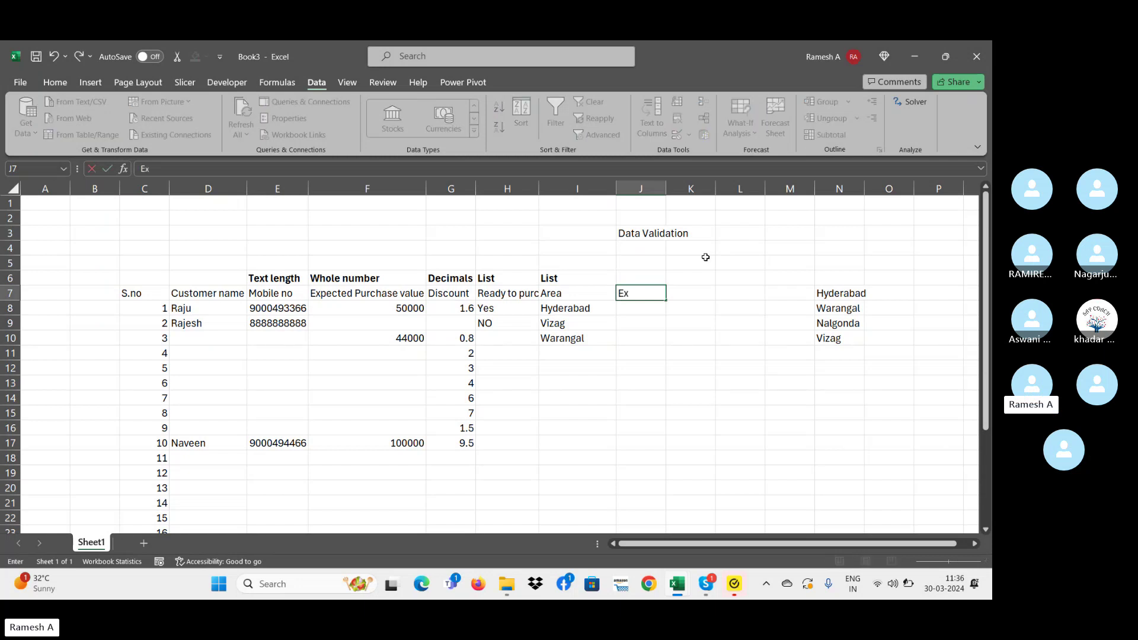
pyautogui.write('pected date')
pyautogui.press('Return')
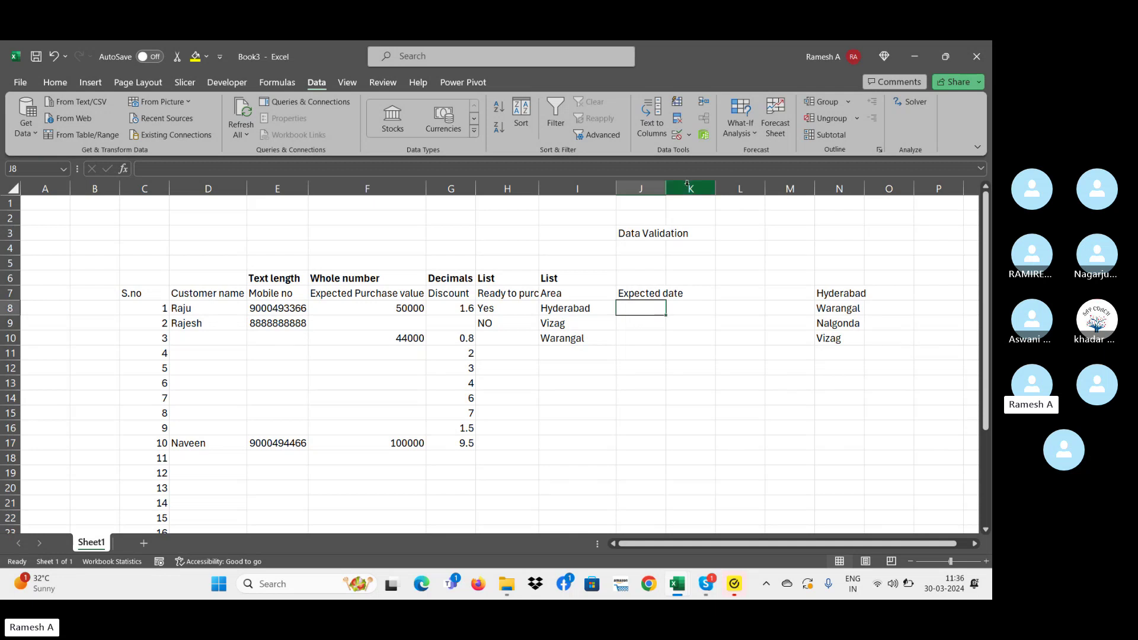
# - Select J8:J25 and set its data validation to allow Dates
pyautogui.hotkey('shift', 'Down')
pyautogui.hotkey('shift', 'Down')
pyautogui.hotkey('shift', 'Down')
pyautogui.hotkey('shift', 'Down')
pyautogui.hotkey('shift', 'Down')
pyautogui.hotkey('shift', 'Down')
pyautogui.hotkey('shift', 'Down')
pyautogui.hotkey('shift', 'Down')
pyautogui.hotkey('shift', 'Down')
pyautogui.hotkey('shift', 'Down')
pyautogui.hotkey('shift', 'Down')
pyautogui.hotkey('shift', 'Down')
pyautogui.hotkey('shift', 'Down')
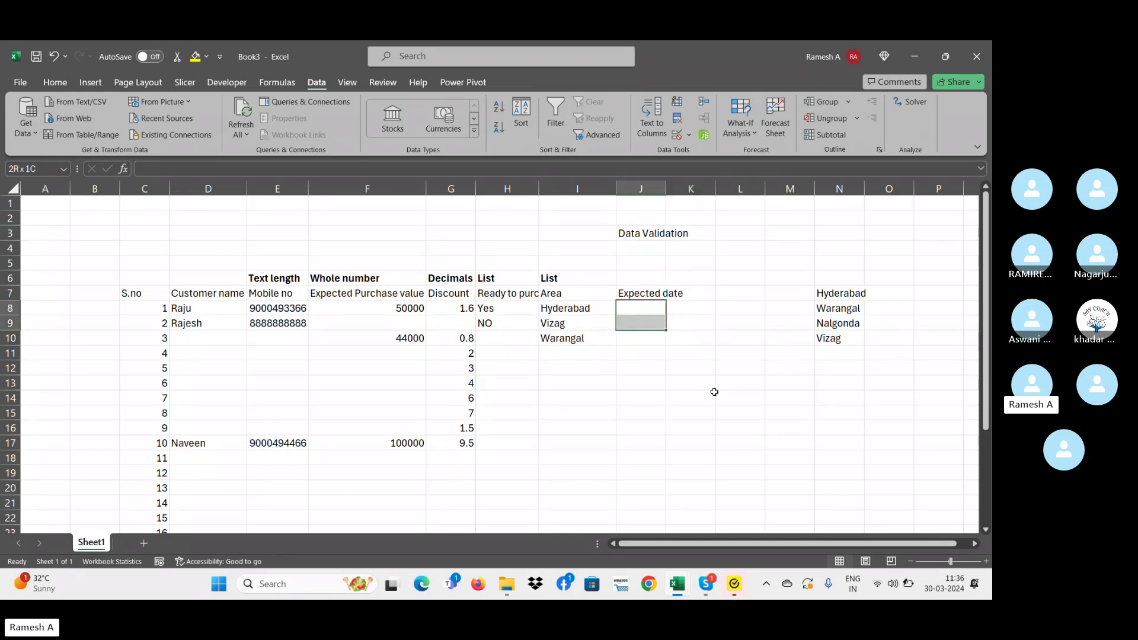
pyautogui.hotkey('shift', 'Down')
pyautogui.hotkey('shift', 'Down')
pyautogui.hotkey('shift', 'Down')
pyautogui.hotkey('shift', 'Down')
pyautogui.hotkey('shift', 'Down')
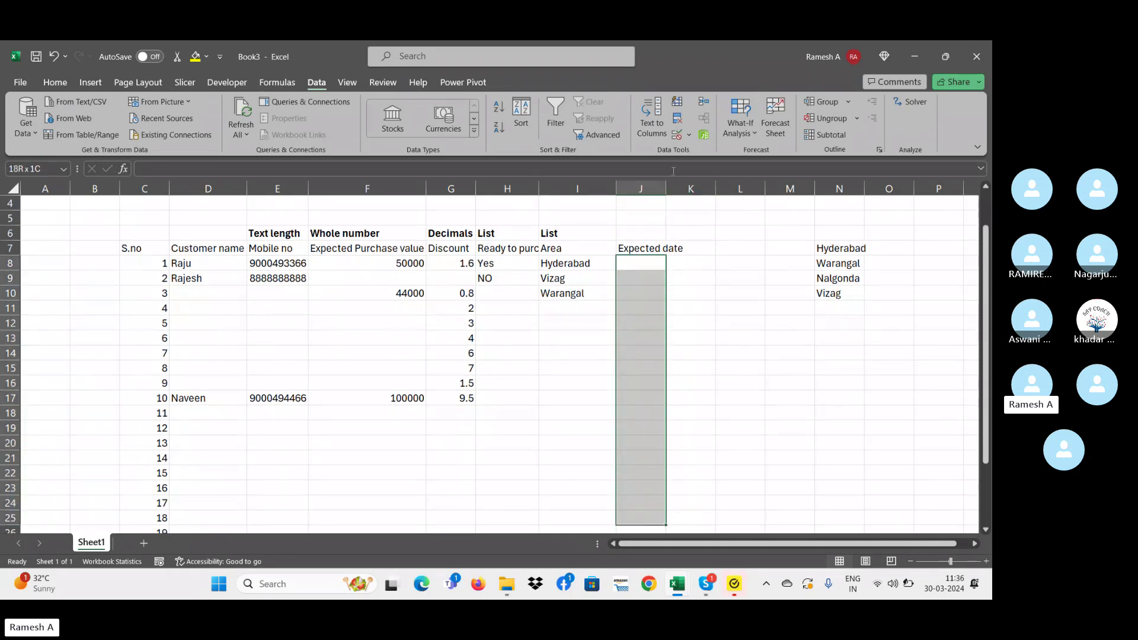
pyautogui.click(691, 135)
pyautogui.click(692, 151)
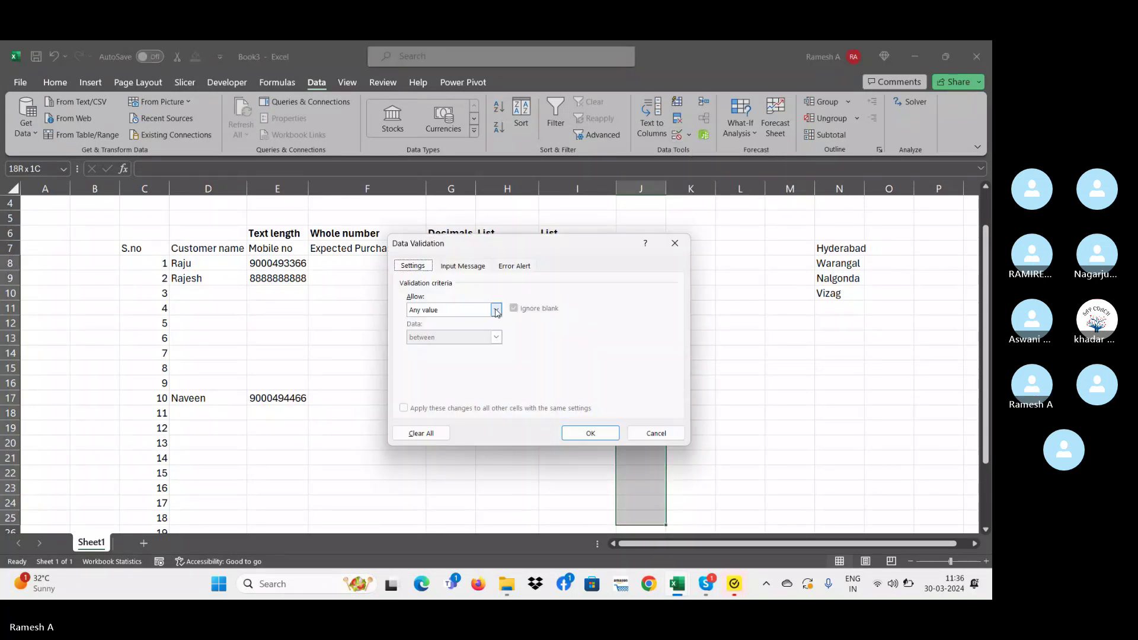
pyautogui.click(496, 309)
pyautogui.click(479, 353)
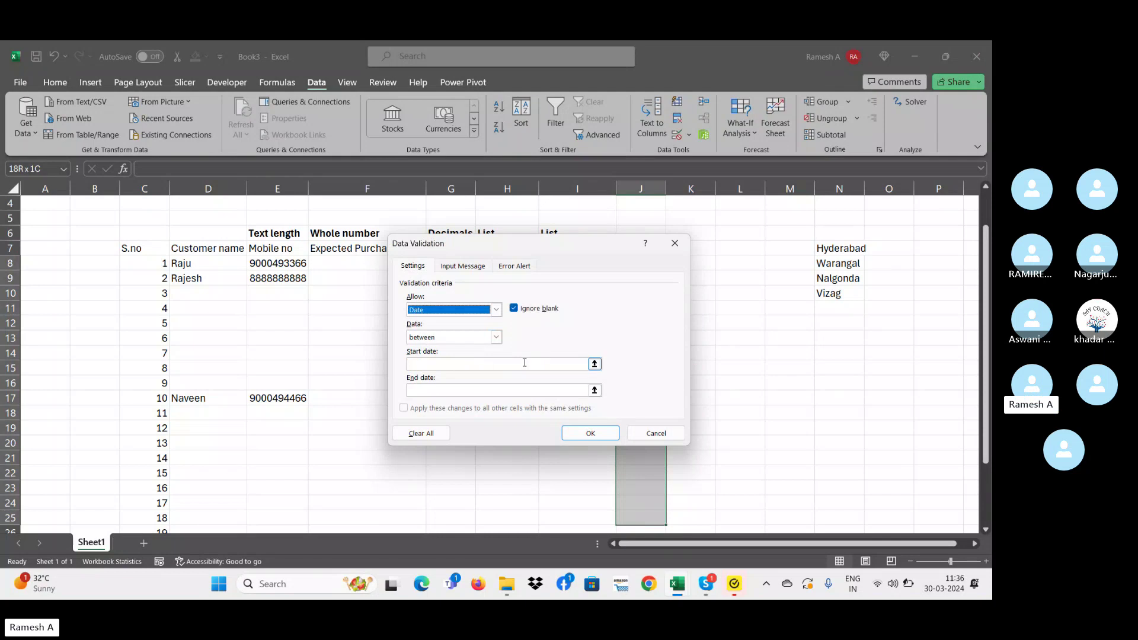
# - Enter start date 03/30/2024 and end date 04/30/2024 for the date range
pyautogui.click(464, 365)
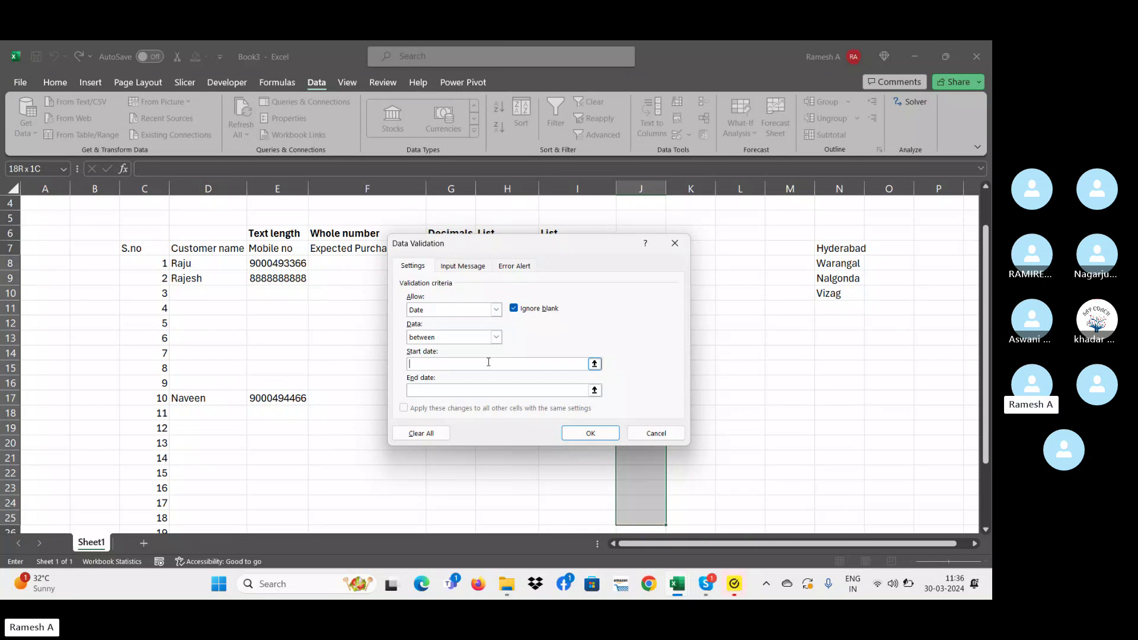
pyautogui.write('01')
pyautogui.press('BackSpace')
pyautogui.press('BackSpace')
pyautogui.write('3')
pyautogui.write('/30/2024')
pyautogui.click(478, 395)
pyautogui.write('04')
pyautogui.write('0')
pyautogui.press('BackSpace')
pyautogui.write('/')
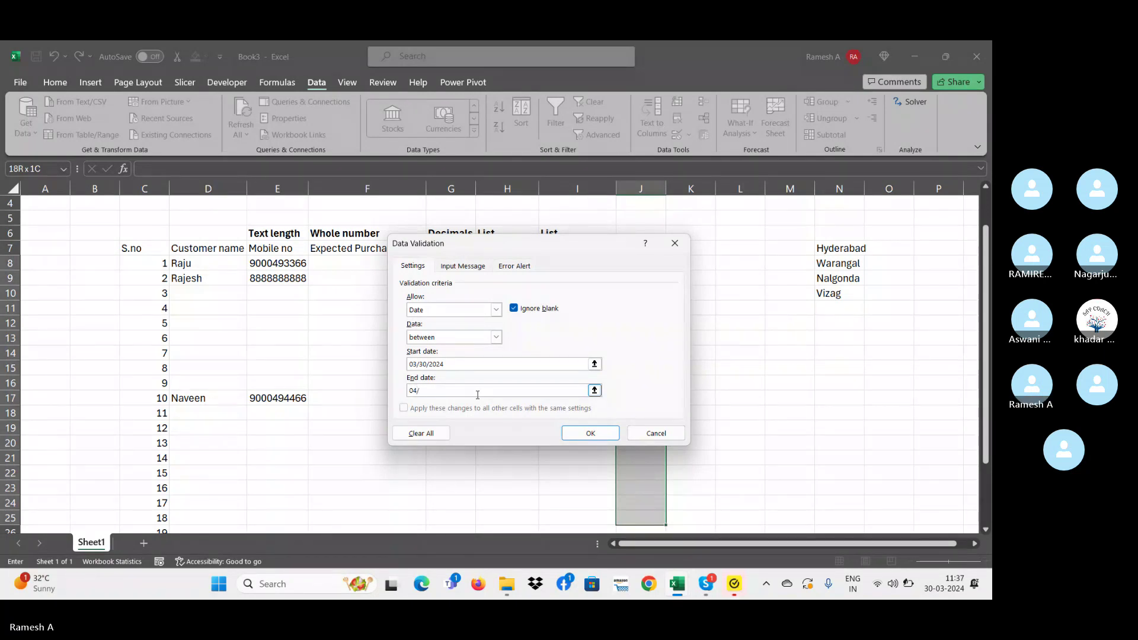
pyautogui.write('30/202')
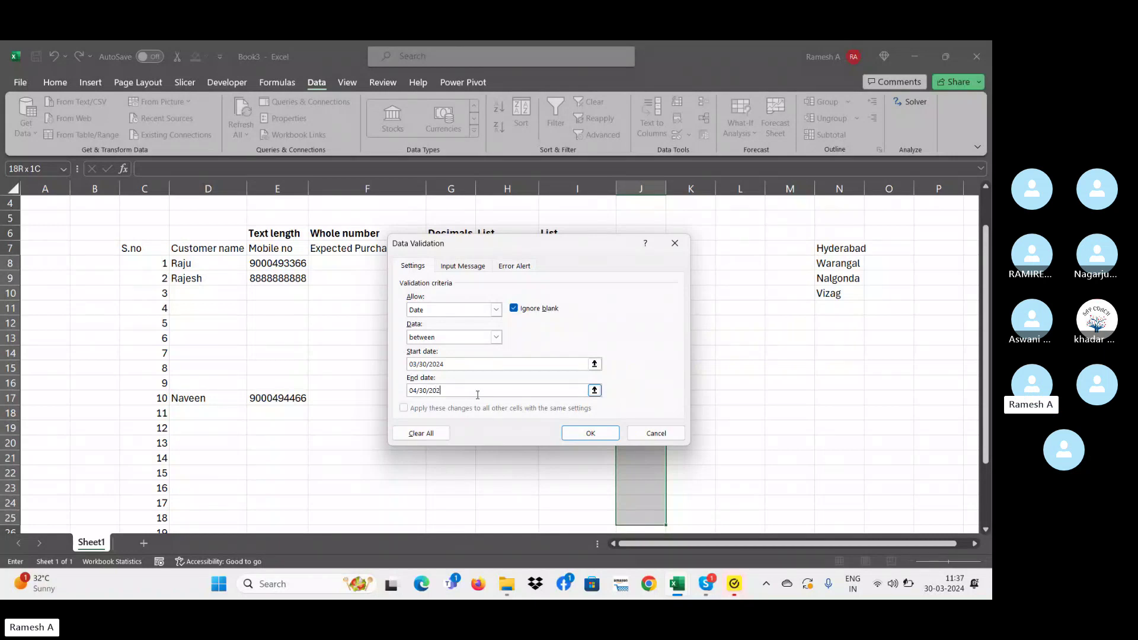
pyautogui.write('4')
# - After the invalid start date error, re-enter it as 30/03/2024 and the end date as 03/04/2024
pyautogui.click(597, 437)
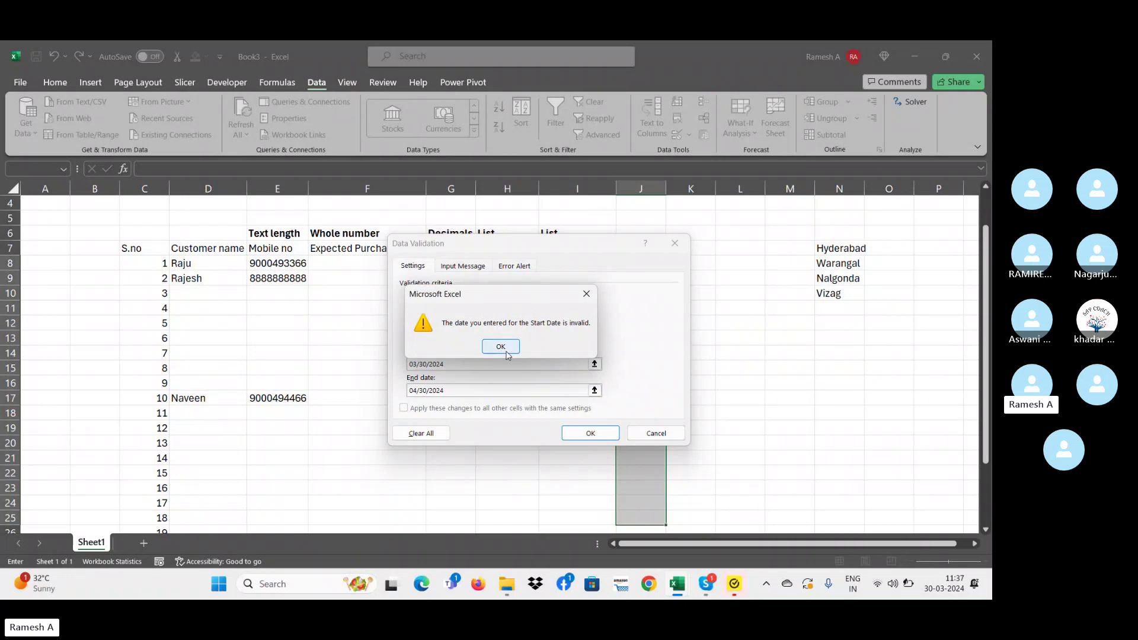
pyautogui.click(505, 351)
pyautogui.click(424, 364)
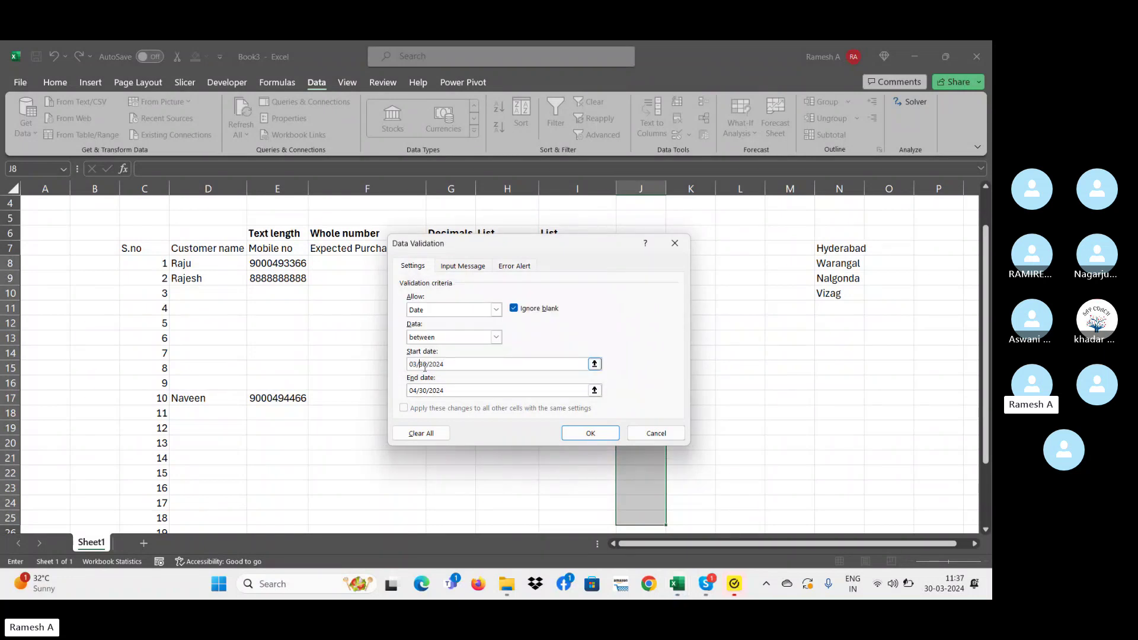
pyautogui.press('Right')
pyautogui.press('BackSpace')
pyautogui.press('BackSpace')
pyautogui.press('Delete')
pyautogui.press('Delete')
pyautogui.write('03')
pyautogui.click(419, 364)
pyautogui.write('=')
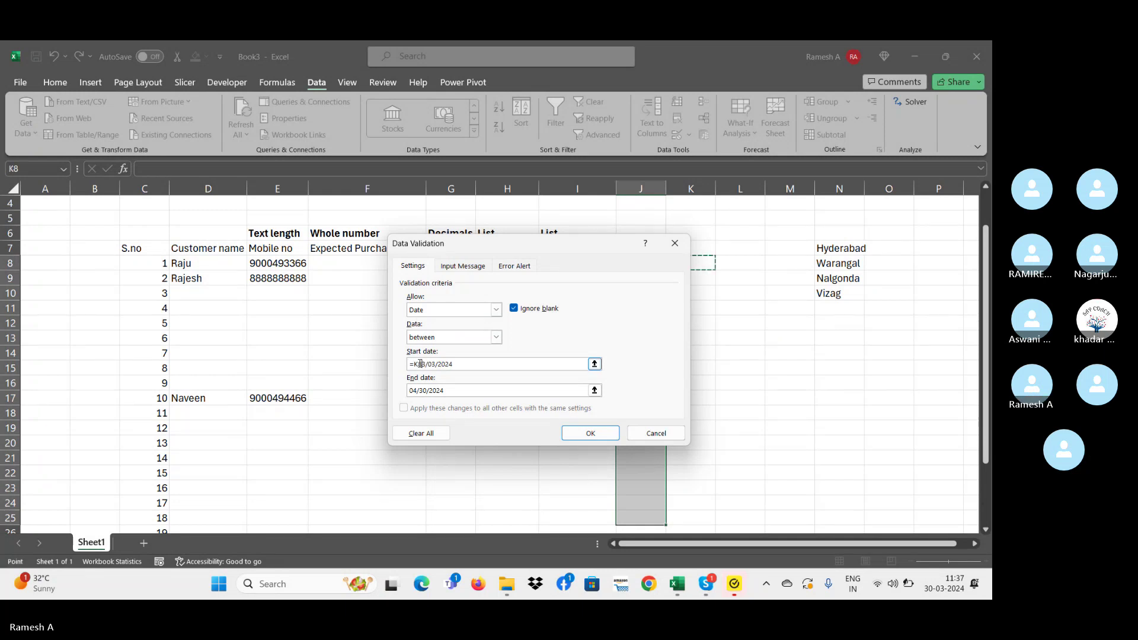
pyautogui.press('BackSpace')
pyautogui.write('0')
pyautogui.press('Tab')
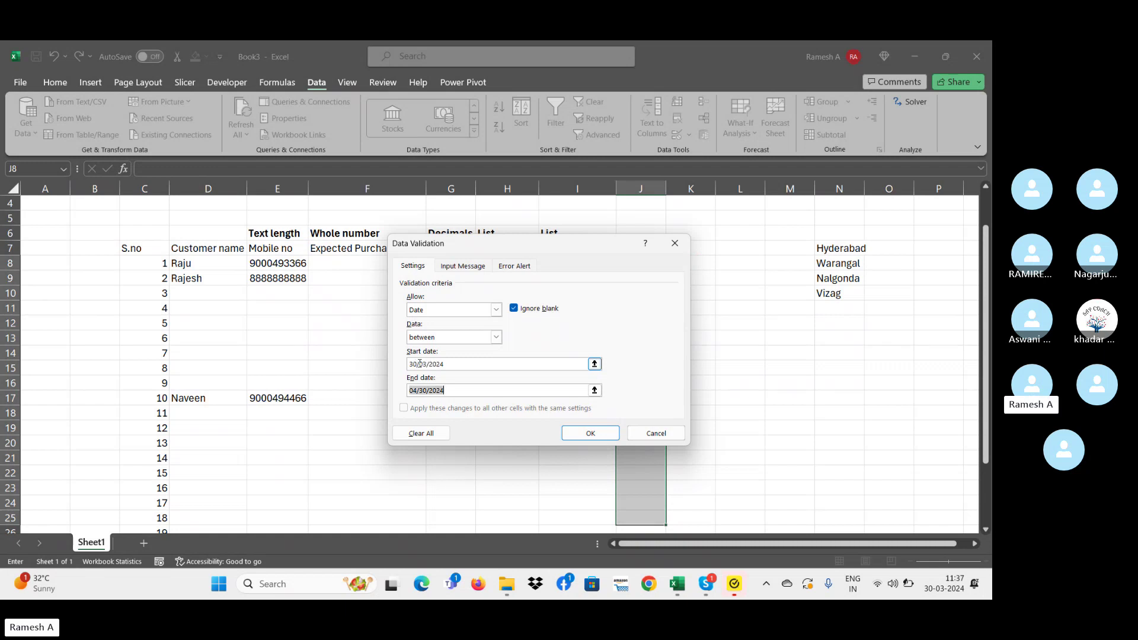
pyautogui.write('03/04/2024')
# - Apply the date rule, put today's date in J9, and copy it into J10
pyautogui.press('Return')
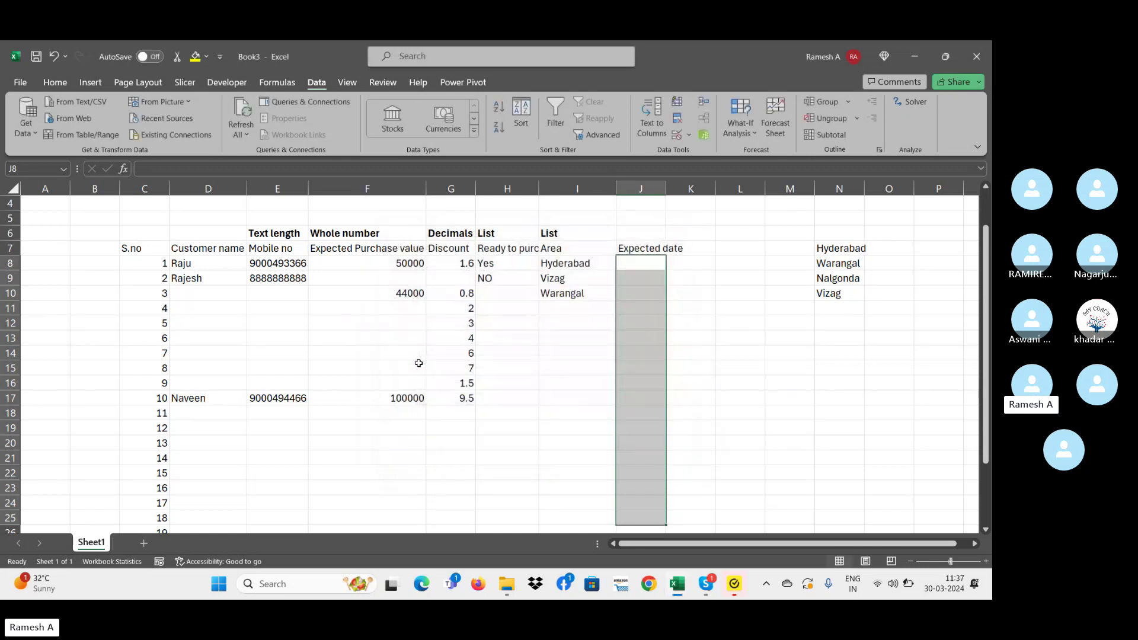
pyautogui.click(644, 278)
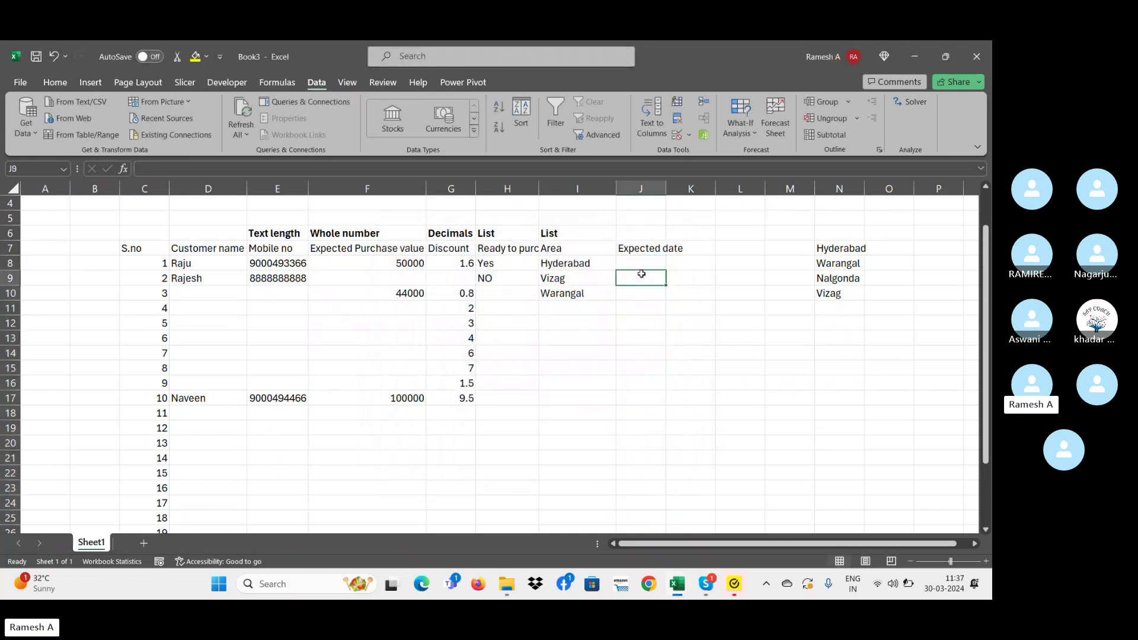
pyautogui.hotkey('ctrl', ';')
pyautogui.press('Return')
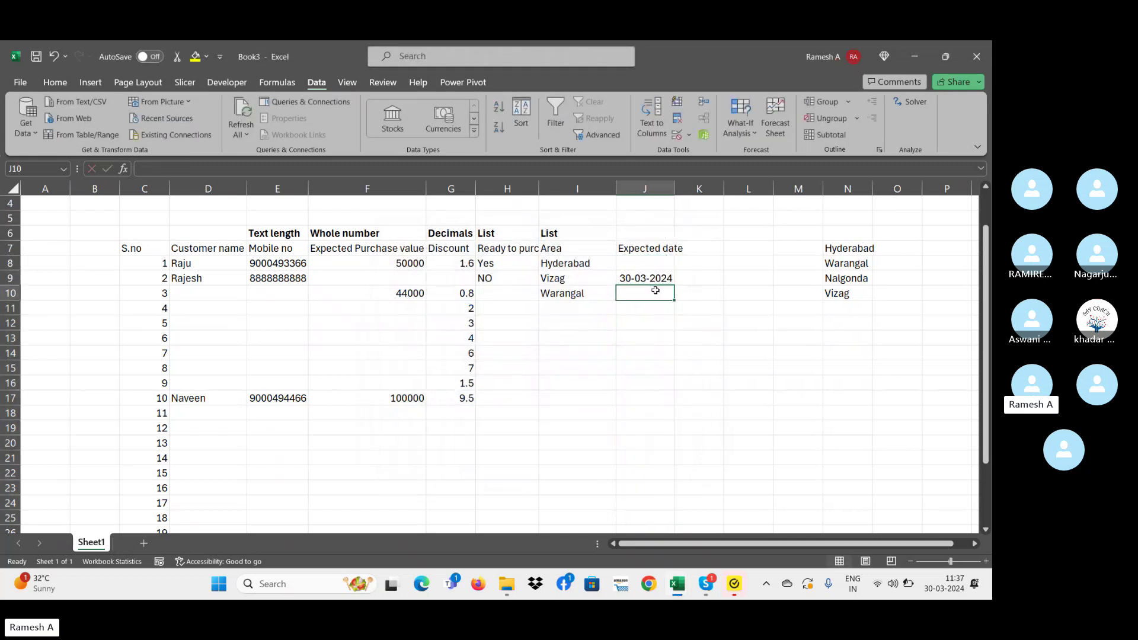
pyautogui.press('Up')
pyautogui.click(654, 290)
pyautogui.click(645, 279)
pyautogui.hotkey('ctrl', 'c')
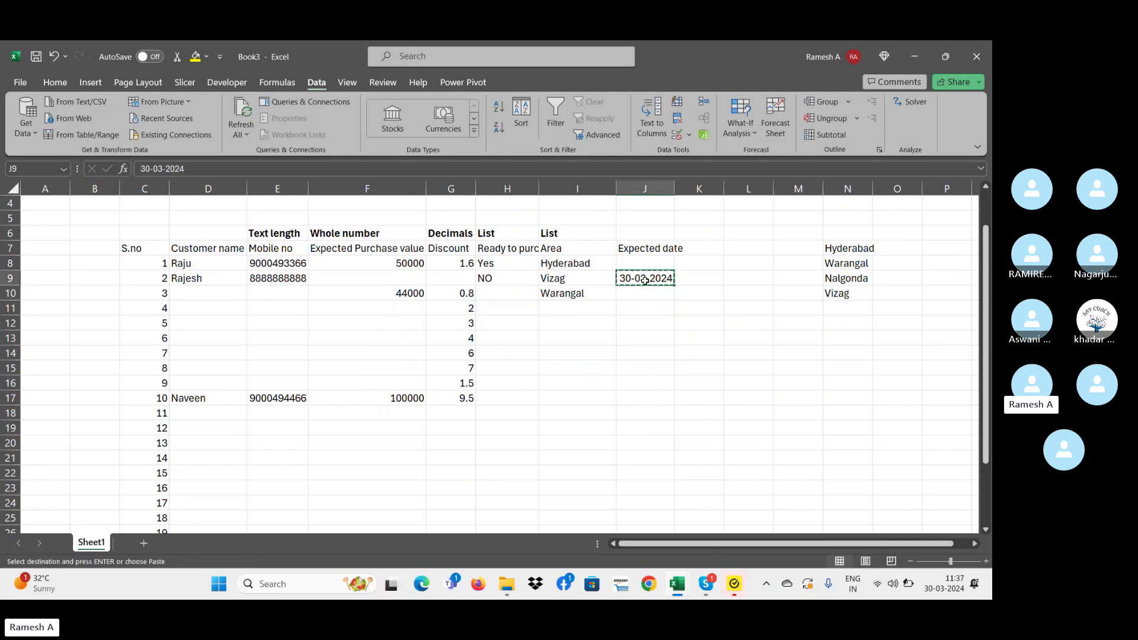
pyautogui.click(645, 292)
pyautogui.hotkey('ctrl', 'v')
# - Test 30-05-2024 in J10 and let the rule reject it, keeping 30-03-2024
pyautogui.press('F2')
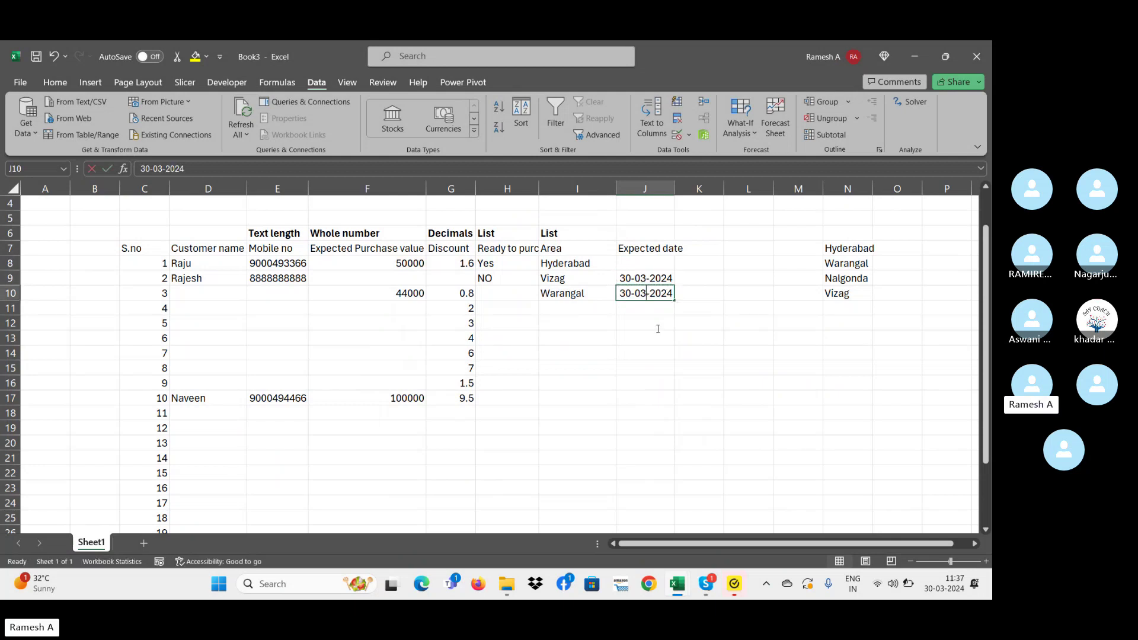
pyautogui.press('BackSpace')
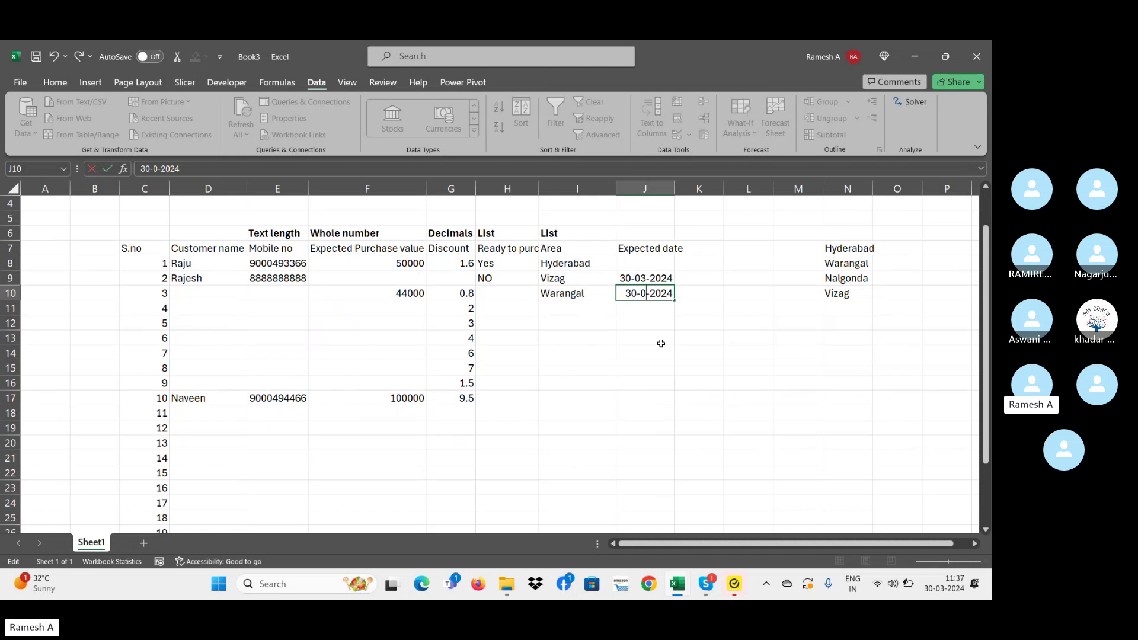
pyautogui.write('5')
pyautogui.press('Return')
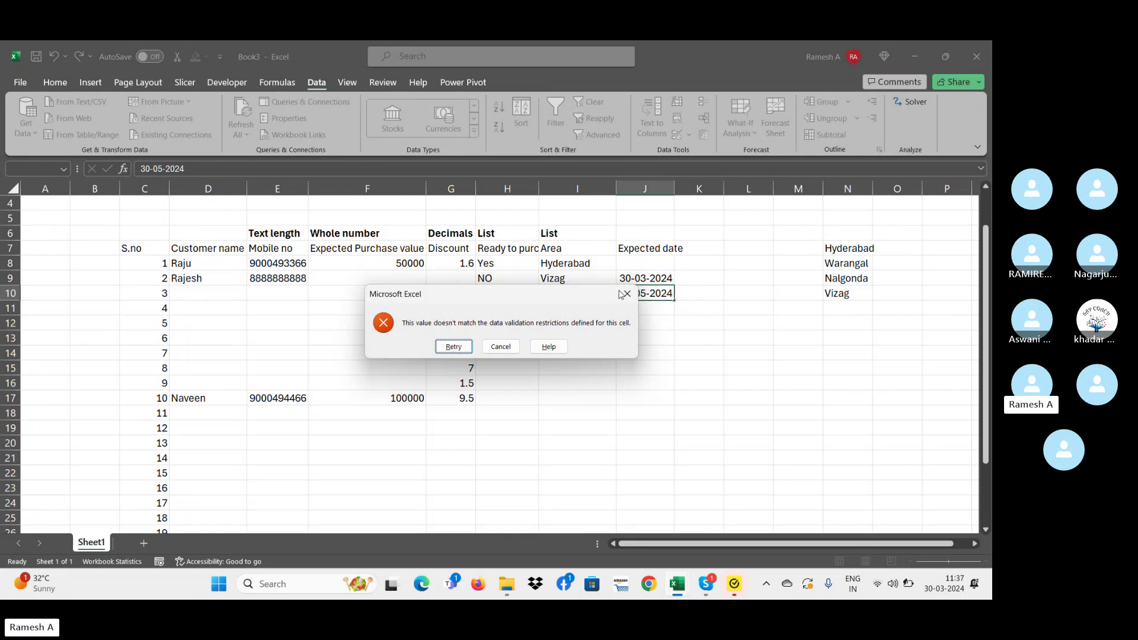
pyautogui.click(627, 293)
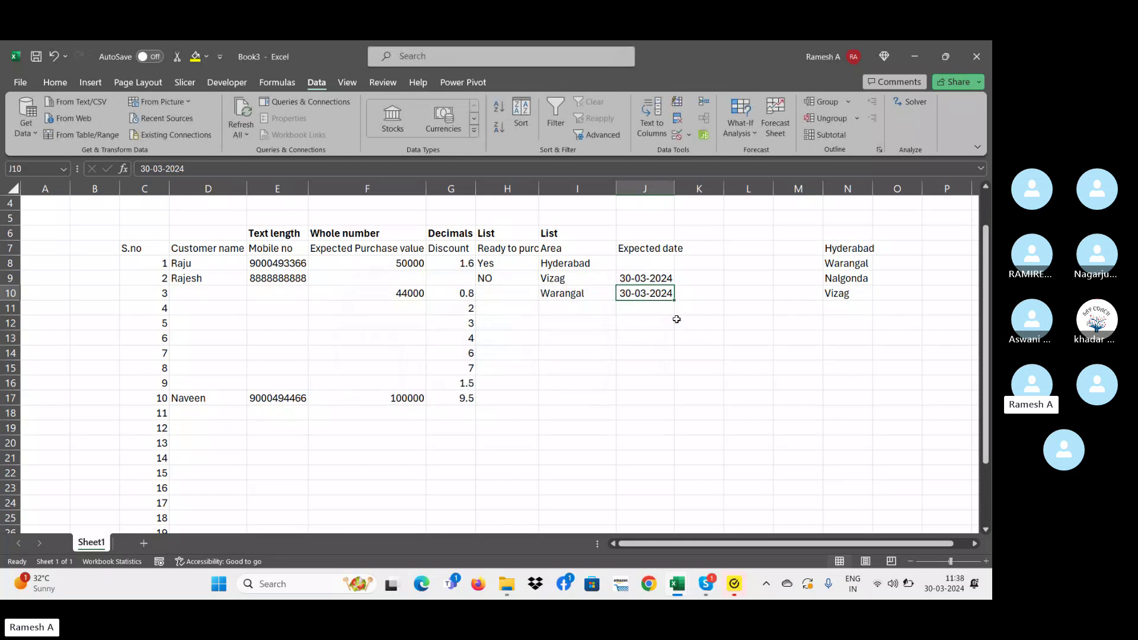
pyautogui.press('Down')
pyautogui.press('Down')
pyautogui.press('Down')
pyautogui.press('Down')
pyautogui.press('Up')
pyautogui.press('Up')
pyautogui.press('Up')
pyautogui.press('Down')
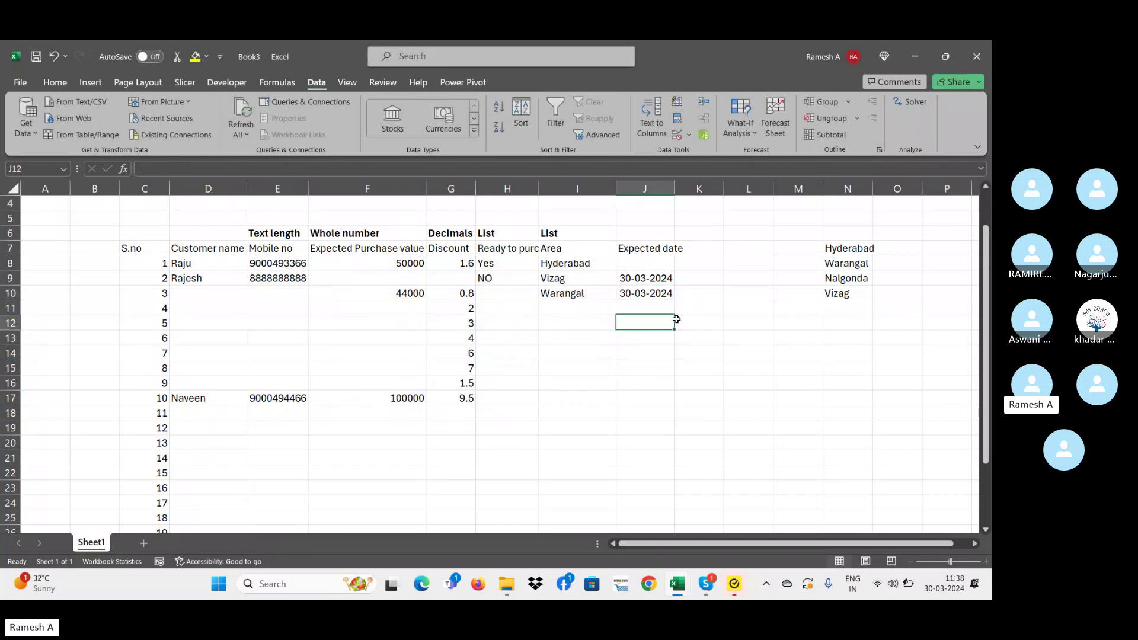
pyautogui.press('Down')
pyautogui.press('Down')
pyautogui.press('Up')
pyautogui.press('Up')
# - Extend the Date rule (30-03-2024 to 03-04-2024) to cover J8:J28
pyautogui.click(654, 262)
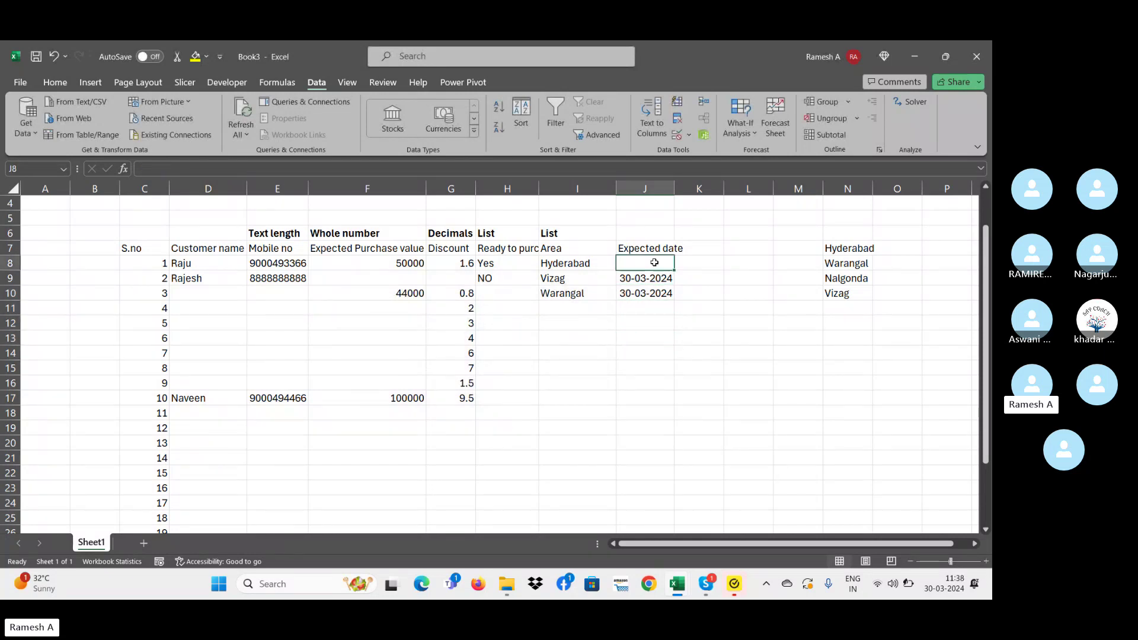
pyautogui.moveTo(654, 263); pyautogui.dragTo(652, 521)
pyautogui.click(688, 135)
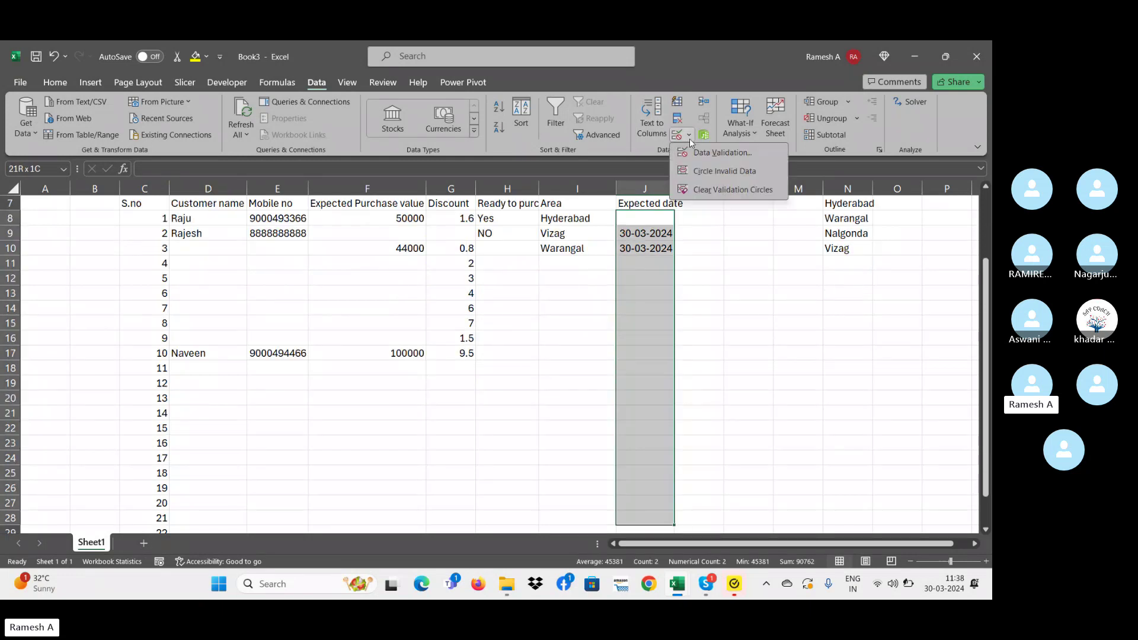
pyautogui.click(689, 158)
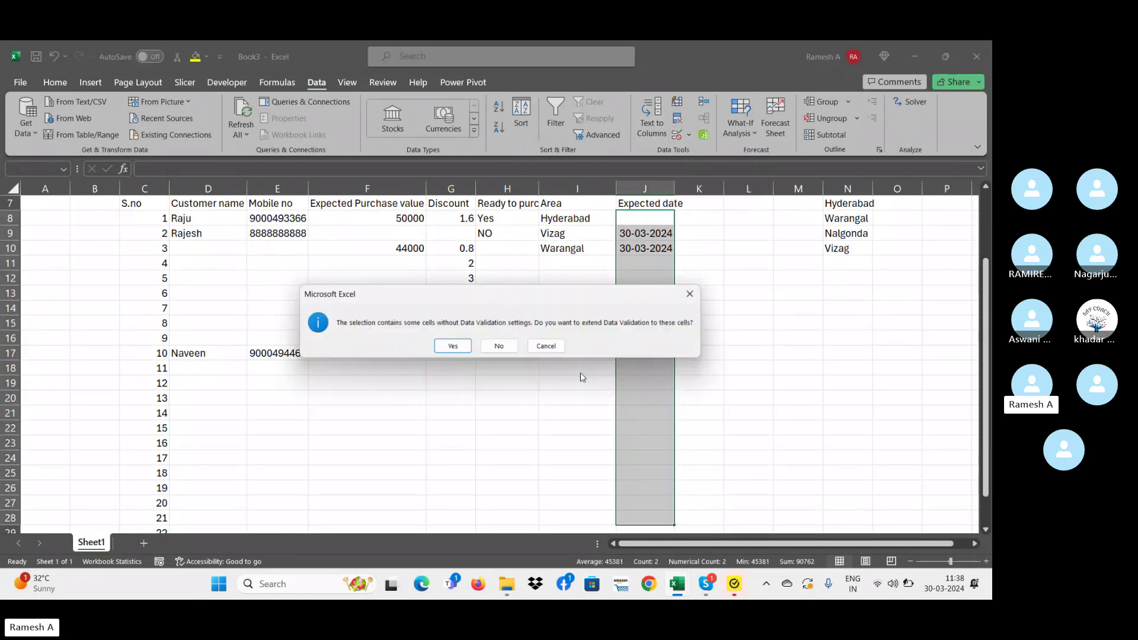
pyautogui.click(451, 346)
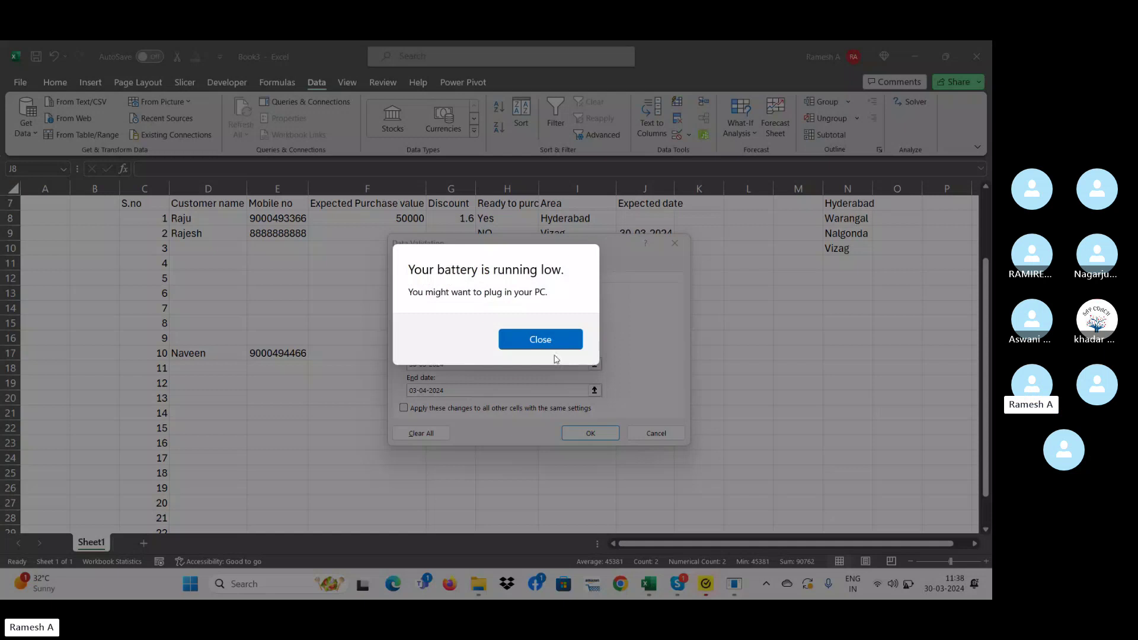
pyautogui.click(567, 336)
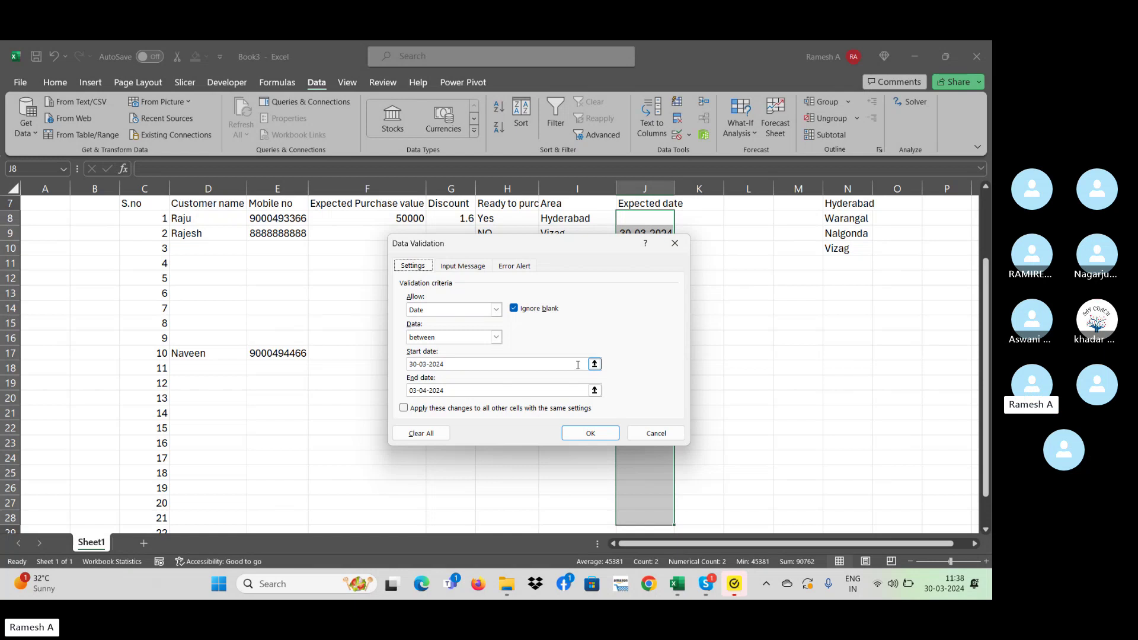
pyautogui.click(414, 390)
pyautogui.click(588, 433)
pyautogui.click(629, 299)
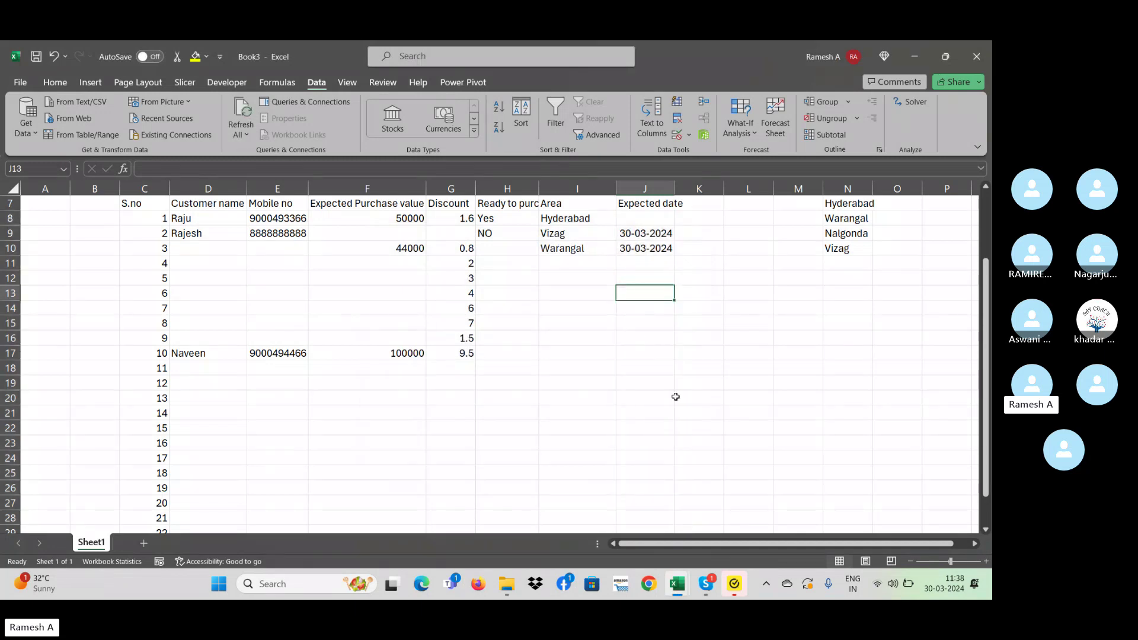
# - Put 30-03-2024 in J13, confirm 04-04-2024 is refused, and autofit column J
pyautogui.hotkey('ctrl', ';')
pyautogui.press('Return')
pyautogui.press('Up')
pyautogui.click(154, 168)
pyautogui.press('BackSpace')
pyautogui.press('BackSpace')
pyautogui.press('BackSpace')
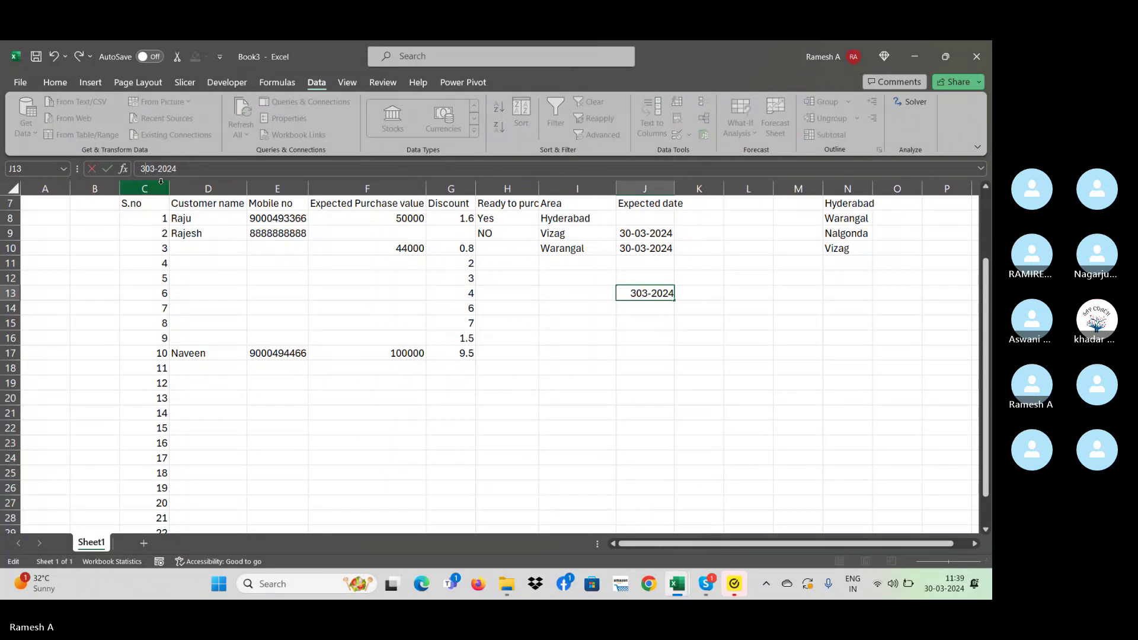
pyautogui.write('04')
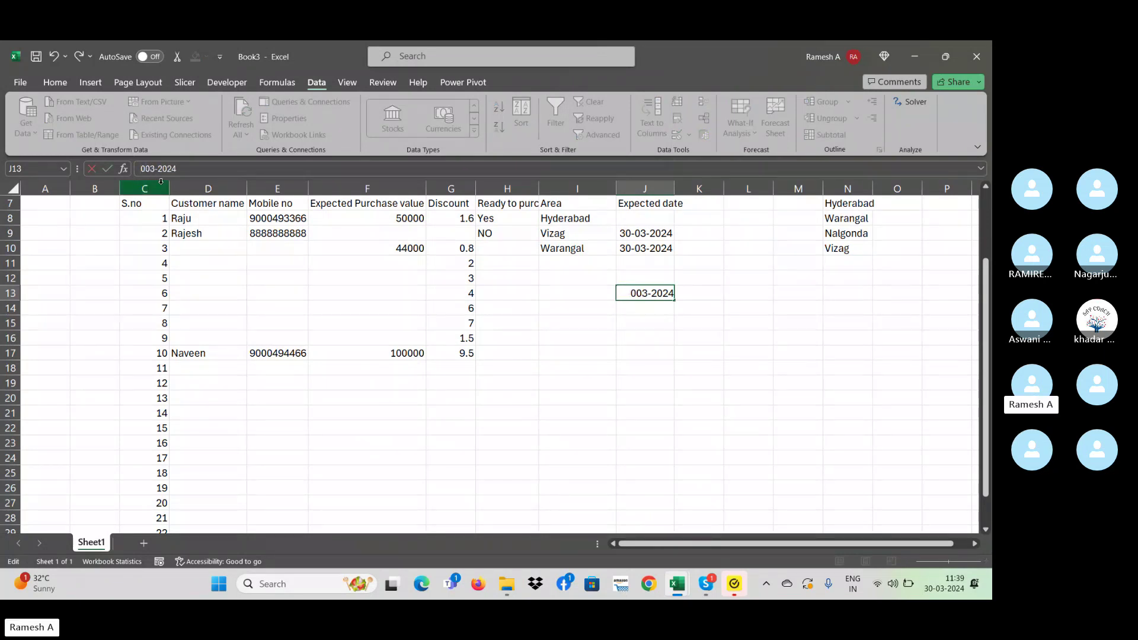
pyautogui.write('-')
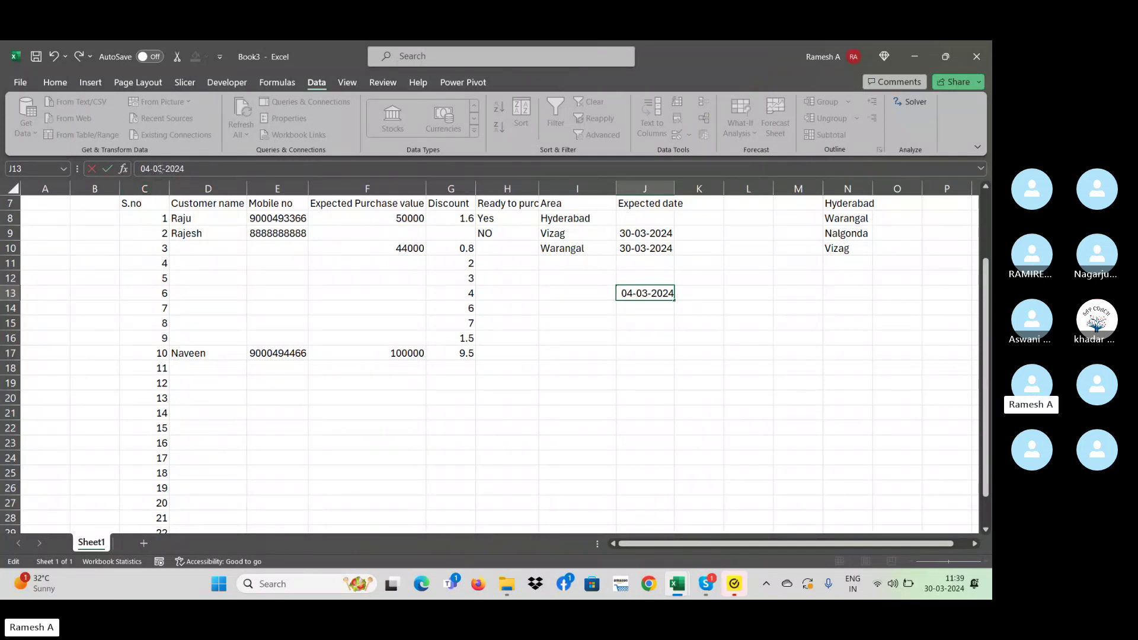
pyautogui.press('BackSpace')
pyautogui.write('4')
pyautogui.press('Return')
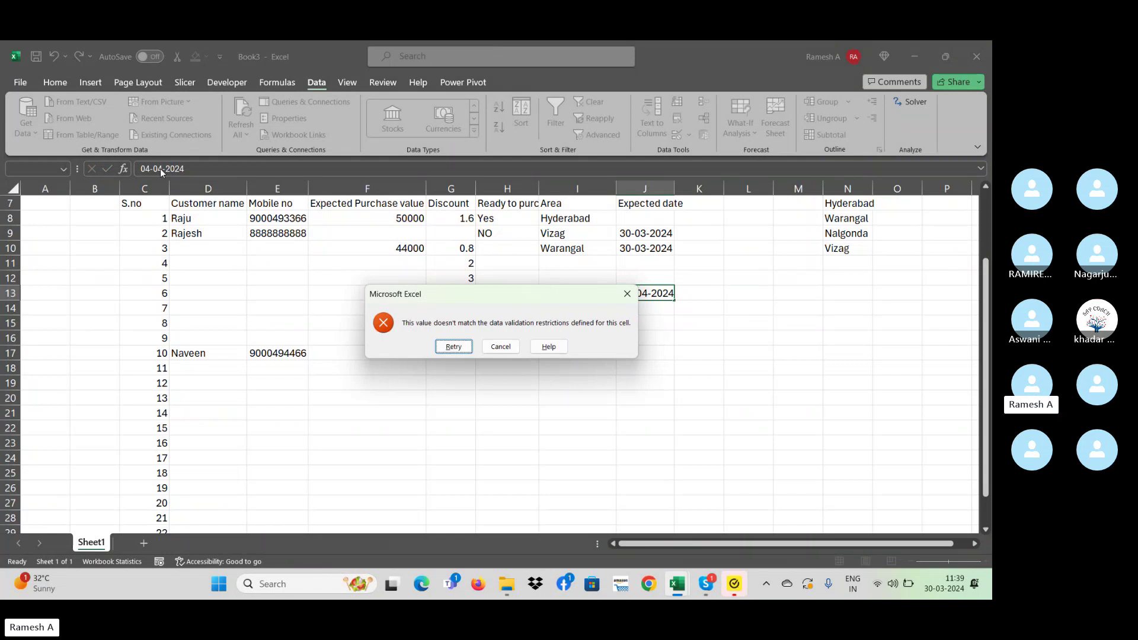
pyautogui.click(623, 291)
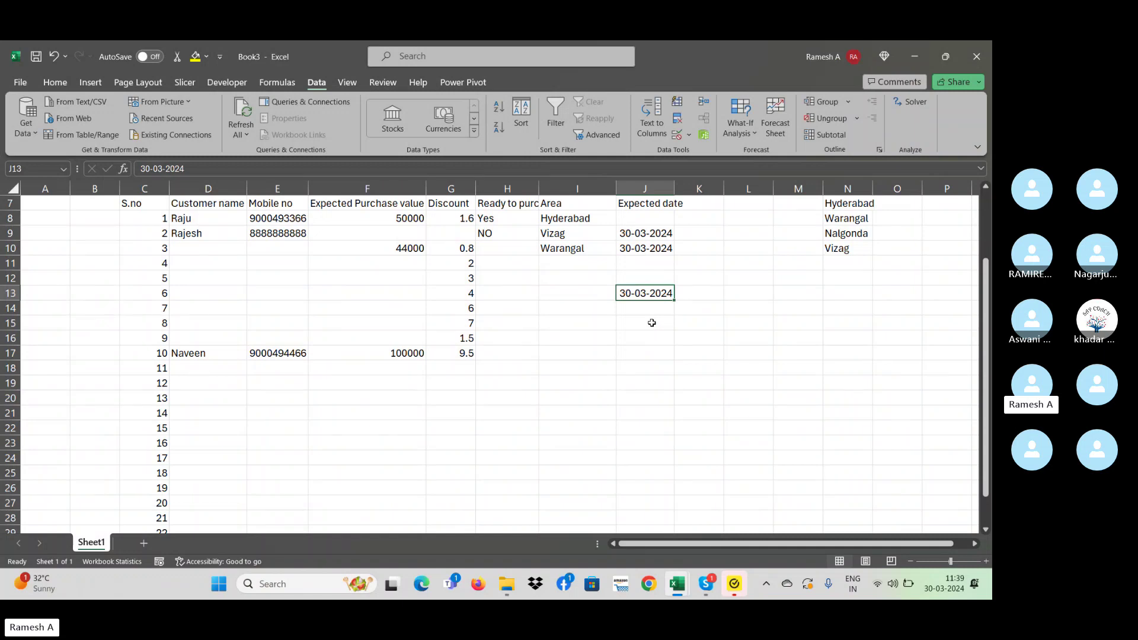
pyautogui.click(654, 368)
pyautogui.doubleClick(673, 192)
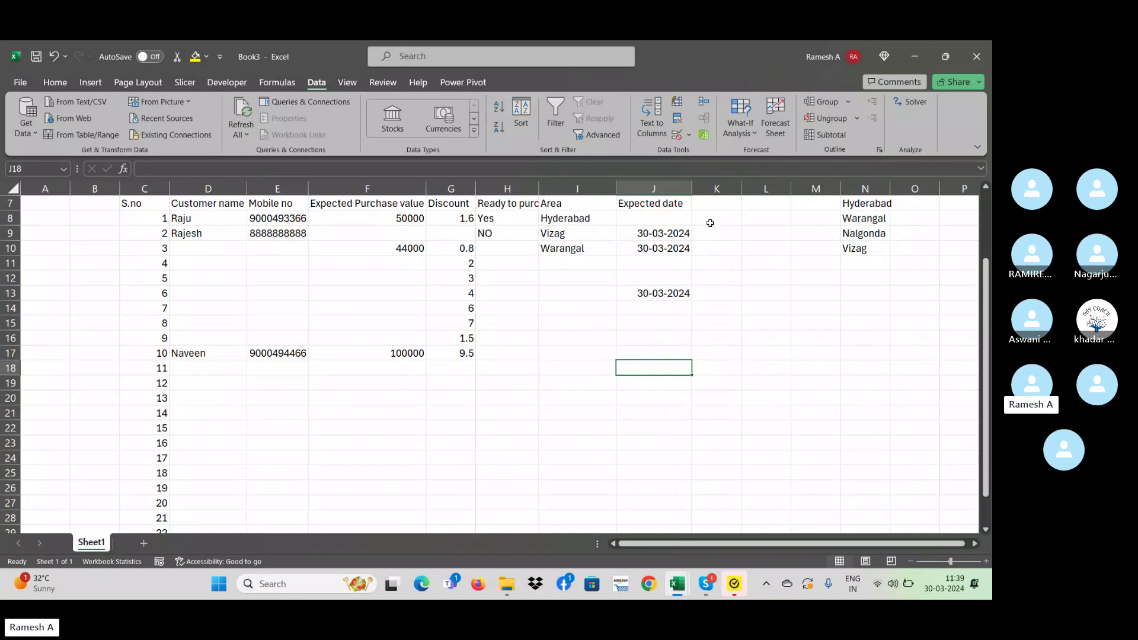
# - Type 'Sheduled to call' as the K7 heading, then select the empty cells K8:K28 beneath it
pyautogui.click(710, 221)
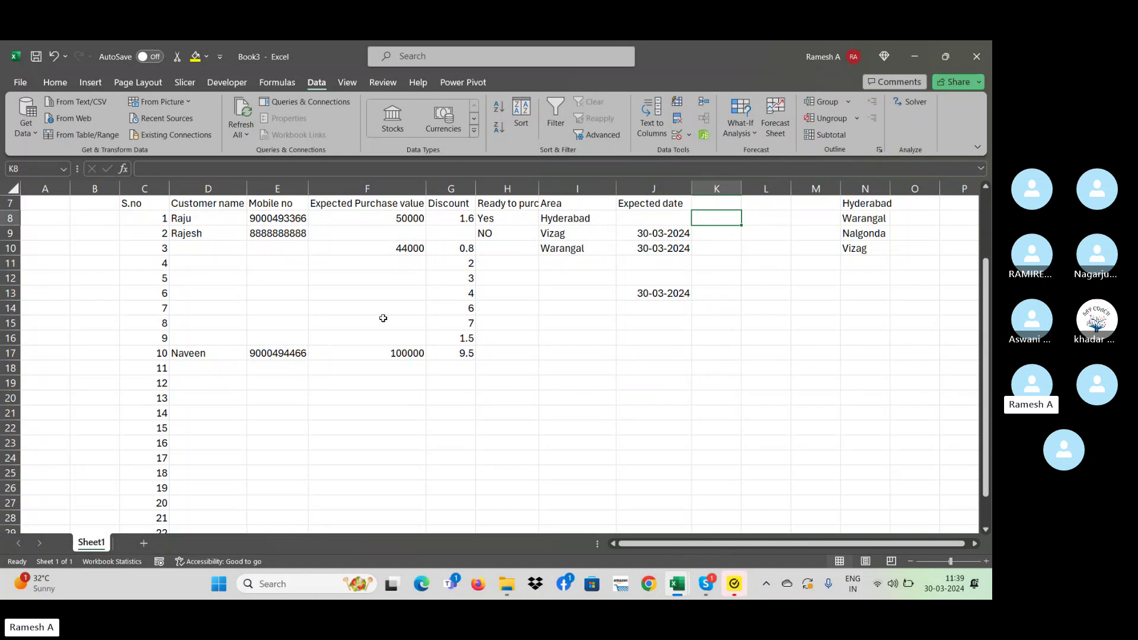
pyautogui.click(604, 294)
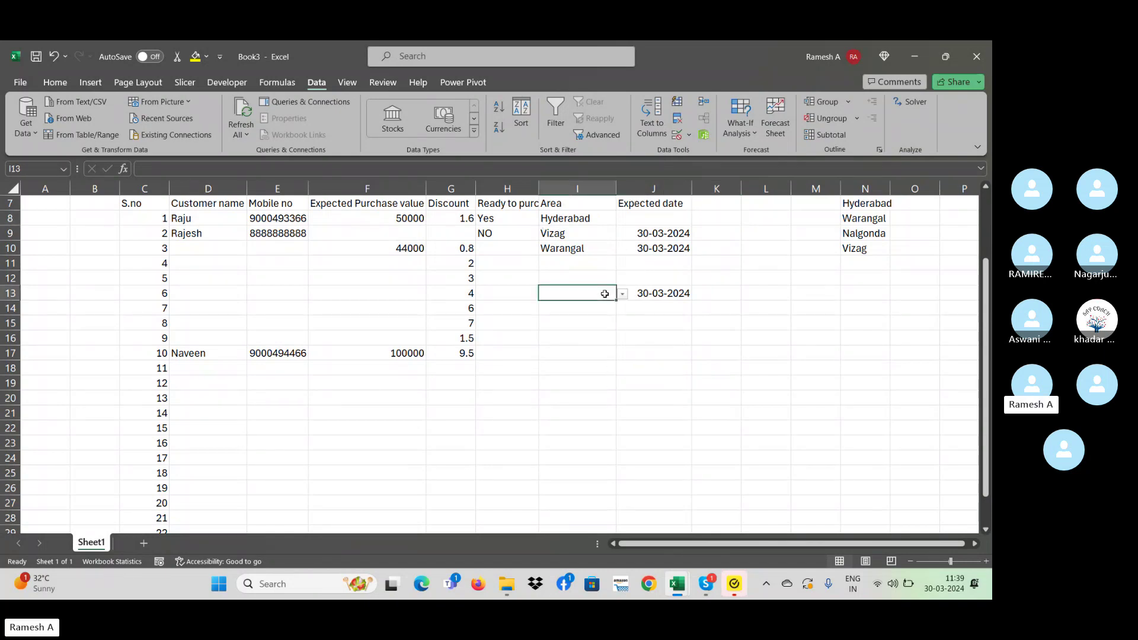
pyautogui.click(568, 396)
pyautogui.click(698, 335)
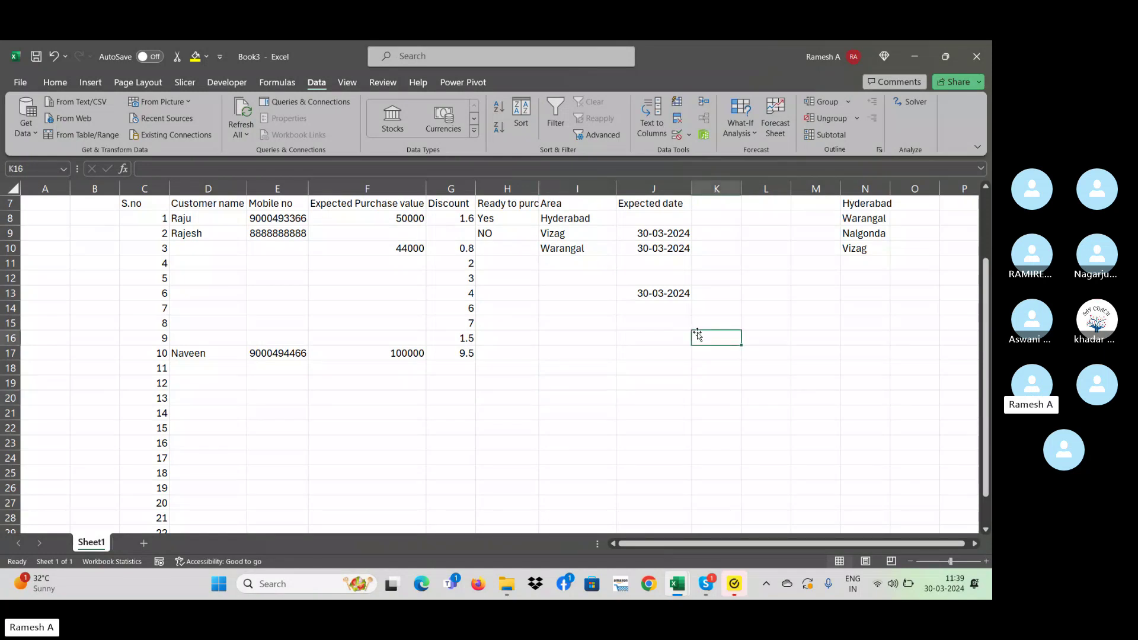
pyautogui.click(710, 222)
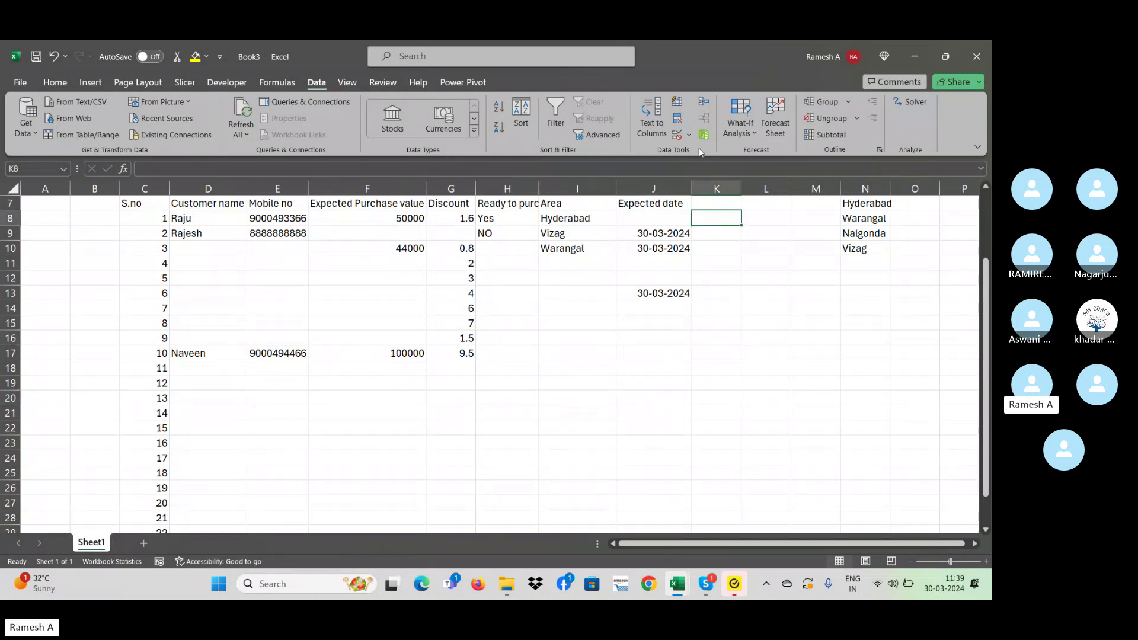
pyautogui.click(711, 199)
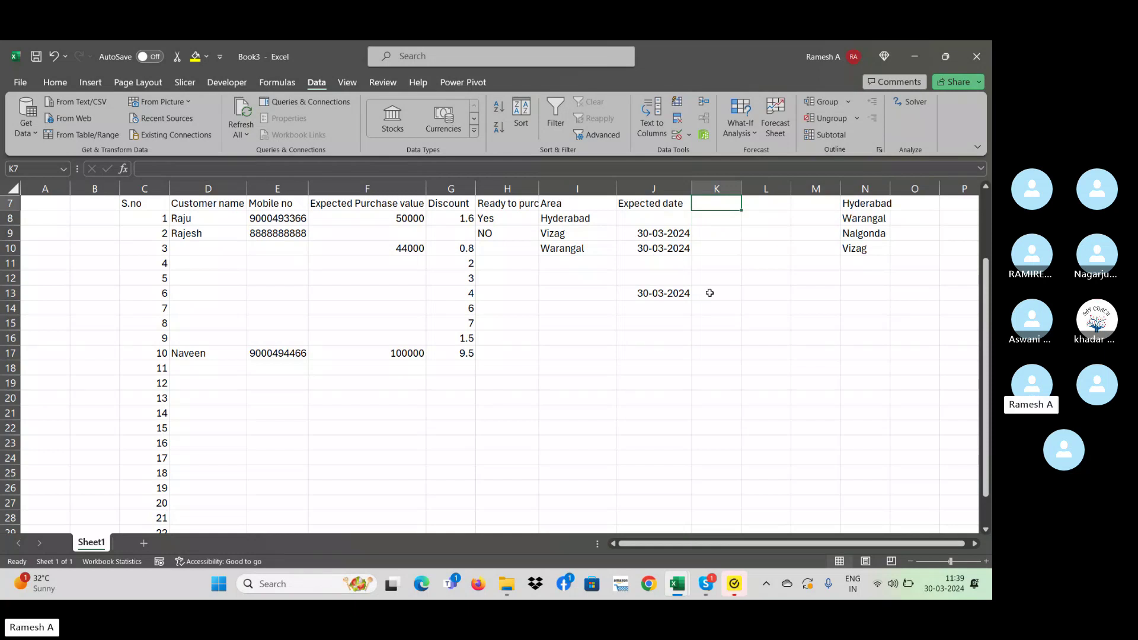
pyautogui.write('She')
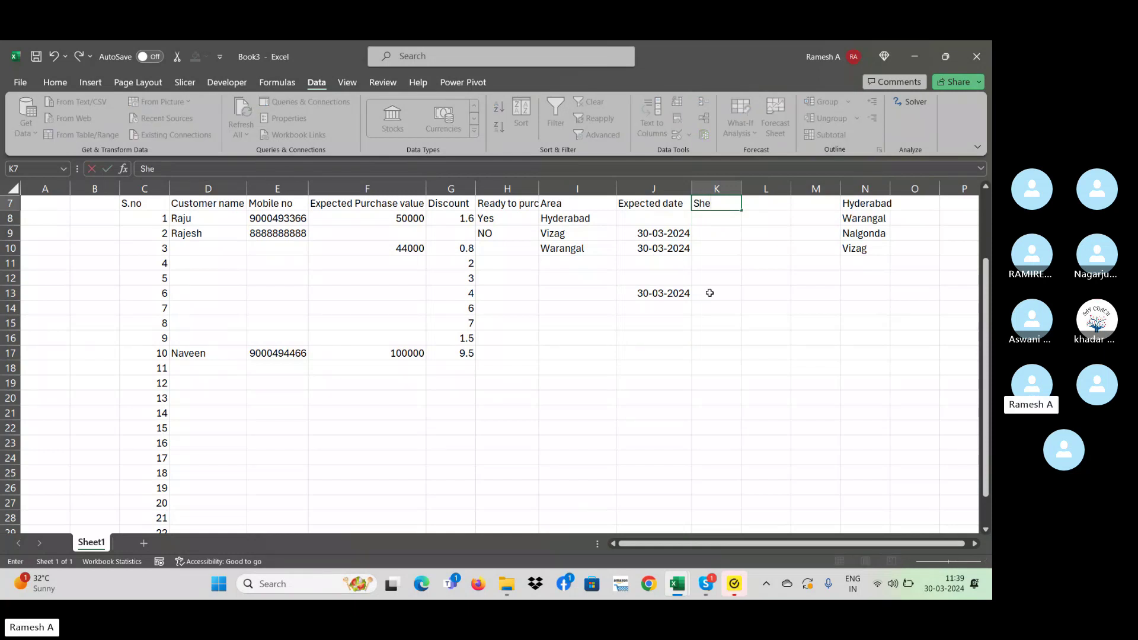
pyautogui.write('duled to call')
pyautogui.press('Return')
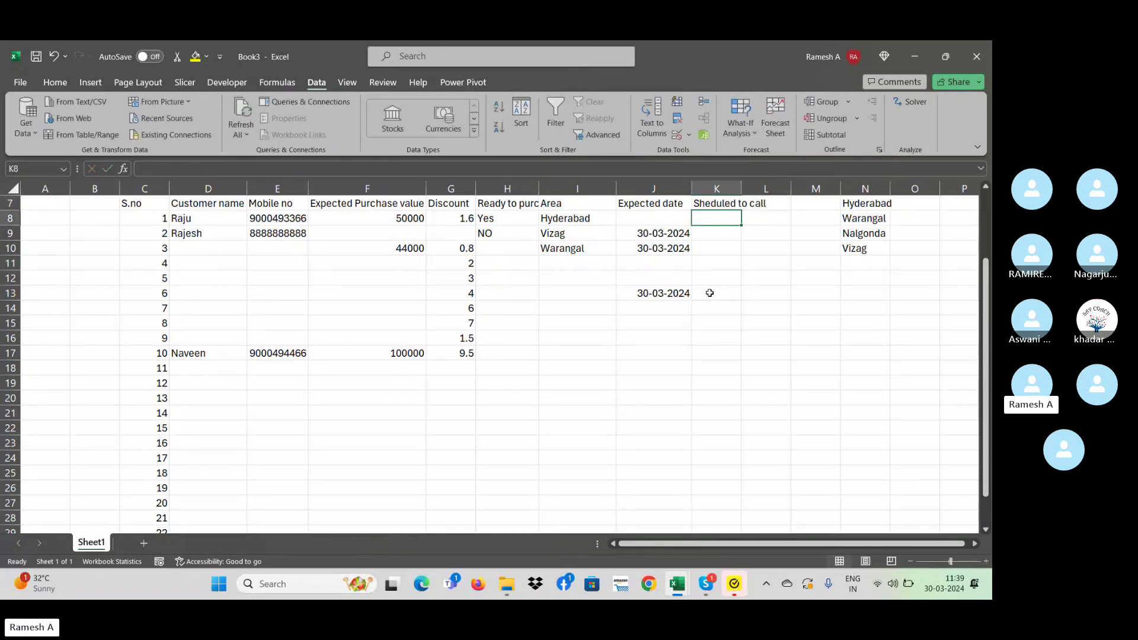
pyautogui.hotkey('shift', 'Down')
pyautogui.hotkey('shift', 'Down')
pyautogui.hotkey('shift', 'Down')
pyautogui.hotkey('shift', 'Down')
pyautogui.hotkey('shift', 'Down')
pyautogui.hotkey('shift', 'Down')
pyautogui.hotkey('shift', 'Down')
pyautogui.hotkey('shift', 'Down')
pyautogui.hotkey('shift', 'Down')
pyautogui.hotkey('shift', 'Down')
pyautogui.hotkey('shift', 'Down')
pyautogui.hotkey('shift', 'Down')
pyautogui.hotkey('shift', 'Down')
pyautogui.hotkey('shift', 'Down')
pyautogui.hotkey('shift', 'Down')
pyautogui.hotkey('shift', 'Down')
pyautogui.hotkey('shift', 'Down')
pyautogui.hotkey('shift', 'Down')
pyautogui.hotkey('shift', 'Down')
pyautogui.hotkey('shift', 'Down')
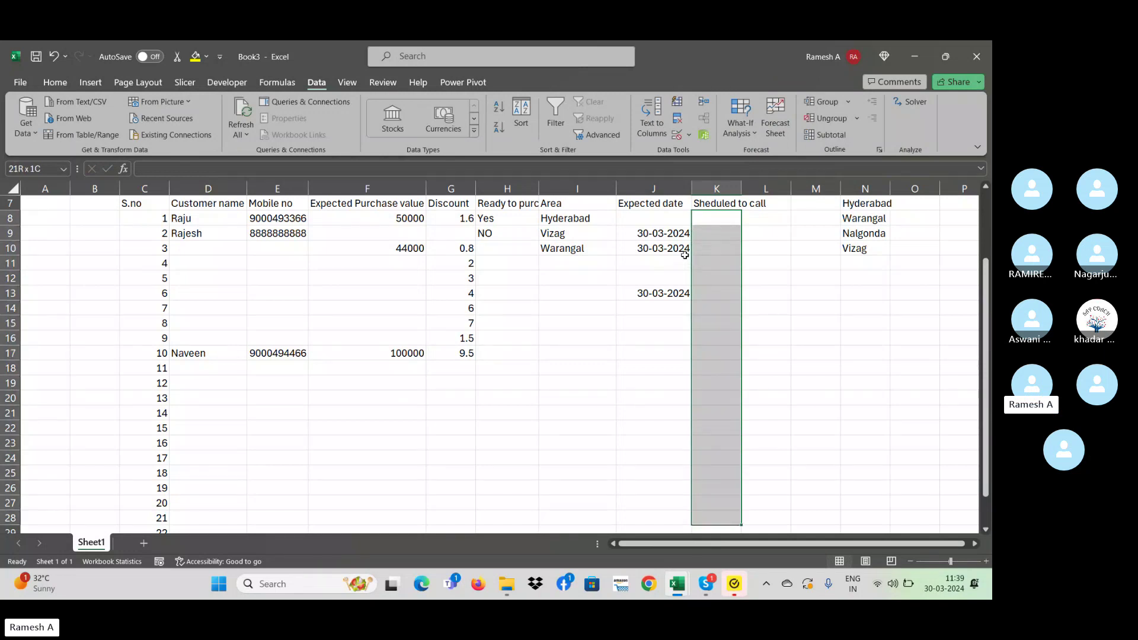
# - Select the Sheduled to call cells K8:K28 and open their Data Validation settings
pyautogui.click(715, 218)
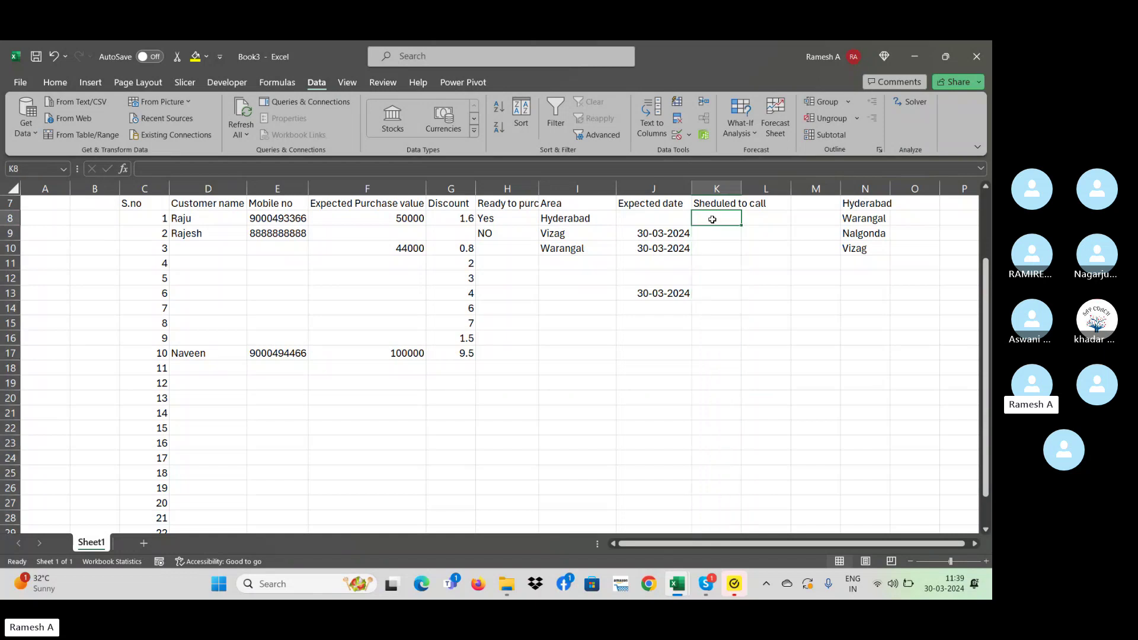
pyautogui.click(688, 136)
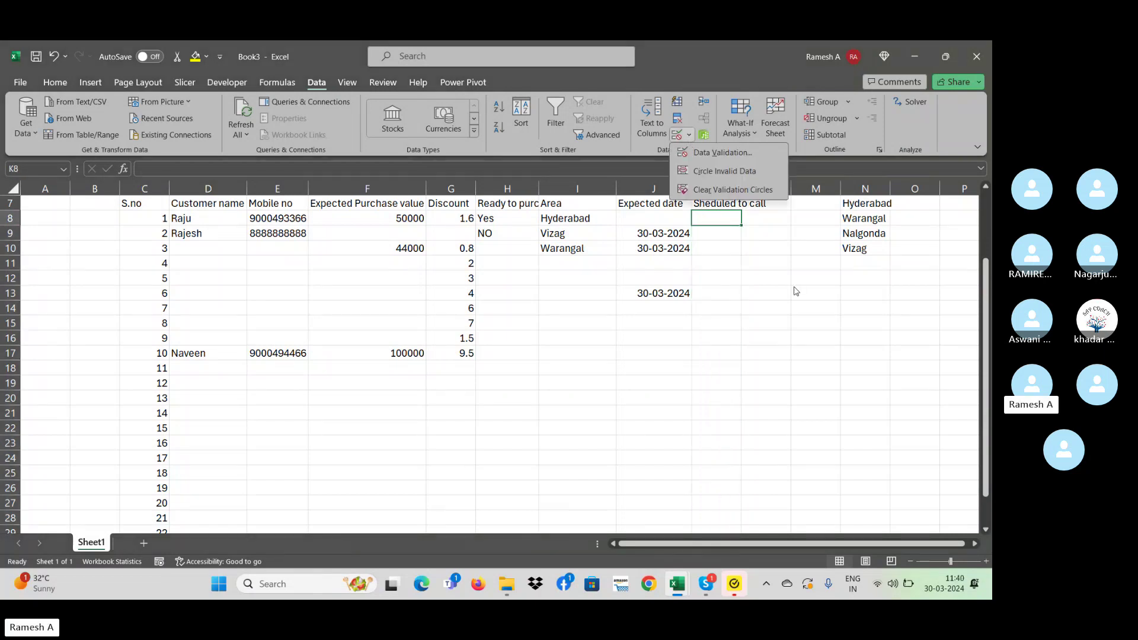
pyautogui.press('Escape')
pyautogui.hotkey('shift', 'Down')
pyautogui.hotkey('shift', 'Down')
pyautogui.hotkey('shift', 'Down')
pyautogui.hotkey('shift', 'Down')
pyautogui.hotkey('shift', 'Down')
pyautogui.hotkey('shift', 'Down')
pyautogui.hotkey('shift', 'Down')
pyautogui.hotkey('shift', 'Down')
pyautogui.hotkey('shift', 'Down')
pyautogui.hotkey('shift', 'Down')
pyautogui.hotkey('shift', 'Down')
pyautogui.hotkey('shift', 'Down')
pyautogui.hotkey('shift', 'Down')
pyautogui.hotkey('shift', 'Down')
pyautogui.hotkey('shift', 'Down')
pyautogui.hotkey('shift', 'Down')
pyautogui.hotkey('shift', 'Down')
pyautogui.hotkey('shift', 'Down')
pyautogui.hotkey('shift', 'Down')
pyautogui.hotkey('shift', 'Down')
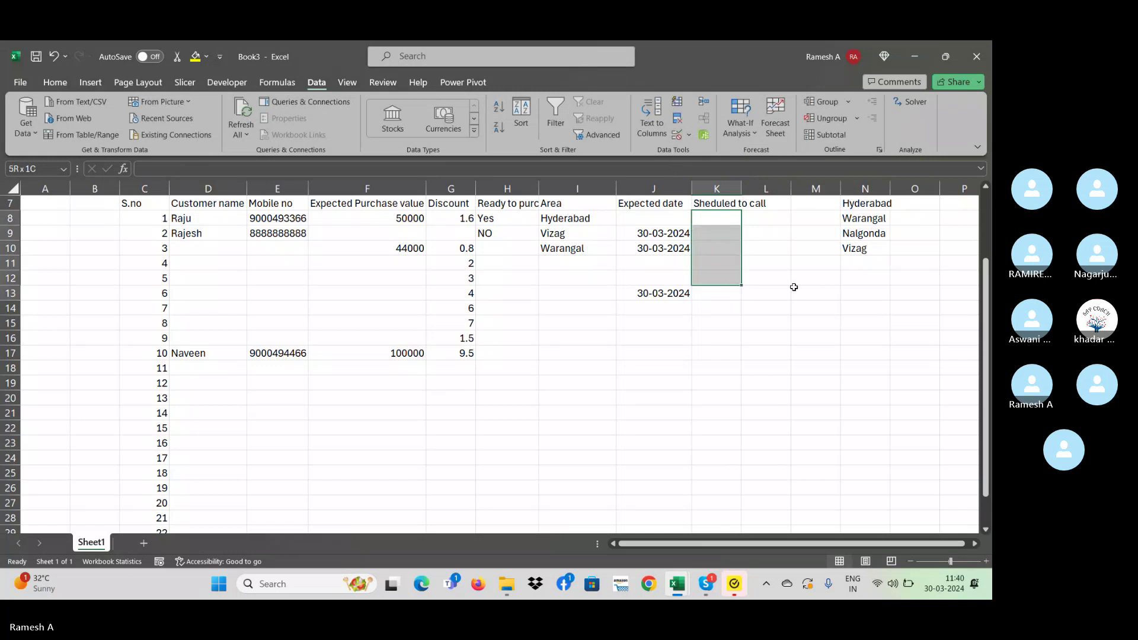
pyautogui.click(688, 136)
pyautogui.click(696, 152)
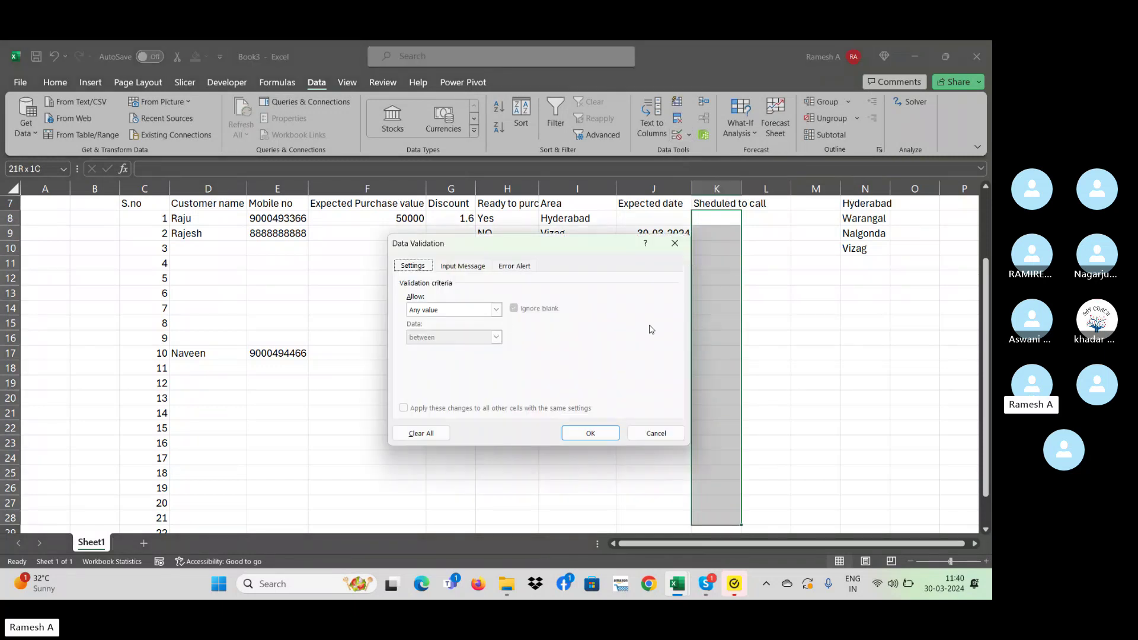
# - Apply a Custom validation rule with the formula =J8=""
pyautogui.click(482, 311)
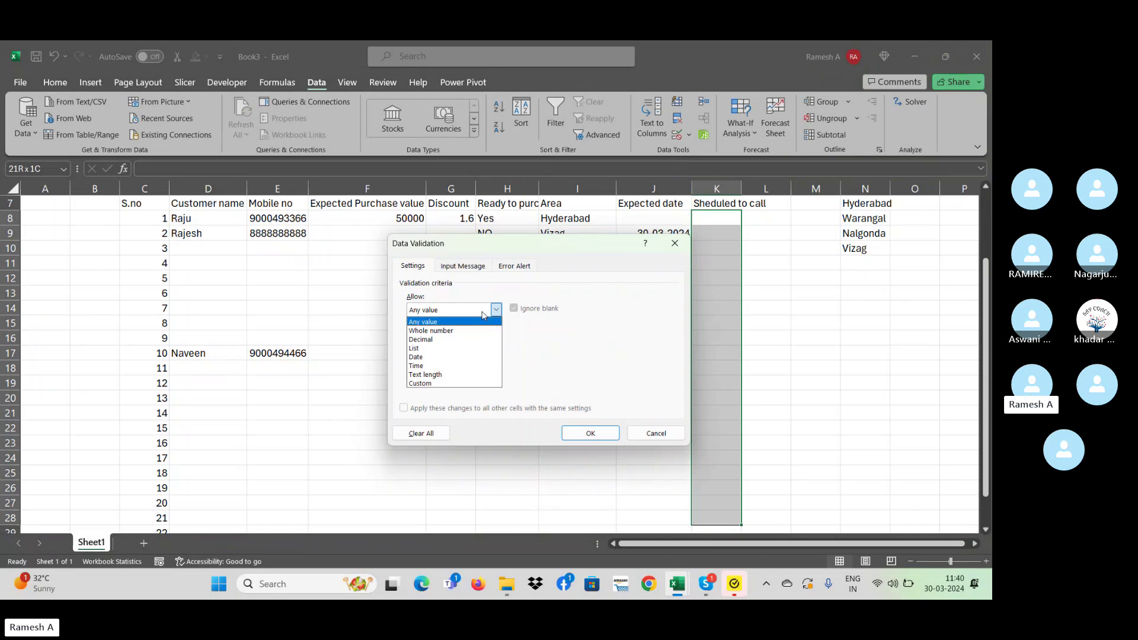
pyautogui.click(465, 383)
pyautogui.click(468, 364)
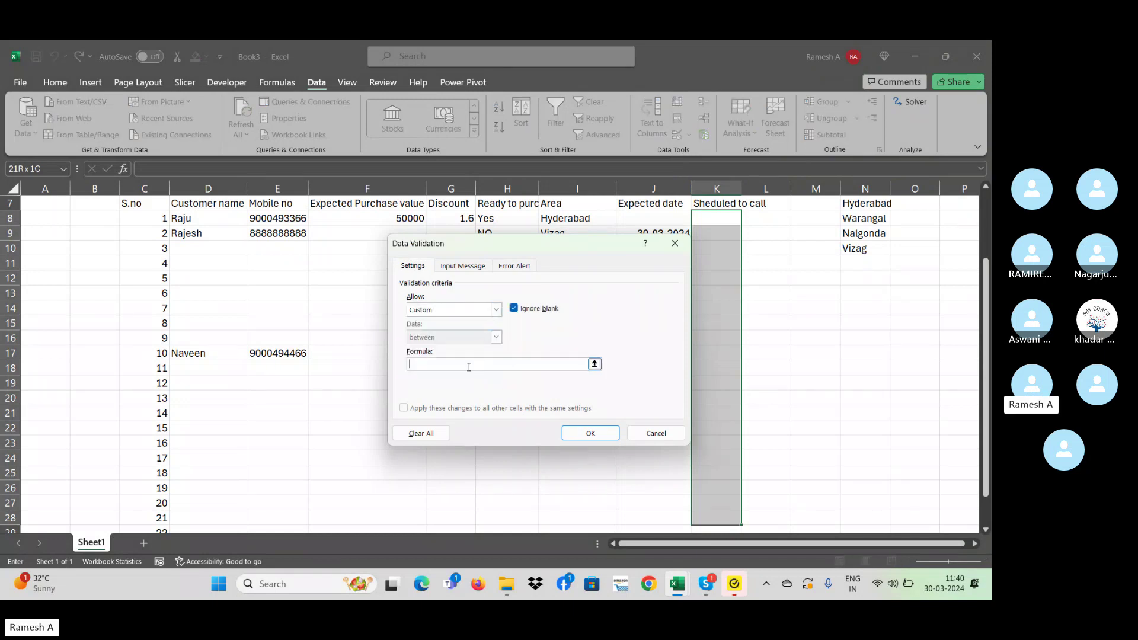
pyautogui.write('=')
pyautogui.click(642, 218)
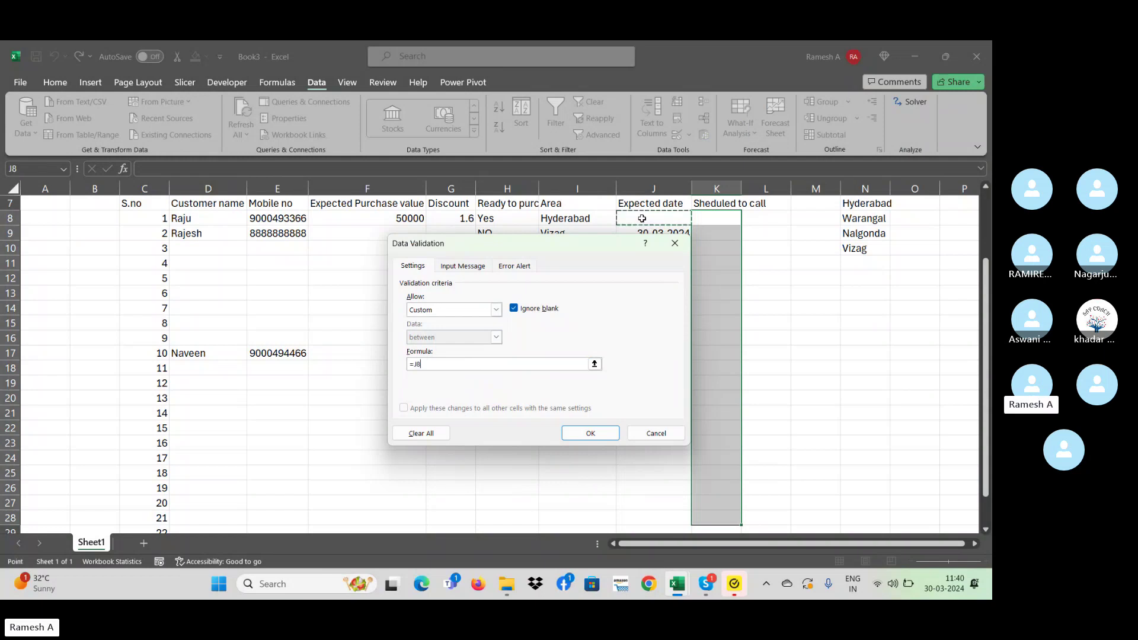
pyautogui.write('=')
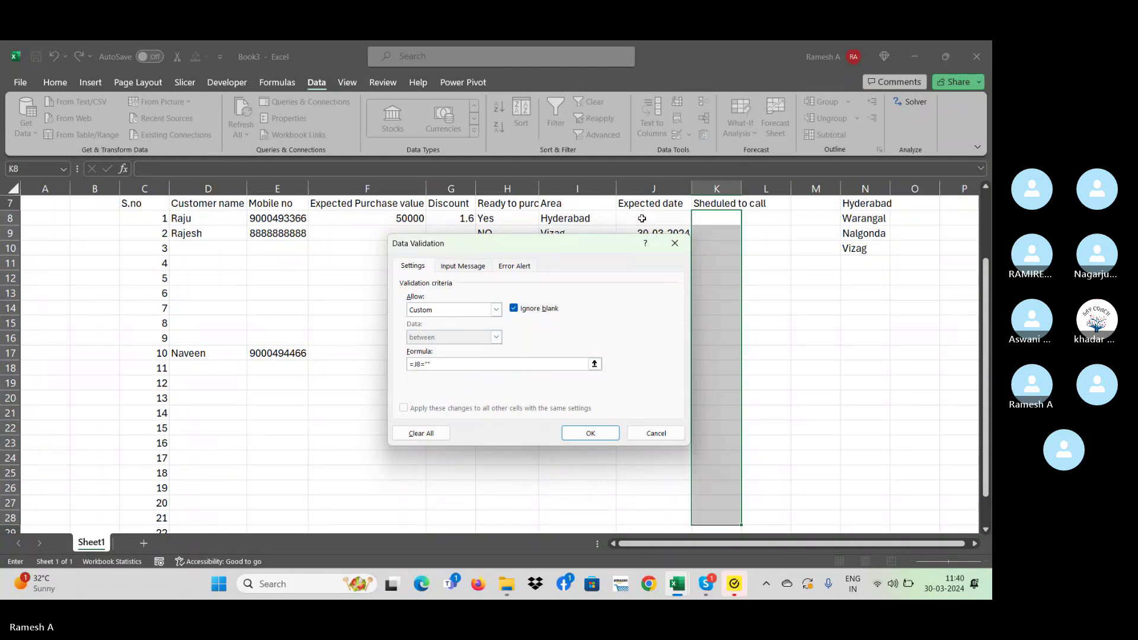
pyautogui.write('""')
pyautogui.press('Return')
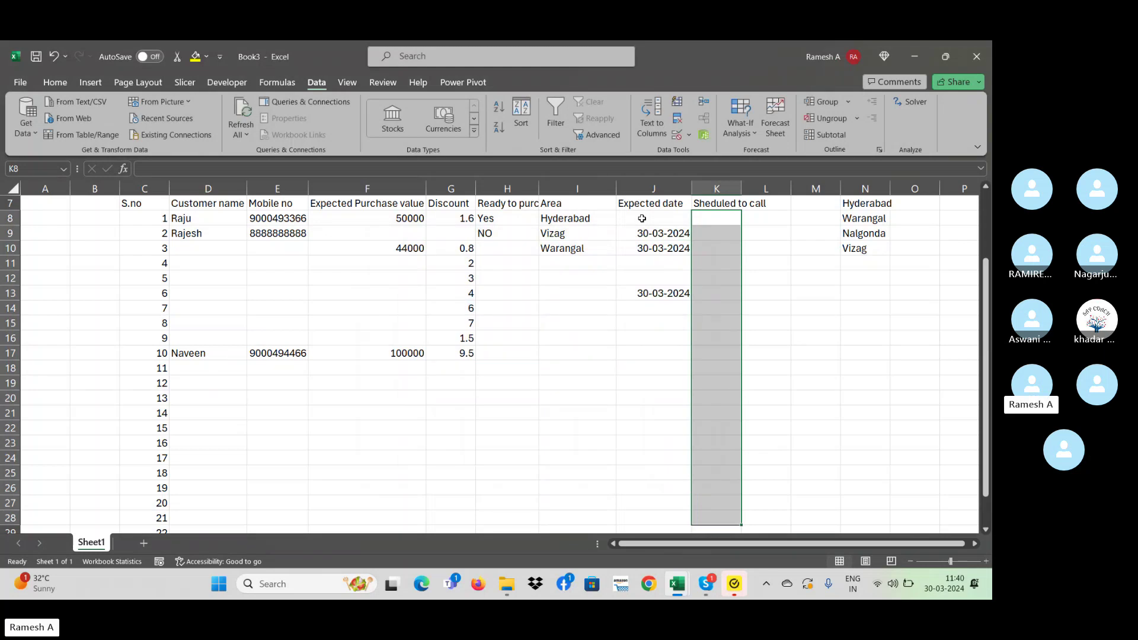
# - Test the rule with an entry in K8, then clear it
pyautogui.hotkey('shift', 'BackSpace')
pyautogui.write('call')
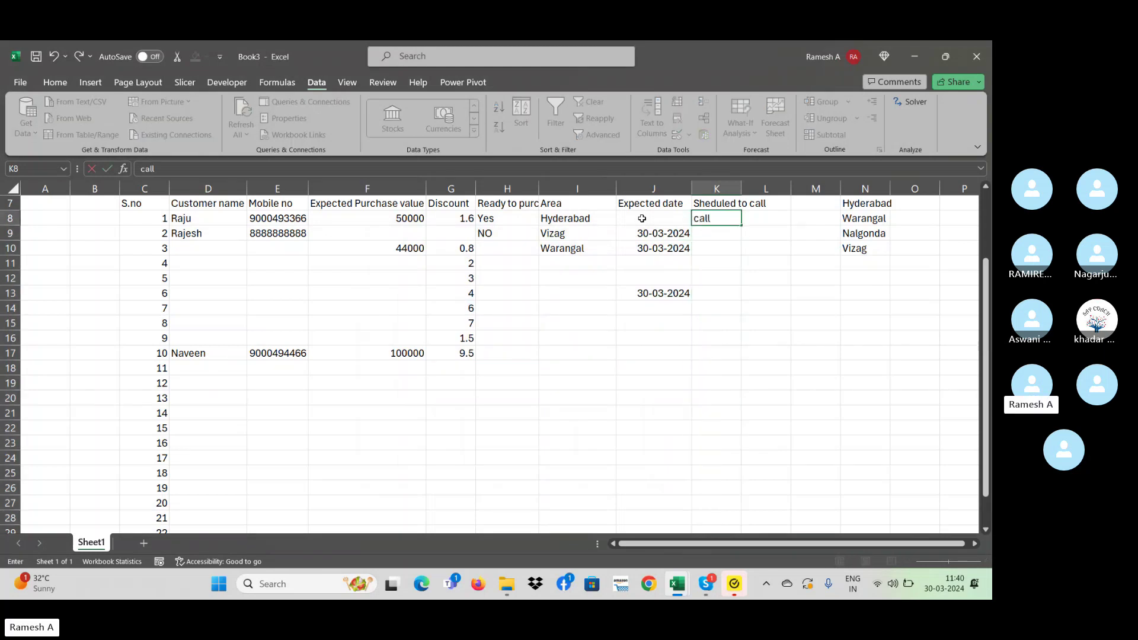
pyautogui.hotkey('ctrl', 'Return')
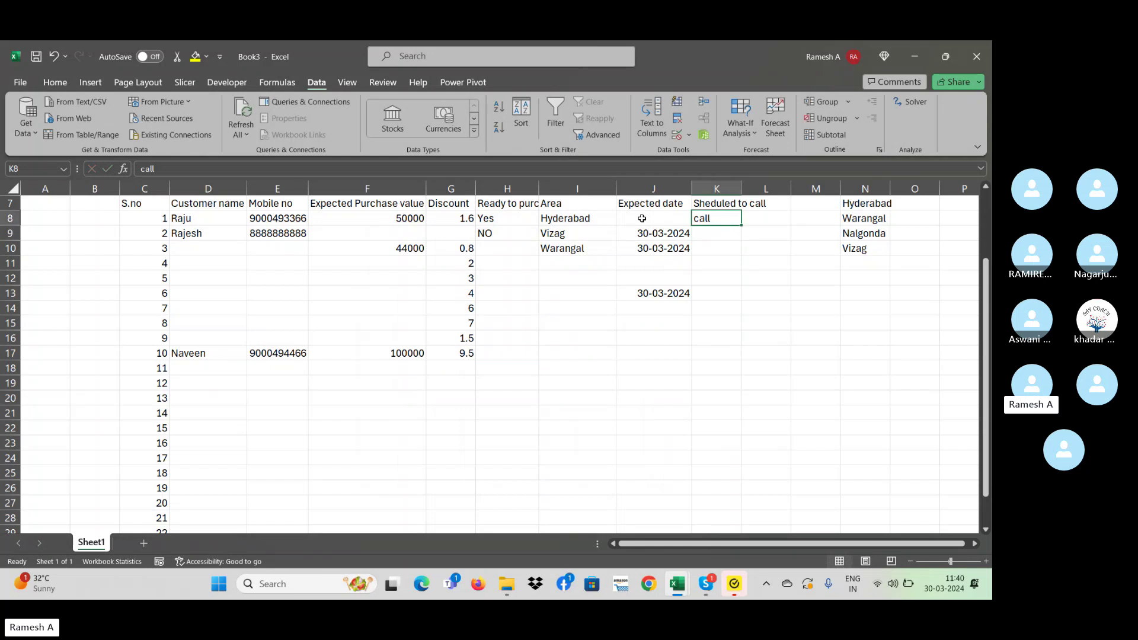
pyautogui.press('Delete')
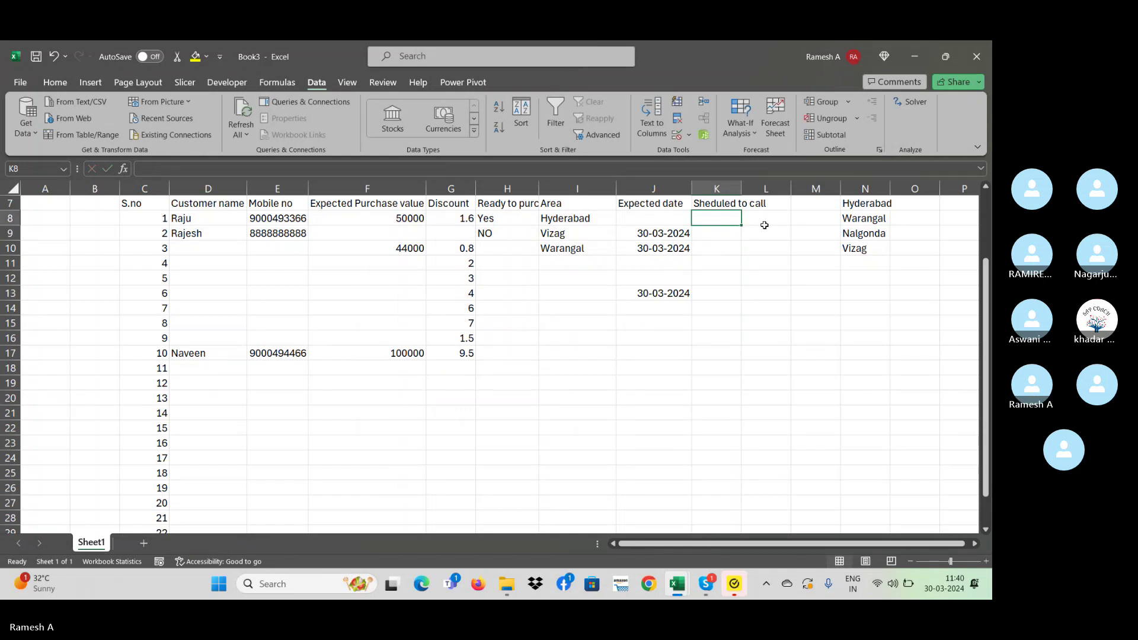
# - Insert <> into the custom validation formula, test 'caal' in K8, then delete it
pyautogui.hotkey('shift', 'Down')
pyautogui.hotkey('shift', 'Down')
pyautogui.hotkey('shift', 'Down')
pyautogui.hotkey('shift', 'Down')
pyautogui.hotkey('shift', 'Down')
pyautogui.hotkey('shift', 'Down')
pyautogui.hotkey('shift', 'Down')
pyautogui.hotkey('shift', 'Down')
pyautogui.hotkey('shift', 'Down')
pyautogui.hotkey('shift', 'Down')
pyautogui.hotkey('shift', 'Down')
pyautogui.hotkey('shift', 'Down')
pyautogui.hotkey('shift', 'Down')
pyautogui.hotkey('shift', 'Down')
pyautogui.hotkey('shift', 'Down')
pyautogui.hotkey('shift', 'Down')
pyautogui.hotkey('shift', 'Down')
pyautogui.hotkey('shift', 'Down')
pyautogui.hotkey('shift', 'Down')
pyautogui.hotkey('shift', 'Down')
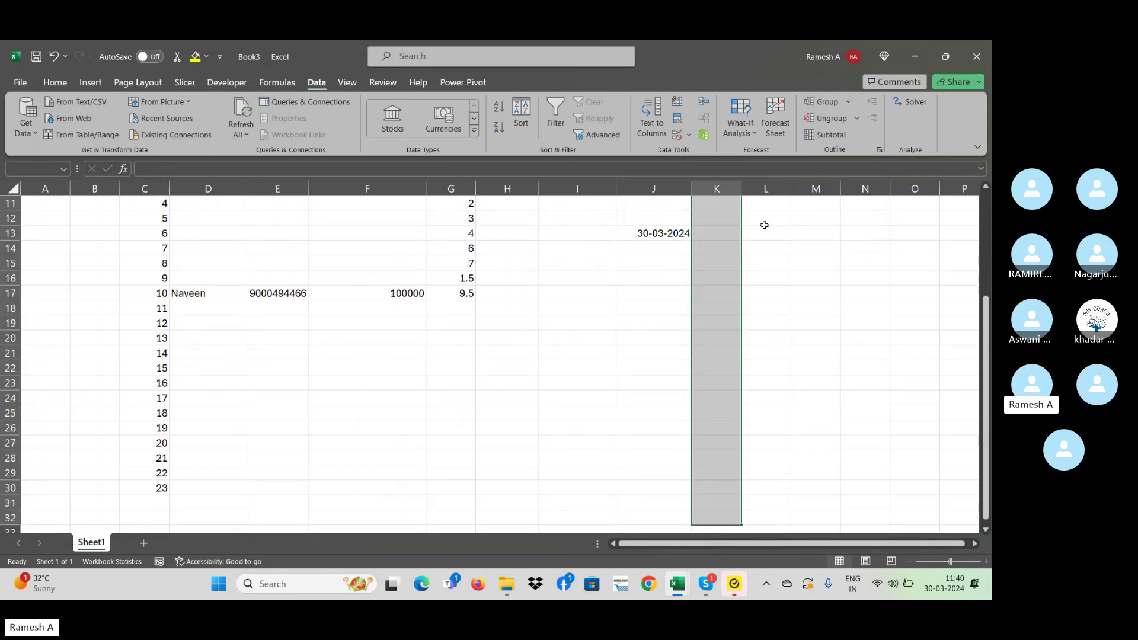
pyautogui.click(689, 135)
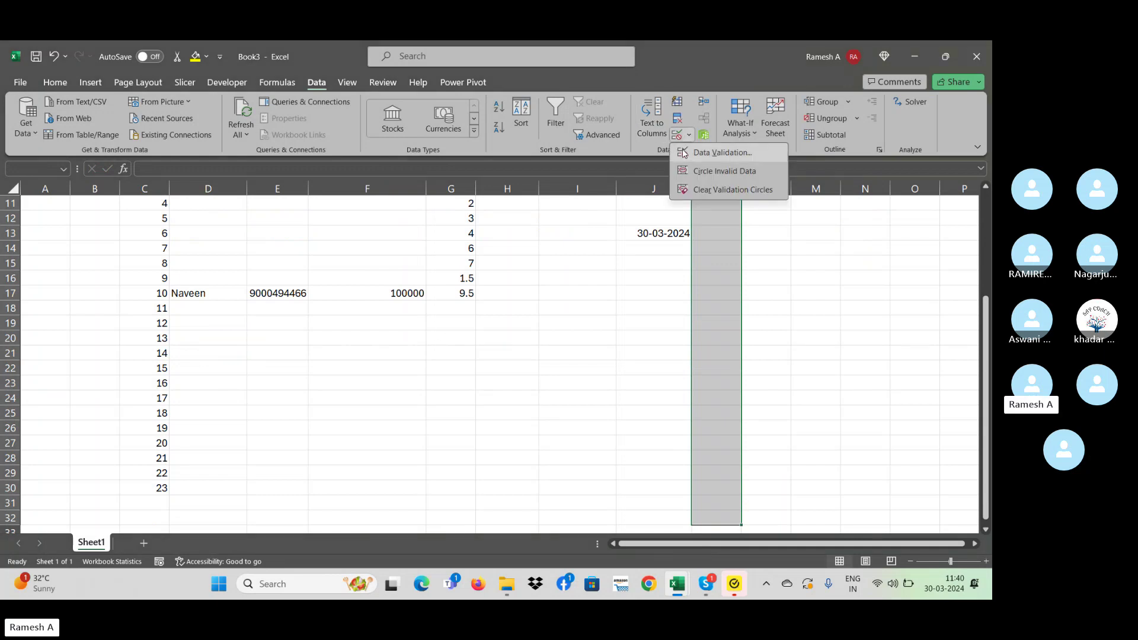
pyautogui.click(714, 153)
pyautogui.click(459, 348)
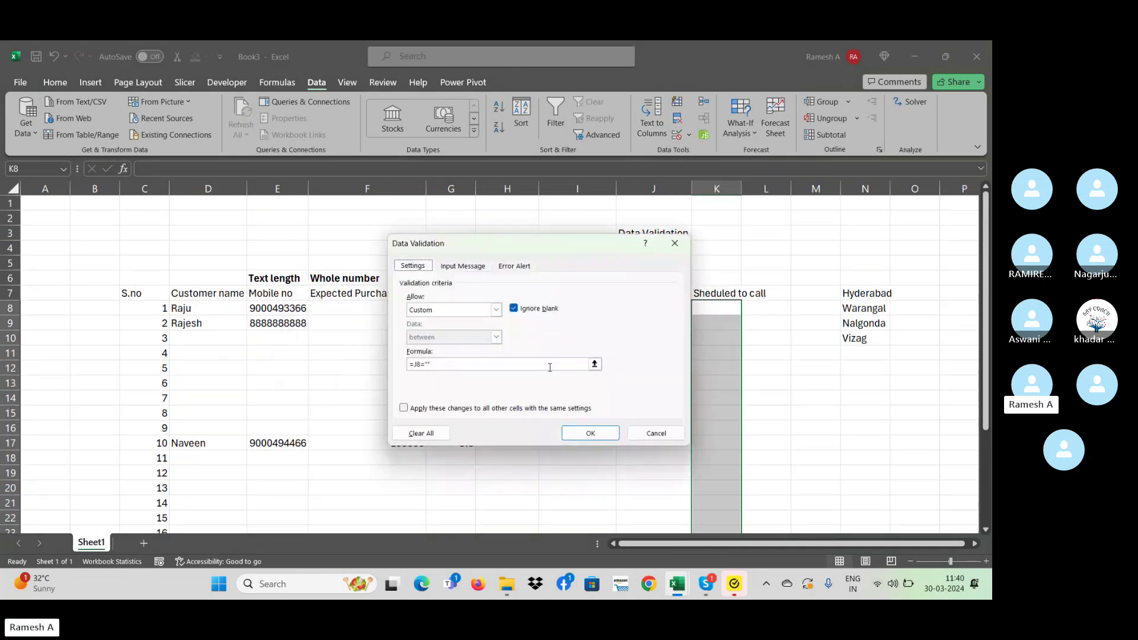
pyautogui.click(419, 364)
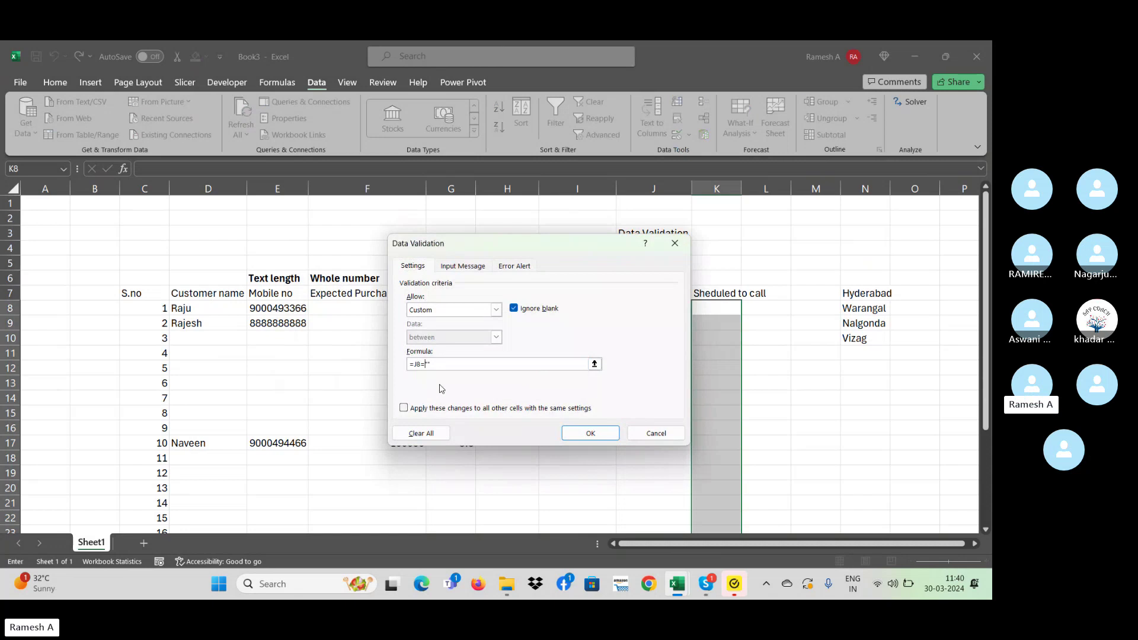
pyautogui.write('<>')
pyautogui.press('Return')
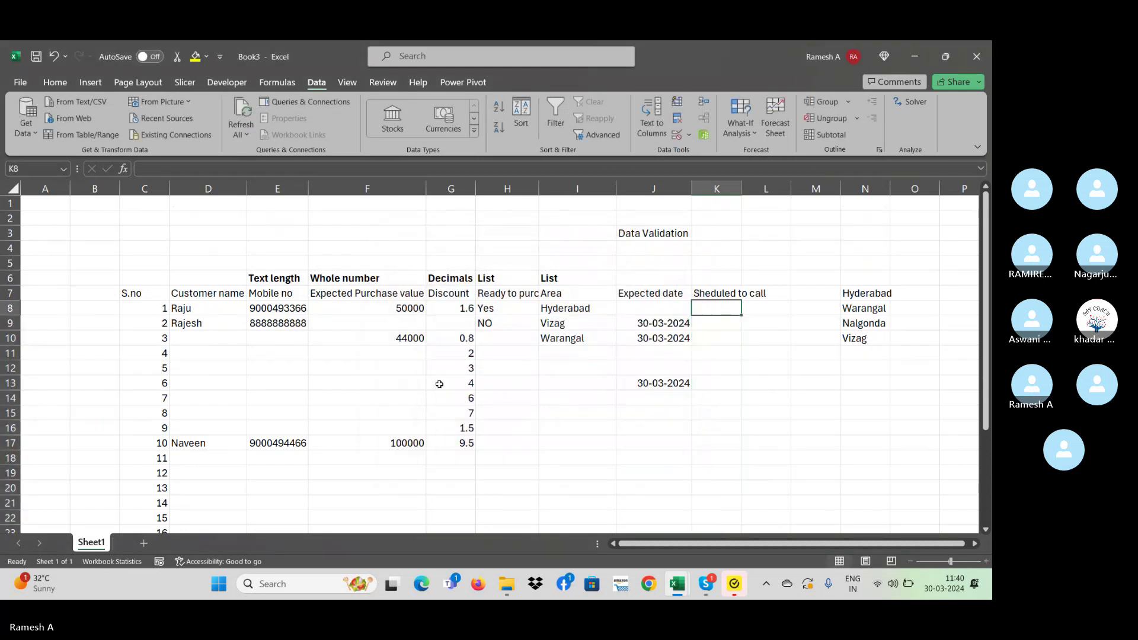
pyautogui.write('caal')
pyautogui.press('Return')
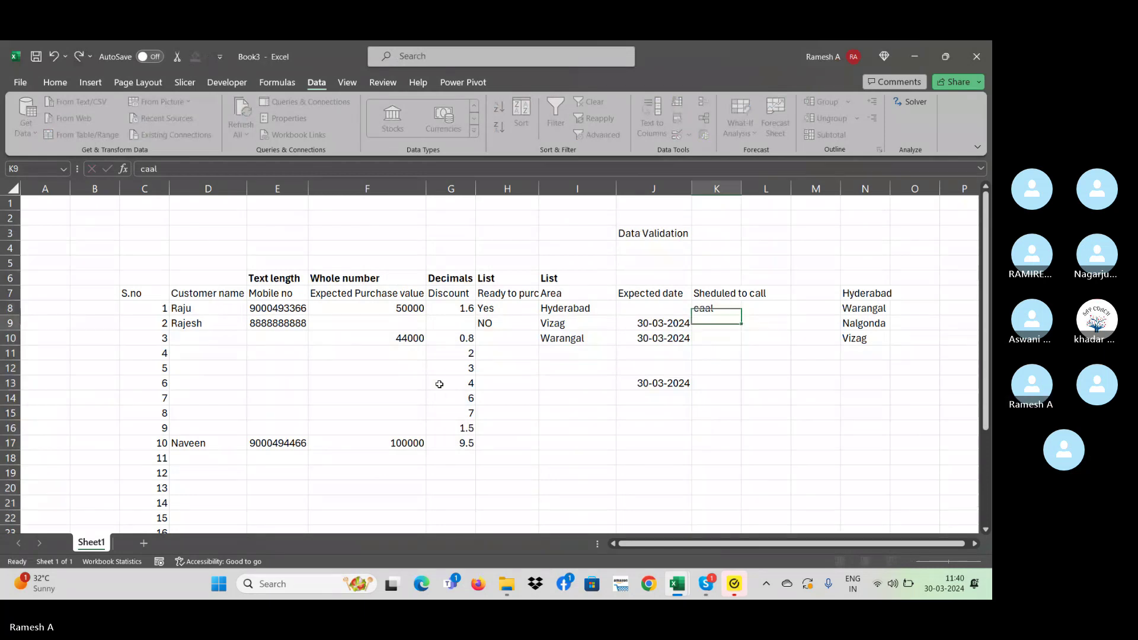
pyautogui.press('Up')
pyautogui.press('Delete')
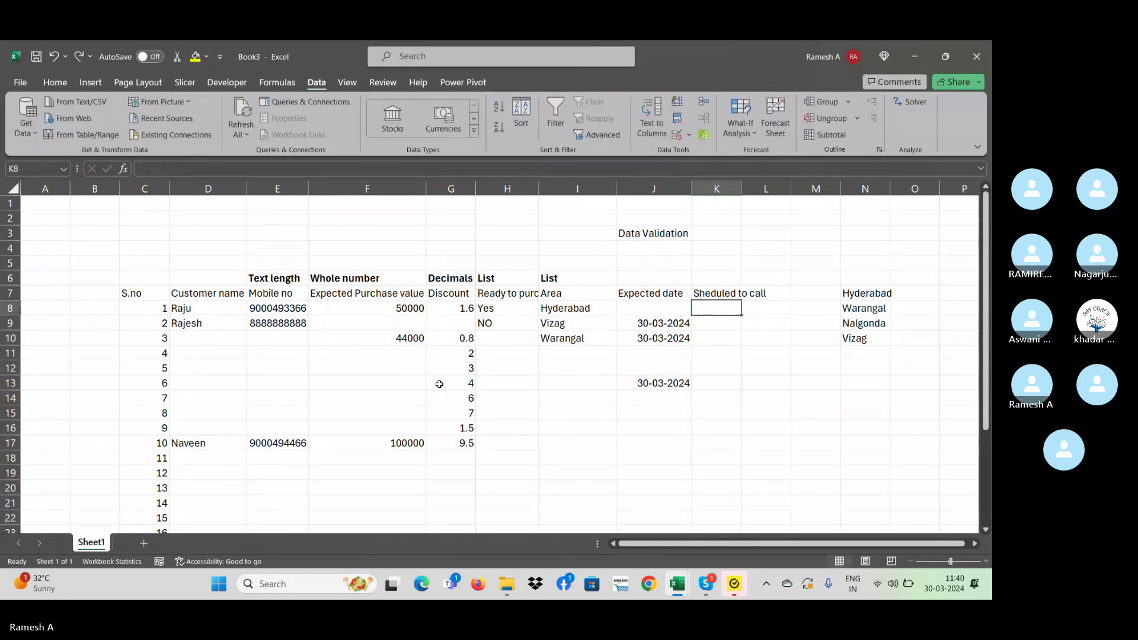
# - Revise the column K custom formula to =J8="<>"&"" and apply it
pyautogui.hotkey('shift', 'Down')
pyautogui.hotkey('shift', 'Down')
pyautogui.hotkey('shift', 'Down')
pyautogui.hotkey('shift', 'Down')
pyautogui.hotkey('shift', 'Down')
pyautogui.hotkey('shift', 'Down')
pyautogui.hotkey('shift', 'Down')
pyautogui.hotkey('shift', 'Down')
pyautogui.hotkey('shift', 'Down')
pyautogui.hotkey('shift', 'Down')
pyautogui.hotkey('shift', 'Down')
pyautogui.hotkey('shift', 'Down')
pyautogui.hotkey('shift', 'Down')
pyautogui.hotkey('shift', 'Down')
pyautogui.hotkey('shift', 'Down')
pyautogui.hotkey('shift', 'Down')
pyautogui.hotkey('shift', 'Down')
pyautogui.hotkey('shift', 'Down')
pyautogui.hotkey('shift', 'Down')
pyautogui.hotkey('shift', 'Down')
pyautogui.hotkey('shift', 'Down')
pyautogui.hotkey('shift', 'Down')
pyautogui.hotkey('shift', 'Down')
pyautogui.hotkey('shift', 'Down')
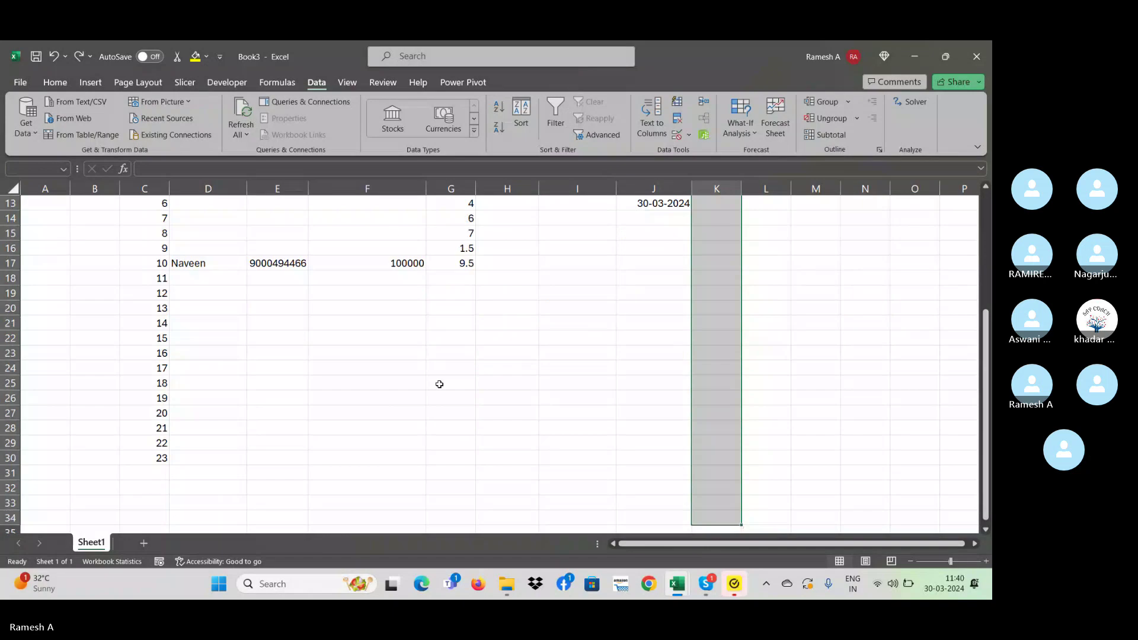
pyautogui.click(689, 136)
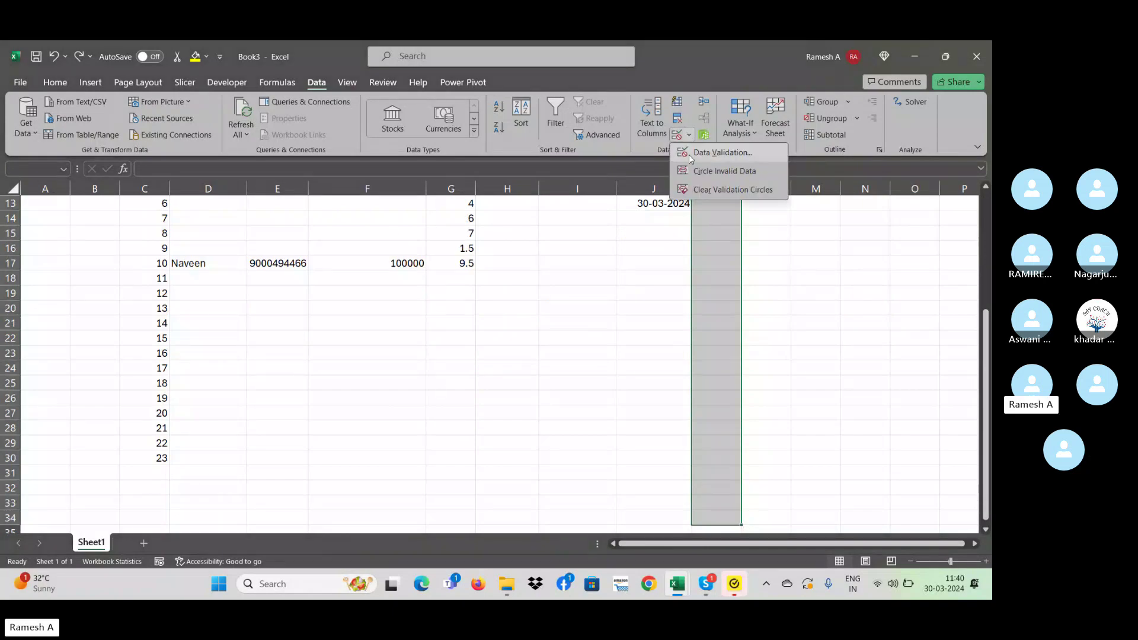
pyautogui.click(688, 154)
pyautogui.click(467, 347)
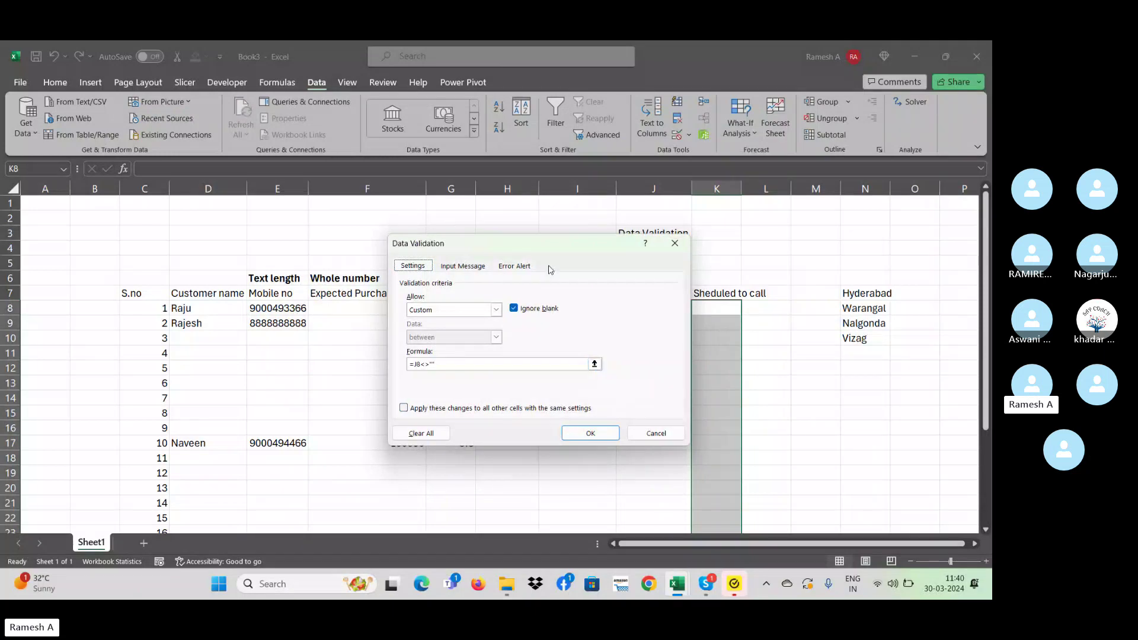
pyautogui.moveTo(538, 247); pyautogui.dragTo(429, 240)
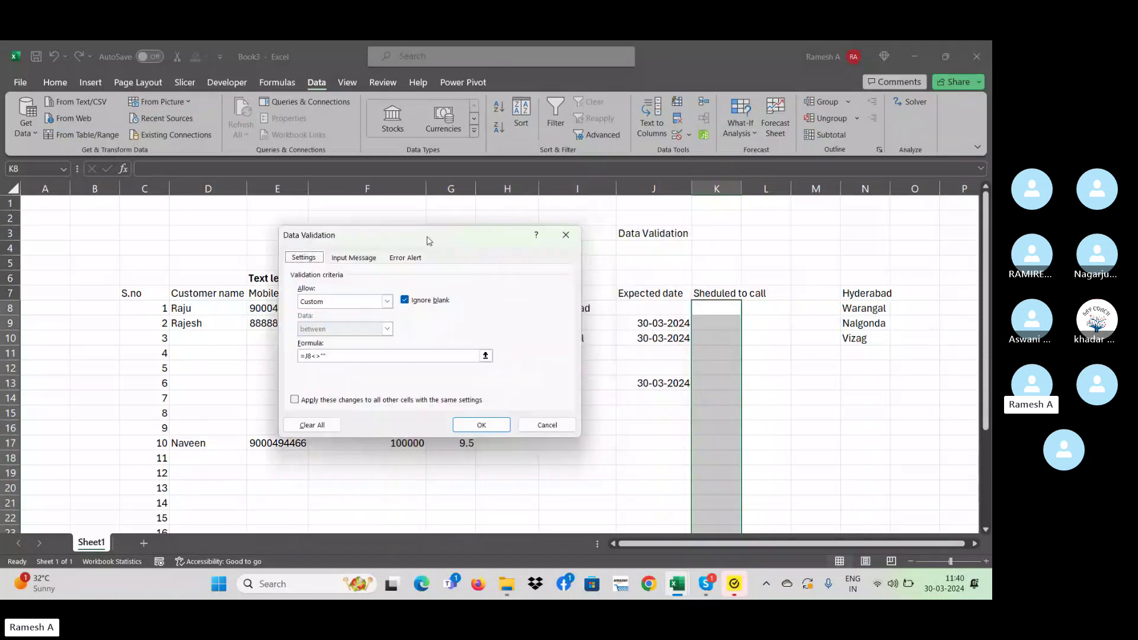
pyautogui.click(309, 356)
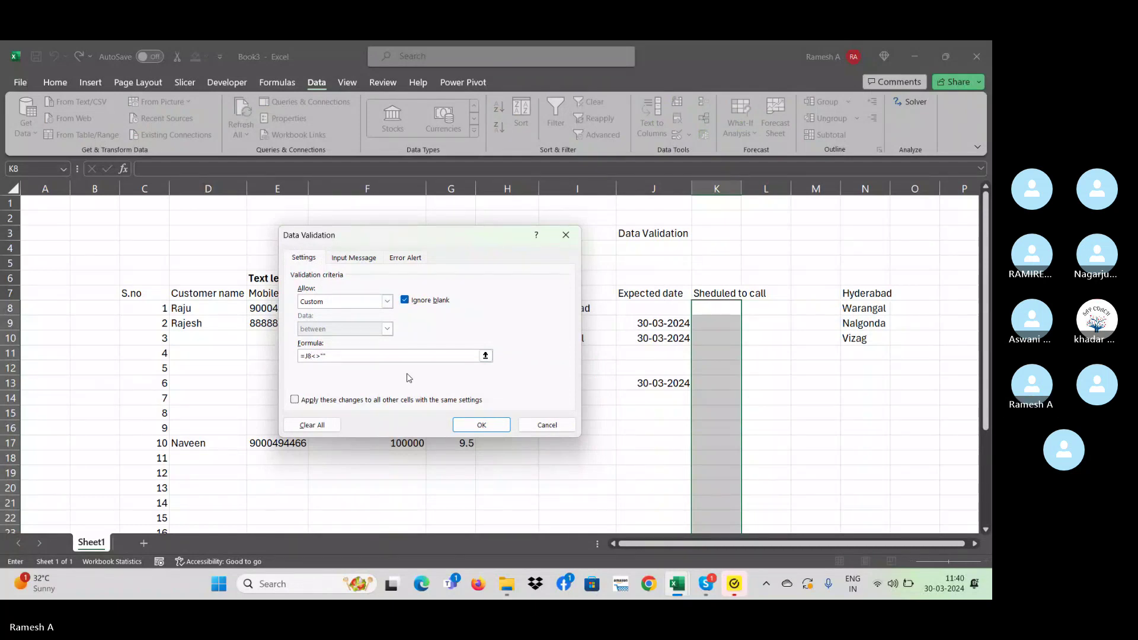
pyautogui.write('=""+M')
pyautogui.press('BackSpace')
pyautogui.press('BackSpace')
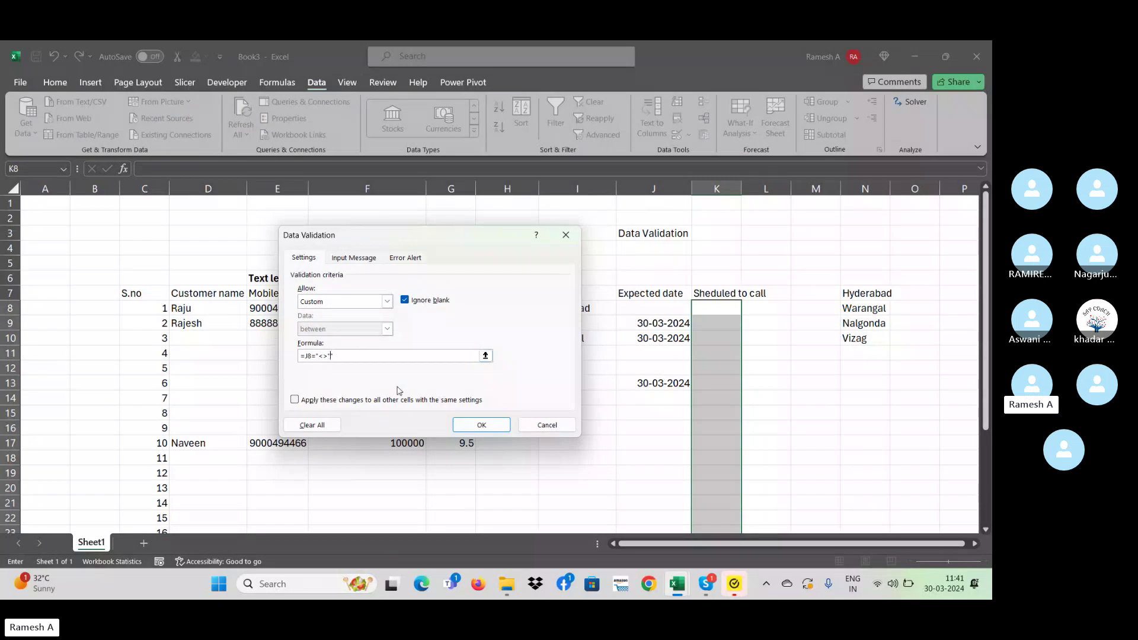
pyautogui.write('&')
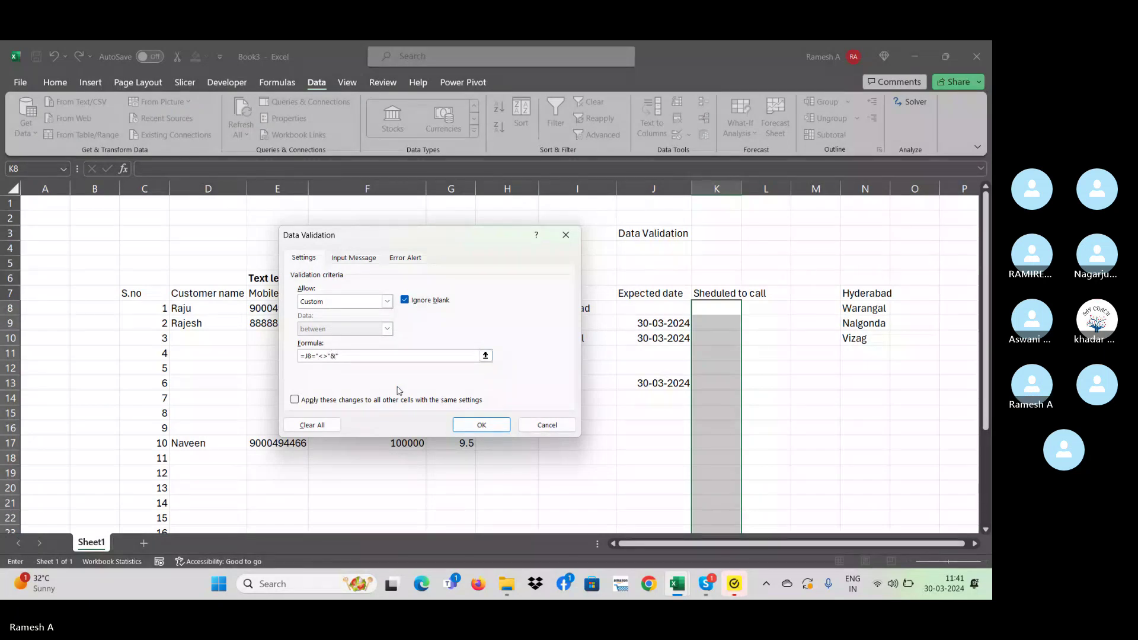
pyautogui.press('Return')
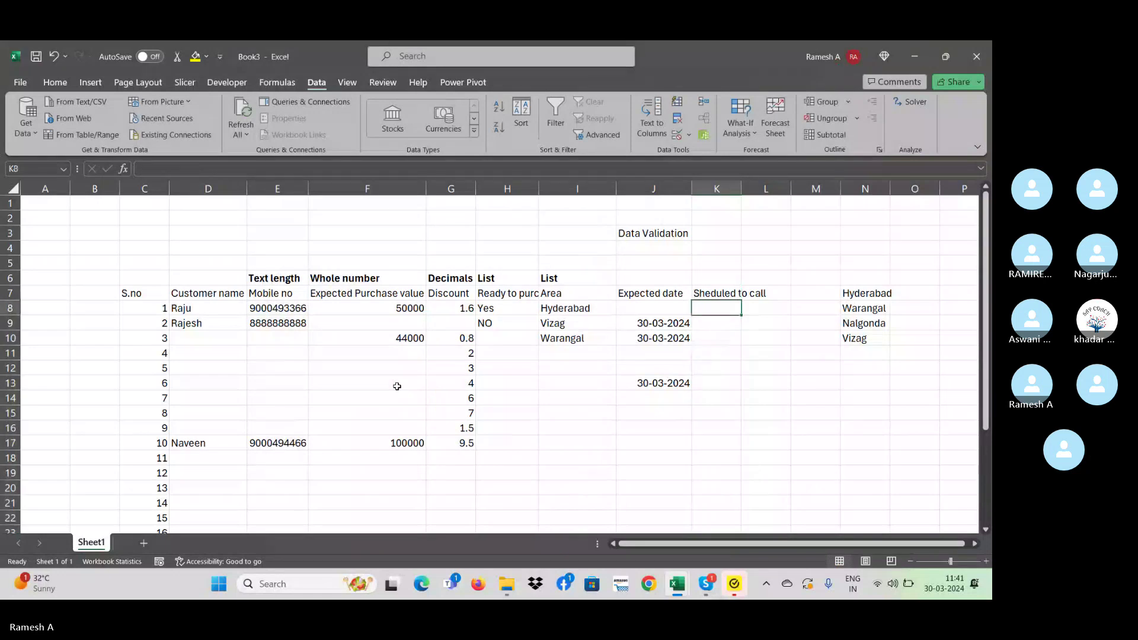
# - Test 'e' in K8 (accepted) and K10 (rejected), then reselect the column K cells
pyautogui.write('e')
pyautogui.press('Return')
pyautogui.press('Down')
pyautogui.write('e')
pyautogui.press('Return')
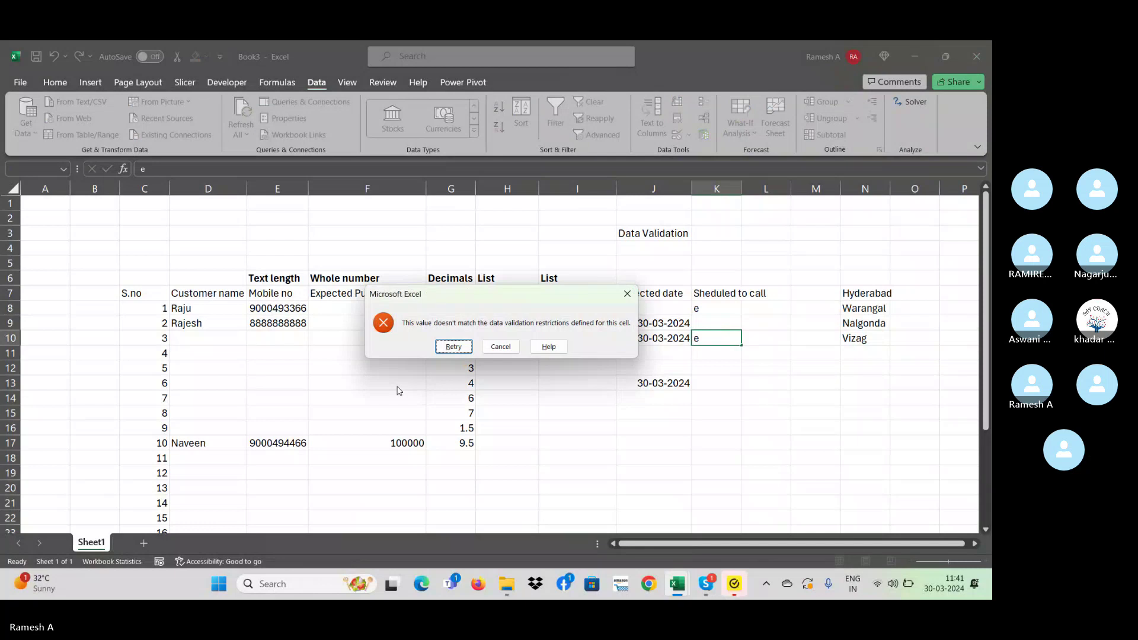
pyautogui.press('Escape')
pyautogui.press('Up')
pyautogui.press('Up')
pyautogui.hotkey('shift', 'Down')
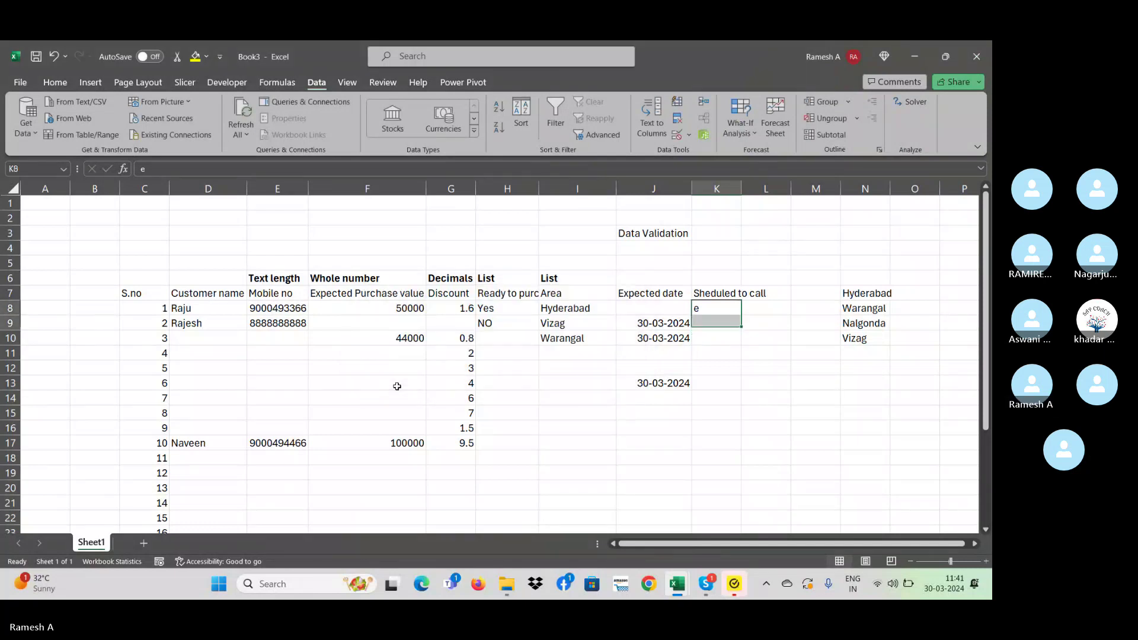
pyautogui.hotkey('shift', 'Down')
pyautogui.hotkey('shift', 'Down')
pyautogui.hotkey('shift', 'Down')
pyautogui.hotkey('shift', 'Down')
pyautogui.hotkey('shift', 'Down')
pyautogui.hotkey('shift', 'Down')
pyautogui.hotkey('shift', 'Down')
pyautogui.hotkey('shift', 'Down')
pyautogui.hotkey('shift', 'Down')
pyautogui.hotkey('shift', 'Down')
pyautogui.hotkey('shift', 'Down')
pyautogui.hotkey('shift', 'Down')
pyautogui.hotkey('shift', 'Down')
pyautogui.hotkey('shift', 'Down')
pyautogui.hotkey('shift', 'Down')
pyautogui.hotkey('shift', 'Down')
pyautogui.hotkey('shift', 'Down')
pyautogui.hotkey('shift', 'Down')
pyautogui.hotkey('shift', 'Down')
pyautogui.hotkey('shift', 'Down')
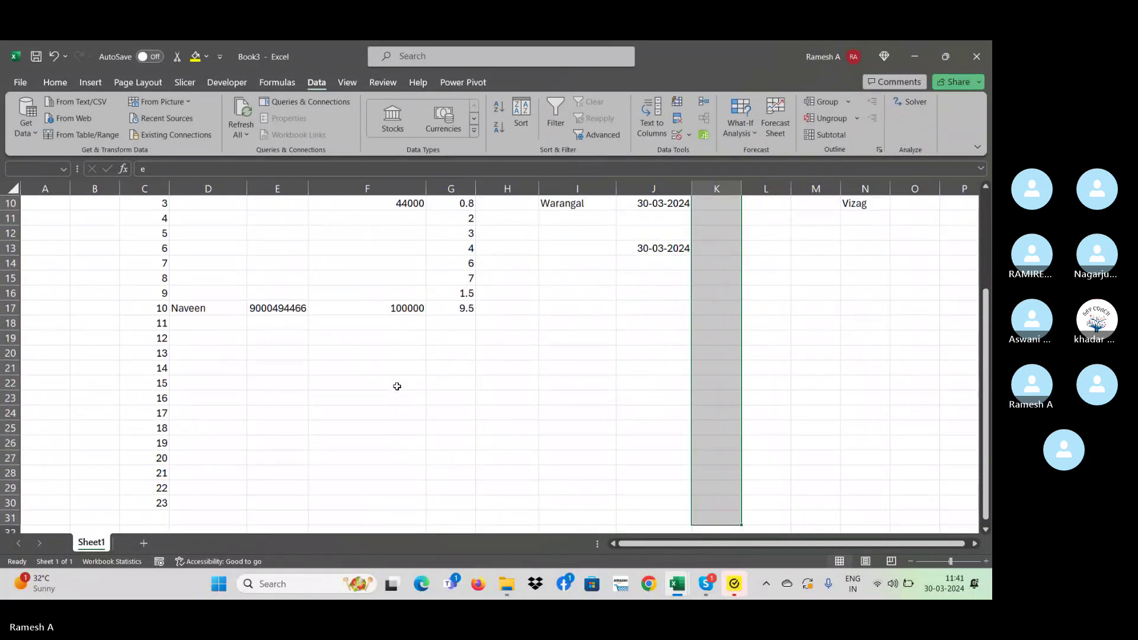
# - Try a quick entry in K8, then reopen Data Validation for the column K cells
pyautogui.write('1')
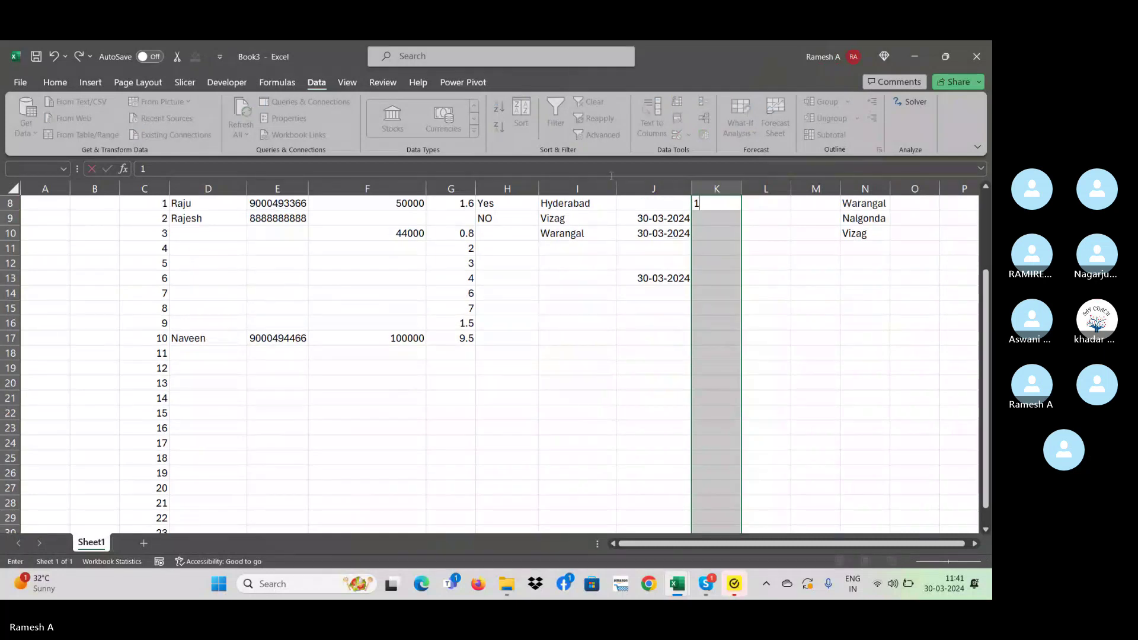
pyautogui.press('BackSpace')
pyautogui.write('e')
pyautogui.hotkey('ctrl', '1')
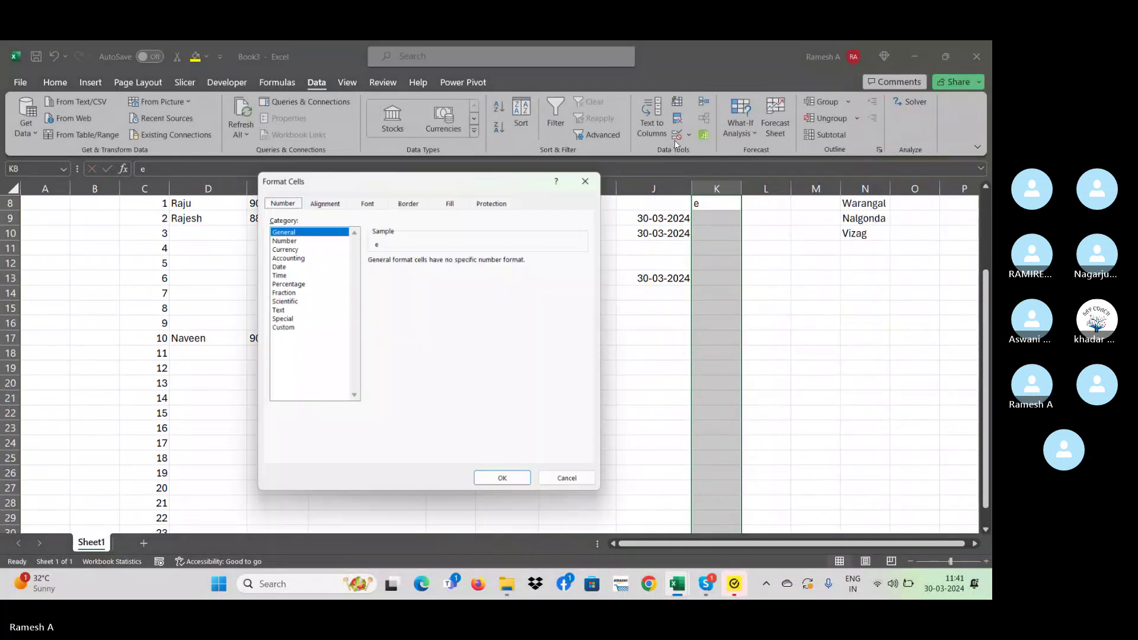
pyautogui.press('Escape')
pyautogui.click(688, 135)
pyautogui.click(720, 155)
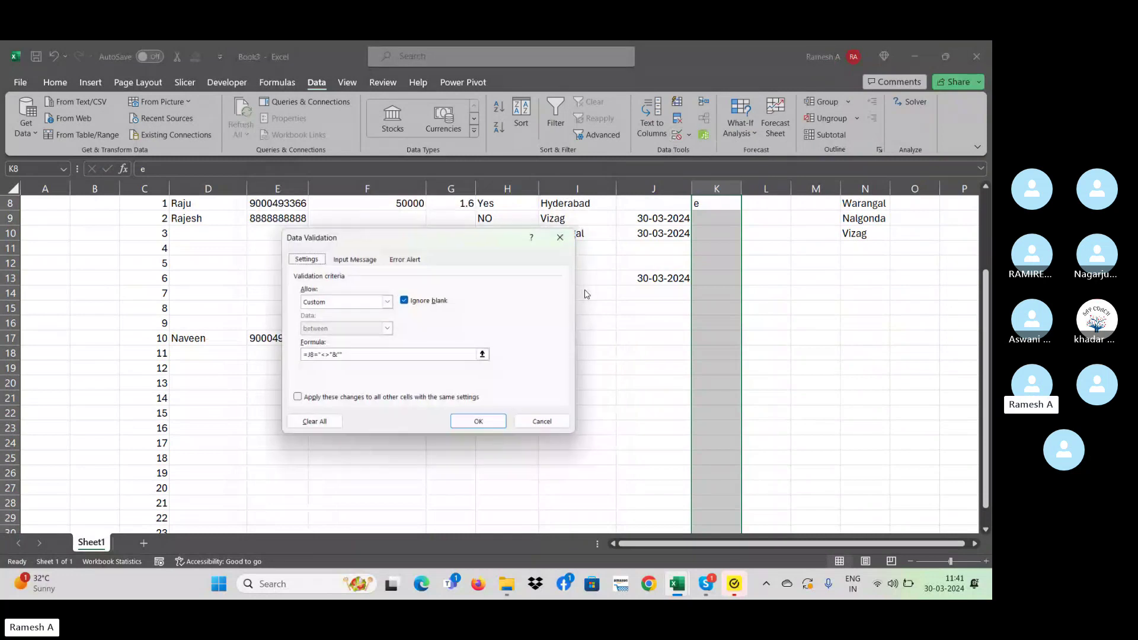
# - Edit the custom formula back to =J8<>"" and confirm the rule
pyautogui.click(306, 356)
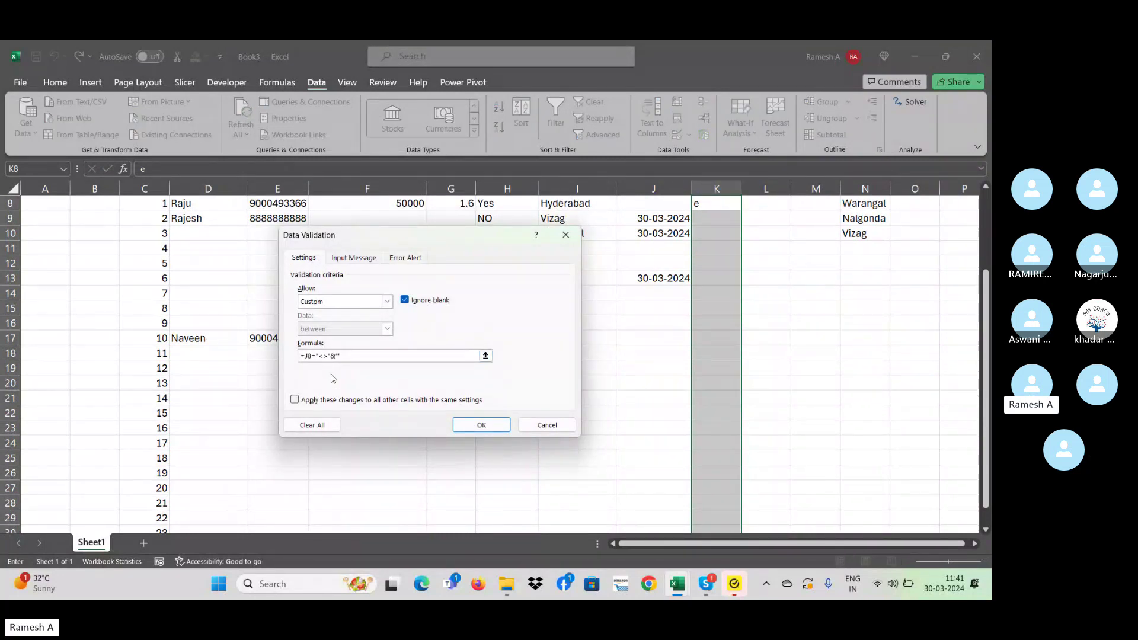
pyautogui.click(313, 358)
pyautogui.click(304, 354)
pyautogui.press('BackSpace')
pyautogui.write('<>')
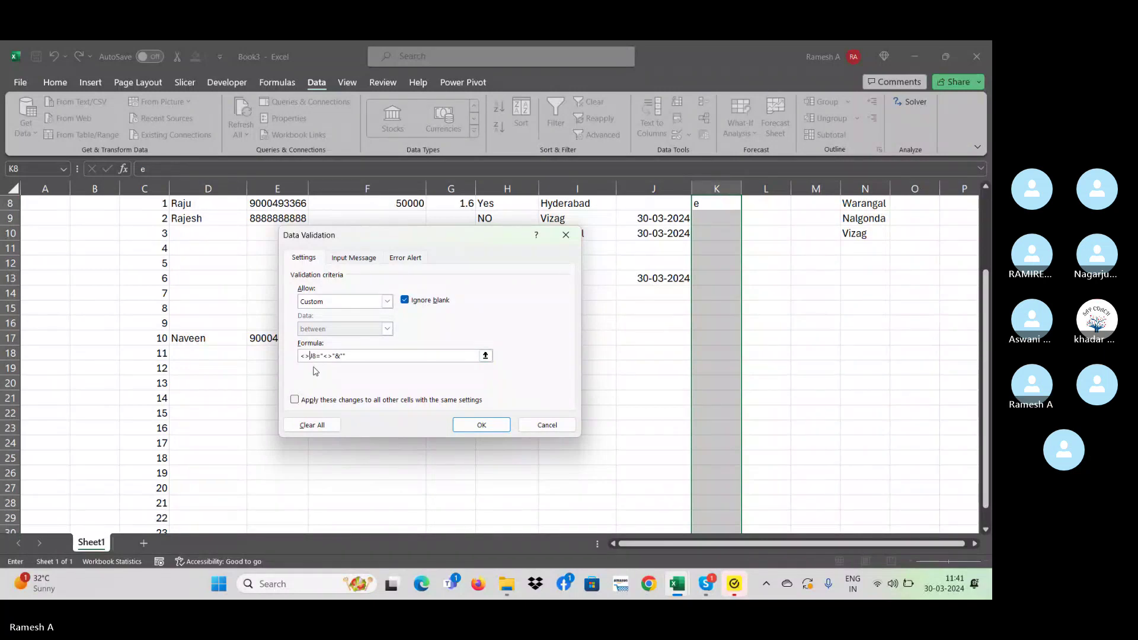
pyautogui.press('BackSpace')
pyautogui.press('BackSpace')
pyautogui.write('=')
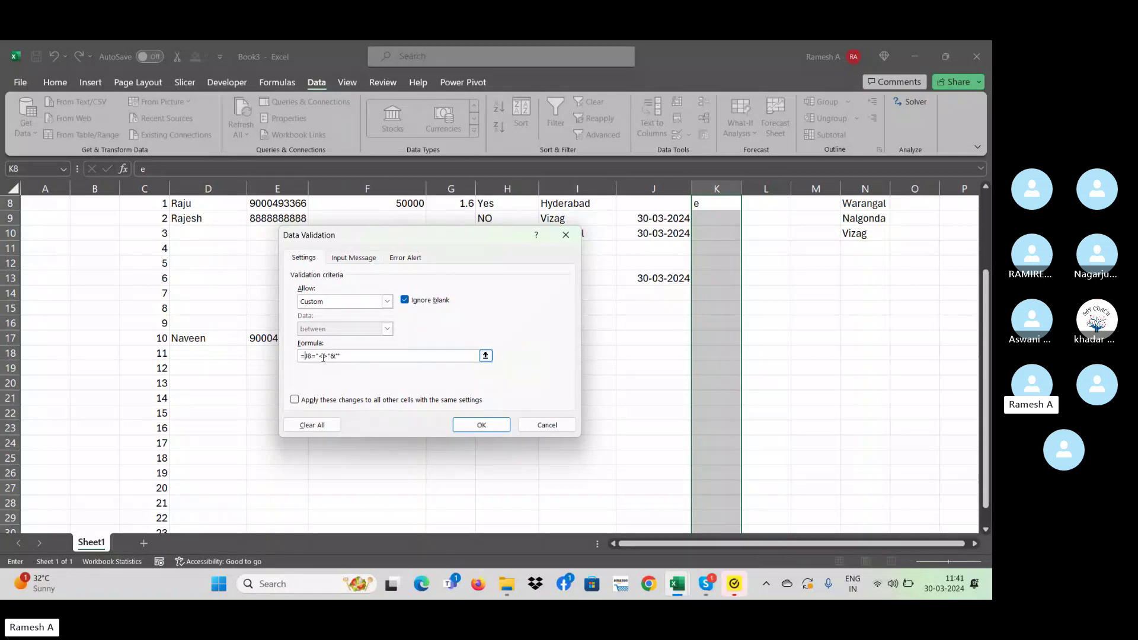
pyautogui.click(318, 356)
pyautogui.press('BackSpace')
pyautogui.write('=')
pyautogui.press('BackSpace')
pyautogui.click(325, 355)
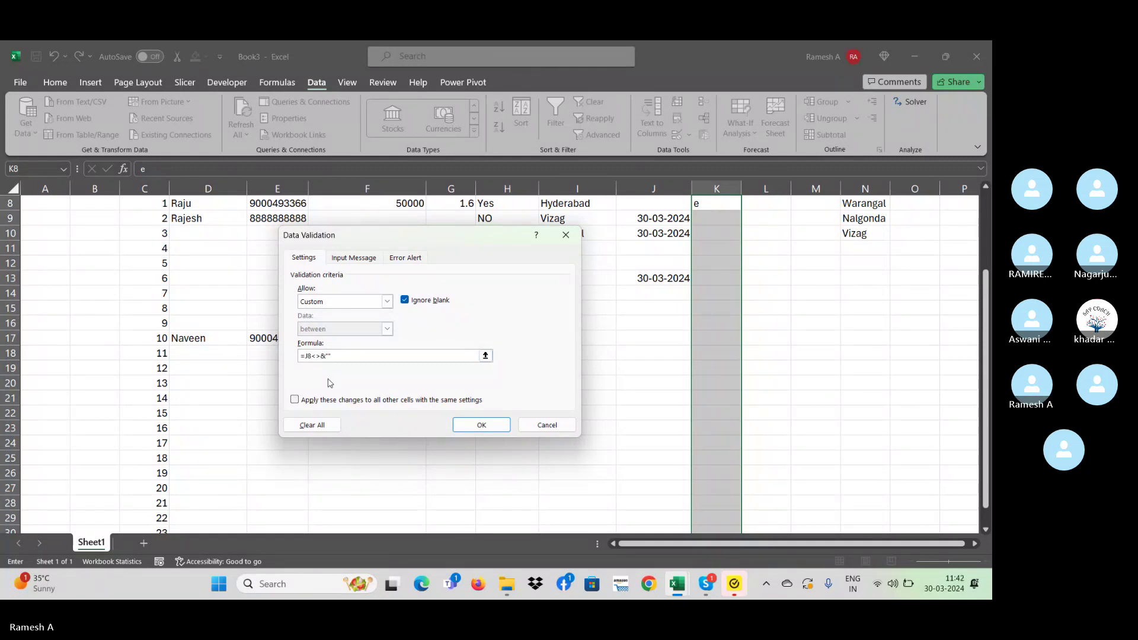
pyautogui.press('Return')
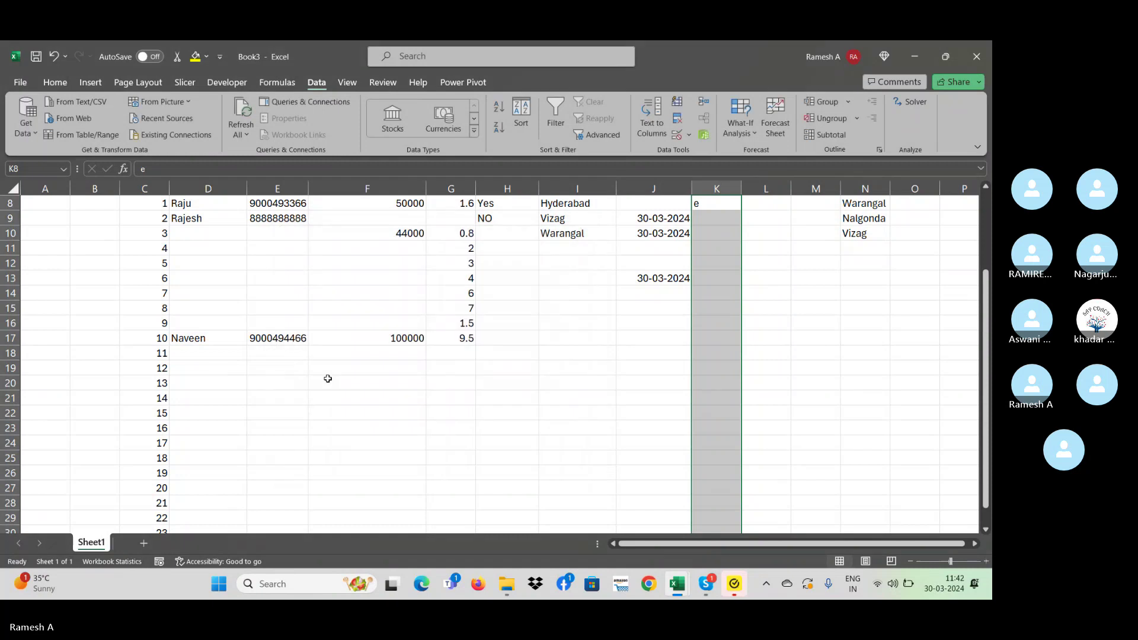
# - Enter test values 'ds' and 'sds' in K8 and K9, then clear both
pyautogui.scroll(1, 328, 378)
pyautogui.press('Delete')
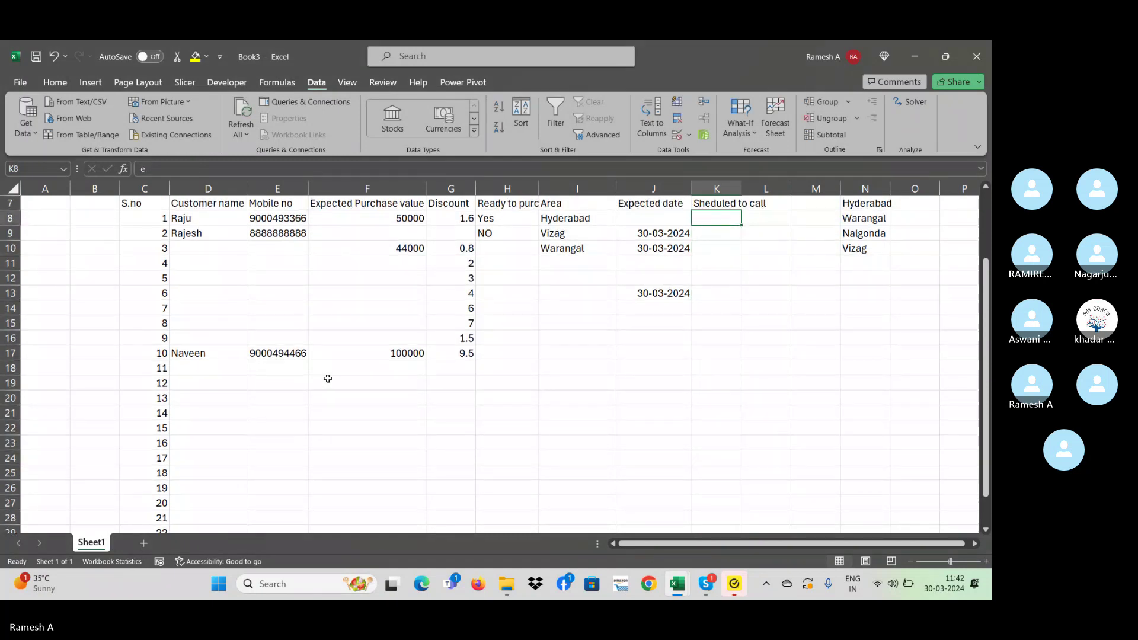
pyautogui.write('ds')
pyautogui.press('Return')
pyautogui.write('sds')
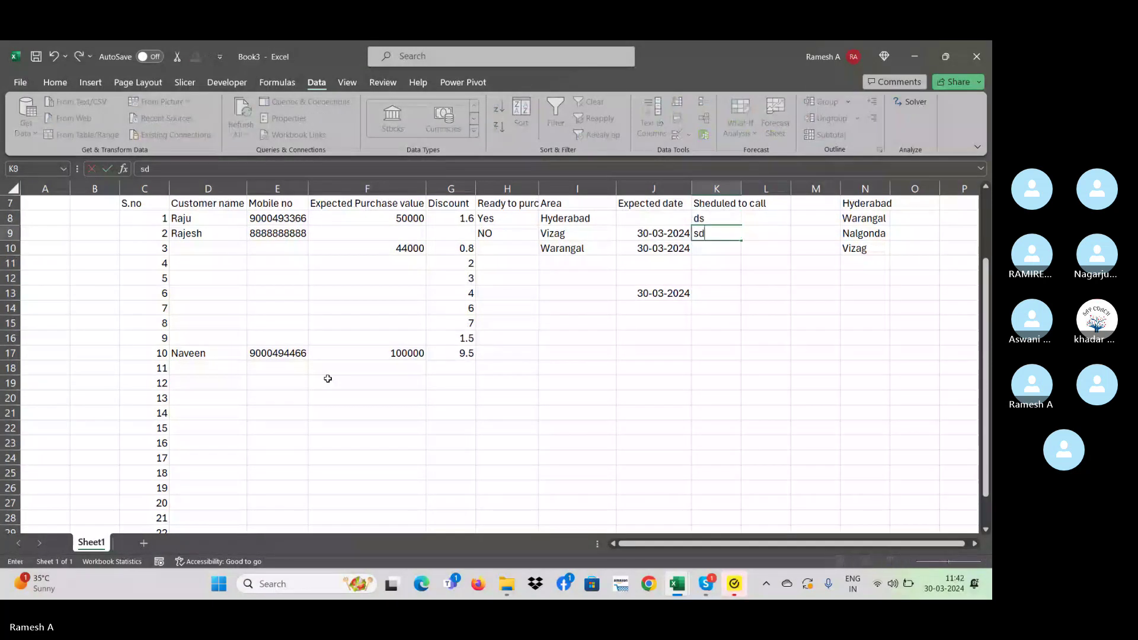
pyautogui.press('Return')
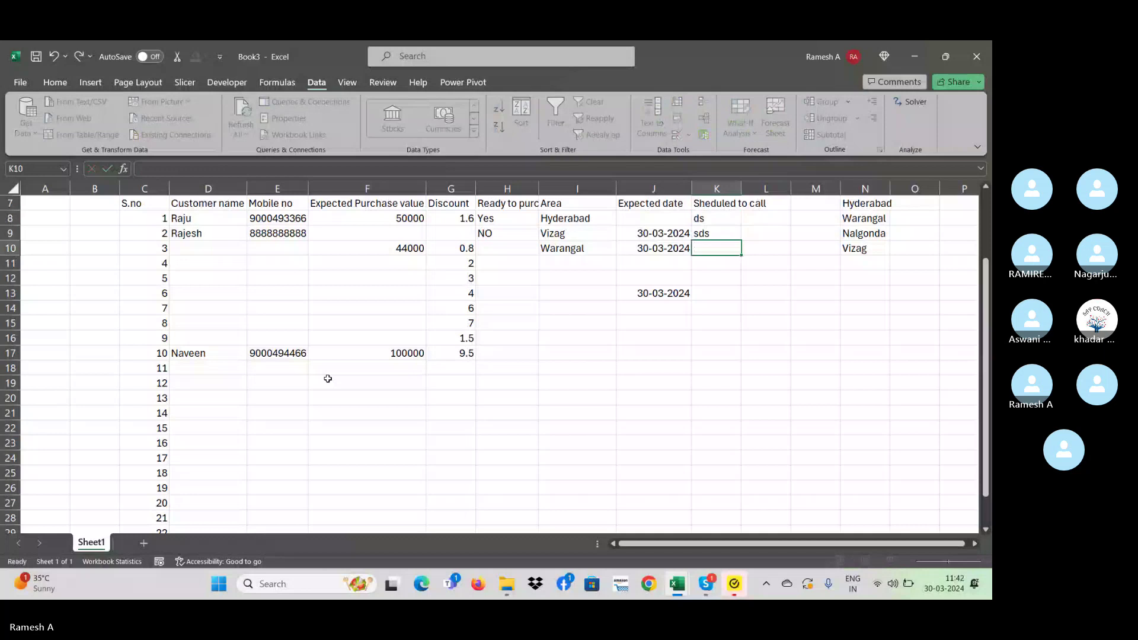
pyautogui.press('Up')
pyautogui.press('Up')
pyautogui.hotkey('shift', 'Down')
pyautogui.hotkey('shift', 'Down')
pyautogui.hotkey('shift', 'Down')
pyautogui.hotkey('shift', 'Down')
pyautogui.hotkey('shift', 'Down')
pyautogui.hotkey('shift', 'Down')
pyautogui.hotkey('shift', 'Down')
pyautogui.hotkey('shift', 'Down')
pyautogui.hotkey('shift', 'Down')
pyautogui.hotkey('shift', 'Down')
pyautogui.hotkey('shift', 'Down')
pyautogui.hotkey('shift', 'Down')
pyautogui.hotkey('shift', 'Down')
pyautogui.hotkey('shift', 'Down')
pyautogui.hotkey('shift', 'Down')
pyautogui.hotkey('shift', 'Down')
pyautogui.hotkey('shift', 'Down')
pyautogui.hotkey('shift', 'Down')
pyautogui.hotkey('shift', 'Down')
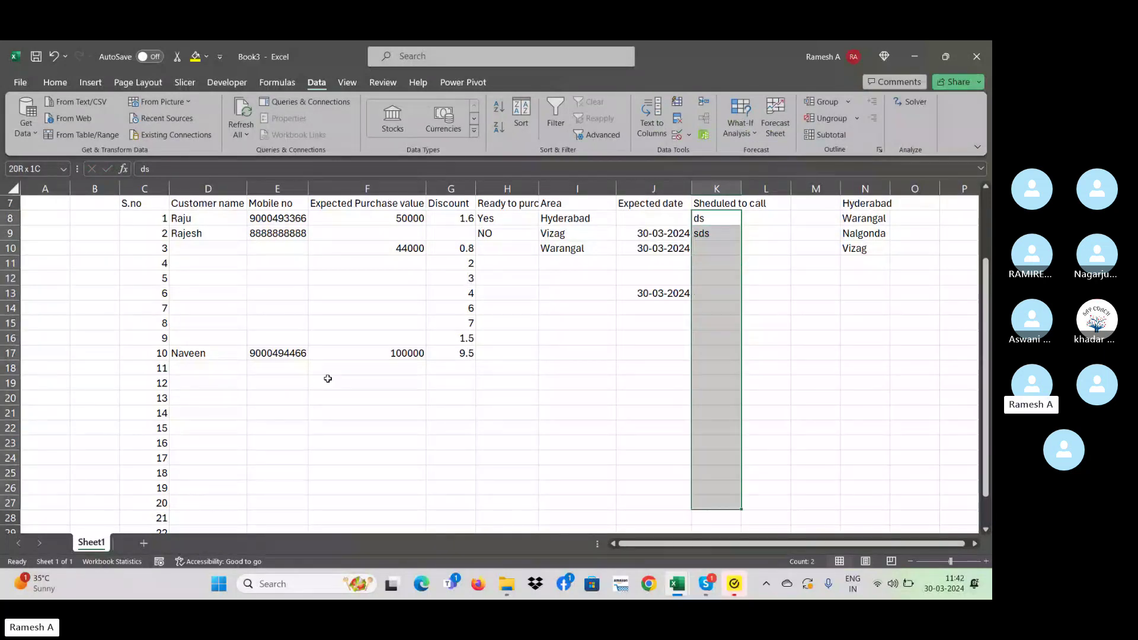
pyautogui.press('Delete')
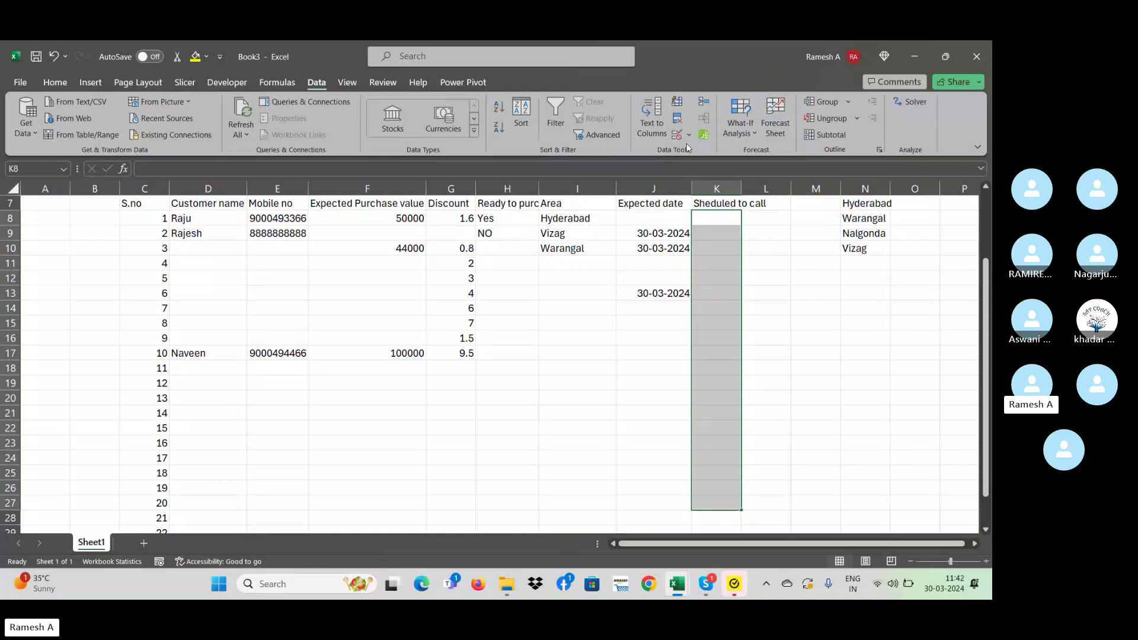
# - Reopen Data Validation for column K and clear the J8-based custom formula
pyautogui.click(688, 134)
pyautogui.click(720, 152)
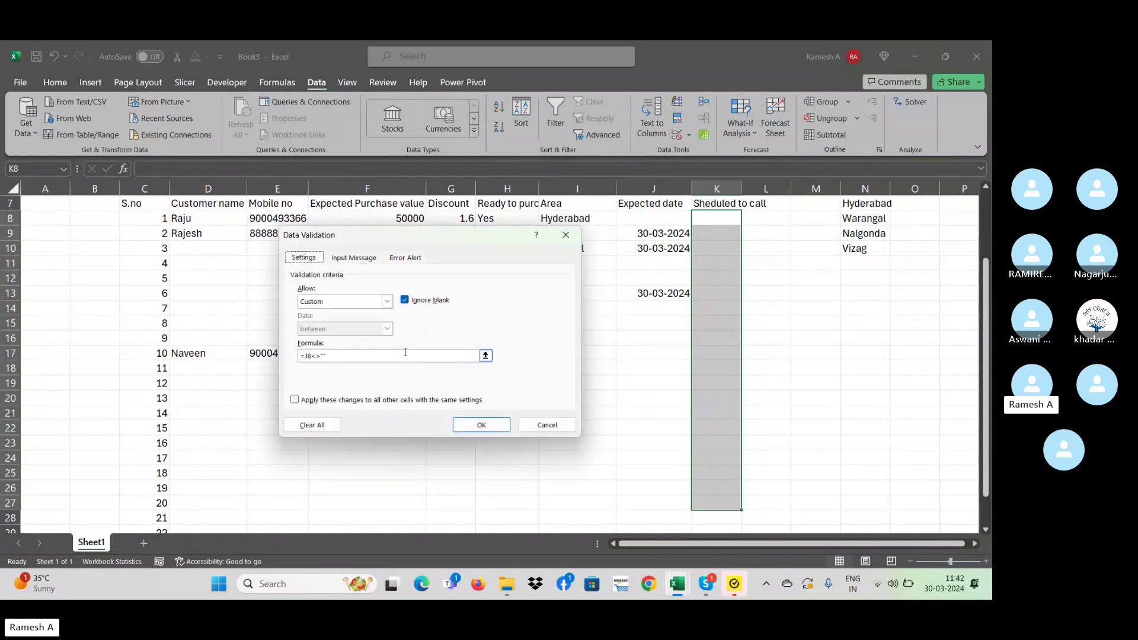
pyautogui.click(339, 357)
pyautogui.press('BackSpace')
pyautogui.press('BackSpace')
pyautogui.press('BackSpace')
pyautogui.press('BackSpace')
pyautogui.press('BackSpace')
pyautogui.press('BackSpace')
pyautogui.press('BackSpace')
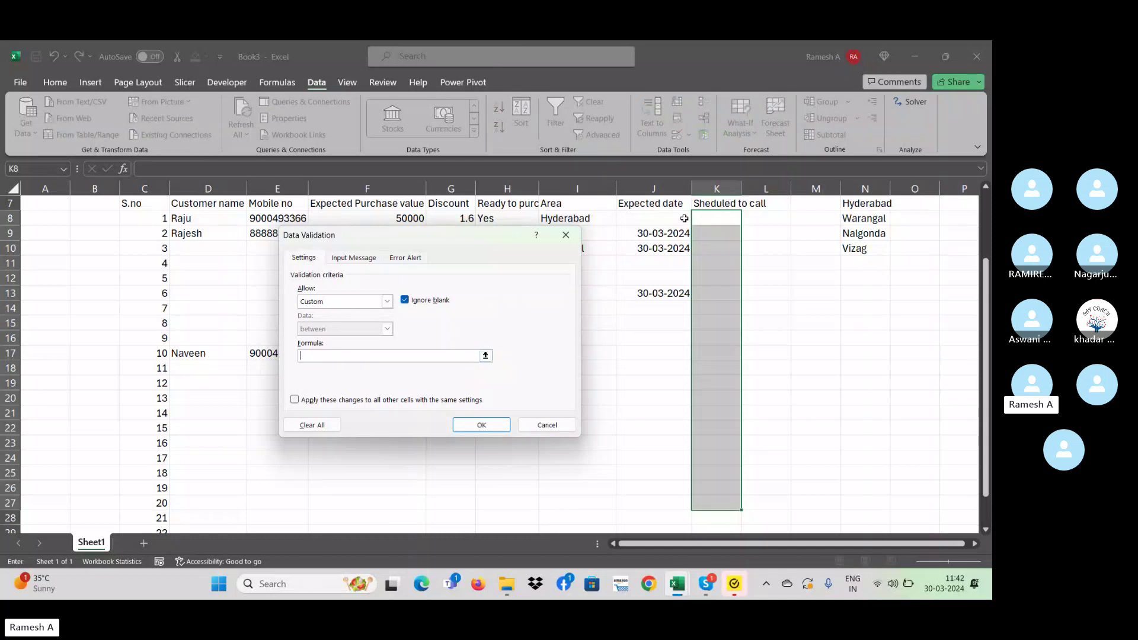
pyautogui.click(674, 219)
pyautogui.write('=')
pyautogui.press('BackSpace')
pyautogui.press('BackSpace')
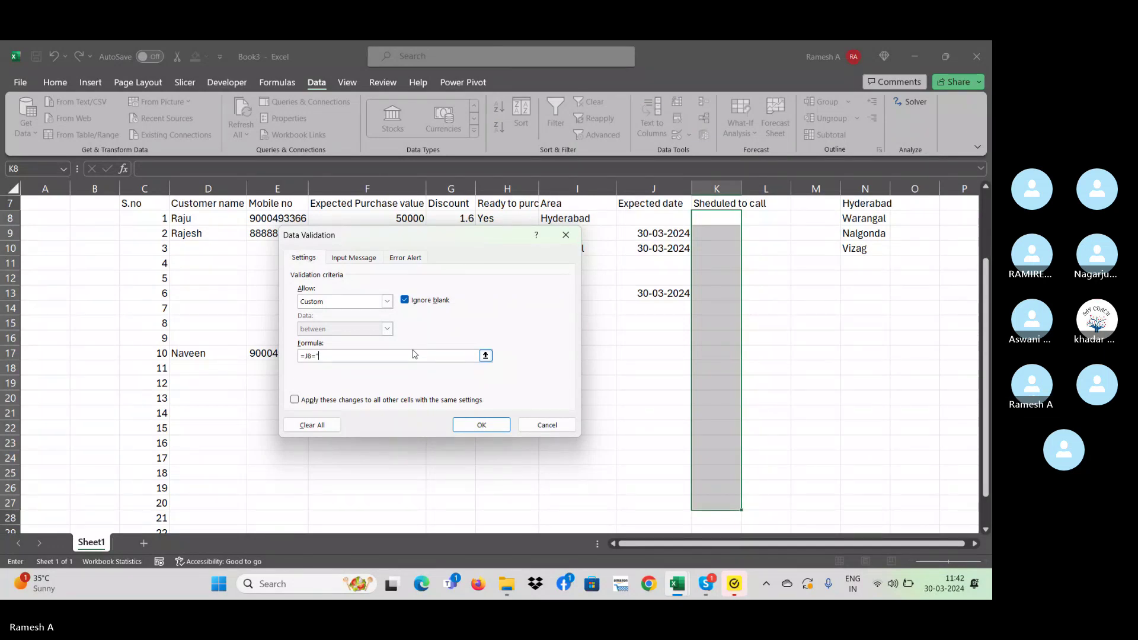
pyautogui.write('<>"&"')
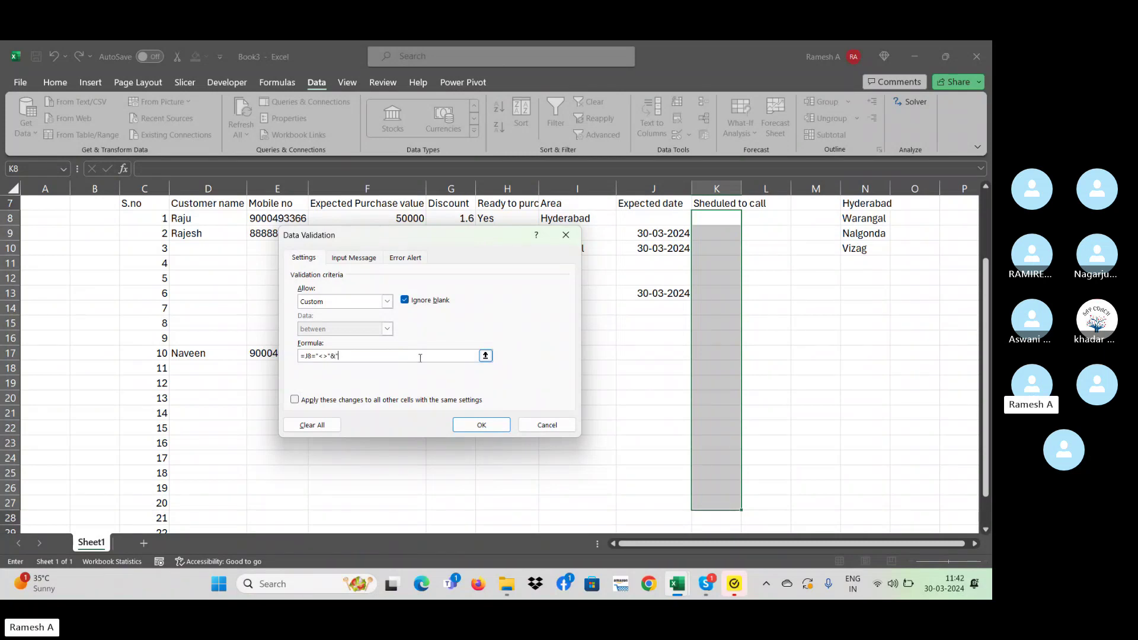
pyautogui.press('BackSpace')
pyautogui.press('BackSpace')
pyautogui.press('BackSpace')
pyautogui.press('BackSpace')
pyautogui.press('BackSpace')
pyautogui.press('BackSpace')
pyautogui.press('BackSpace')
pyautogui.press('BackSpace')
pyautogui.press('BackSpace')
pyautogui.press('BackSpace')
# - Set the custom validation formula to =H8="YES" and confirm it
pyautogui.moveTo(388, 240); pyautogui.dragTo(320, 310)
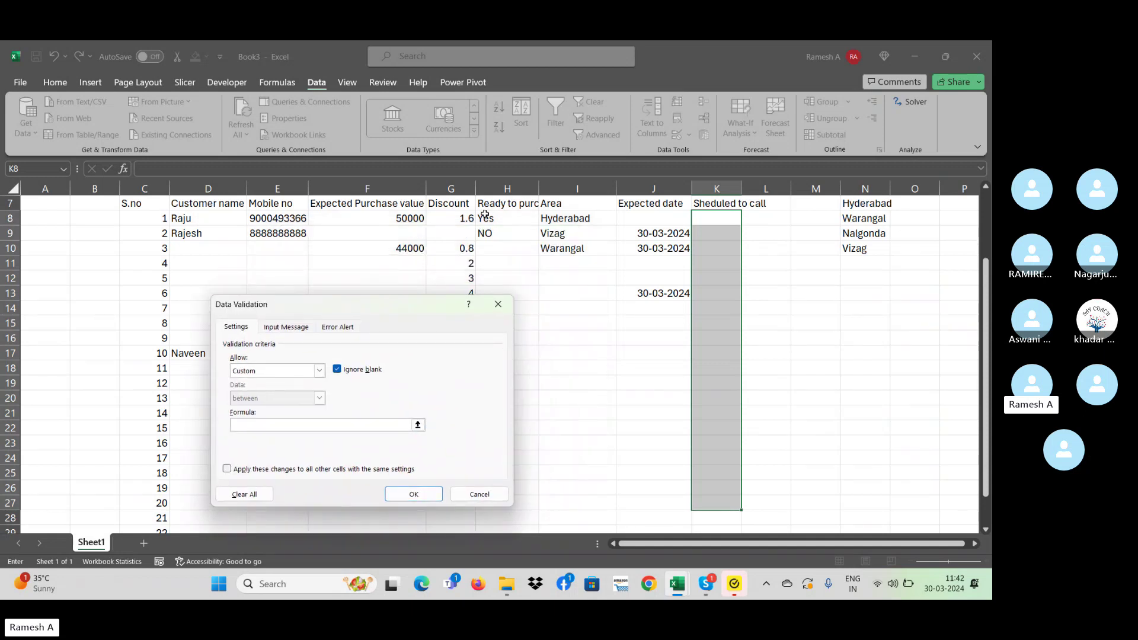
pyautogui.write('=')
pyautogui.click(485, 216)
pyautogui.write('="YES"')
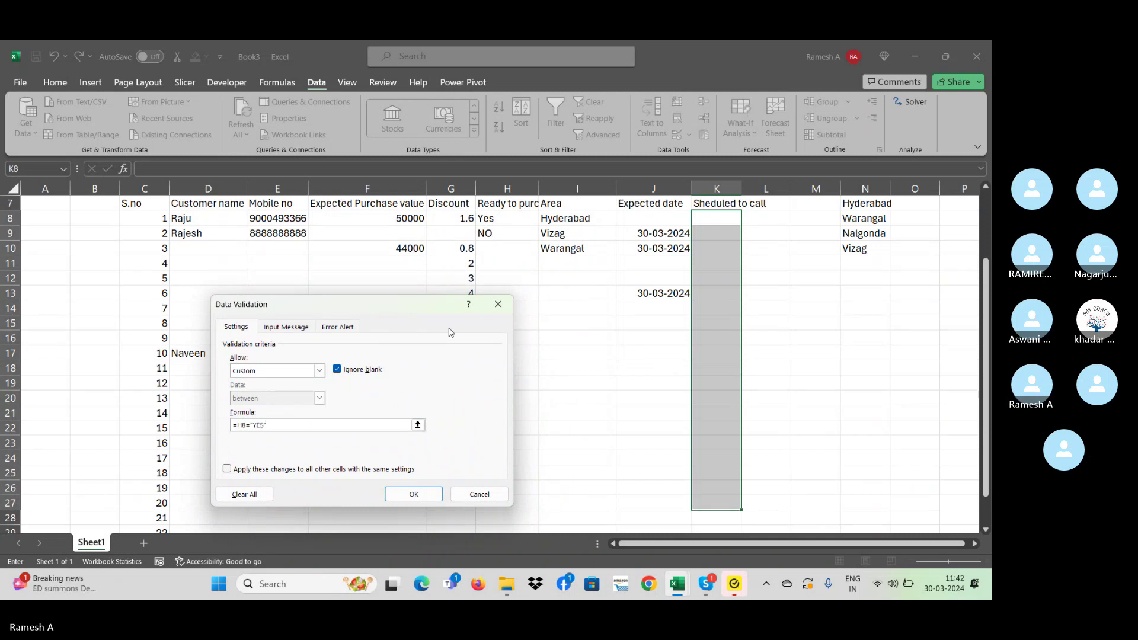
pyautogui.press('Return')
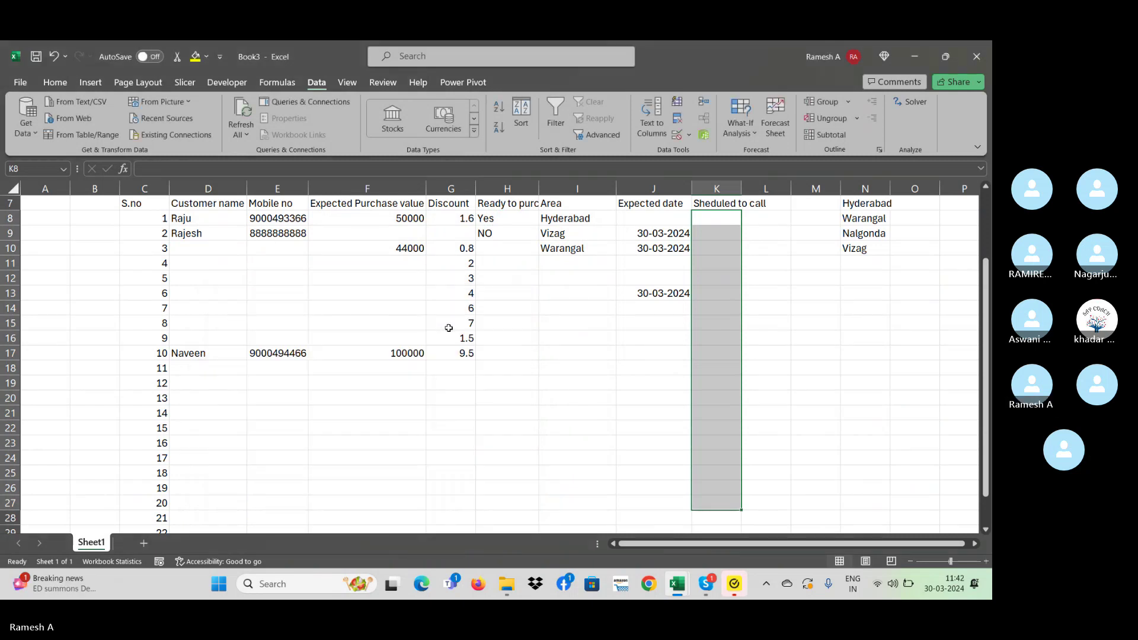
# - Test 'erer' in K9, which is rejected, and cancel the entry
pyautogui.press('Down')
pyautogui.press('Up')
pyautogui.press('Down')
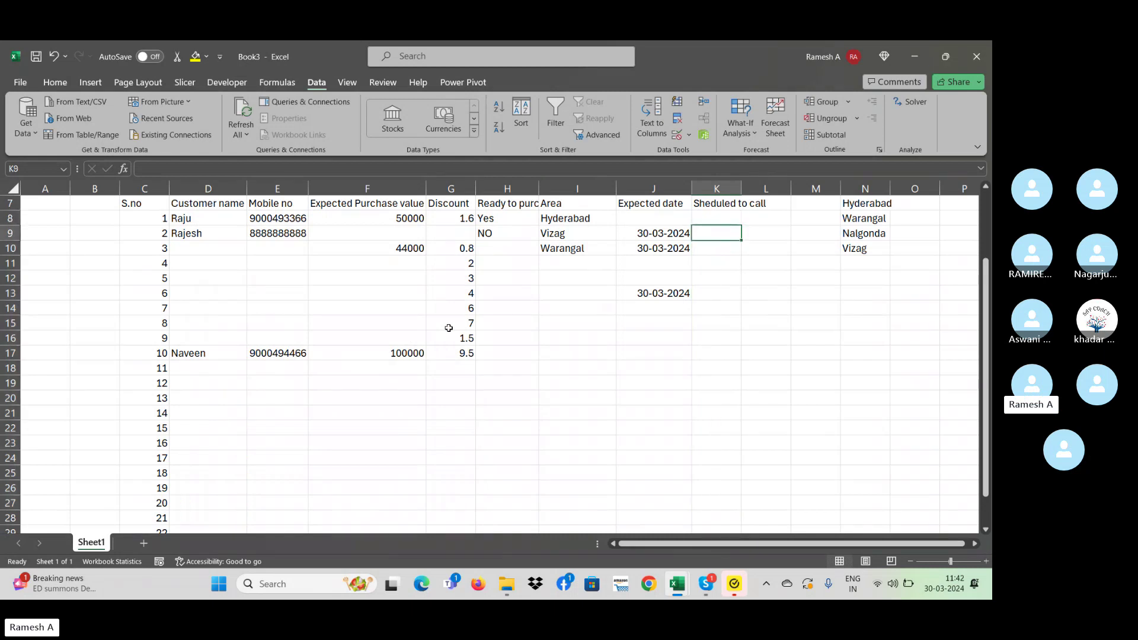
pyautogui.write('erer')
pyautogui.press('Return')
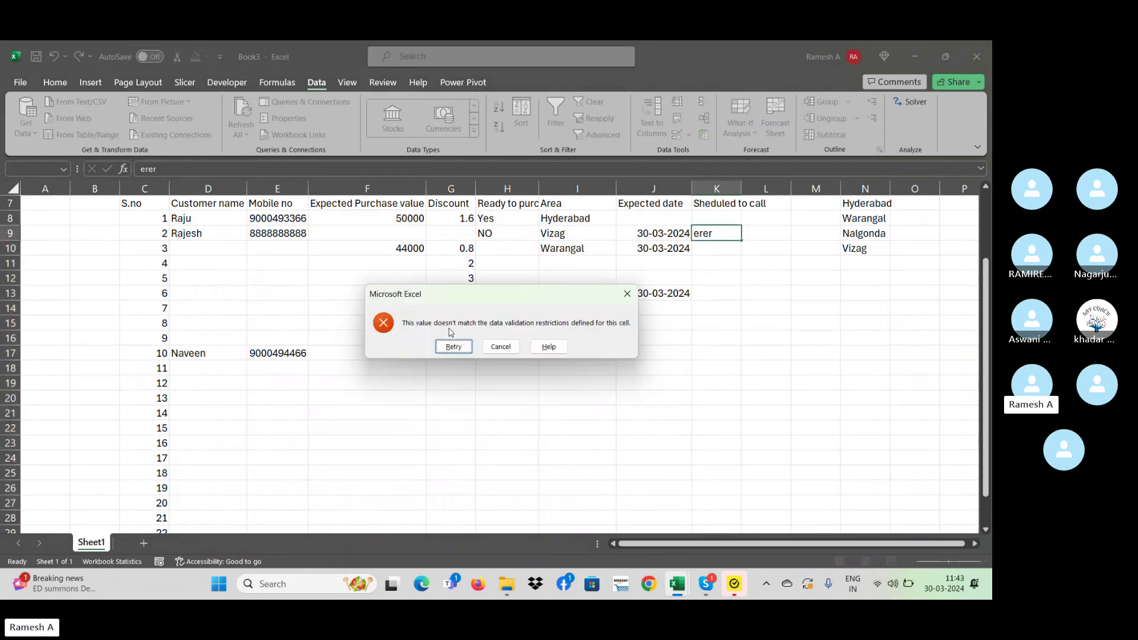
pyautogui.press('Escape')
pyautogui.press('Up')
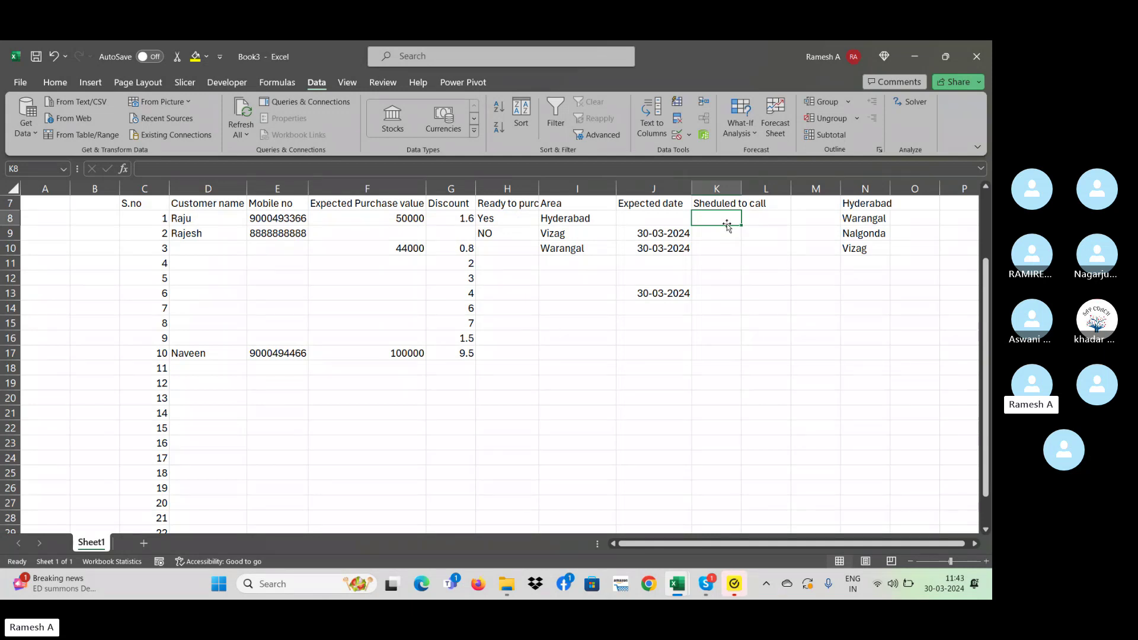
# - Autofit column K to its header and enter 'Call' in K8
pyautogui.doubleClick(742, 179)
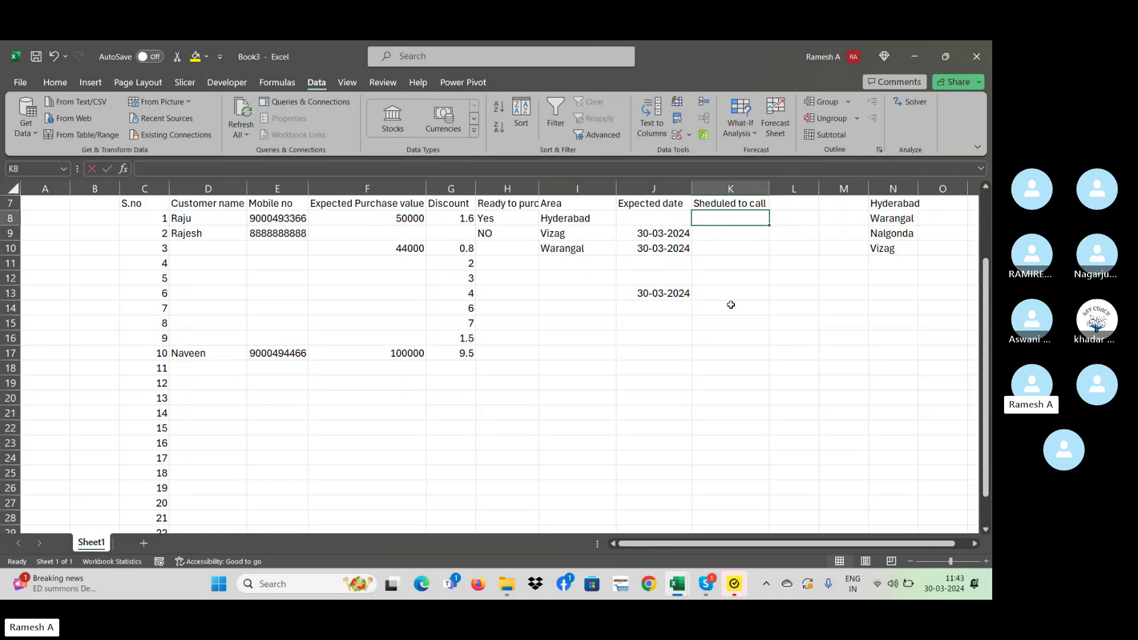
pyautogui.write('Call')
pyautogui.press('Return')
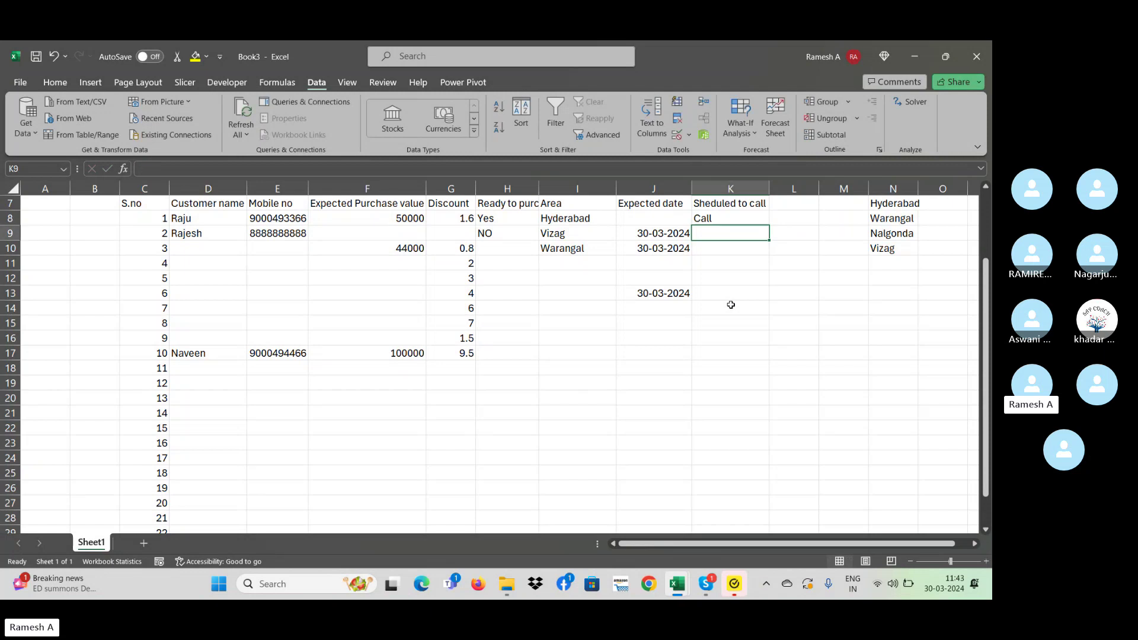
pyautogui.press('Up')
# - Test 'call' in K9, which the rule rejects, and cancel the entry
pyautogui.press('Left')
pyautogui.press('Left')
pyautogui.press('Left')
pyautogui.press('Left')
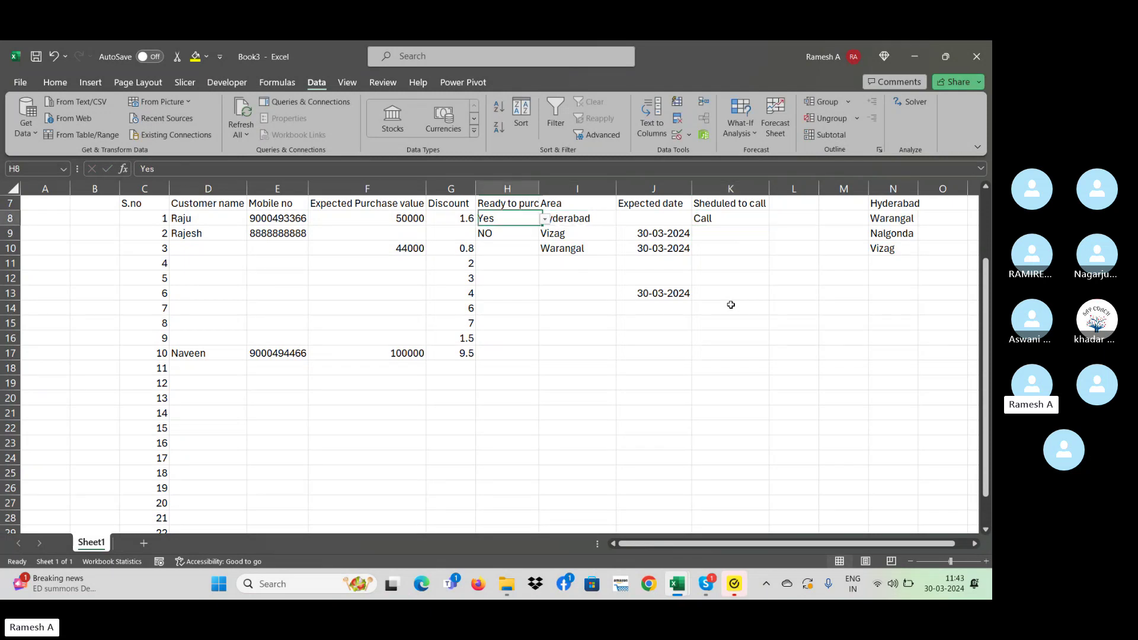
pyautogui.press('Right')
pyautogui.press('Right')
pyautogui.press('Right')
pyautogui.press('Right')
pyautogui.press('Down')
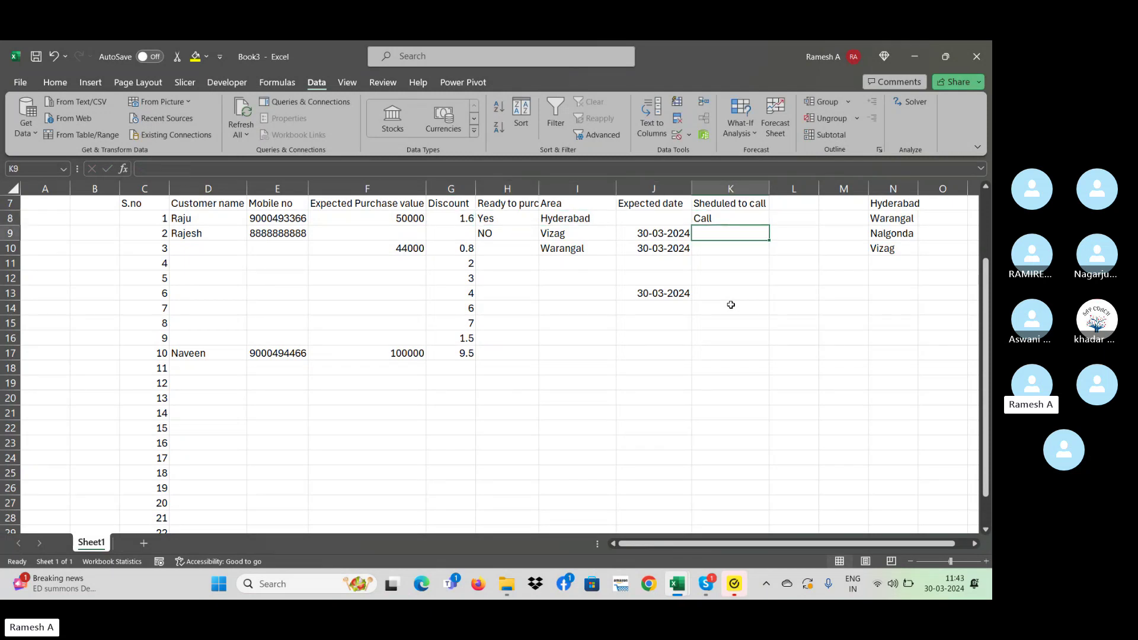
pyautogui.write('call')
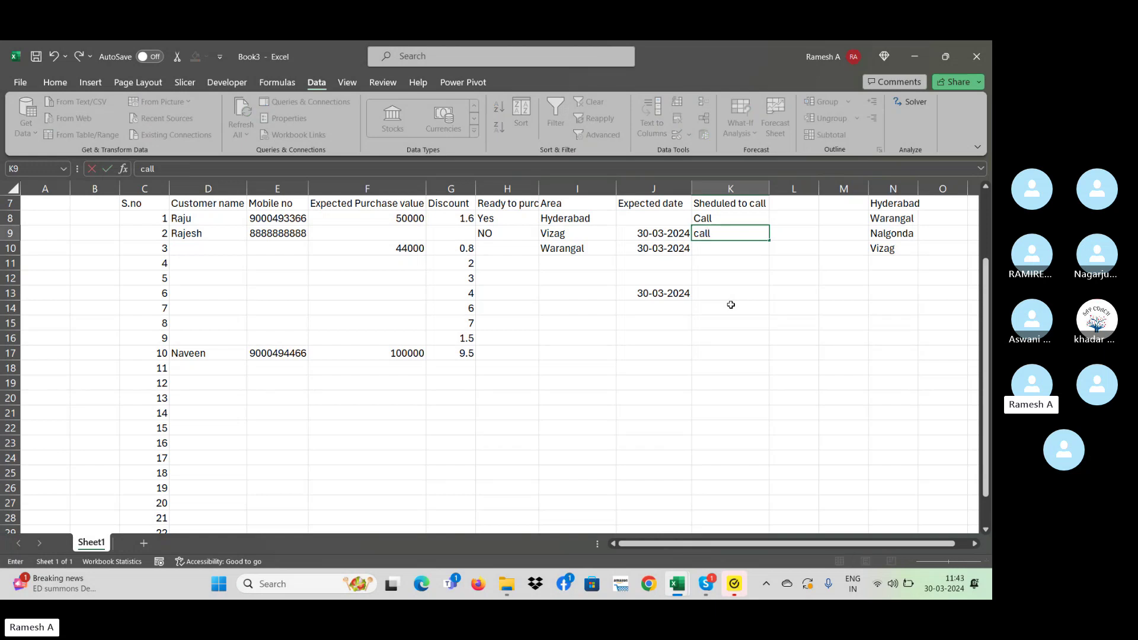
pyautogui.press('Return')
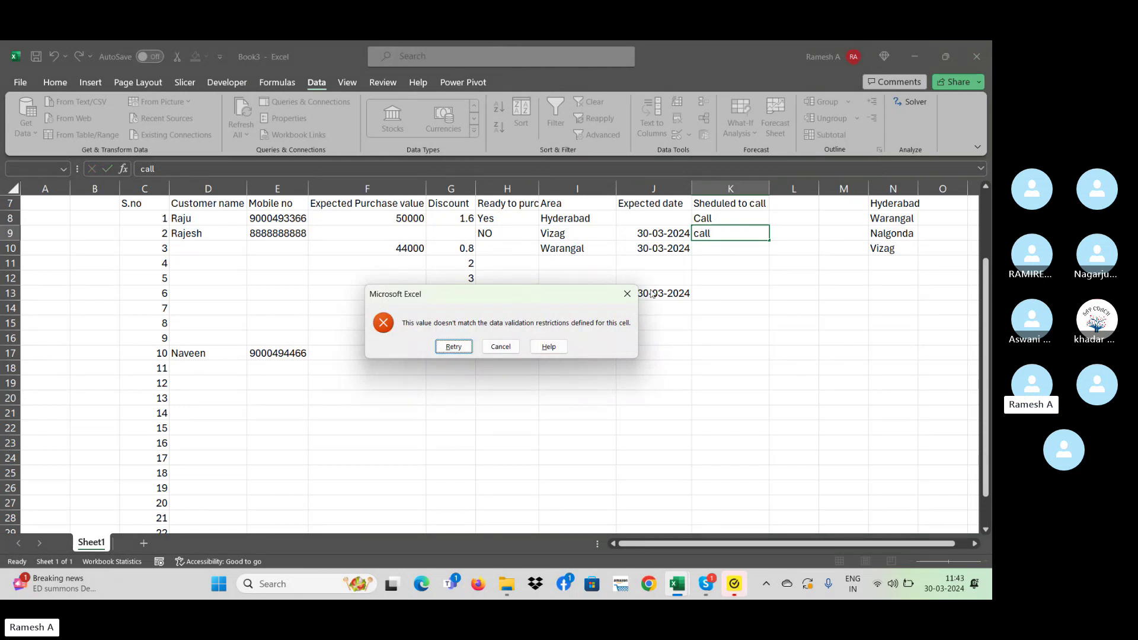
pyautogui.click(627, 294)
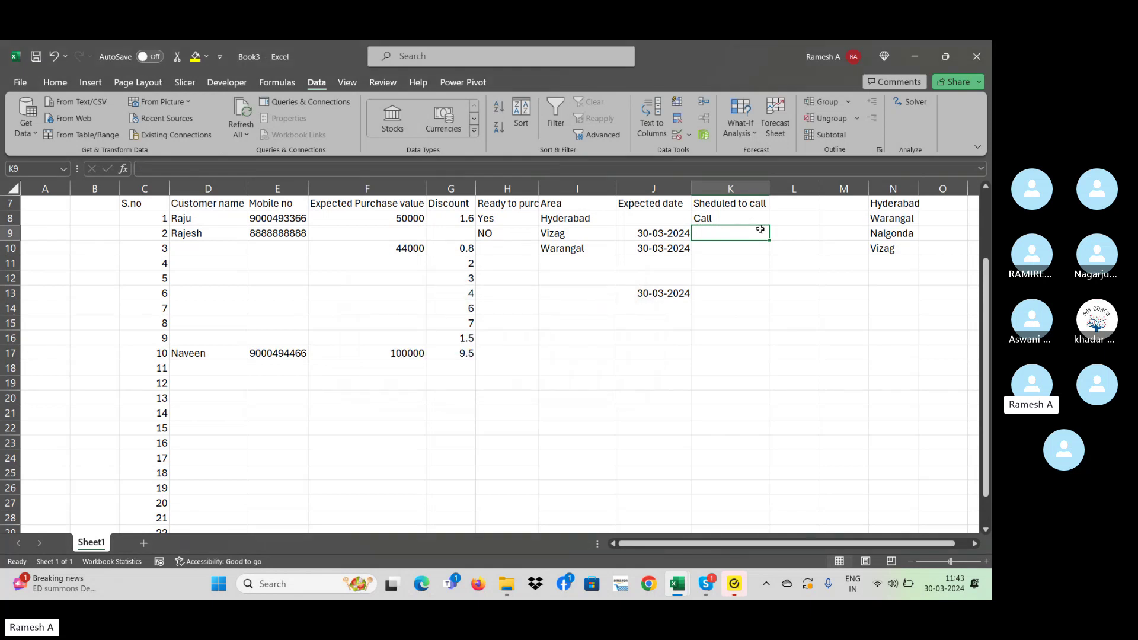
# - Select the Sheduled to call cells and apply the custom formula =H8="YES" to them
pyautogui.moveTo(743, 218); pyautogui.dragTo(741, 504)
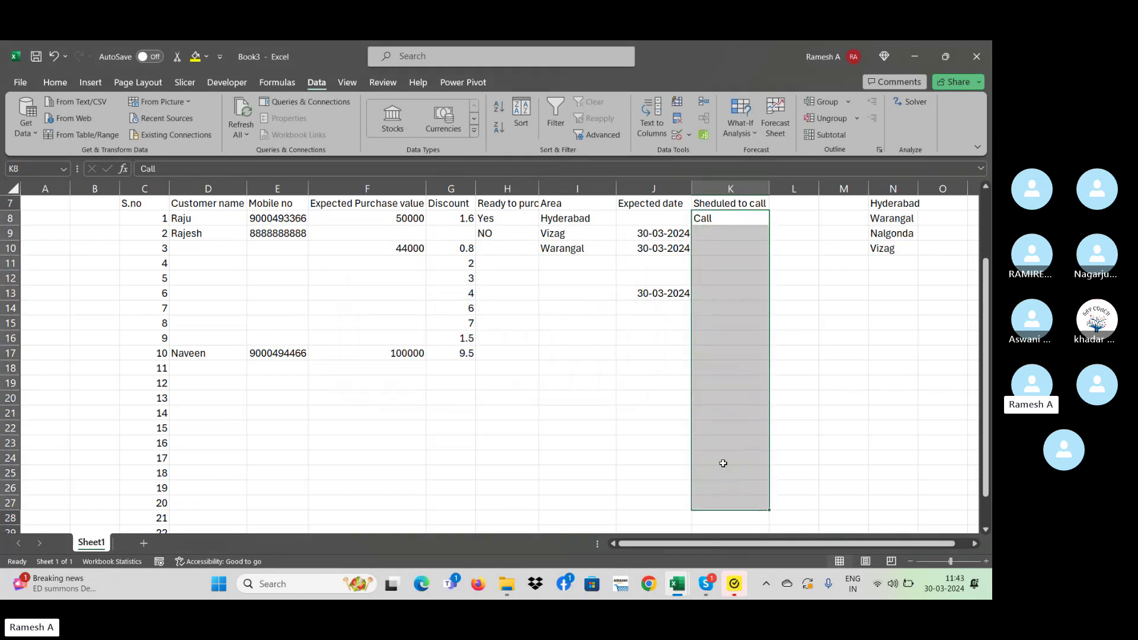
pyautogui.click(688, 134)
pyautogui.click(737, 153)
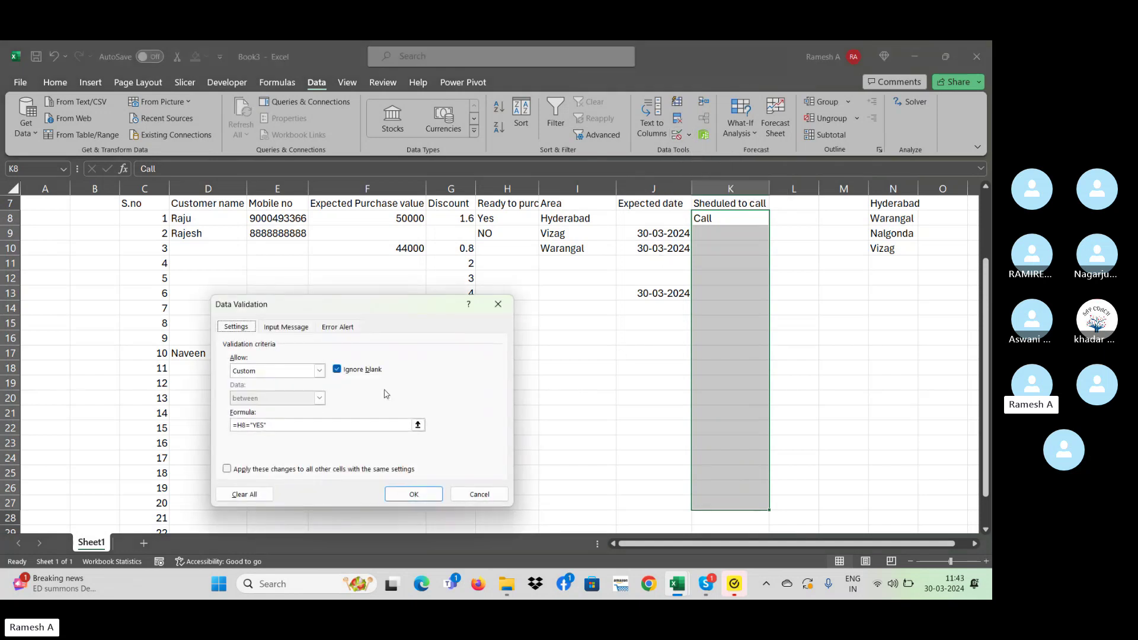
pyautogui.click(290, 427)
pyautogui.press('BackSpace')
pyautogui.press('BackSpace')
pyautogui.press('BackSpace')
pyautogui.press('BackSpace')
pyautogui.press('BackSpace')
pyautogui.press('BackSpace')
pyautogui.press('BackSpace')
pyautogui.press('BackSpace')
pyautogui.press('BackSpace')
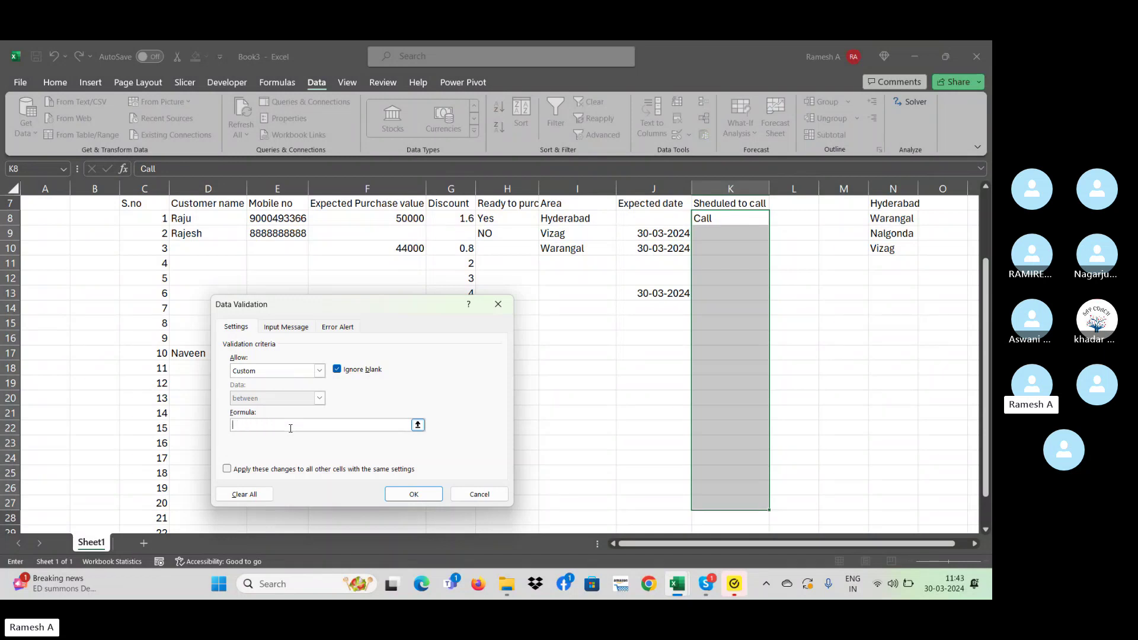
pyautogui.write('=')
pyautogui.click(496, 220)
pyautogui.write('="YES"')
pyautogui.click(422, 491)
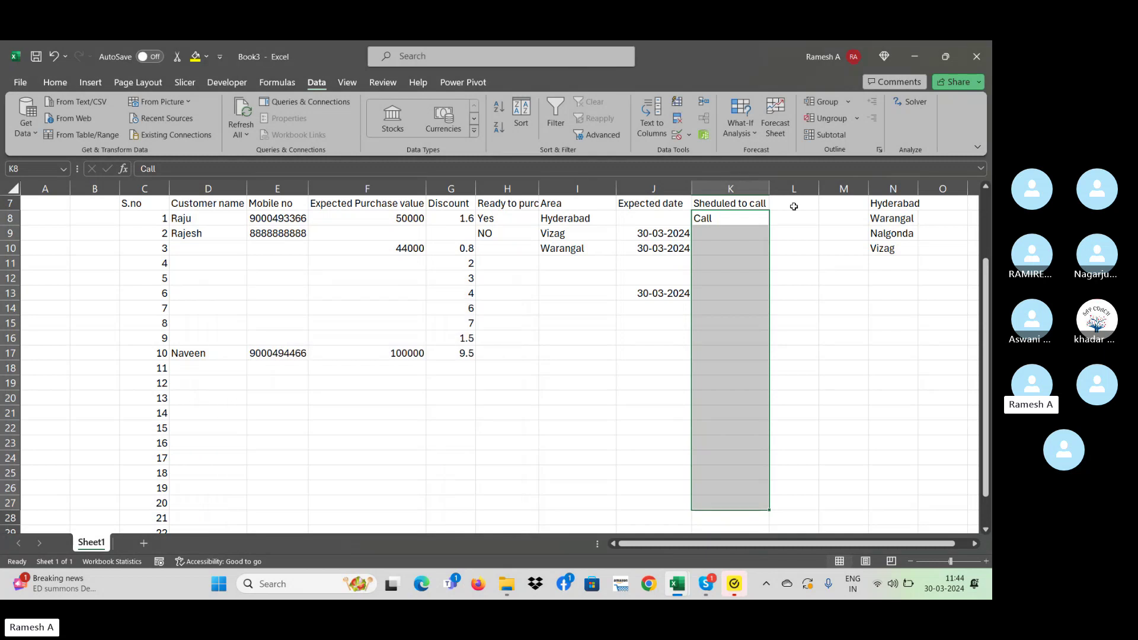
pyautogui.click(735, 262)
# - Review the rule on K10, which reads =H10="YES"
pyautogui.press('Up')
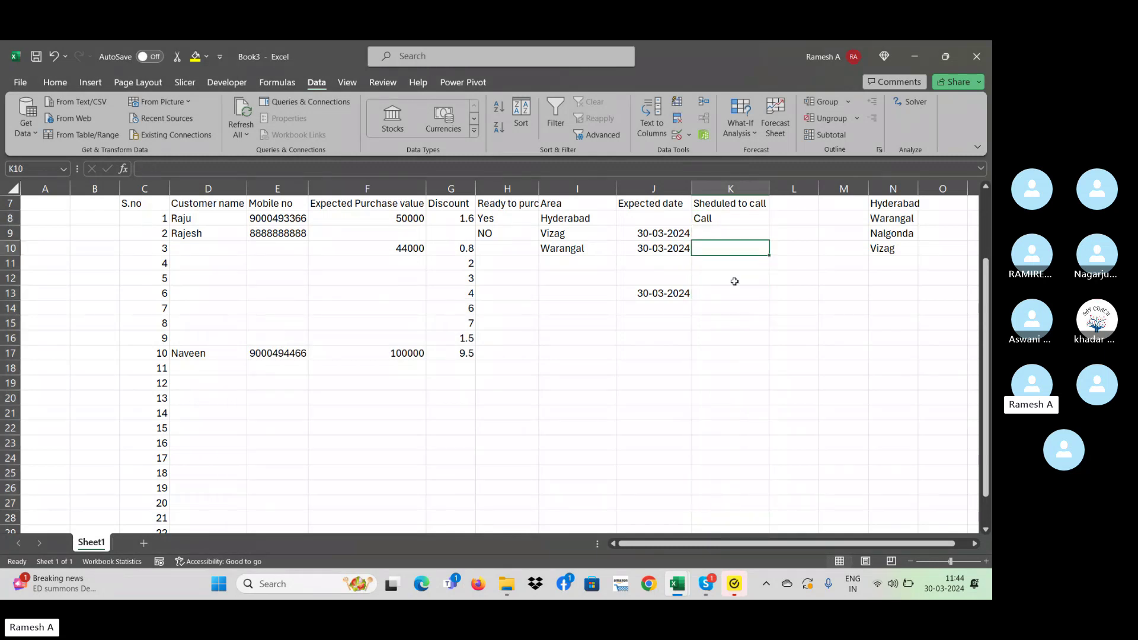
pyautogui.click(690, 136)
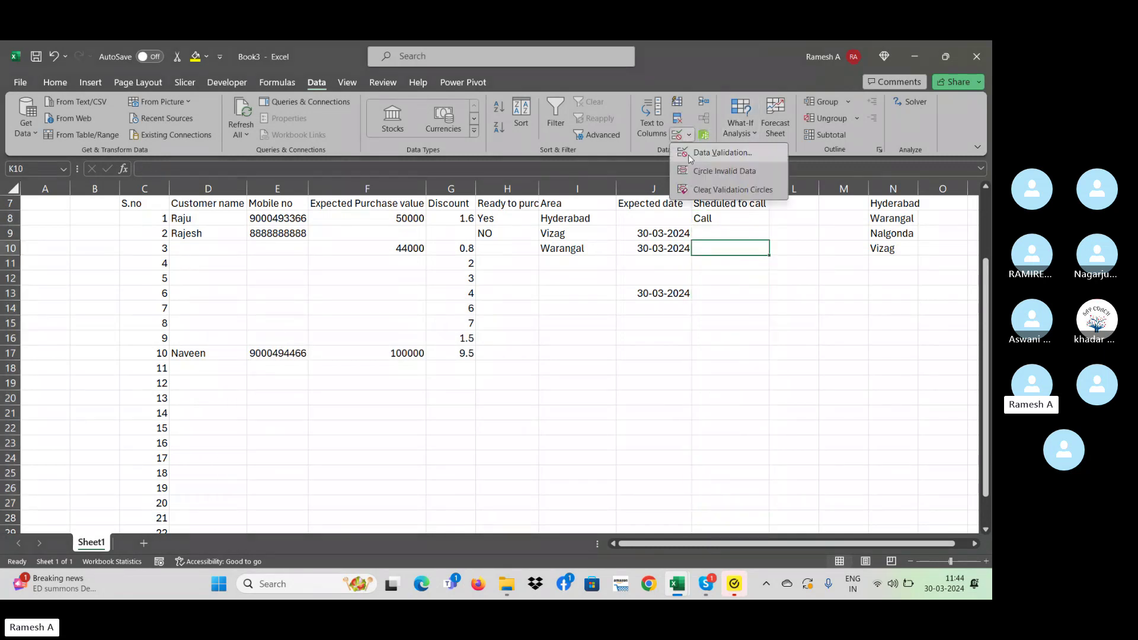
pyautogui.click(688, 153)
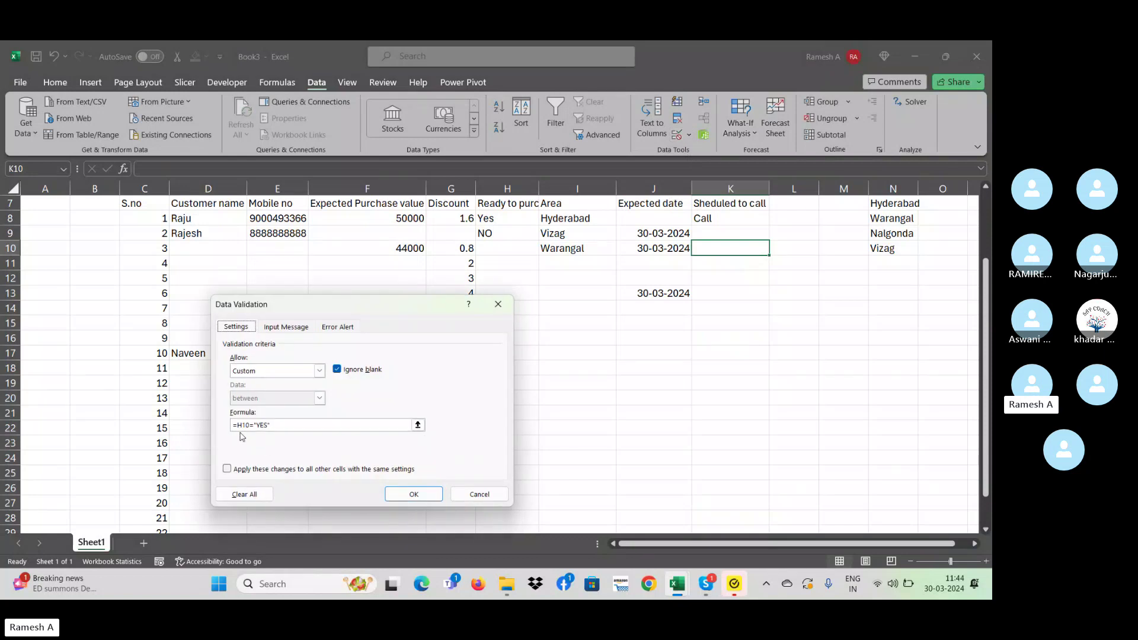
pyautogui.press('Escape')
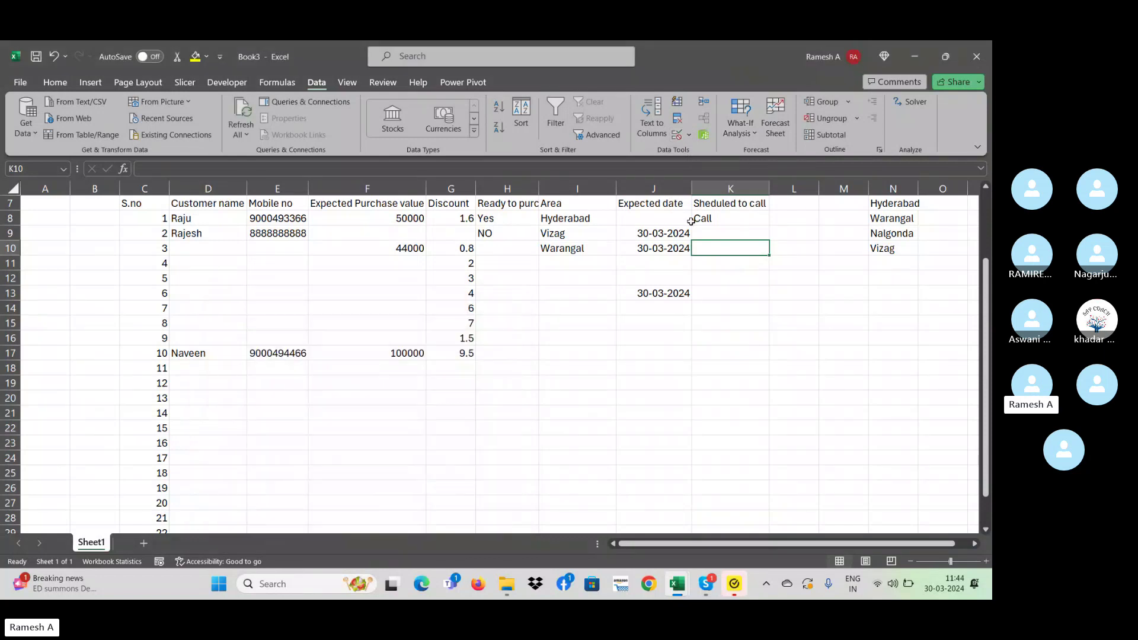
# - Test, then clear, sample entries in the row 10 Sheduled to call cell
pyautogui.click(507, 249)
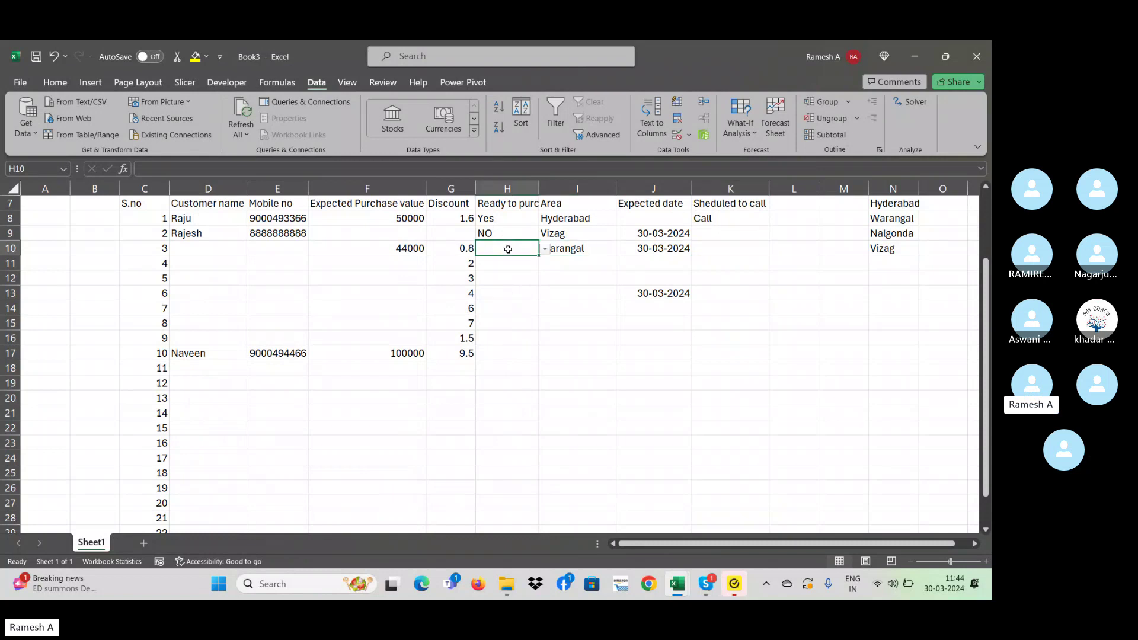
pyautogui.click(744, 249)
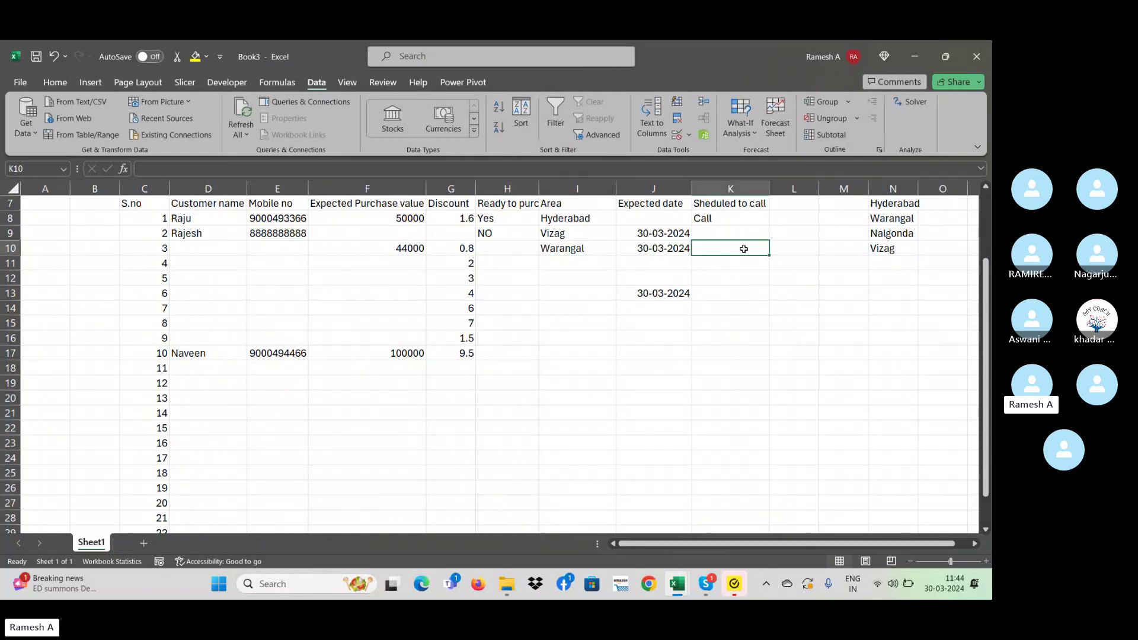
pyautogui.write('Sheduled to call')
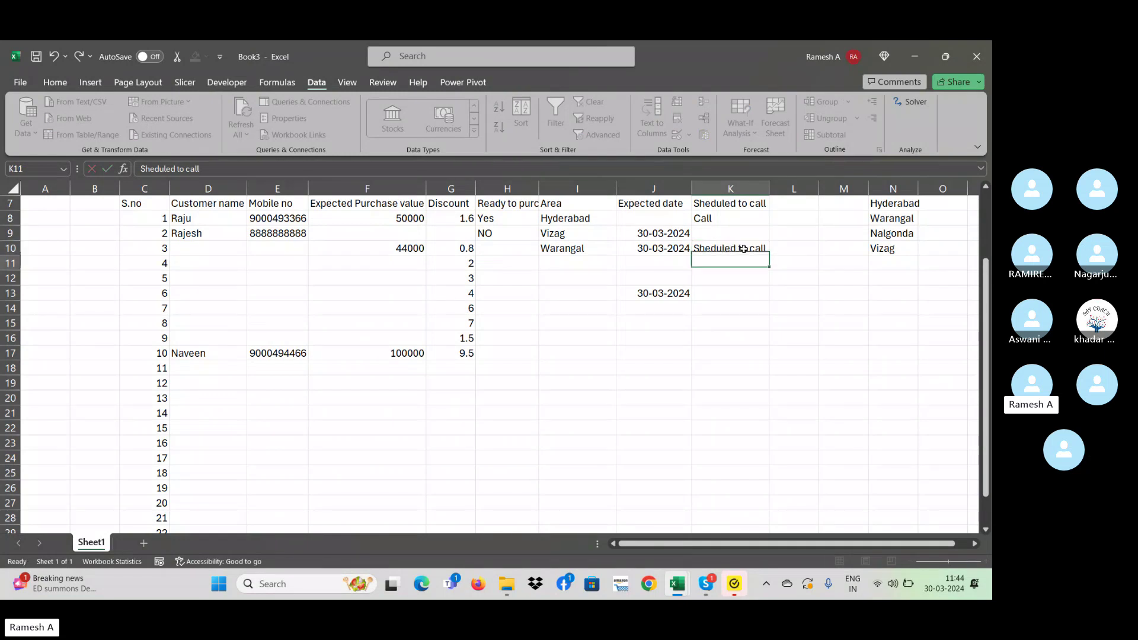
pyautogui.press('Return')
pyautogui.click(744, 249)
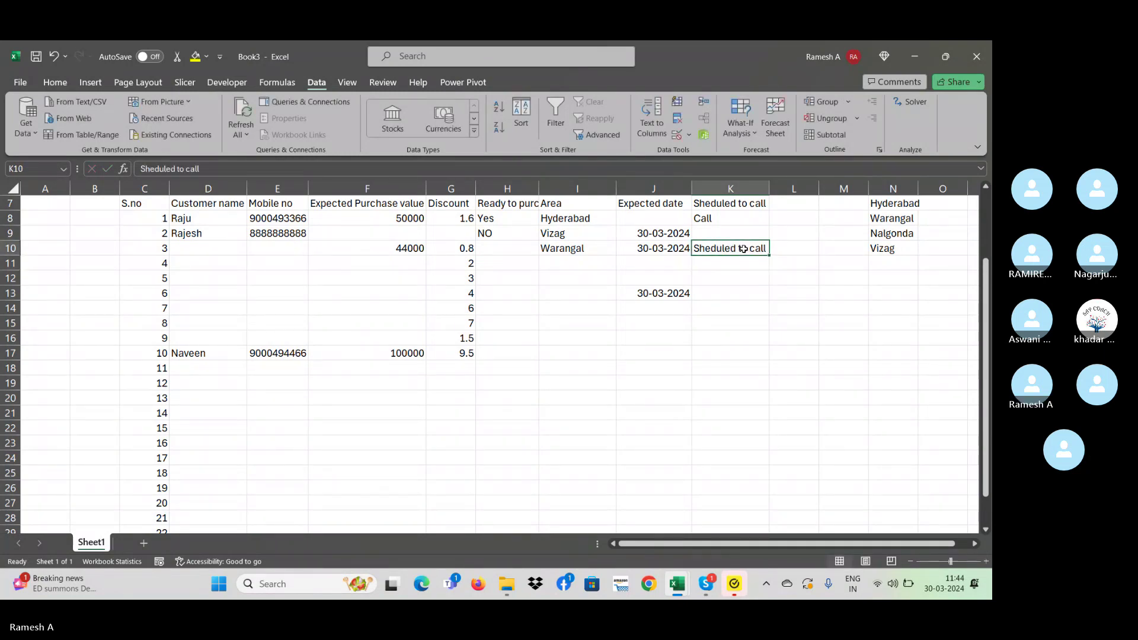
pyautogui.write('sfsf')
pyautogui.press('Return')
pyautogui.click(743, 249)
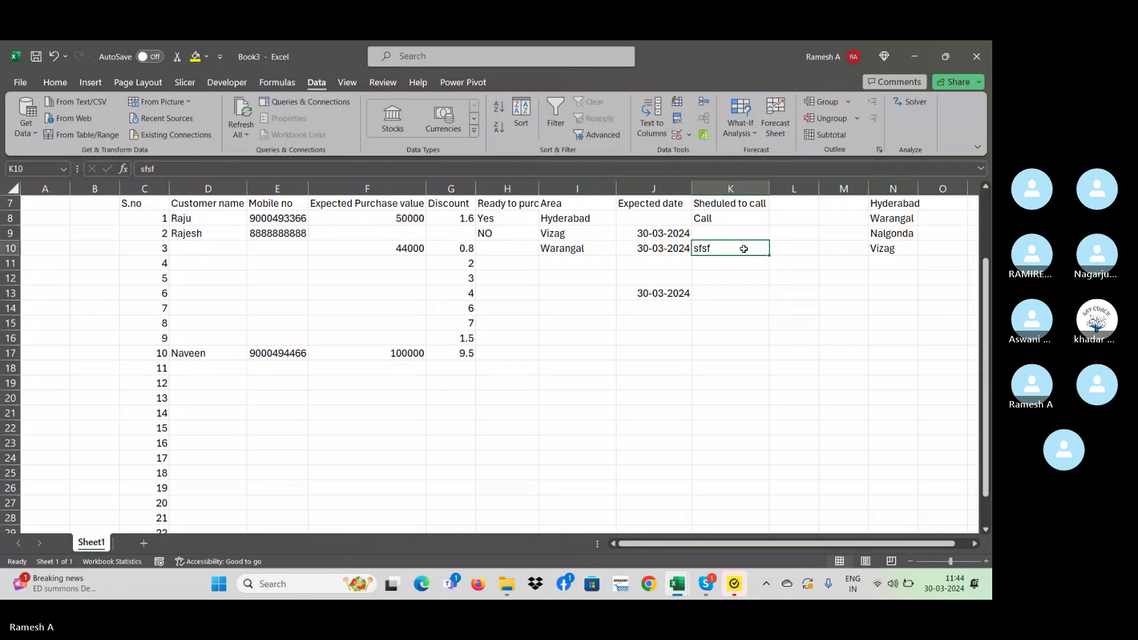
pyautogui.press('Delete')
# - Try a test entry in row 9, marked NO, and cancel the rejected value
pyautogui.press('Up')
pyautogui.write('asdsa')
pyautogui.press('Return')
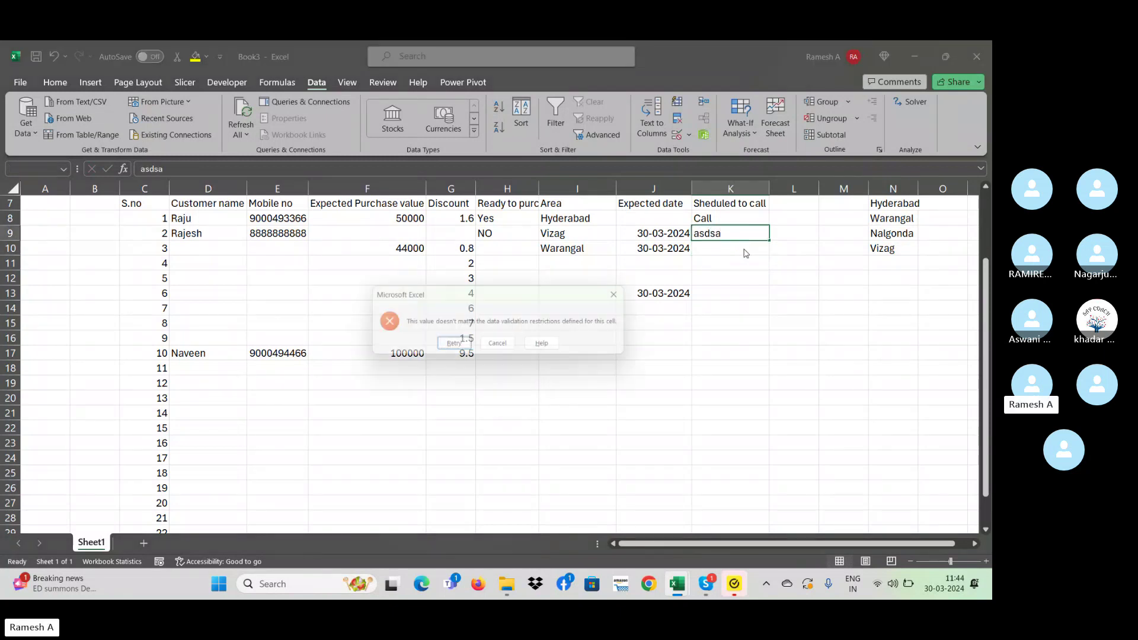
pyautogui.press('Escape')
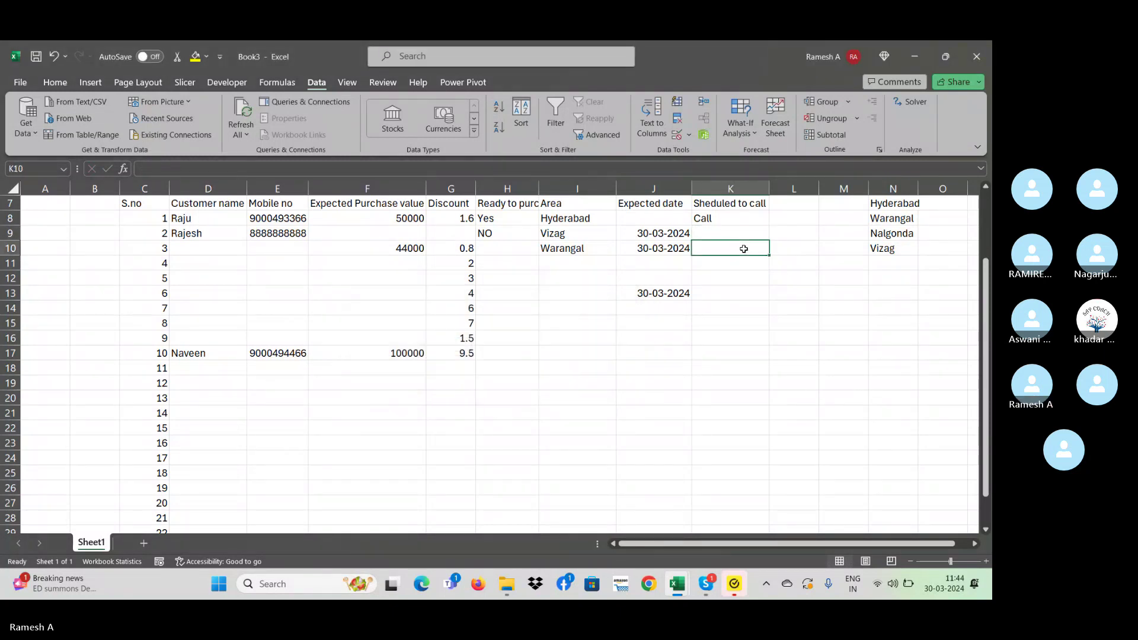
# - Copy Yes from H8 into empty H10 and select the Yes, NO, Yes block H8:H10
pyautogui.press('Left')
pyautogui.press('Left')
pyautogui.press('Up')
pyautogui.hotkey('ctrl', 'c')
pyautogui.press('Down')
pyautogui.press('Down')
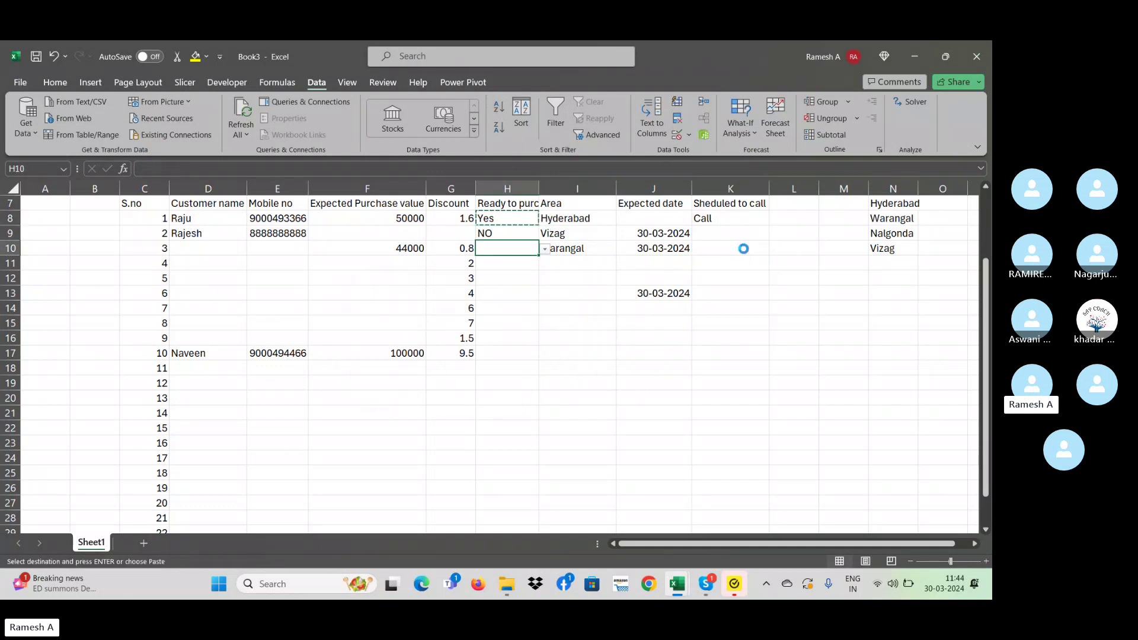
pyautogui.hotkey('ctrl', 'v')
pyautogui.hotkey('shift', 'Down')
pyautogui.hotkey('shift', 'Down')
pyautogui.hotkey('shift', 'Down')
pyautogui.hotkey('shift', 'Down')
pyautogui.hotkey('shift', 'Down')
pyautogui.hotkey('shift', 'Down')
pyautogui.hotkey('shift', 'Down')
pyautogui.press('Down')
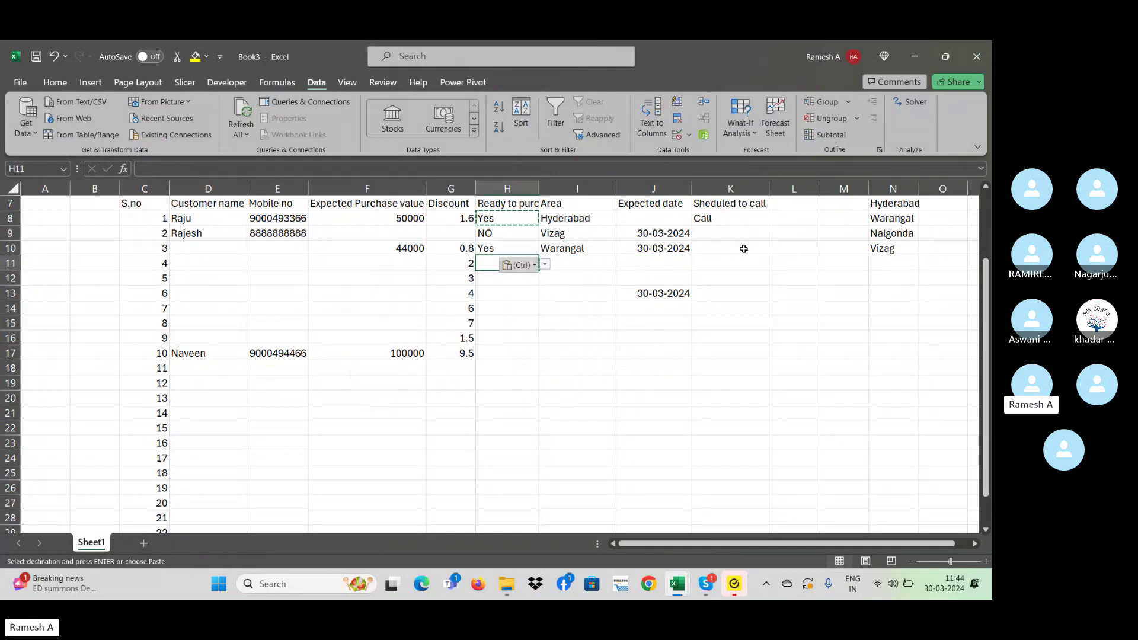
pyautogui.press('Down')
pyautogui.press('Up')
pyautogui.press('Up')
pyautogui.press('Up')
# - Paste the Yes, NO, Yes block repeatedly down column H to fill row 17
pyautogui.press('Up')
pyautogui.hotkey('shift', 'Down')
pyautogui.hotkey('shift', 'Down')
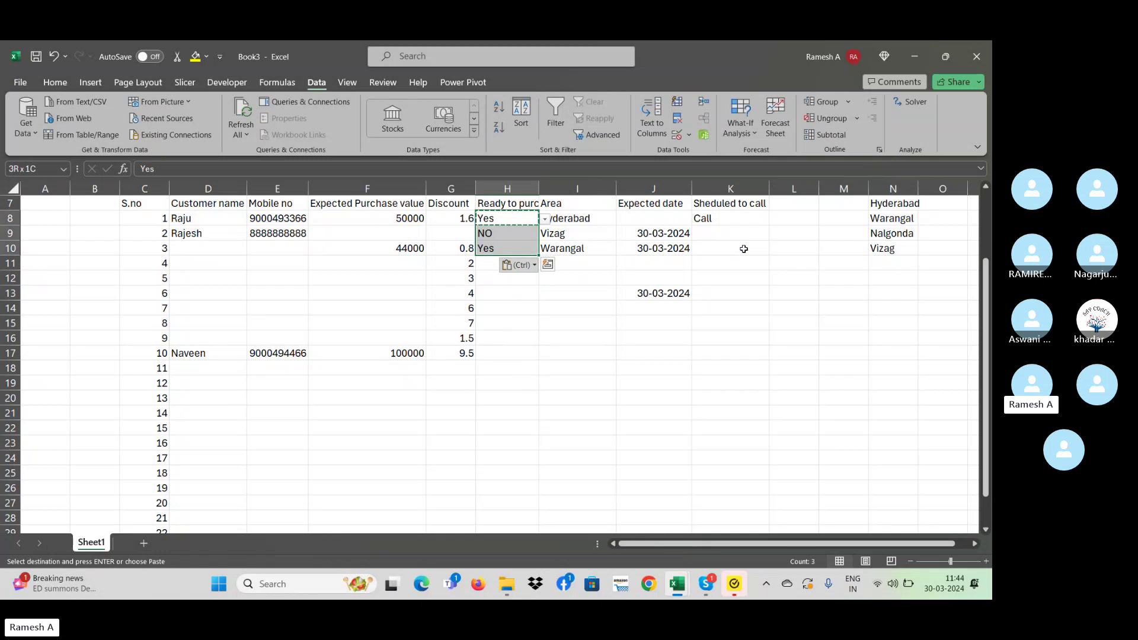
pyautogui.hotkey('ctrl', 'c')
pyautogui.press('Down')
pyautogui.press('Down')
pyautogui.press('Down')
pyautogui.press('Down')
pyautogui.press('Down')
pyautogui.hotkey('ctrl', 'v')
pyautogui.press('Up')
pyautogui.press('Up')
pyautogui.hotkey('ctrl', 'v')
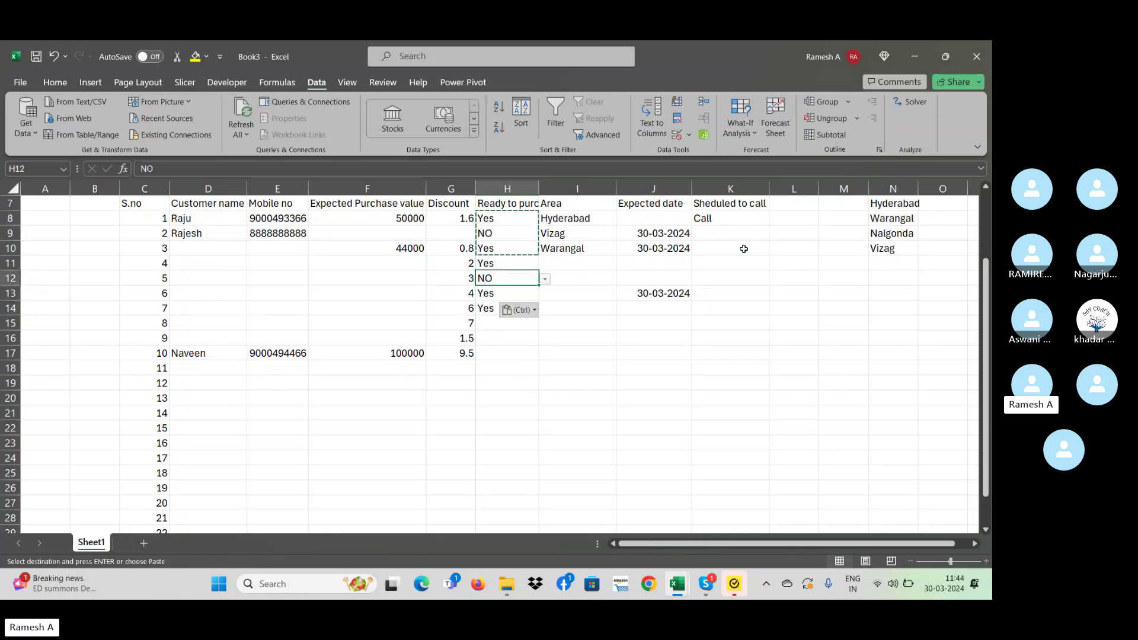
pyautogui.press('Down')
pyautogui.press('Down')
pyautogui.press('Down')
pyautogui.hotkey('ctrl', 'v')
pyautogui.press('Down')
pyautogui.hotkey('ctrl', 'v')
pyautogui.press('Down')
pyautogui.press('Down')
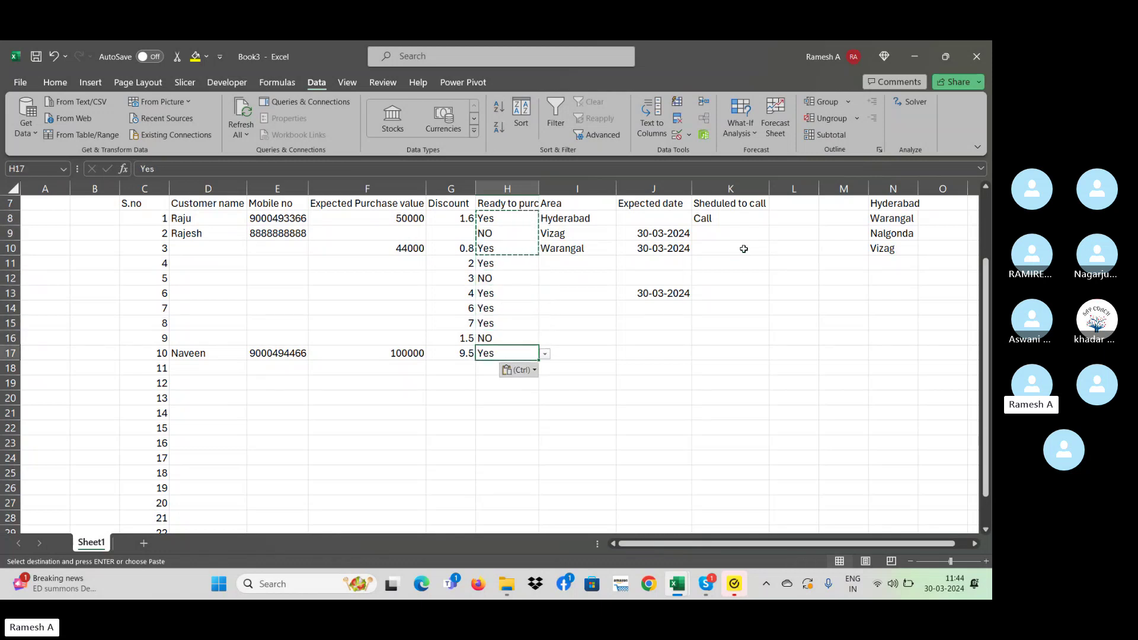
pyautogui.press('Escape')
pyautogui.press('Up')
pyautogui.press('Up')
pyautogui.press('Up')
pyautogui.press('Up')
pyautogui.press('Up')
pyautogui.press('Up')
pyautogui.press('Right')
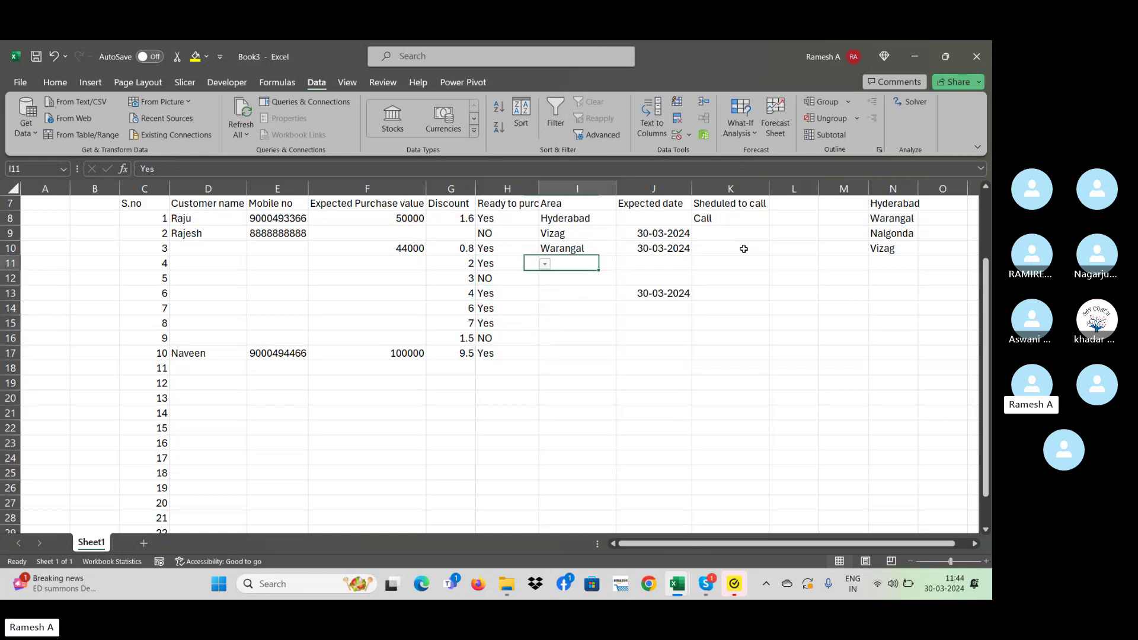
pyautogui.press('Right')
pyautogui.press('Right')
pyautogui.press('Right')
pyautogui.press('Up')
pyautogui.press('Up')
pyautogui.press('Left')
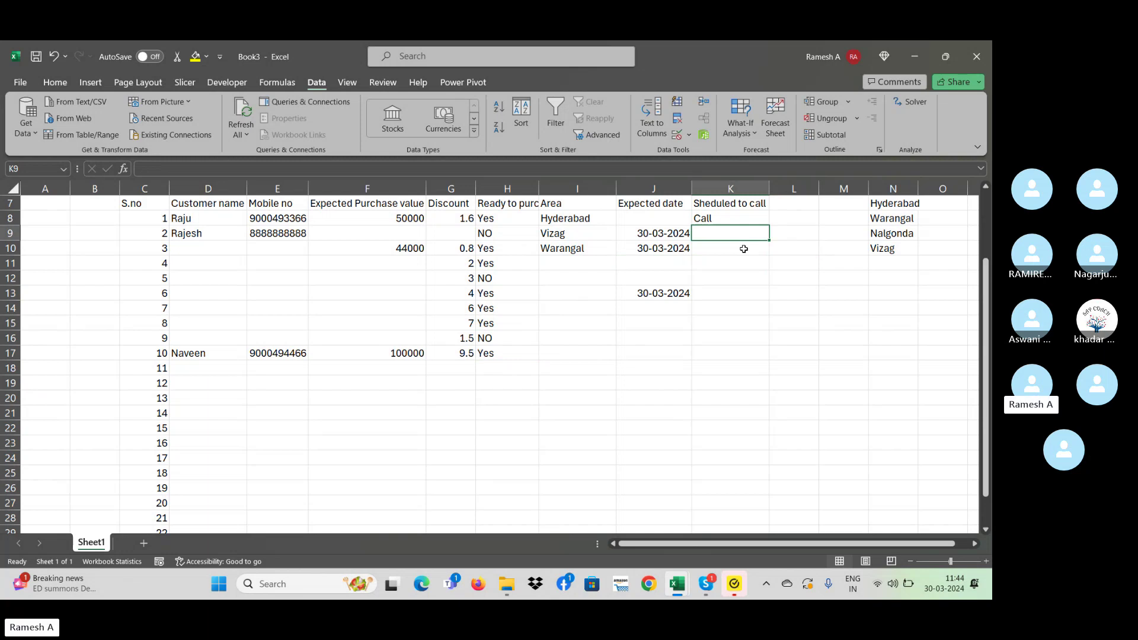
# - Test entries 'call' in row 9 (rejected) and 'rewrew' in row 10 of Sheduled to call
pyautogui.write('call')
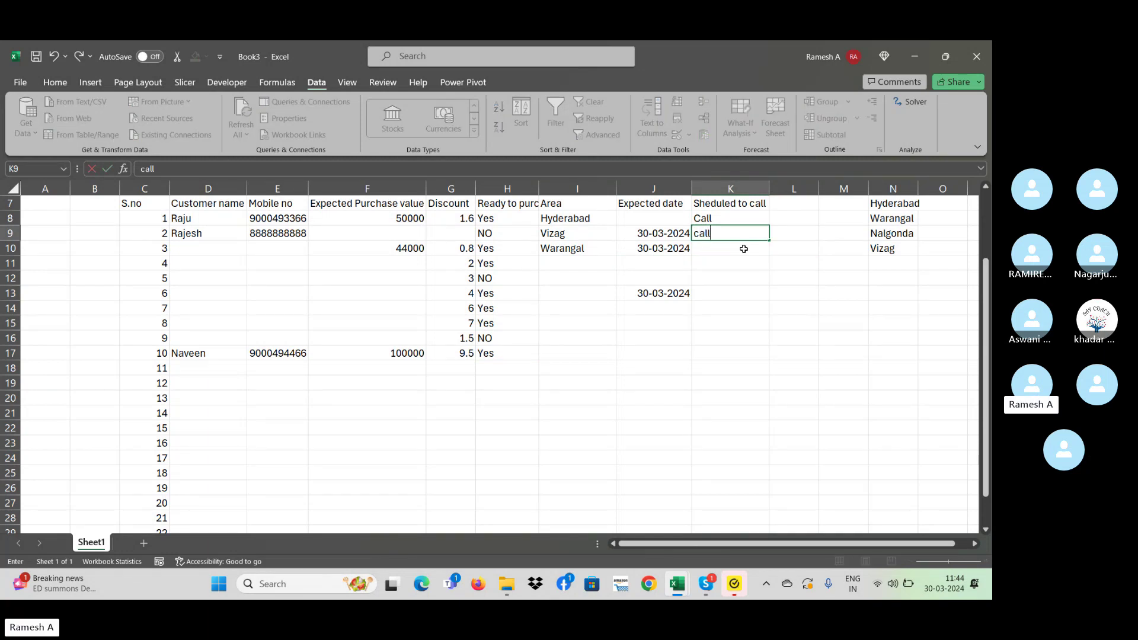
pyautogui.press('Return')
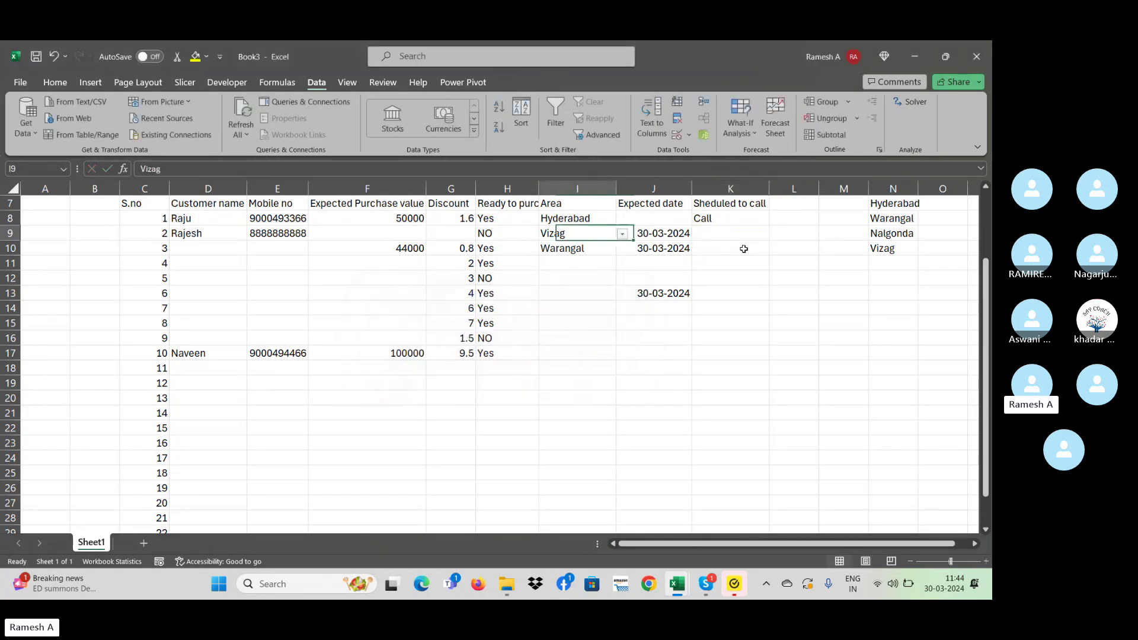
pyautogui.press('Left')
pyautogui.press('Left')
pyautogui.press('Right')
pyautogui.press('Right')
pyautogui.press('Right')
pyautogui.press('Right')
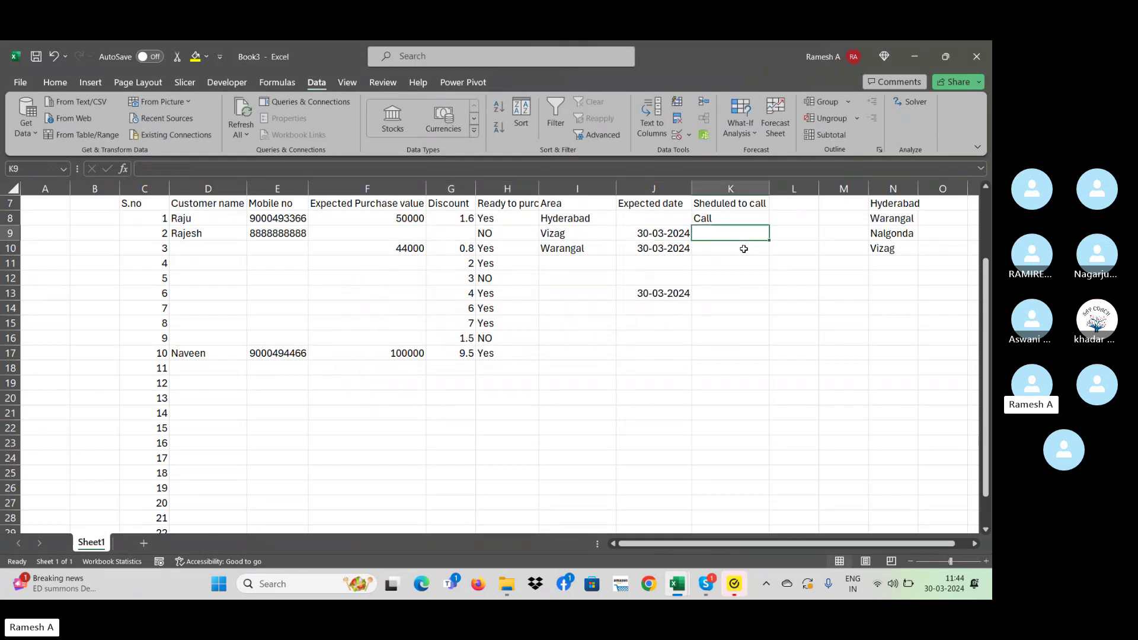
pyautogui.press('Down')
pyautogui.write('rewrew')
pyautogui.press('Return')
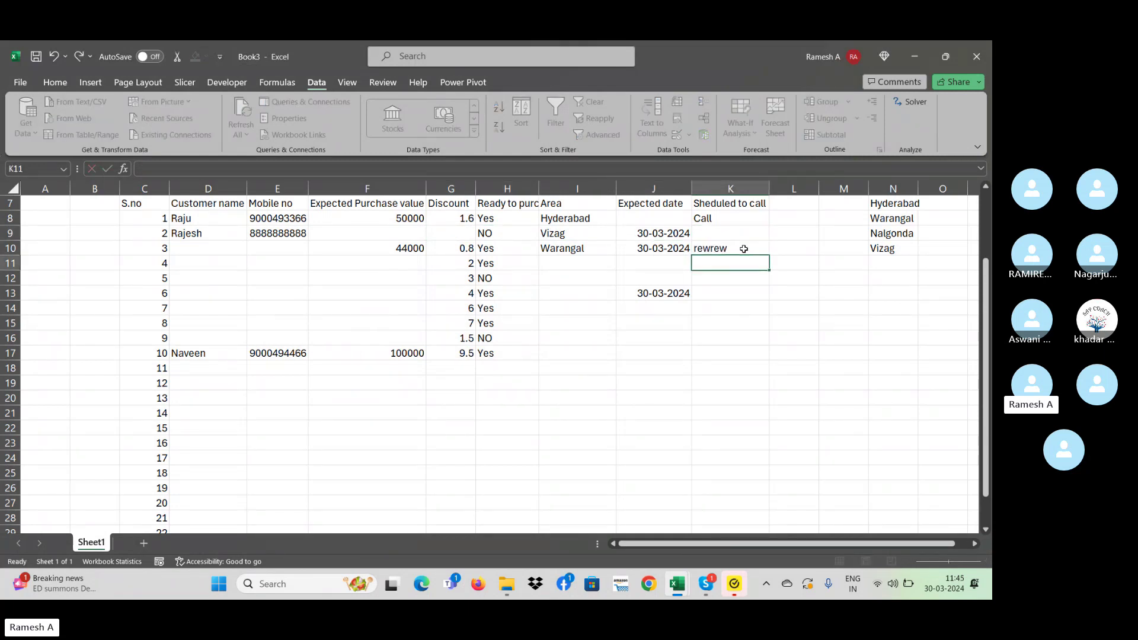
# - Enter 'Call to customer today' in the row 10 call cell and copy it to row 11
pyautogui.click(744, 249)
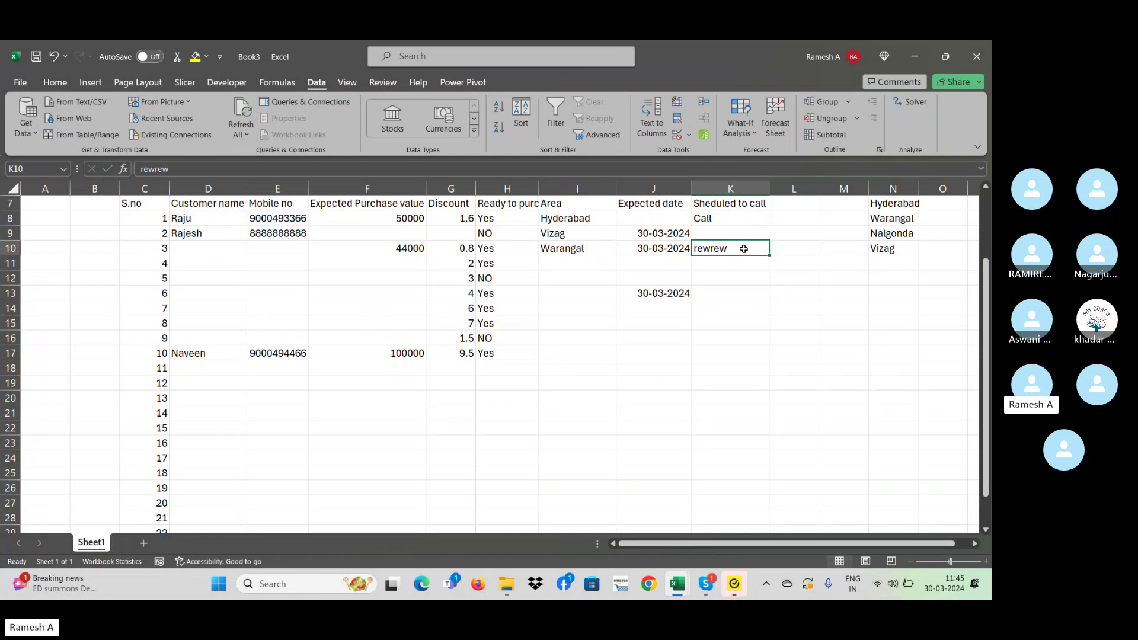
pyautogui.write('Call to c')
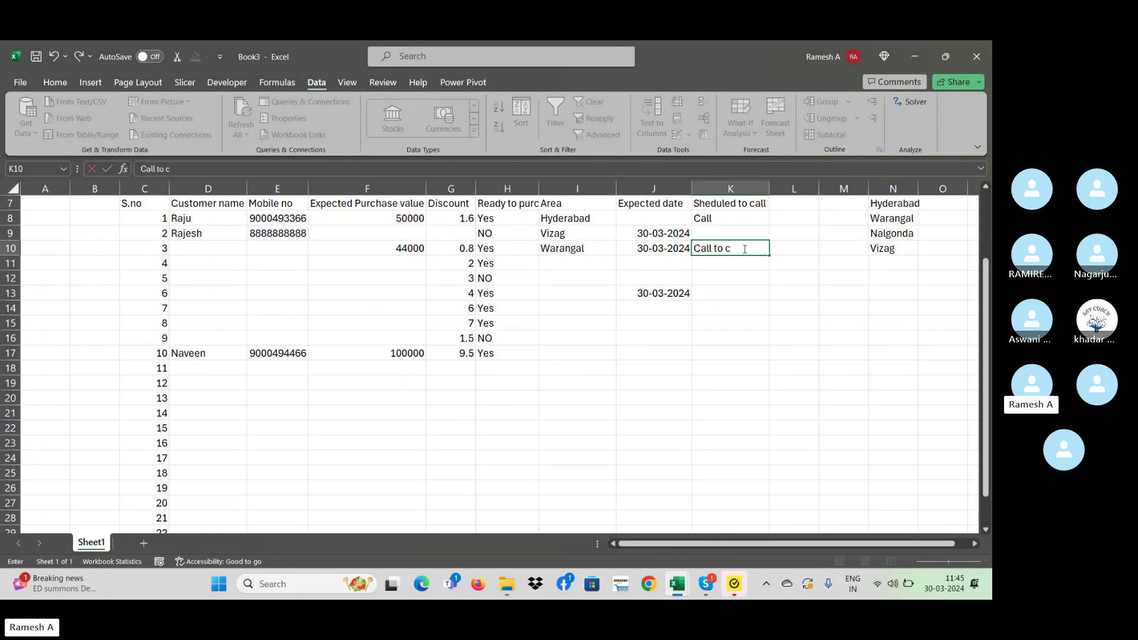
pyautogui.write('ustomer today')
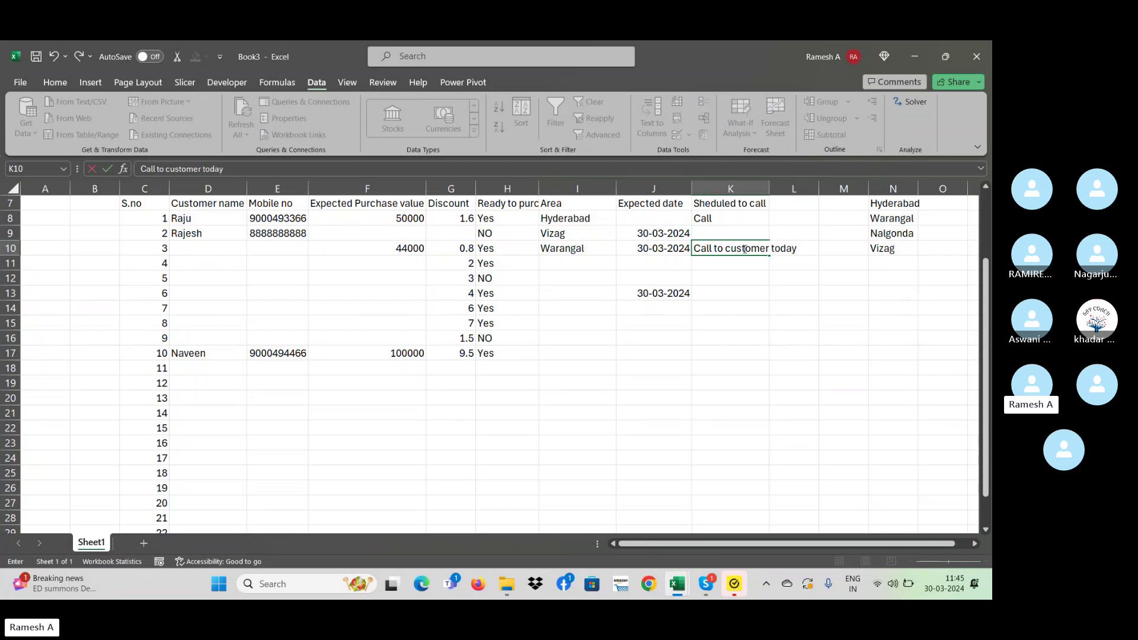
pyautogui.press('Return')
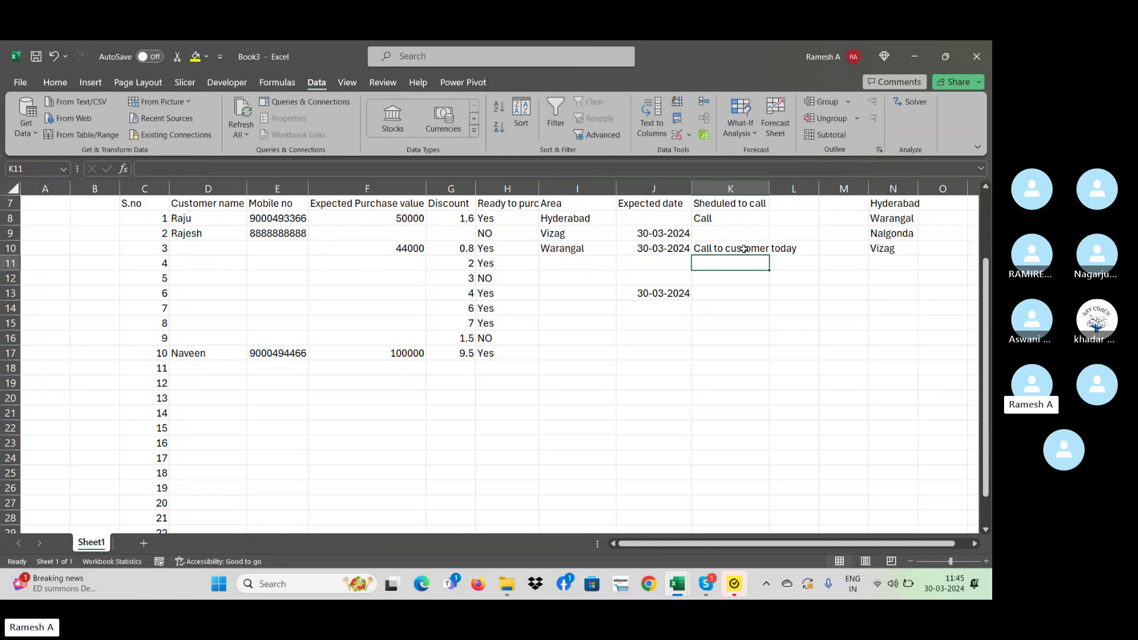
pyautogui.click(743, 249)
pyautogui.hotkey('ctrl', 'c')
pyautogui.hotkey('shift', 'Down')
pyautogui.hotkey('ctrl', 'v')
pyautogui.press('Down')
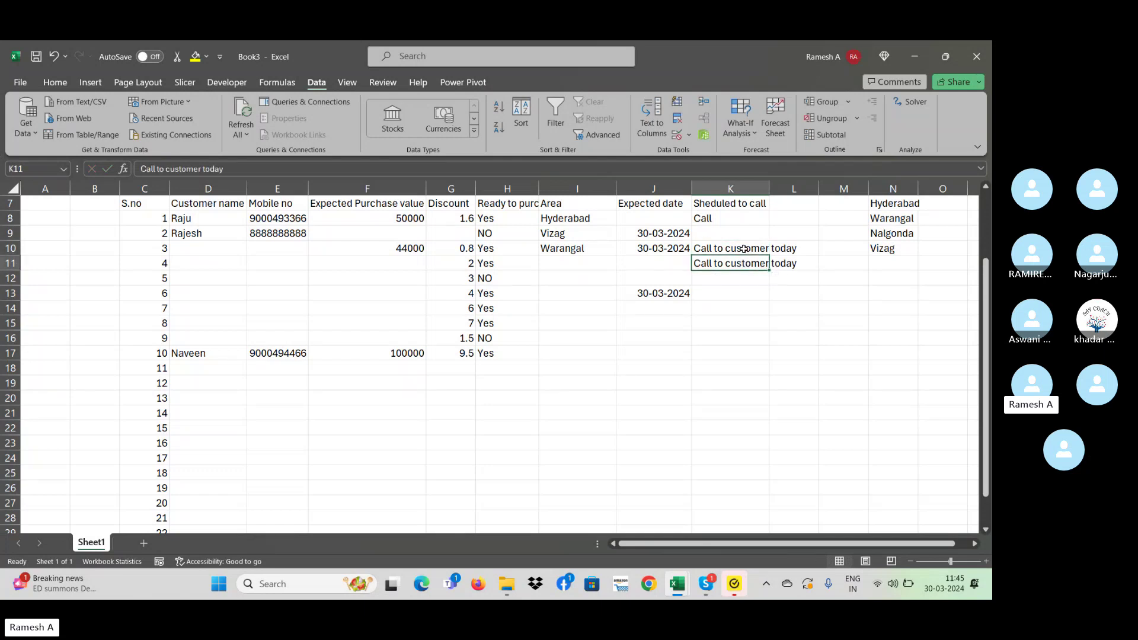
# - Check that row 12, marked NO, rejects a pasted note and typed test entries
pyautogui.hotkey('ctrl', 'c')
pyautogui.press('Down')
pyautogui.hotkey('ctrl', 'v')
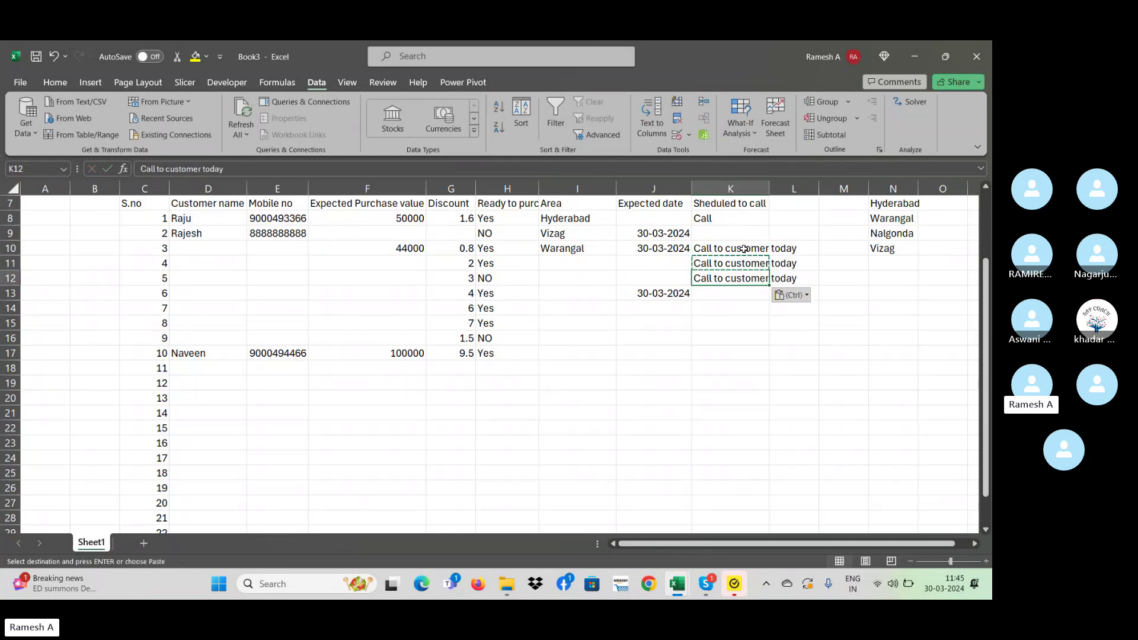
pyautogui.hotkey('ctrl', 'z')
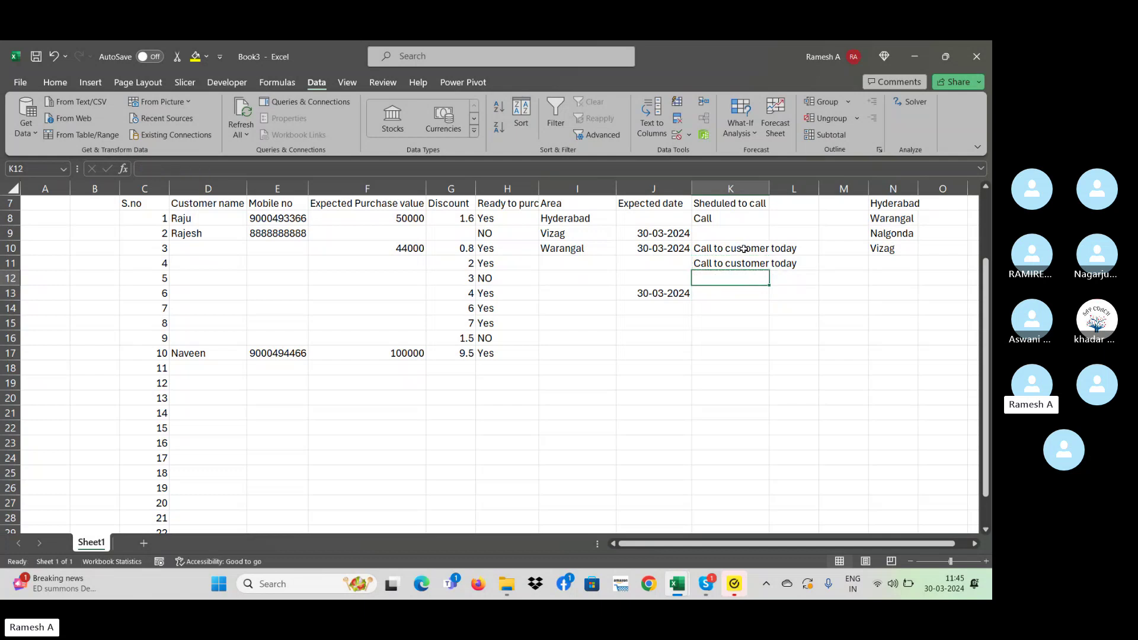
pyautogui.write('erewr')
pyautogui.press('Return')
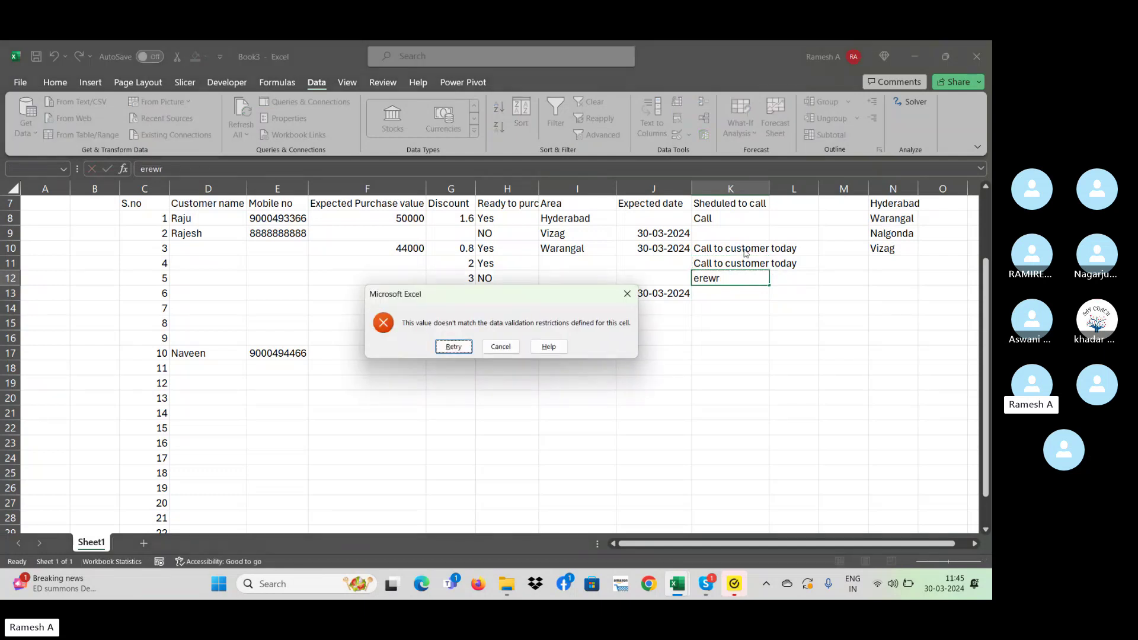
pyautogui.press('Return')
pyautogui.press('BackSpace')
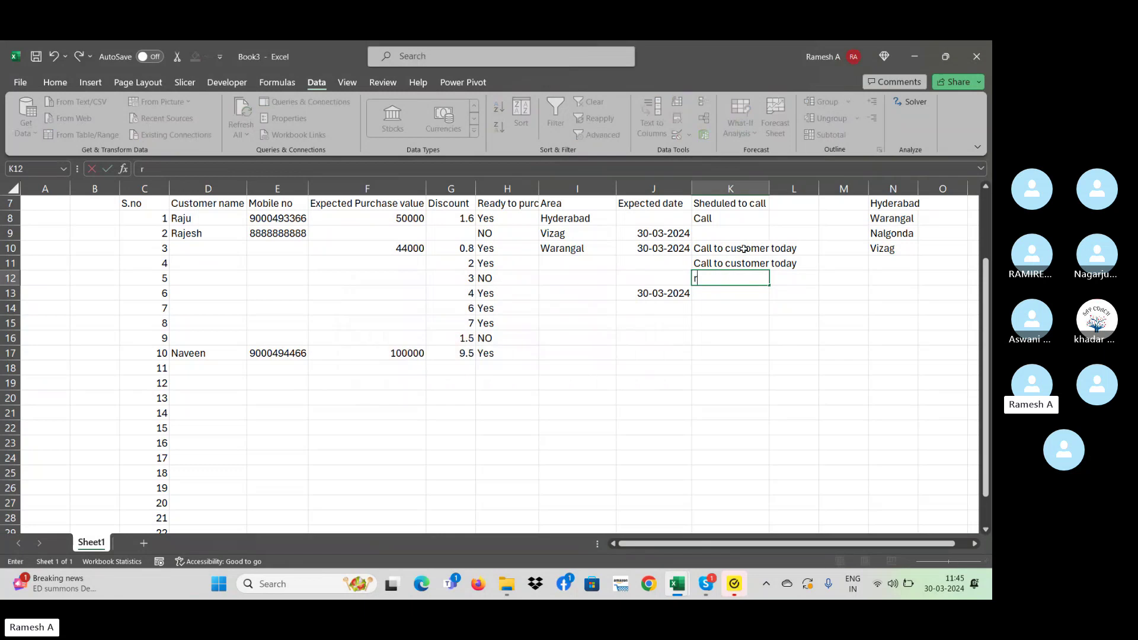
pyautogui.write('calll')
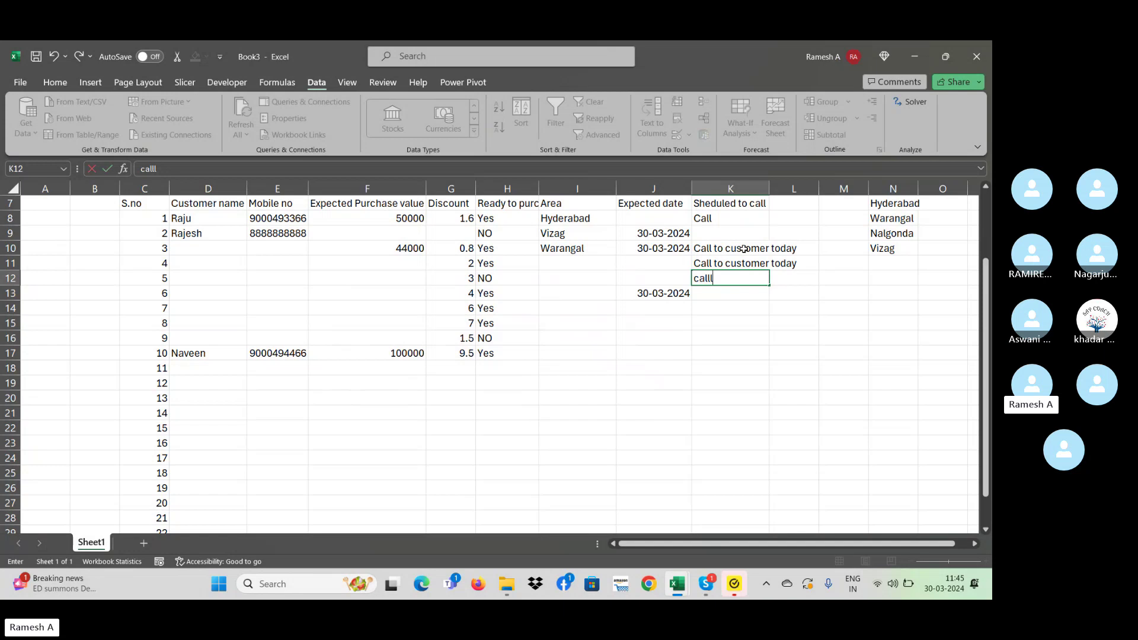
# - Commit 'call' as the row 13 scheduled call note, then select cell L8
pyautogui.press('BackSpace')
pyautogui.press('Return')
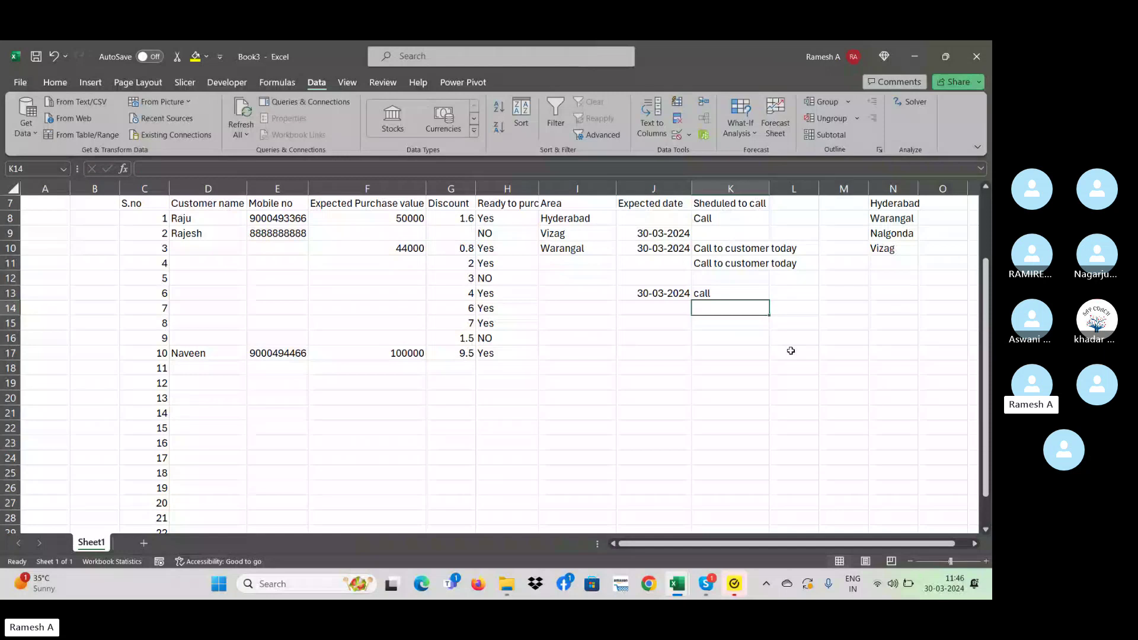
pyautogui.press('Down')
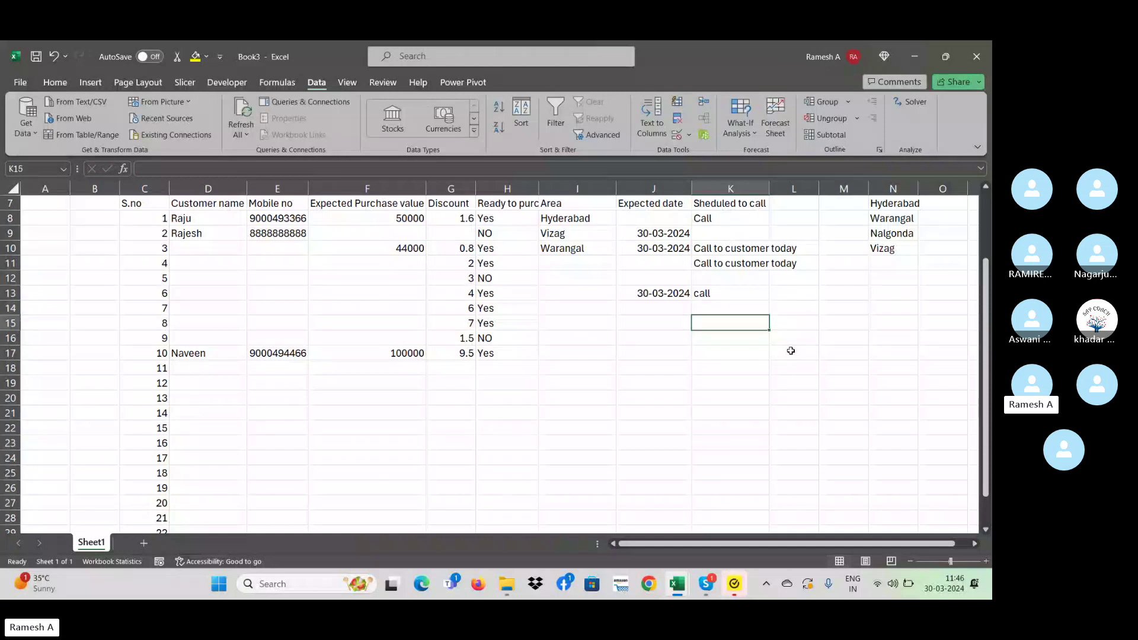
pyautogui.hscroll(2, 770, 296)
pyautogui.click(729, 218)
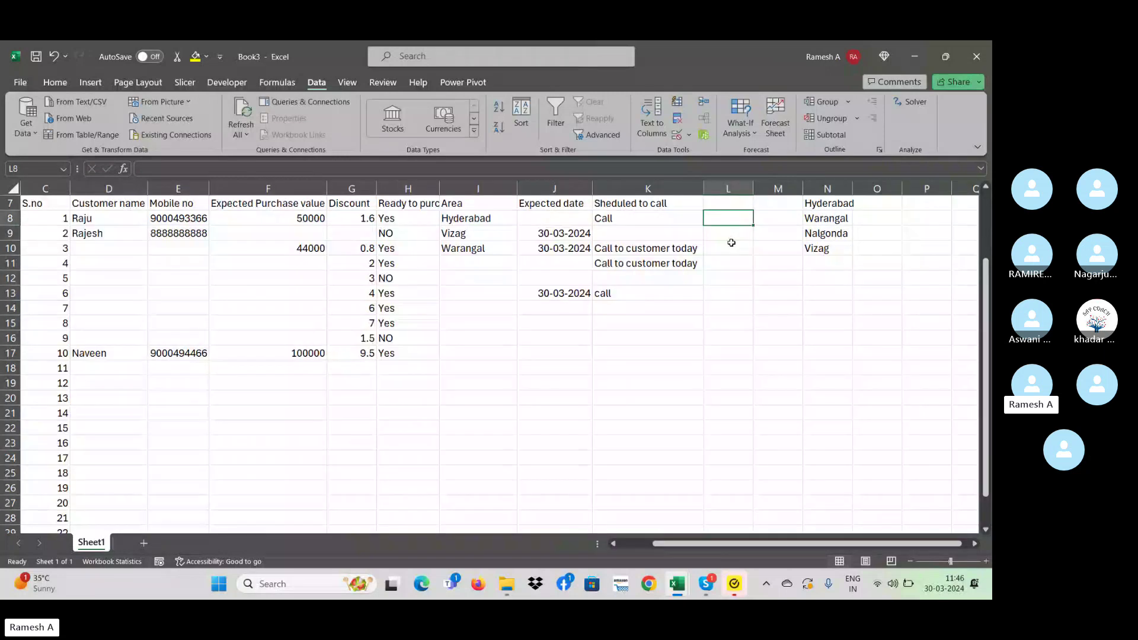
# - Enter =IF(H8="YES","Call","") in L8 and fill it down through L18
pyautogui.write('=if(')
pyautogui.press('Left')
pyautogui.press('Left')
pyautogui.press('Left')
pyautogui.press('Left')
pyautogui.press('Left')
pyautogui.press('Right')
pyautogui.write('=')
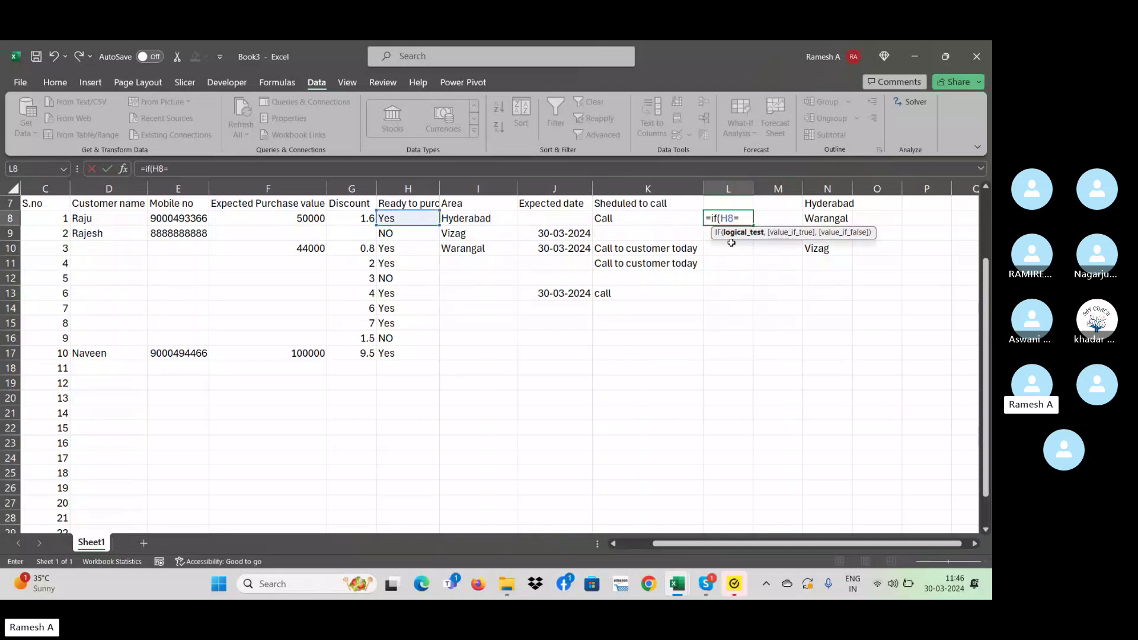
pyautogui.write('"YES",C')
pyautogui.press('BackSpace')
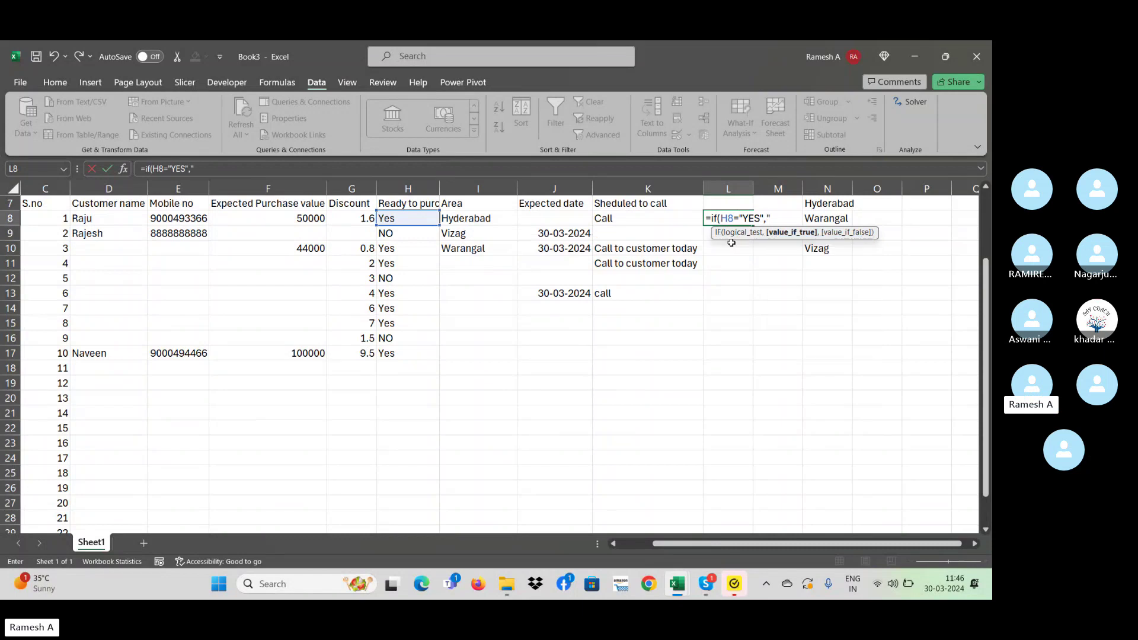
pyautogui.write('"Call')
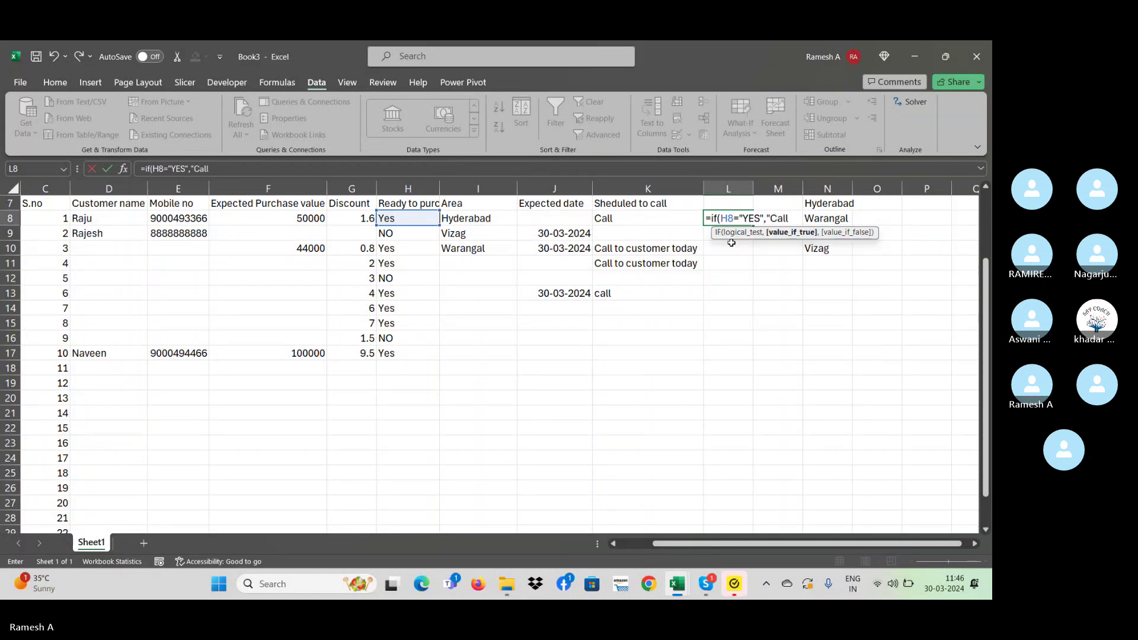
pyautogui.write('"')
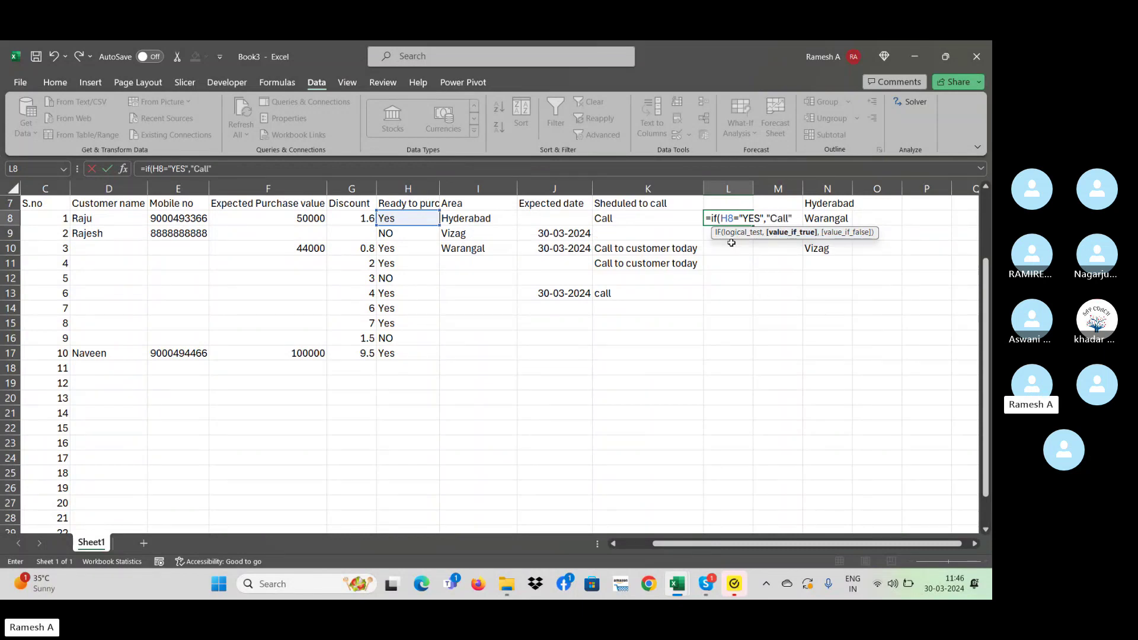
pyautogui.write(',"")')
pyautogui.hotkey('ctrl', 'Return')
pyautogui.hotkey('shift', 'Down')
pyautogui.hotkey('shift', 'Down')
pyautogui.hotkey('shift', 'Down')
pyautogui.hotkey('shift', 'Down')
pyautogui.hotkey('shift', 'Down')
pyautogui.hotkey('shift', 'Down')
pyautogui.hotkey('shift', 'Down')
pyautogui.hotkey('shift', 'Down')
pyautogui.hotkey('shift', 'Down')
pyautogui.hotkey('shift', 'Down')
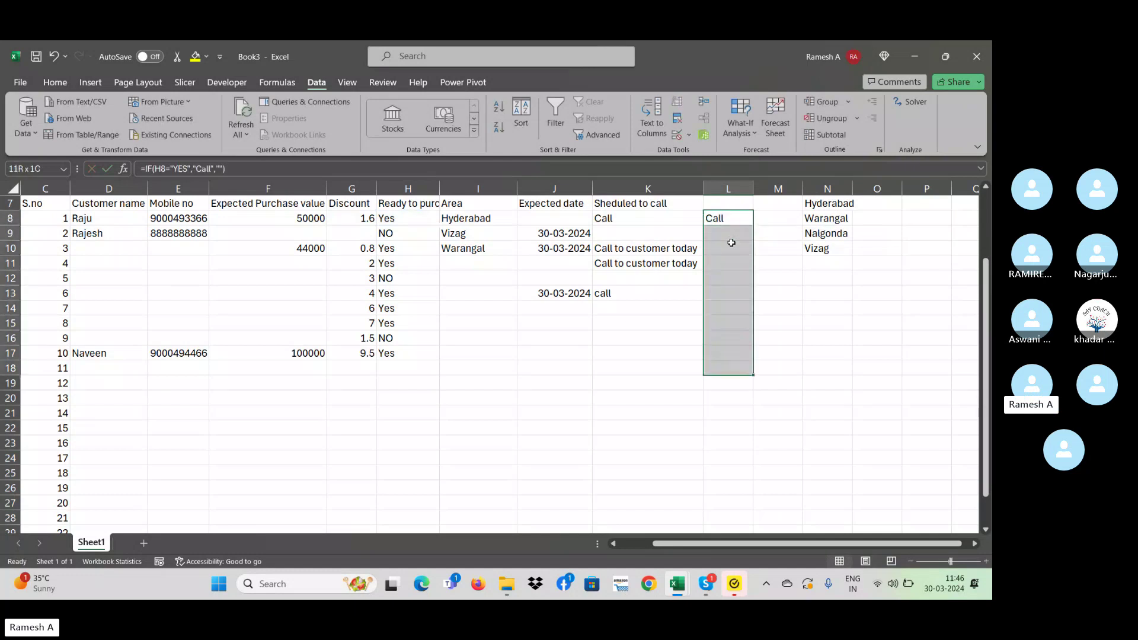
pyautogui.hotkey('ctrl', 'd')
# - Review the copied Call formulas down column L, ending back at L8
pyautogui.click(731, 243)
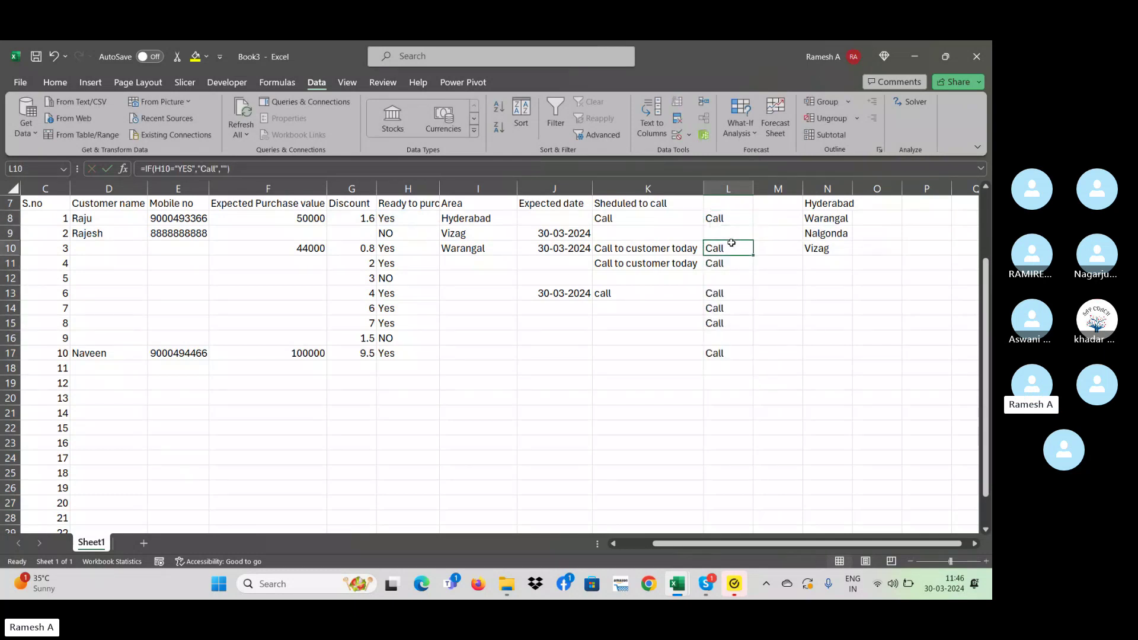
pyautogui.press('Down')
pyautogui.press('Down')
pyautogui.press('Down')
pyautogui.press('Down')
pyautogui.press('Down')
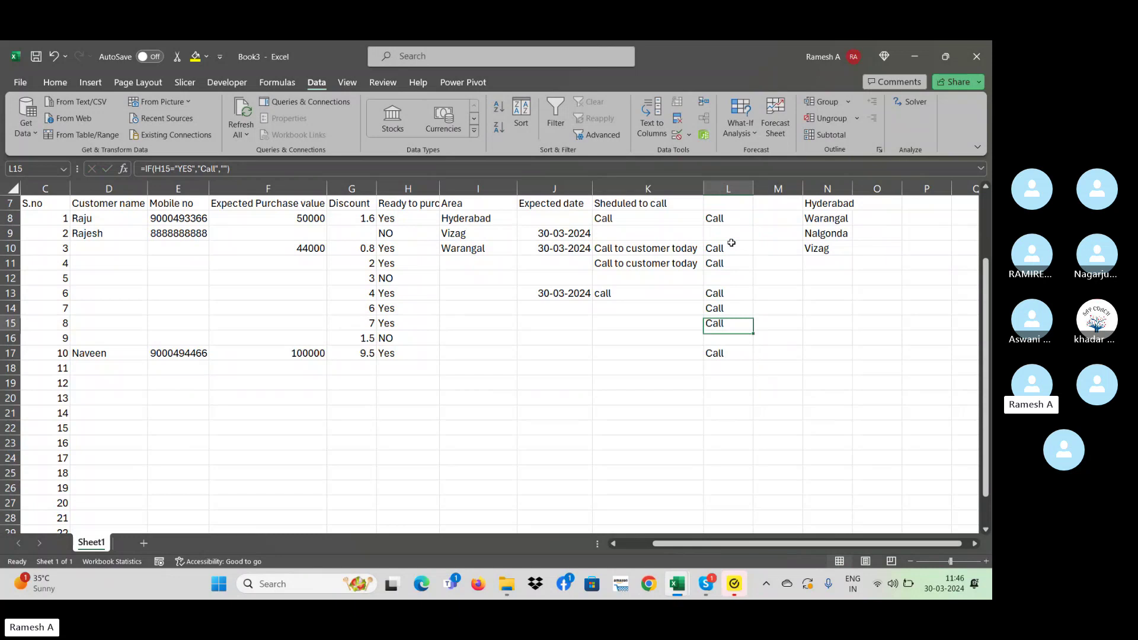
pyautogui.scroll(1, 731, 243)
pyautogui.press('Up')
pyautogui.press('Up')
pyautogui.press('Up')
pyautogui.press('Up')
pyautogui.press('Up')
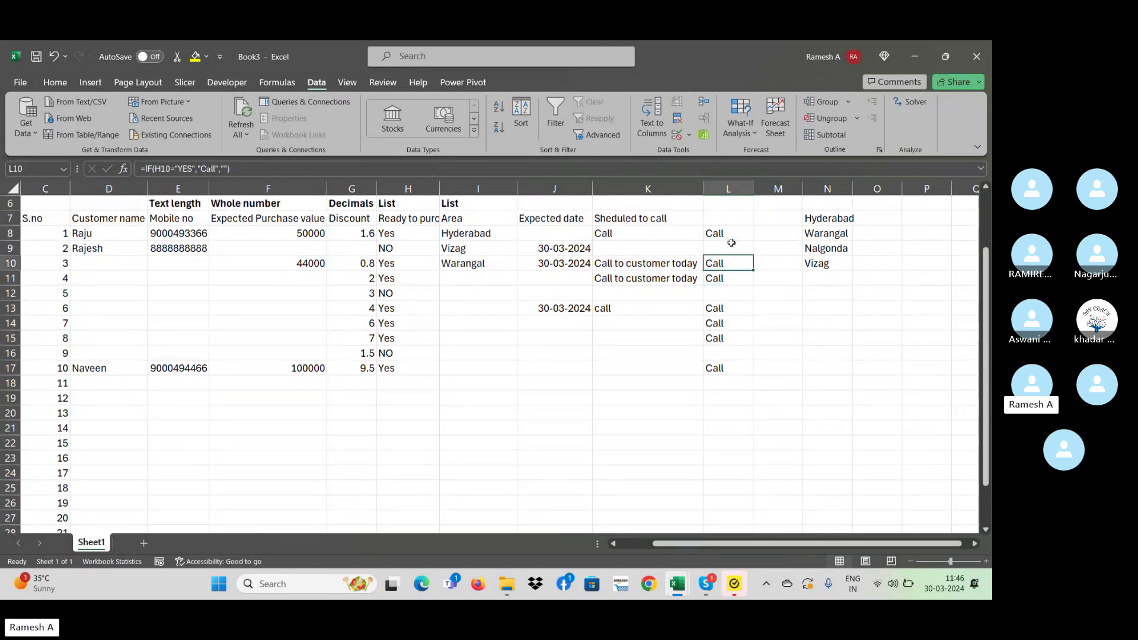
pyautogui.press('Up')
pyautogui.press('Down')
pyautogui.press('Down')
pyautogui.press('Down')
pyautogui.press('Down')
pyautogui.press('Down')
pyautogui.press('Down')
pyautogui.press('Down')
pyautogui.press('Down')
pyautogui.press('Down')
pyautogui.press('Down')
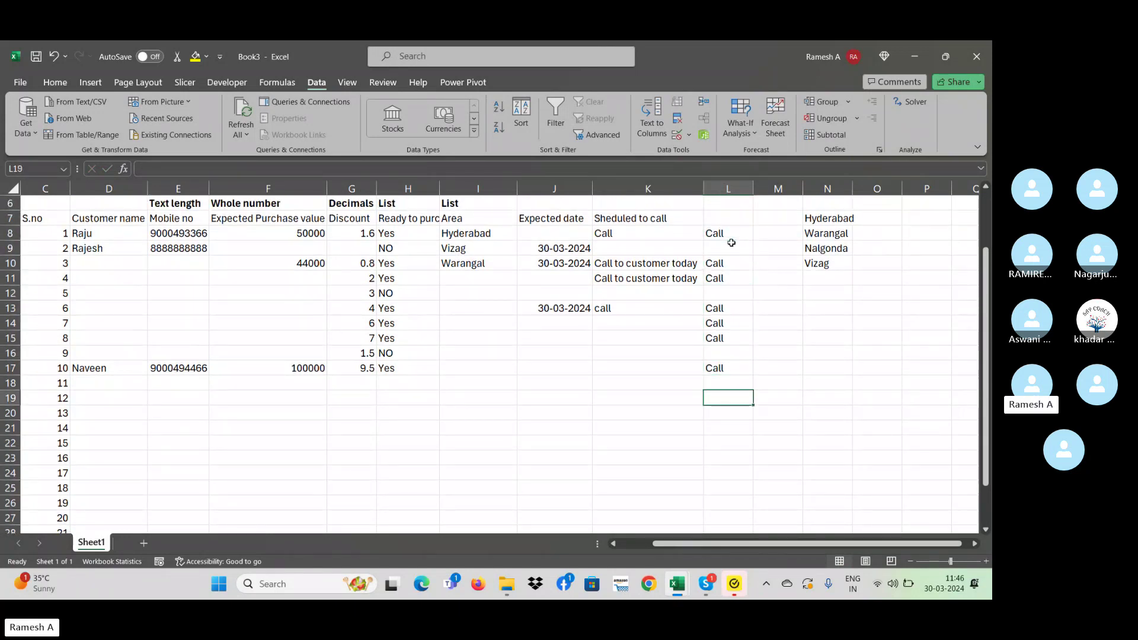
pyautogui.press('Up')
pyautogui.press('Up')
pyautogui.press('Up')
pyautogui.press('Down')
pyautogui.press('Down')
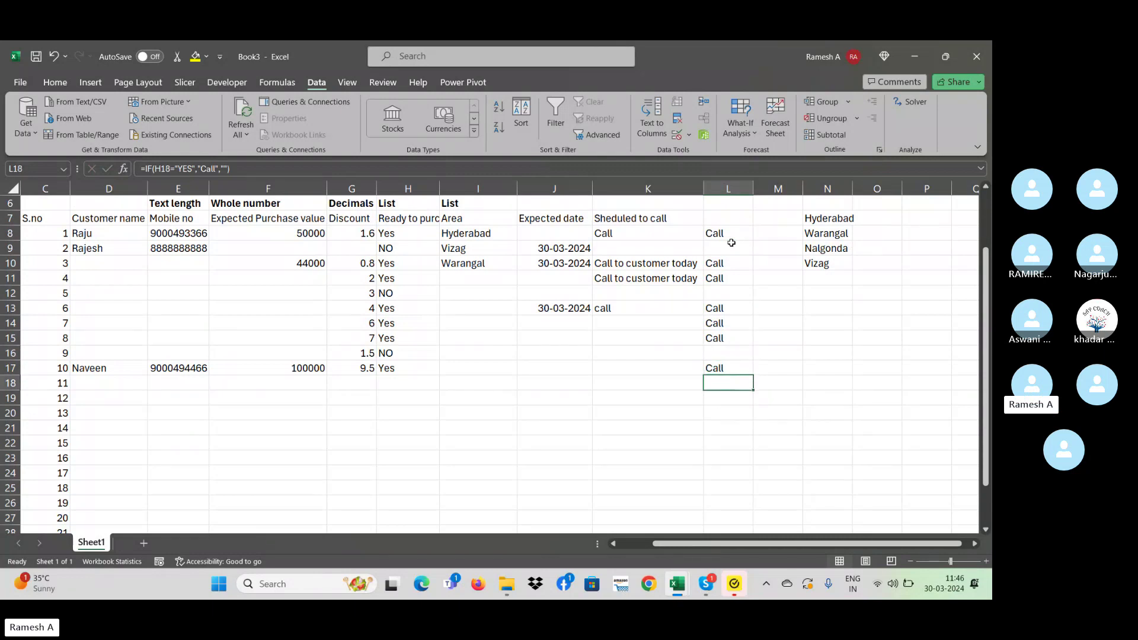
pyautogui.press('Up')
pyautogui.press('Up')
pyautogui.press('Up')
pyautogui.press('Up')
pyautogui.press('Up')
pyautogui.press('Up')
pyautogui.press('Up')
pyautogui.press('Up')
pyautogui.press('Up')
pyautogui.press('Up')
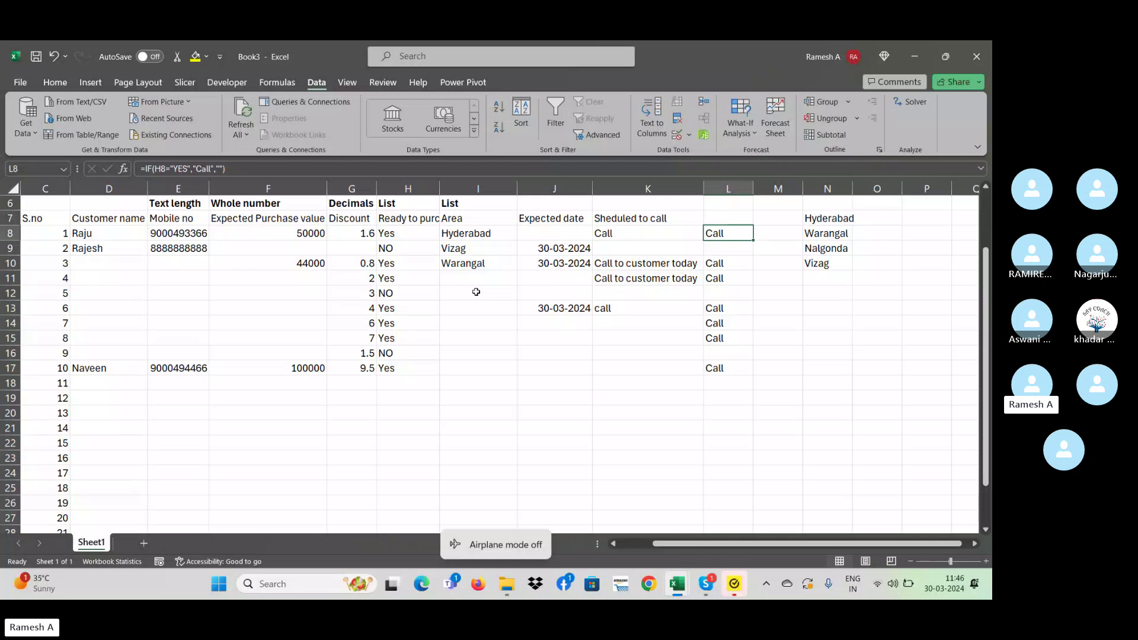
# - Change L8's false result to "don't call" and fill the formula down to L18
pyautogui.press('F2')
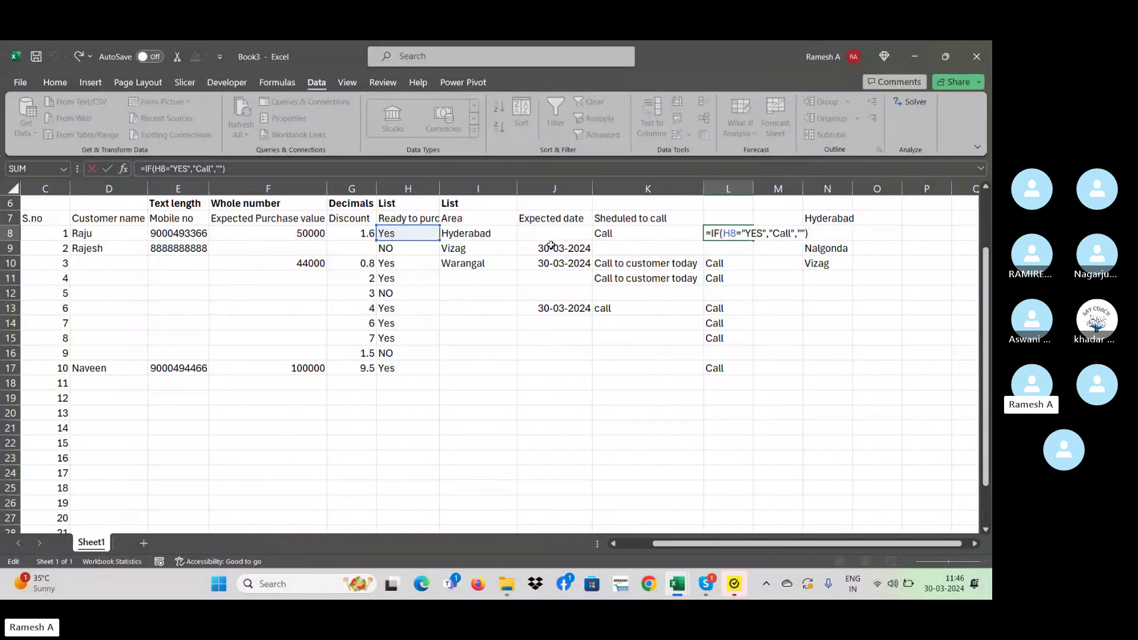
pyautogui.click(796, 233)
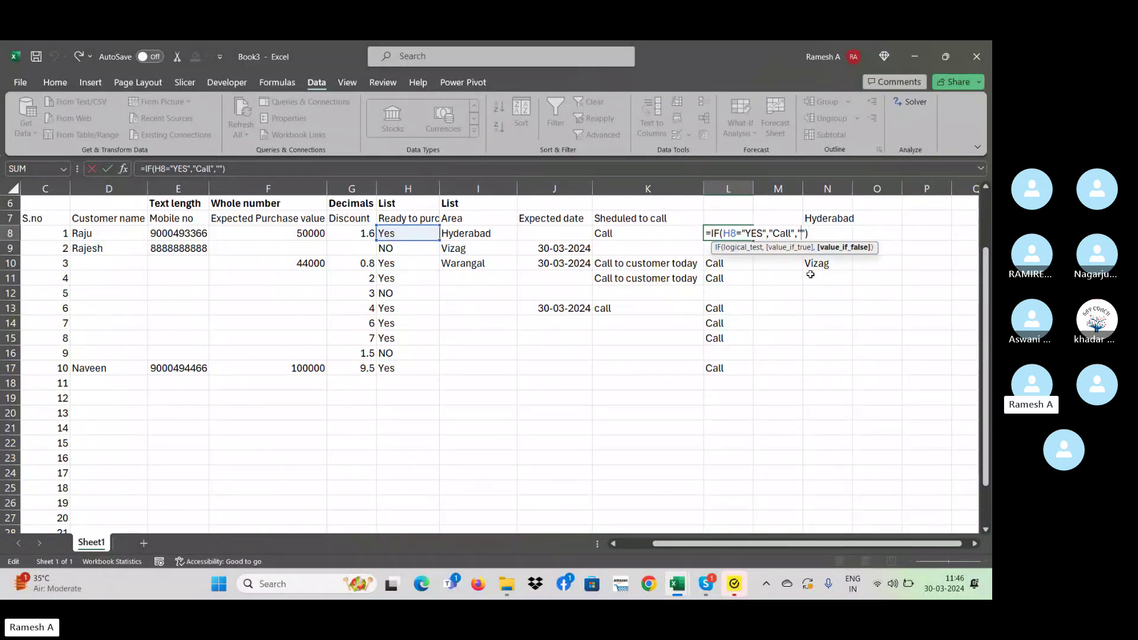
pyautogui.write("don't call")
pyautogui.press('Return')
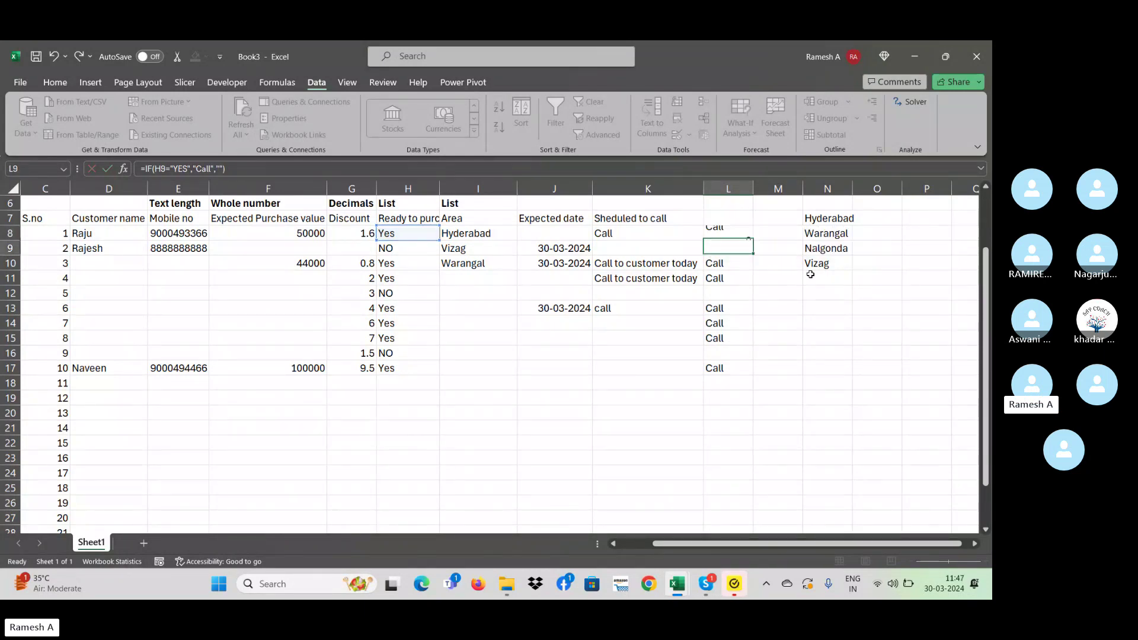
pyautogui.press('Up')
pyautogui.hotkey('shift', 'Down')
pyautogui.hotkey('shift', 'Down')
pyautogui.hotkey('shift', 'Down')
pyautogui.hotkey('shift', 'Down')
pyautogui.hotkey('shift', 'Down')
pyautogui.hotkey('shift', 'Down')
pyautogui.hotkey('shift', 'Down')
pyautogui.hotkey('shift', 'Down')
pyautogui.hotkey('shift', 'Down')
pyautogui.hotkey('shift', 'Down')
pyautogui.hotkey('ctrl', 'd')
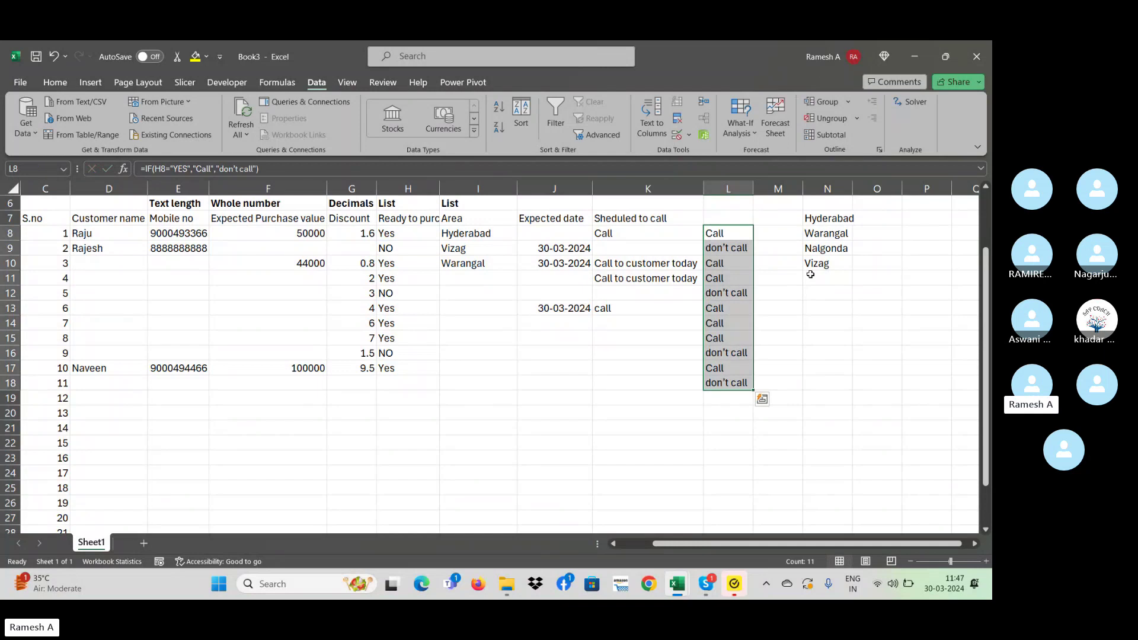
# - Review the Call and don't call results against the column K call notes
pyautogui.press('Down')
pyautogui.press('Down')
pyautogui.press('Down')
pyautogui.press('Down')
pyautogui.press('Down')
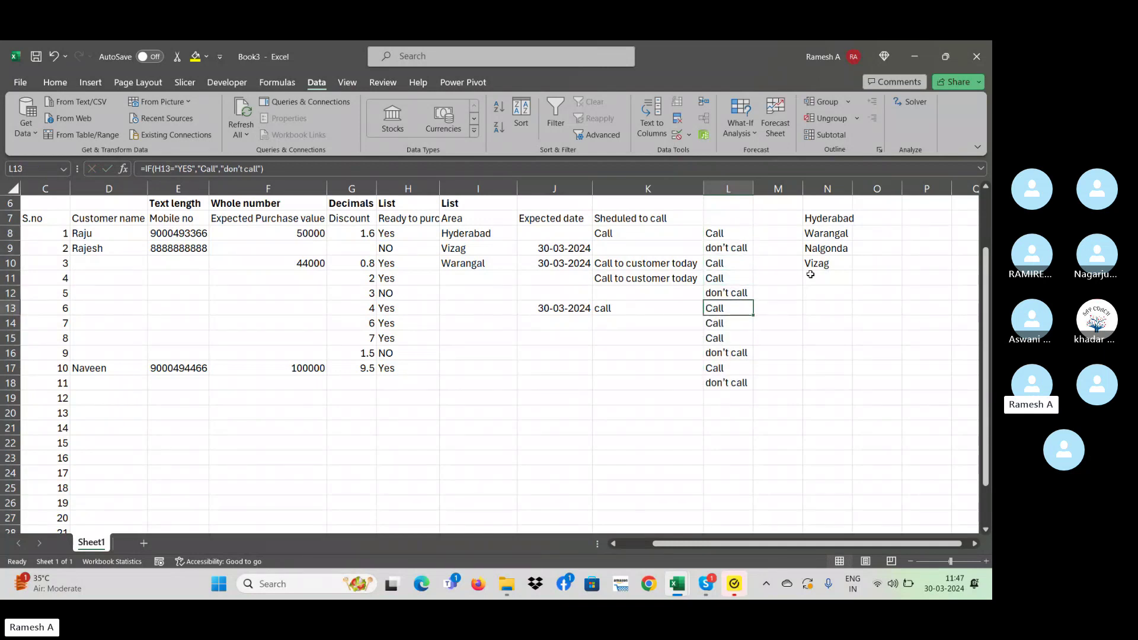
pyautogui.press('Down')
pyautogui.press('Down')
pyautogui.press('Down')
pyautogui.press('Down')
pyautogui.press('Down')
pyautogui.press('Down')
pyautogui.press('Down')
pyautogui.press('Down')
pyautogui.press('Up')
pyautogui.press('Up')
pyautogui.press('Up')
pyautogui.press('Up')
pyautogui.press('Up')
pyautogui.press('Up')
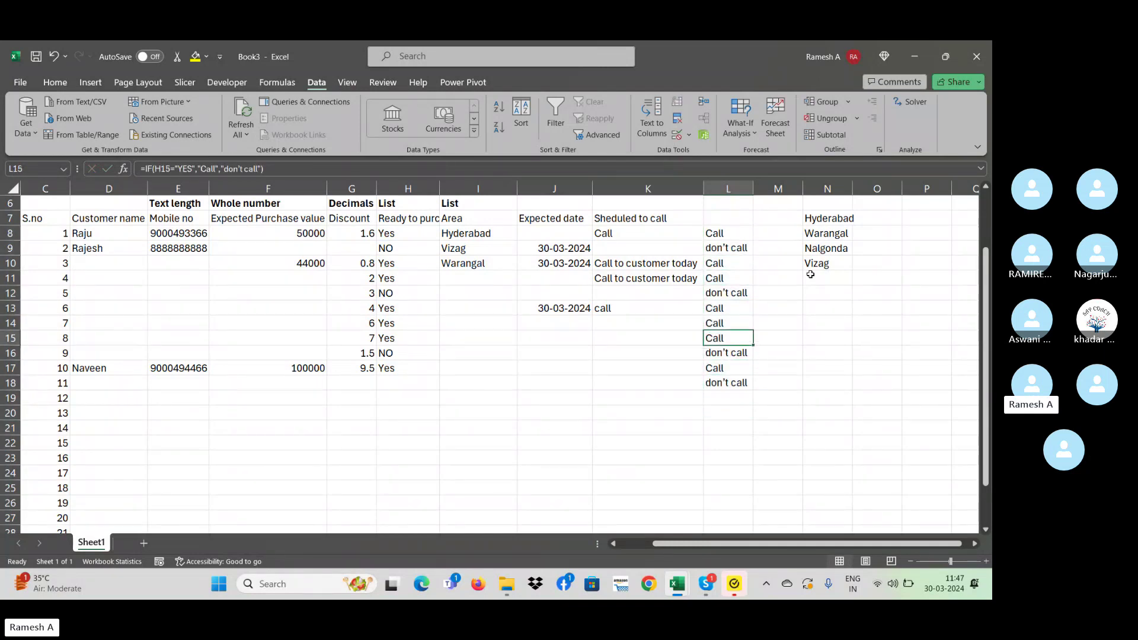
pyautogui.press('Up')
pyautogui.press('Up')
pyautogui.press('Up')
pyautogui.press('Up')
pyautogui.press('Up')
pyautogui.press('Up')
pyautogui.press('Up')
pyautogui.press('Down')
pyautogui.press('Down')
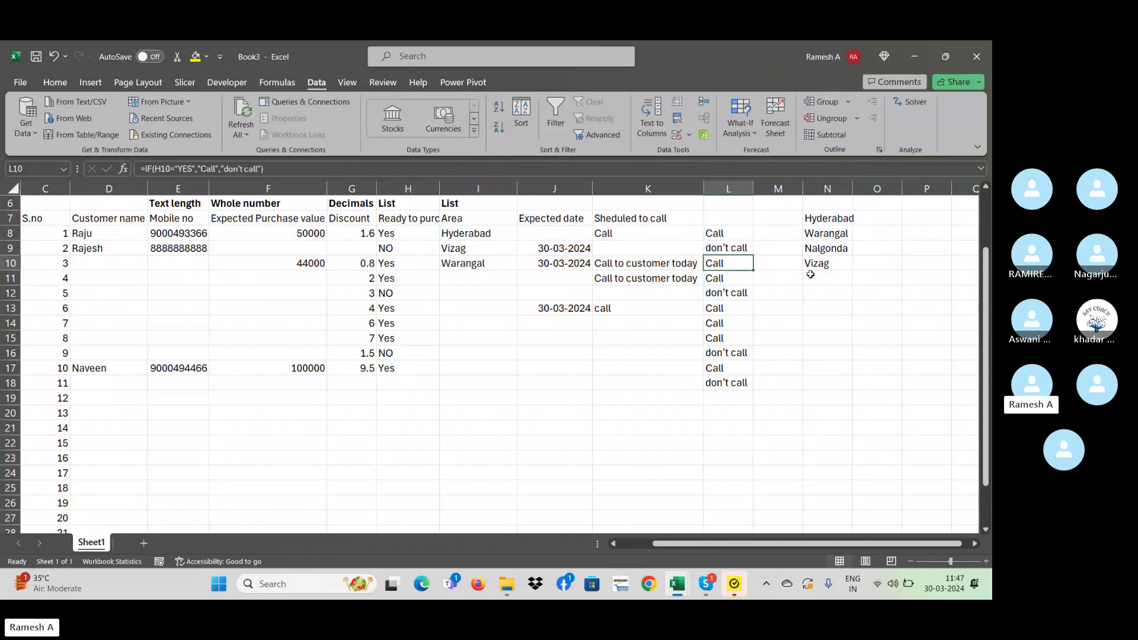
pyautogui.press('Down')
pyautogui.press('Down')
pyautogui.press('Down')
pyautogui.press('Down')
pyautogui.press('Down')
pyautogui.press('Down')
pyautogui.press('Down')
pyautogui.press('Down')
pyautogui.press('Down')
pyautogui.press('Down')
pyautogui.press('Down')
pyautogui.press('Down')
pyautogui.press('Down')
pyautogui.press('Down')
pyautogui.press('Down')
pyautogui.press('Down')
pyautogui.press('Down')
pyautogui.press('Up')
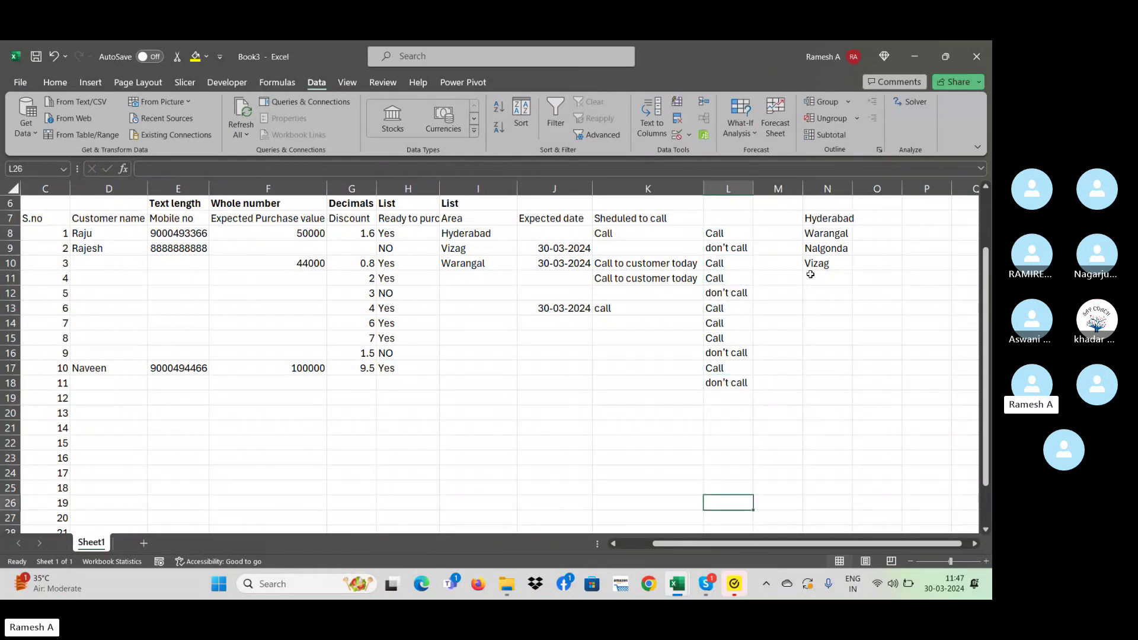
pyautogui.press('Up')
pyautogui.press('Up')
pyautogui.press('Up')
pyautogui.press('Up')
pyautogui.press('Up')
pyautogui.press('Up')
pyautogui.press('Up')
pyautogui.press('Up')
pyautogui.press('Up')
pyautogui.press('Up')
pyautogui.press('Up')
pyautogui.press('Up')
pyautogui.press('Up')
pyautogui.press('Up')
pyautogui.press('Up')
pyautogui.press('Up')
pyautogui.press('Left')
pyautogui.press('Left')
pyautogui.press('Right')
pyautogui.press('Right')
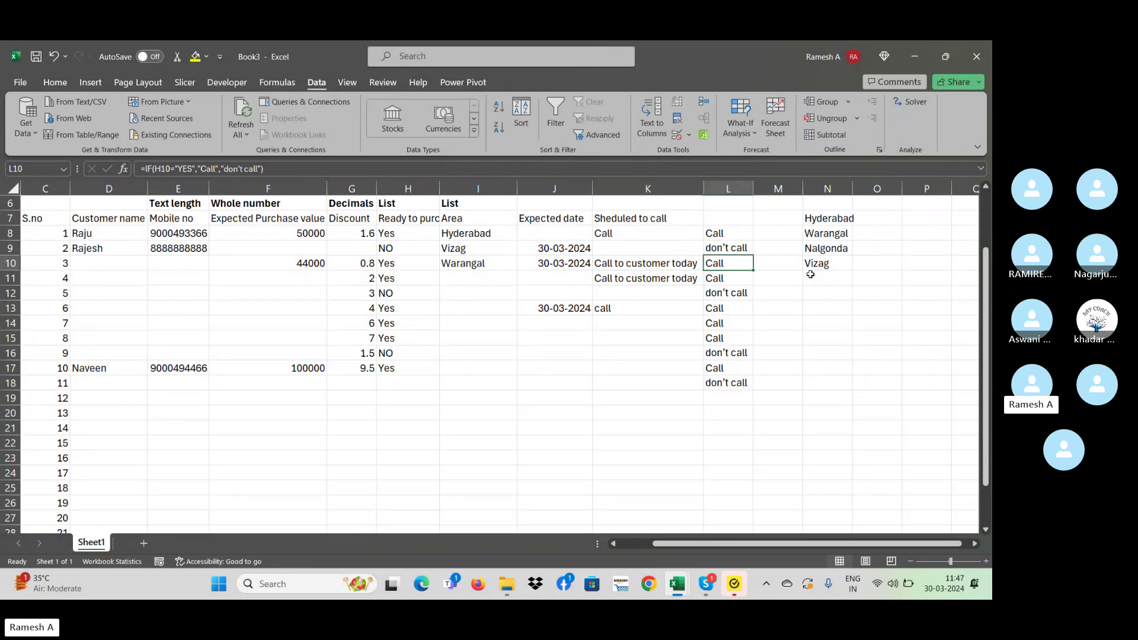
pyautogui.press('Down')
pyautogui.press('Left')
pyautogui.press('Up')
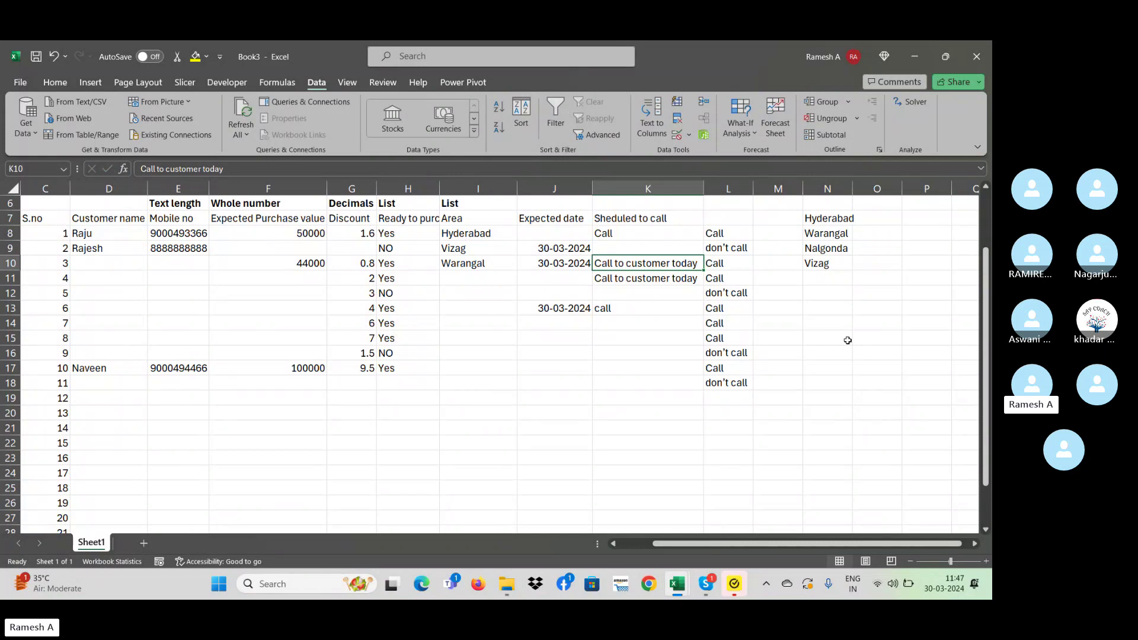
# - Try entering 'call toda' in K12 and cancel the validation error, leaving K12 blank
pyautogui.click(639, 292)
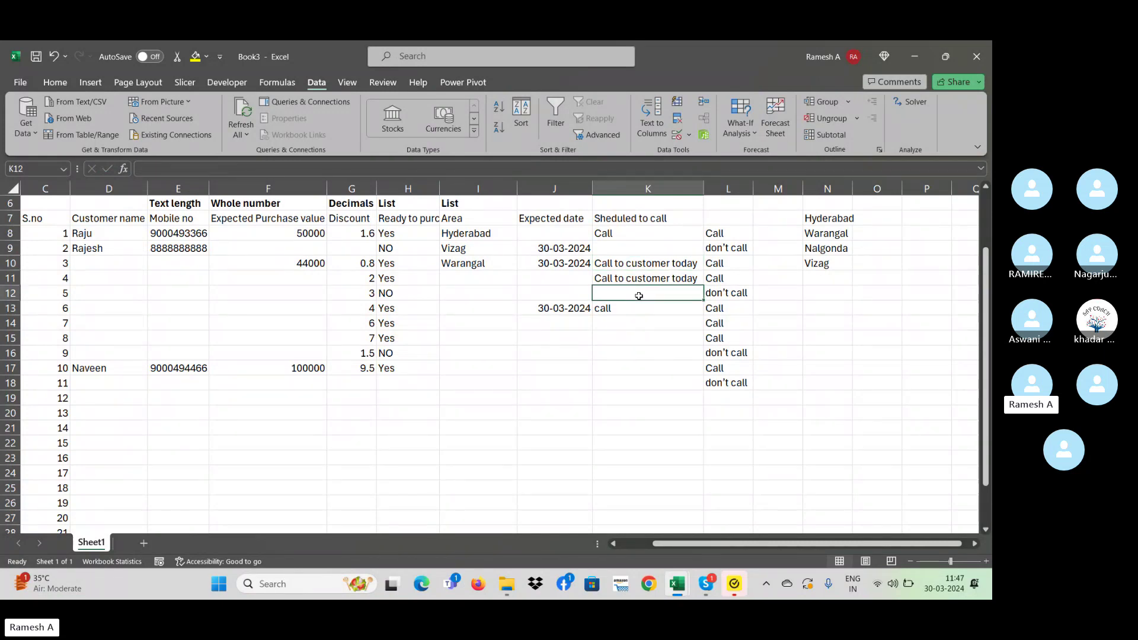
pyautogui.moveTo(624, 243); pyautogui.dragTo(635, 351)
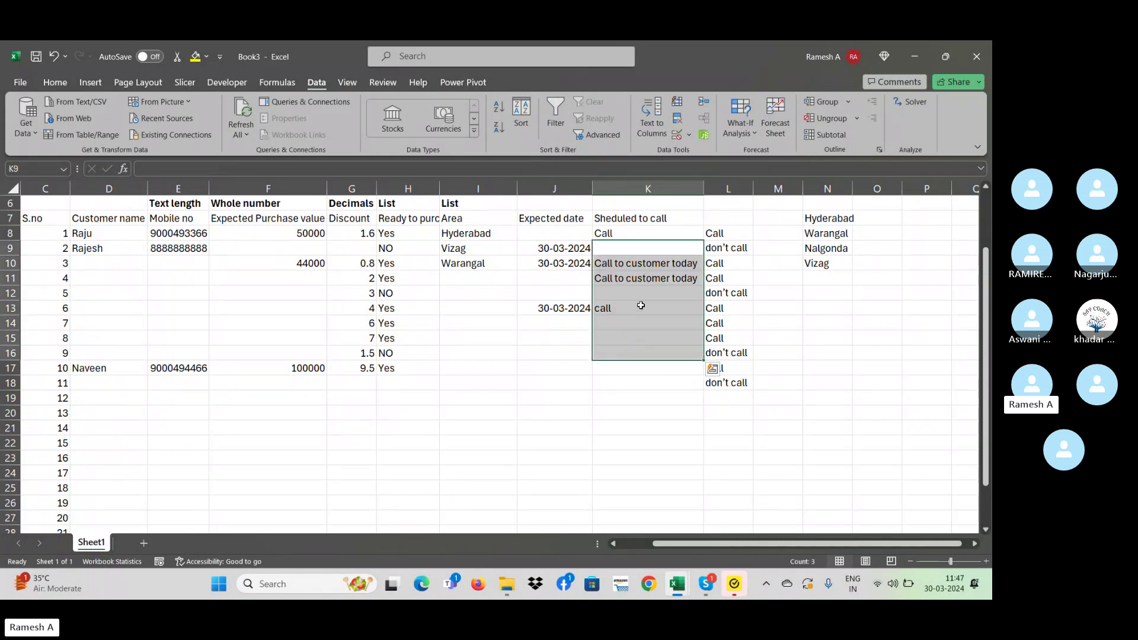
pyautogui.click(621, 293)
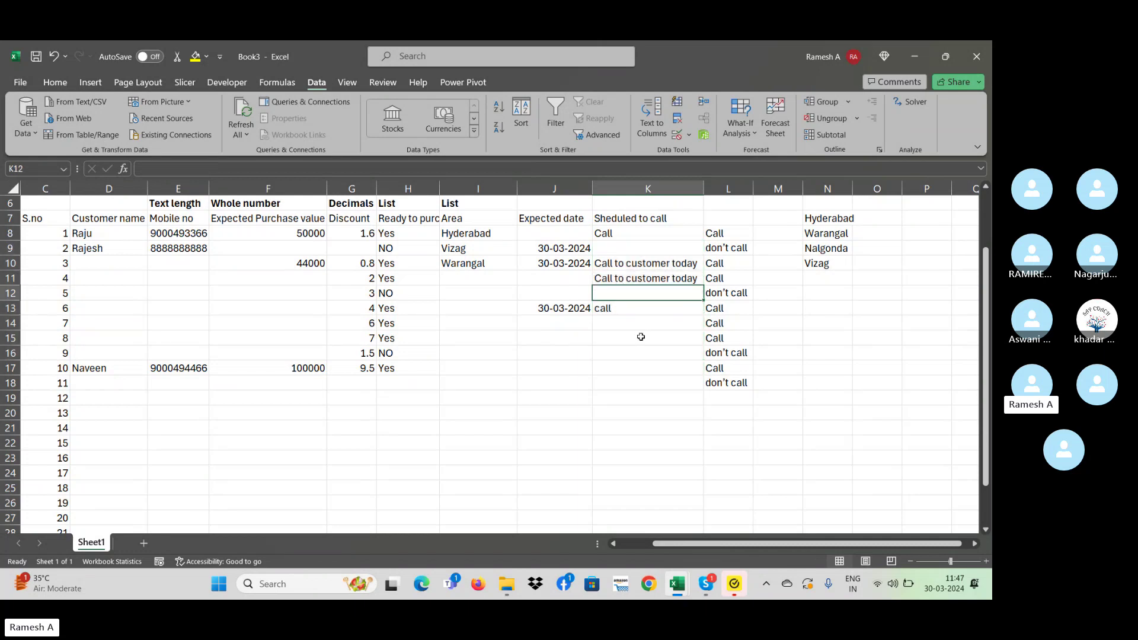
pyautogui.write('call')
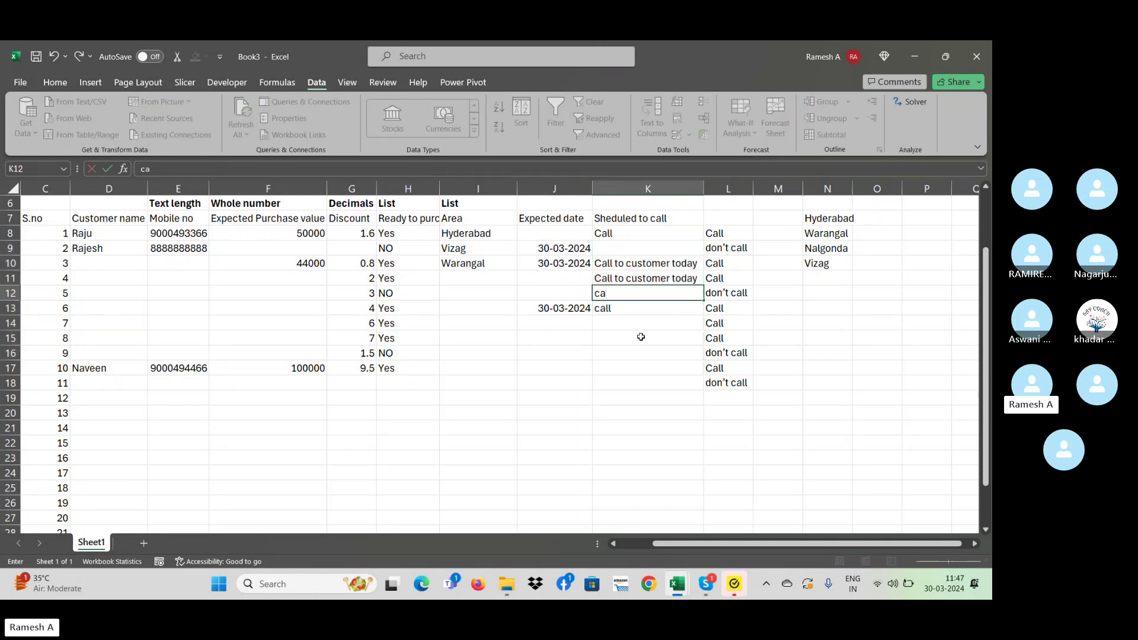
pyautogui.press('BackSpace')
pyautogui.press('BackSpace')
pyautogui.press('BackSpace')
pyautogui.press('BackSpace')
pyautogui.write('call t')
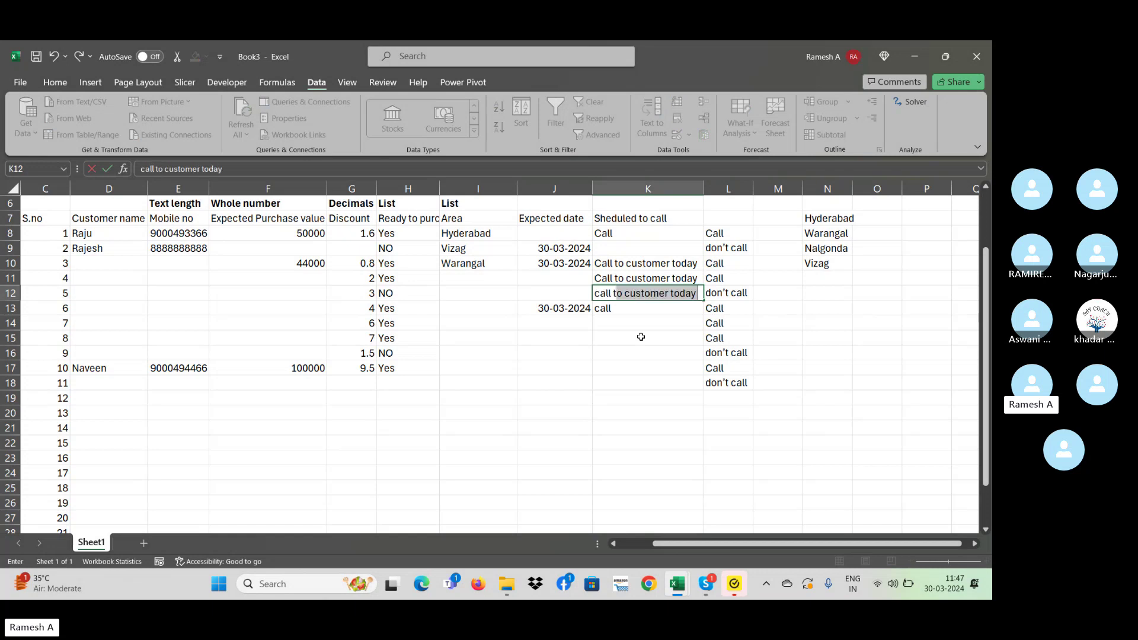
pyautogui.write('odat')
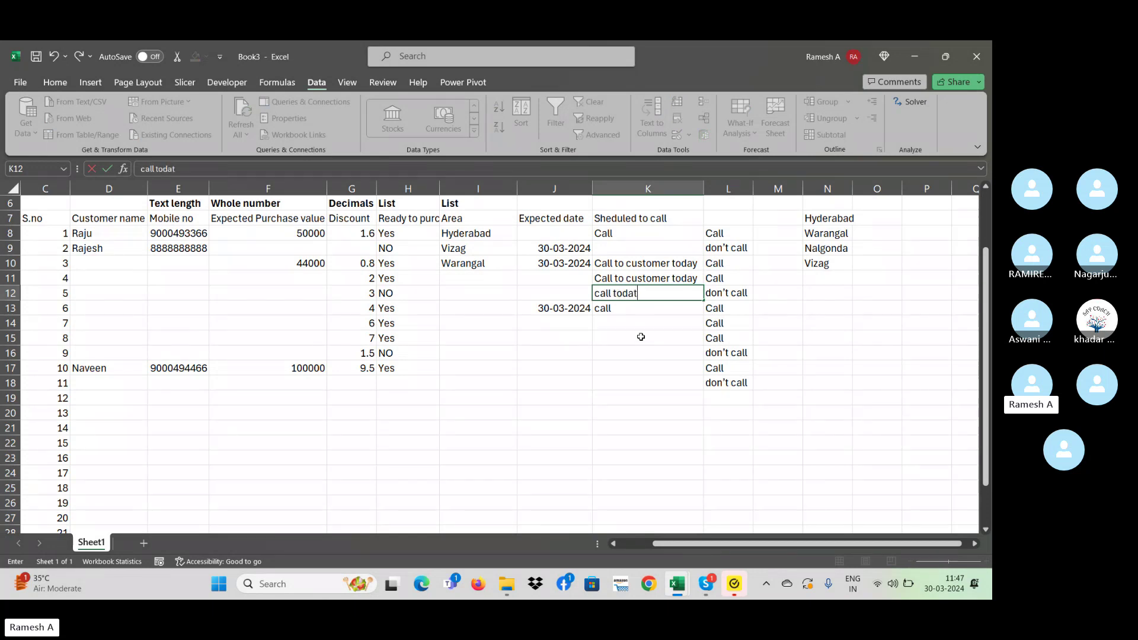
pyautogui.press('Return')
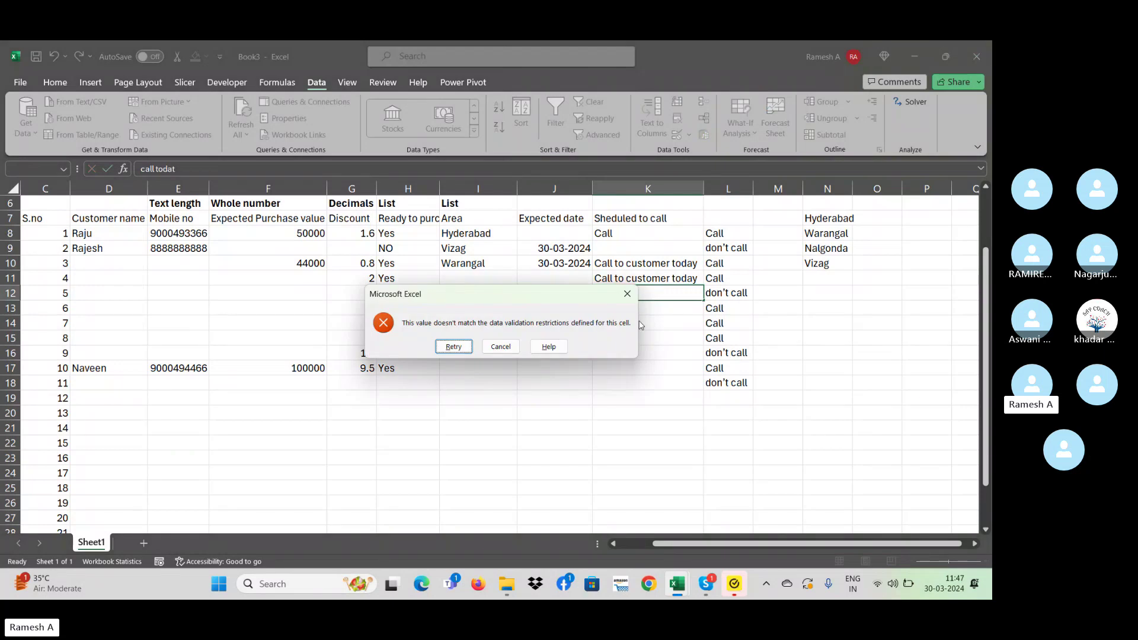
pyautogui.click(627, 293)
pyautogui.click(411, 298)
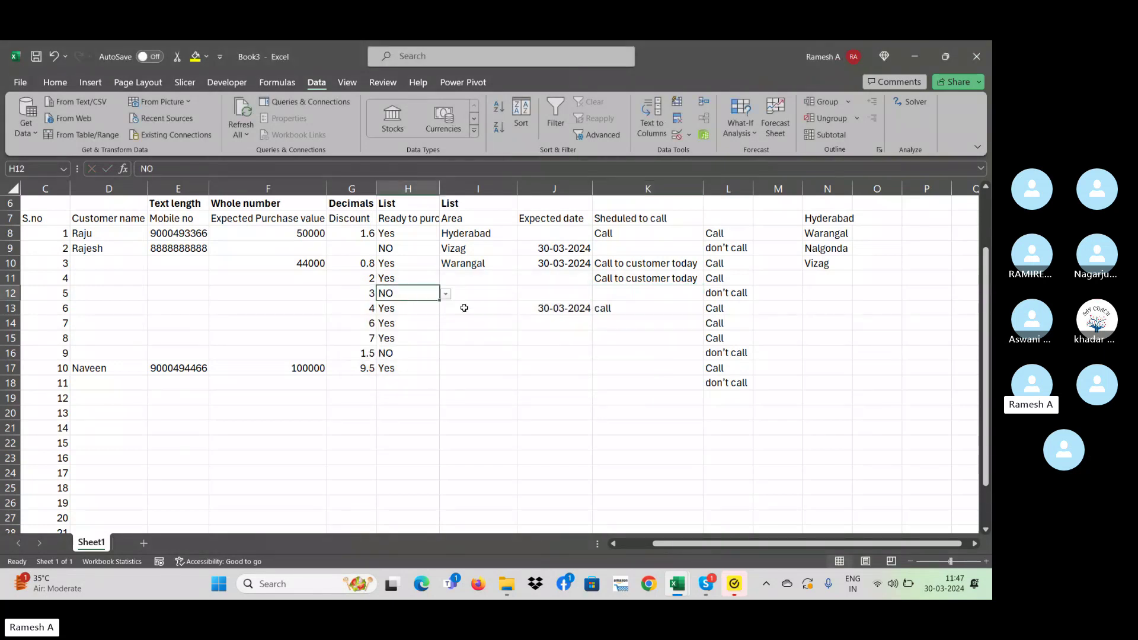
pyautogui.click(607, 295)
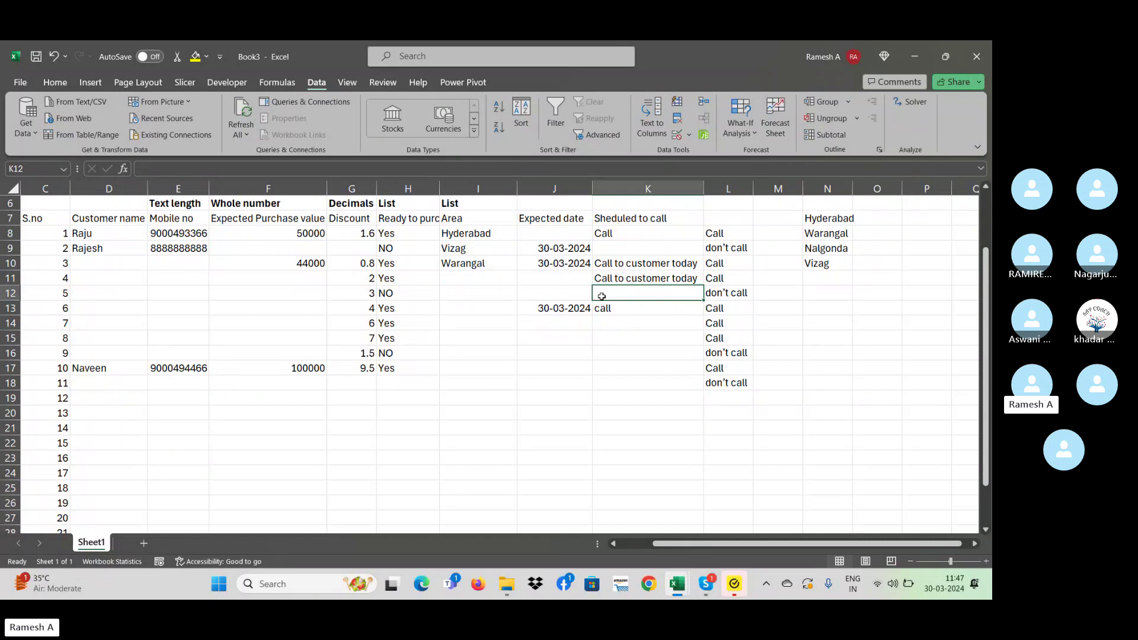
# - Inspect the column K call entries and the IF formula in L12
pyautogui.click(640, 339)
pyautogui.click(631, 297)
pyautogui.click(639, 338)
pyautogui.click(640, 352)
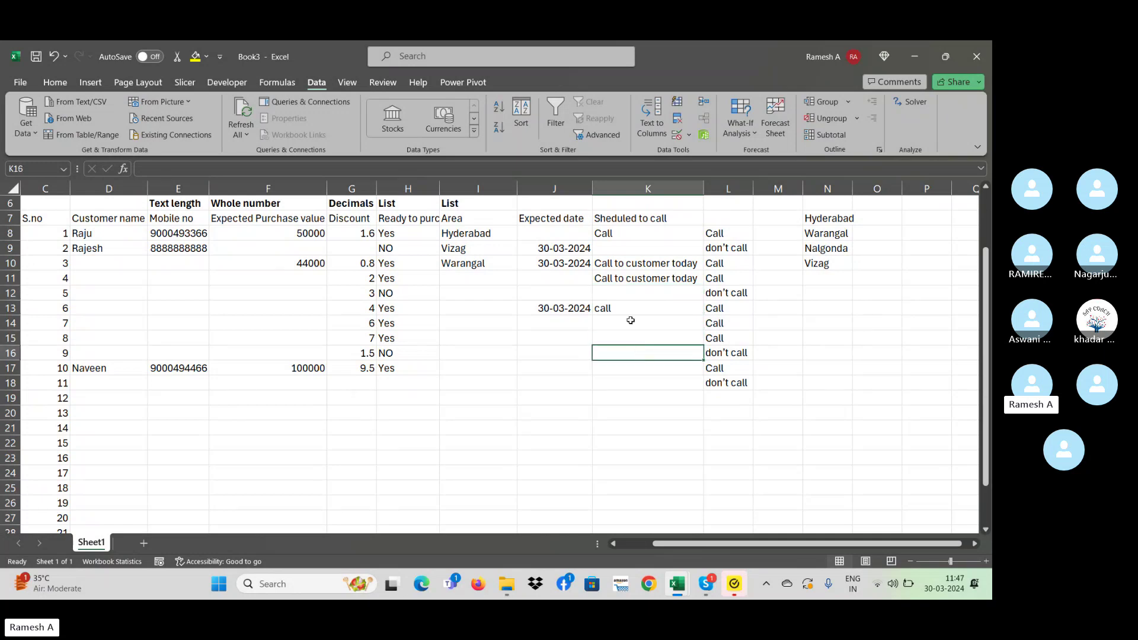
pyautogui.click(630, 309)
pyautogui.moveTo(625, 229); pyautogui.dragTo(625, 303)
pyautogui.click(625, 303)
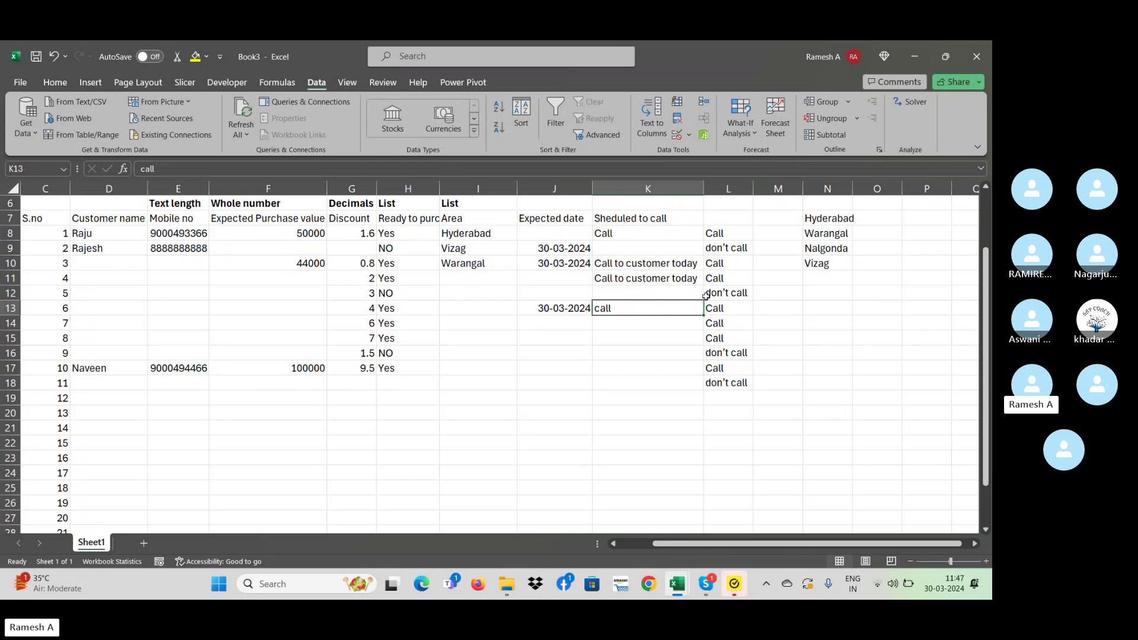
pyautogui.click(730, 297)
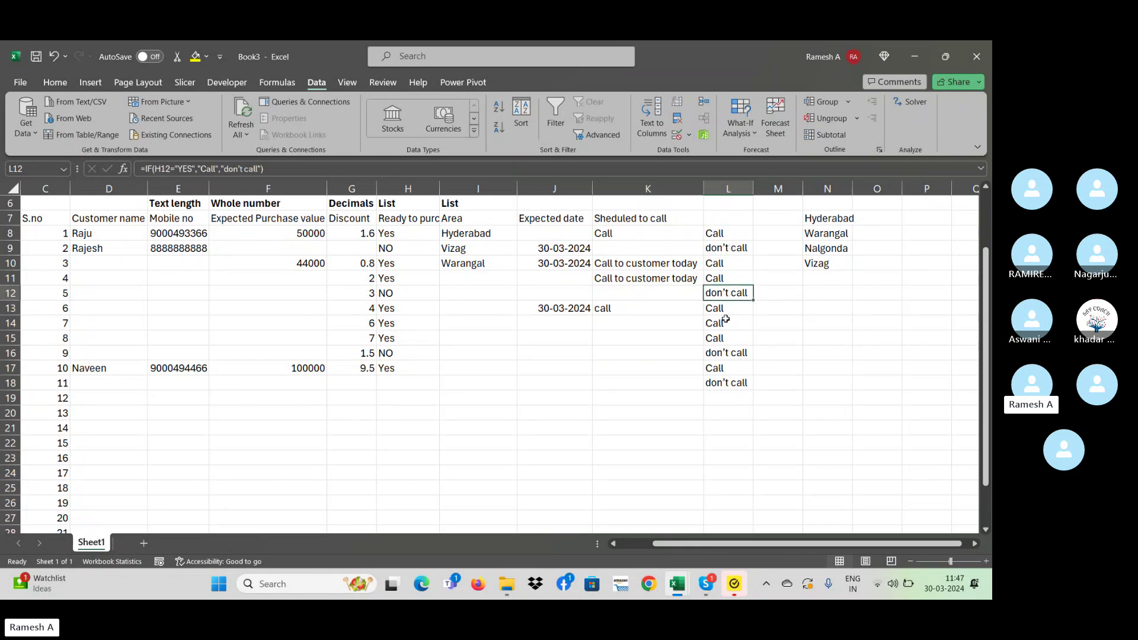
pyautogui.click(632, 298)
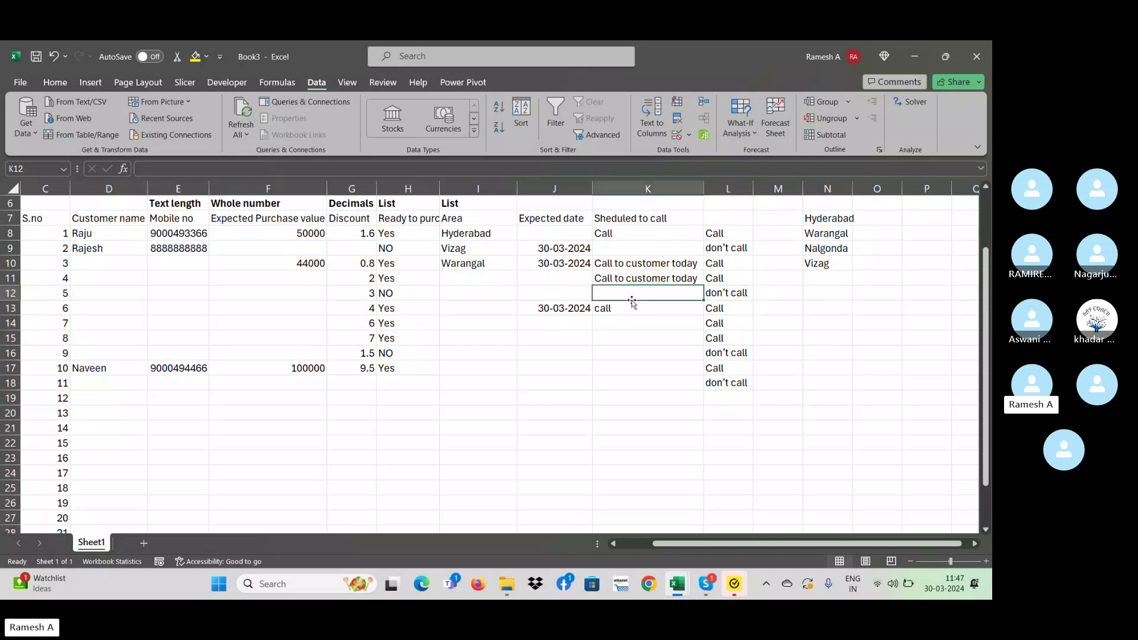
# - Replace K11's note with 'today called' and check the results in columns K and L
pyautogui.press('Up')
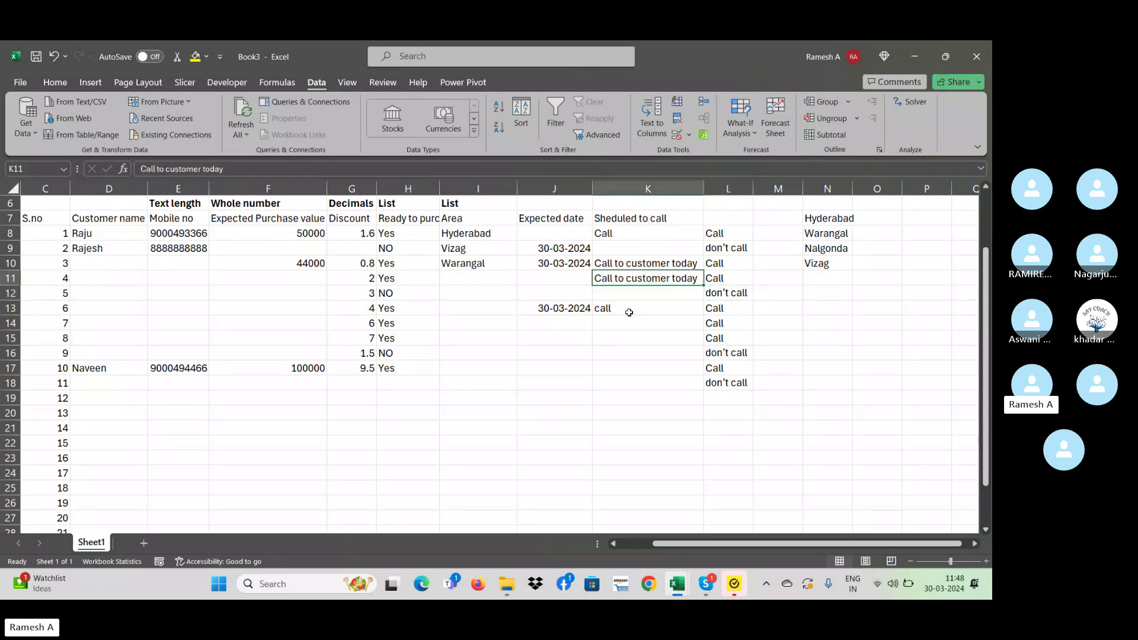
pyautogui.write('toda')
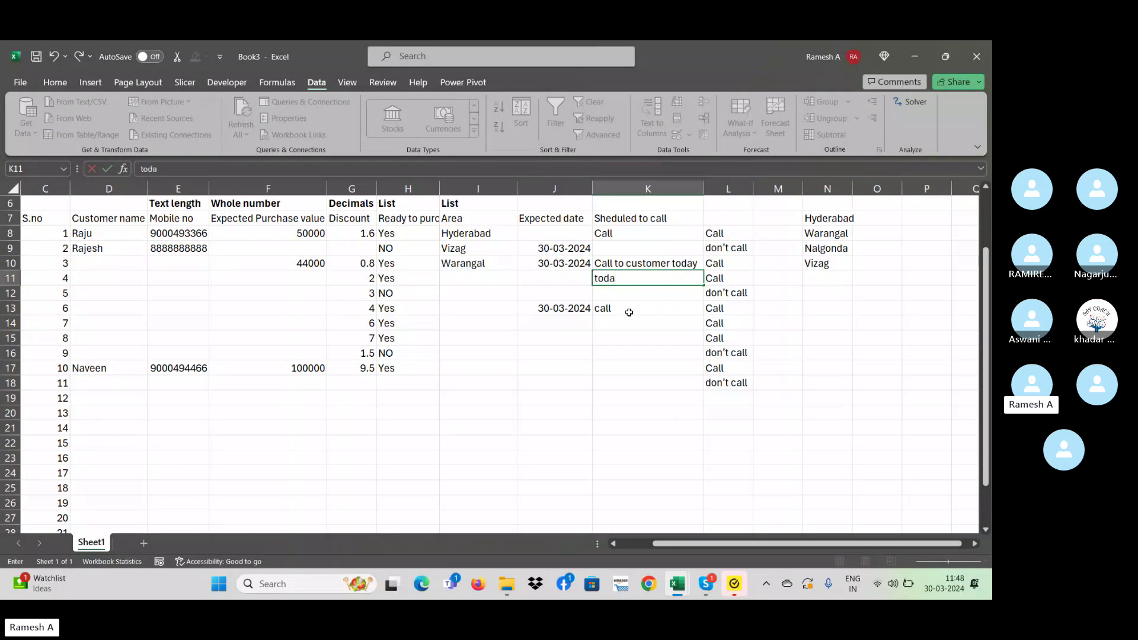
pyautogui.write('y t')
pyautogui.write('called')
pyautogui.press('Return')
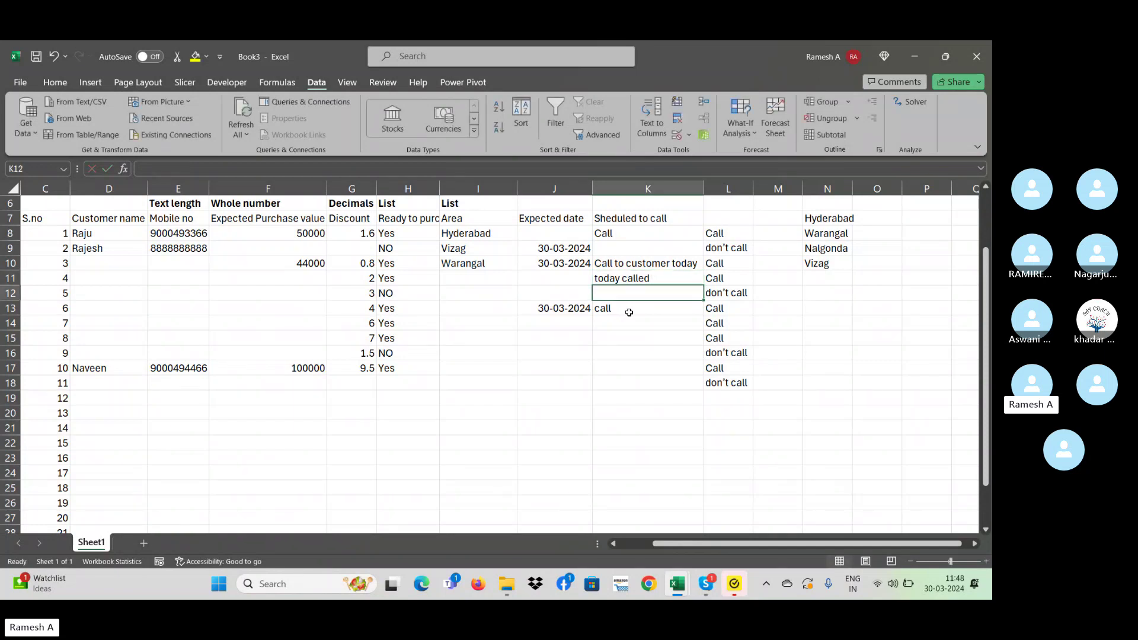
pyautogui.press('Up')
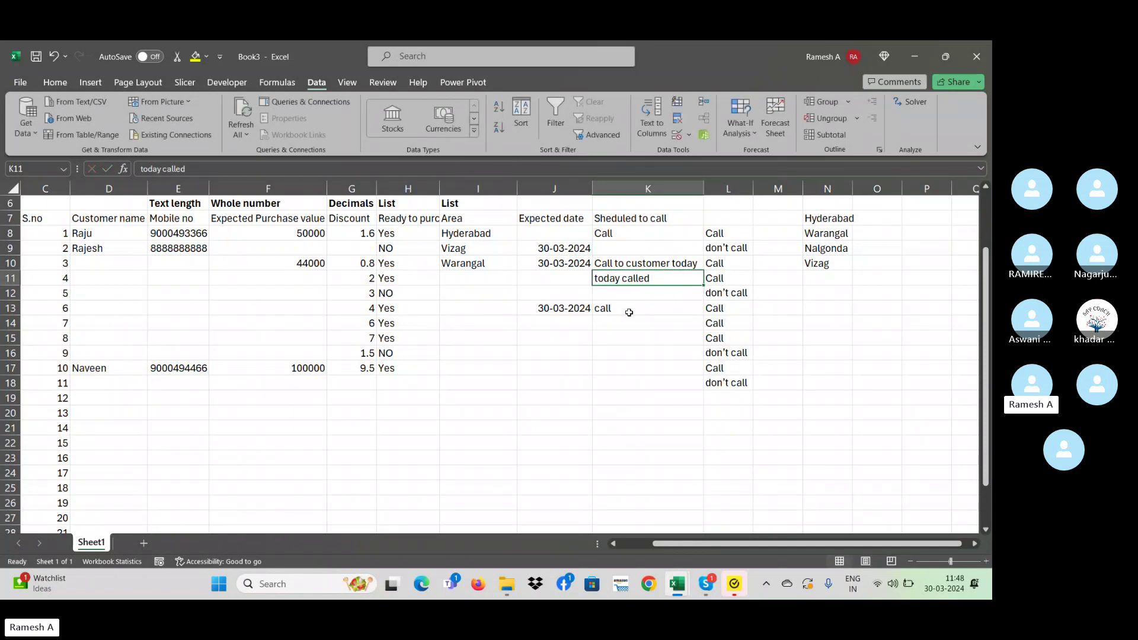
pyautogui.press('Right')
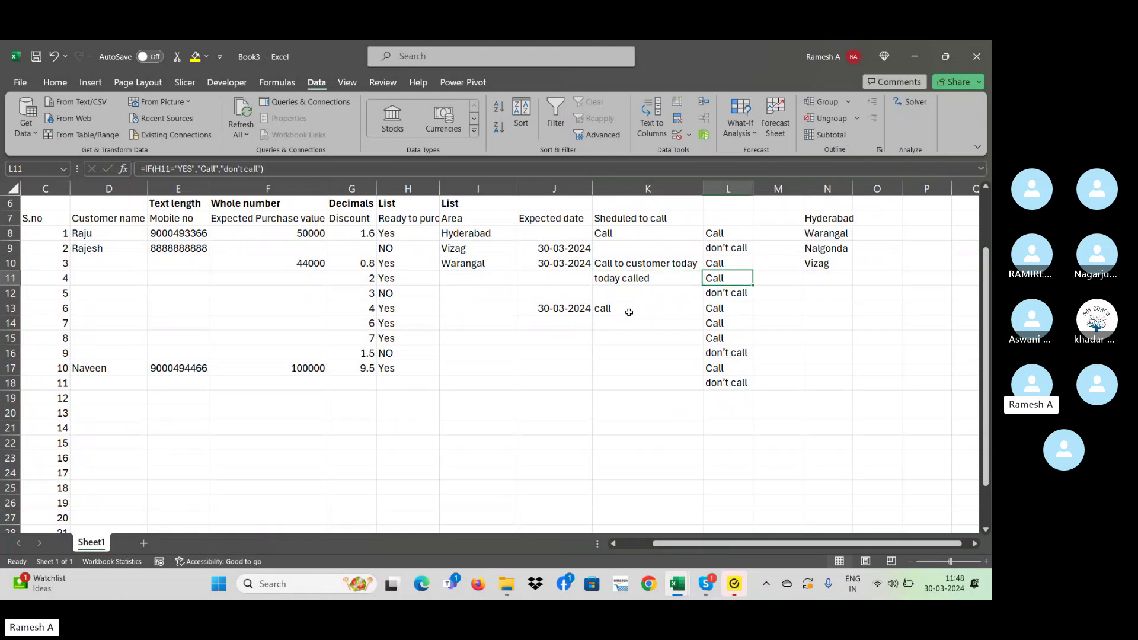
pyautogui.press('Up')
pyautogui.press('Up')
pyautogui.press('Up')
pyautogui.press('Down')
pyautogui.press('Down')
pyautogui.press('Down')
pyautogui.press('Down')
pyautogui.press('Down')
pyautogui.press('Down')
pyautogui.press('Down')
pyautogui.press('Down')
pyautogui.press('Down')
pyautogui.press('Down')
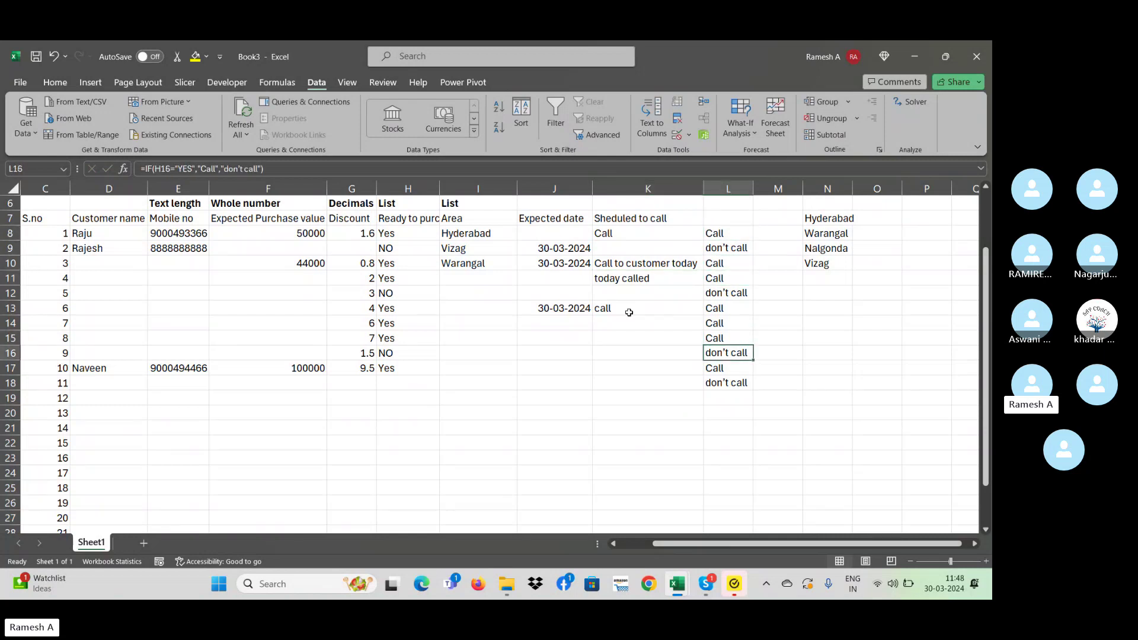
pyautogui.press('Up')
pyautogui.press('Up')
pyautogui.press('Up')
pyautogui.press('Up')
pyautogui.press('Up')
pyautogui.press('Up')
pyautogui.press('Up')
pyautogui.press('Up')
pyautogui.press('Up')
pyautogui.press('Up')
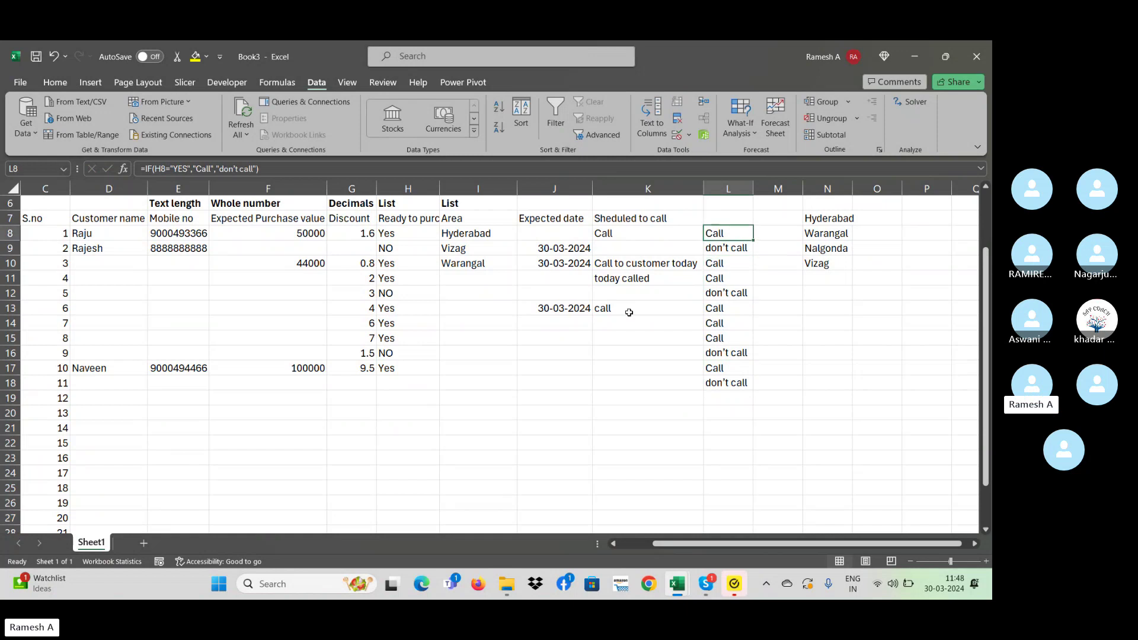
pyautogui.press('Down')
pyautogui.press('Down')
pyautogui.press('Left')
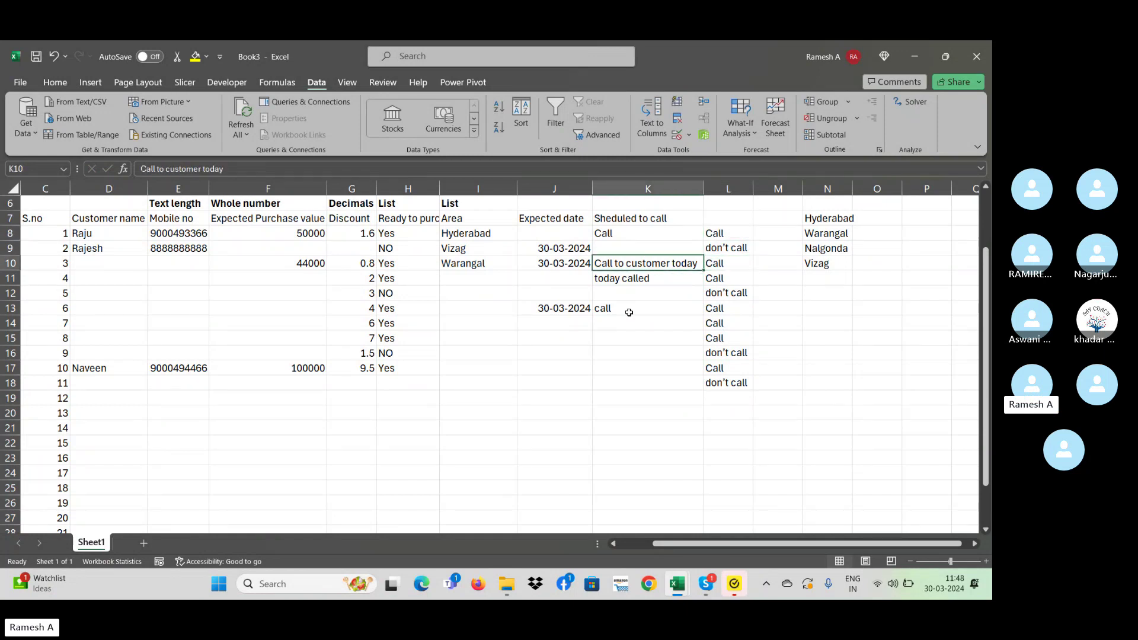
pyautogui.press('Down')
pyautogui.press('Down')
pyautogui.press('Down')
pyautogui.press('Down')
pyautogui.press('Down')
pyautogui.press('Up')
pyautogui.press('Up')
pyautogui.press('Up')
pyautogui.press('Up')
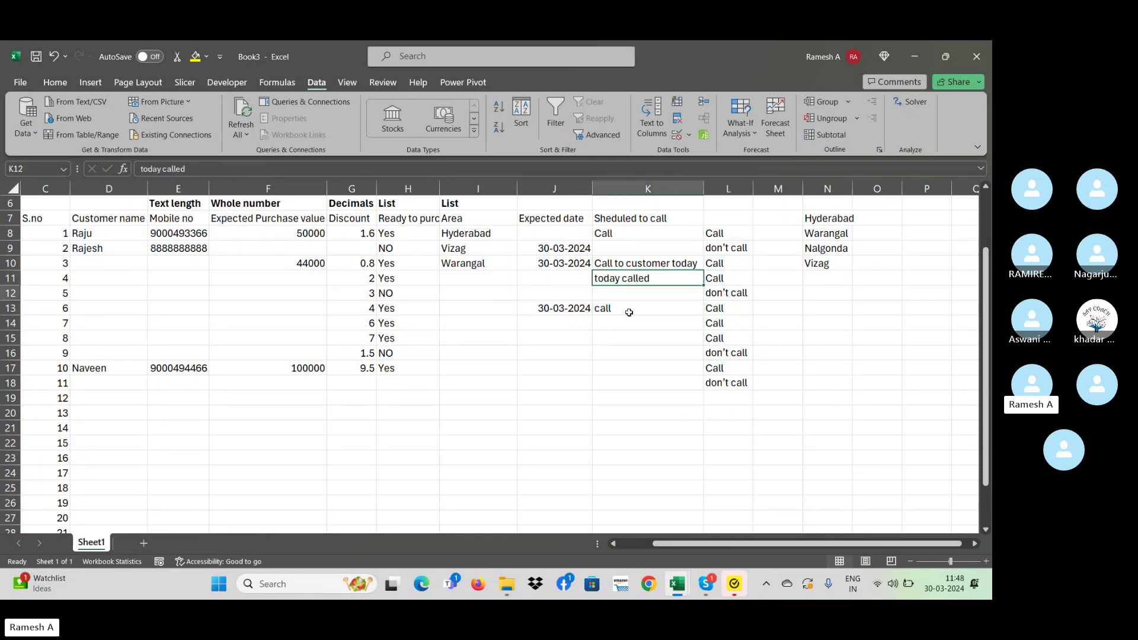
pyautogui.press('Down')
pyautogui.press('Down')
pyautogui.press('Down')
pyautogui.press('Down')
pyautogui.press('Down')
pyautogui.press('Down')
pyautogui.press('Down')
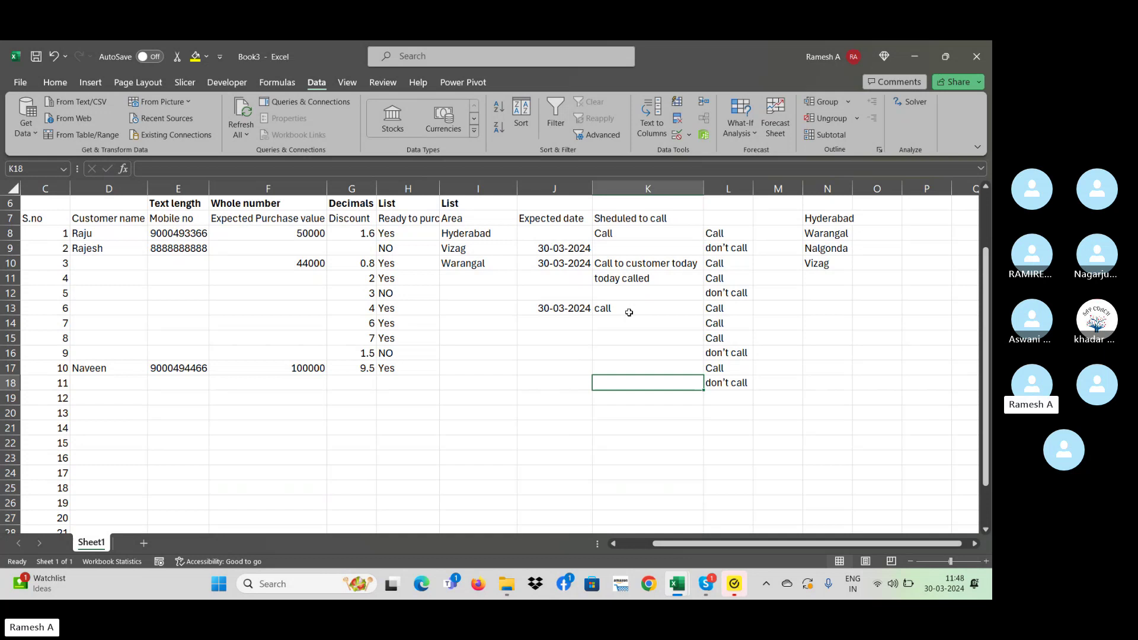
# - Type test text 'gvhgvgh' in K18, delete it, and select K7:K19
pyautogui.moveTo(733, 234); pyautogui.dragTo(733, 369)
pyautogui.moveTo(646, 233); pyautogui.dragTo(656, 363)
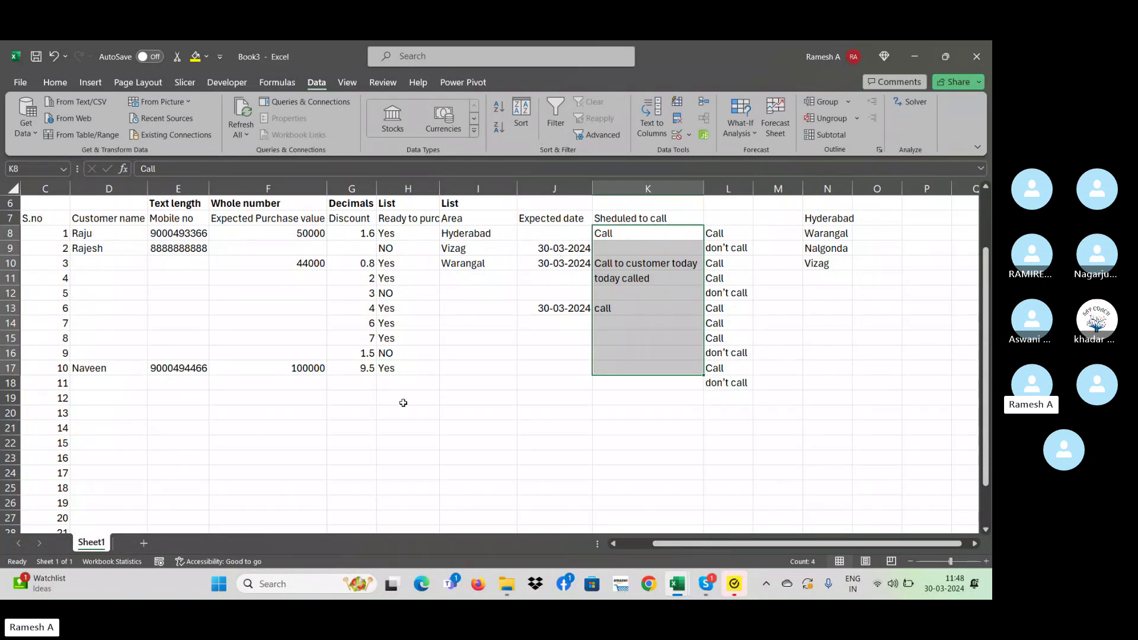
pyautogui.click(395, 381)
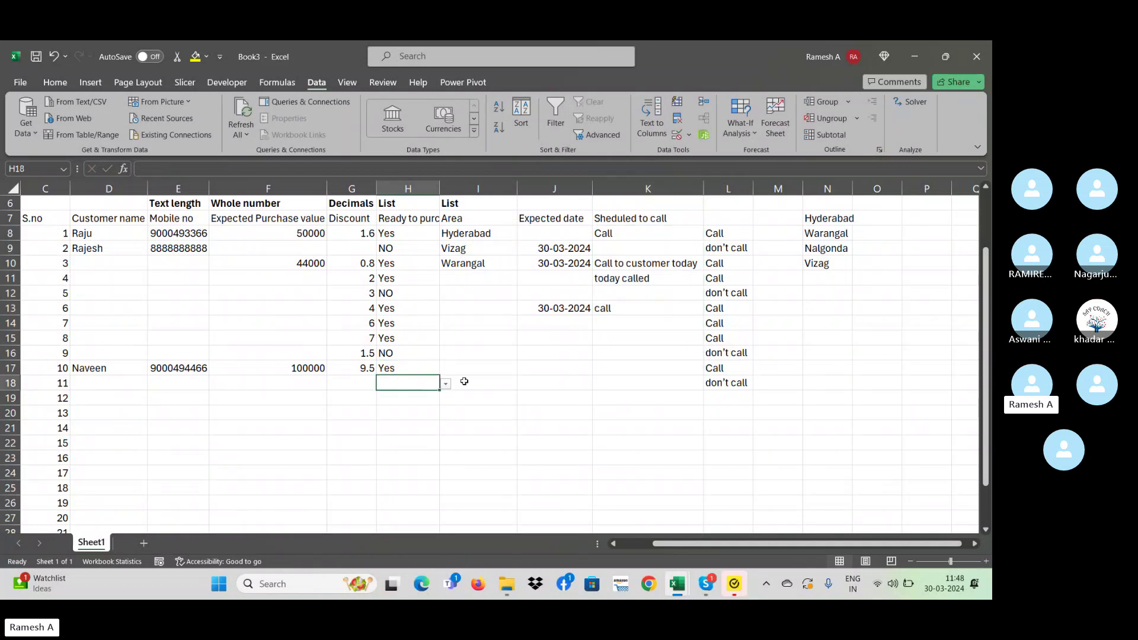
pyautogui.click(650, 378)
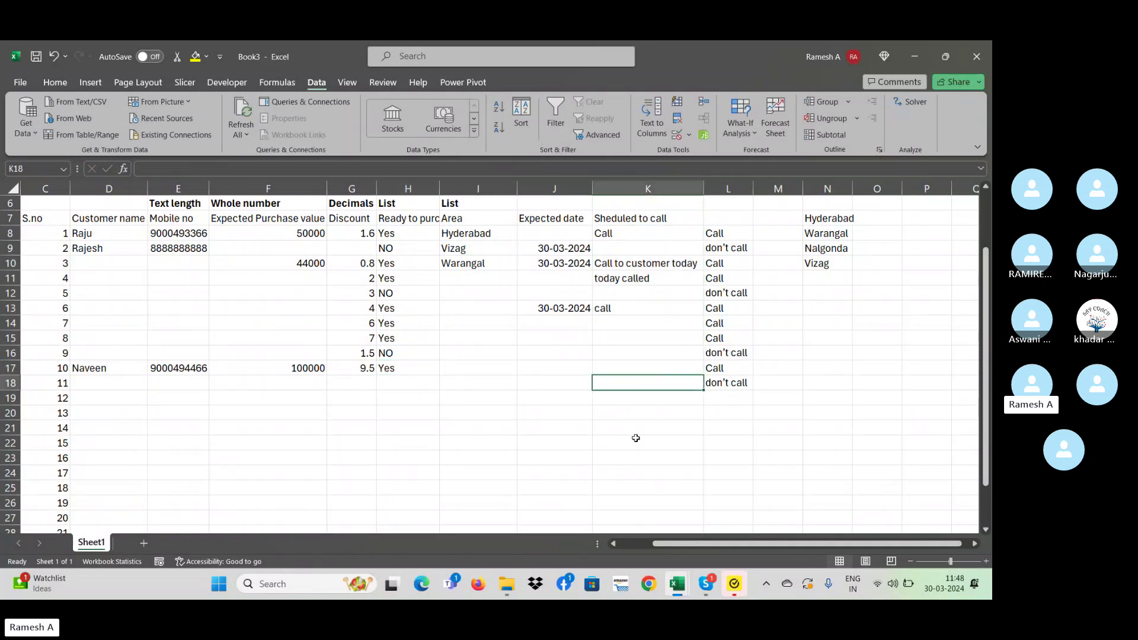
pyautogui.write('gvhgvgh')
pyautogui.press('Return')
pyautogui.press('Return')
pyautogui.press('Delete')
pyautogui.moveTo(628, 220); pyautogui.dragTo(649, 395)
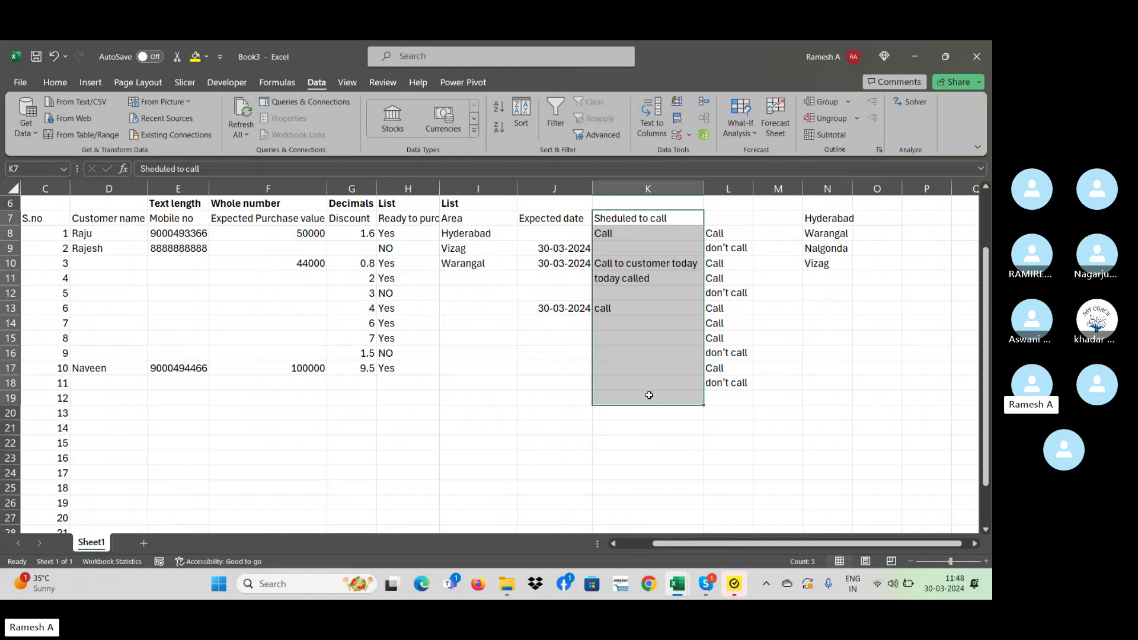
# - Stop blank rows bypassing the column K validation rule, then confirm 'fty' is rejected in K19
pyautogui.click(688, 134)
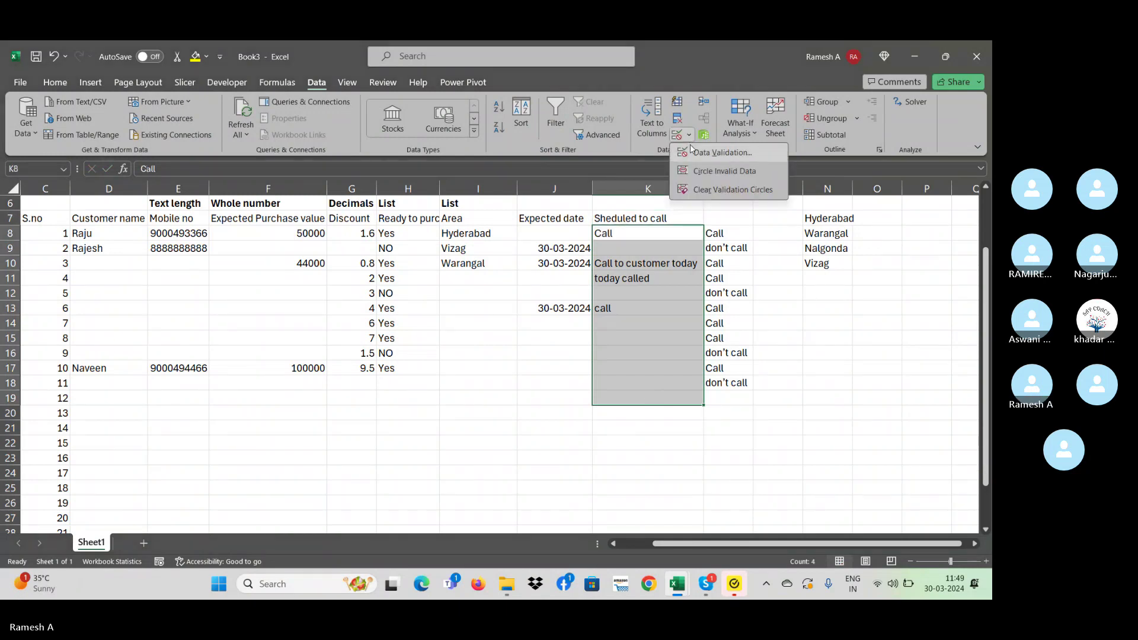
pyautogui.click(723, 152)
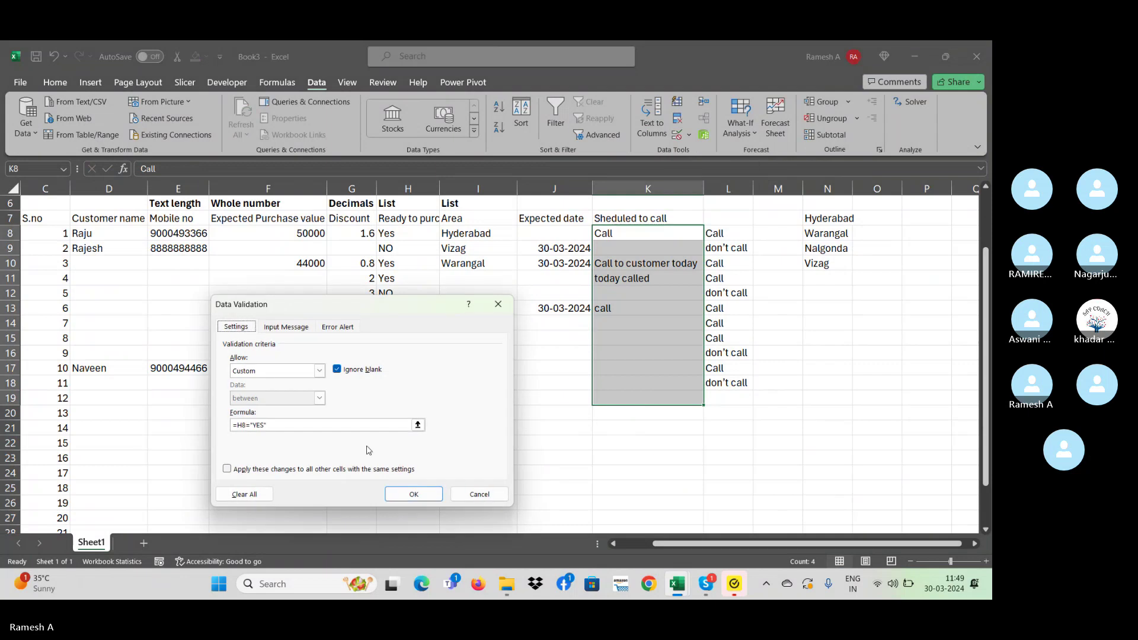
pyautogui.click(341, 370)
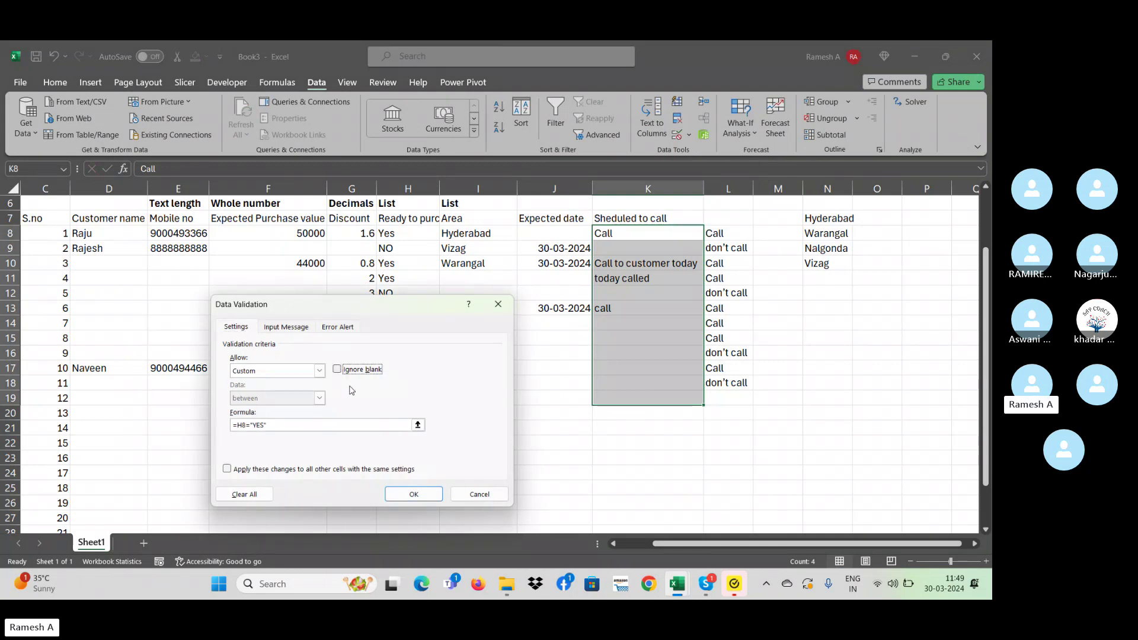
pyautogui.click(437, 493)
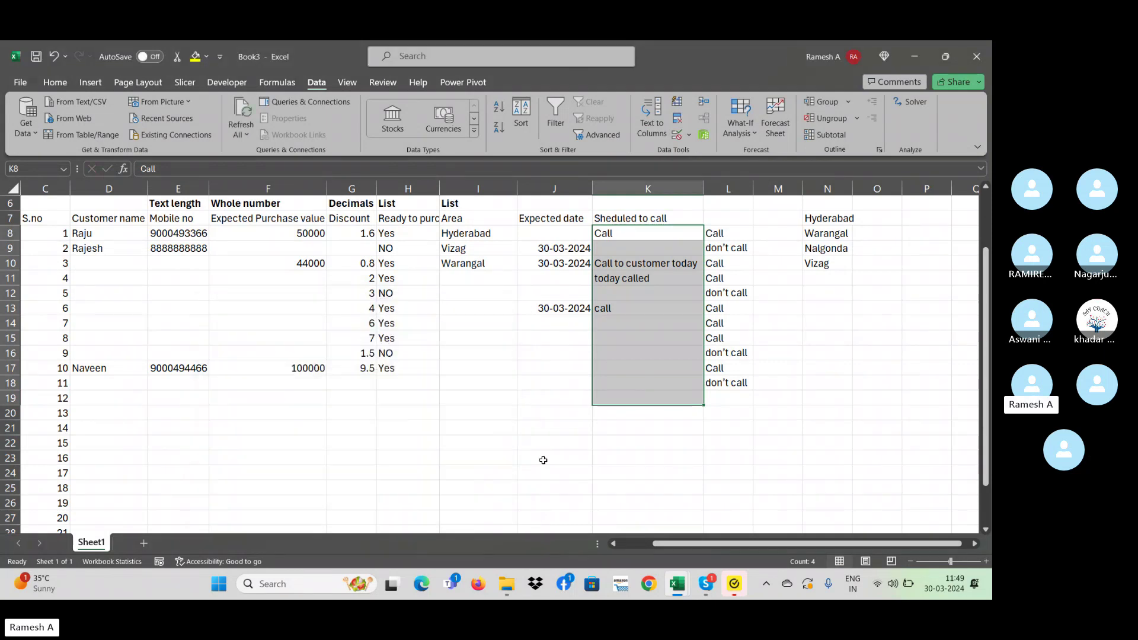
pyautogui.click(610, 403)
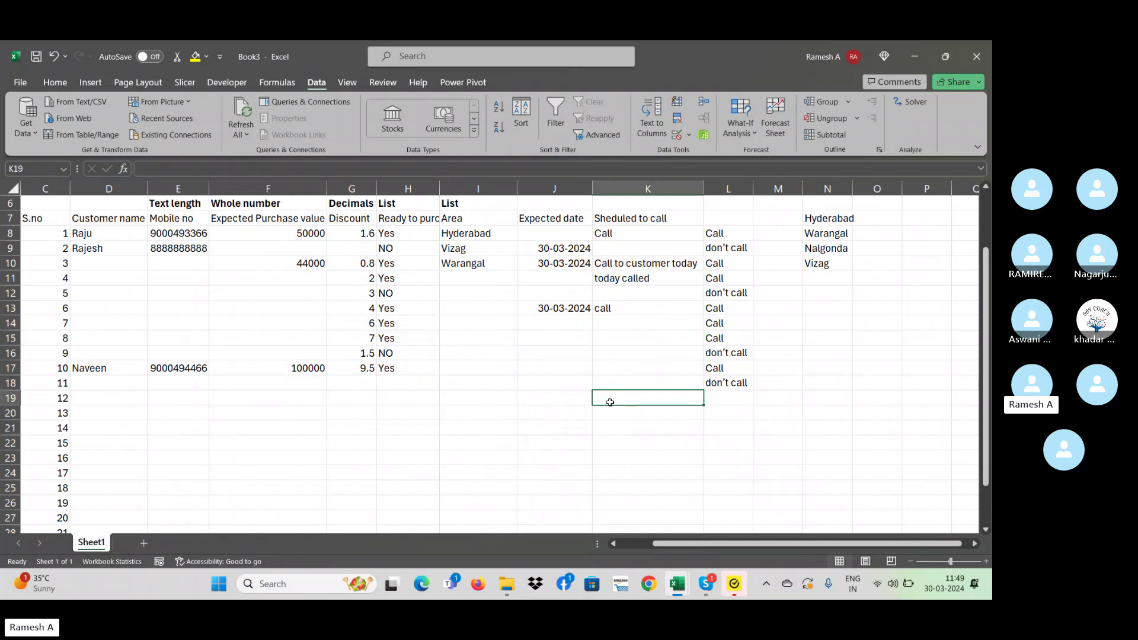
pyautogui.write('fty')
pyautogui.press('Return')
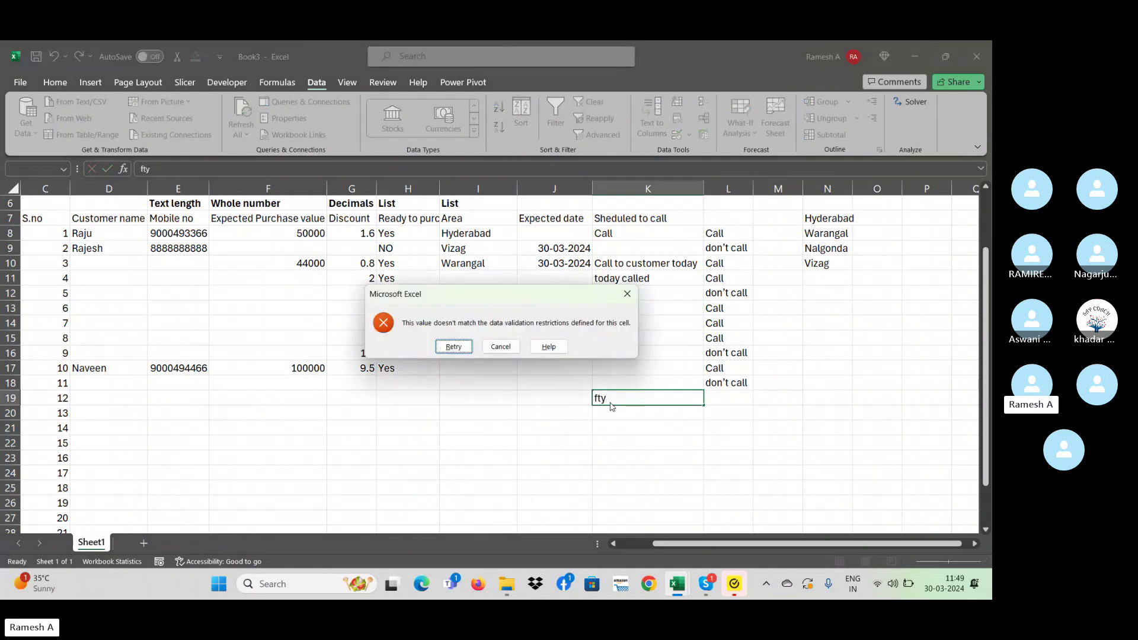
pyautogui.click(627, 294)
# - Test entries 'vv nb' in K8, 'v b b' in K9 and 'bbn' in K18, dismissing validation errors
pyautogui.click(631, 260)
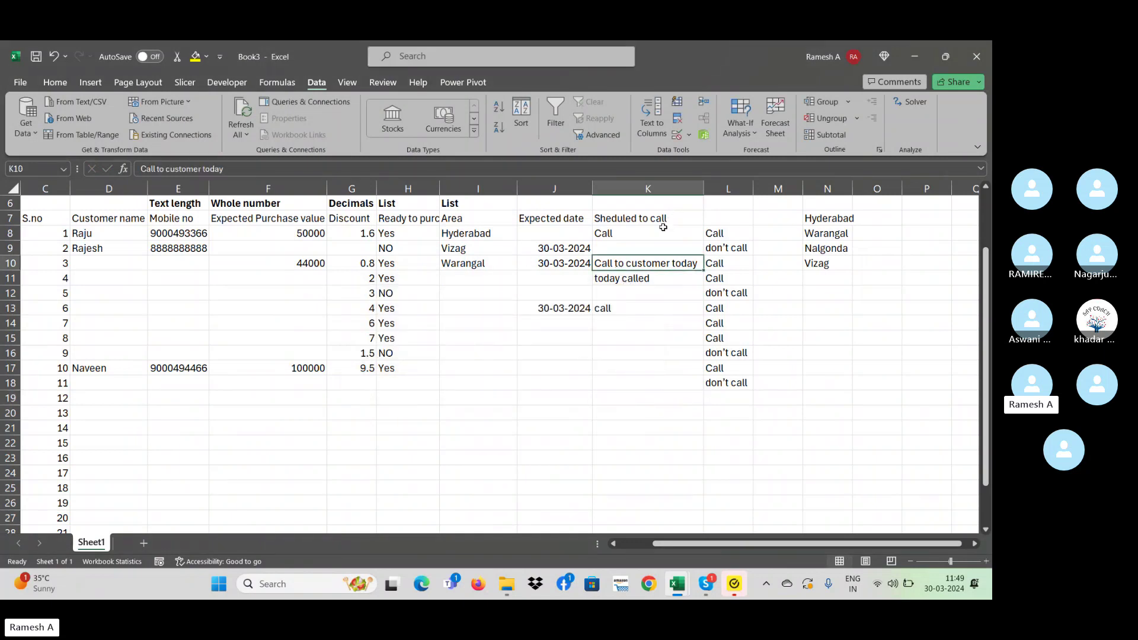
pyautogui.click(650, 234)
pyautogui.write('vv nb')
pyautogui.press('Return')
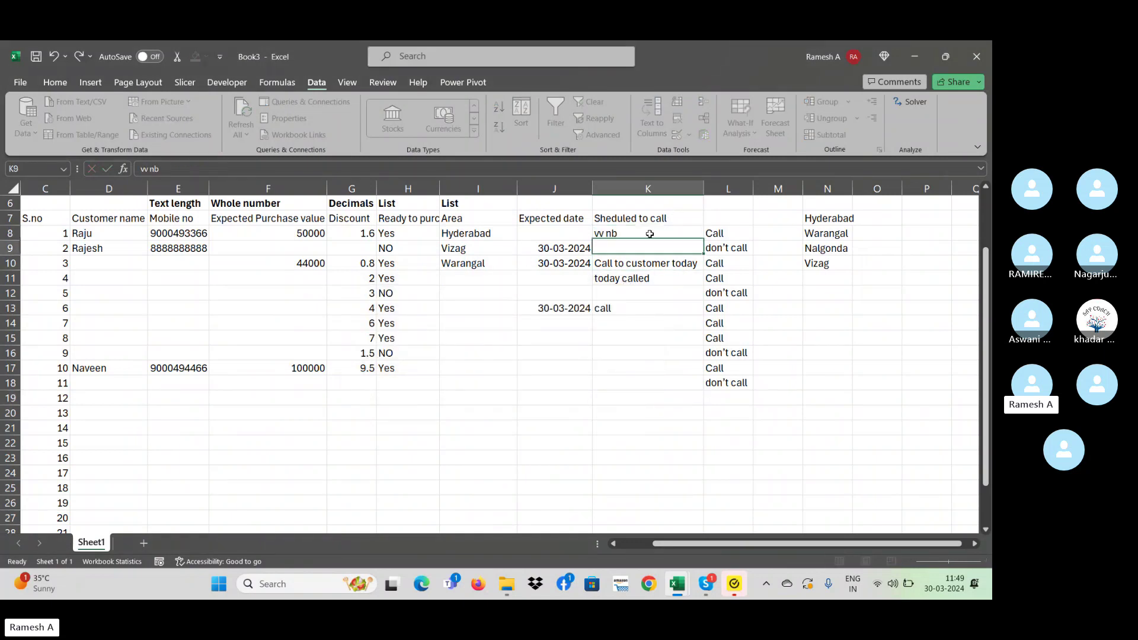
pyautogui.write('v b b')
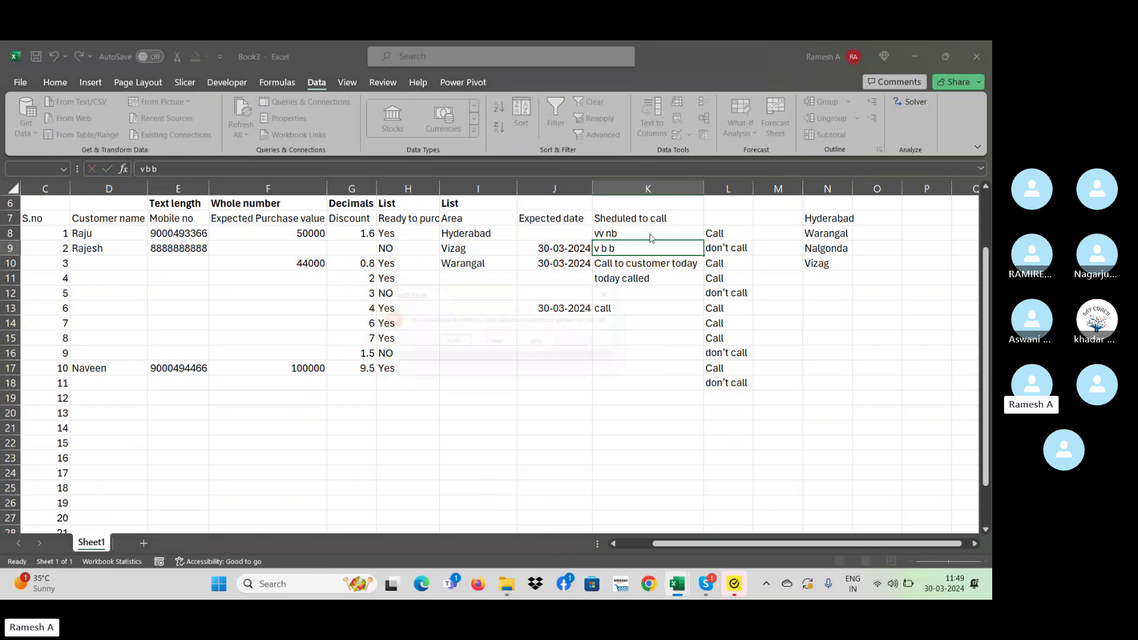
pyautogui.press('Return')
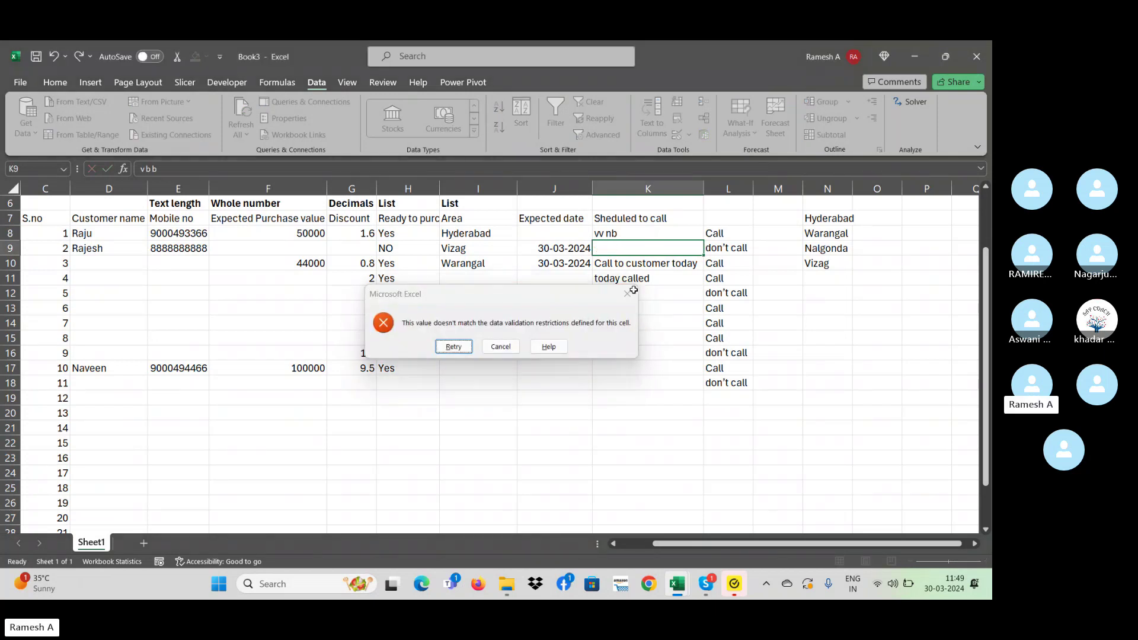
pyautogui.click(501, 346)
pyautogui.click(406, 382)
pyautogui.click(672, 386)
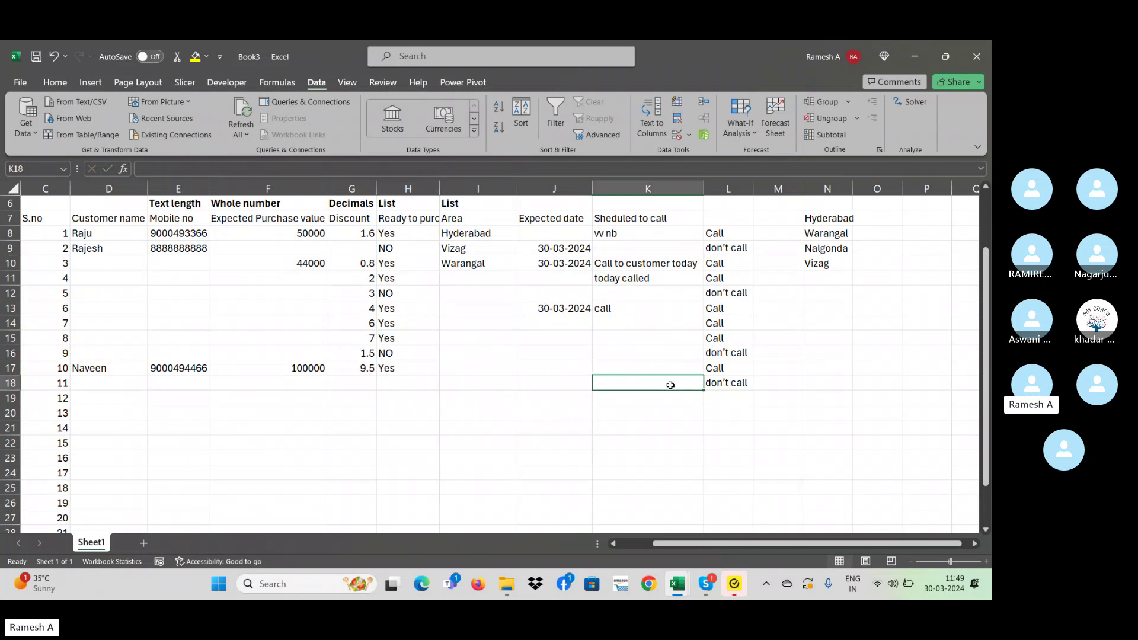
pyautogui.write('bbn')
pyautogui.press('Return')
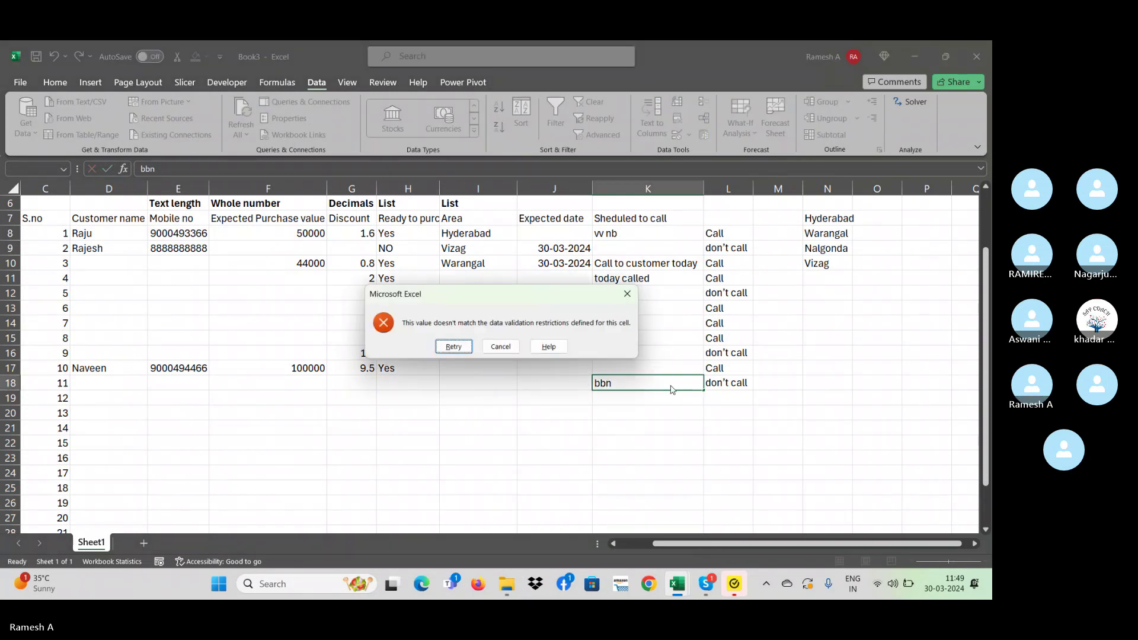
pyautogui.click(630, 295)
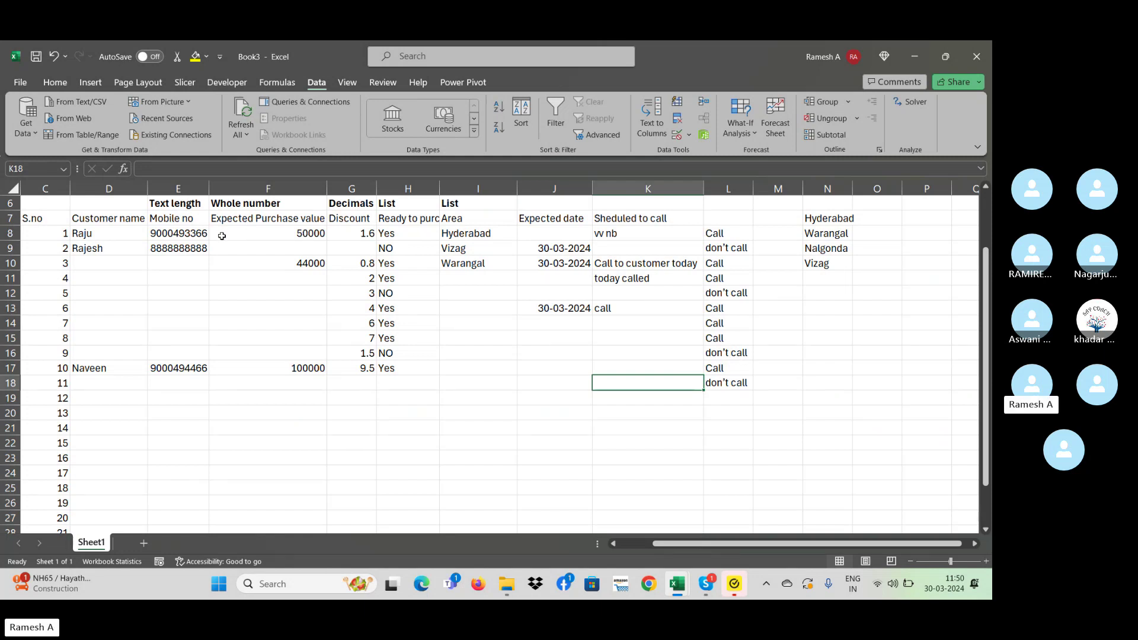
# - Enter test value '5r65' in E12 and dismiss the validation error, leaving it empty
pyautogui.click(187, 270)
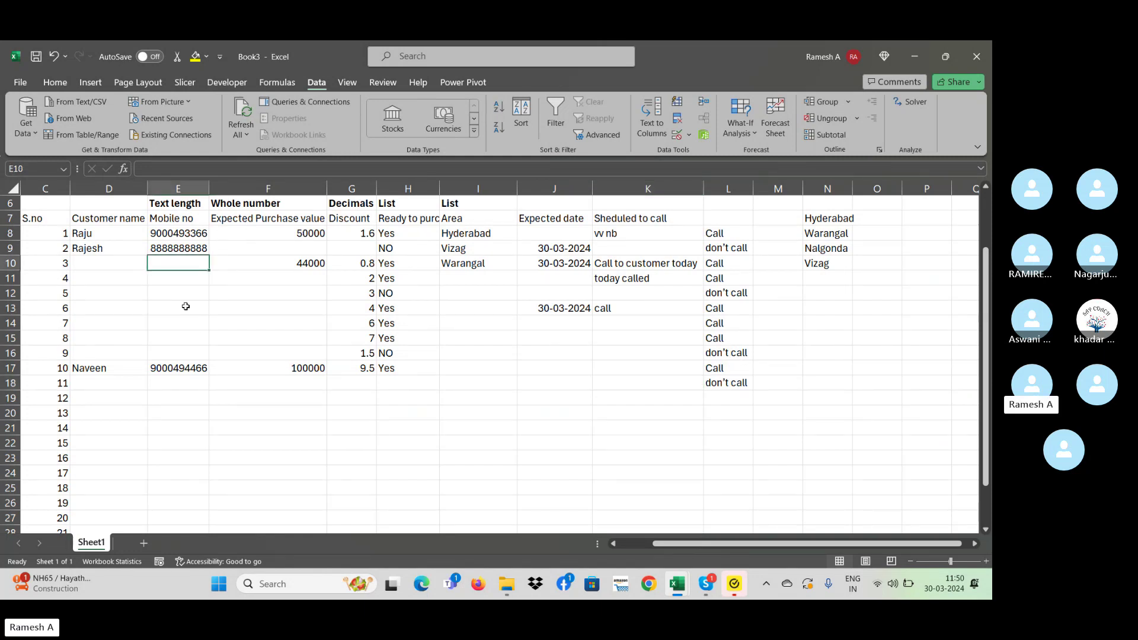
pyautogui.press('Down')
pyautogui.click(178, 265)
pyautogui.click(180, 249)
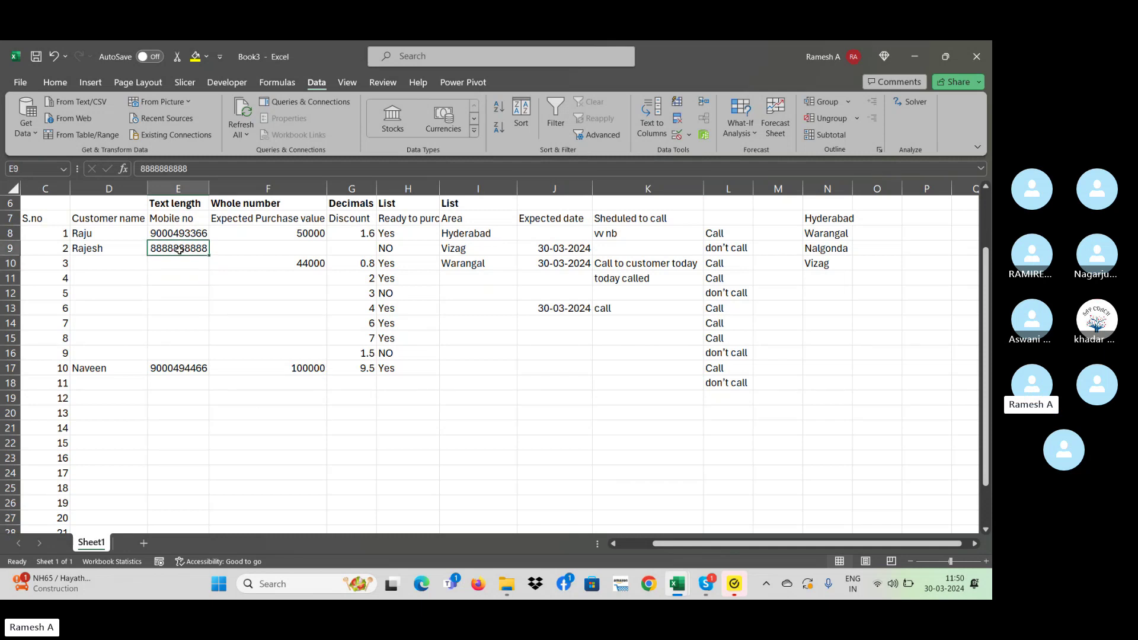
pyautogui.click(196, 289)
pyautogui.write('5r65')
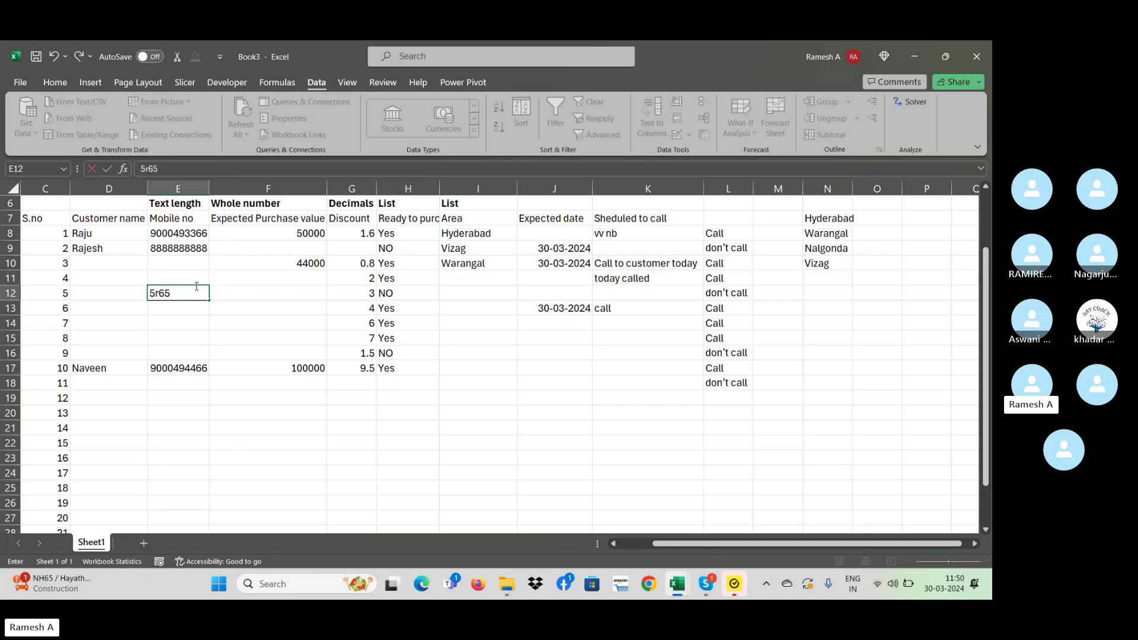
pyautogui.press('Return')
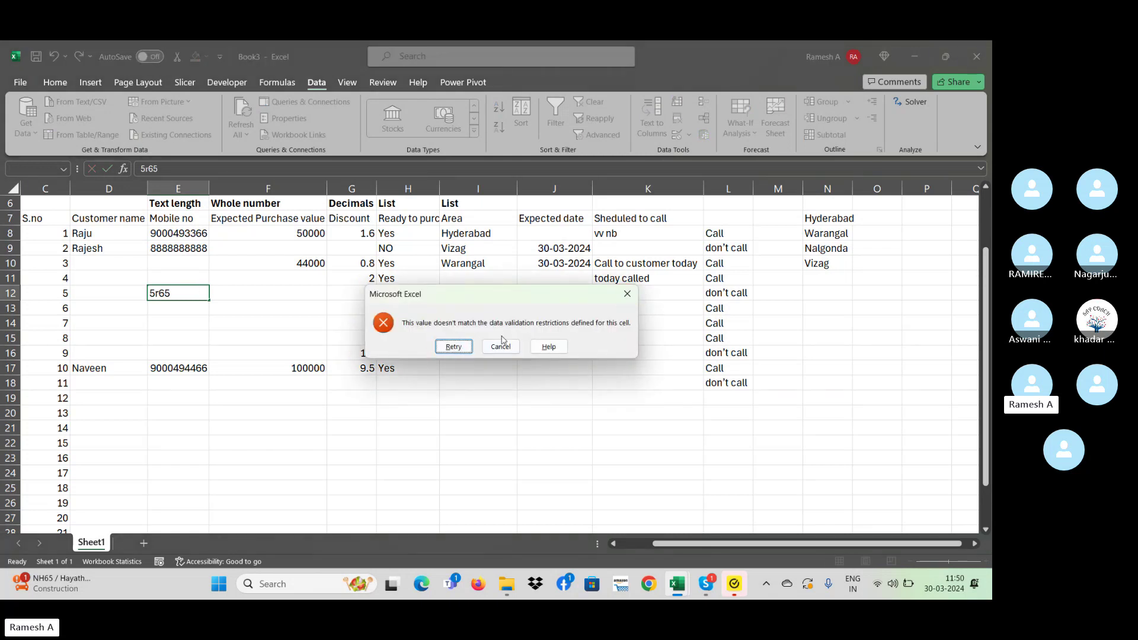
pyautogui.click(622, 296)
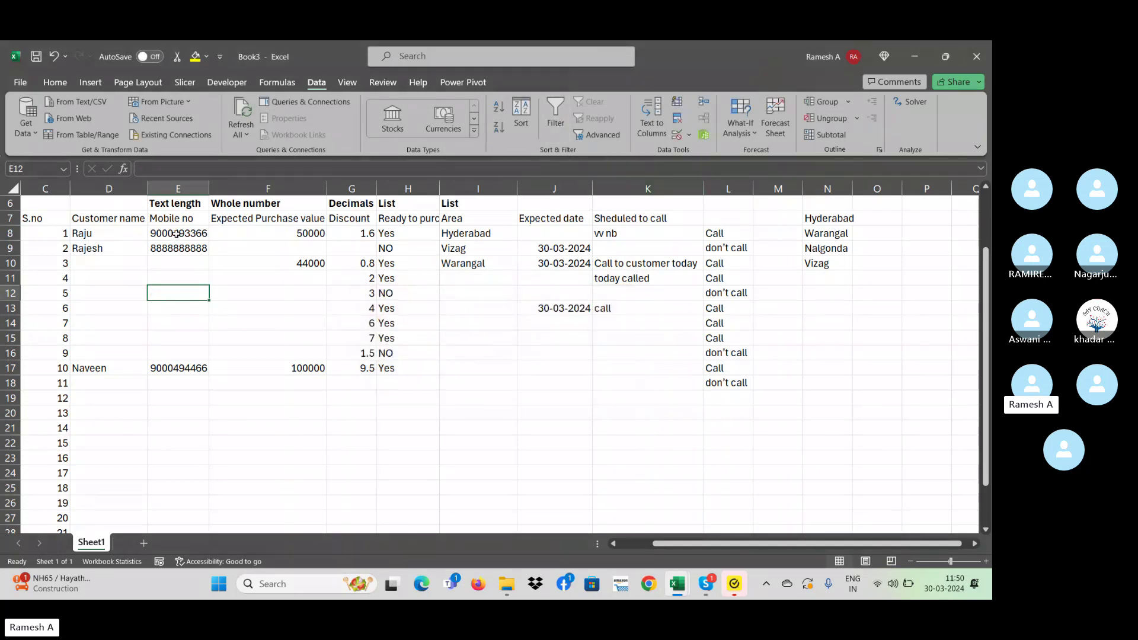
# - Select E8:E23 in Data Validation and add an input message title about entering only 10 digits
pyautogui.moveTo(177, 234); pyautogui.dragTo(192, 453)
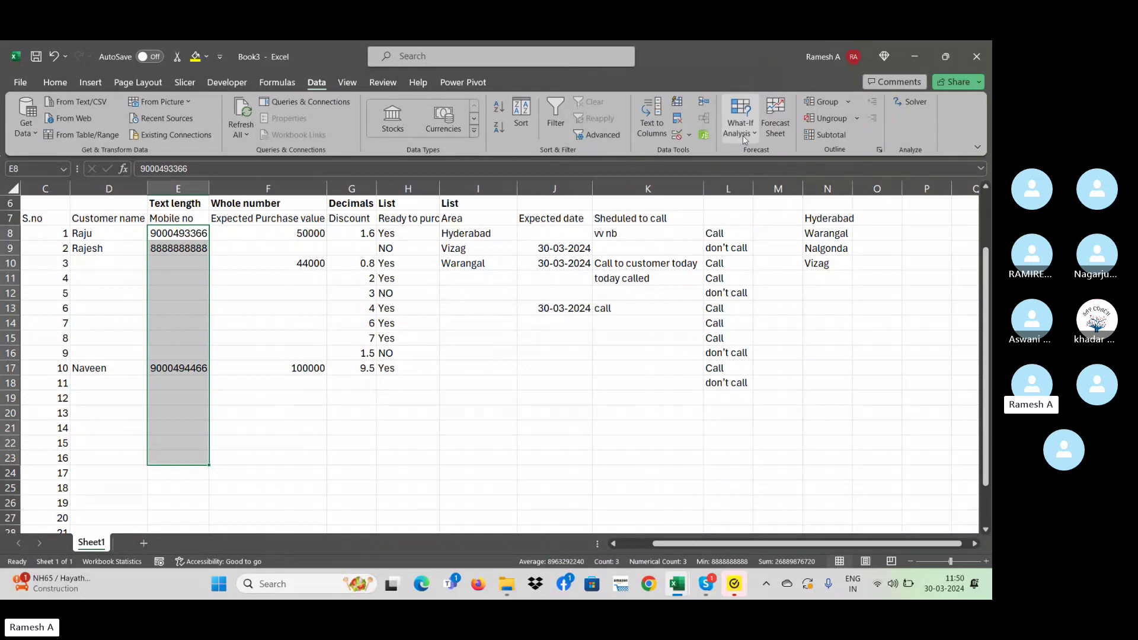
pyautogui.click(690, 136)
pyautogui.click(720, 147)
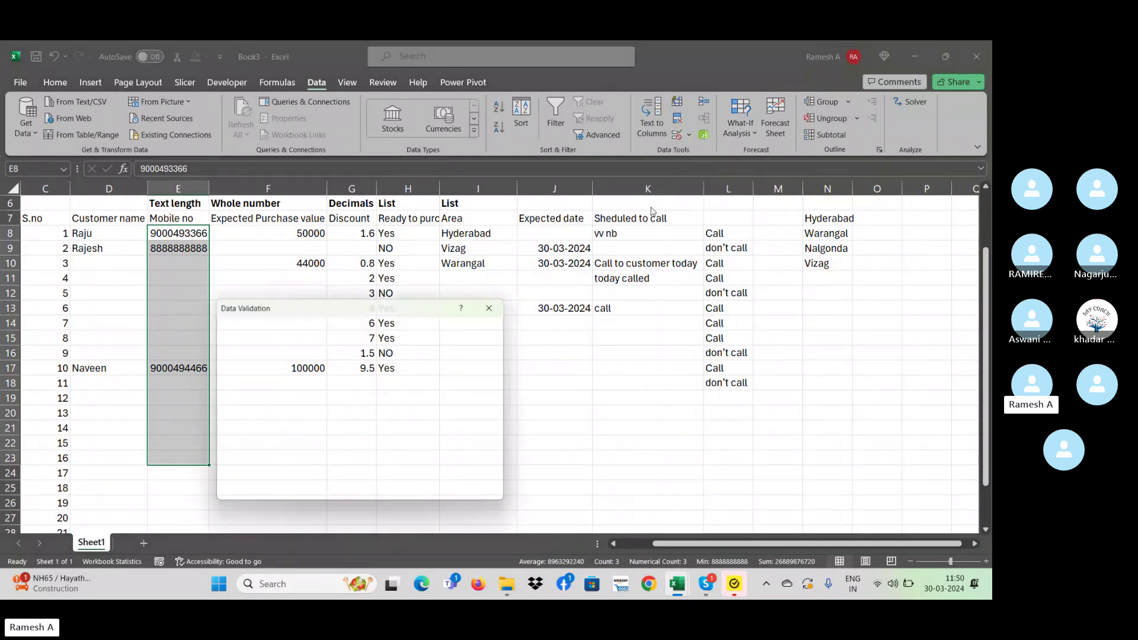
pyautogui.click(282, 327)
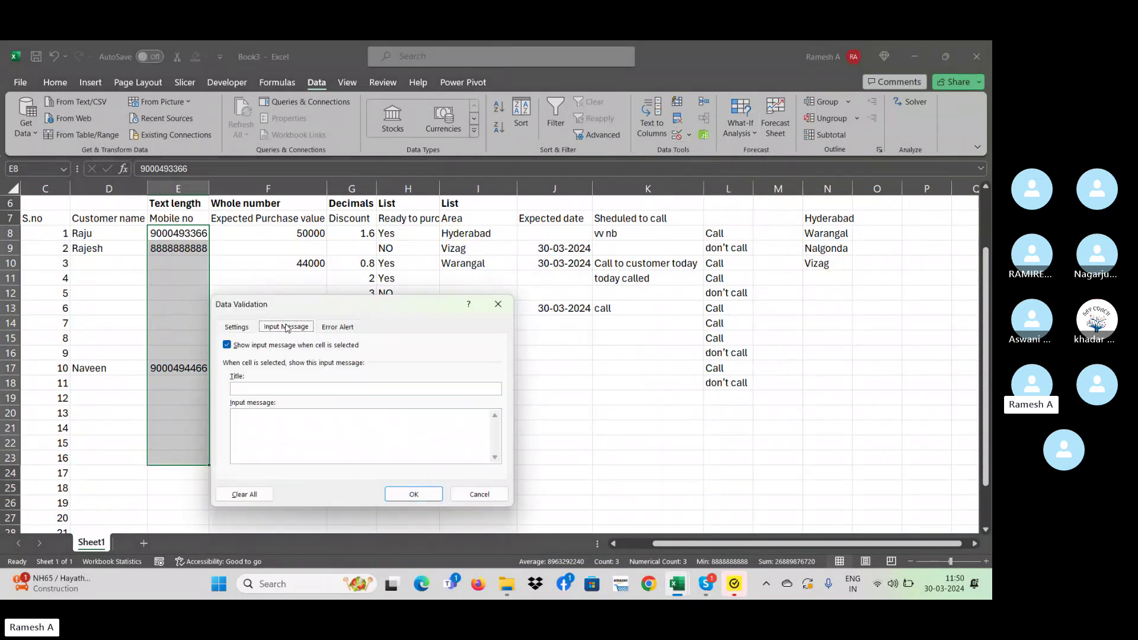
pyautogui.click(336, 327)
pyautogui.click(305, 329)
pyautogui.click(276, 388)
pyautogui.write('enter only 1 digits')
pyautogui.click(235, 388)
pyautogui.press('Delete')
pyautogui.write('E')
# - Set the Stop error alert title and message to 'enter only 10 digits' and apply it
pyautogui.click(337, 327)
pyautogui.click(380, 391)
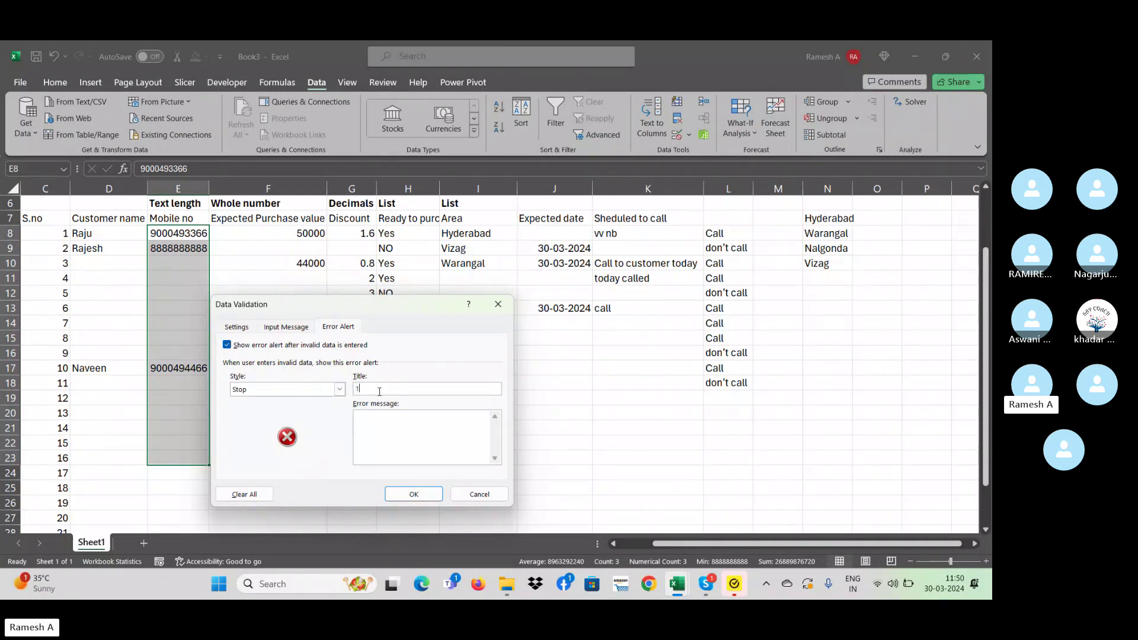
pyautogui.press('BackSpace')
pyautogui.press('BackSpace')
pyautogui.write('enter 1o')
pyautogui.write('igi')
pyautogui.moveTo(413, 387); pyautogui.dragTo(357, 388)
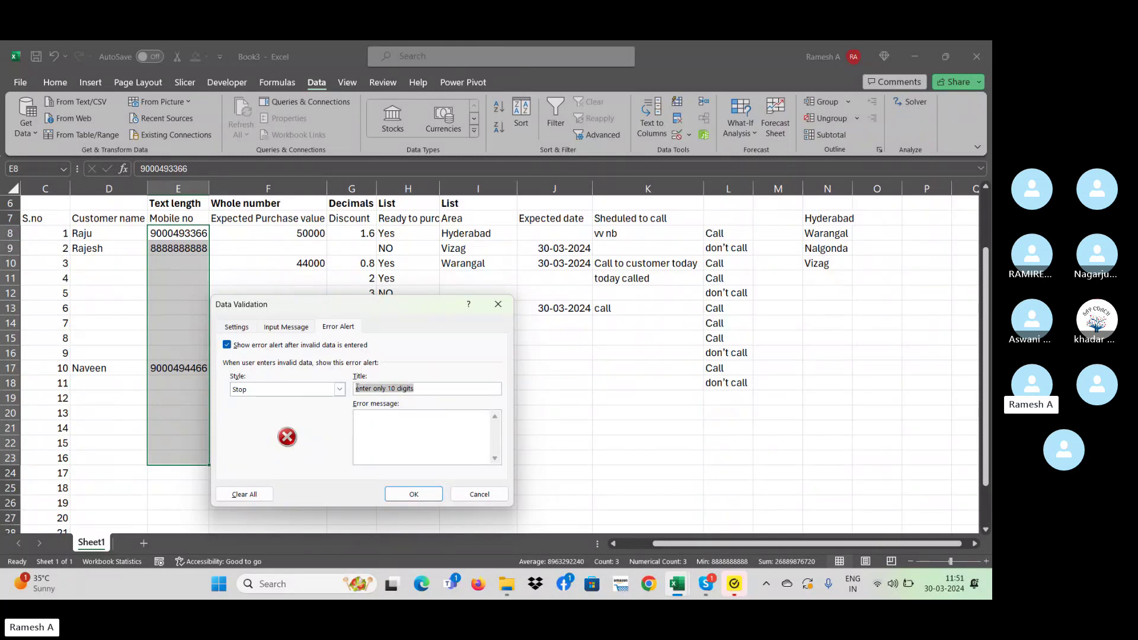
pyautogui.click(382, 431)
pyautogui.moveTo(449, 389); pyautogui.dragTo(335, 389)
pyautogui.hotkey('ctrl', 'c')
pyautogui.click(399, 436)
pyautogui.hotkey('ctrl', 'v')
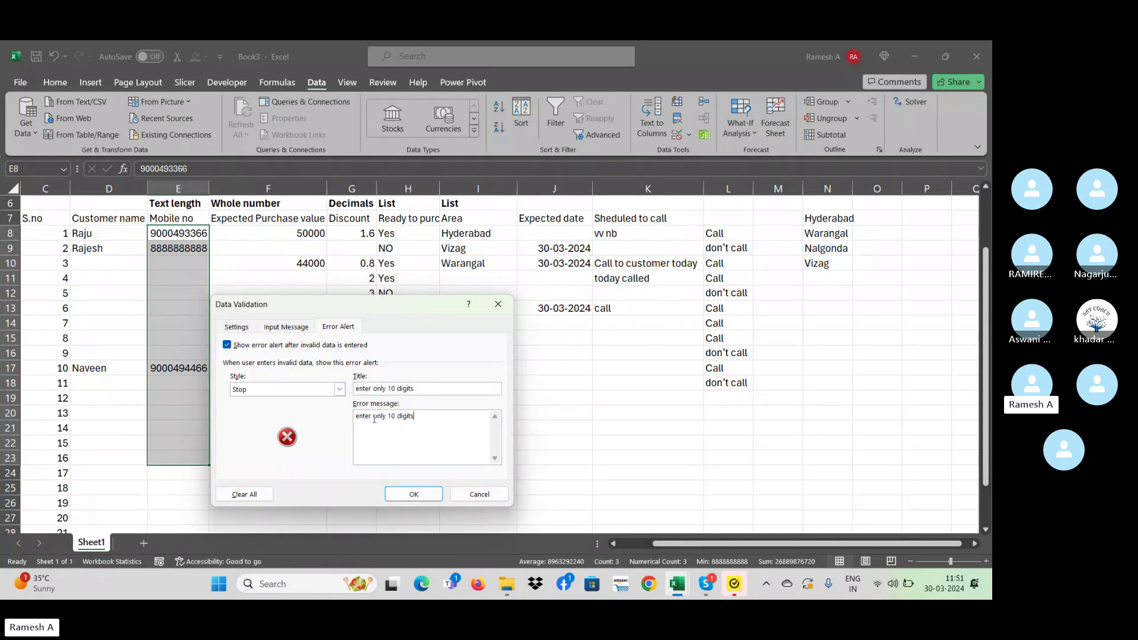
pyautogui.click(413, 492)
# - Enter 565 in E10 and dismiss the 'enter only 10 digits' alert that rejects it
pyautogui.click(243, 288)
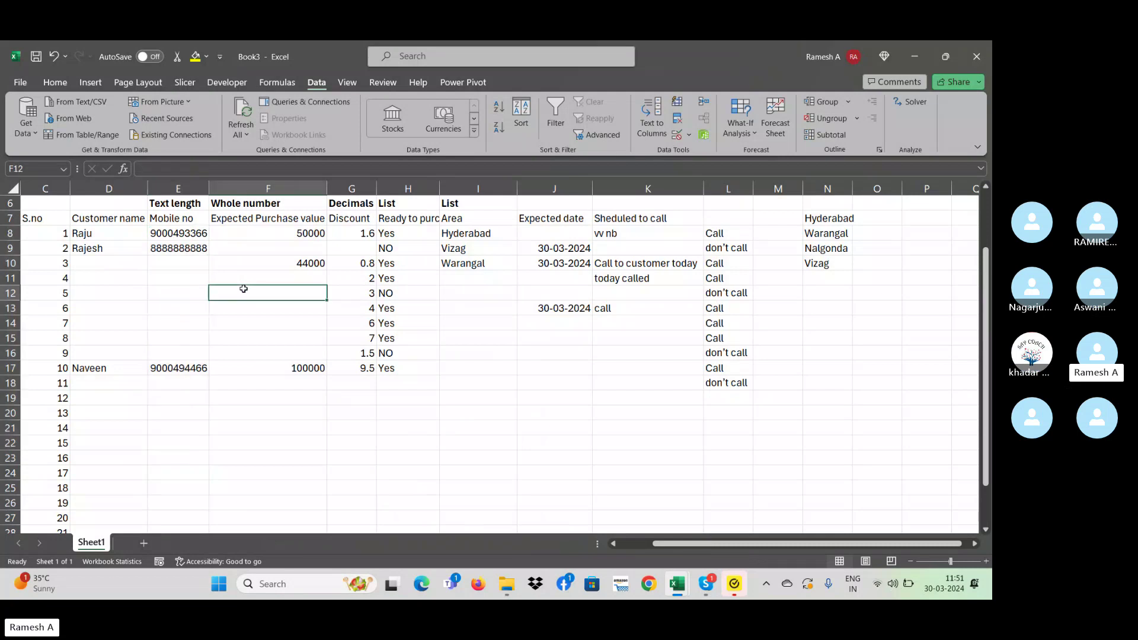
pyautogui.click(201, 263)
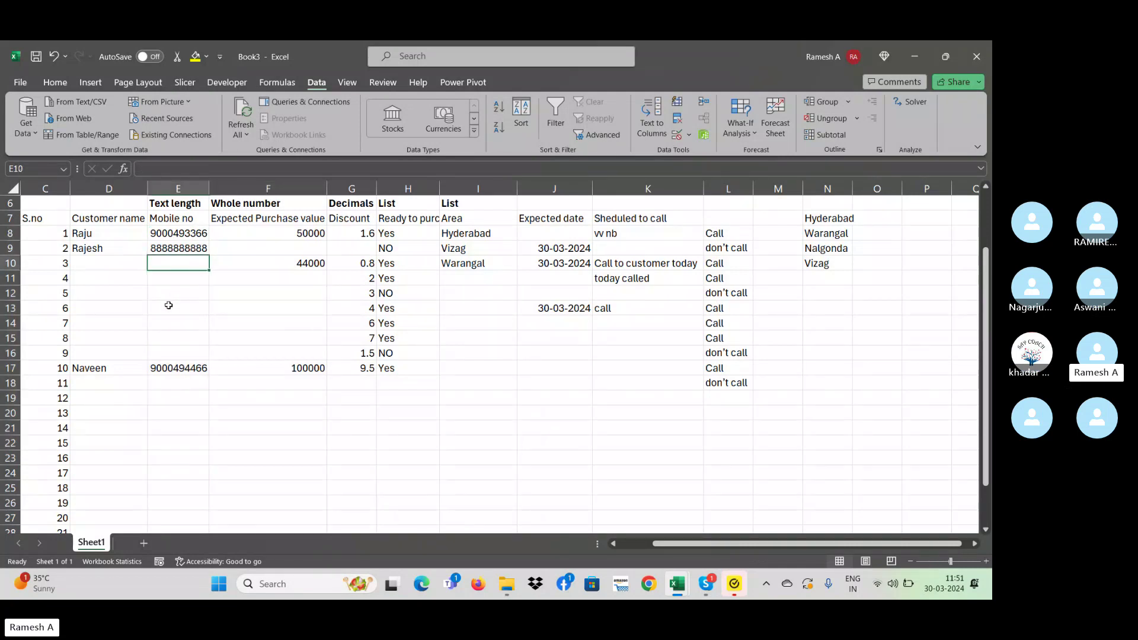
pyautogui.write('565')
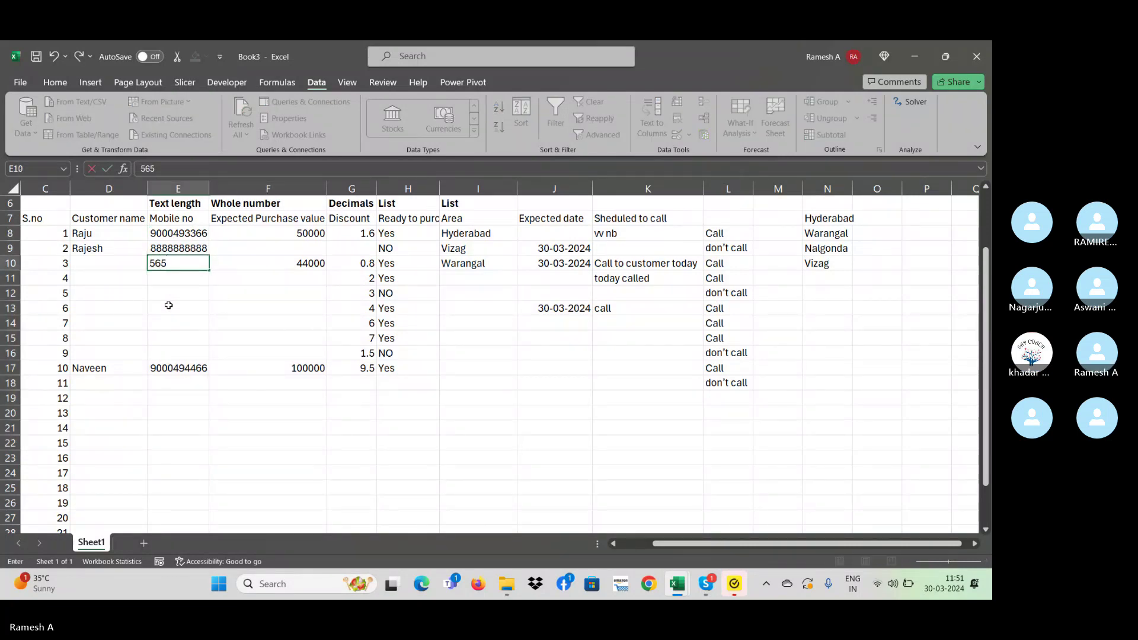
pyautogui.press('Return')
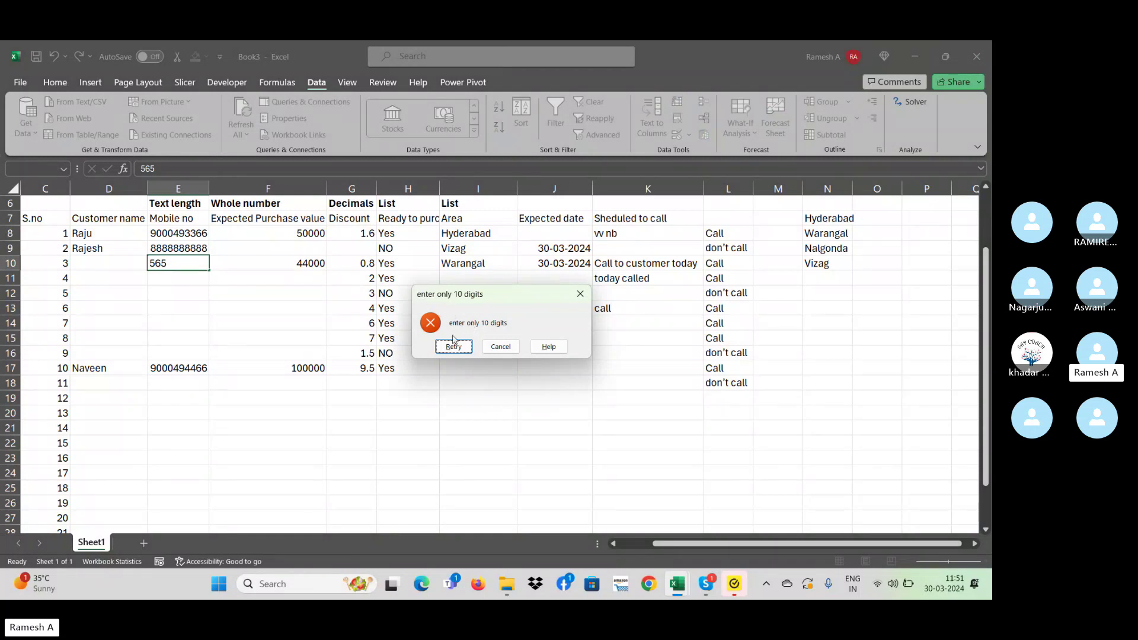
pyautogui.click(580, 294)
# - Select the Mobile no cells E8:E25
pyautogui.click(177, 304)
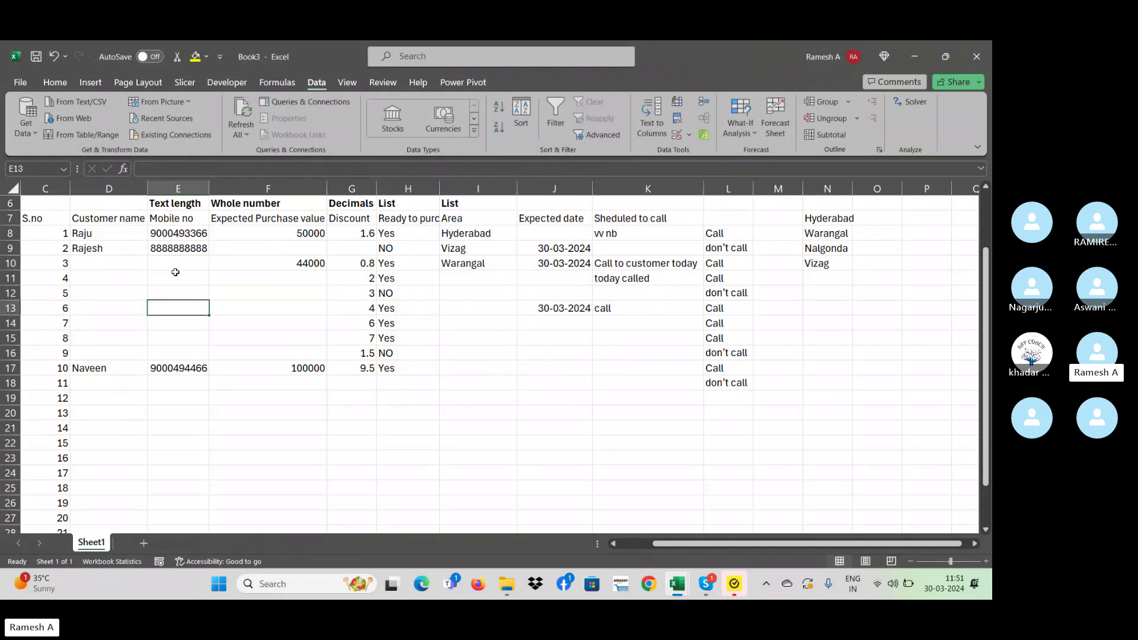
pyautogui.click(174, 275)
pyautogui.moveTo(168, 236); pyautogui.dragTo(193, 492)
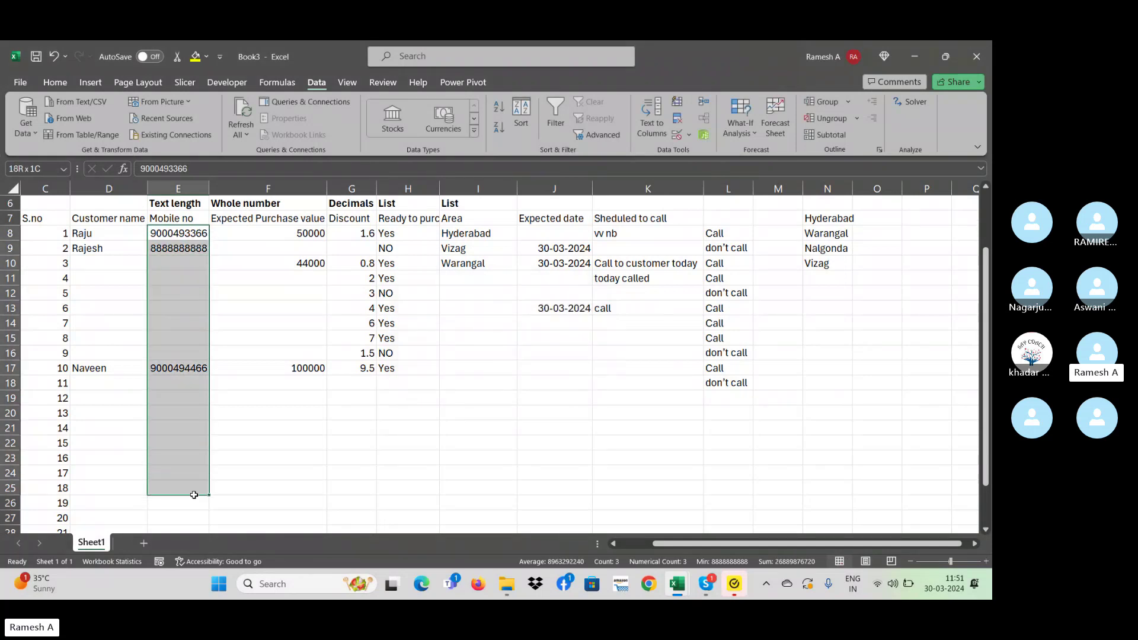
# - Erase the mixed rules on E8:E25, add an 'Enter only 10 digits' input message, then check E11
pyautogui.click(687, 134)
pyautogui.click(722, 152)
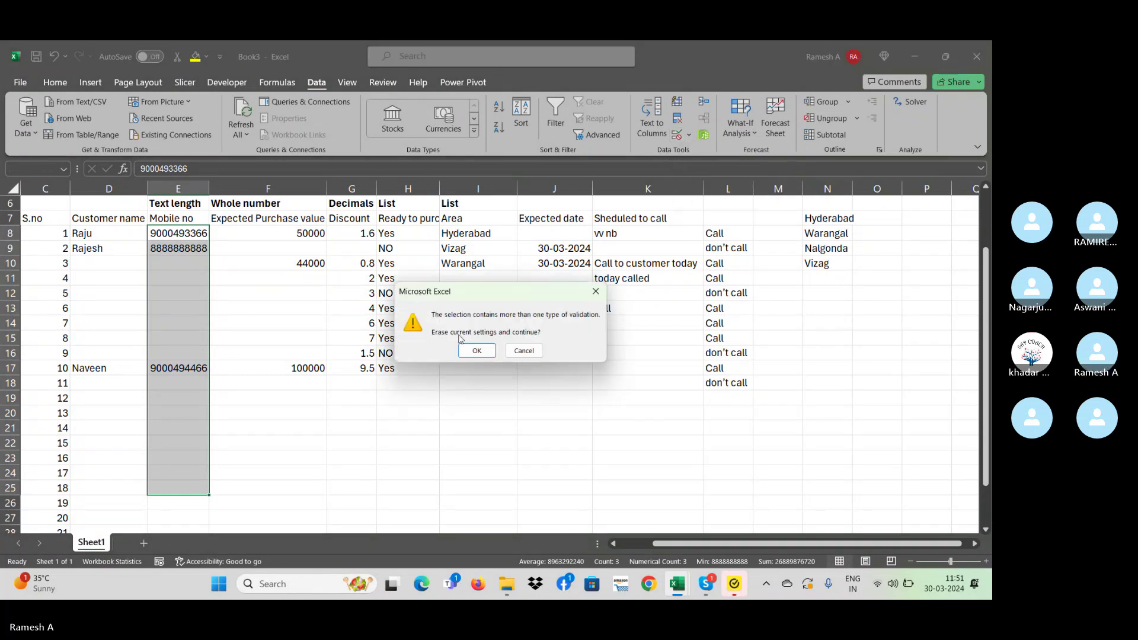
pyautogui.click(473, 350)
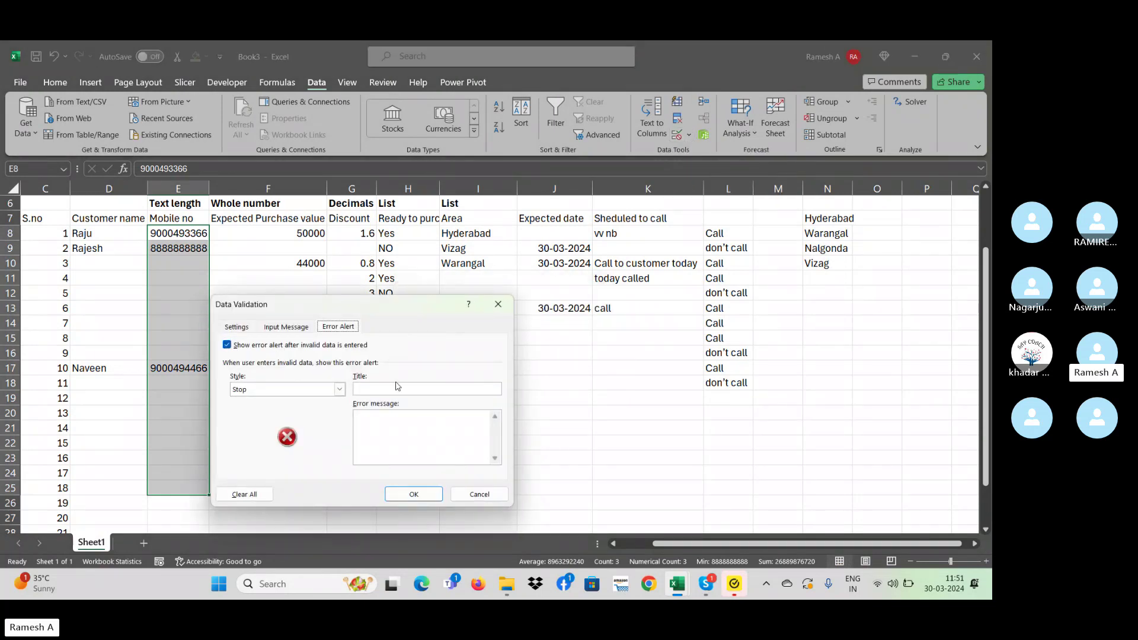
pyautogui.click(276, 329)
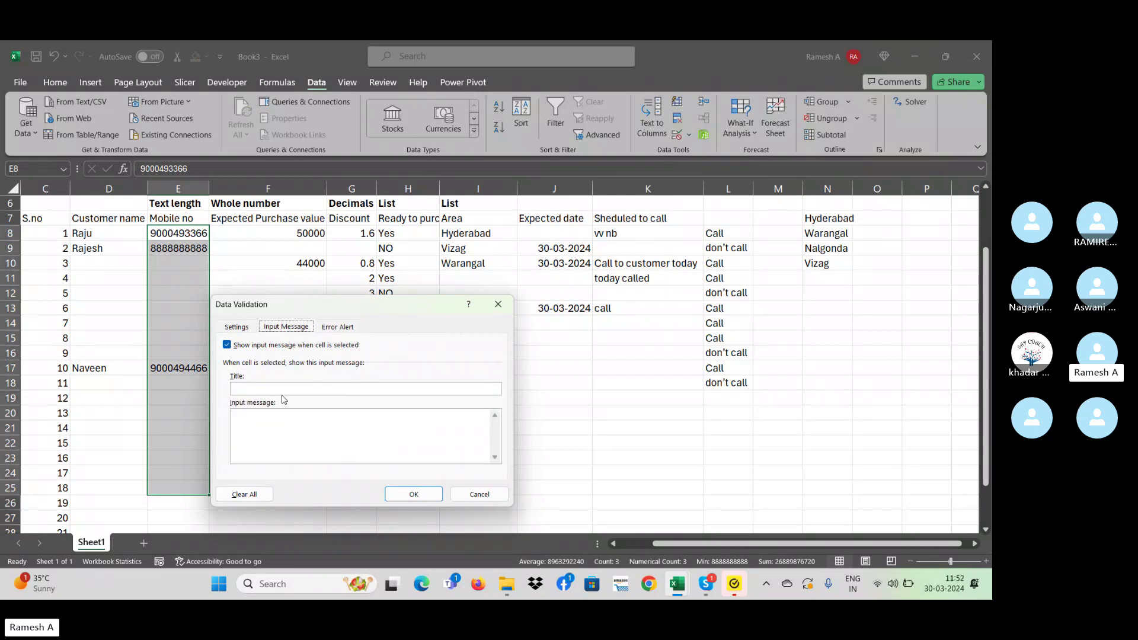
pyautogui.click(266, 389)
pyautogui.write('Enter only 10 digita')
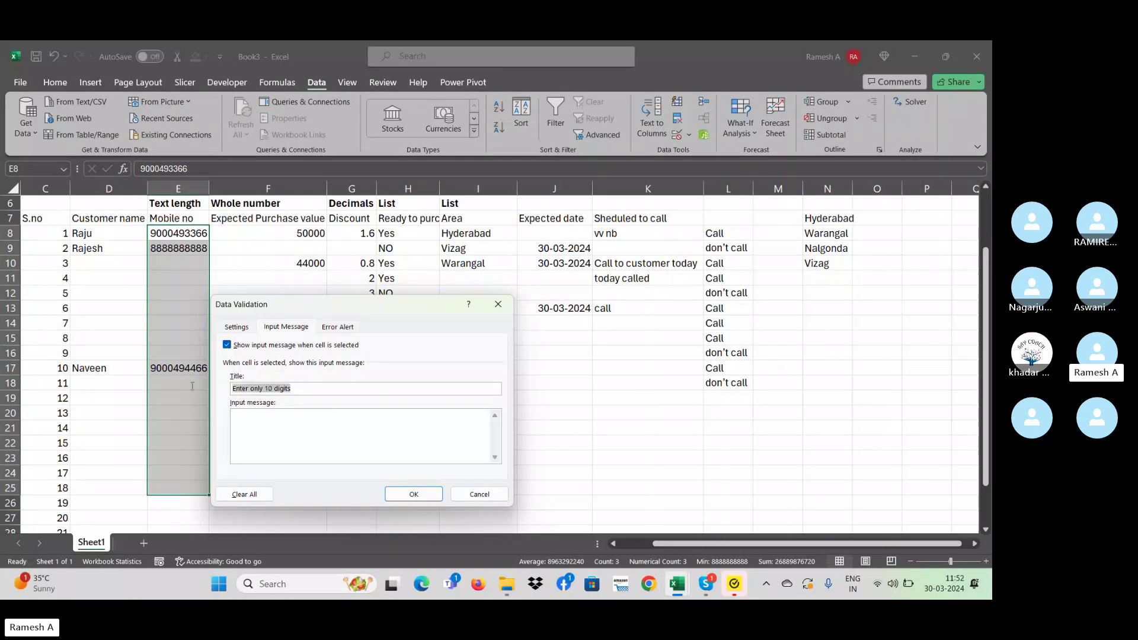
pyautogui.click(262, 419)
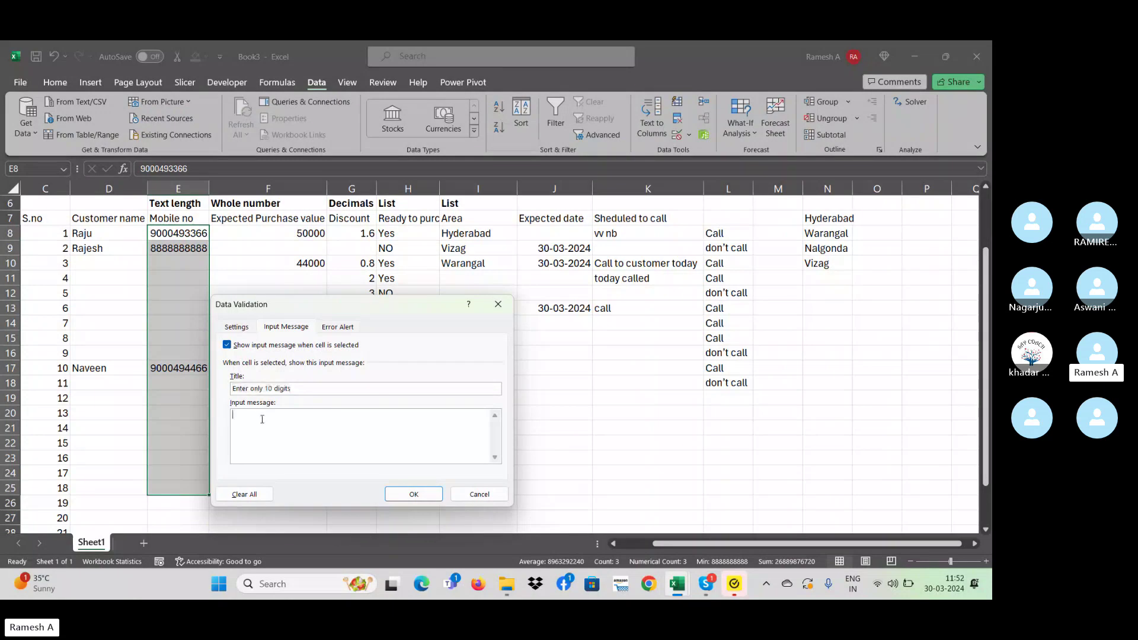
pyautogui.click(414, 494)
pyautogui.click(340, 407)
pyautogui.click(200, 284)
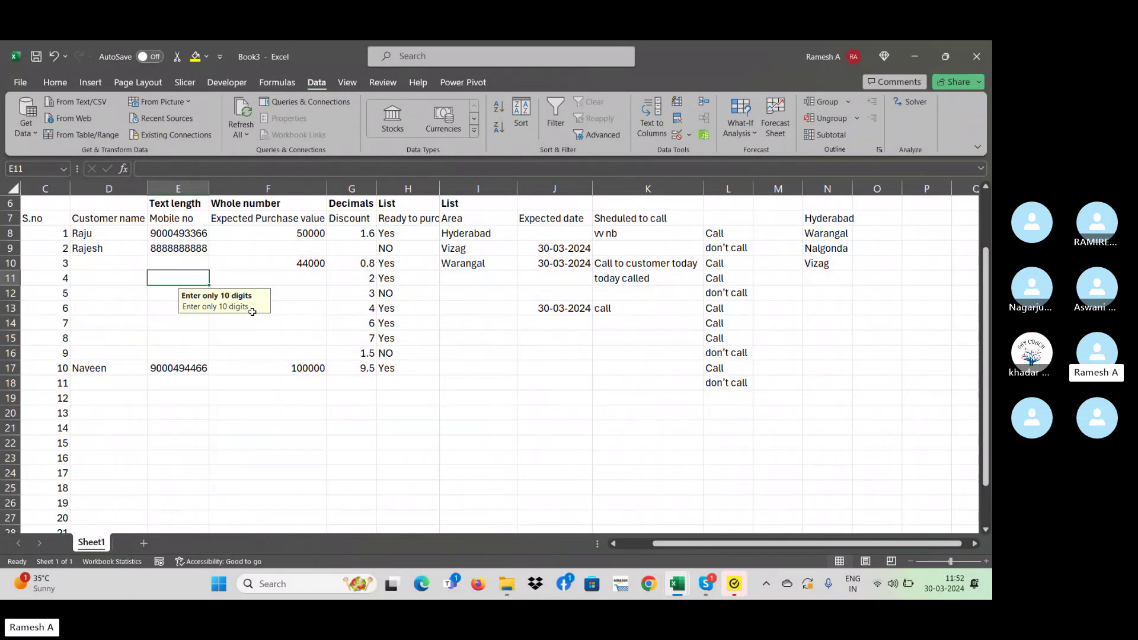
# - Select the Mobile no cells E8:E21 and bring up their Data Validation error alert settings
pyautogui.click(195, 336)
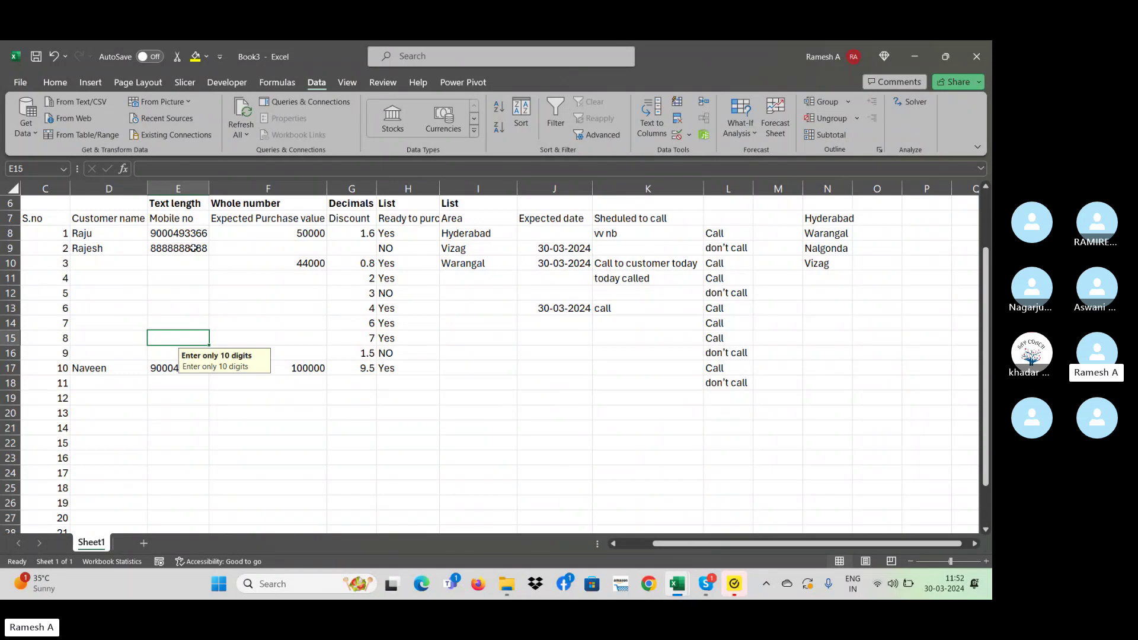
pyautogui.moveTo(190, 235); pyautogui.dragTo(184, 457)
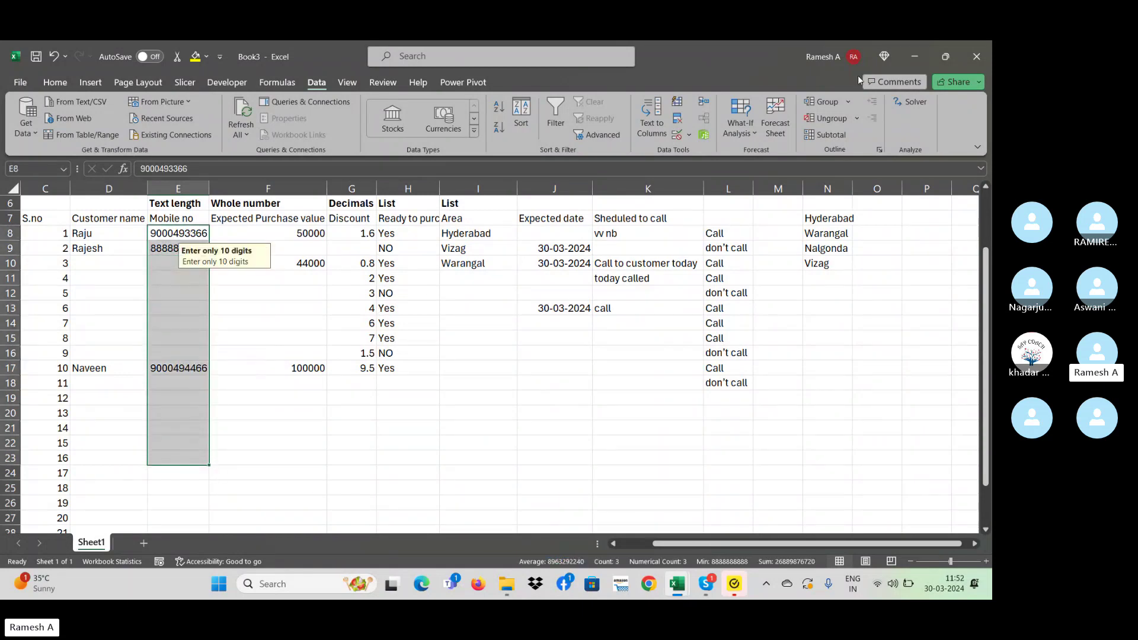
pyautogui.click(689, 135)
pyautogui.click(705, 150)
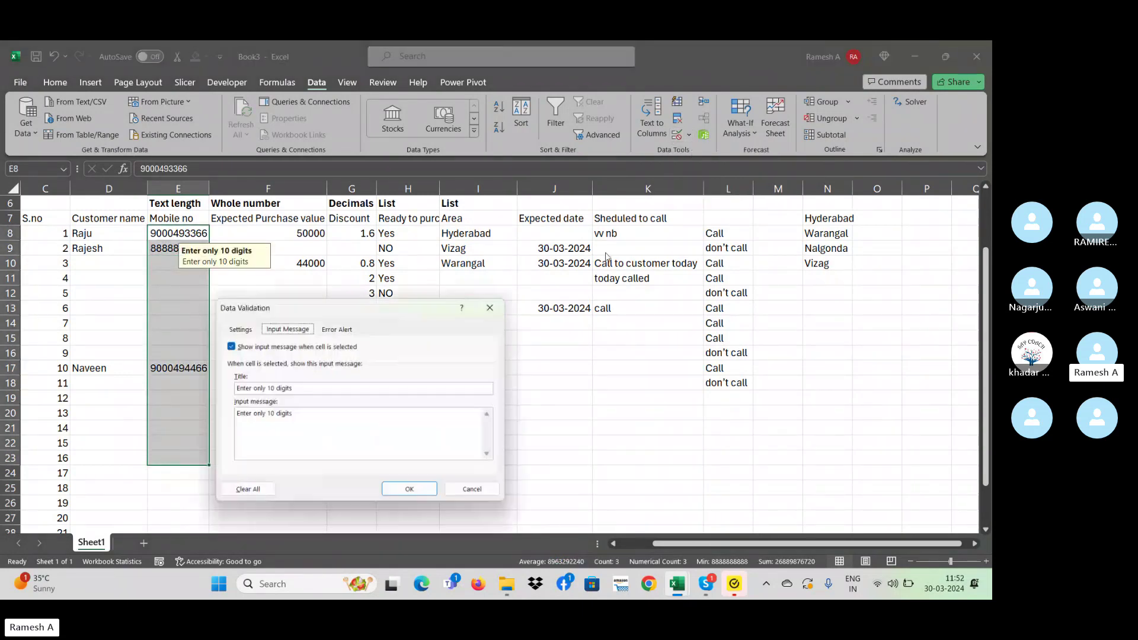
pyautogui.click(341, 329)
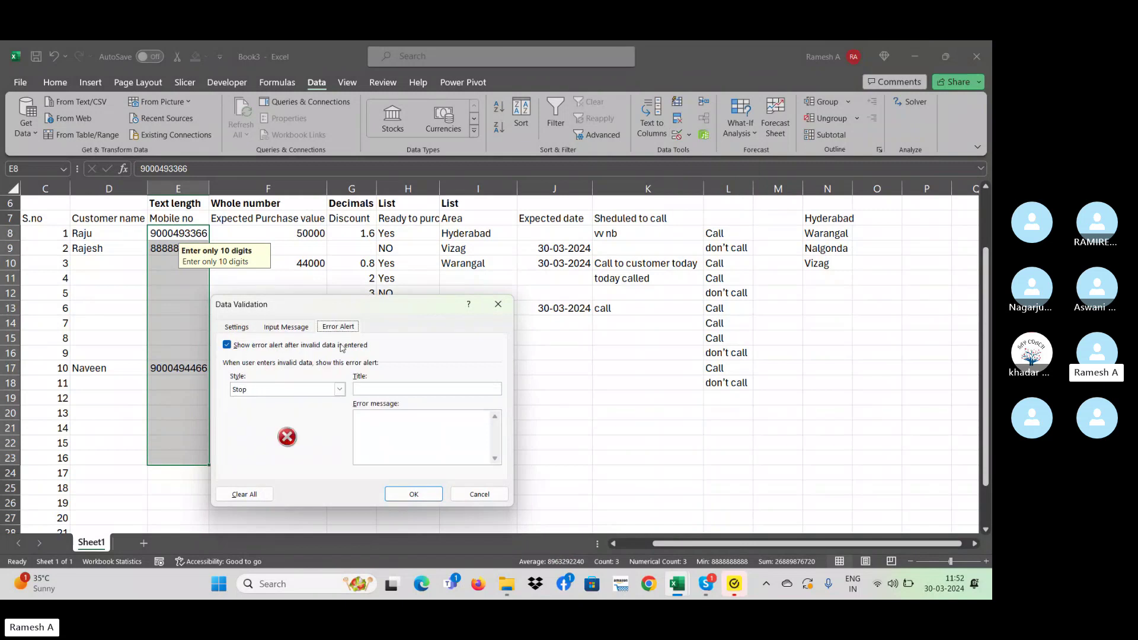
# - Title the Stop alert 'Enter only 10 digits' and begin the 'because it is a mobile number' message
pyautogui.click(380, 389)
pyautogui.write('Enter only 10 di')
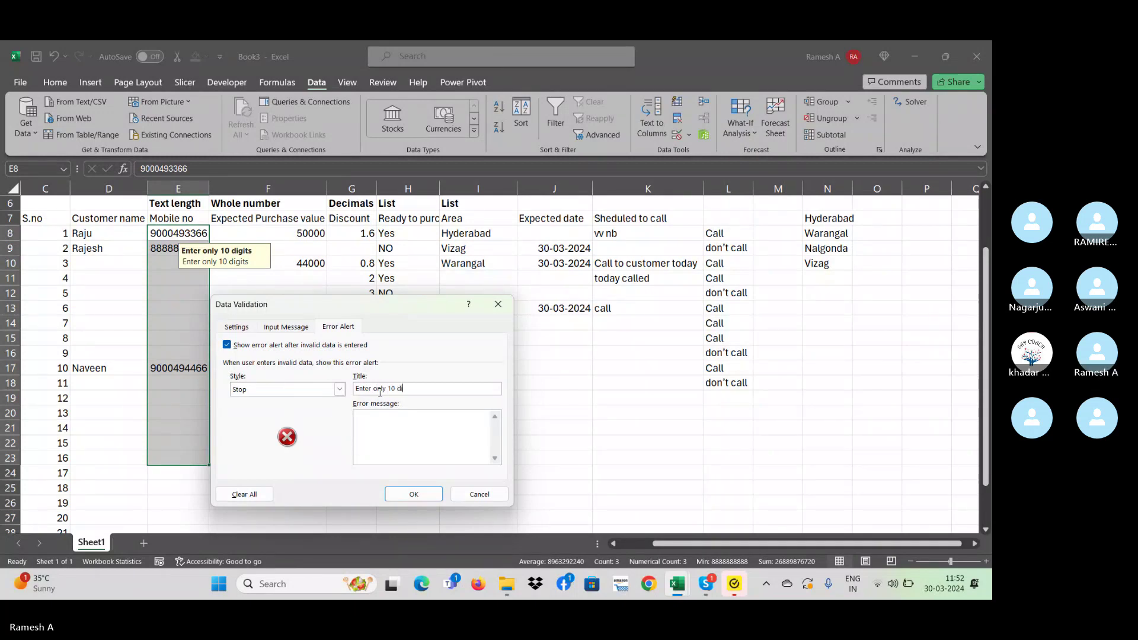
pyautogui.write('gitas')
pyautogui.press('BackSpace')
pyautogui.press('BackSpace')
pyautogui.write('s')
pyautogui.hotkey('shift', 'Left')
pyautogui.hotkey('shift', 'Left')
pyautogui.hotkey('shift', 'Left')
pyautogui.hotkey('shift', 'Left')
pyautogui.hotkey('shift', 'Left')
pyautogui.hotkey('shift', 'Left')
pyautogui.hotkey('shift', 'Left')
pyautogui.hotkey('shift', 'Left')
pyautogui.hotkey('shift', 'Left')
pyautogui.hotkey('shift', 'Left')
pyautogui.hotkey('shift', 'Left')
pyautogui.hotkey('shift', 'Left')
pyautogui.hotkey('shift', 'Left')
pyautogui.hotkey('shift', 'Left')
pyautogui.hotkey('shift', 'Left')
pyautogui.hotkey('shift', 'Left')
pyautogui.hotkey('shift', 'Left')
pyautogui.hotkey('shift', 'Left')
pyautogui.hotkey('shift', 'Left')
pyautogui.hotkey('shift', 'Left')
pyautogui.click(389, 441)
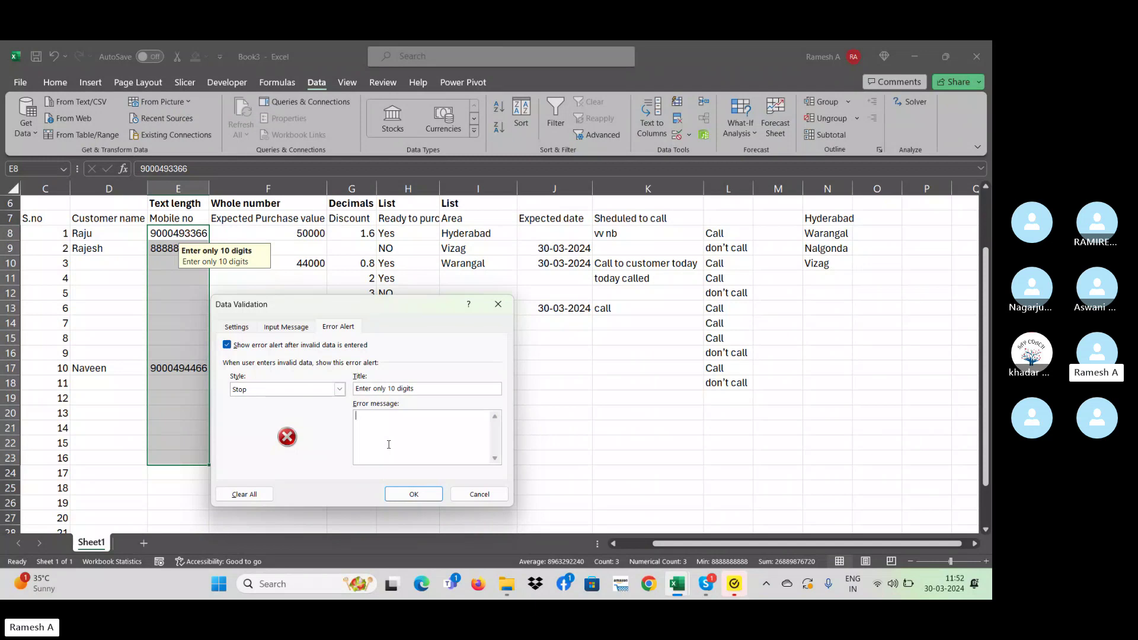
pyautogui.write('because it is a mobile number')
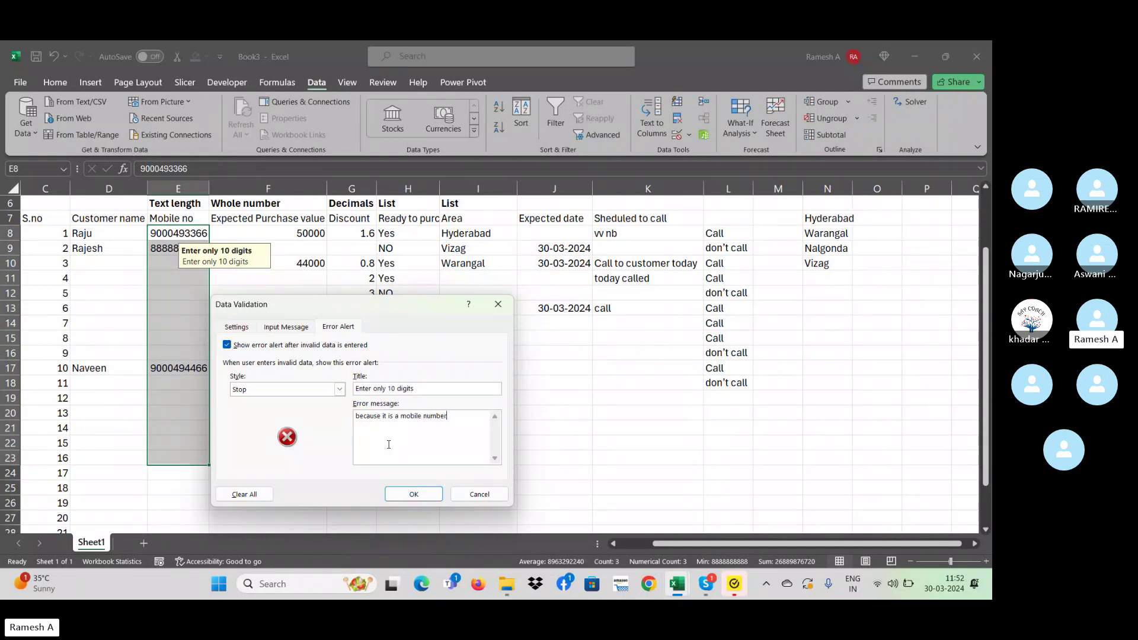
# - Apply the error alert settings and check E12's input message
pyautogui.click(413, 494)
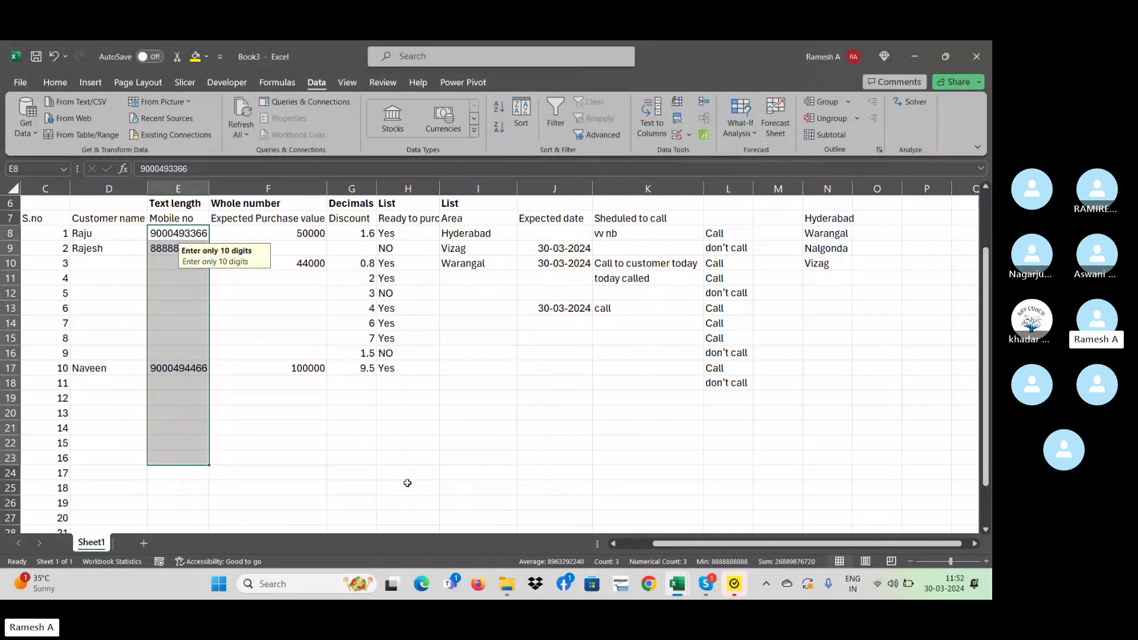
pyautogui.click(320, 408)
pyautogui.click(225, 299)
pyautogui.click(204, 288)
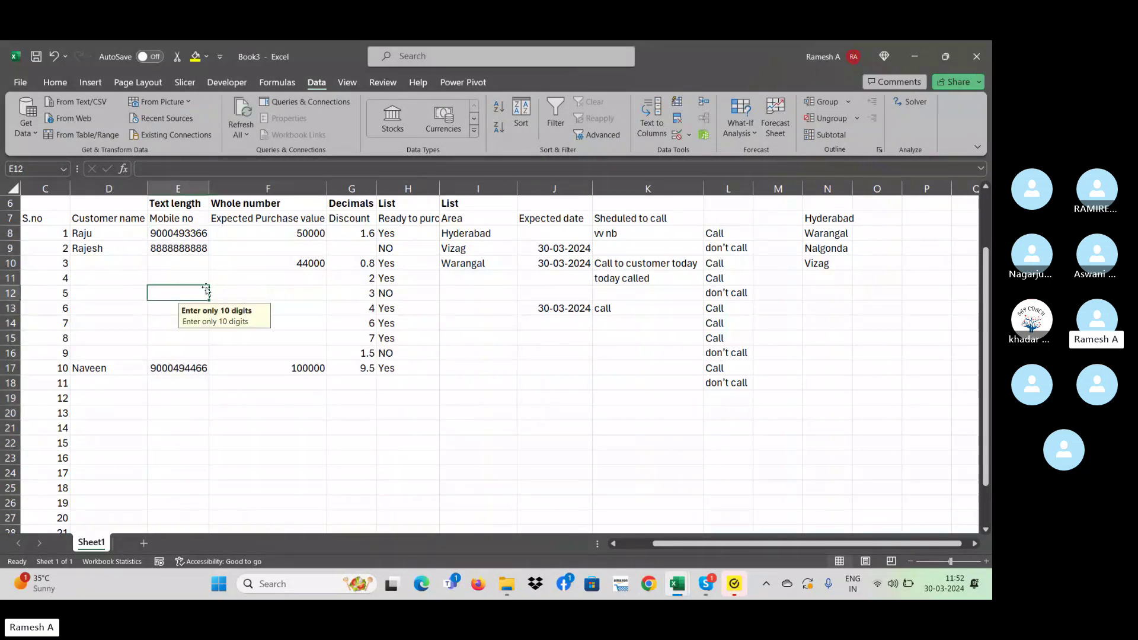
# - Enter 567575 in E10, overwrite it with 755775, then select E8:E27
pyautogui.click(165, 267)
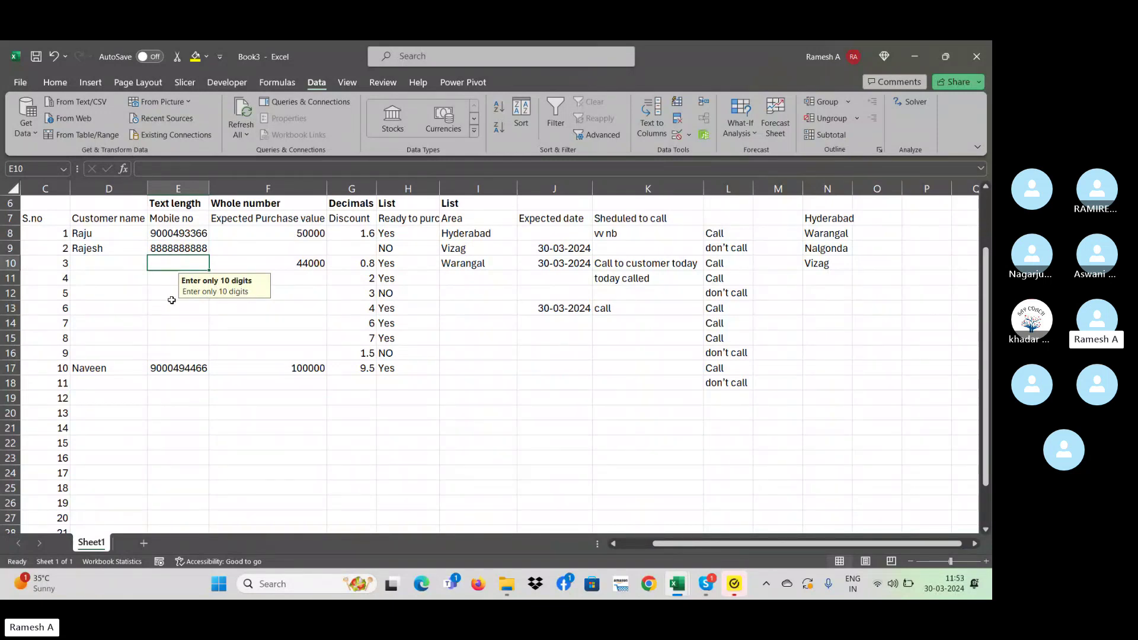
pyautogui.write('567575')
pyautogui.press('Return')
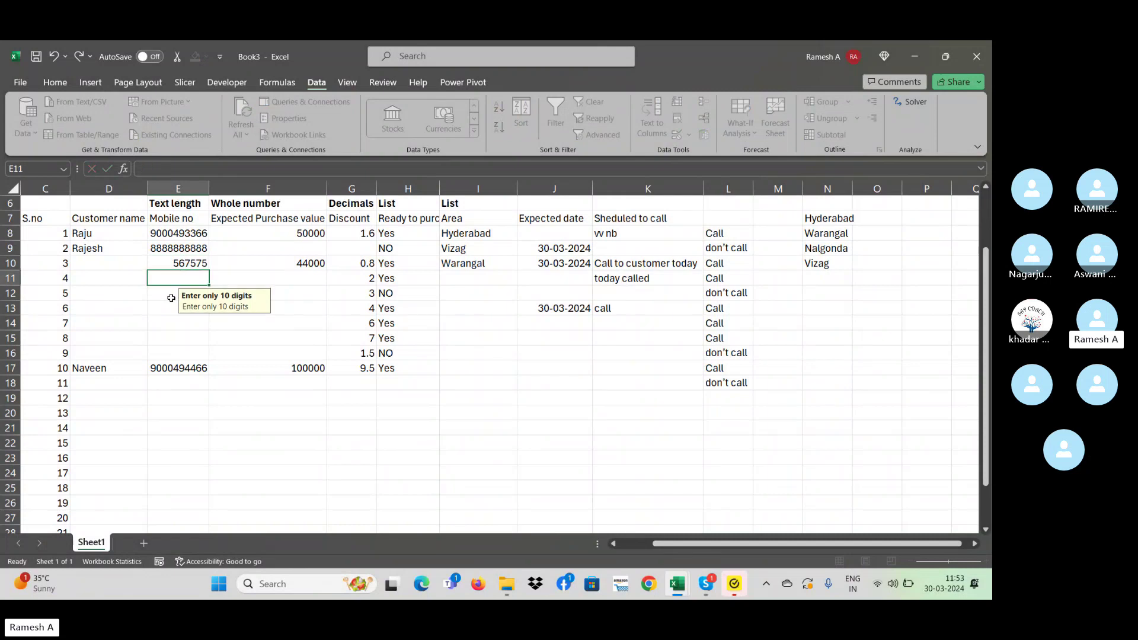
pyautogui.press('Up')
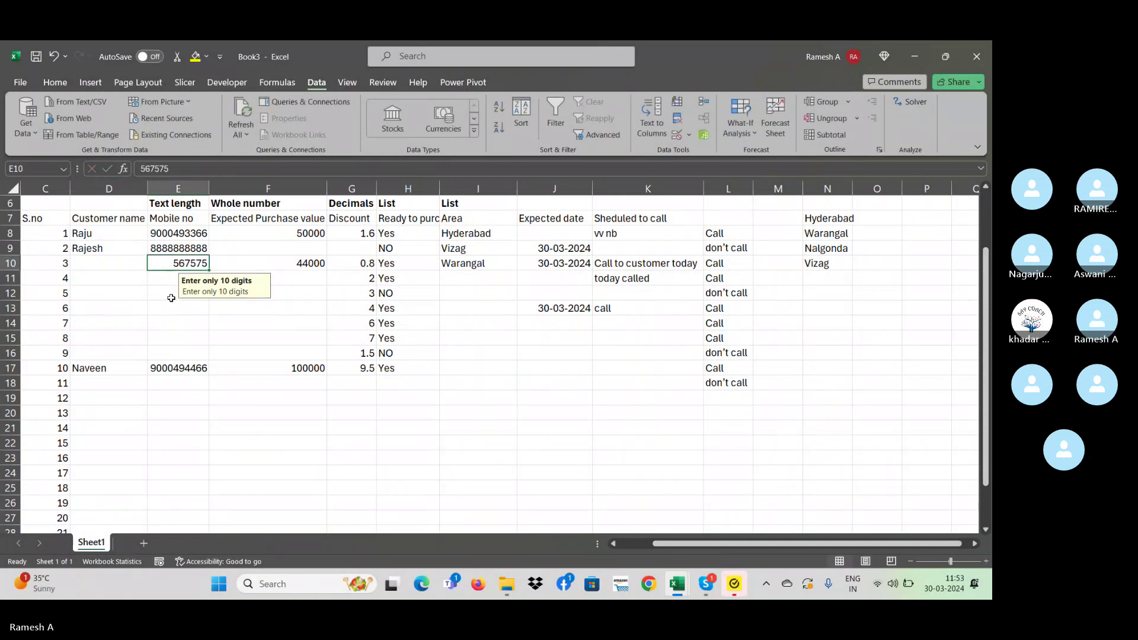
pyautogui.write('755775')
pyautogui.press('Return')
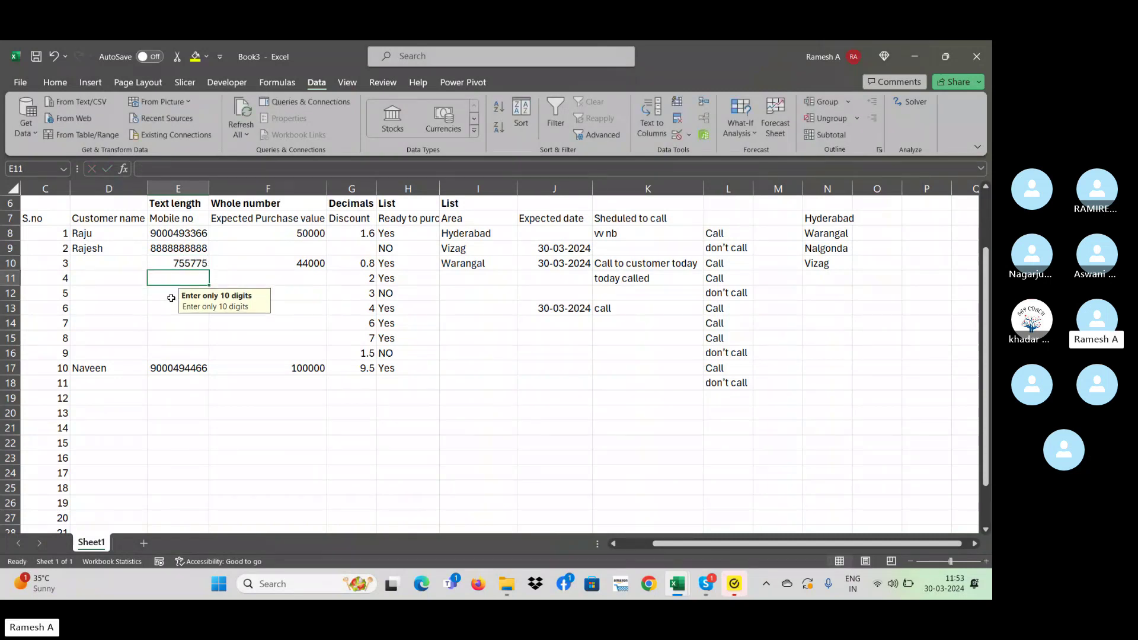
pyautogui.press('Up')
pyautogui.press('Up')
pyautogui.press('Up')
pyautogui.hotkey('shift', 'Down')
pyautogui.hotkey('shift', 'Down')
pyautogui.hotkey('shift', 'Down')
pyautogui.hotkey('shift', 'Down')
pyautogui.hotkey('shift', 'Down')
pyautogui.hotkey('shift', 'Down')
pyautogui.hotkey('shift', 'Down')
pyautogui.hotkey('shift', 'Down')
pyautogui.hotkey('shift', 'Down')
pyautogui.hotkey('shift', 'Down')
pyautogui.hotkey('shift', 'Down')
pyautogui.hotkey('shift', 'Down')
pyautogui.hotkey('shift', 'Down')
pyautogui.hotkey('shift', 'Down')
pyautogui.hotkey('shift', 'Down')
pyautogui.hotkey('shift', 'Down')
pyautogui.hotkey('shift', 'Down')
pyautogui.hotkey('shift', 'Down')
pyautogui.hotkey('shift', 'Down')
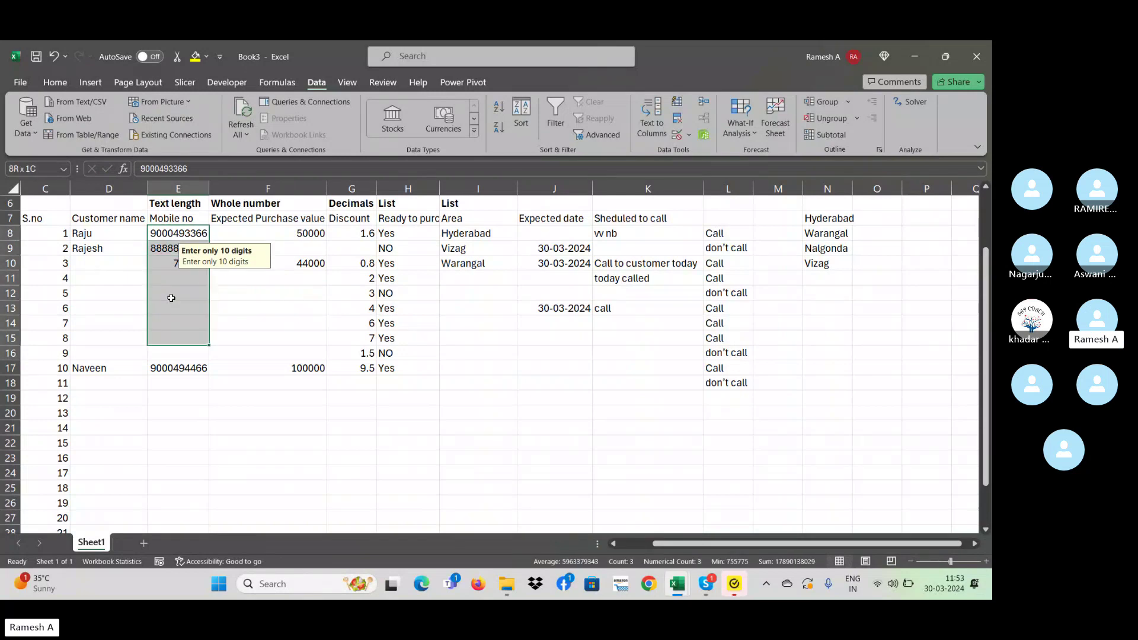
# - Erase the old rules on E8:E27 and allow only Text length equal to 10
pyautogui.click(689, 135)
pyautogui.click(722, 153)
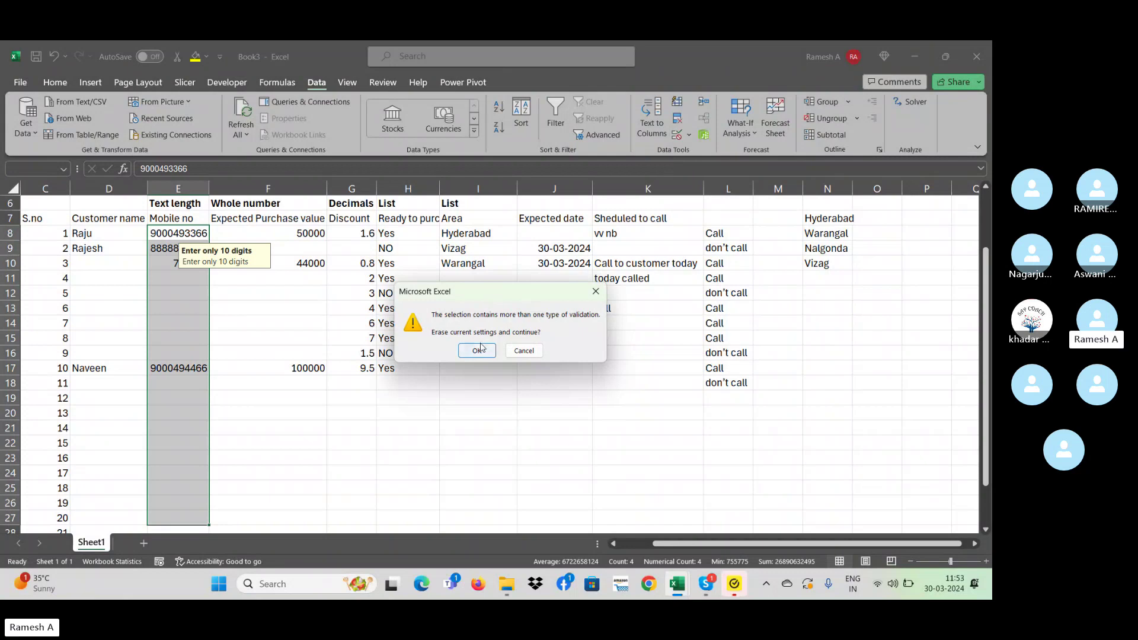
pyautogui.click(478, 349)
pyautogui.click(250, 327)
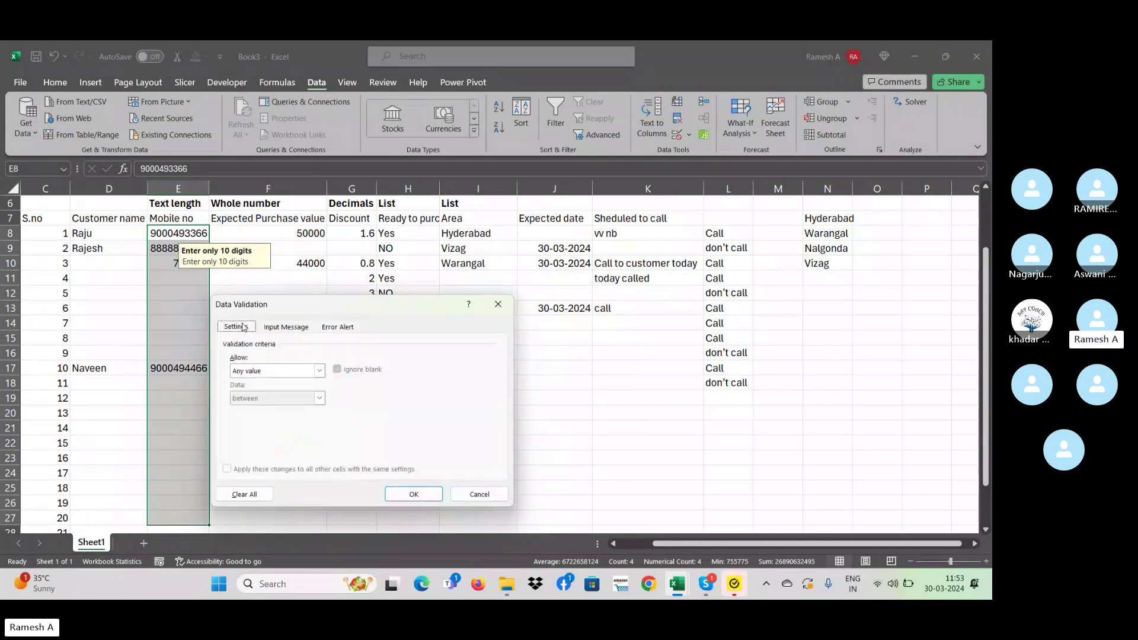
pyautogui.click(294, 371)
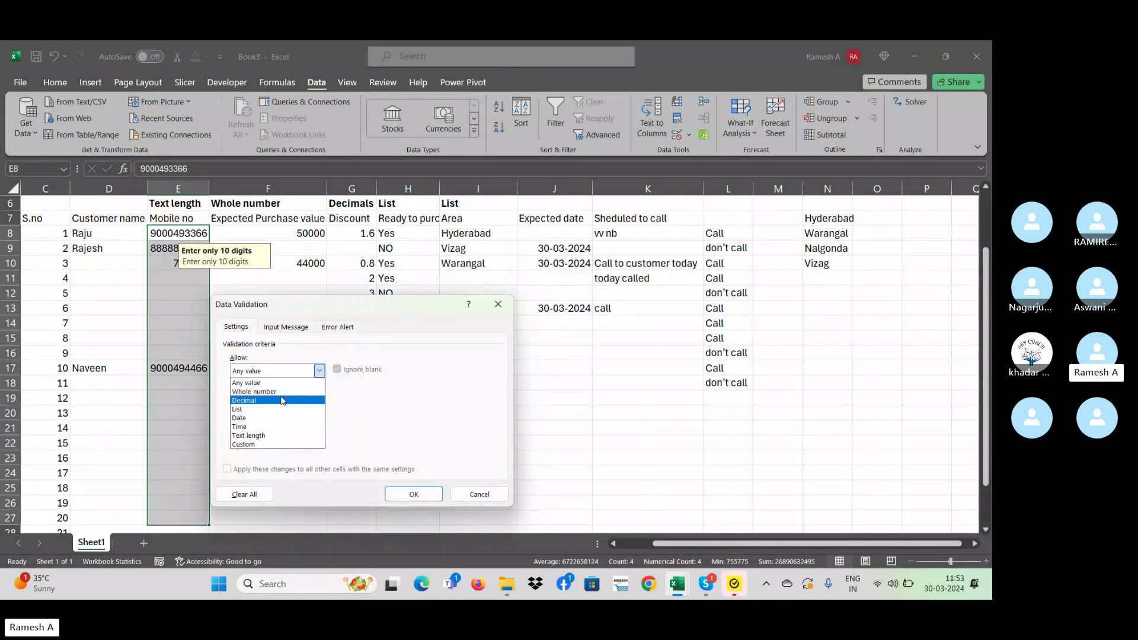
pyautogui.click(279, 392)
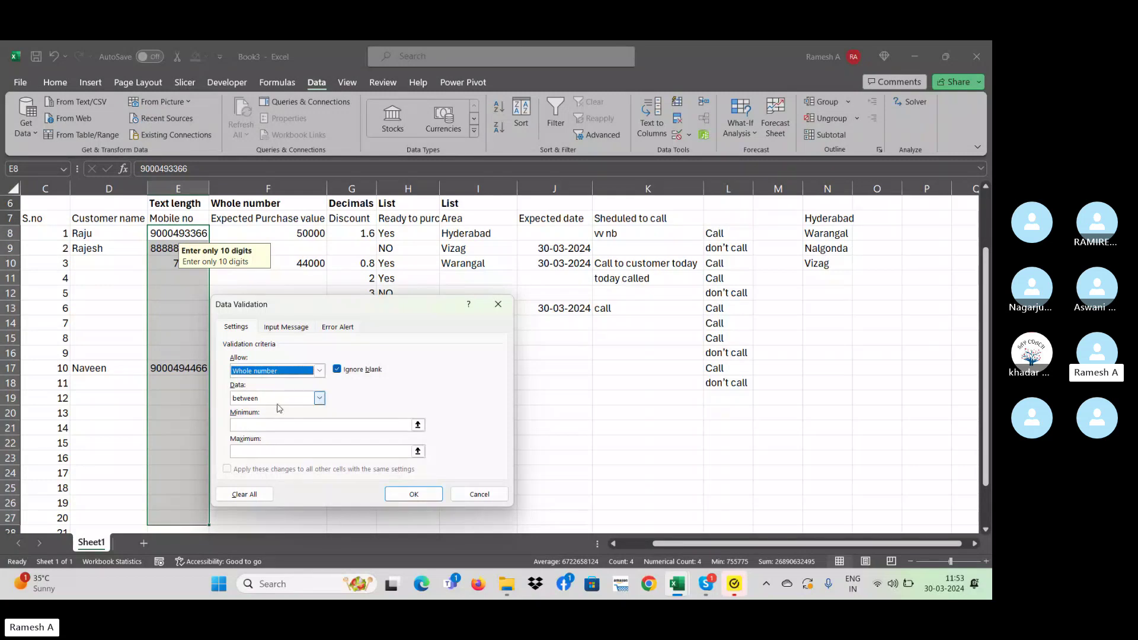
pyautogui.click(279, 371)
pyautogui.click(273, 437)
pyautogui.click(319, 398)
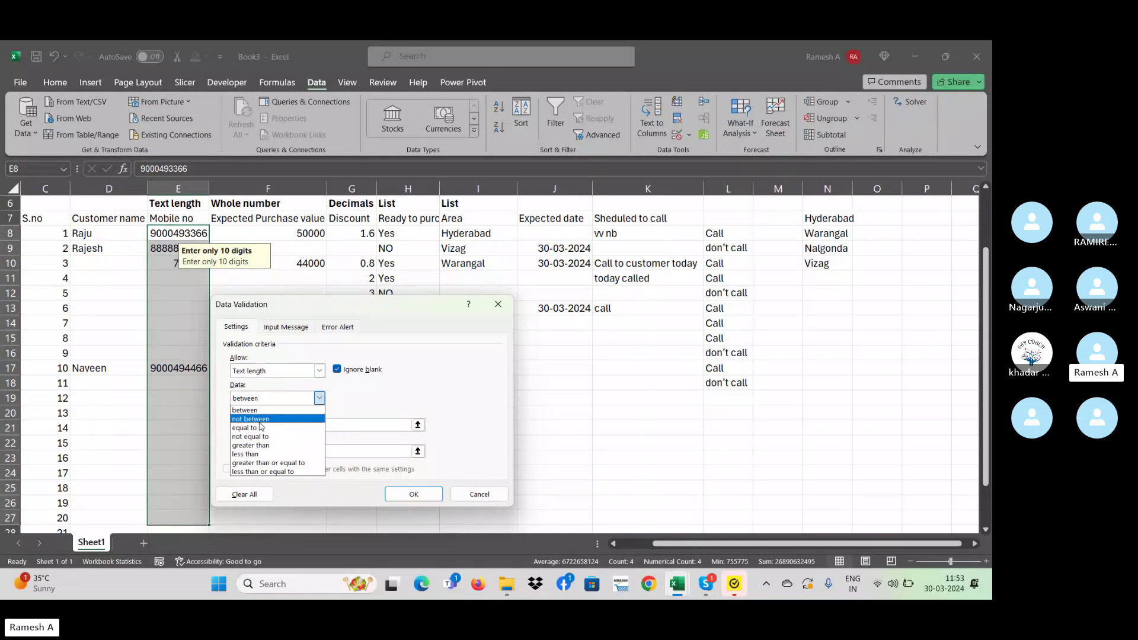
pyautogui.click(260, 428)
pyautogui.click(264, 425)
pyautogui.write('10')
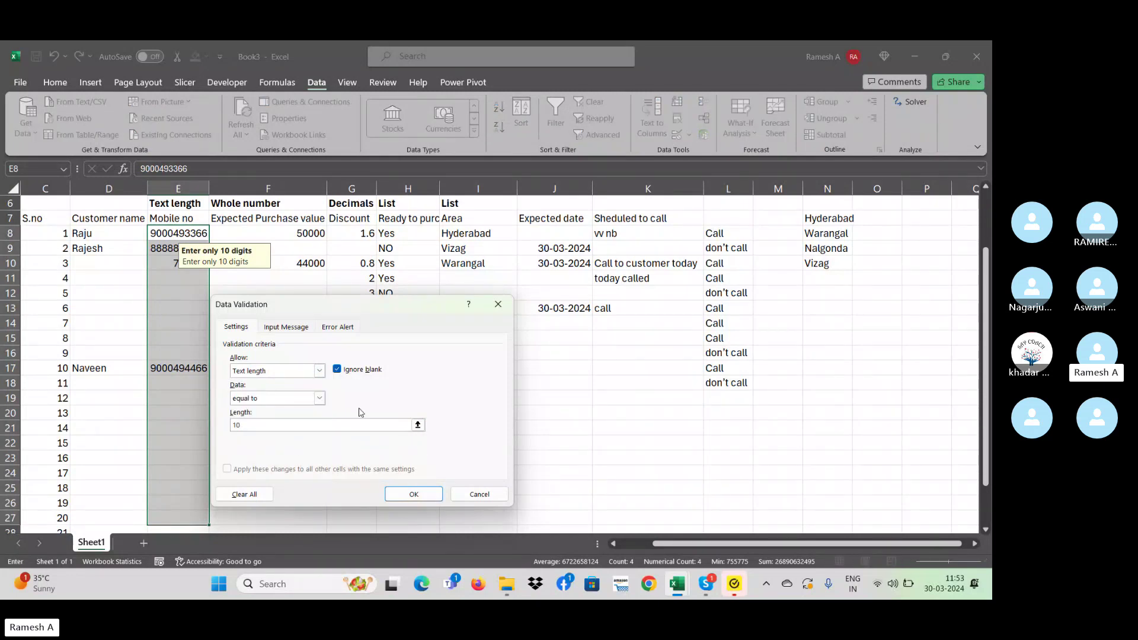
pyautogui.click(413, 495)
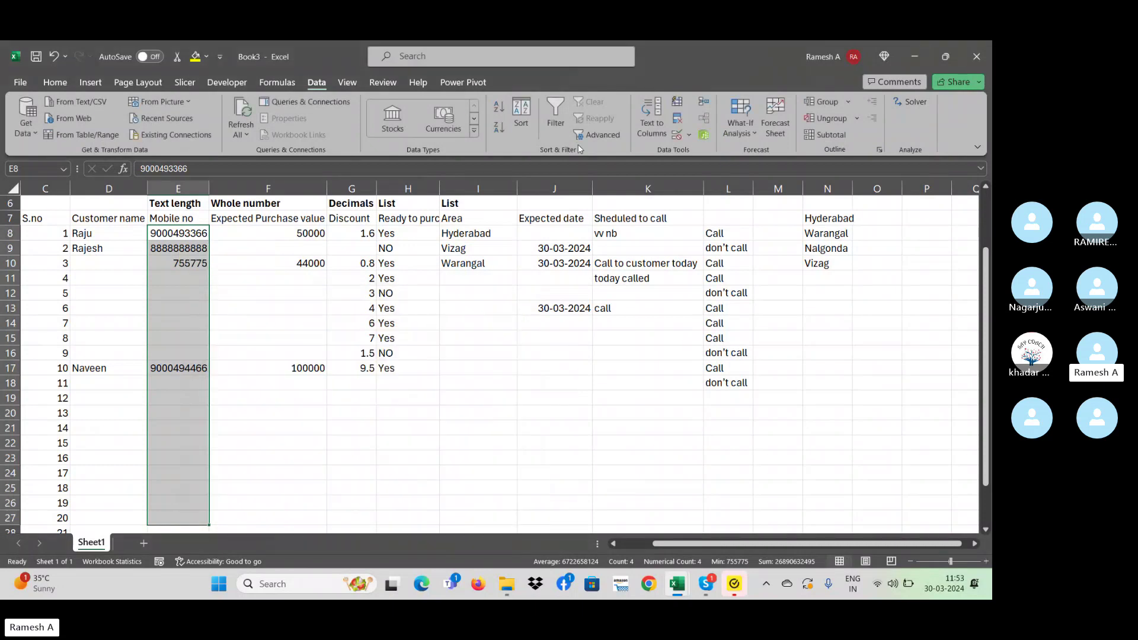
# - Set the Mobile no input message title to 'Enter only 10 digits'
pyautogui.click(691, 134)
pyautogui.click(714, 151)
pyautogui.click(289, 328)
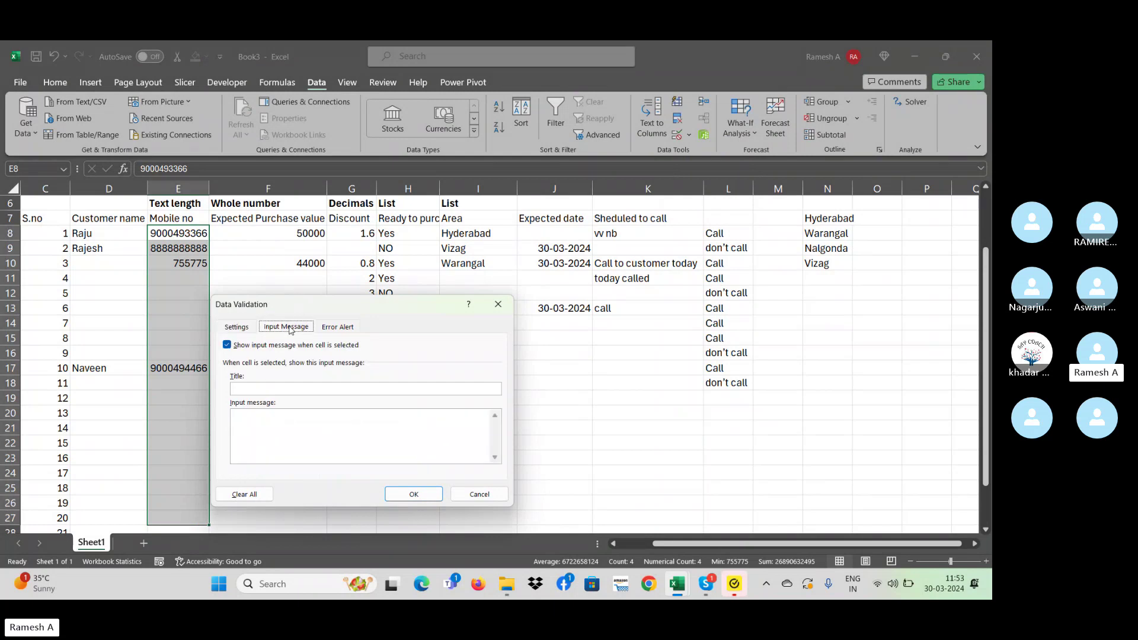
pyautogui.click(300, 388)
pyautogui.write('Enter only 10 di')
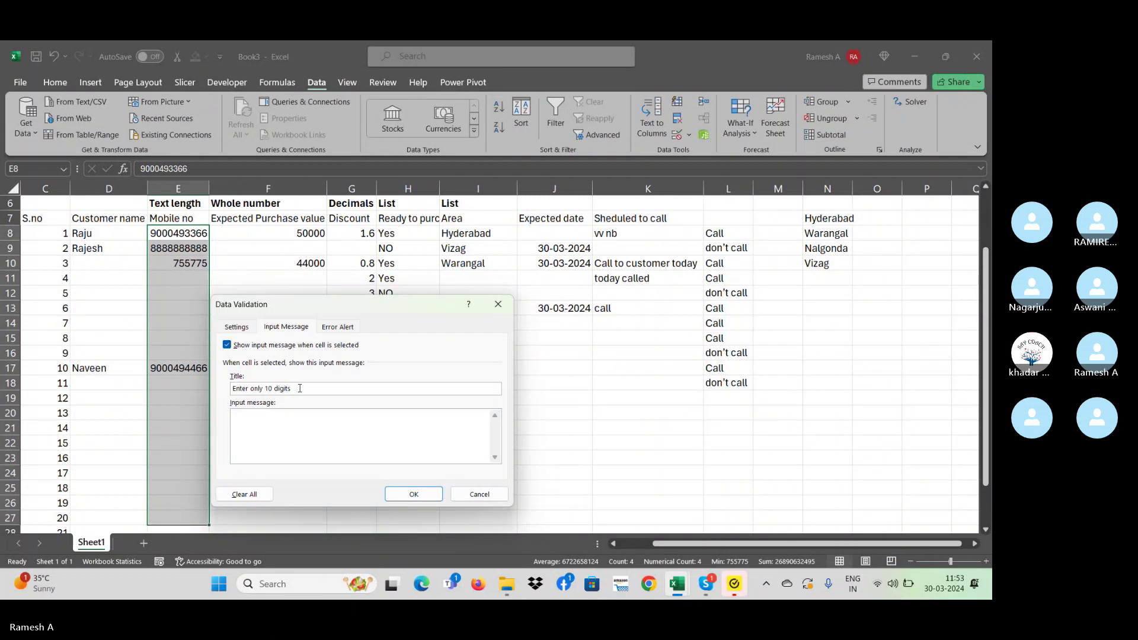
pyautogui.write('gits')
pyautogui.hotkey('shift', 'Left')
pyautogui.hotkey('shift', 'Left')
pyautogui.hotkey('shift', 'Left')
pyautogui.hotkey('shift', 'Left')
pyautogui.hotkey('shift', 'Left')
pyautogui.hotkey('shift', 'Left')
pyautogui.hotkey('shift', 'Left')
pyautogui.hotkey('shift', 'Left')
pyautogui.hotkey('shift', 'Left')
pyautogui.hotkey('shift', 'Left')
pyautogui.hotkey('shift', 'Left')
pyautogui.hotkey('shift', 'Left')
pyautogui.hotkey('shift', 'Left')
pyautogui.hotkey('shift', 'Left')
pyautogui.hotkey('shift', 'Left')
pyautogui.hotkey('shift', 'Left')
pyautogui.hotkey('shift', 'Left')
pyautogui.hotkey('shift', 'Left')
pyautogui.hotkey('ctrl', 'c')
# - Paste the same title into the Stop error alert, add the mobile-number message, and apply
pyautogui.click(351, 326)
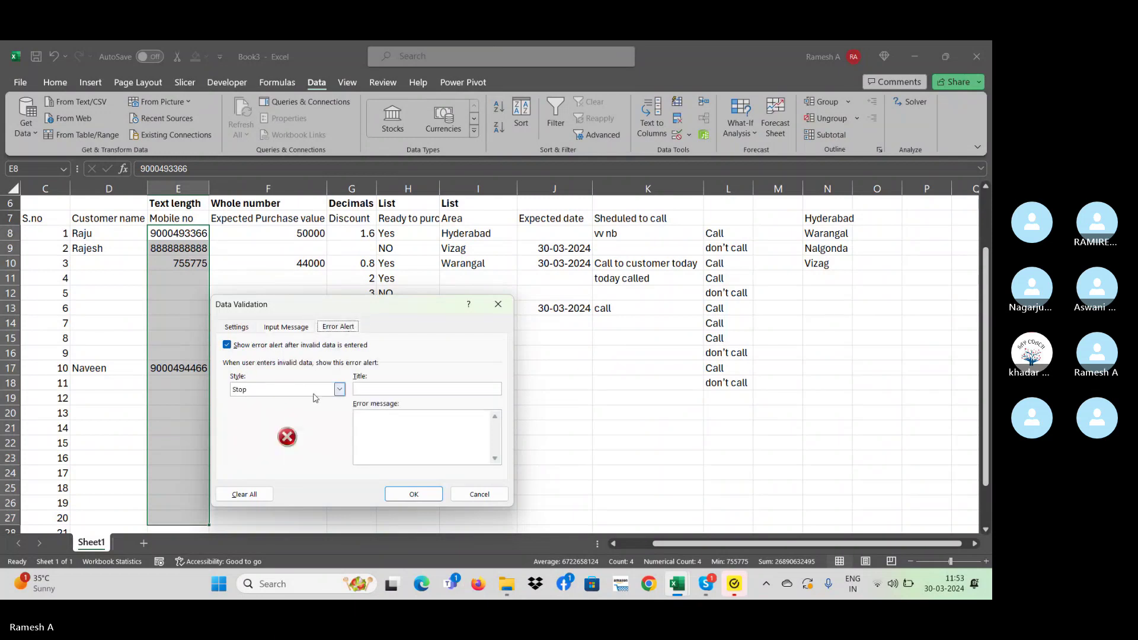
pyautogui.click(398, 389)
pyautogui.hotkey('ctrl', 'v')
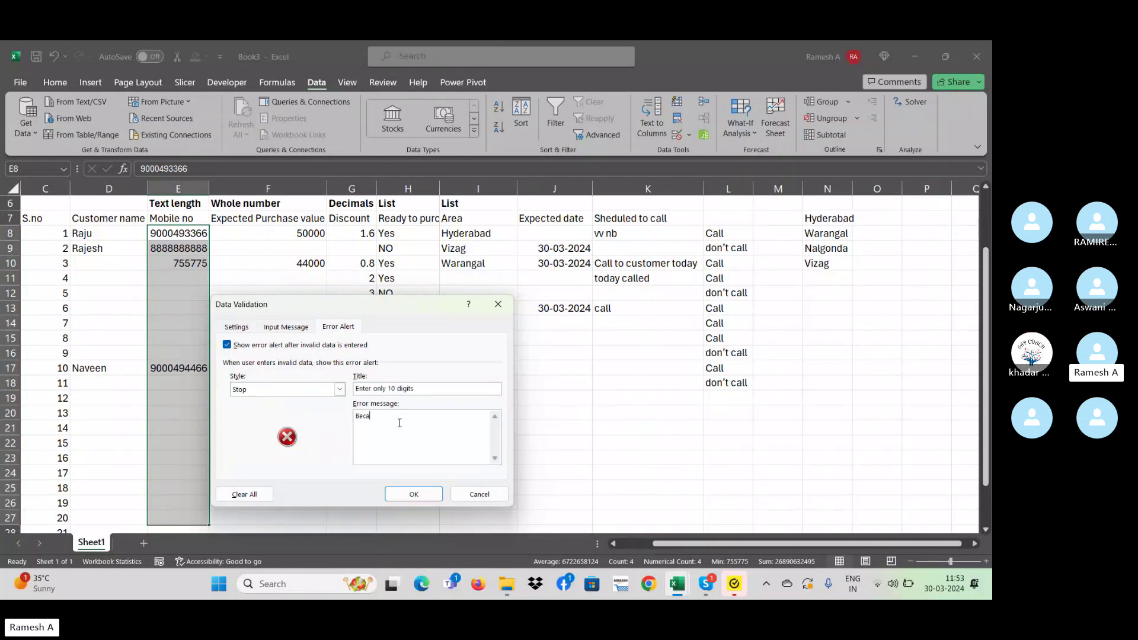
pyautogui.write('use its a mobile number')
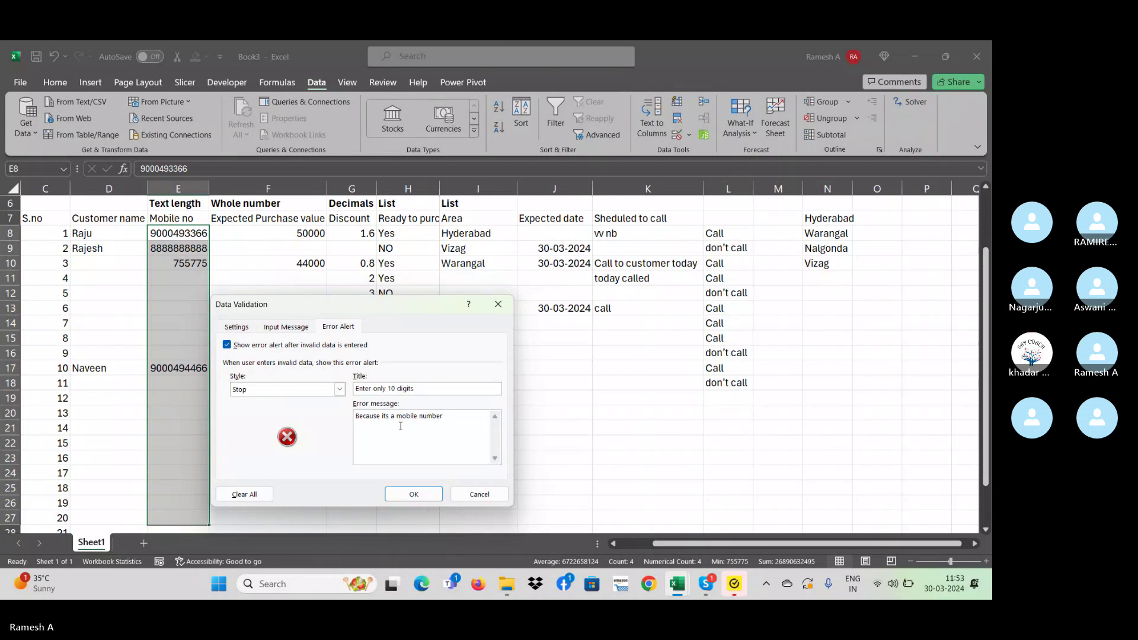
pyautogui.click(286, 326)
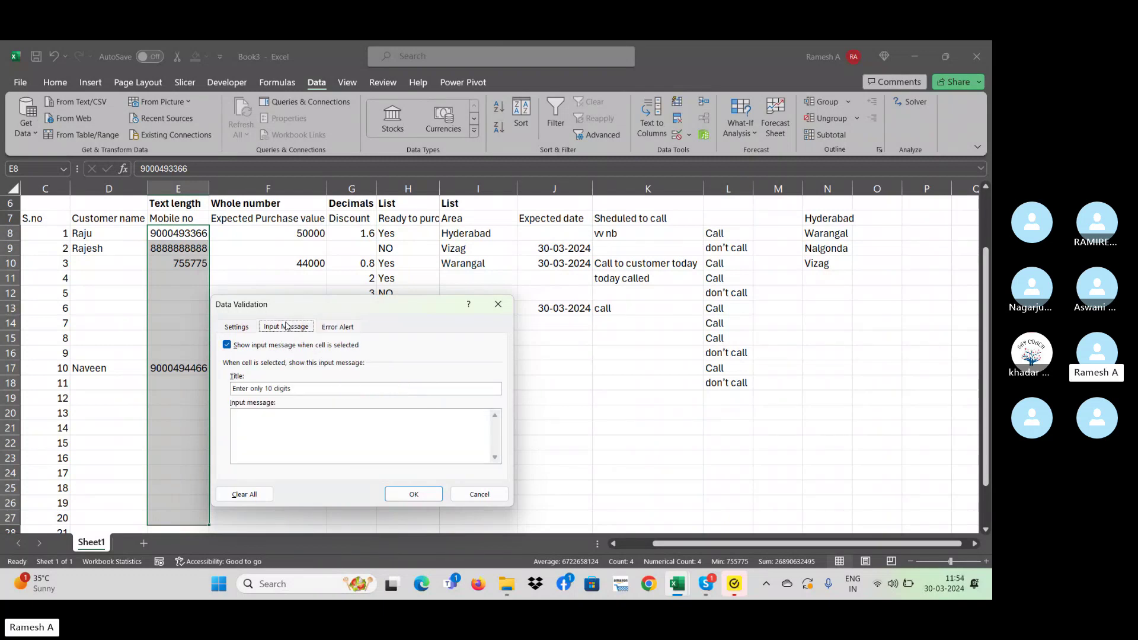
pyautogui.click(254, 328)
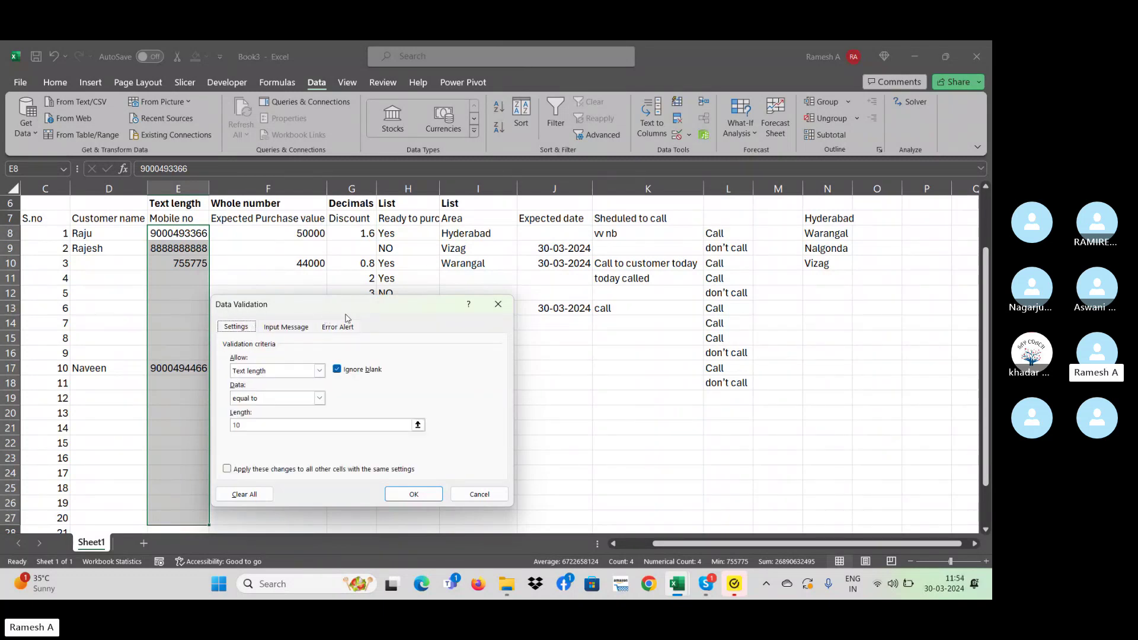
pyautogui.click(413, 493)
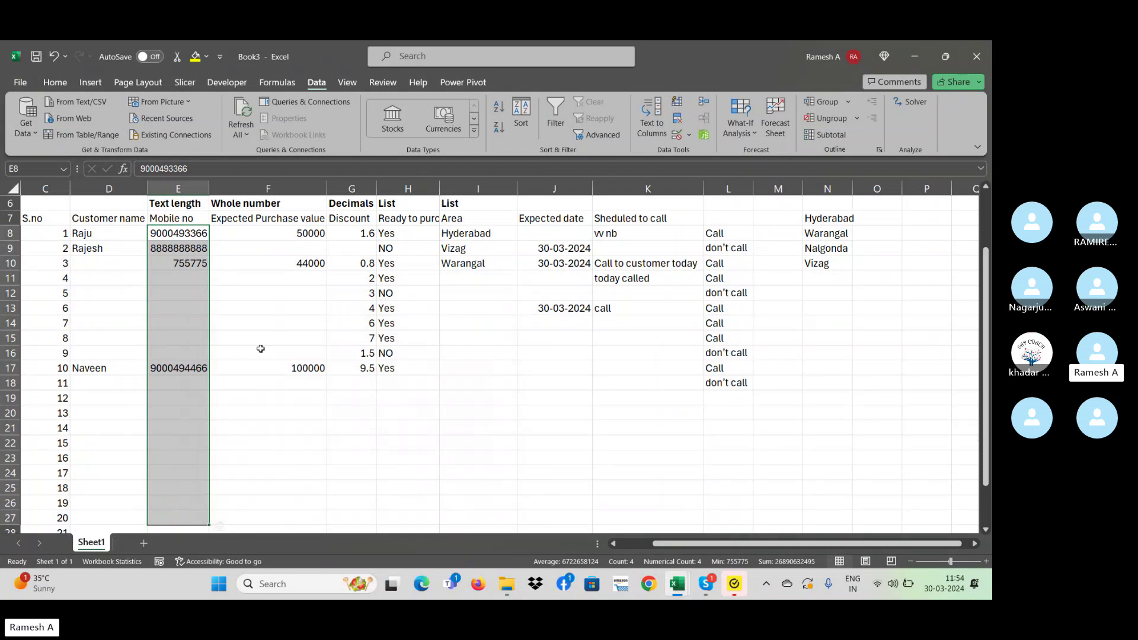
pyautogui.click(218, 282)
pyautogui.click(202, 283)
# - Select the Mobile no cells from E8 down to row 31, dismissing the mixed-validation warning
pyautogui.click(199, 318)
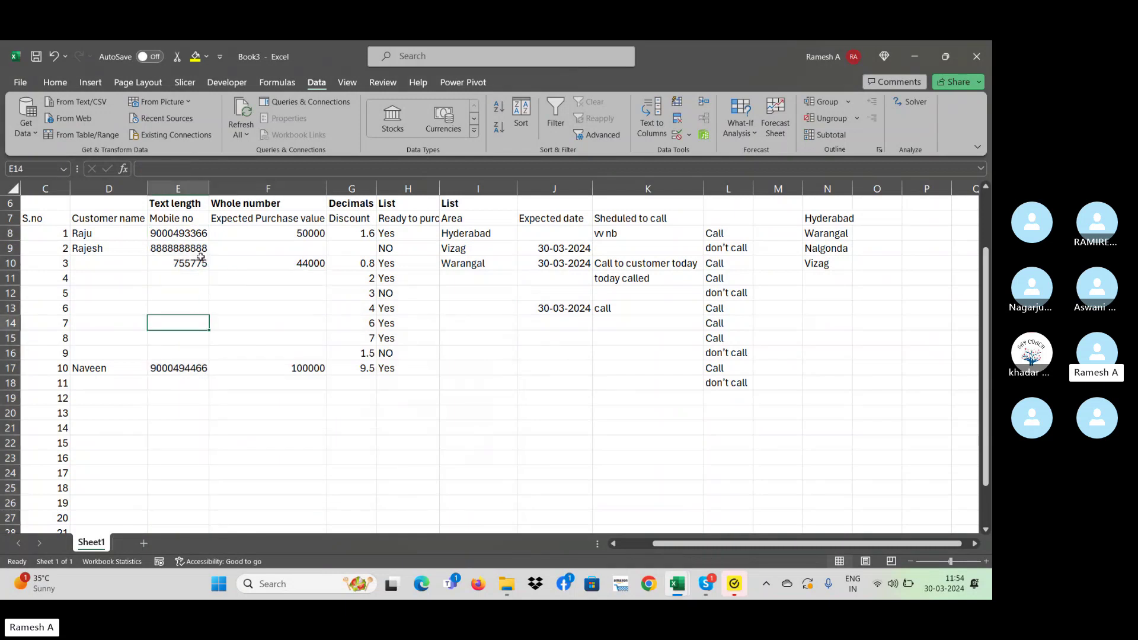
pyautogui.click(184, 236)
pyautogui.moveTo(184, 236); pyautogui.dragTo(181, 527)
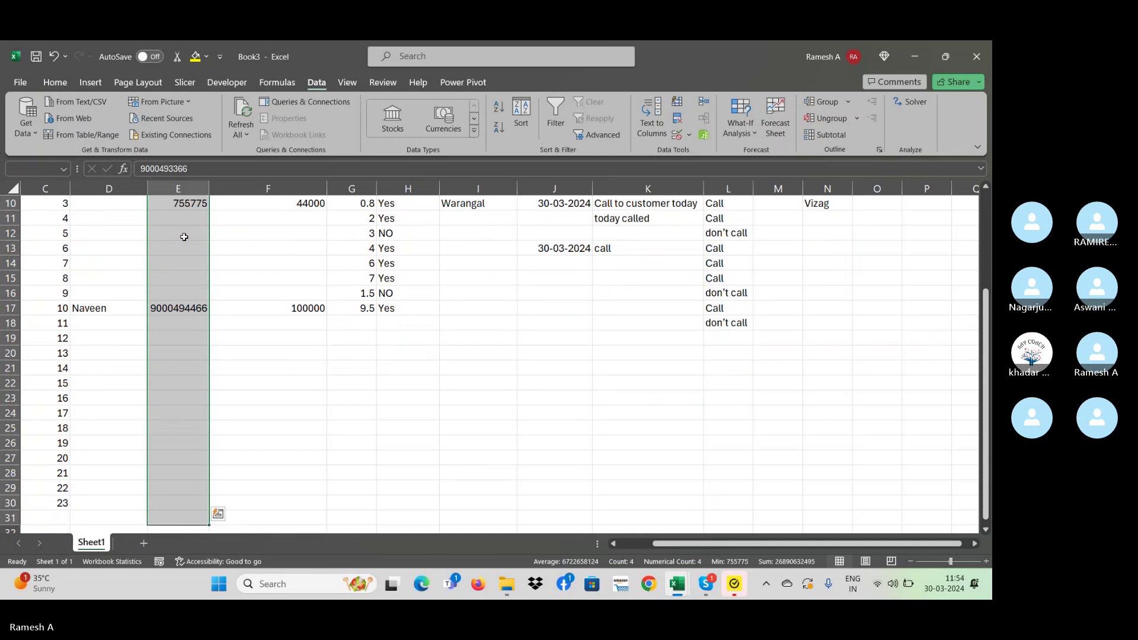
pyautogui.click(689, 134)
pyautogui.click(708, 153)
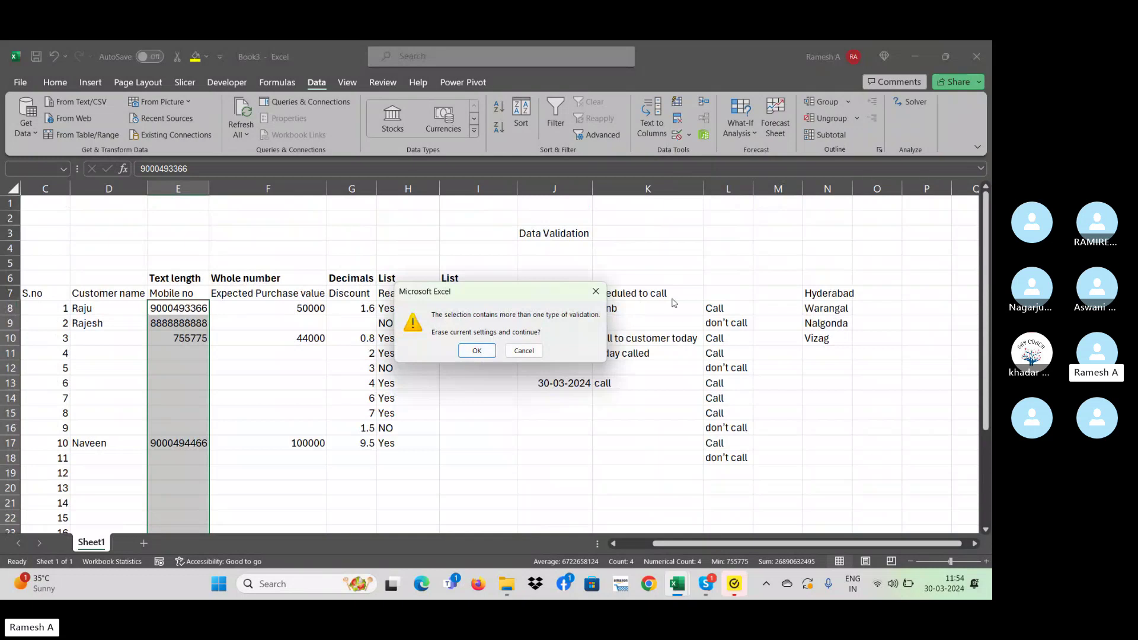
pyautogui.press('Escape')
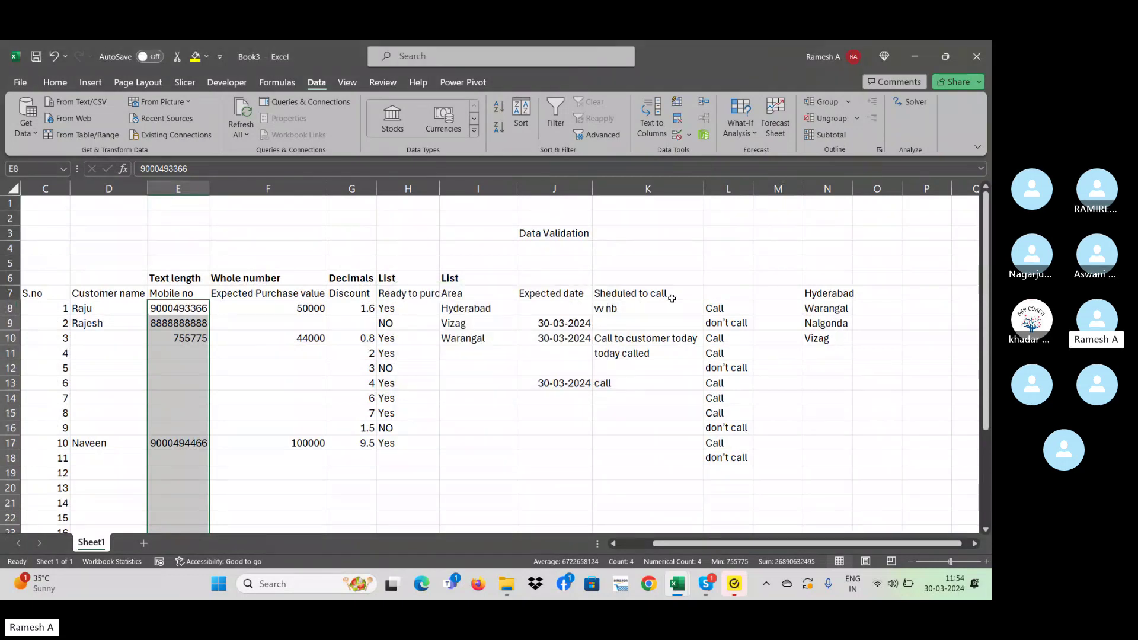
pyautogui.scroll(-3, 672, 298)
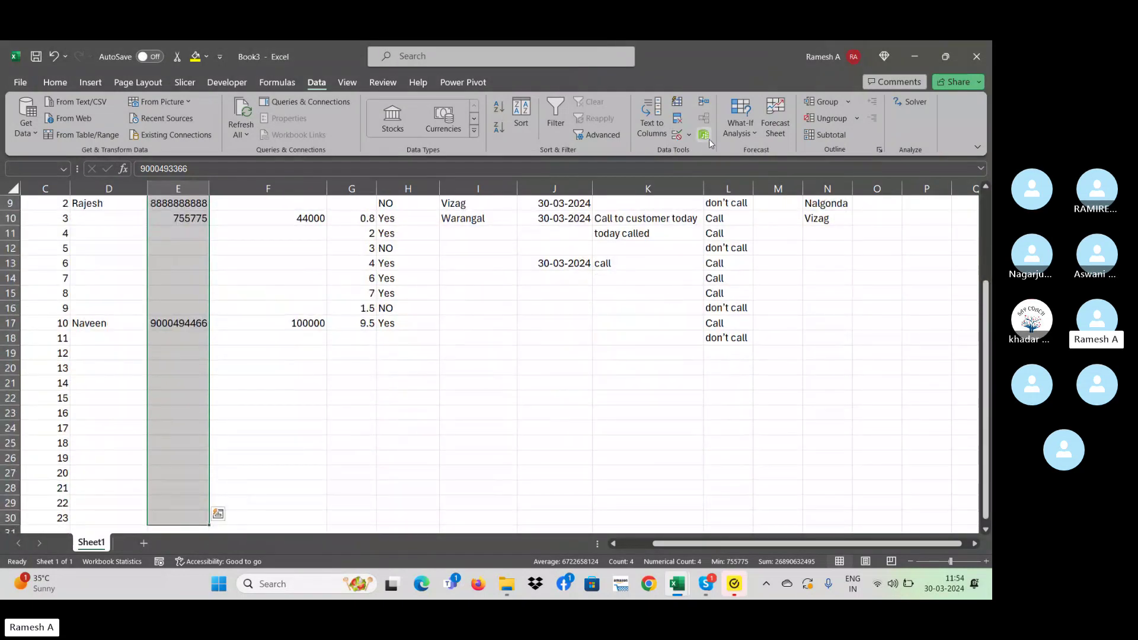
# - Erase the old rules and require Text length equal to 10
pyautogui.click(688, 134)
pyautogui.click(689, 155)
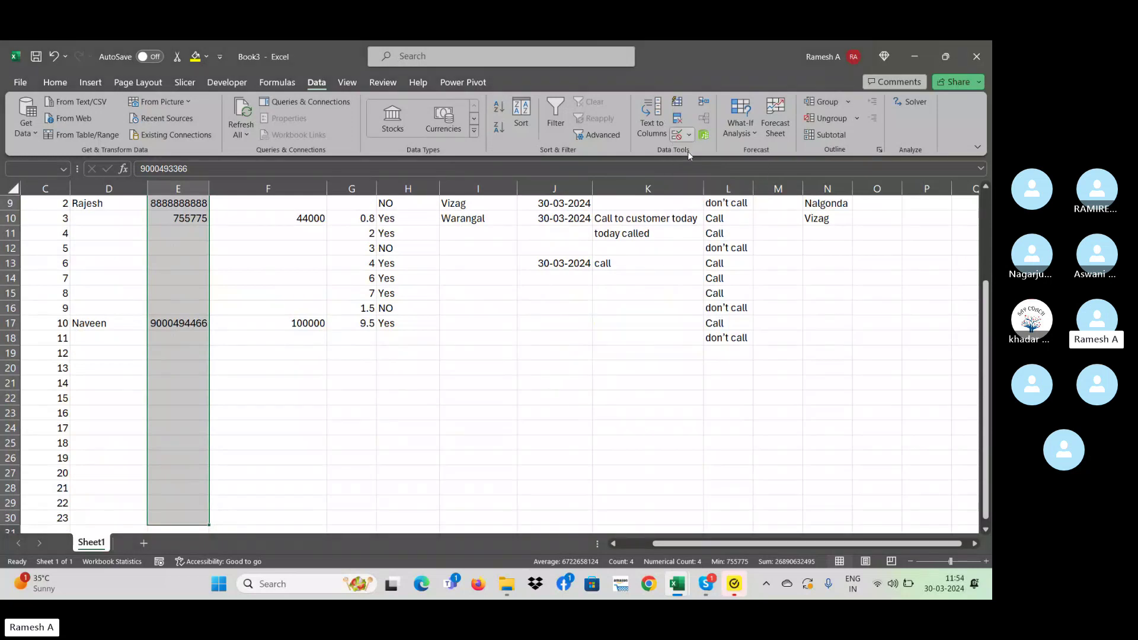
pyautogui.click(477, 351)
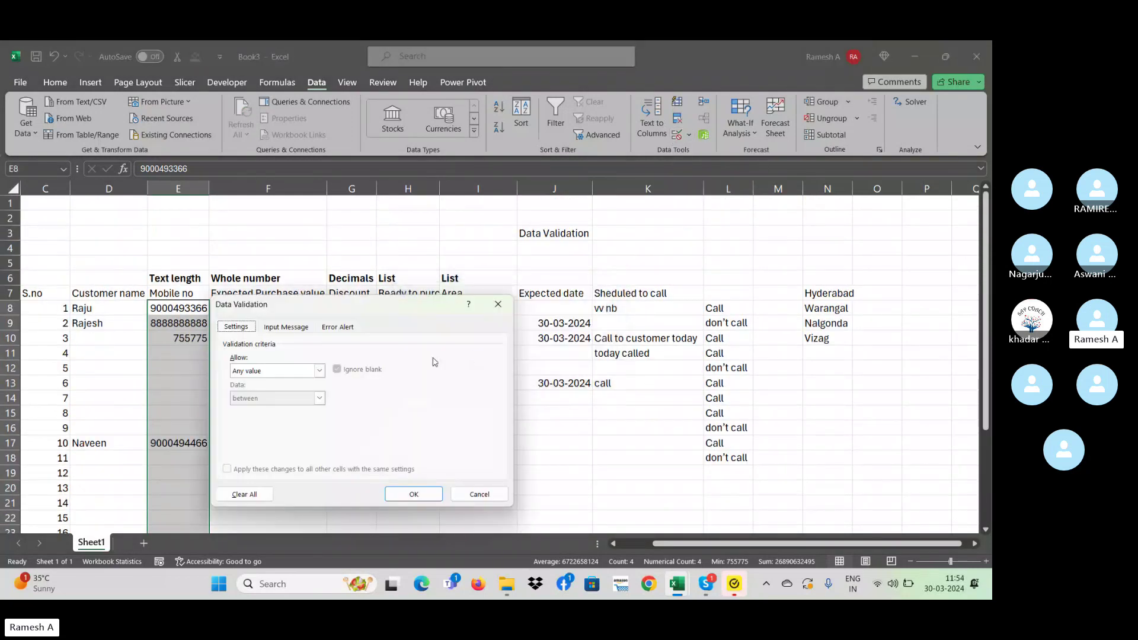
pyautogui.click(287, 371)
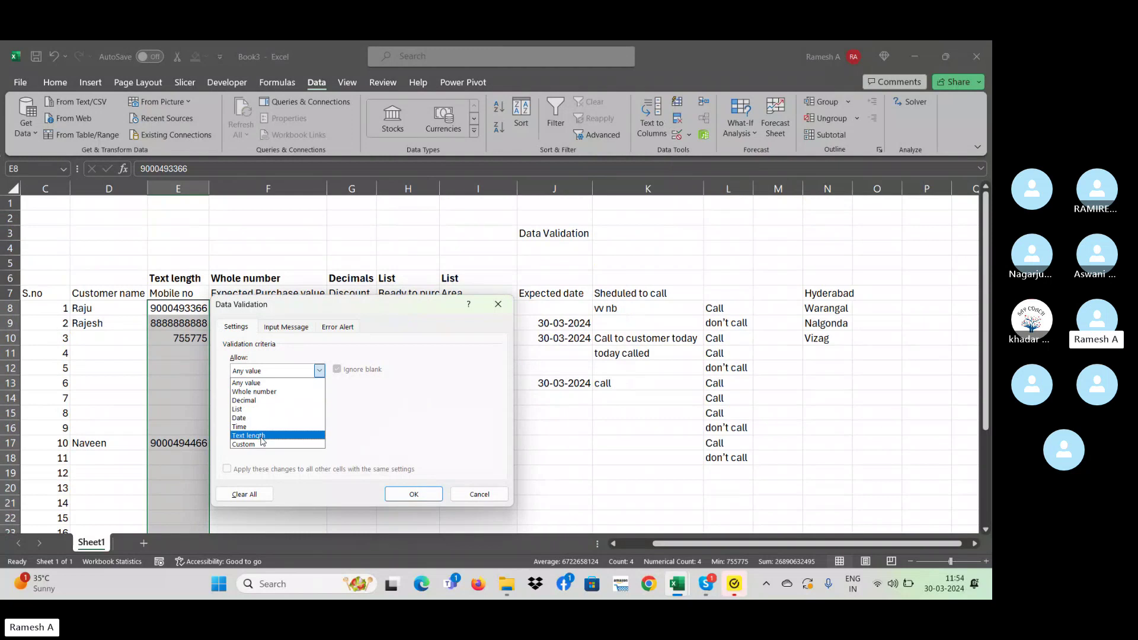
pyautogui.click(263, 436)
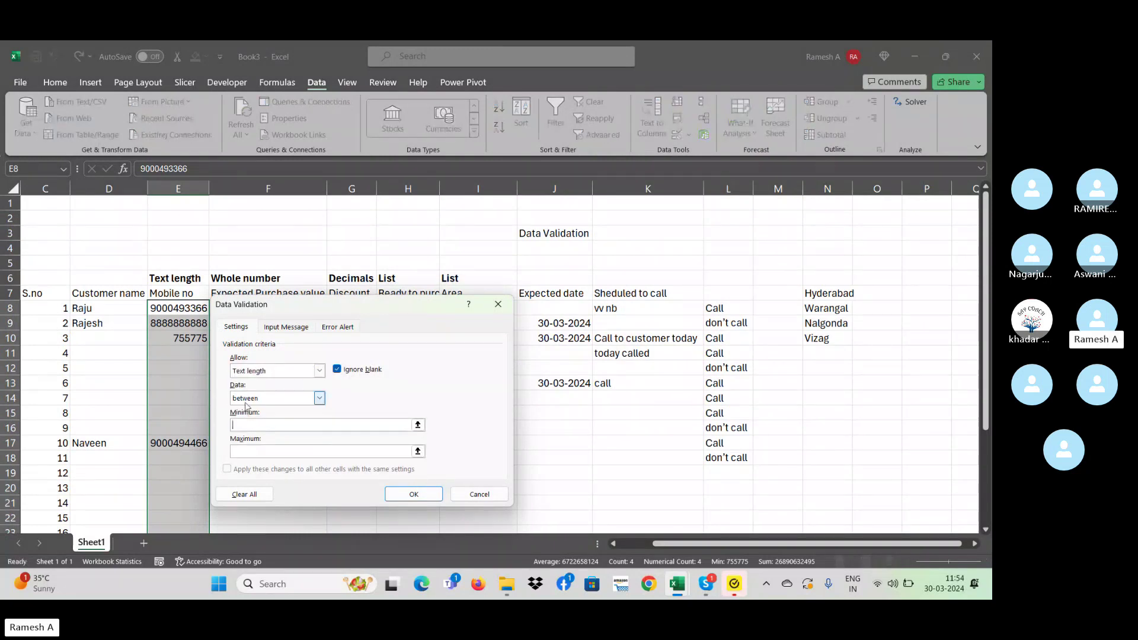
pyautogui.click(319, 398)
pyautogui.click(250, 428)
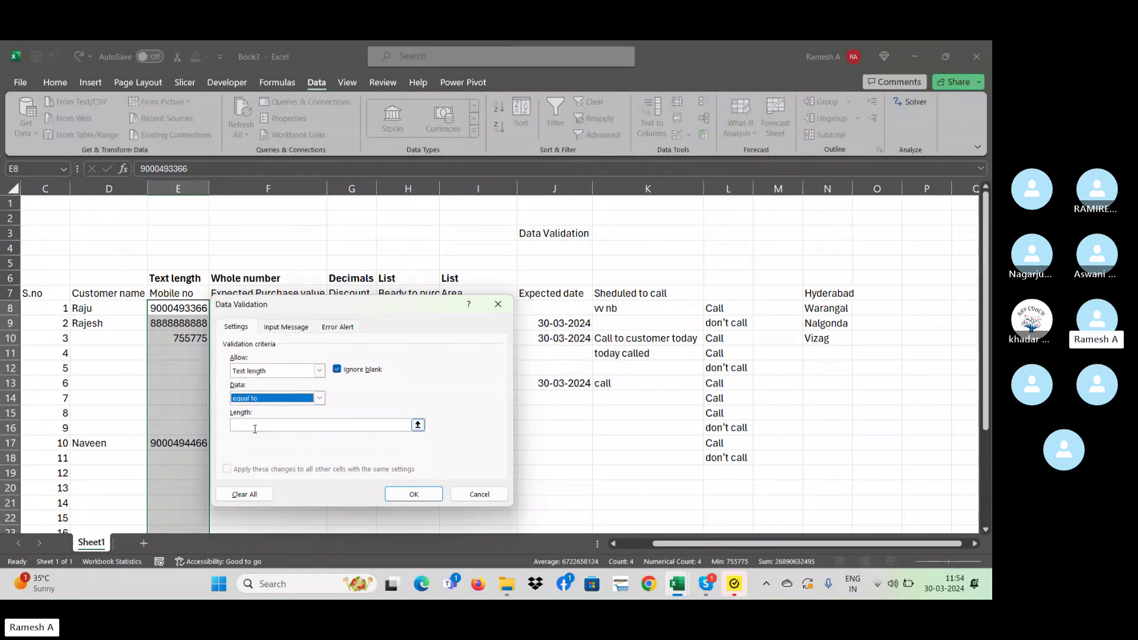
pyautogui.click(250, 426)
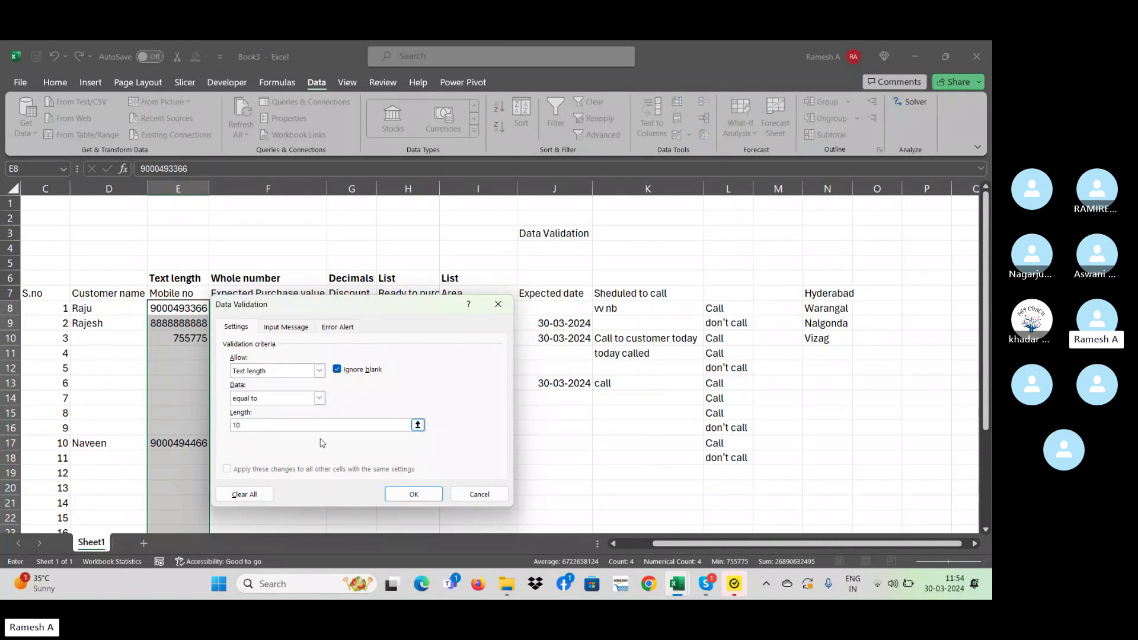
# - Title both the input message and Stop alert 'Enter only 10 digits' and shorten the mobile-number message
pyautogui.click(292, 331)
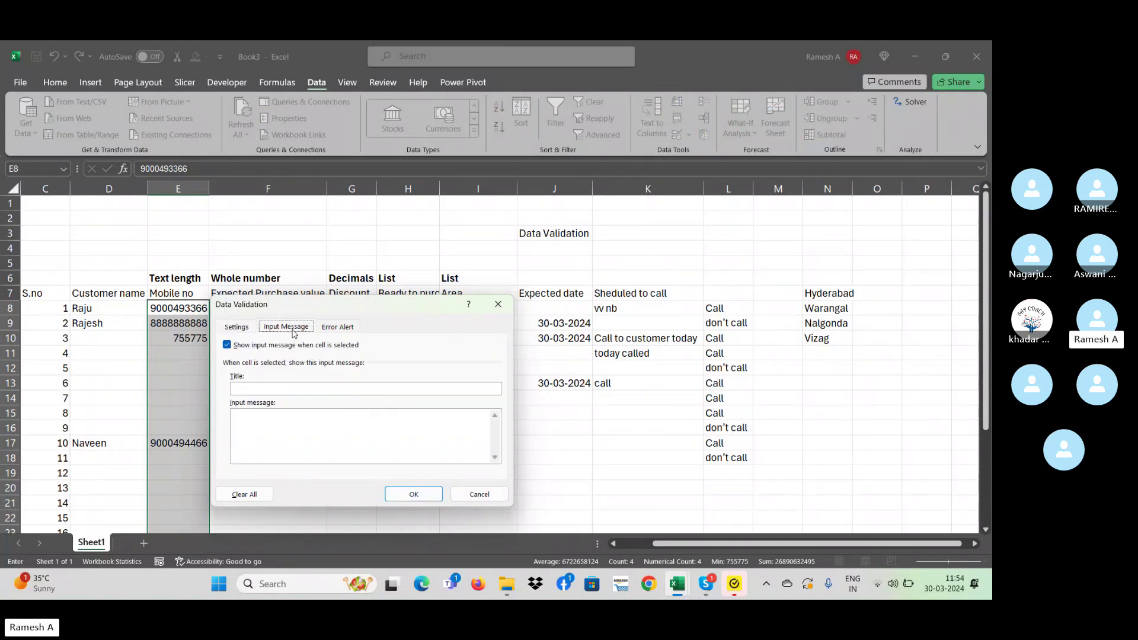
pyautogui.click(316, 391)
pyautogui.write('Enter only 10 digits')
pyautogui.hotkey('ctrl', 'v')
pyautogui.click(337, 327)
pyautogui.click(402, 389)
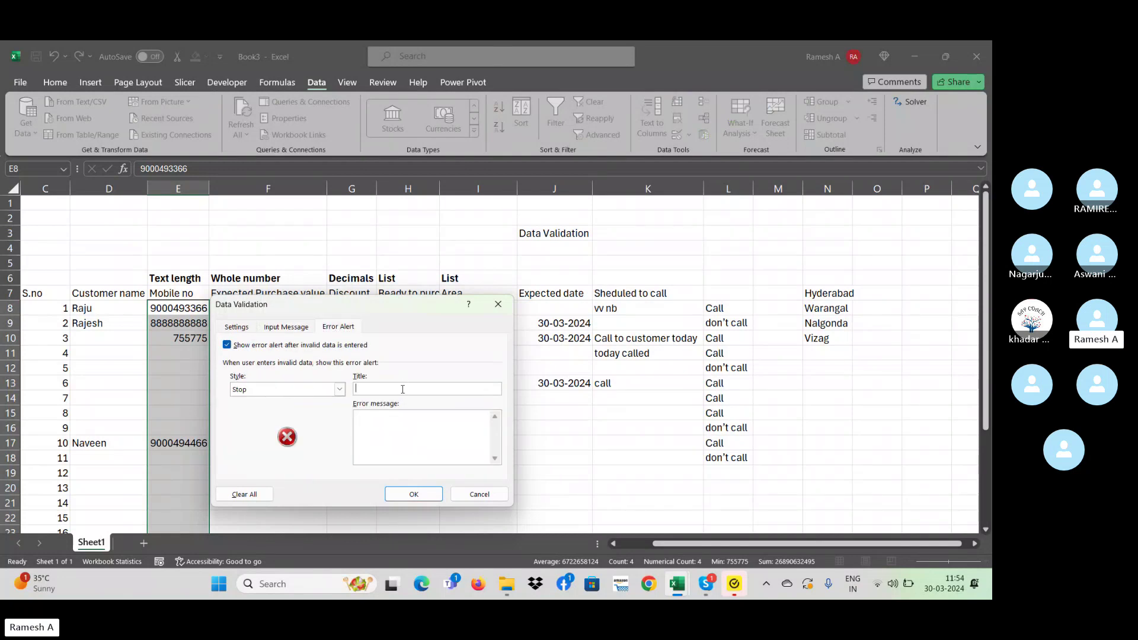
pyautogui.hotkey('ctrl', 'v')
pyautogui.click(384, 426)
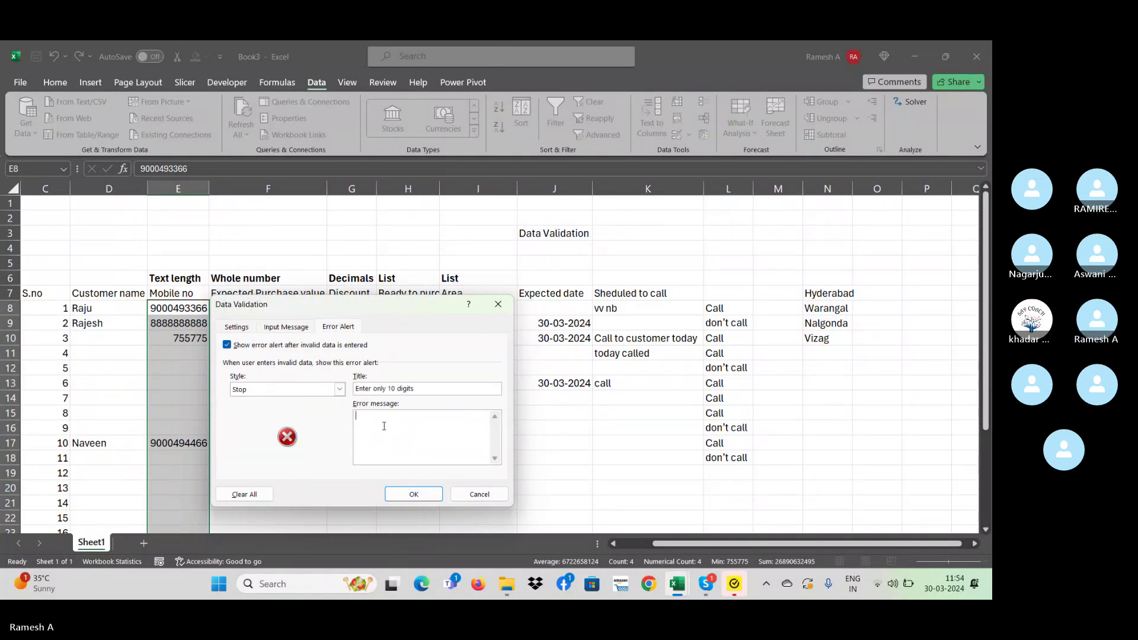
pyautogui.write('mobile number')
# - Apply the rules, then enter 'we' in E11 and discard the rejected entry
pyautogui.click(414, 493)
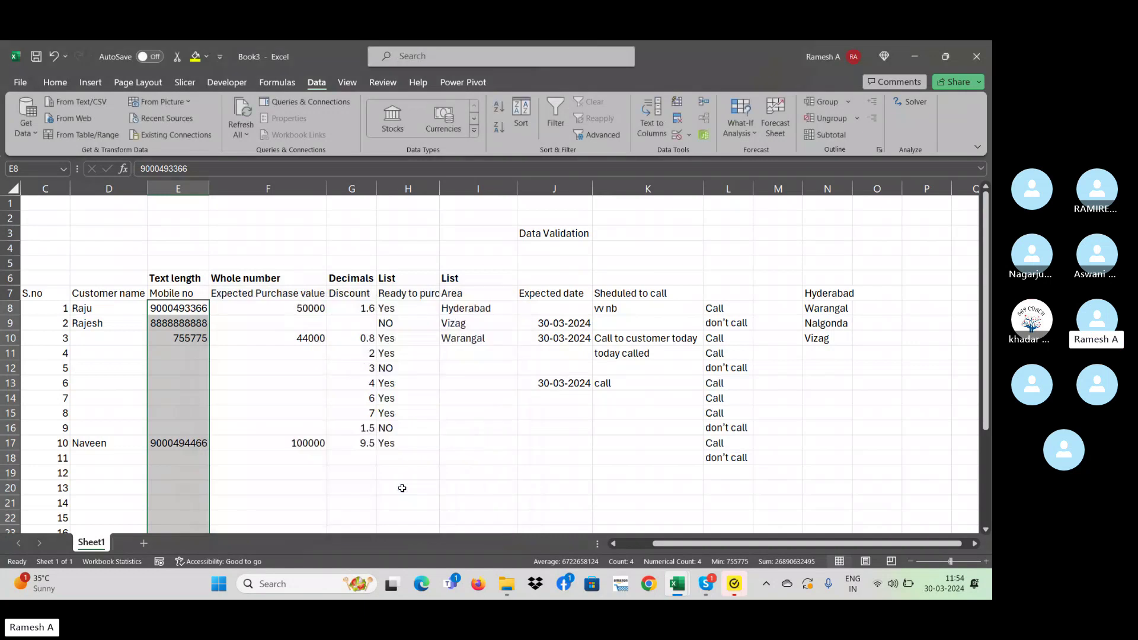
pyautogui.click(200, 361)
pyautogui.write('we')
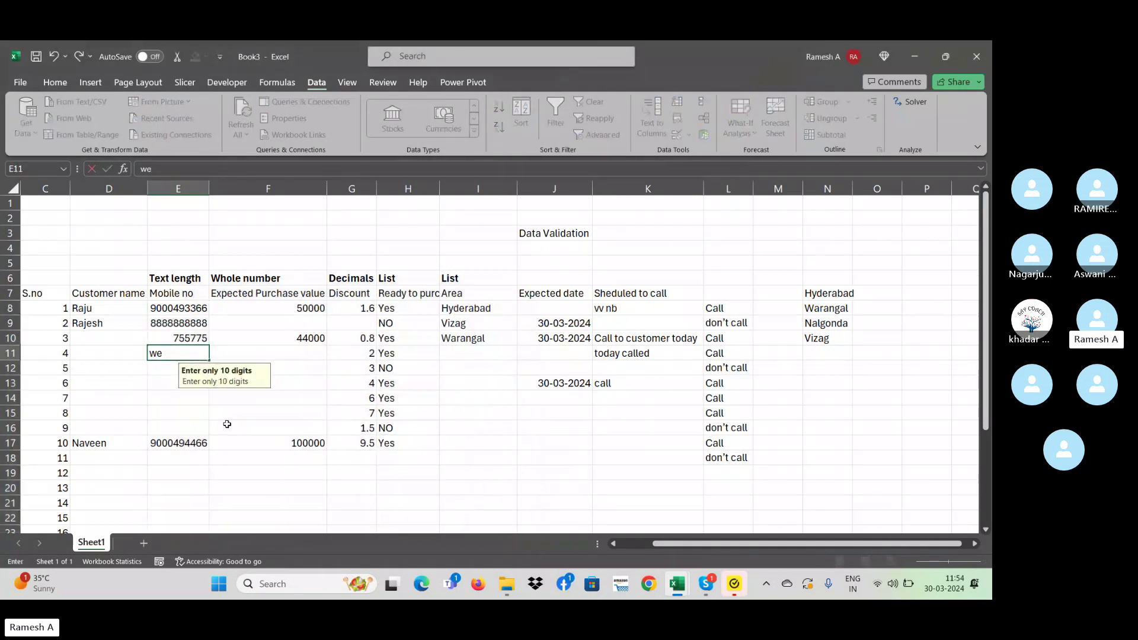
pyautogui.press('Return')
pyautogui.press('Escape')
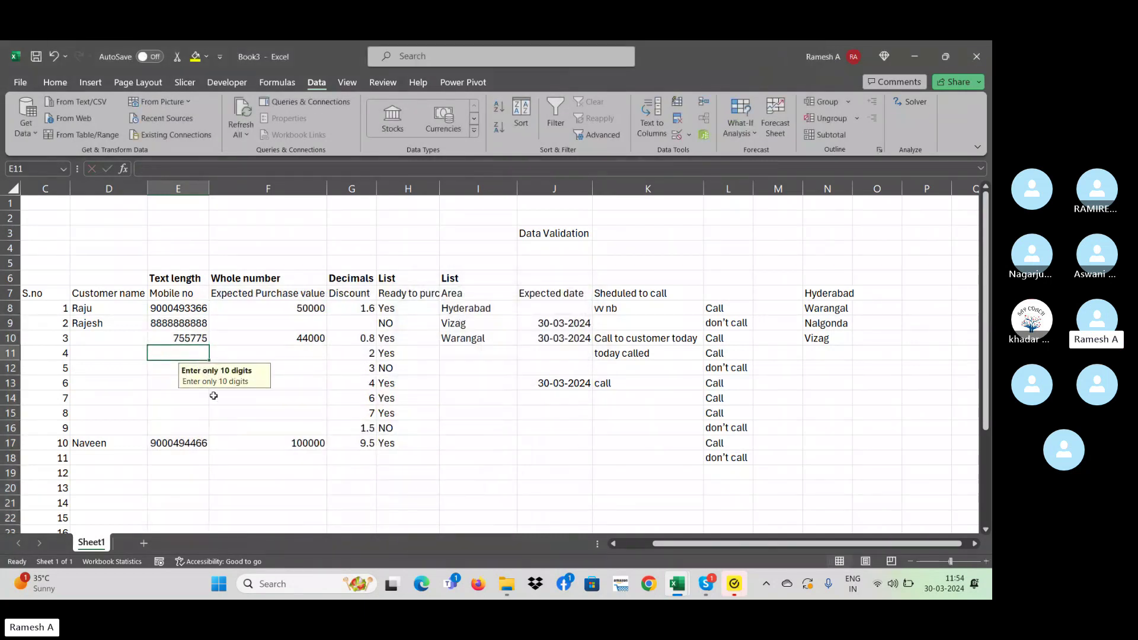
# - Enter 878 in E11 and close the stop alert that rejects it
pyautogui.click(182, 351)
pyautogui.write('878')
pyautogui.press('Return')
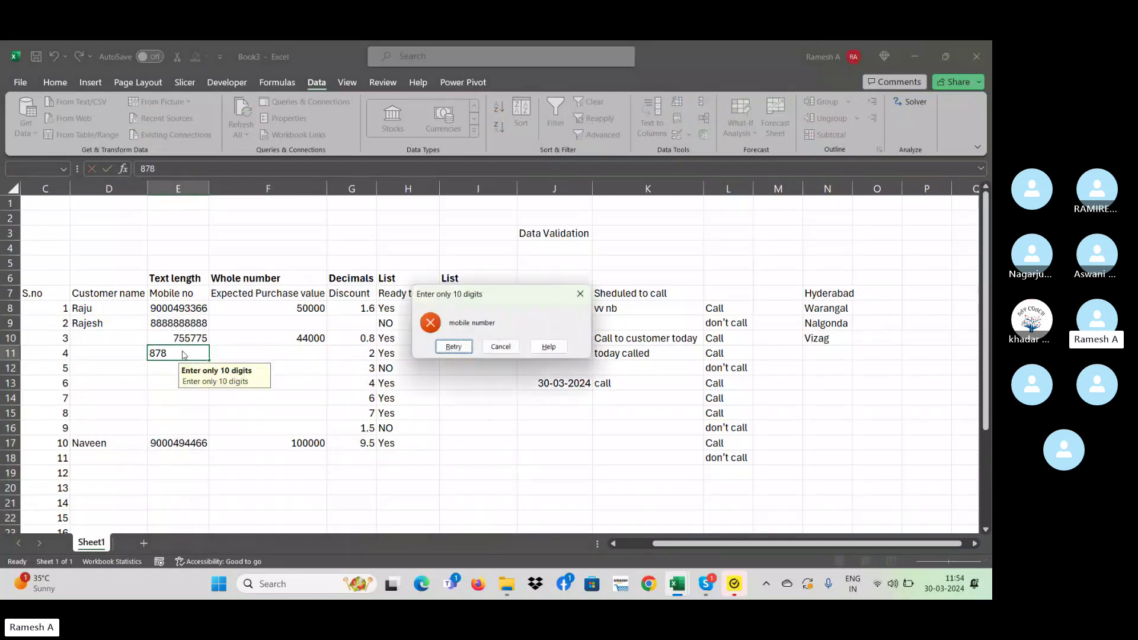
pyautogui.click(580, 293)
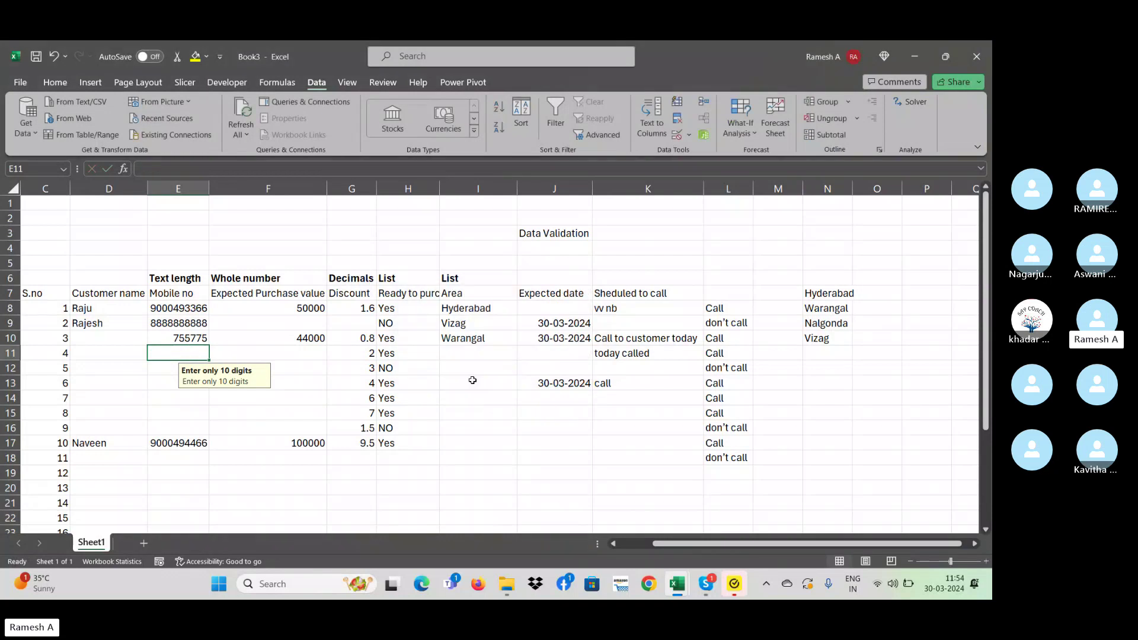
pyautogui.click(282, 400)
# - Enter 5656 in E14 to trigger the 'Enter only 10 digits' stop alert
pyautogui.click(186, 365)
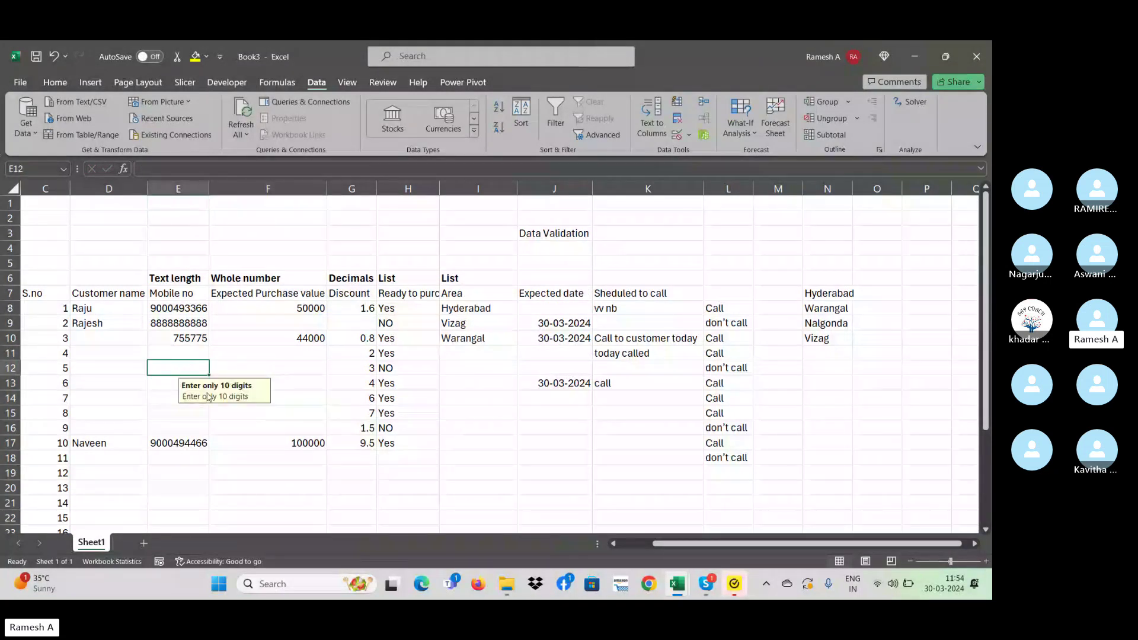
pyautogui.click(187, 428)
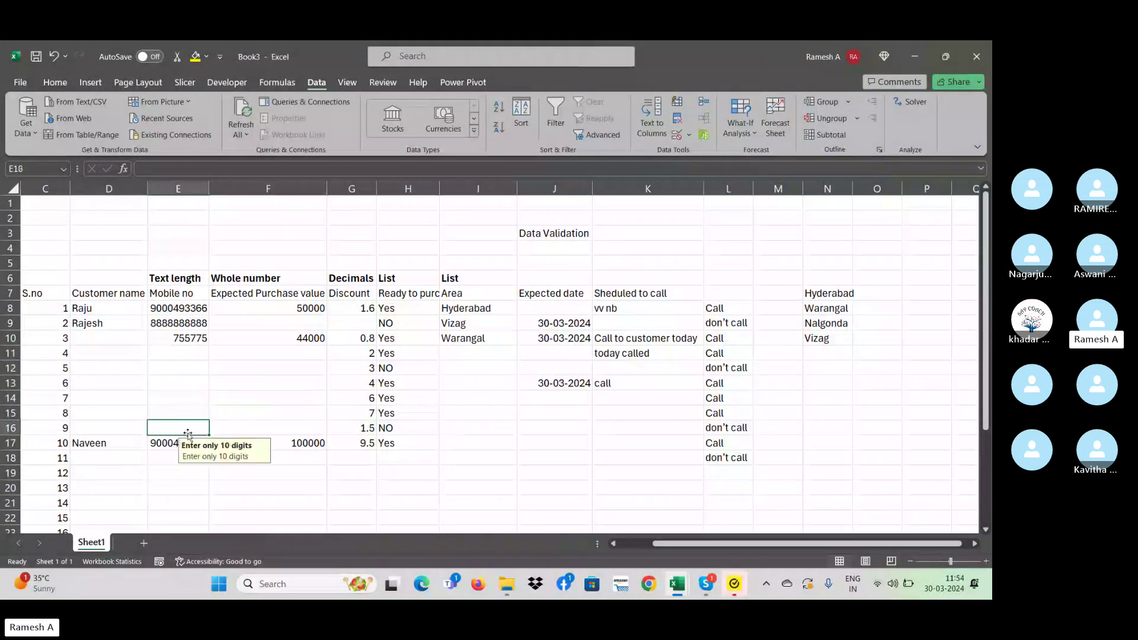
pyautogui.click(173, 398)
pyautogui.write('5656')
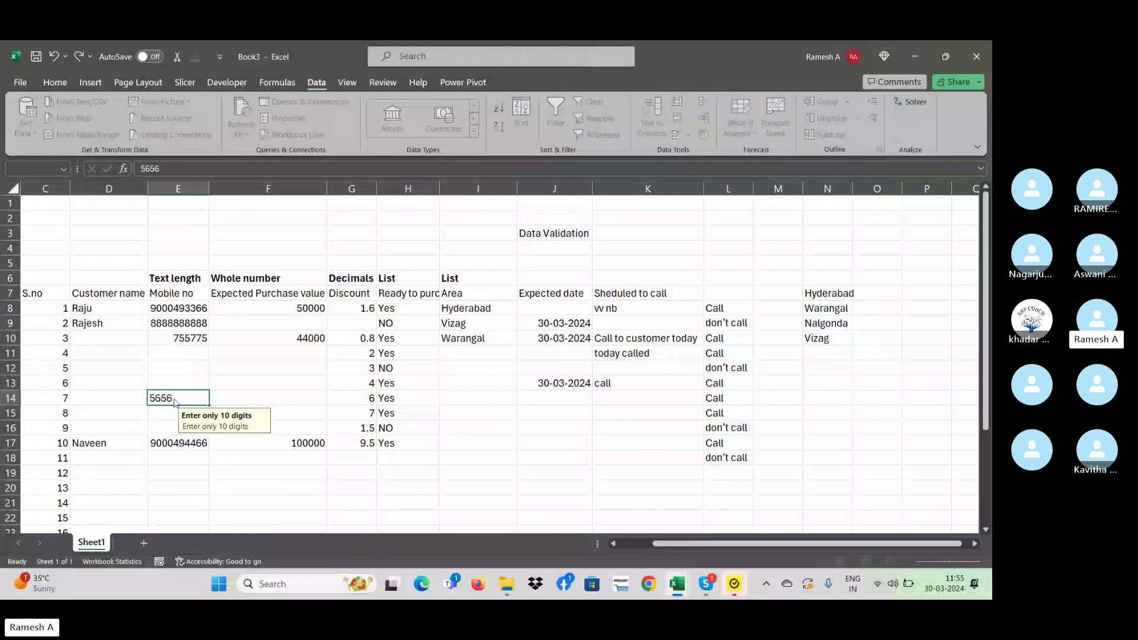
pyautogui.press('Return')
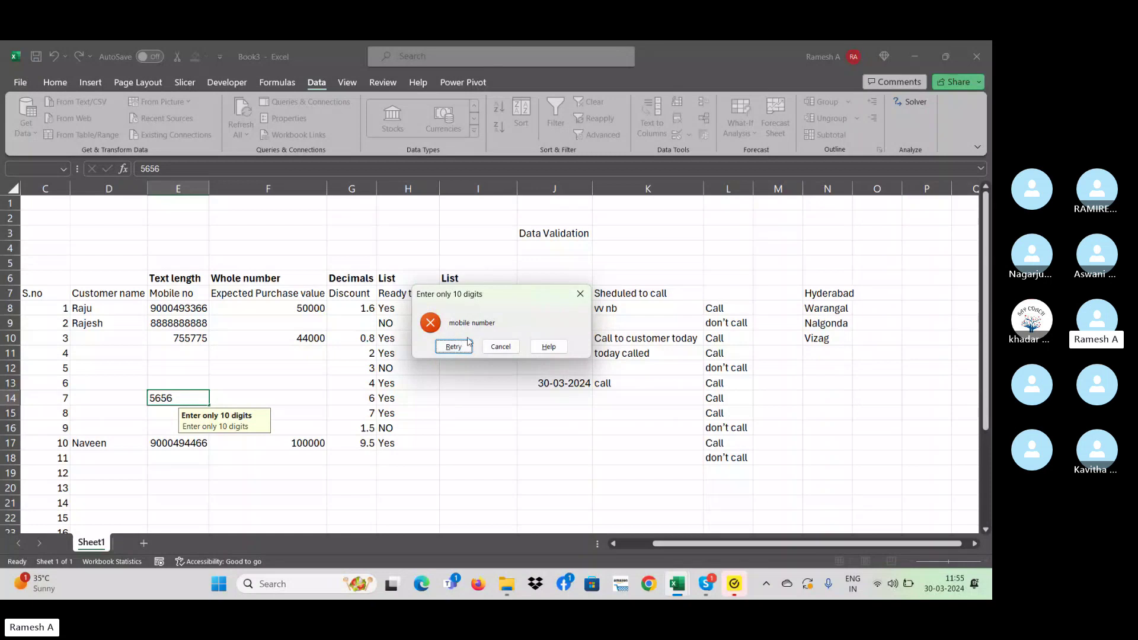
# - Close the stop alert discarding 5656, then select the Discount cells G8:G18
pyautogui.click(582, 293)
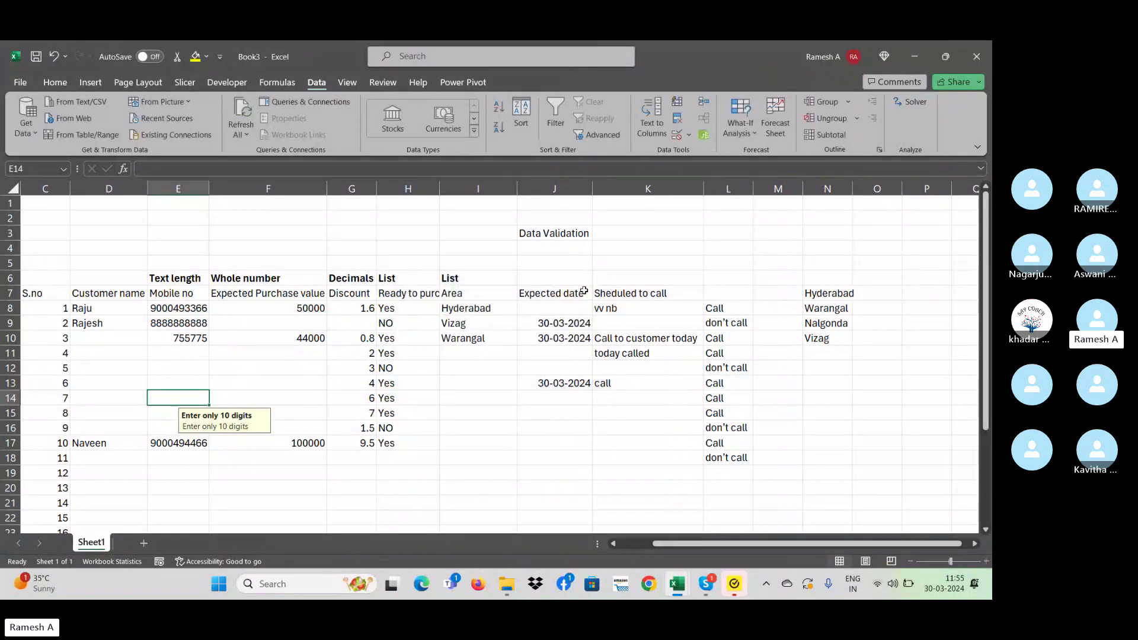
pyautogui.click(311, 306)
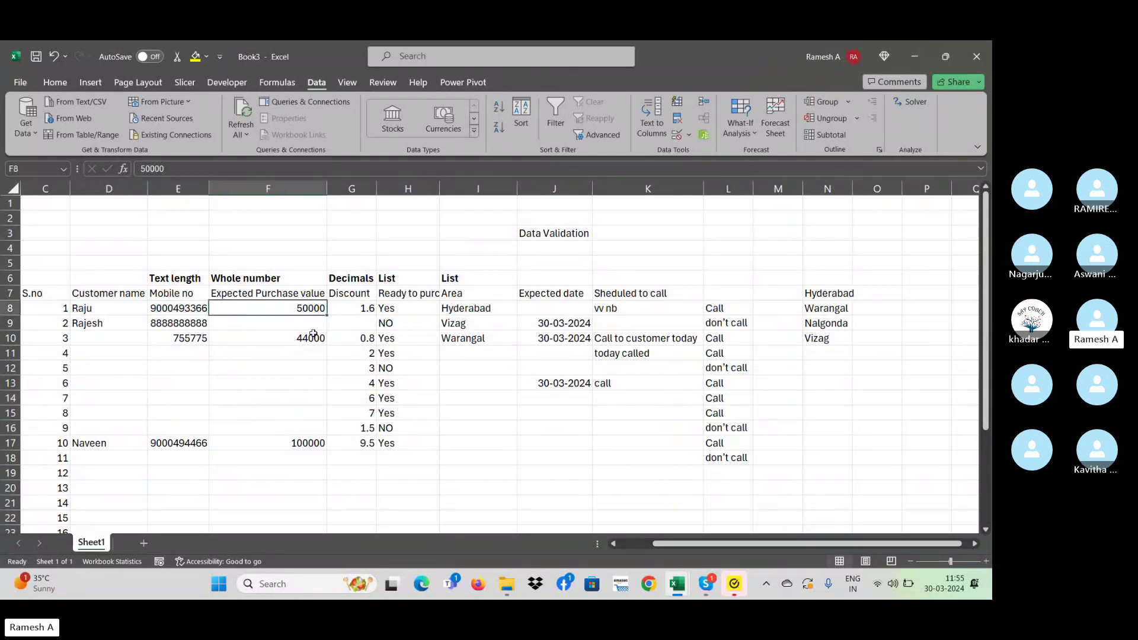
pyautogui.moveTo(312, 333); pyautogui.dragTo(314, 429)
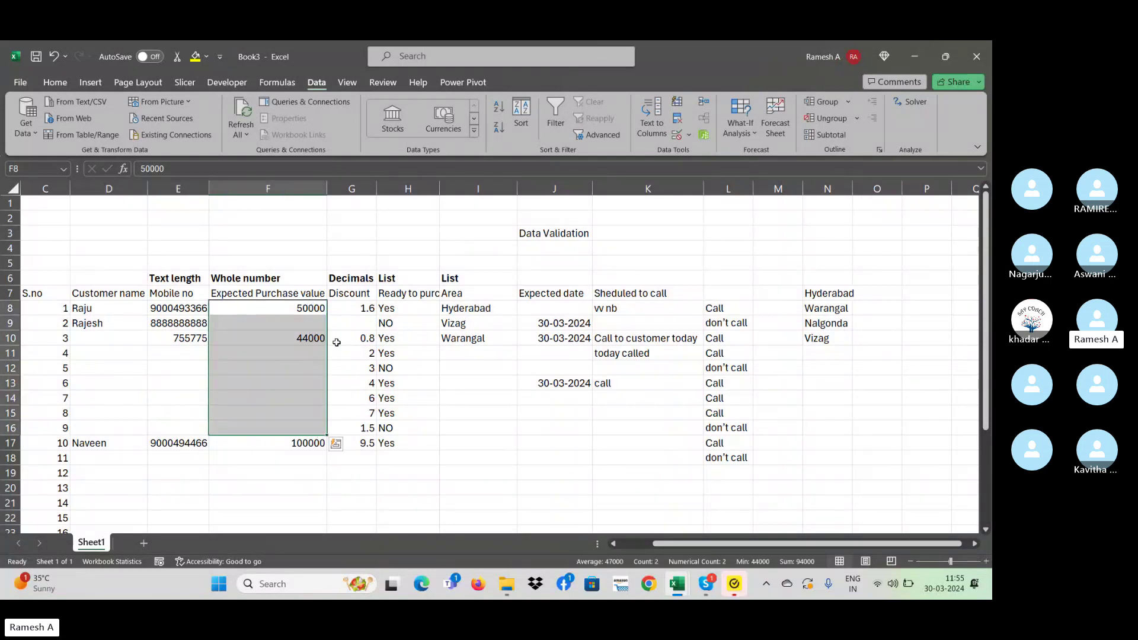
pyautogui.moveTo(358, 311); pyautogui.dragTo(357, 461)
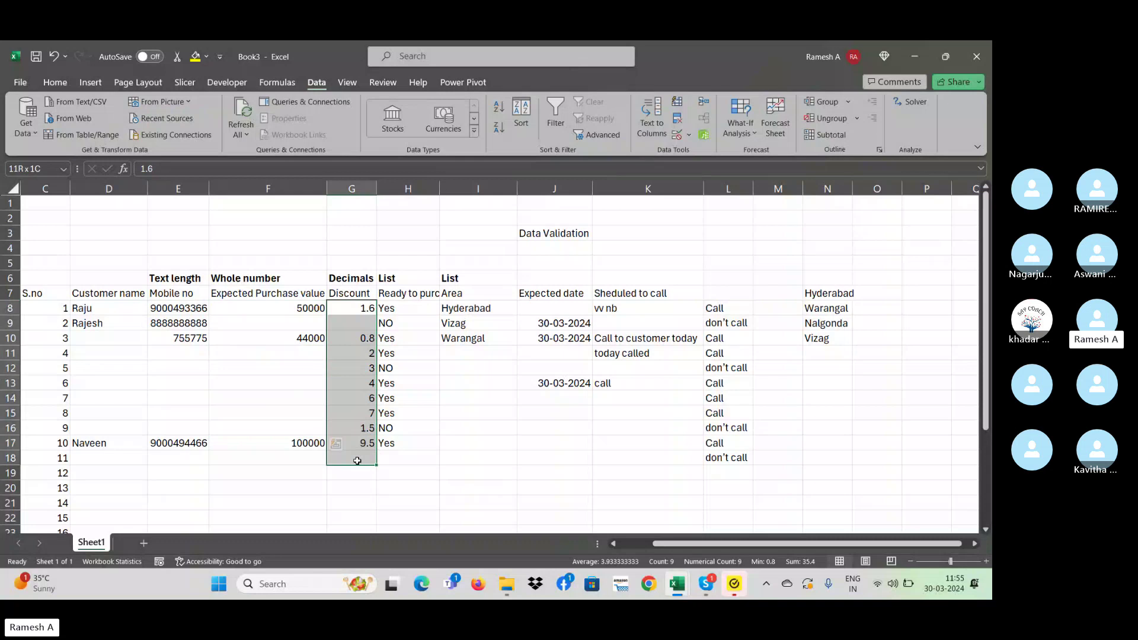
# - Keep the Decimal 0–10 rule and add the input message 'Discount ot be give between 0 to 10'
pyautogui.click(688, 134)
pyautogui.click(708, 149)
pyautogui.click(238, 327)
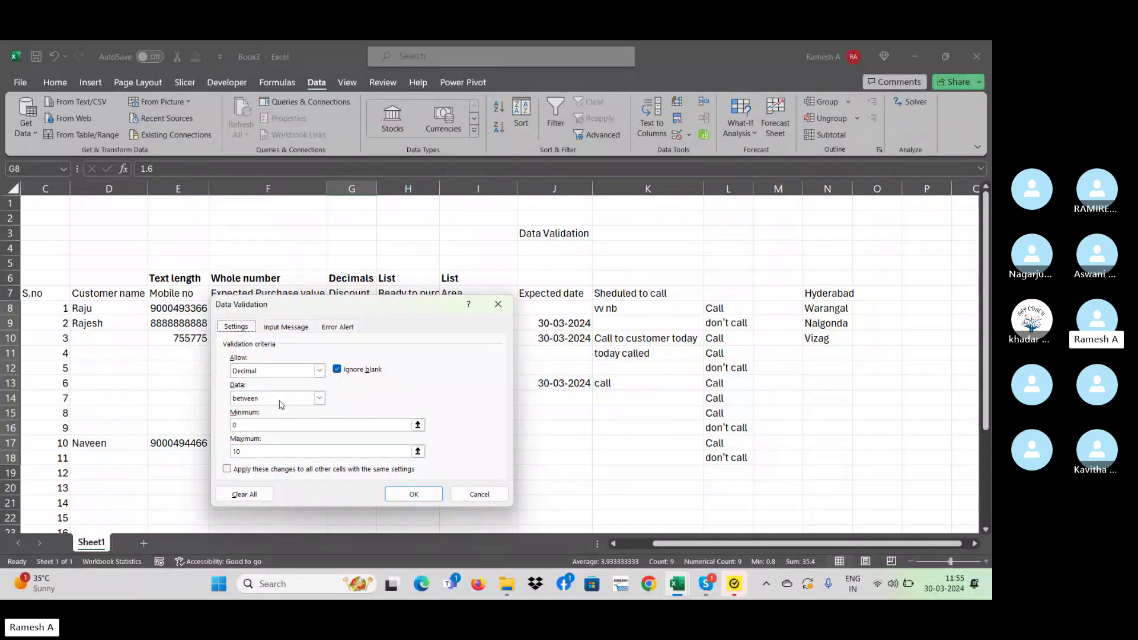
pyautogui.click(288, 328)
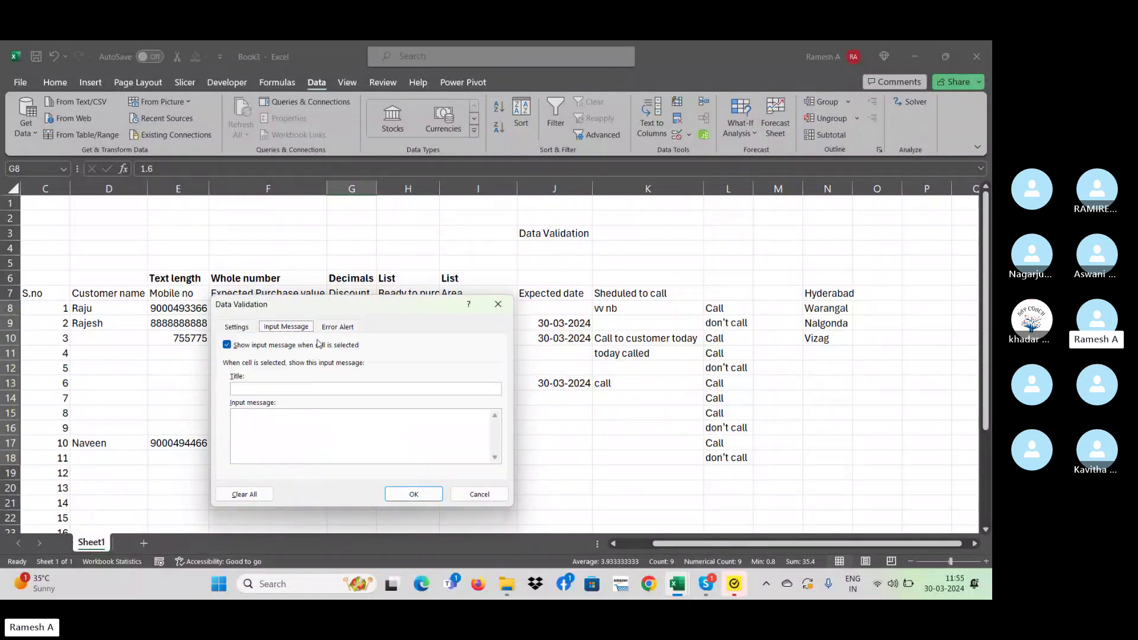
pyautogui.click(295, 435)
pyautogui.write('Discount ot be give between 0')
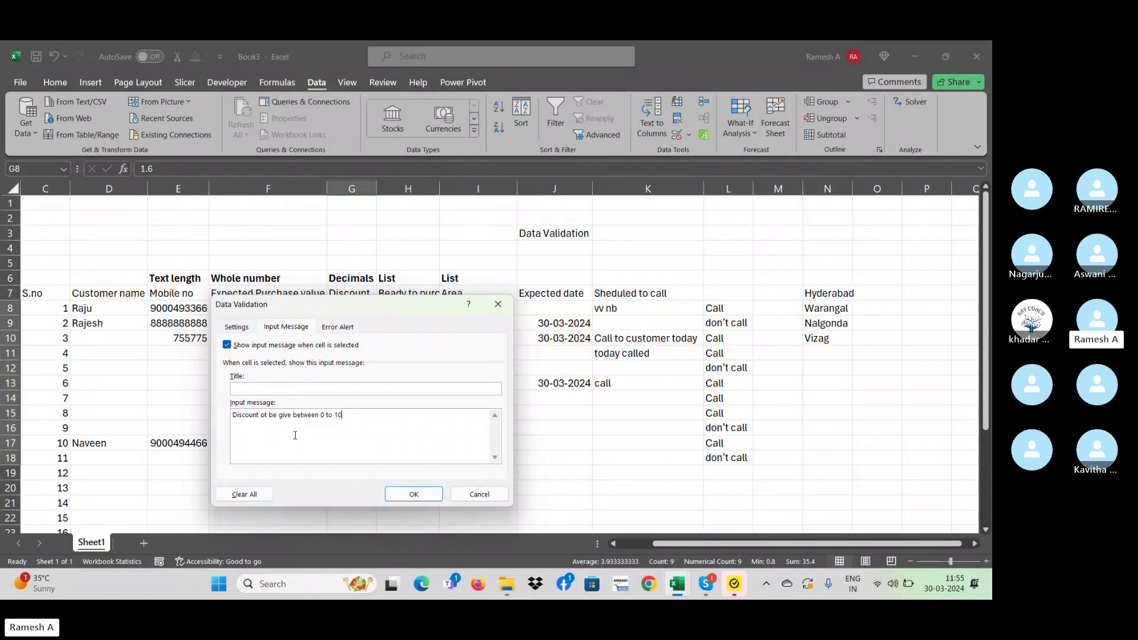
pyautogui.write(' to 10')
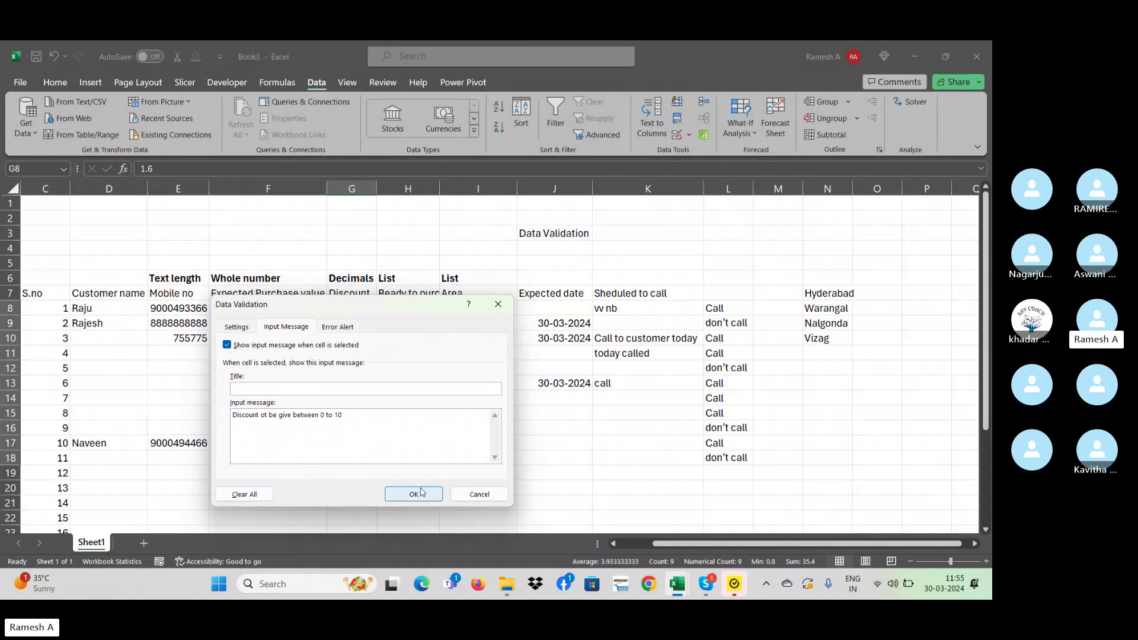
pyautogui.click(414, 494)
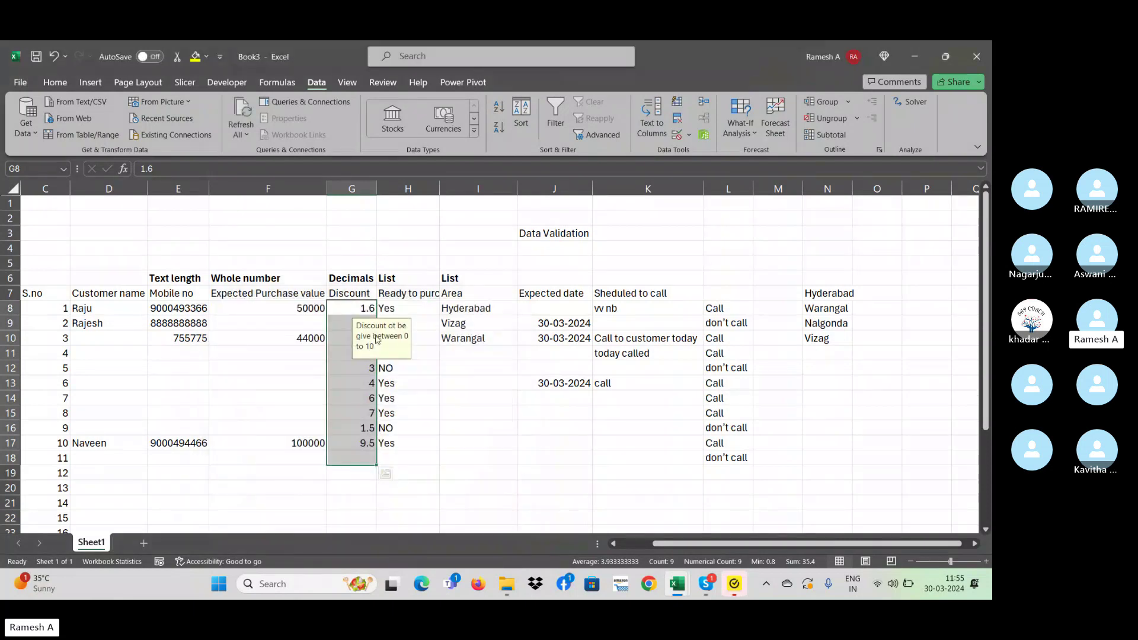
# - Confirm the discount prompt on G15, G11 and G12, then reselect the Discount values G8:G17
pyautogui.click(373, 413)
pyautogui.click(359, 357)
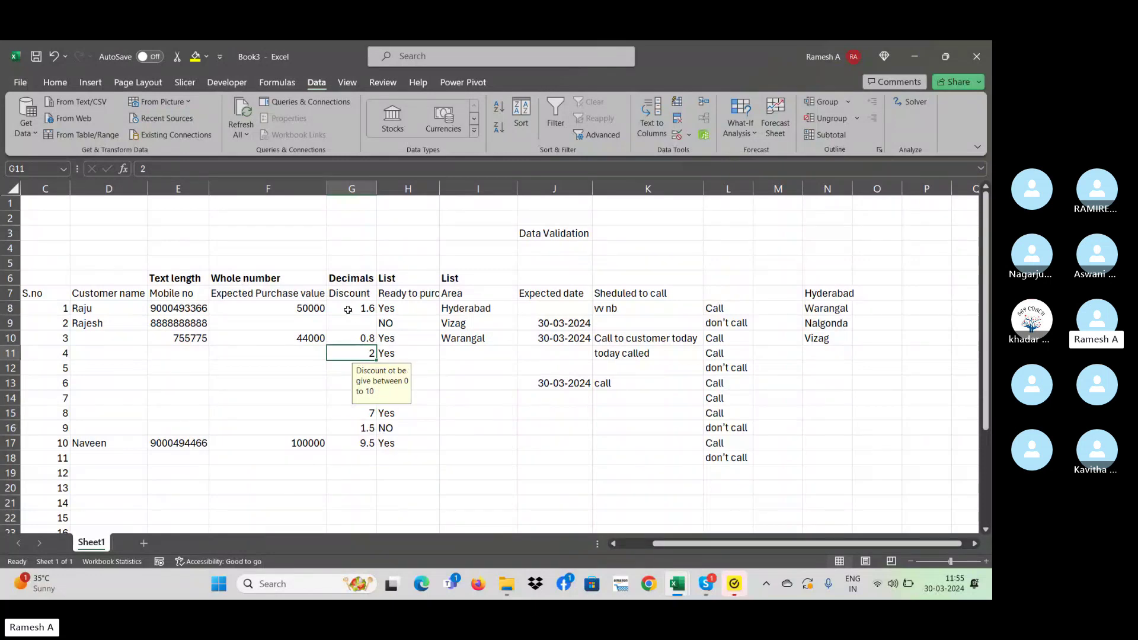
pyautogui.moveTo(351, 309); pyautogui.dragTo(359, 459)
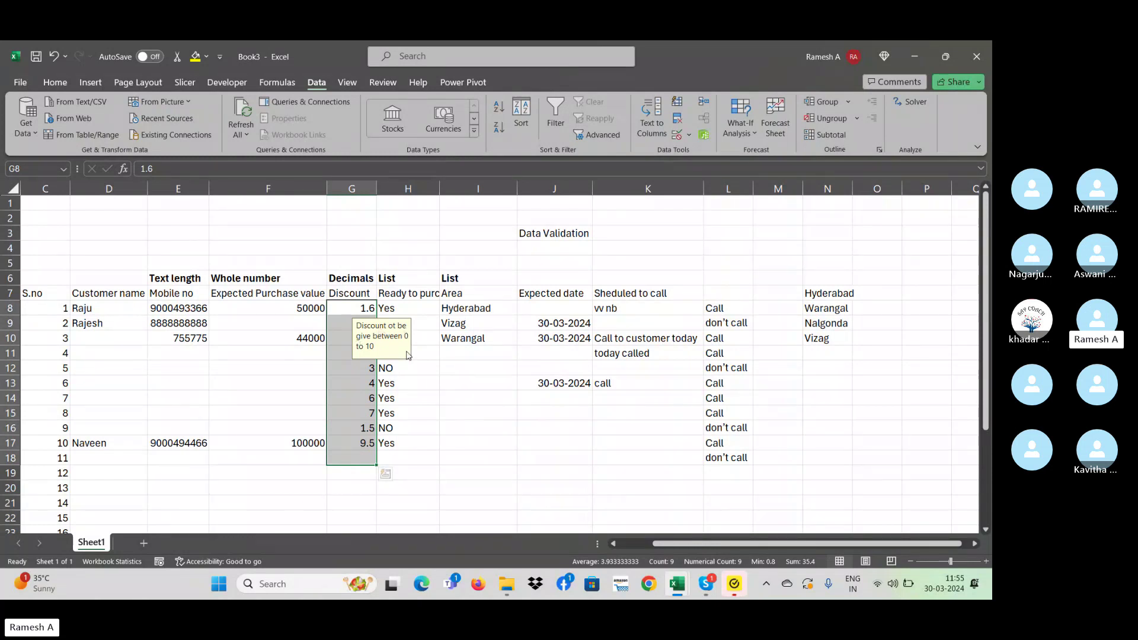
pyautogui.click(345, 367)
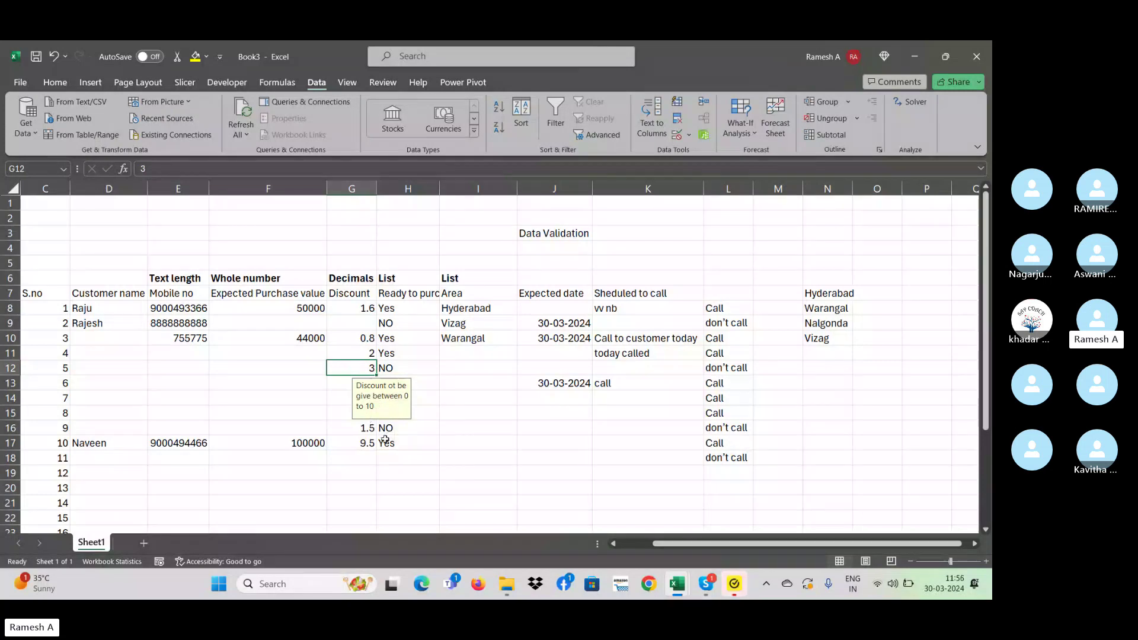
pyautogui.moveTo(357, 309); pyautogui.dragTo(356, 452)
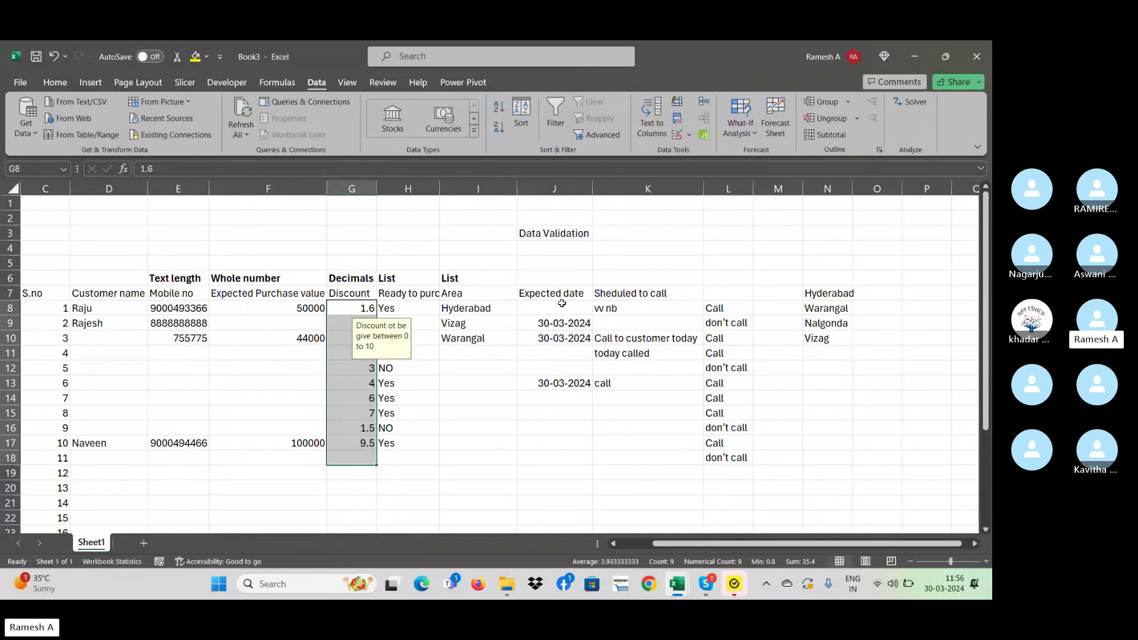
pyautogui.hotkey('shift', 'Up')
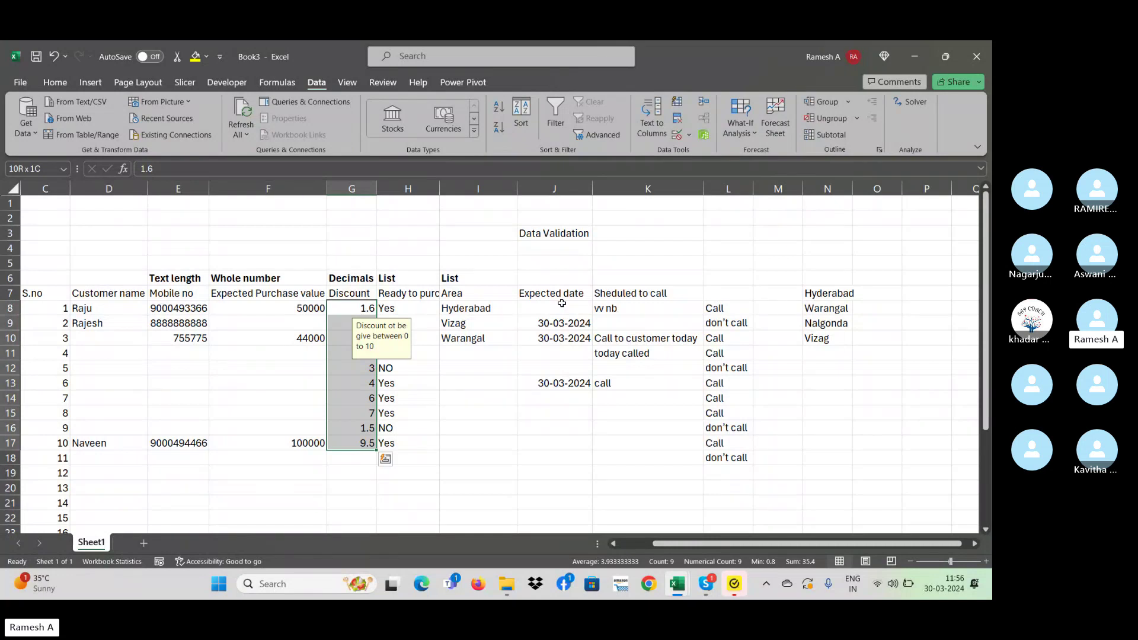
# - Open Data Validation for the Discount cells and review the decimal 0-to-10 rule
pyautogui.click(689, 136)
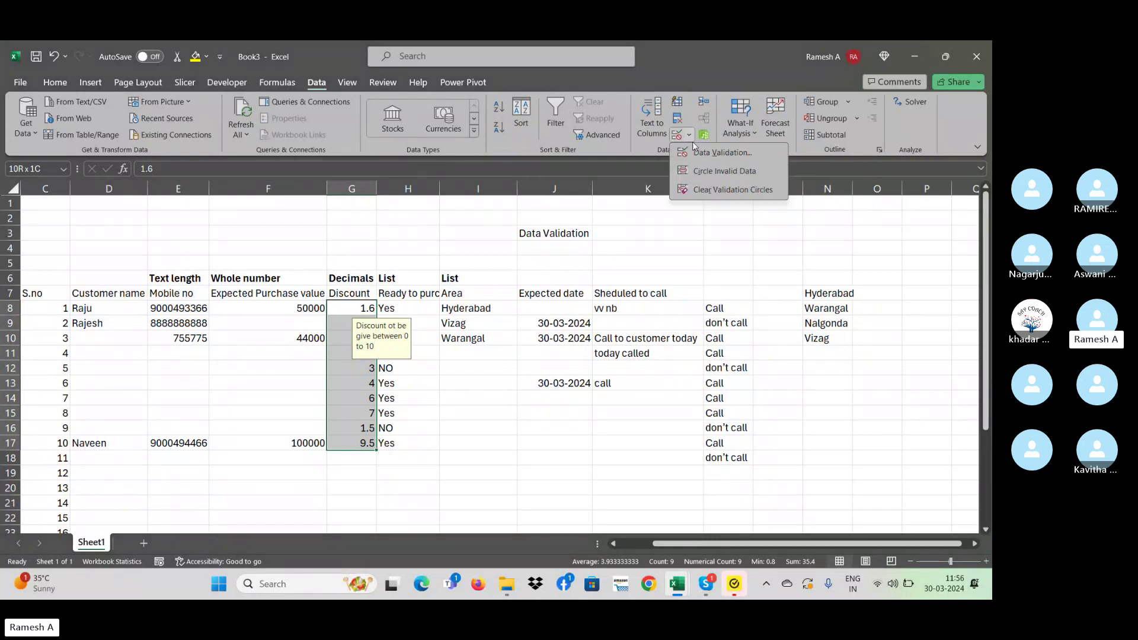
pyautogui.click(711, 152)
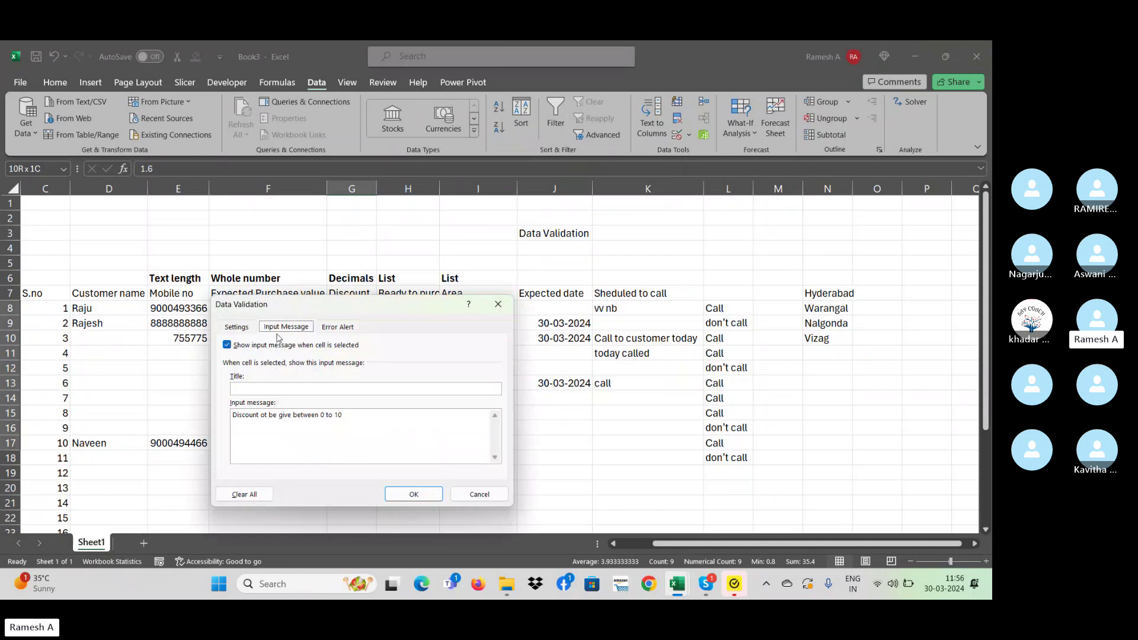
pyautogui.click(246, 326)
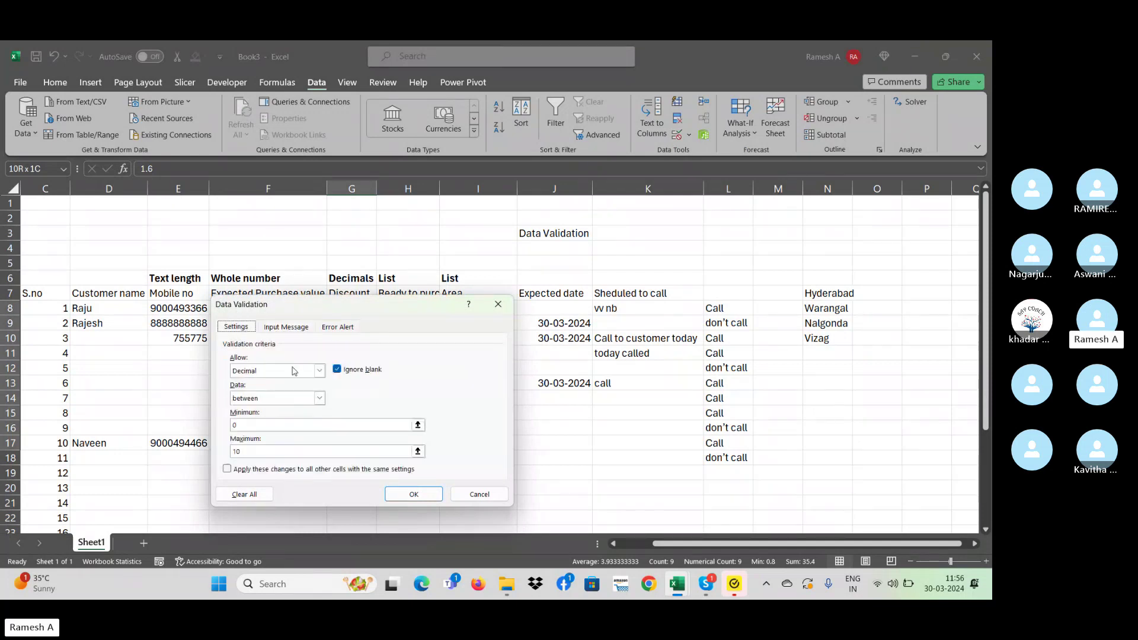
# - Title the input message 'd-0 to 10' in place of the mistaken title
pyautogui.click(286, 326)
pyautogui.click(261, 388)
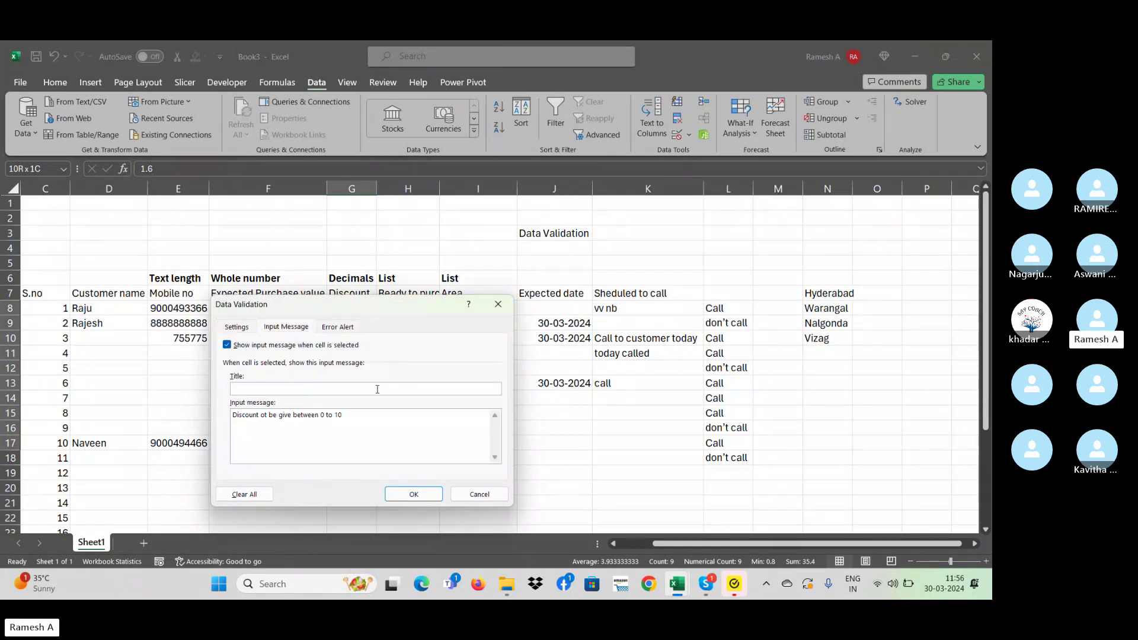
pyautogui.write('Enter only 10 digit')
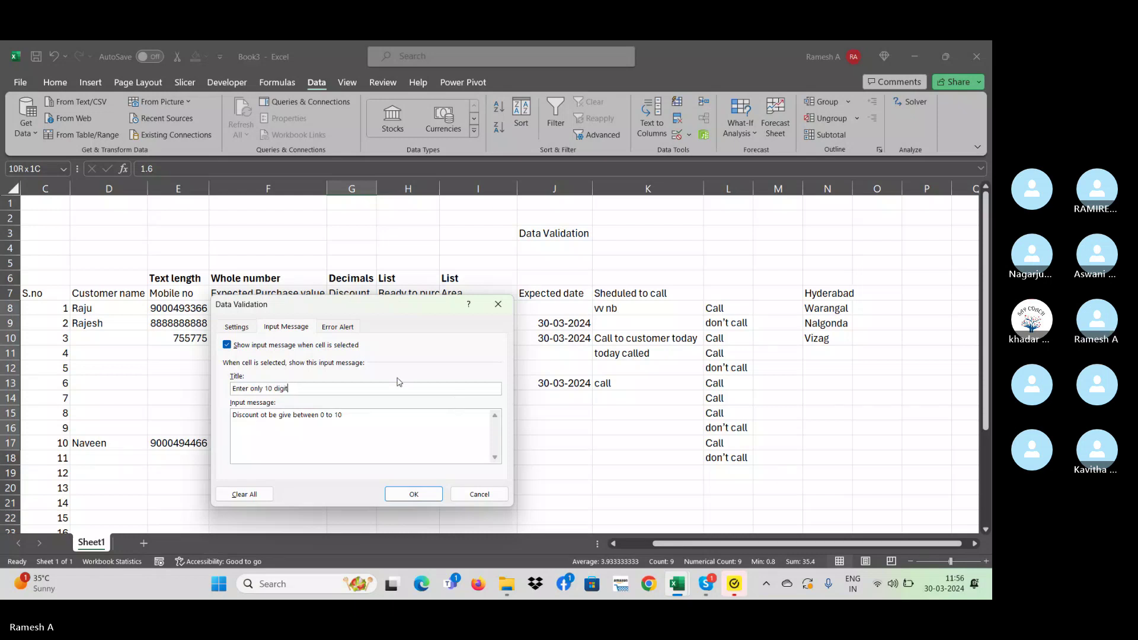
pyautogui.press('BackSpace')
pyautogui.press('BackSpace')
pyautogui.press('BackSpace')
pyautogui.press('BackSpace')
pyautogui.press('BackSpace')
pyautogui.press('BackSpace')
pyautogui.press('BackSpace')
pyautogui.press('BackSpace')
pyautogui.press('BackSpace')
pyautogui.press('BackSpace')
pyautogui.press('BackSpace')
pyautogui.press('BackSpace')
pyautogui.press('BackSpace')
pyautogui.press('BackSpace')
pyautogui.press('BackSpace')
pyautogui.press('BackSpace')
pyautogui.press('BackSpace')
pyautogui.press('BackSpace')
pyautogui.tripleClick(336, 417)
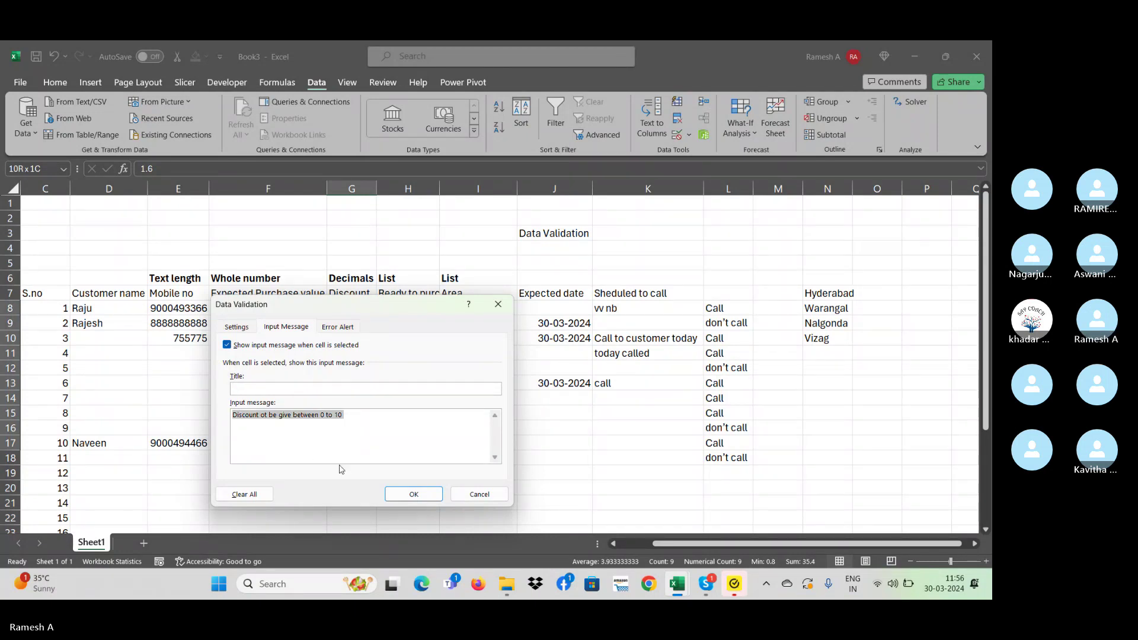
pyautogui.click(306, 390)
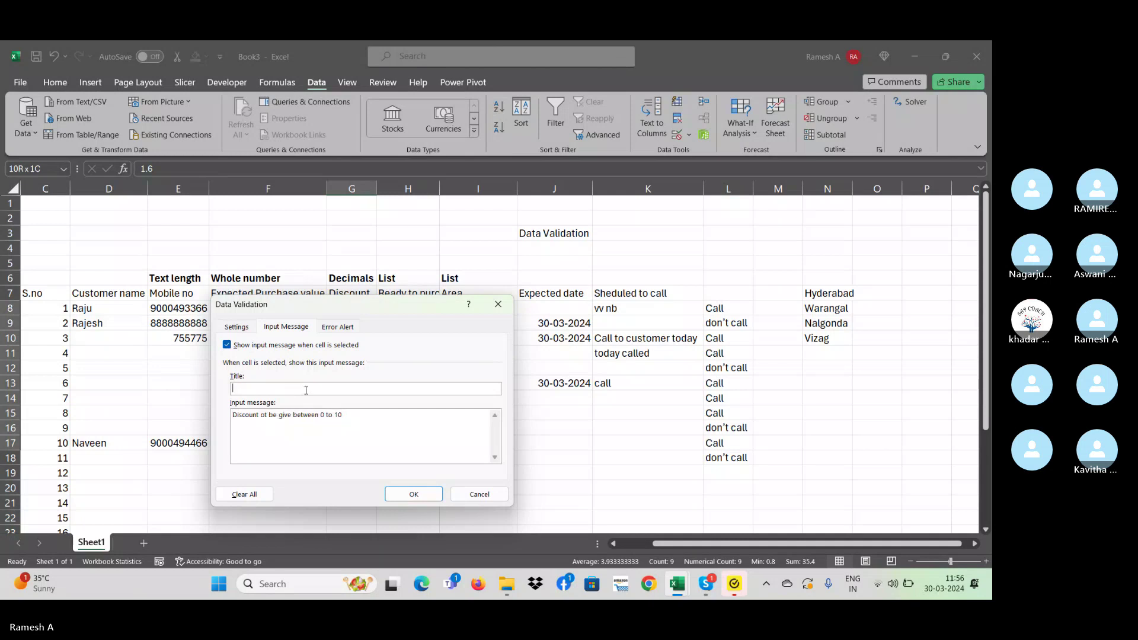
pyautogui.tripleClick(363, 432)
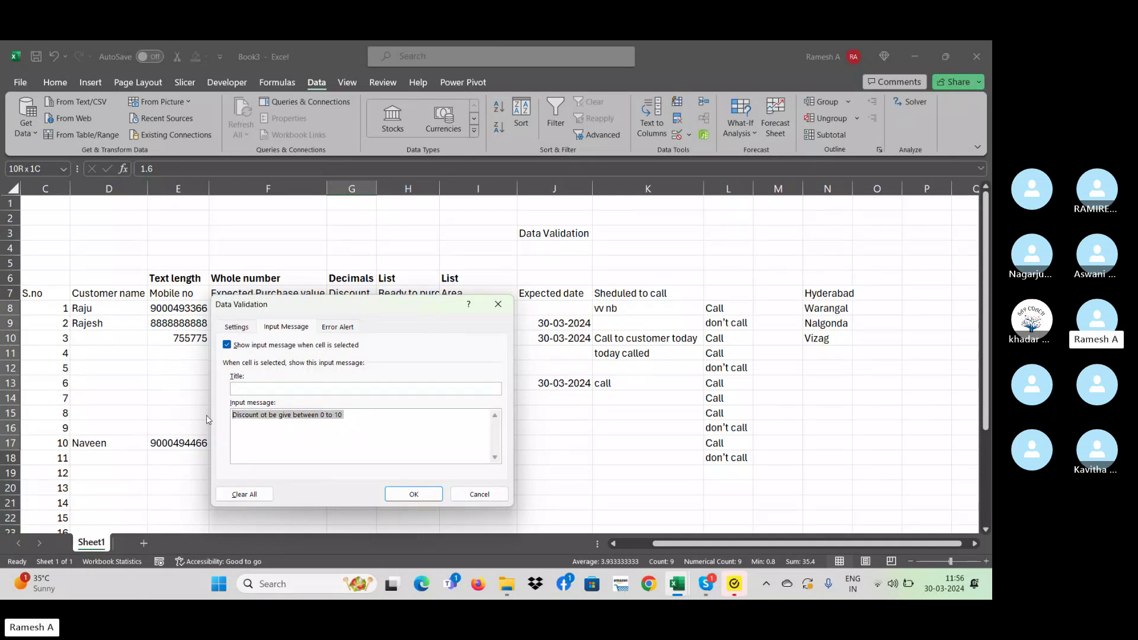
pyautogui.click(276, 390)
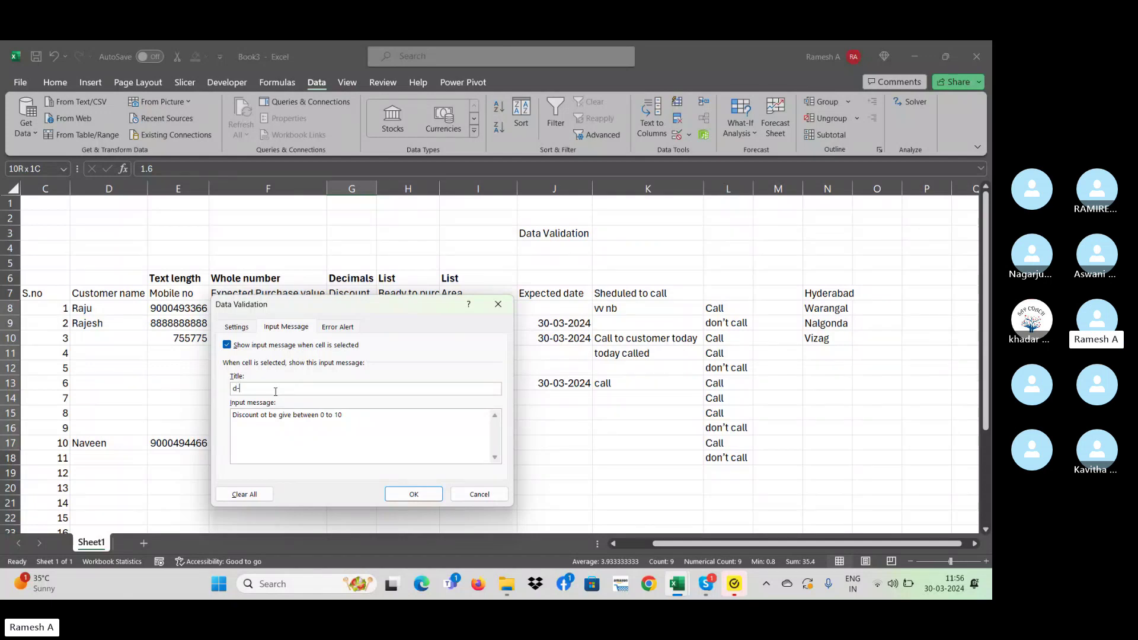
pyautogui.write('d-0 to 10')
# - Keep the Stop style, title the error alert 'discount exceeded' and apply
pyautogui.click(337, 327)
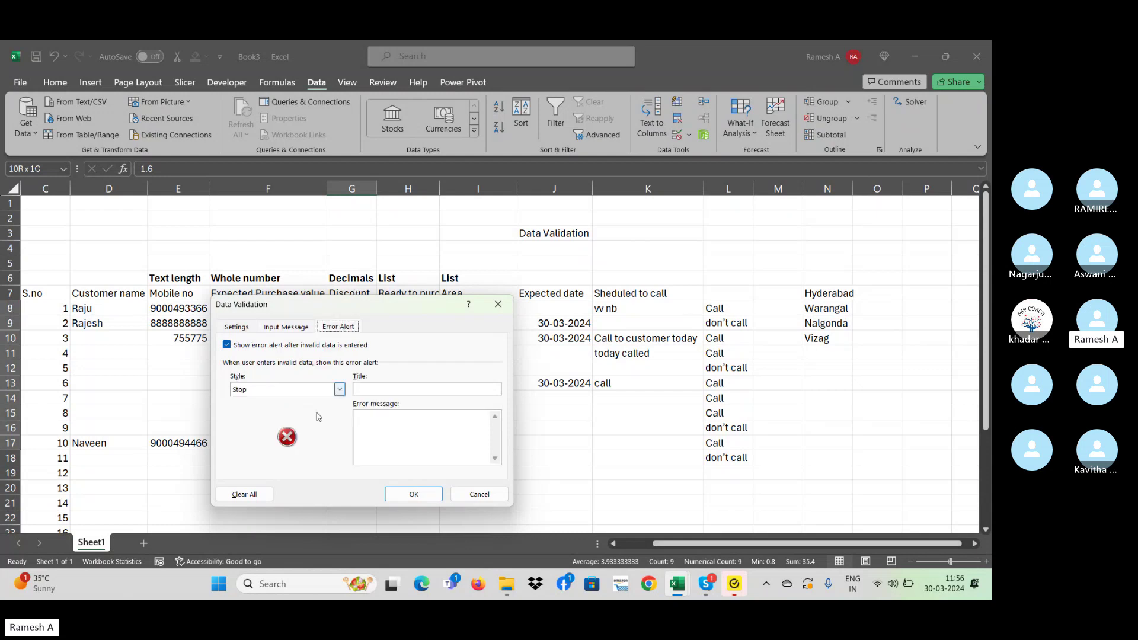
pyautogui.click(402, 386)
pyautogui.write('discount exceeded')
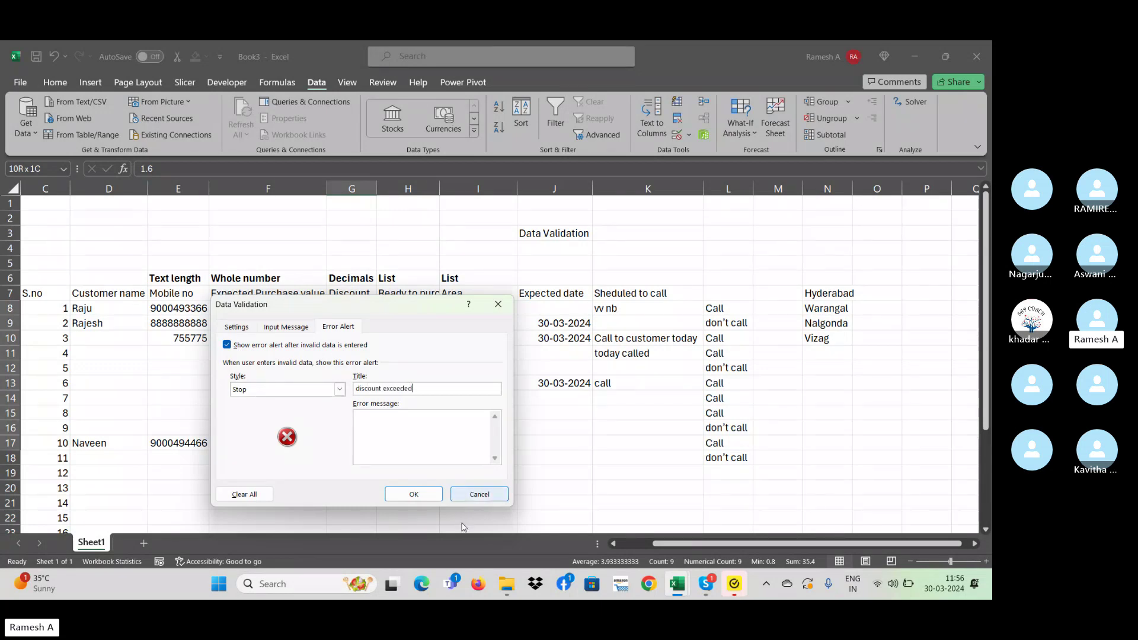
pyautogui.click(414, 498)
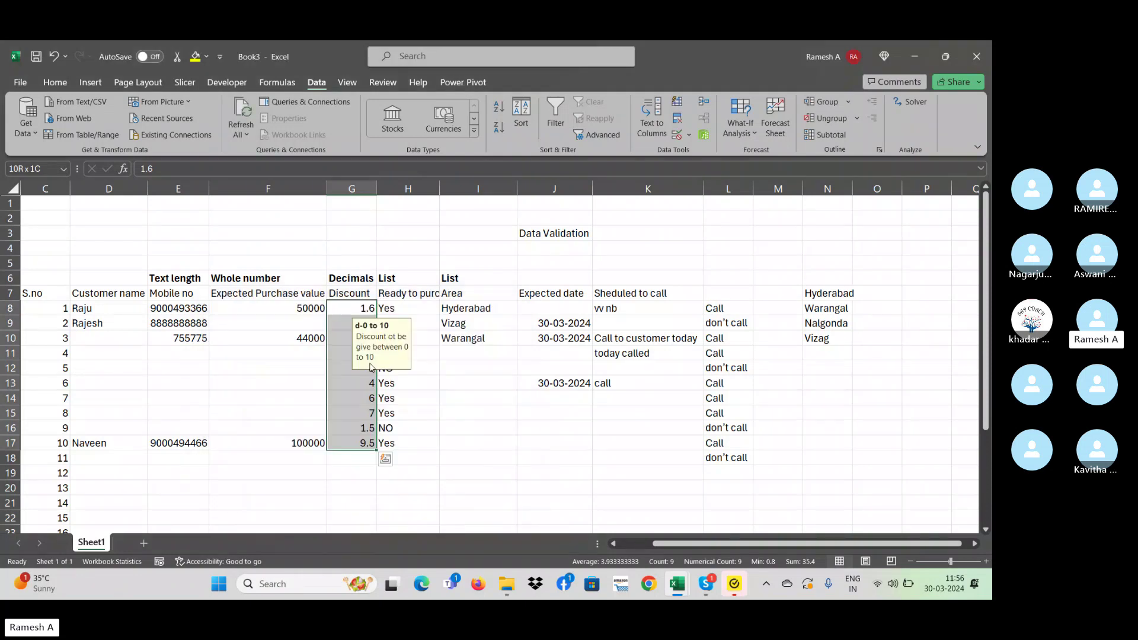
pyautogui.click(356, 351)
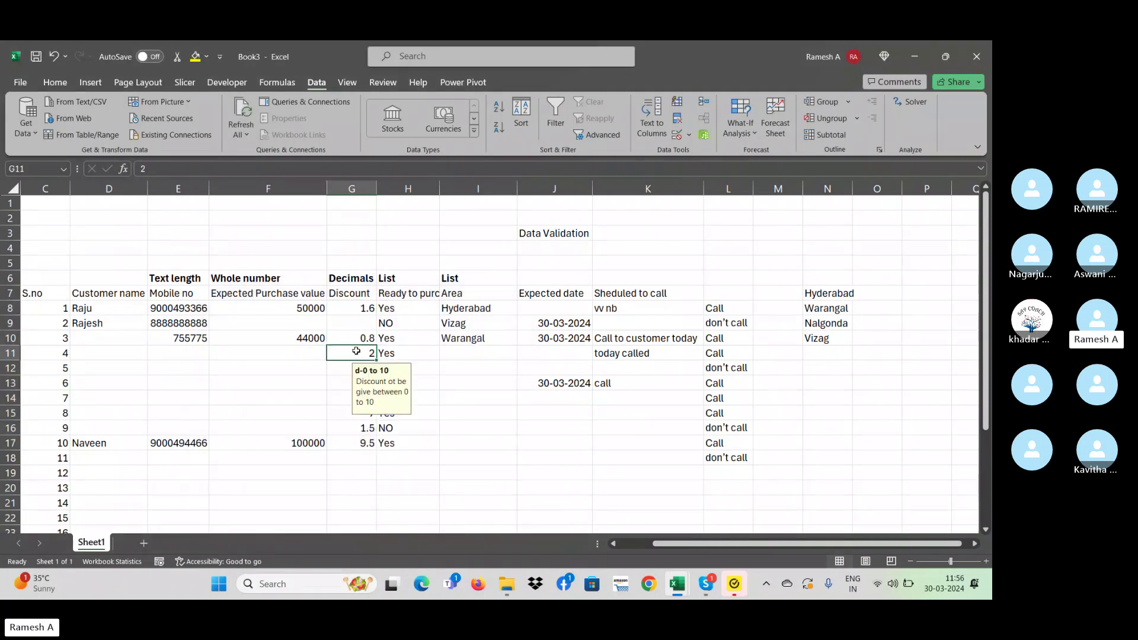
pyautogui.write('12')
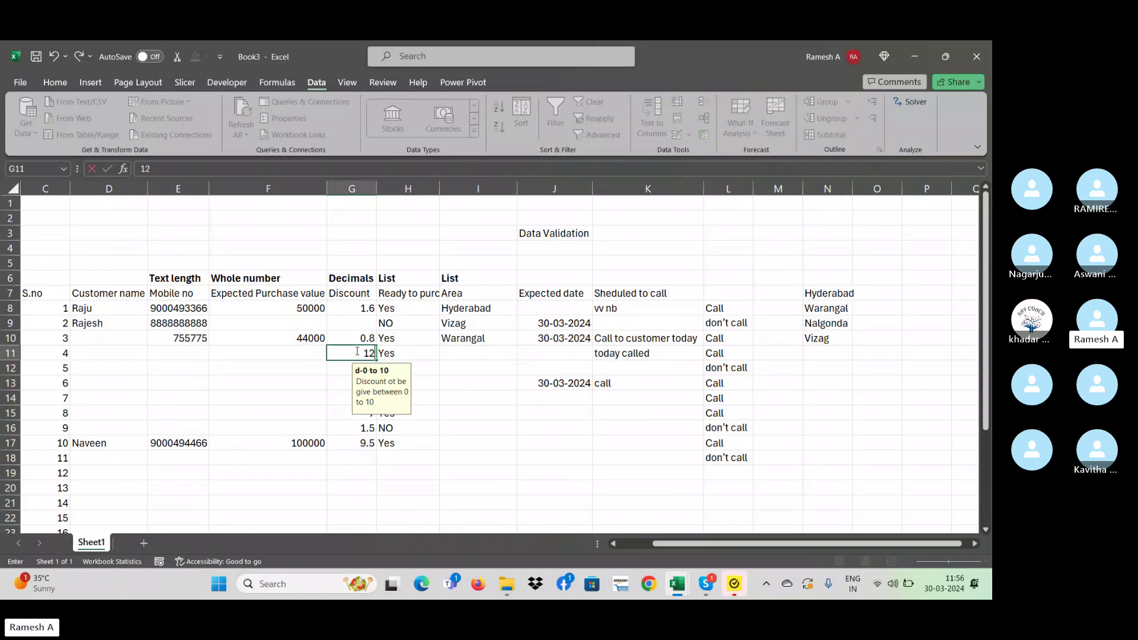
pyautogui.press('Return')
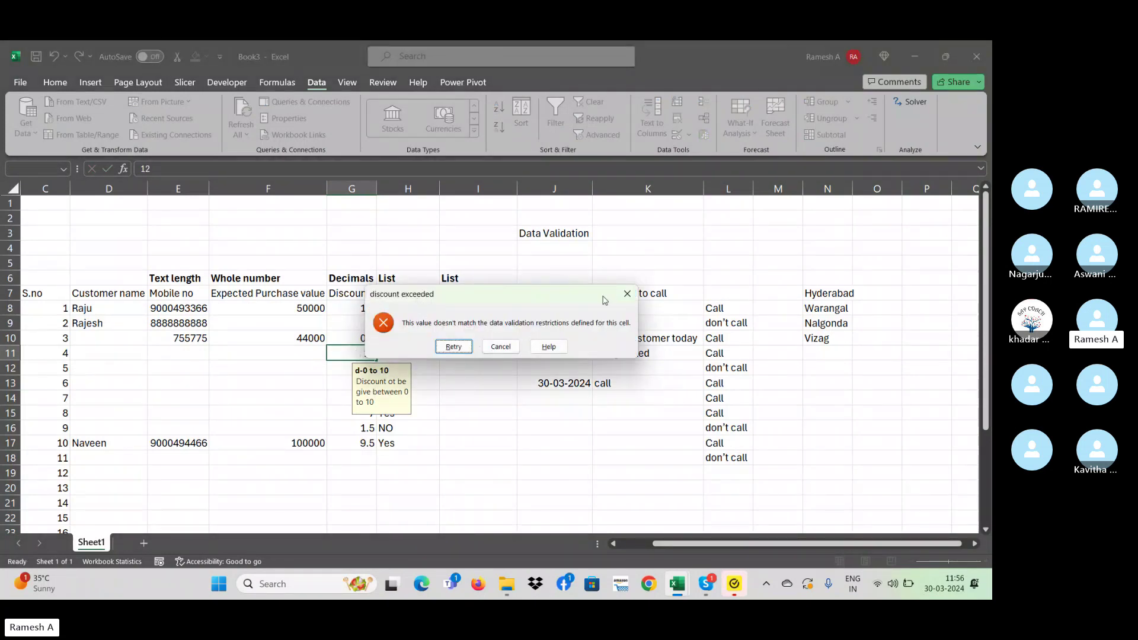
pyautogui.click(626, 293)
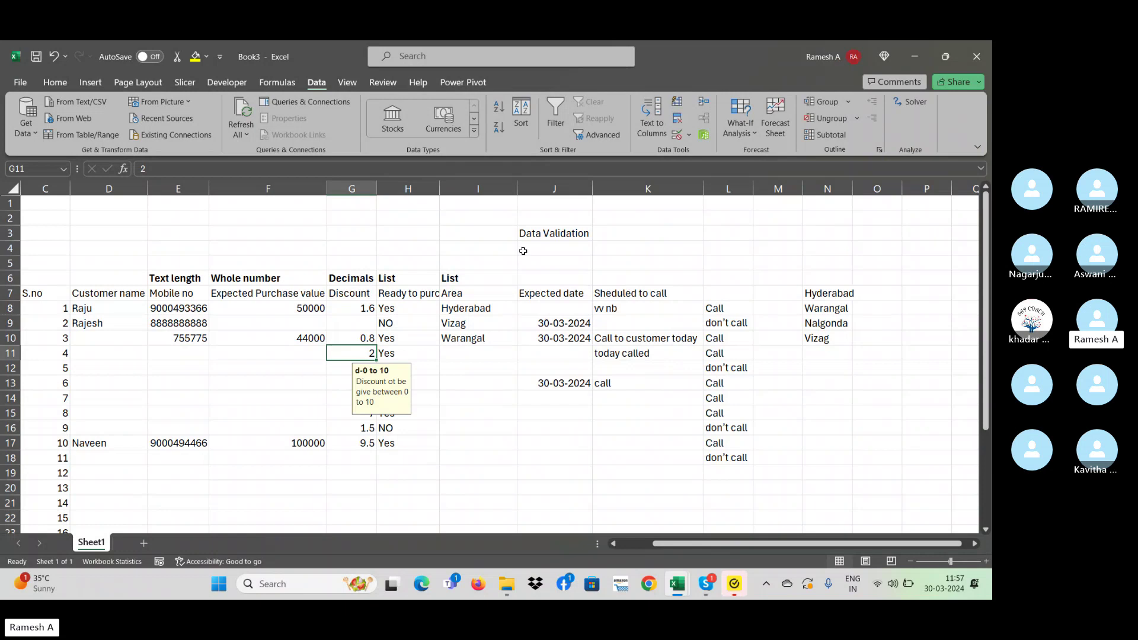
# - Apply All Borders to the table range D6:K26
pyautogui.moveTo(112, 283); pyautogui.dragTo(654, 503)
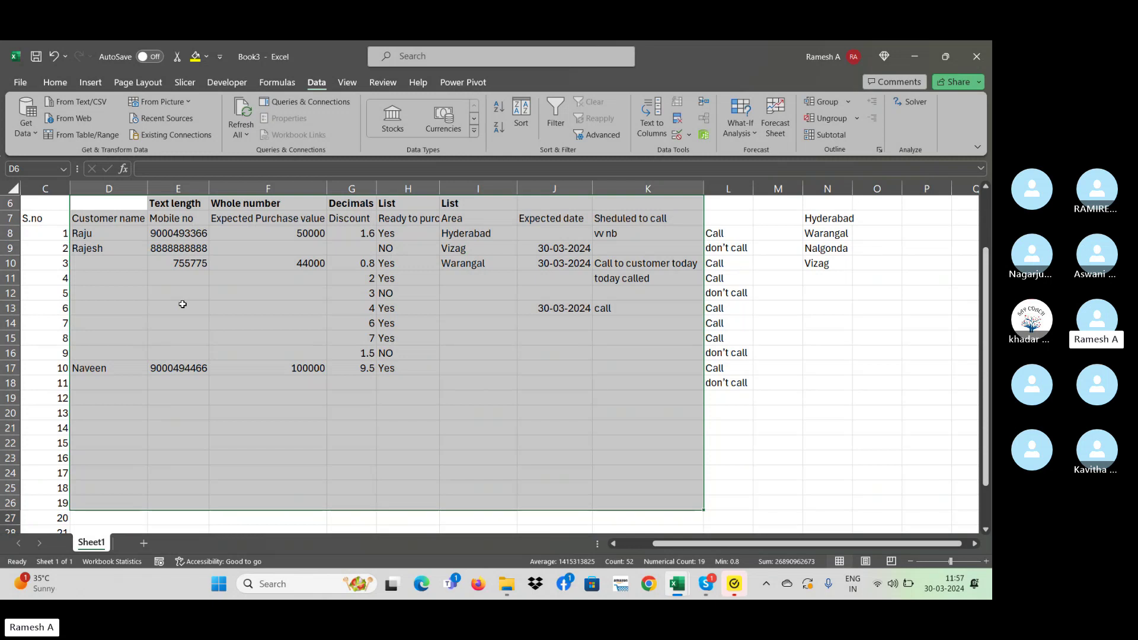
pyautogui.hotkey('ctrl', 'g')
pyautogui.press('Escape')
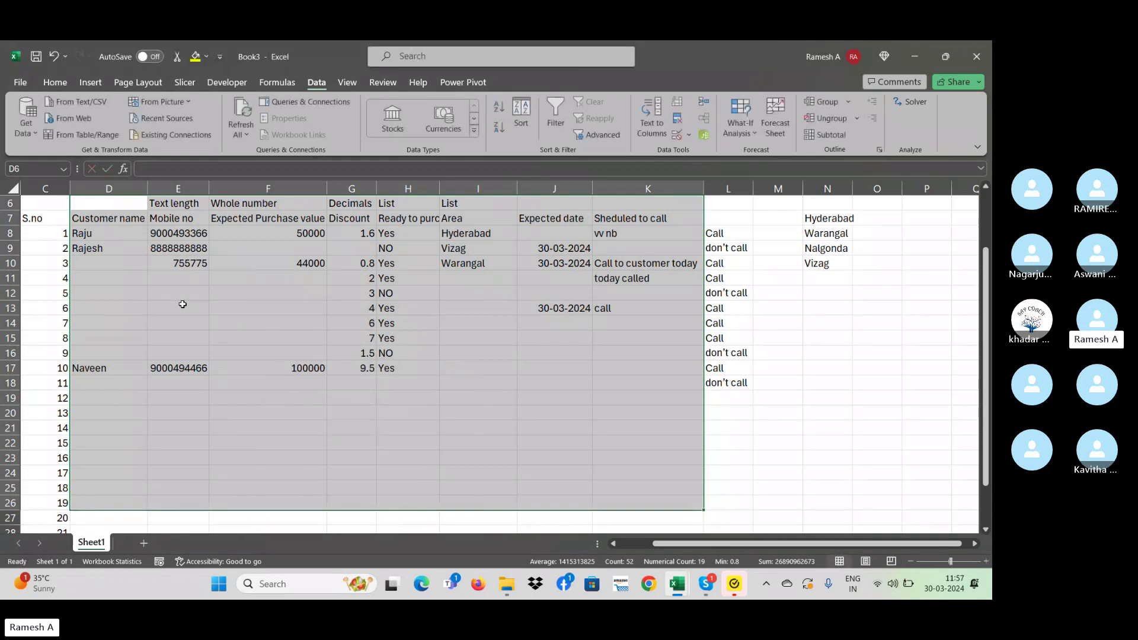
pyautogui.hotkey('alt', 'h')
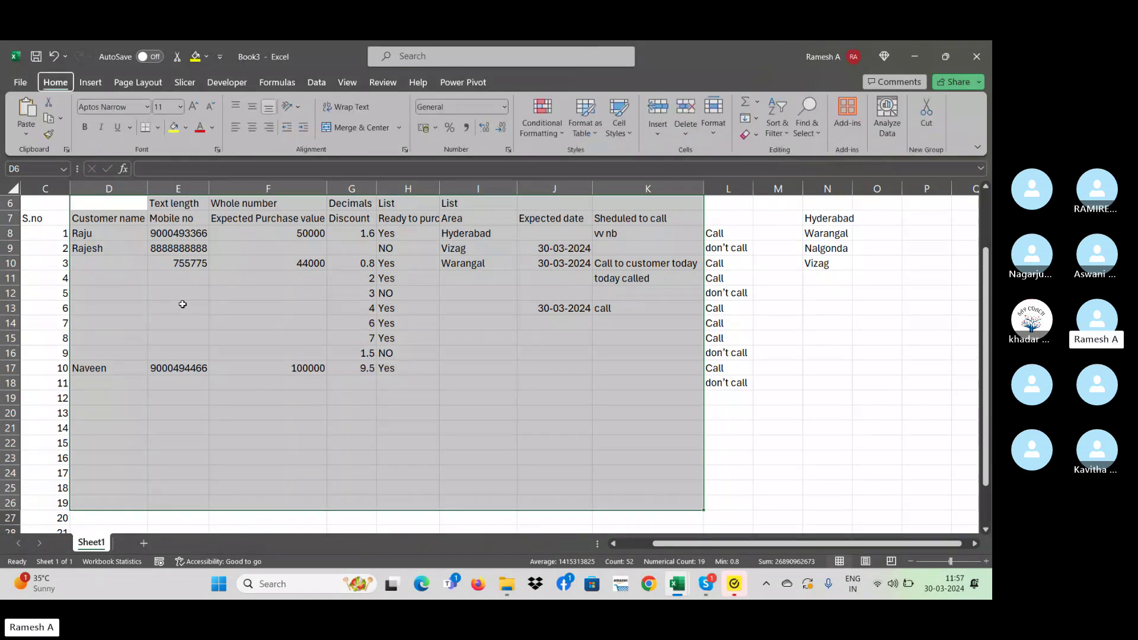
pyautogui.press('b')
pyautogui.press('a')
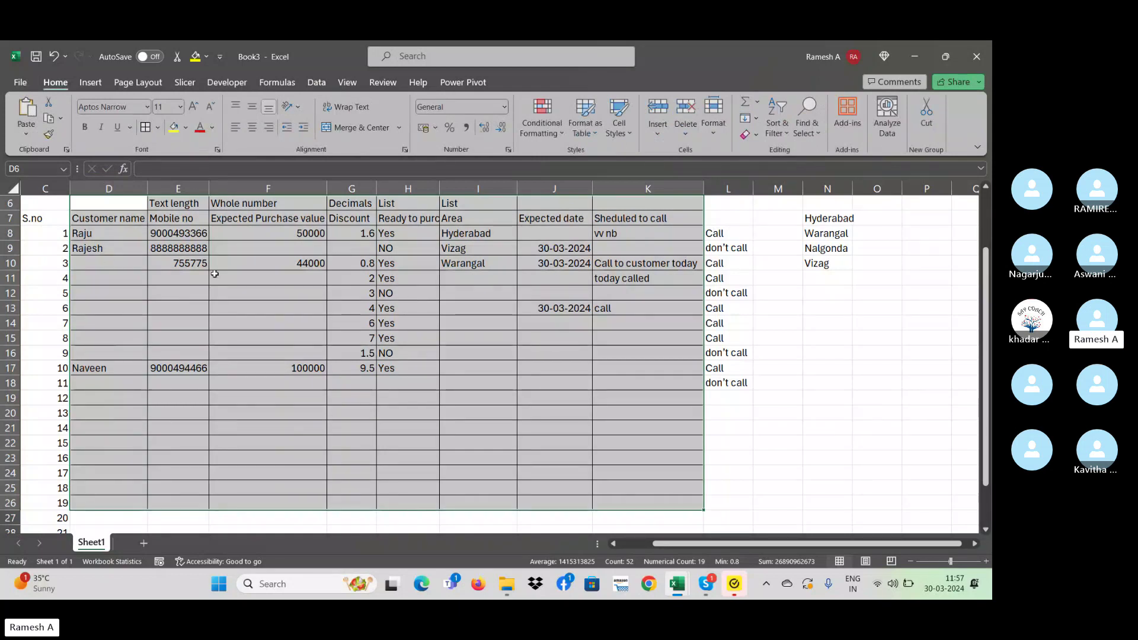
# - Check the input messages in E18 and G16, then deselect to view the borders
pyautogui.click(173, 382)
pyautogui.click(369, 352)
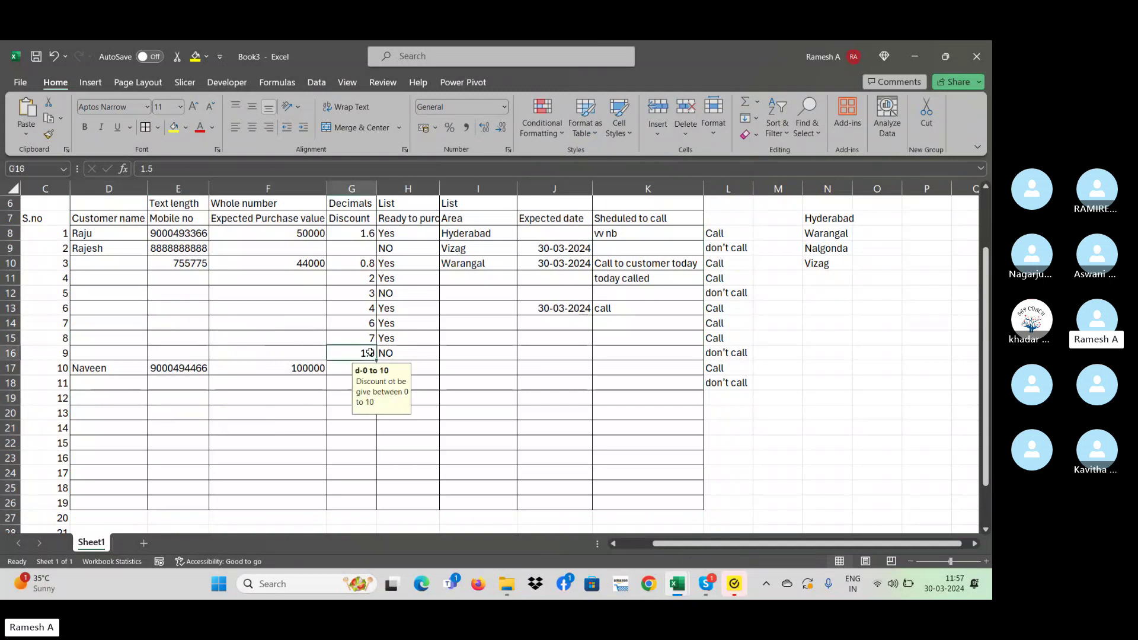
pyautogui.click(213, 294)
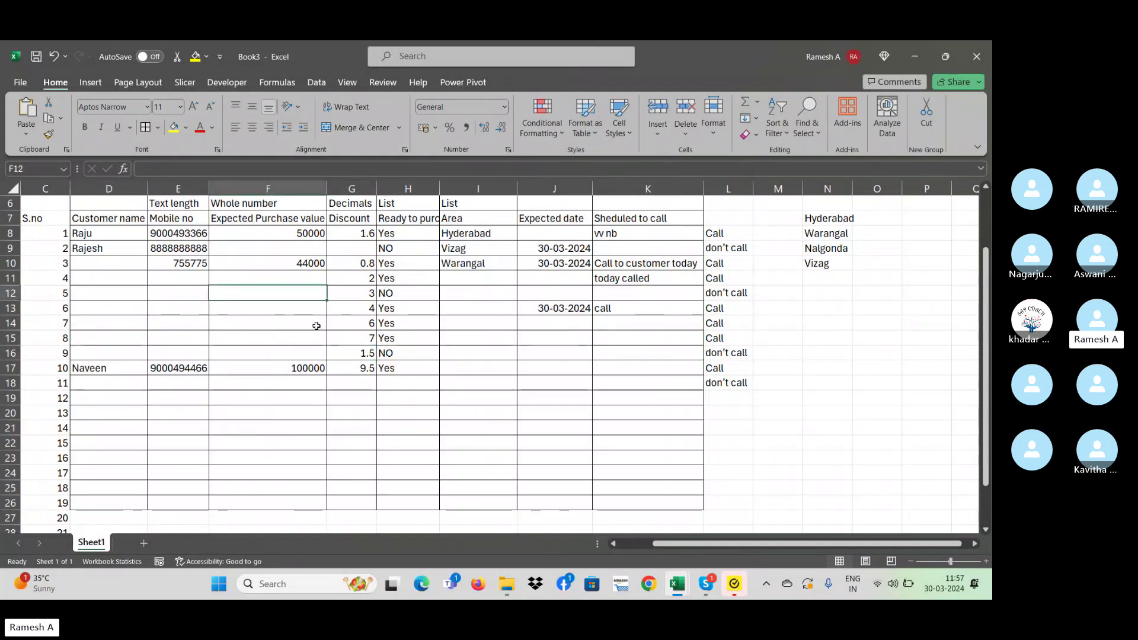
# - Select the Expected date cells in column J, then switch to the Skype meeting window
pyautogui.click(543, 305)
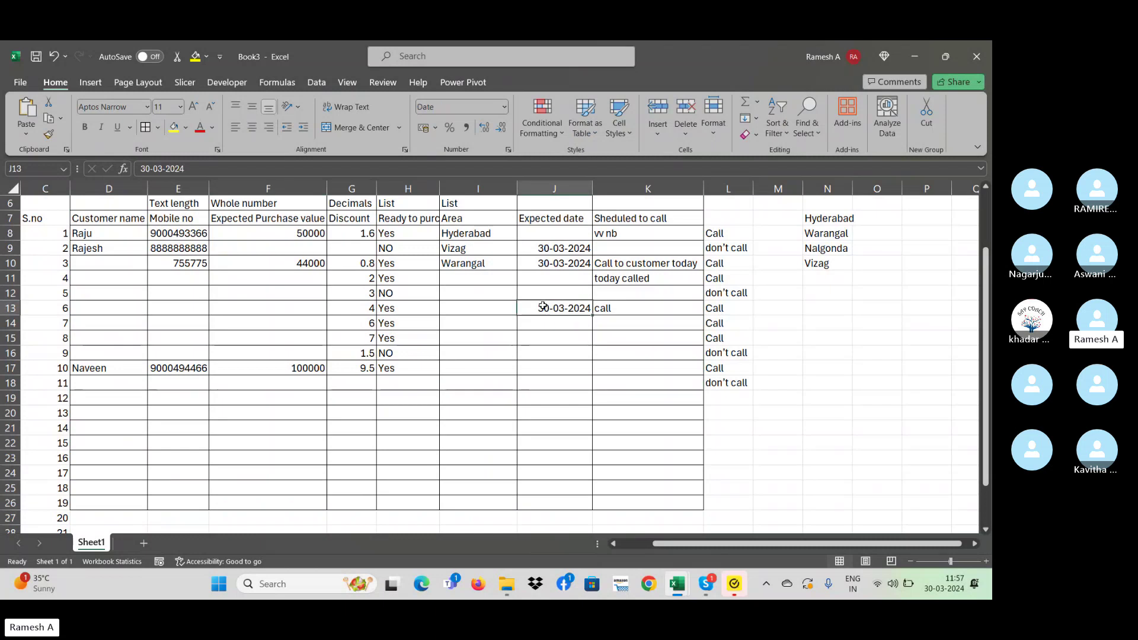
pyautogui.moveTo(554, 233); pyautogui.dragTo(557, 424)
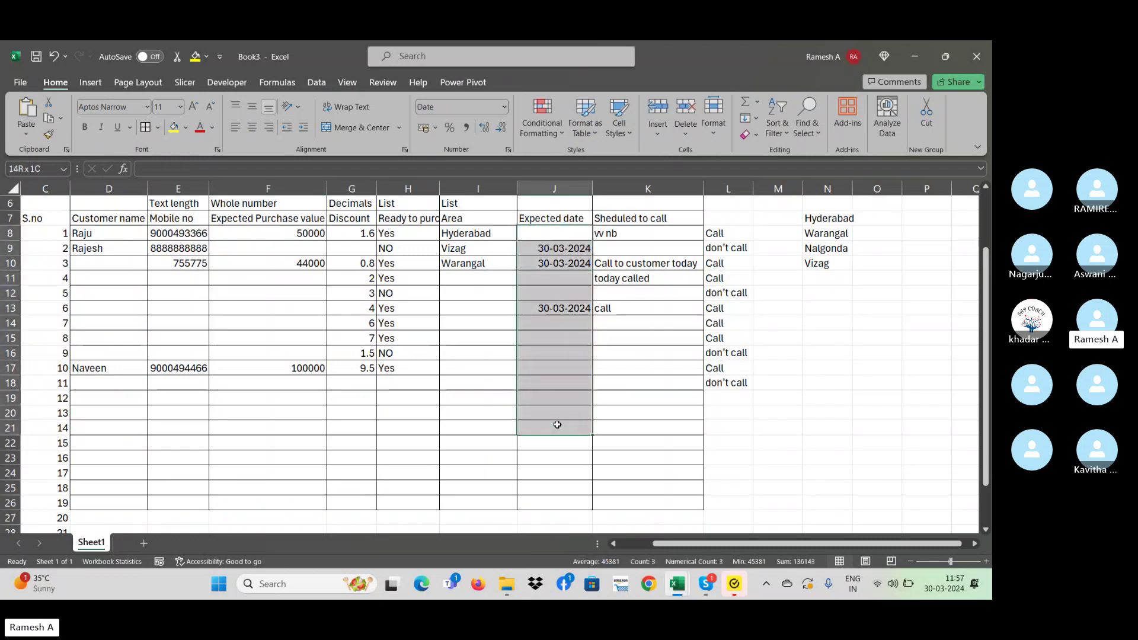
pyautogui.click(557, 376)
pyautogui.click(556, 338)
pyautogui.click(559, 375)
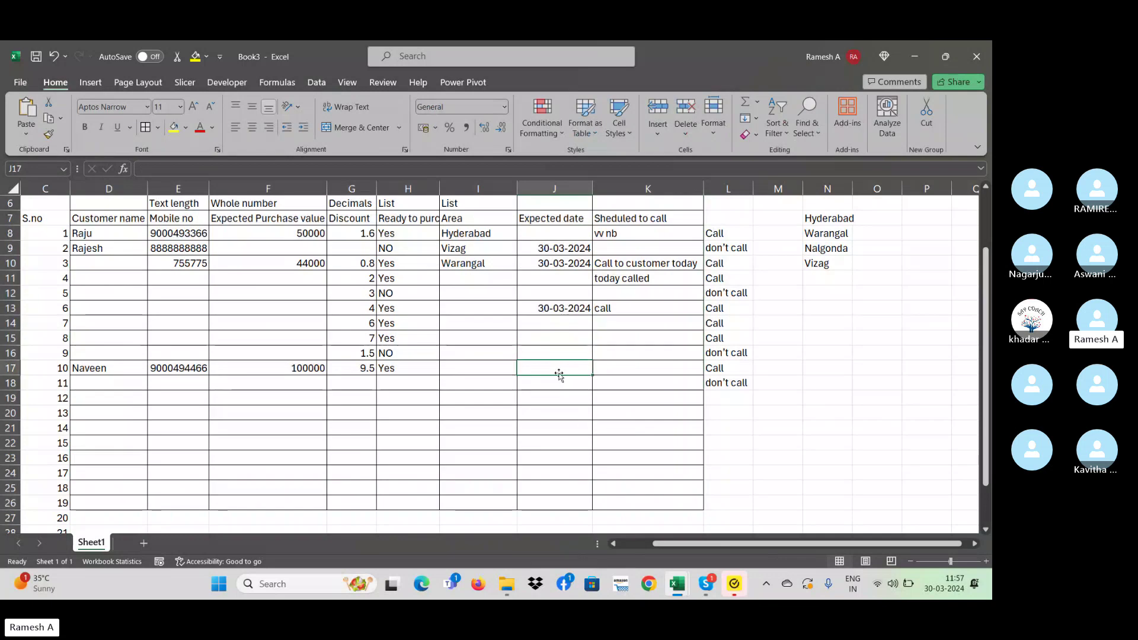
pyautogui.click(558, 341)
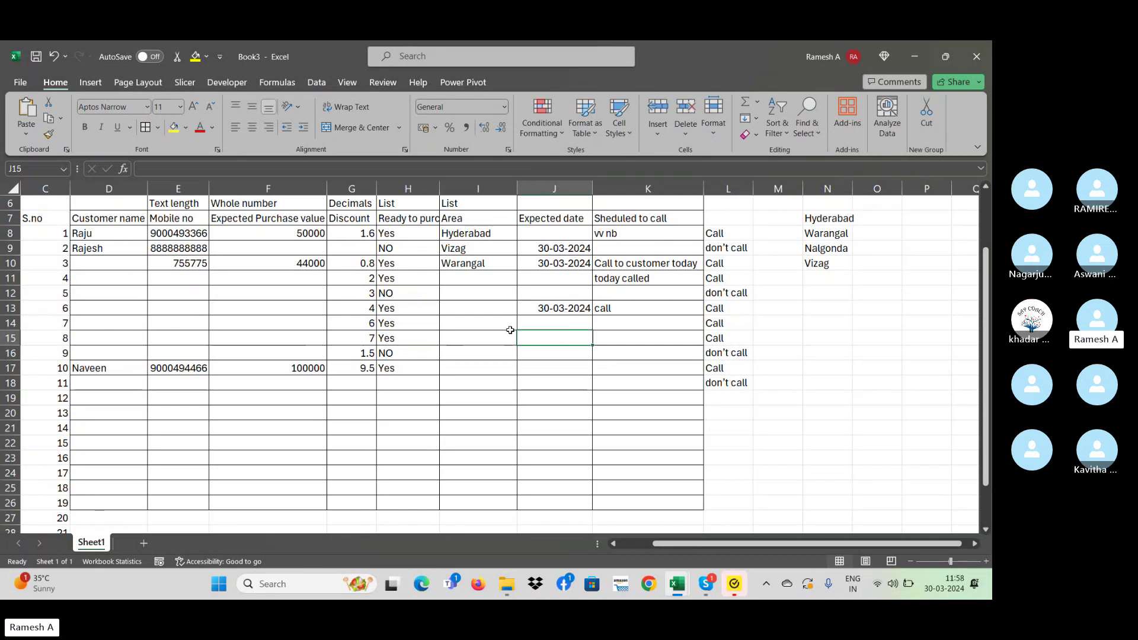
pyautogui.moveTo(554, 248); pyautogui.dragTo(551, 421)
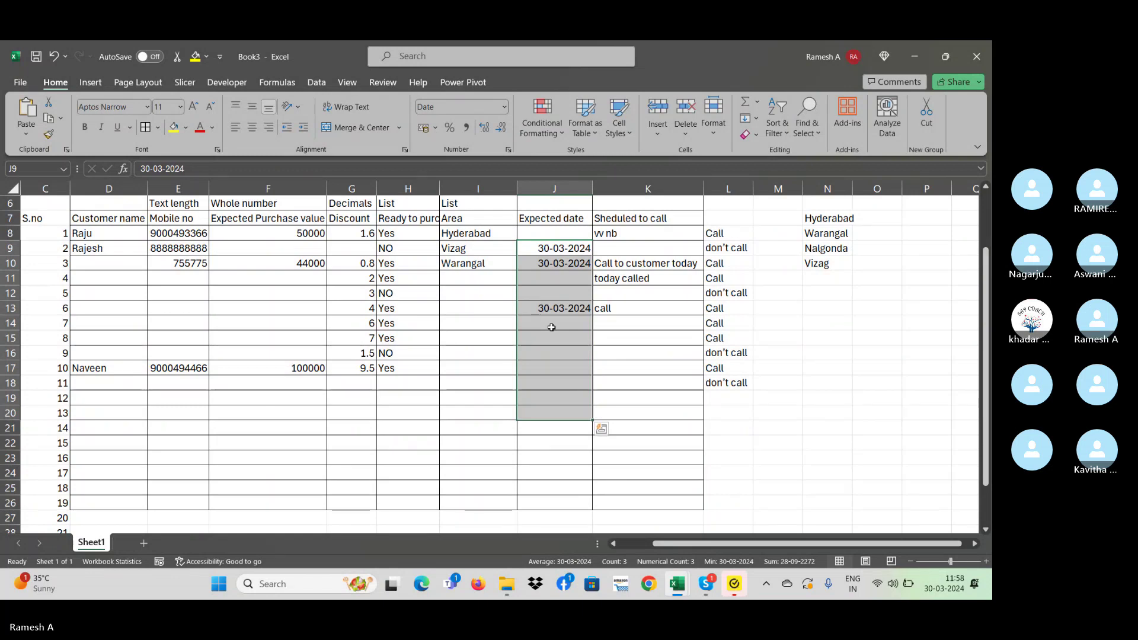
pyautogui.click(707, 584)
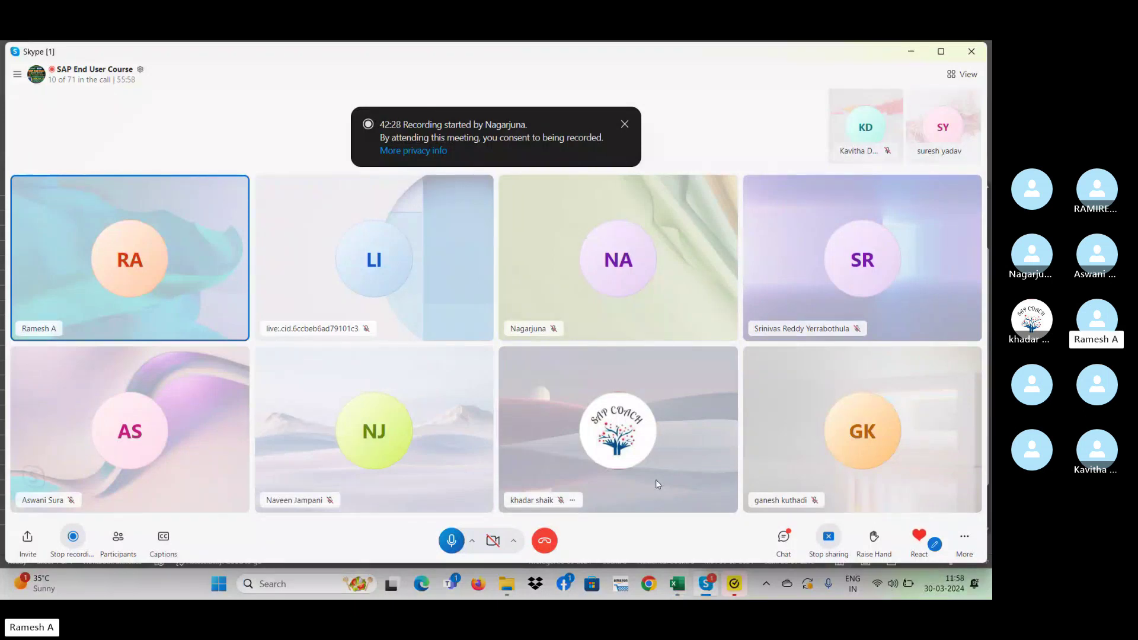
pyautogui.click(677, 585)
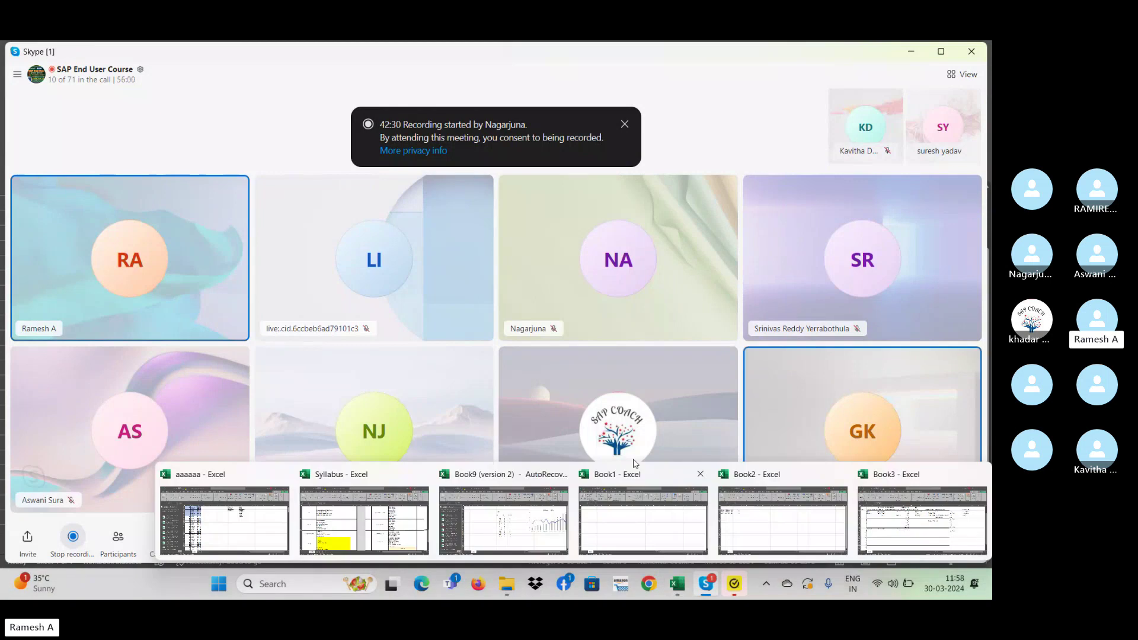
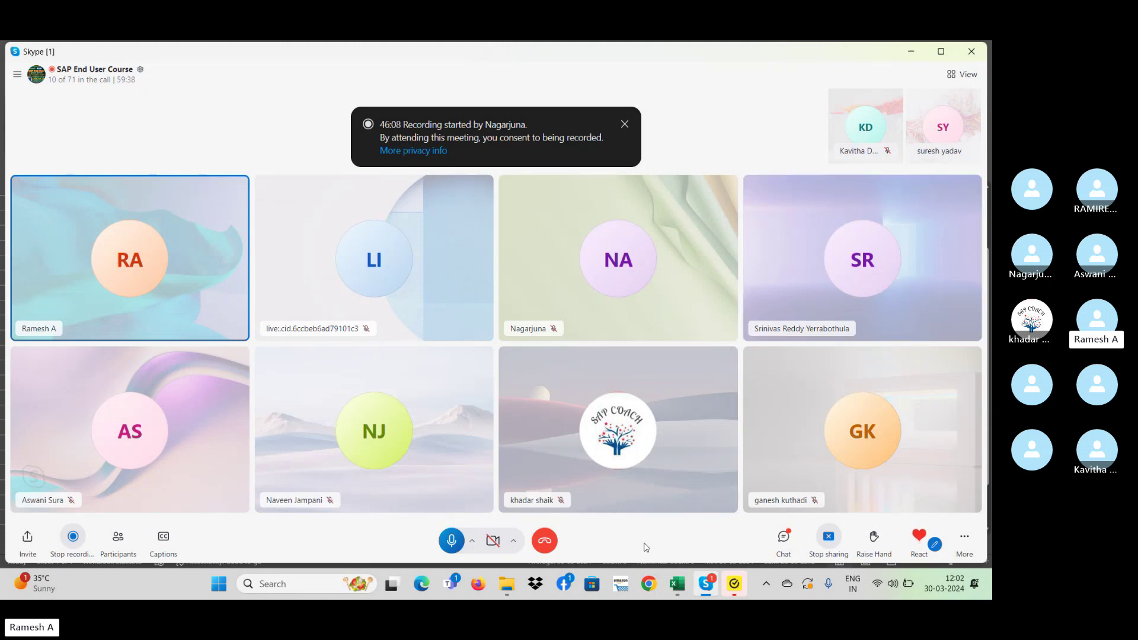
# - Bring the Book1 Excel workbook to the front from the Skype meeting
pyautogui.click(677, 584)
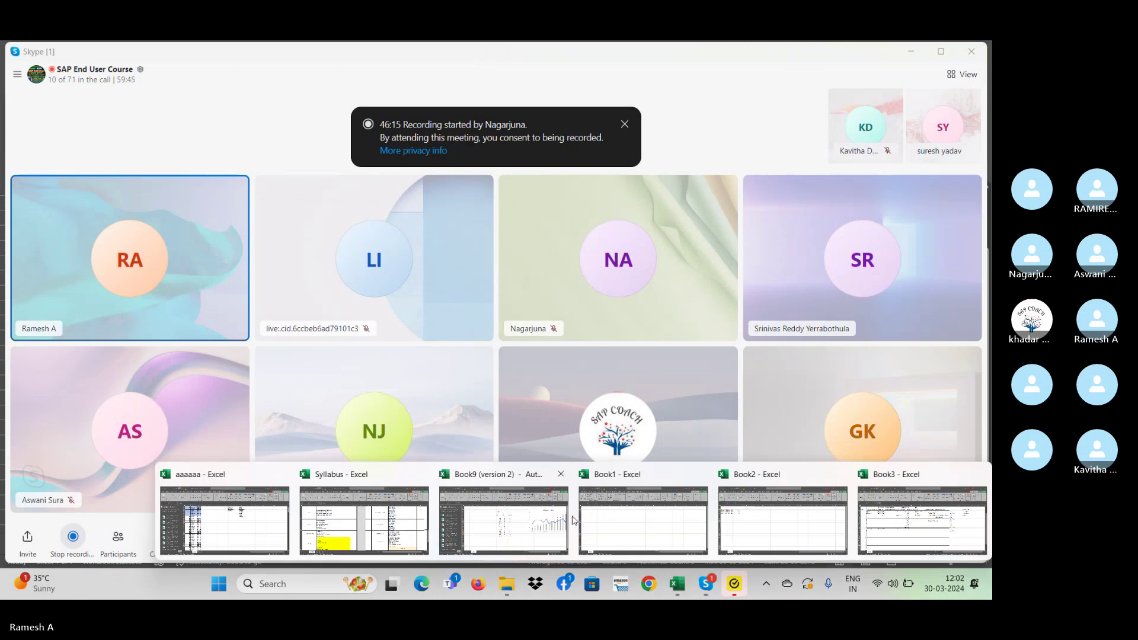
pyautogui.click(675, 524)
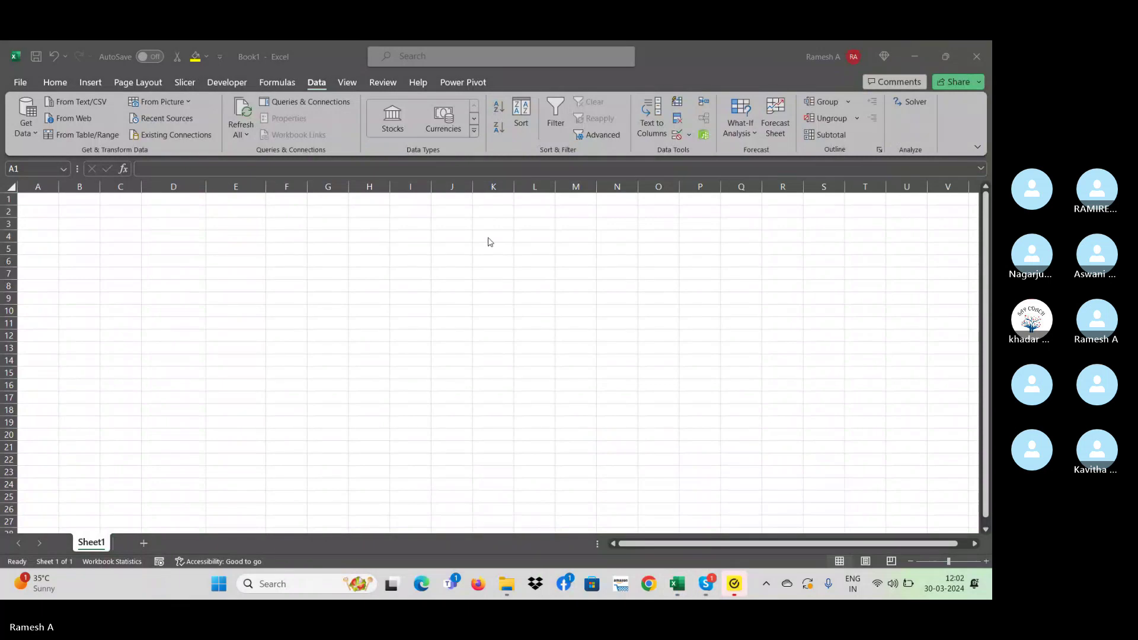
# - Enter the headings Purchase in I6 and Customer in H6
pyautogui.click(416, 284)
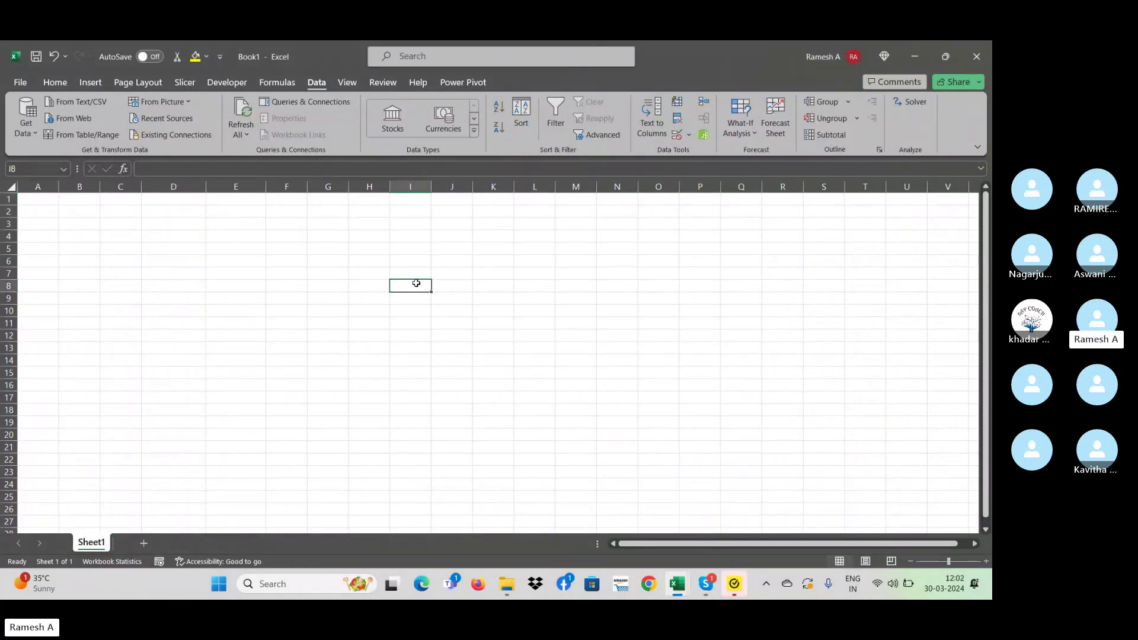
pyautogui.press('Up')
pyautogui.press('Up')
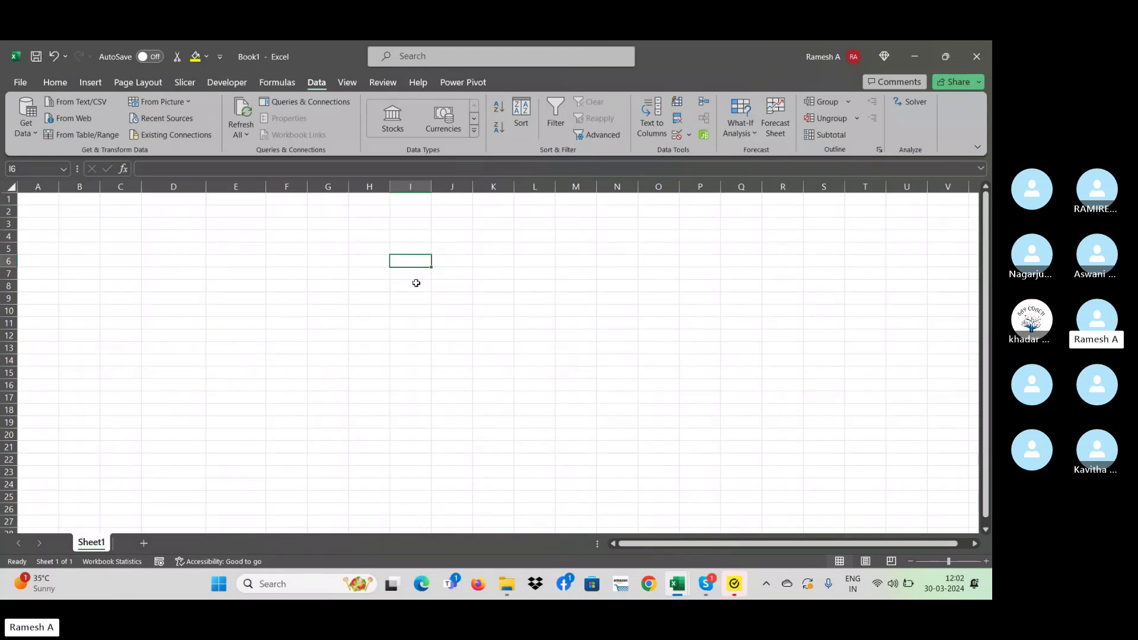
pyautogui.write('Purcha')
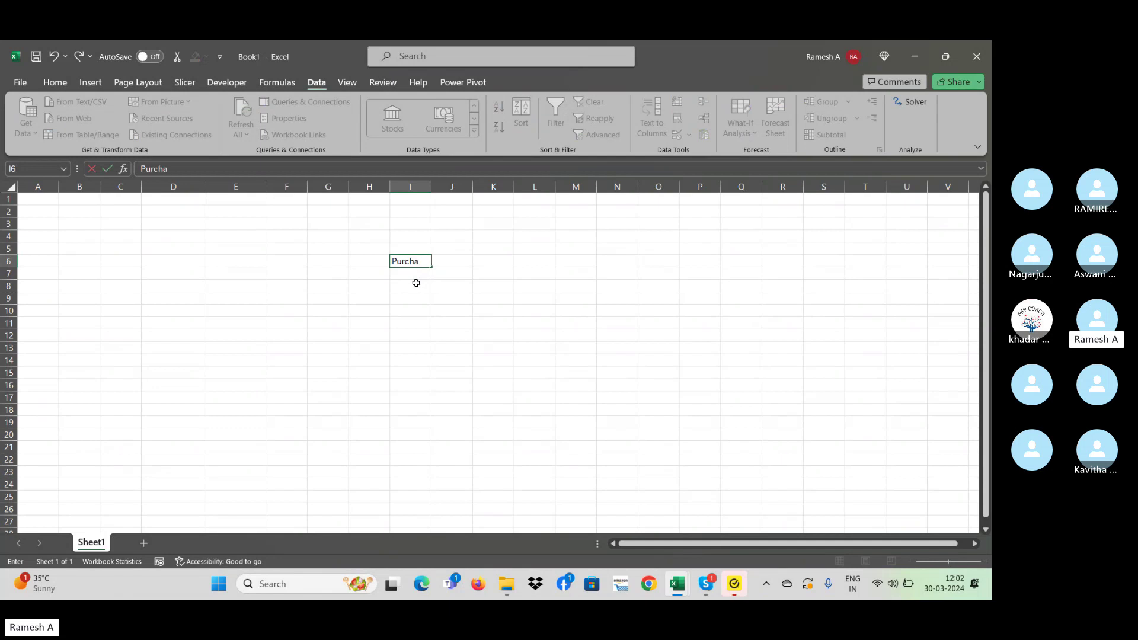
pyautogui.write('se')
pyautogui.press('Left')
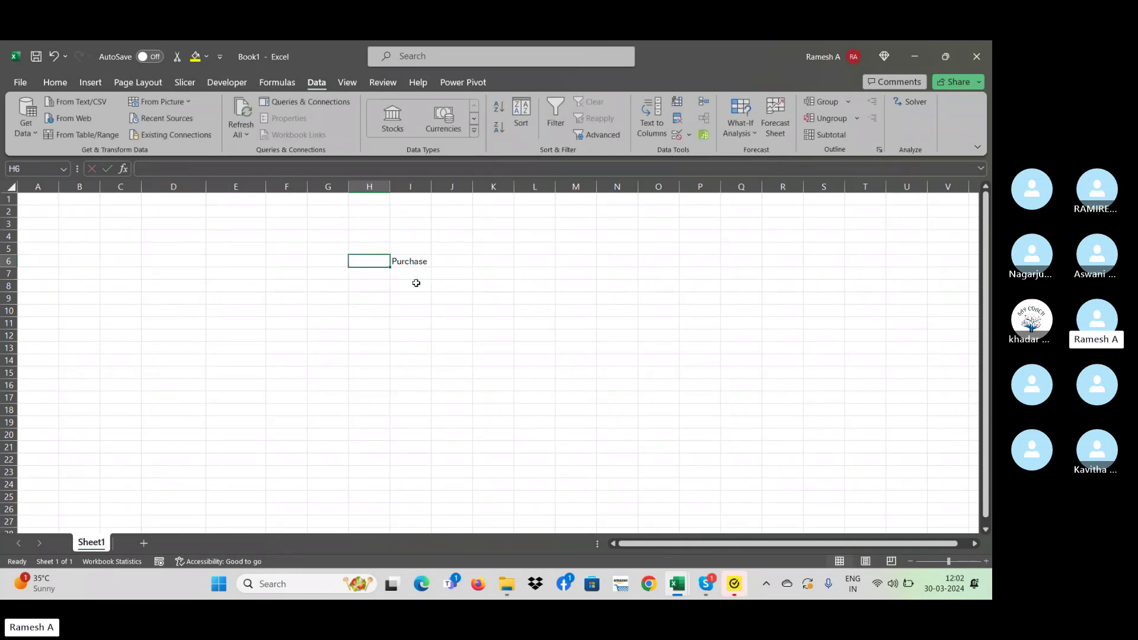
pyautogui.write('Custo')
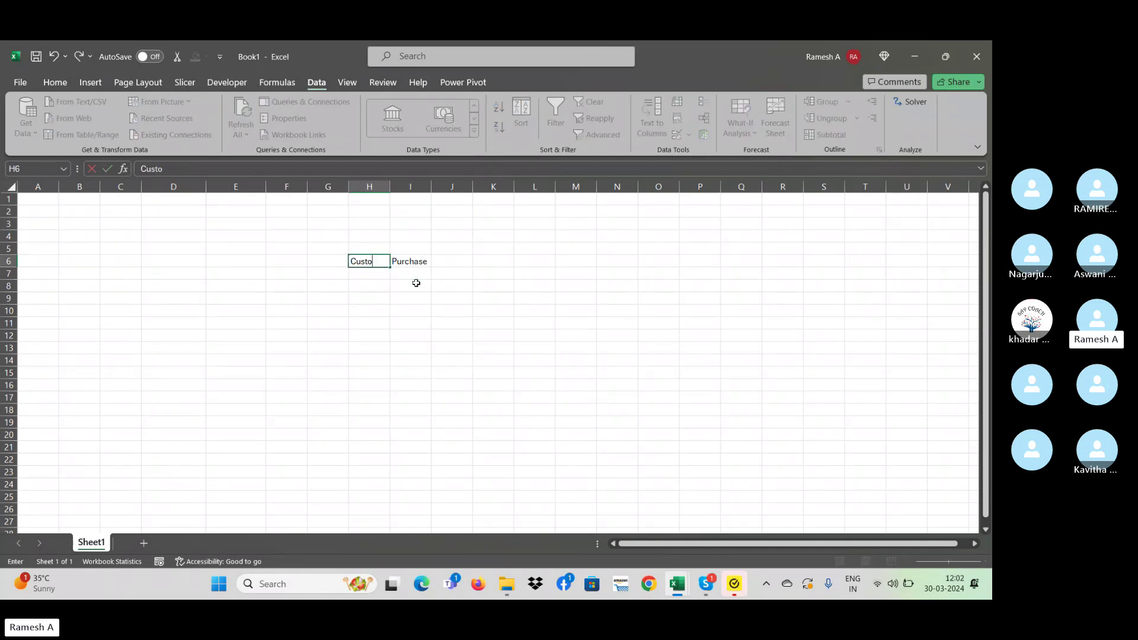
pyautogui.write('mer')
pyautogui.press('Return')
# - Move across the sheet to cell N2, where the slab table will start
pyautogui.press('Down')
pyautogui.press('Down')
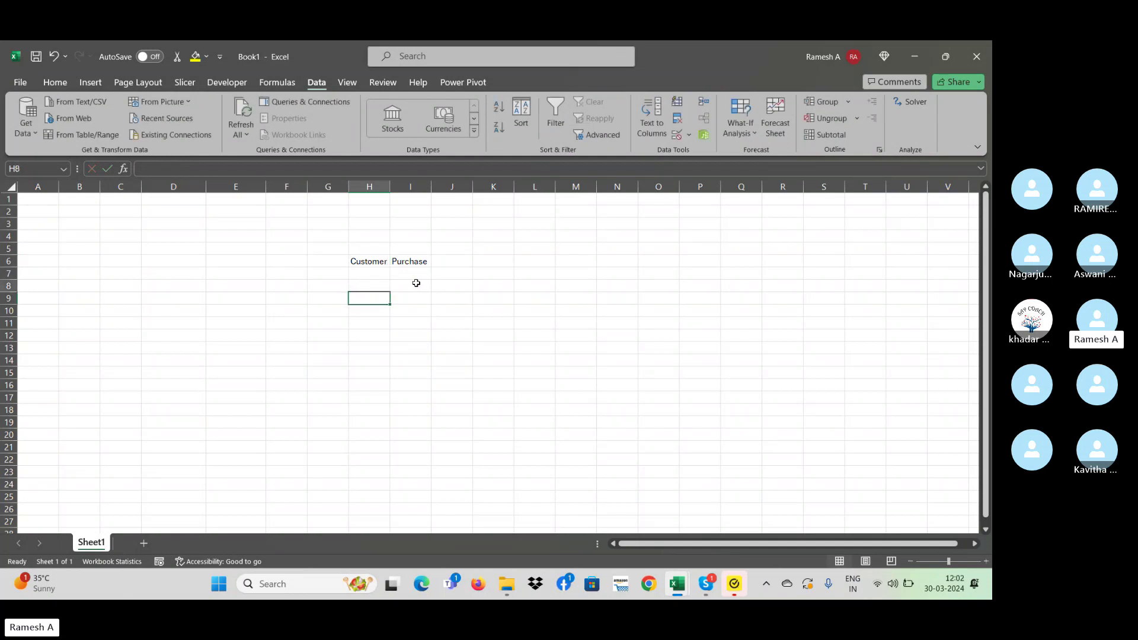
pyautogui.press('Up')
pyautogui.press('Up')
pyautogui.press('Right')
pyautogui.press('Down')
pyautogui.press('Down')
pyautogui.press('Down')
pyautogui.press('Up')
pyautogui.press('Up')
pyautogui.press('Up')
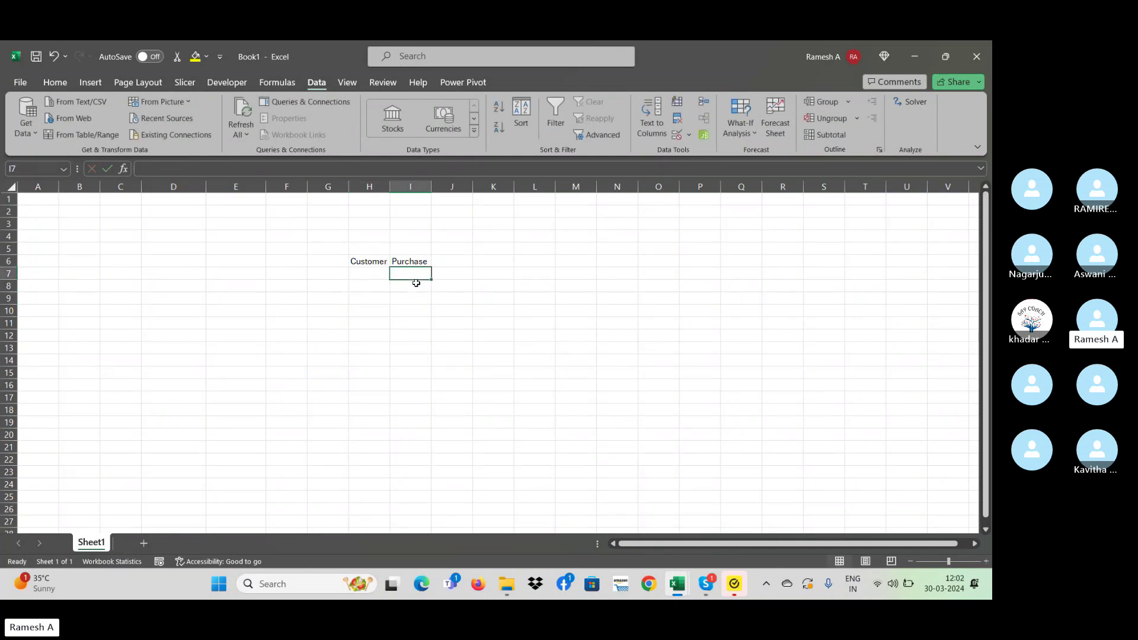
pyautogui.press('Right')
pyautogui.press('Right')
pyautogui.press('Right')
pyautogui.press('Right')
pyautogui.press('Right')
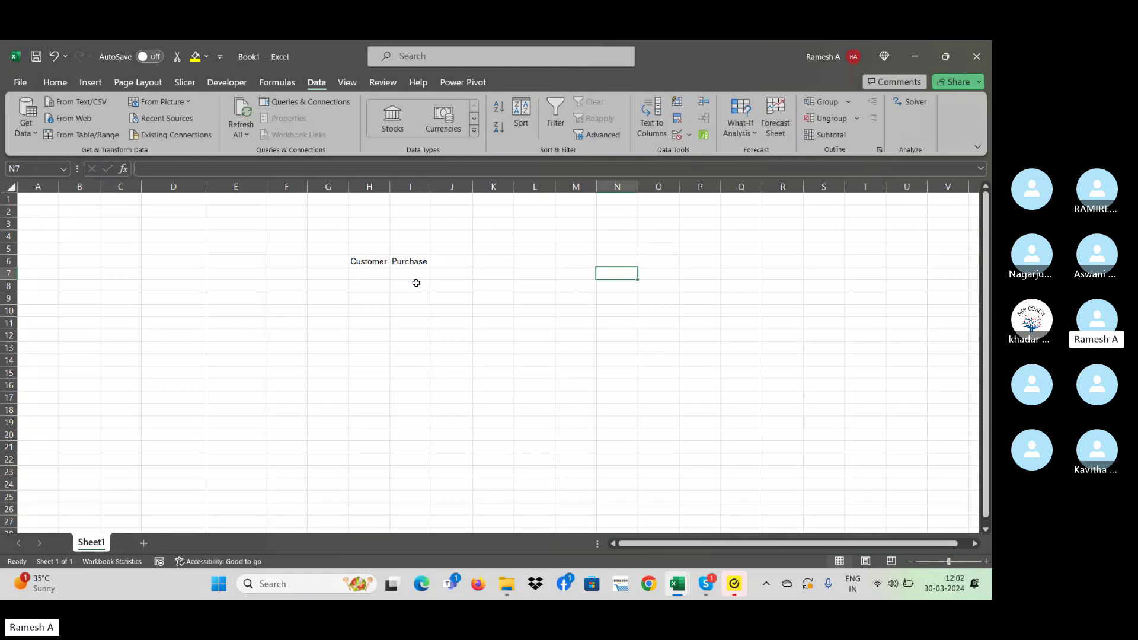
pyautogui.press('Up')
pyautogui.press('Up')
pyautogui.press('Up')
pyautogui.press('Up')
pyautogui.press('Up')
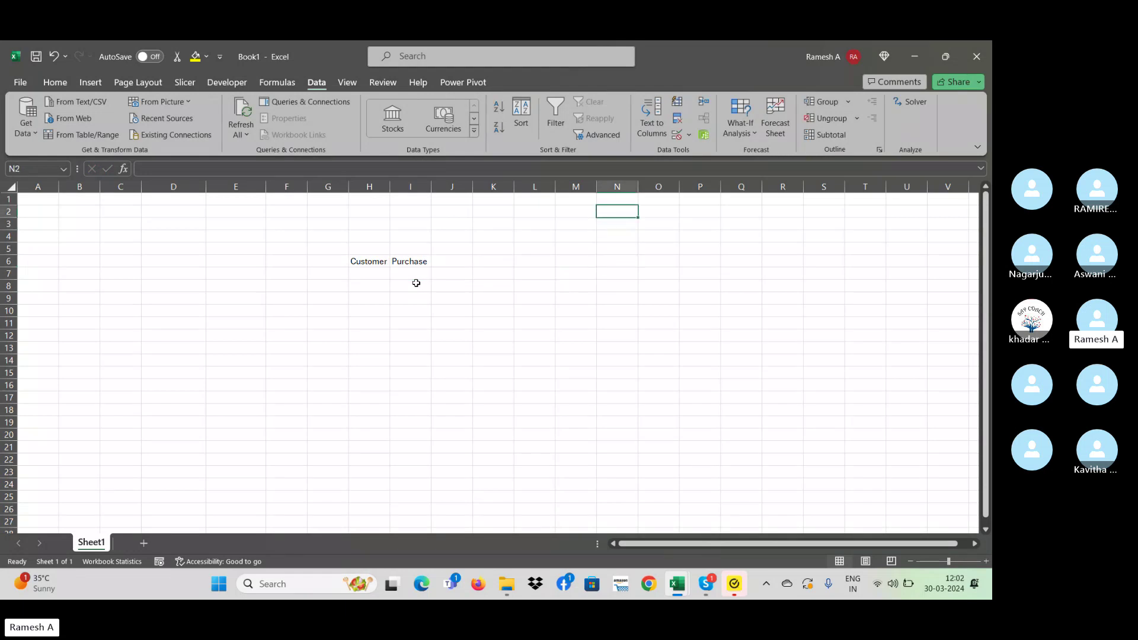
# - Enter the first slab tiers: 10000 → 1% in N2:O2 and 20000 → 2% in N3:O3
pyautogui.write('10000')
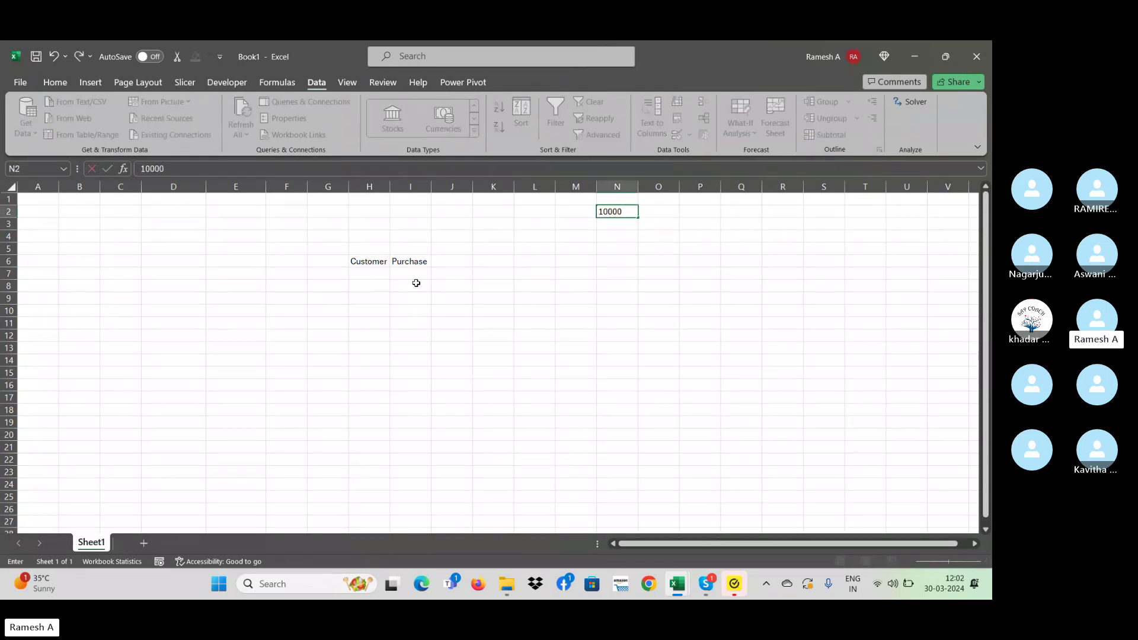
pyautogui.press('Tab')
pyautogui.write('1')
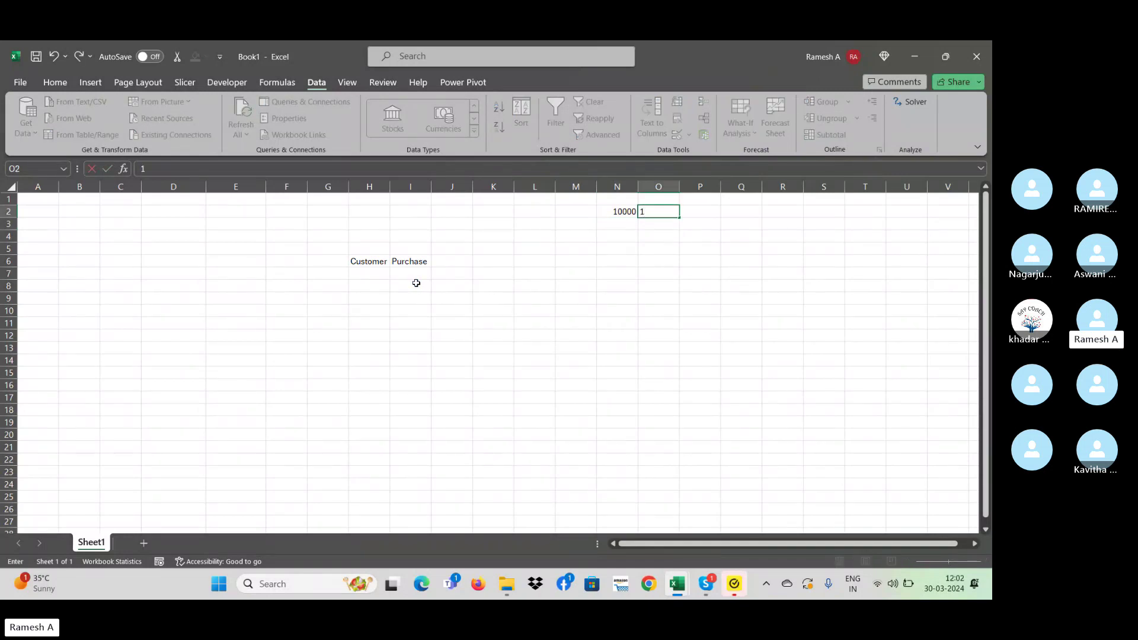
pyautogui.write('%')
pyautogui.press('Return')
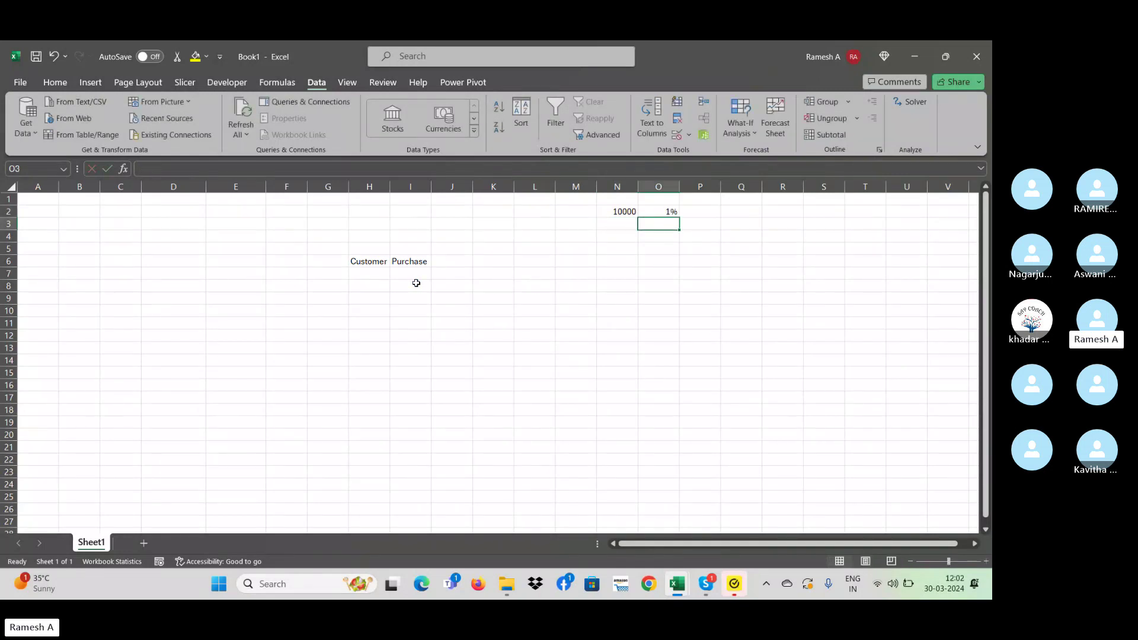
pyautogui.press('Left')
pyautogui.write('20000')
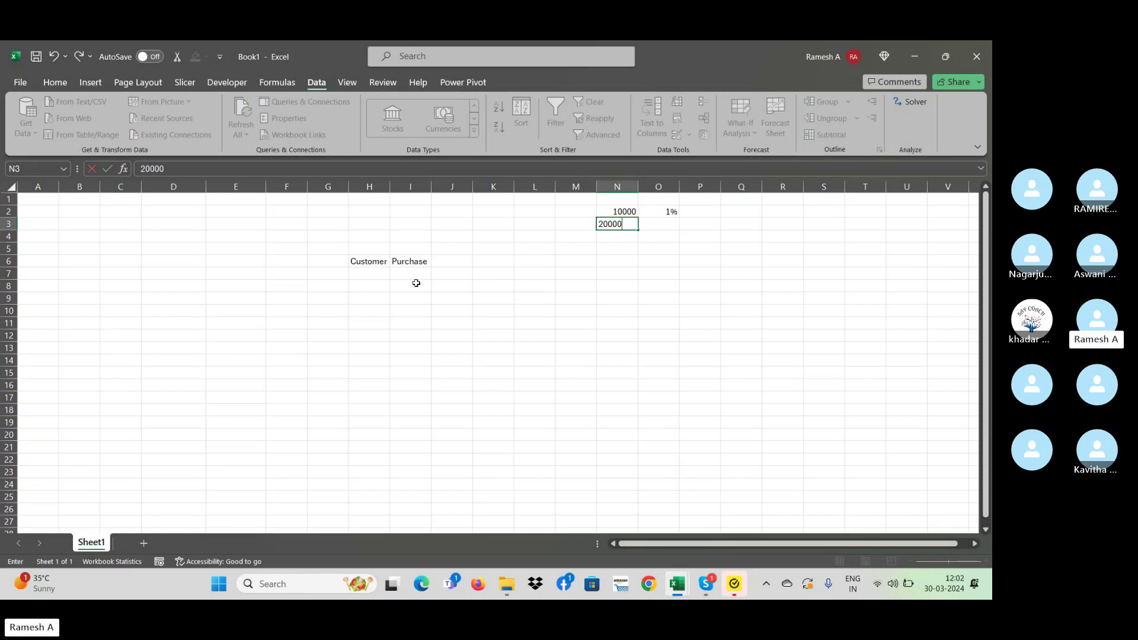
pyautogui.press('Tab')
pyautogui.write('2%')
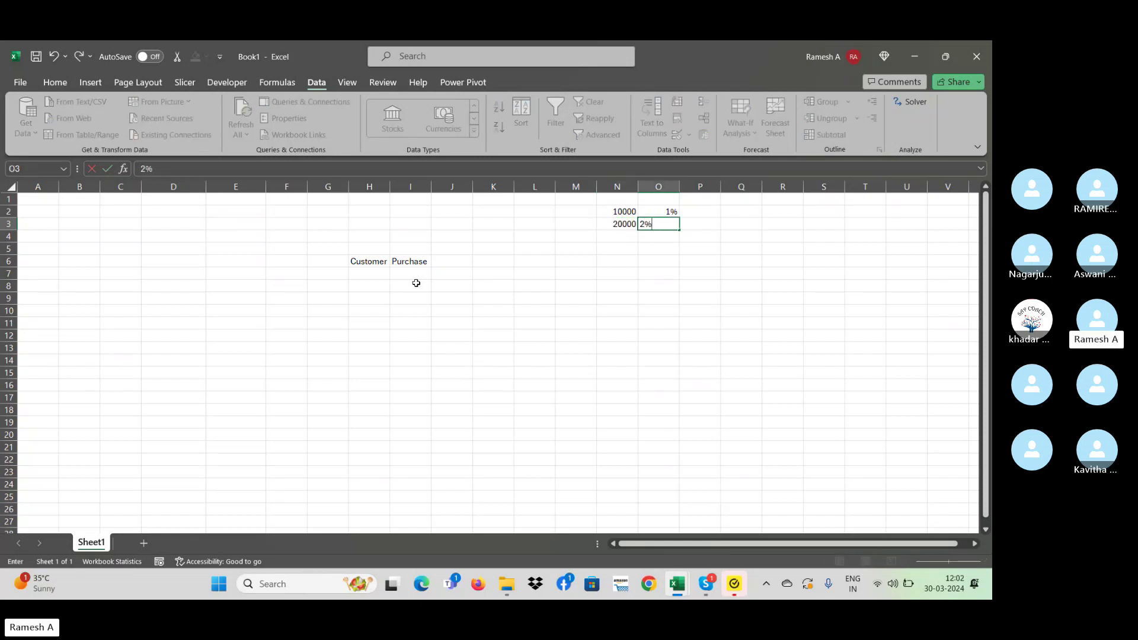
pyautogui.press('Return')
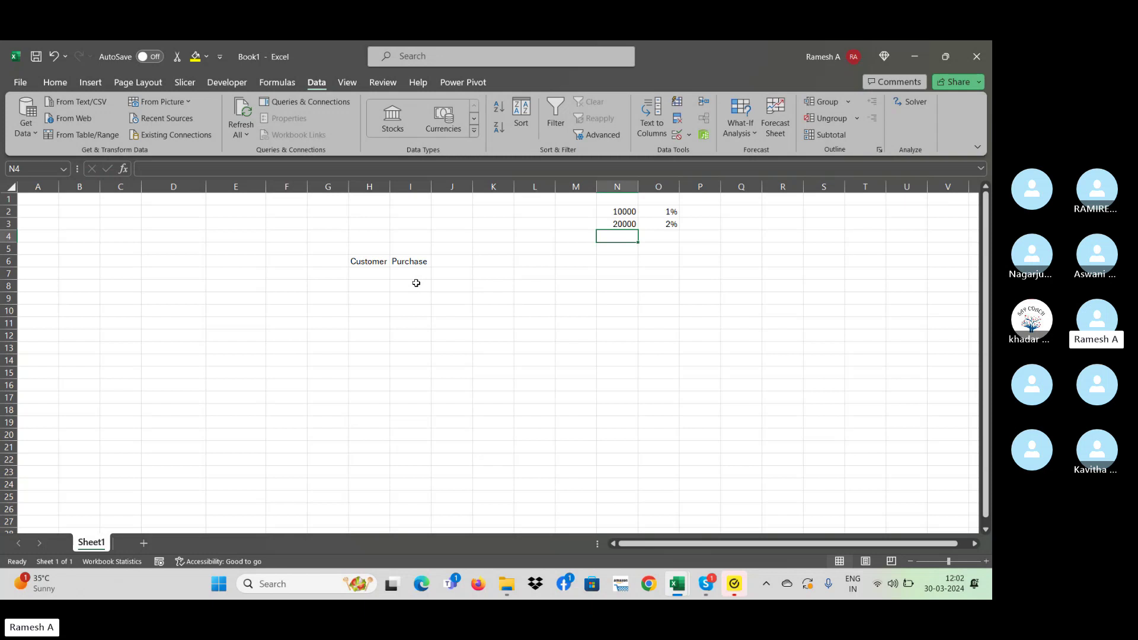
# - Enter 50000 with a 5% discount in the next slab row, N4:O4
pyautogui.press('Up')
pyautogui.press('Up')
pyautogui.press('Right')
pyautogui.press('Down')
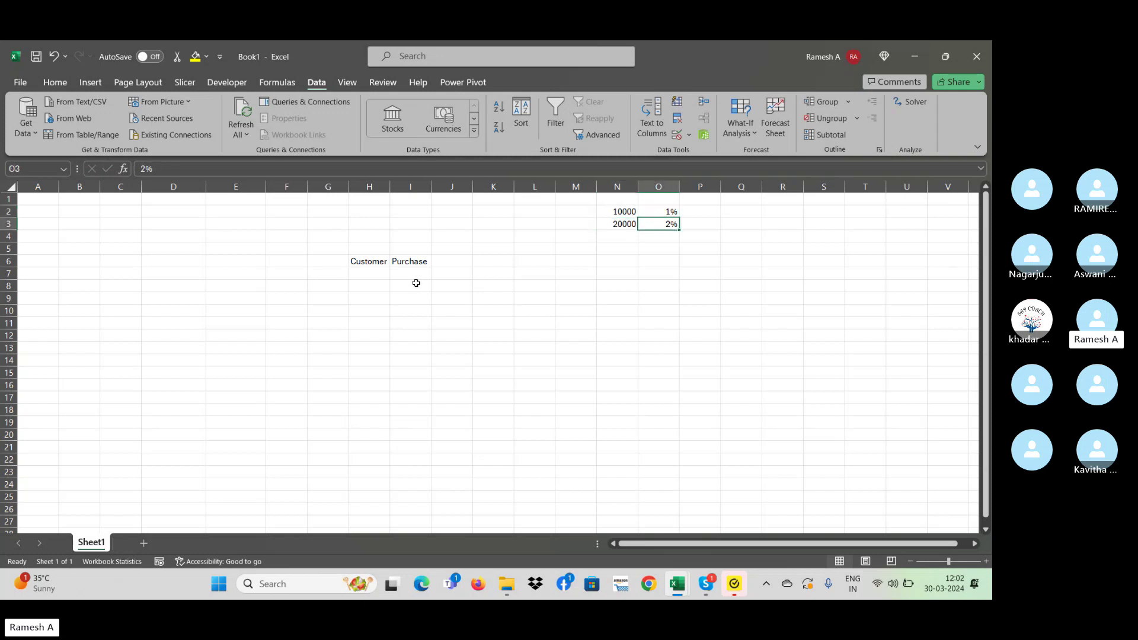
pyautogui.press('Left')
pyautogui.press('Down')
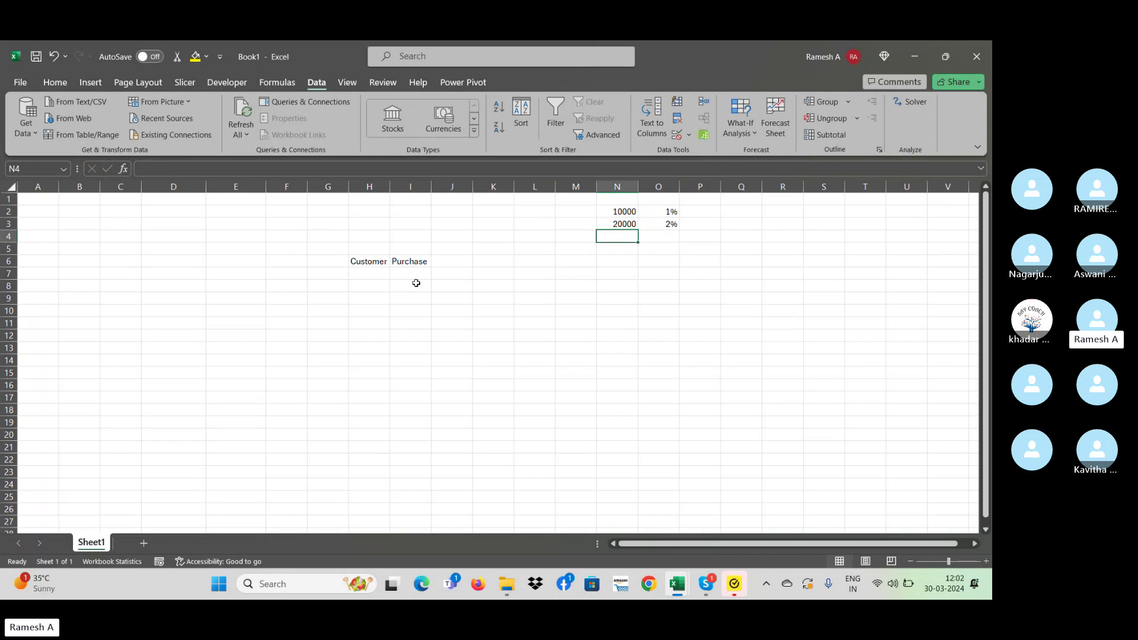
pyautogui.write('50000')
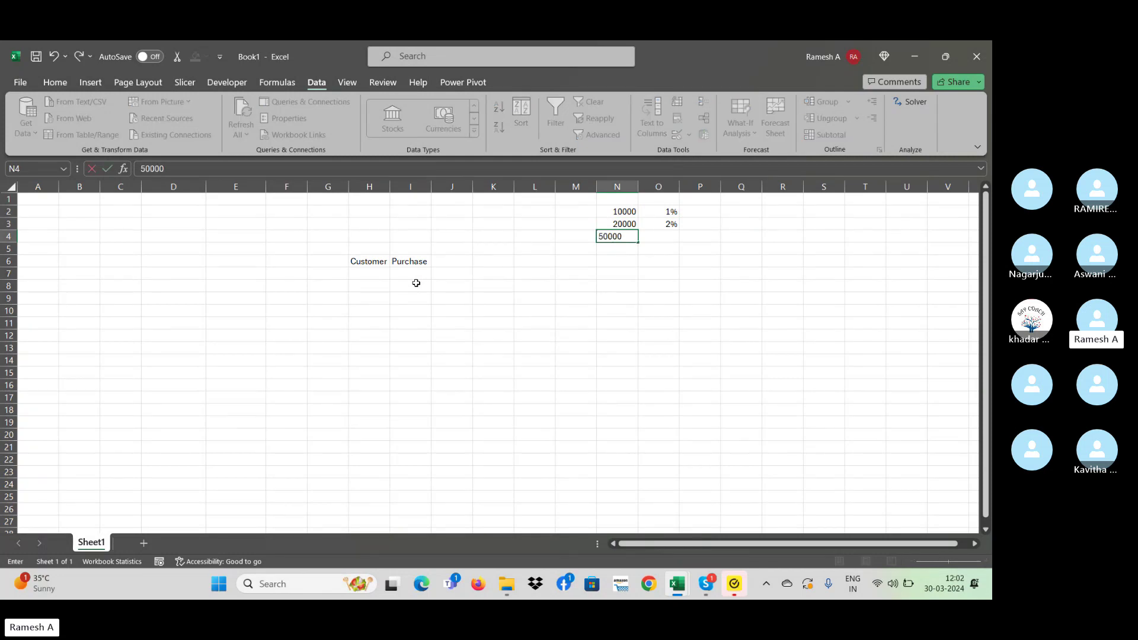
pyautogui.press('Tab')
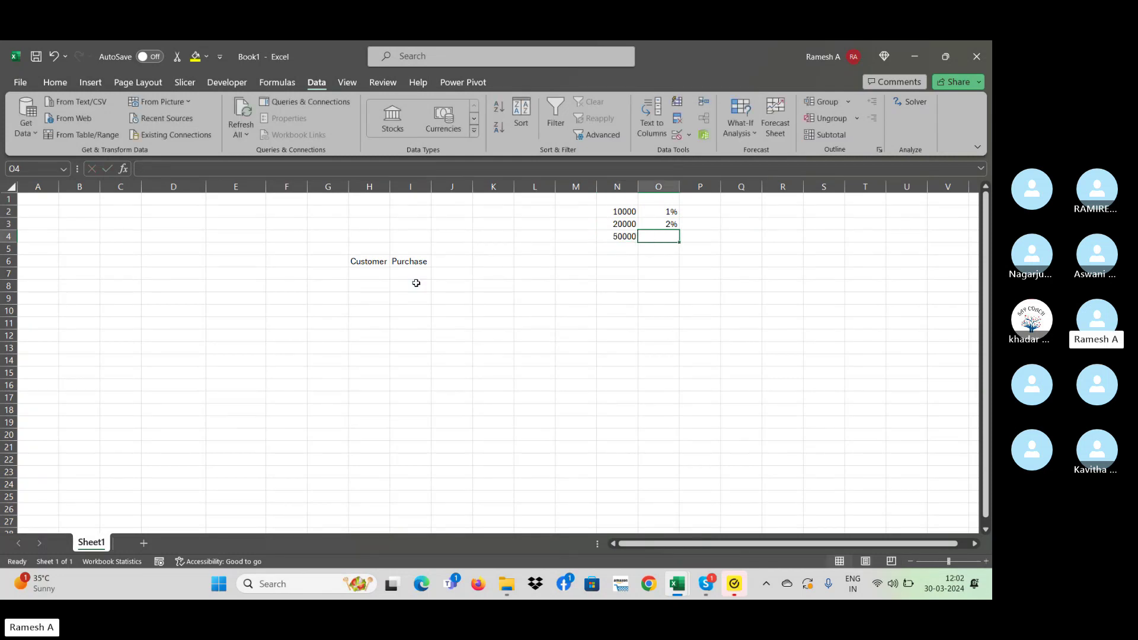
pyautogui.write('5%')
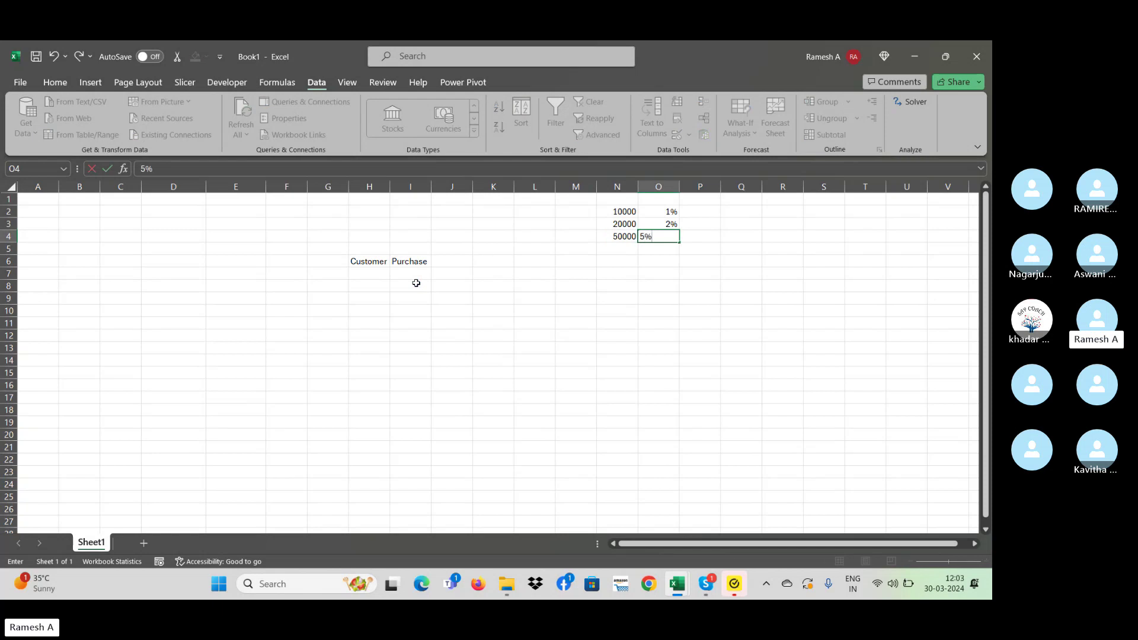
pyautogui.press('Return')
# - Change N4:O4 to 30000 → 3% and add 50000 → 5% in N5:O5
pyautogui.press('Up')
pyautogui.press('Left')
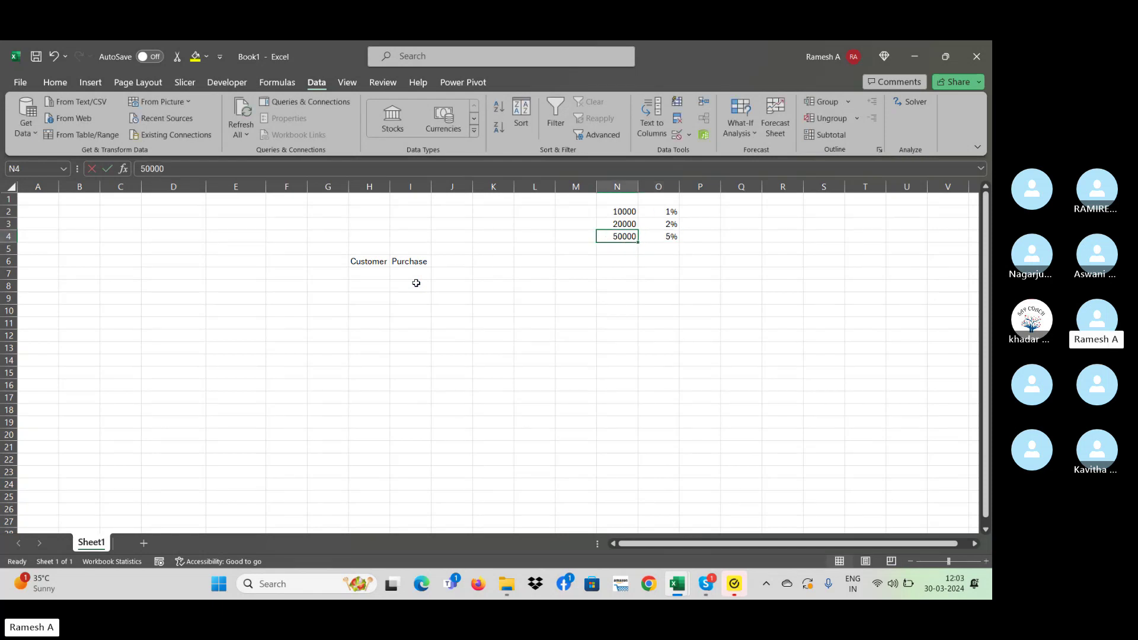
pyautogui.write('30000')
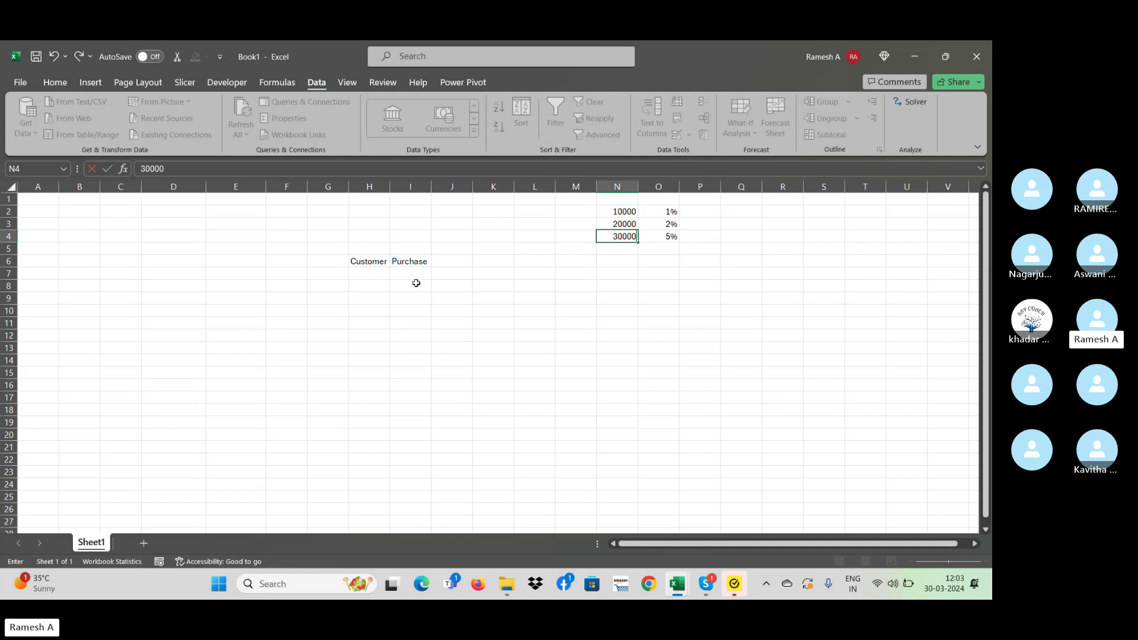
pyautogui.press('Right')
pyautogui.write('3')
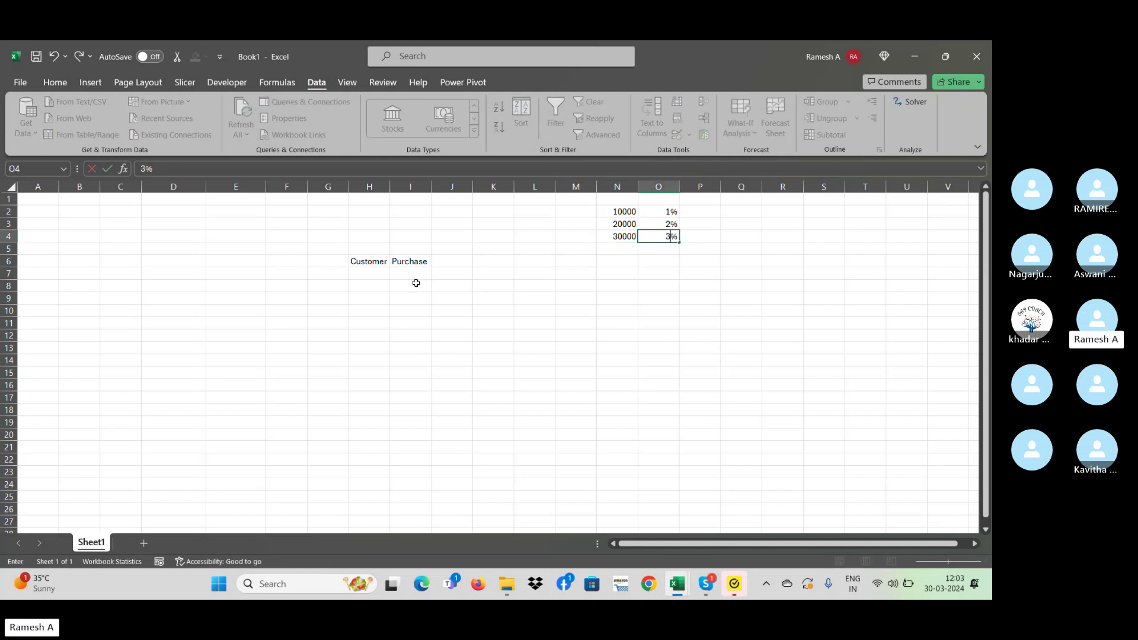
pyautogui.press('Return')
pyautogui.press('Left')
pyautogui.write('500')
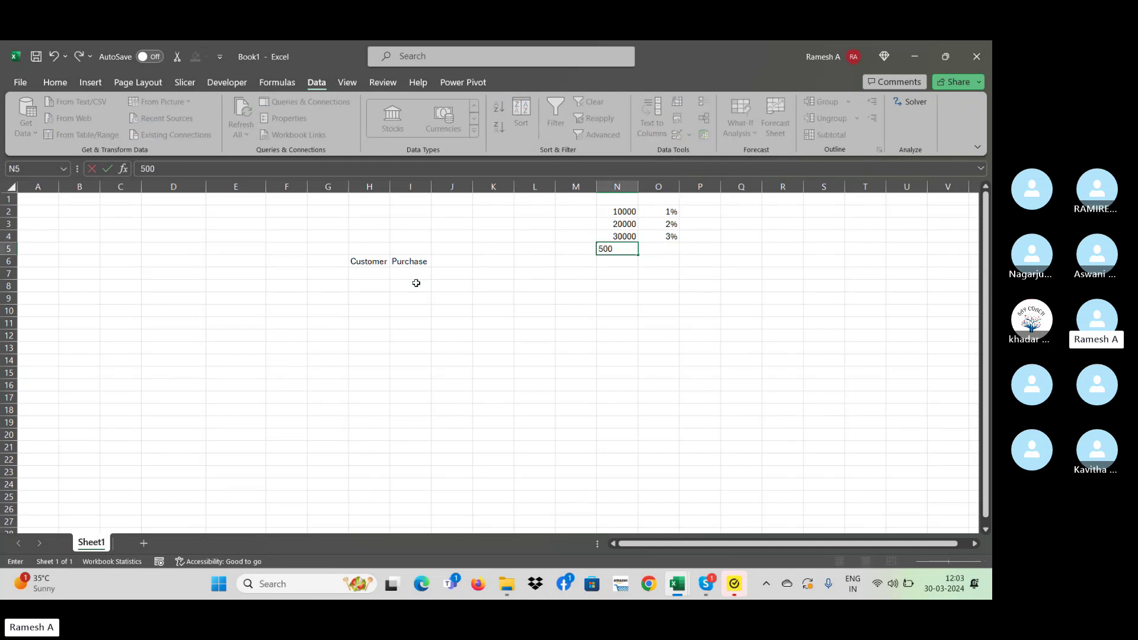
pyautogui.press('Right')
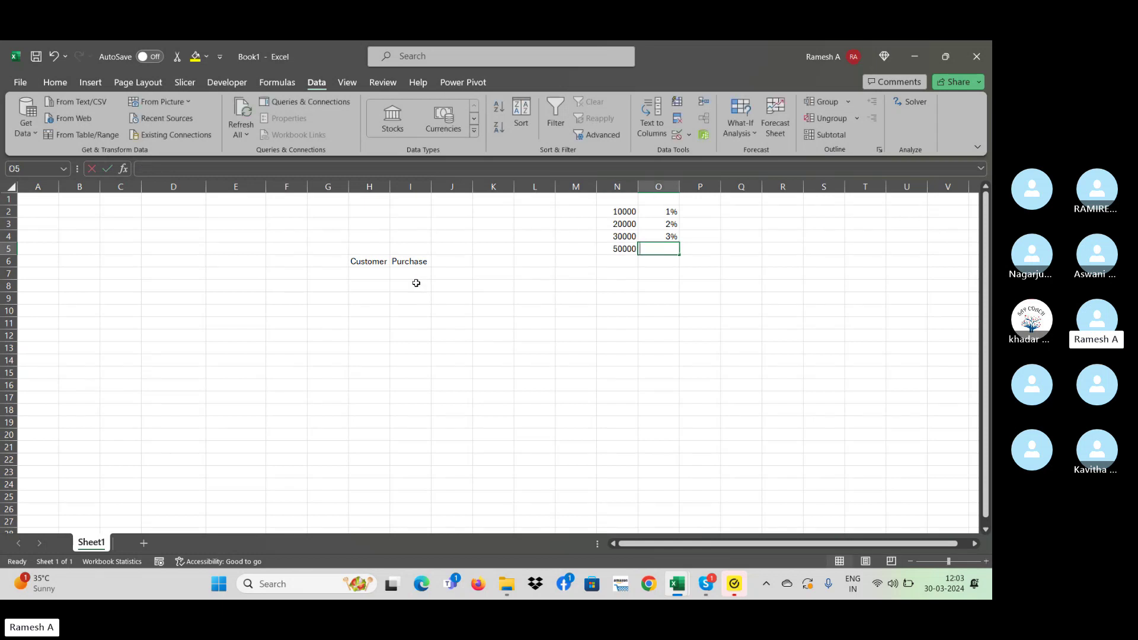
pyautogui.write('5%')
pyautogui.press('Return')
# - Check the slab table values, then add the heading Disuc in J6
pyautogui.press('Up')
pyautogui.press('Left')
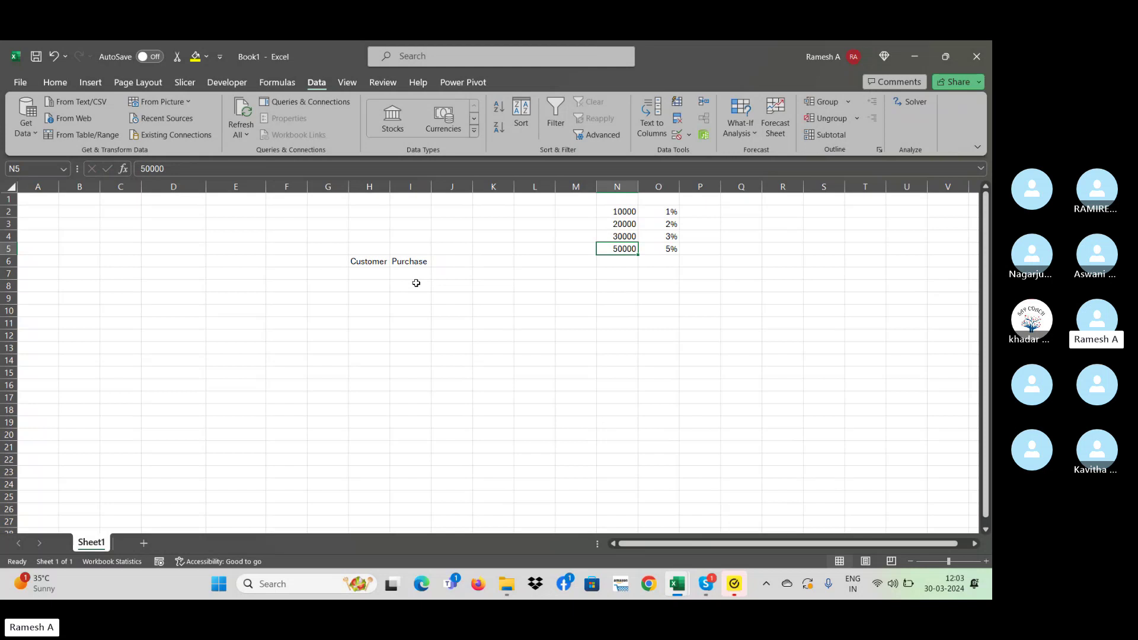
pyautogui.press('Up')
pyautogui.press('Up')
pyautogui.press('Up')
pyautogui.press('Down')
pyautogui.press('Down')
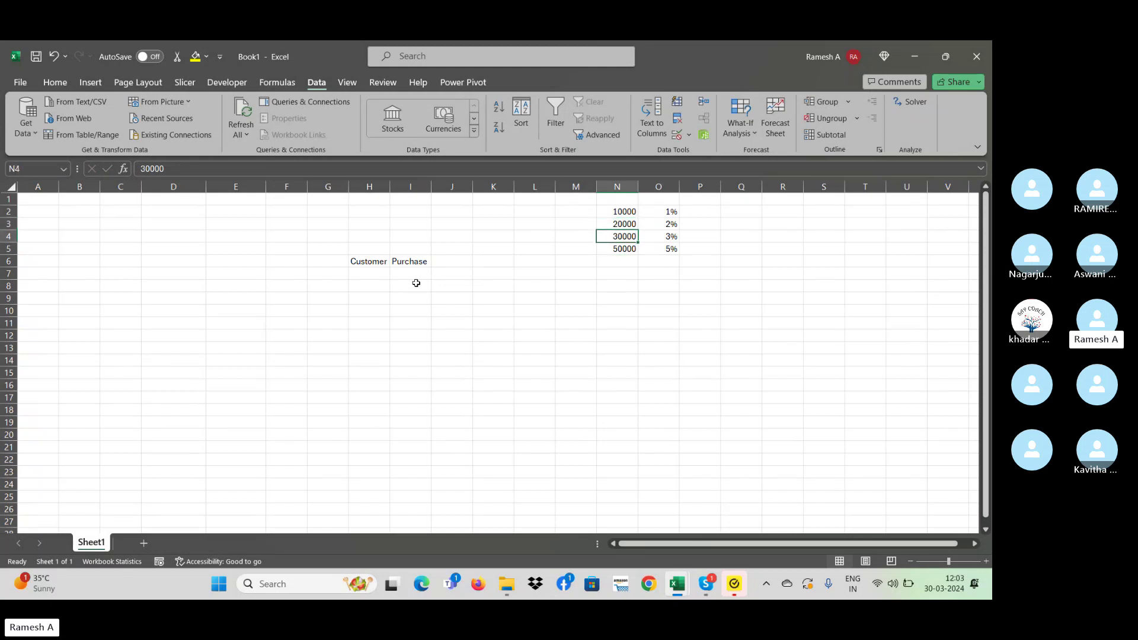
pyautogui.press('Down')
pyautogui.press('Down')
pyautogui.press('Right')
pyautogui.press('Up')
pyautogui.press('Up')
pyautogui.press('Up')
pyautogui.press('Up')
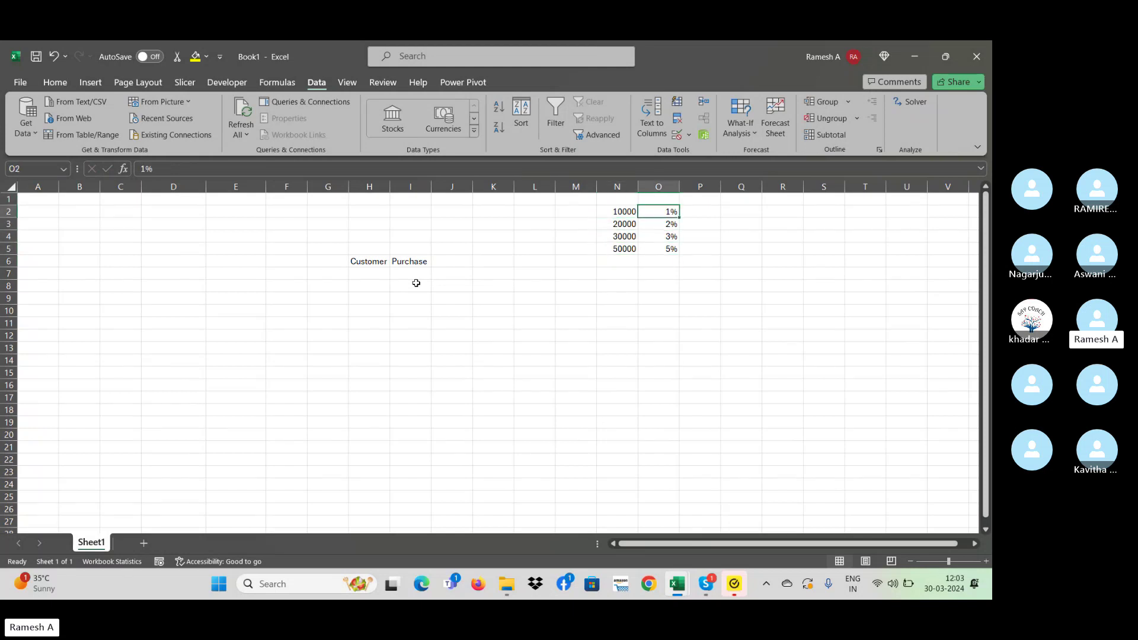
pyautogui.press('Down')
pyautogui.press('Down')
pyautogui.press('Down')
pyautogui.press('Down')
pyautogui.click(413, 277)
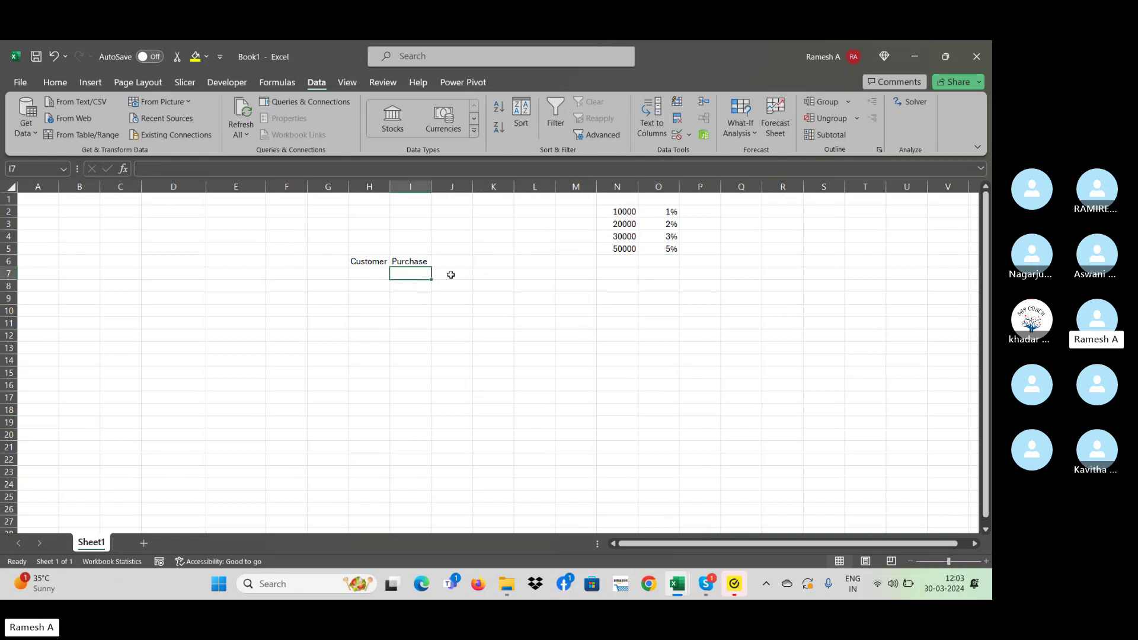
pyautogui.click(443, 259)
pyautogui.write('D')
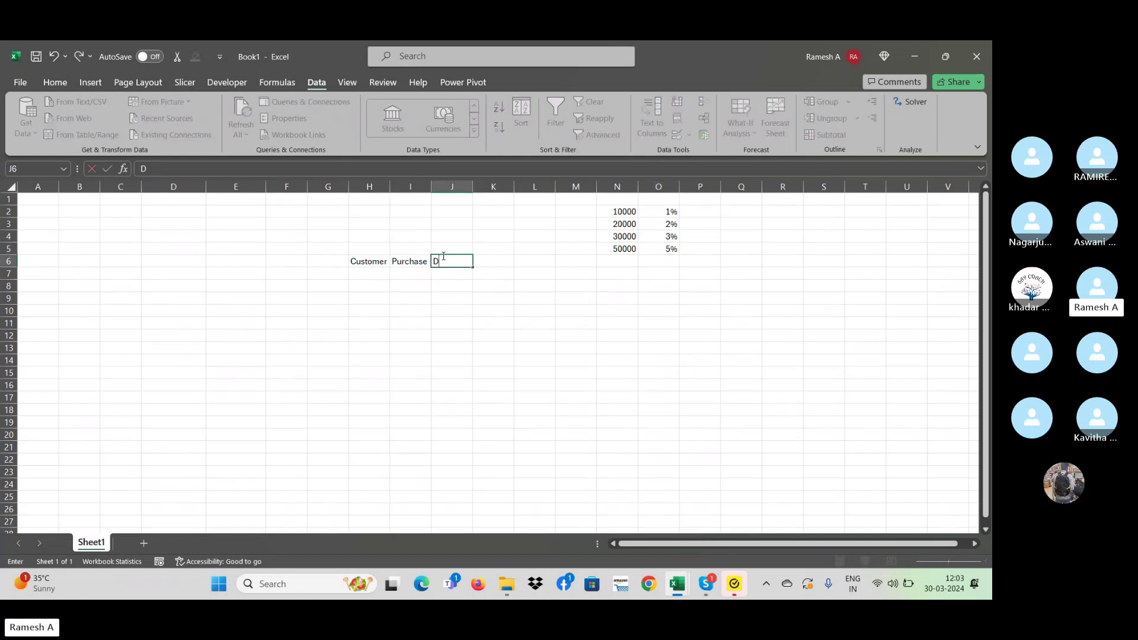
pyautogui.write('isuc')
pyautogui.press('Return')
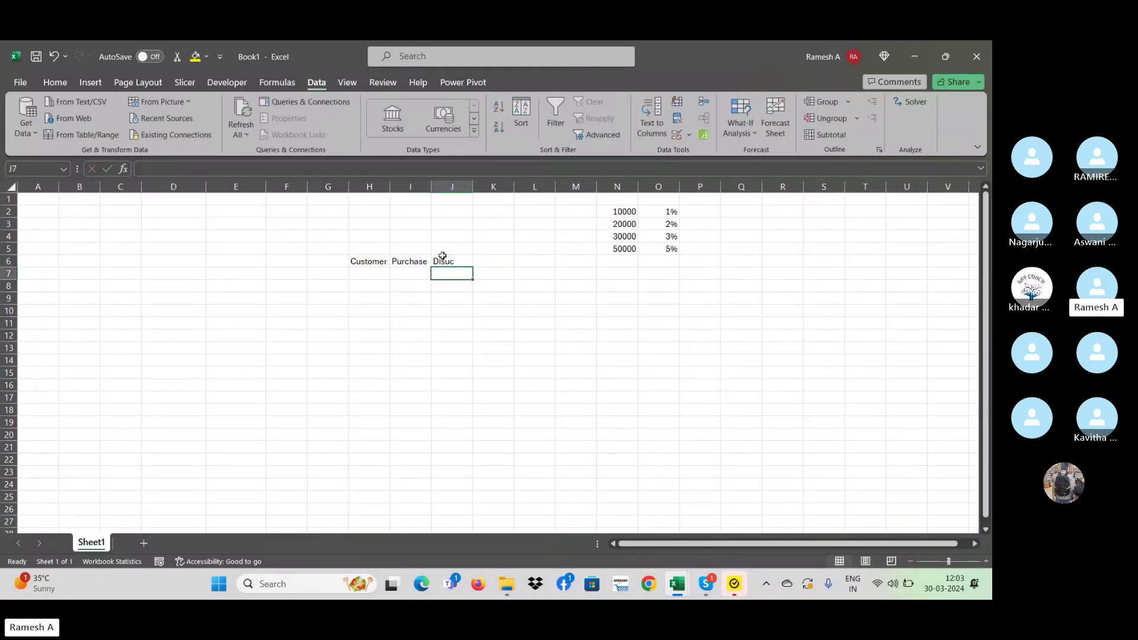
# - In J7, type =VLOOKUP(I7,$N$1:$O$5,2,1) with the slab range made absolute
pyautogui.write('=')
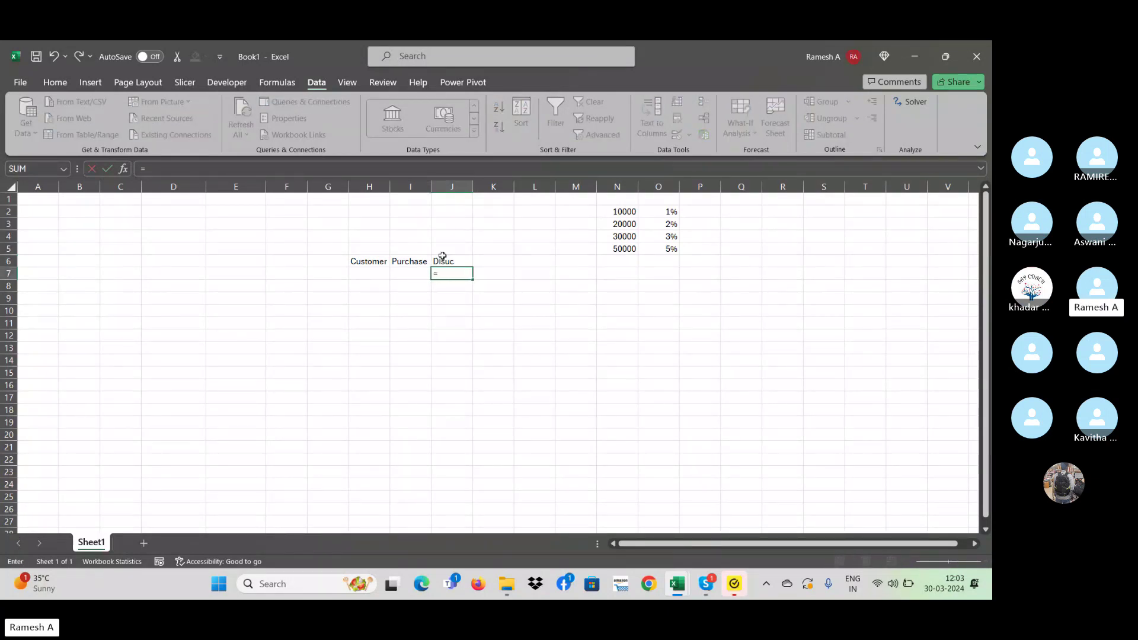
pyautogui.write('vlookup(')
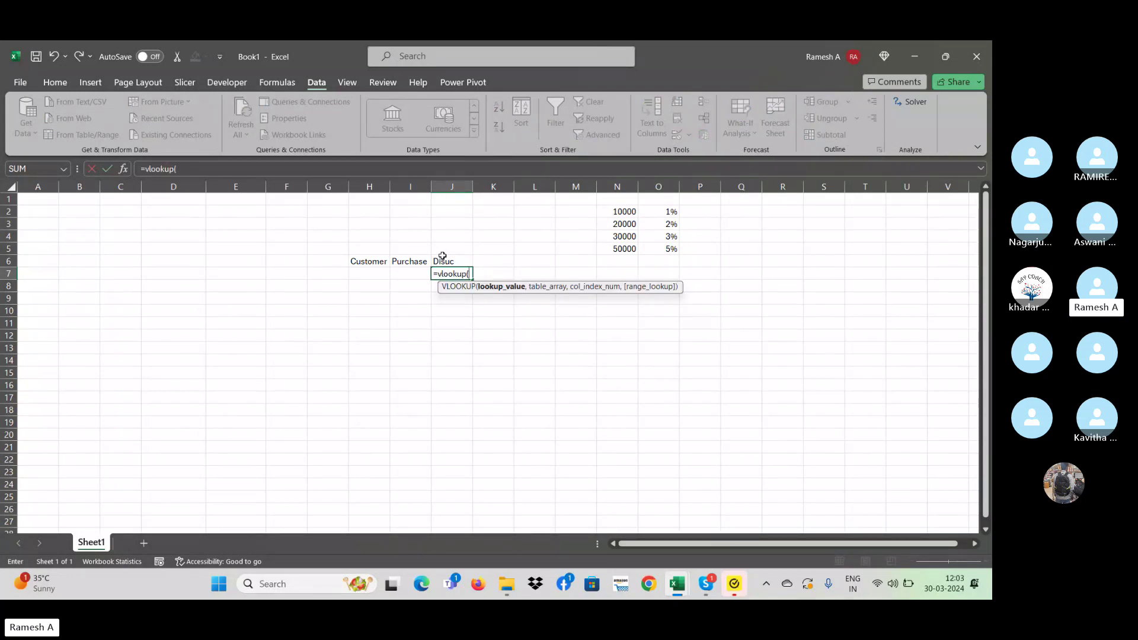
pyautogui.press('Left')
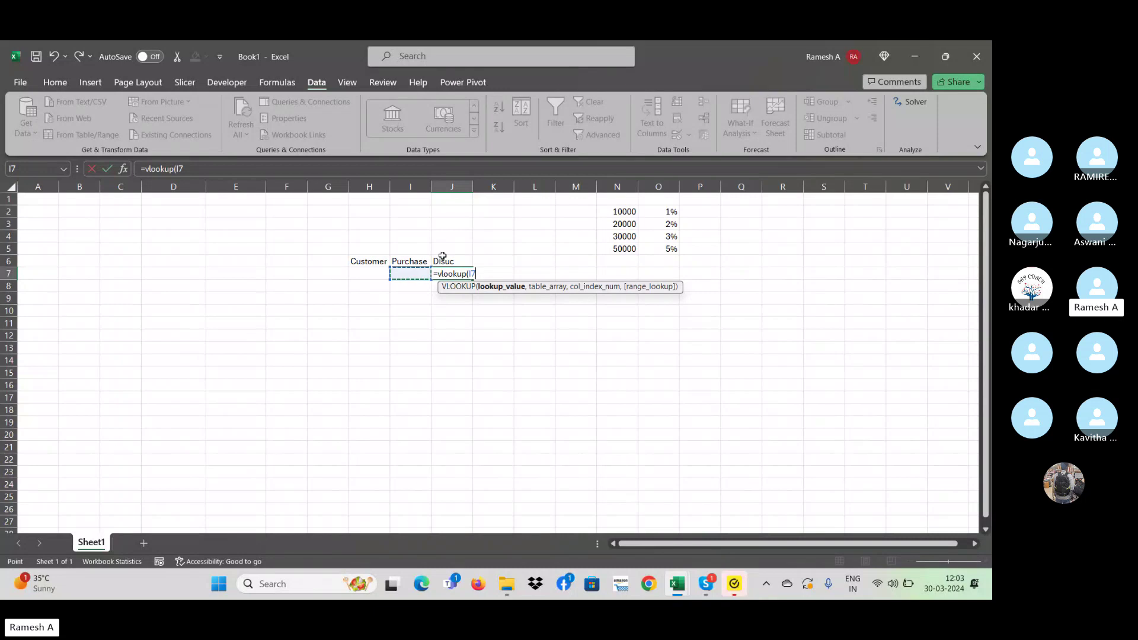
pyautogui.write(',')
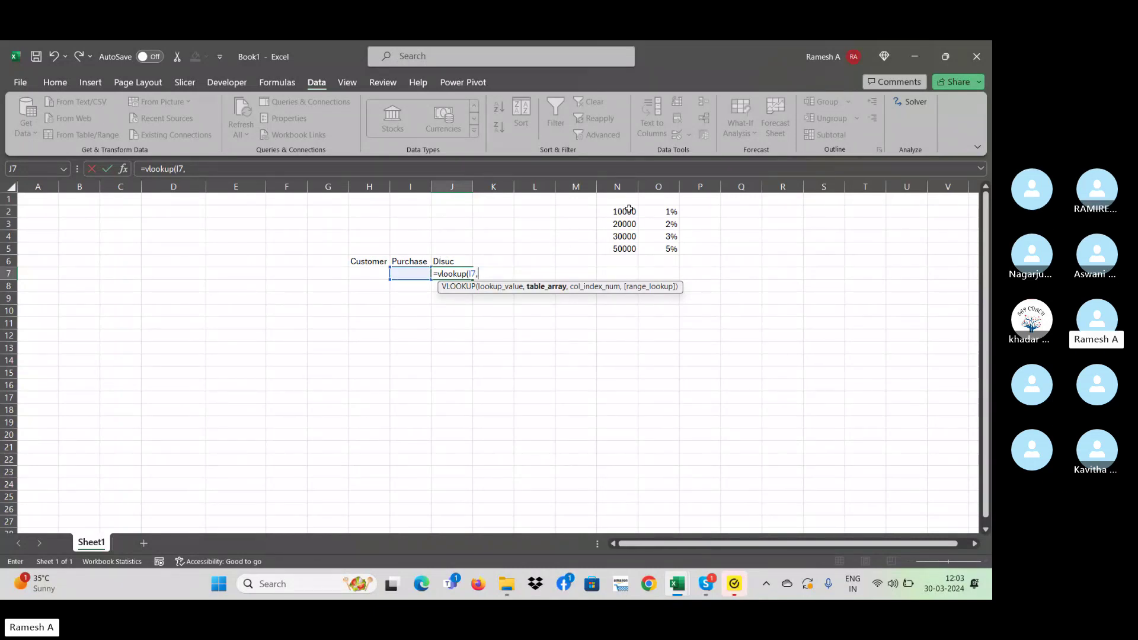
pyautogui.moveTo(629, 209); pyautogui.dragTo(667, 254)
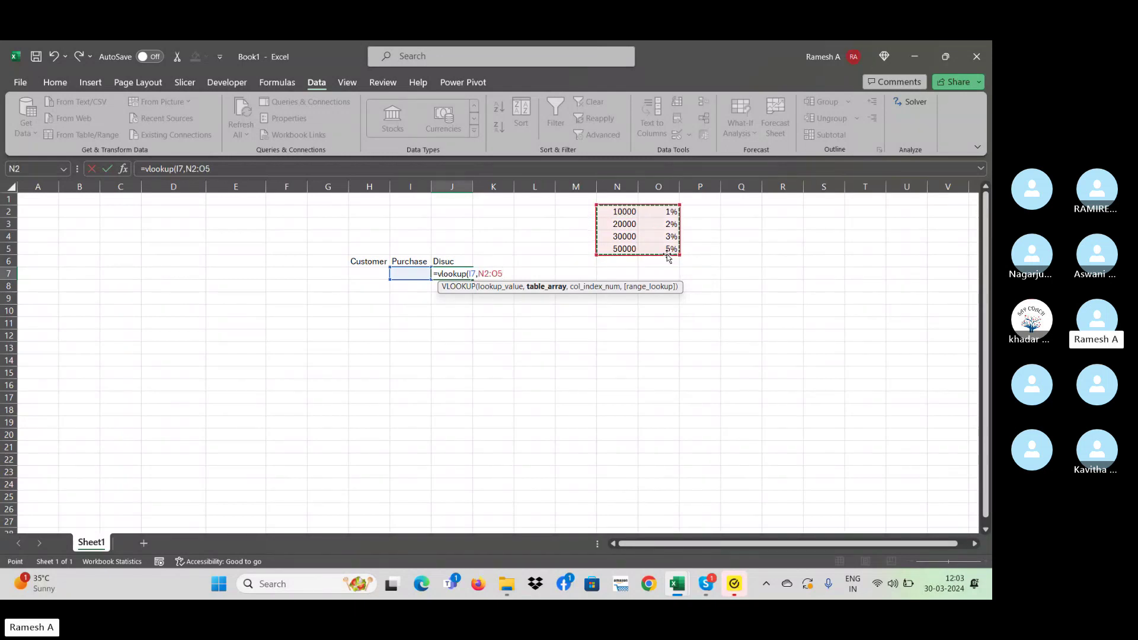
pyautogui.press('F4')
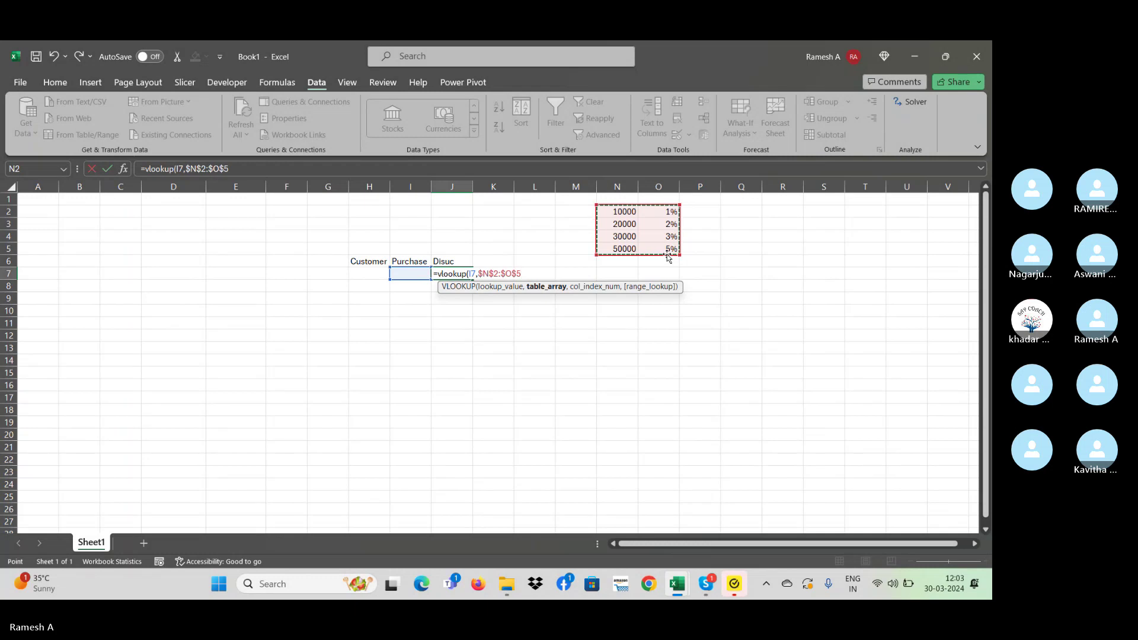
pyautogui.press('BackSpace')
pyautogui.press('BackSpace')
pyautogui.press('BackSpace')
pyautogui.press('BackSpace')
pyautogui.press('BackSpace')
pyautogui.press('BackSpace')
pyautogui.press('BackSpace')
pyautogui.press('BackSpace')
pyautogui.press('BackSpace')
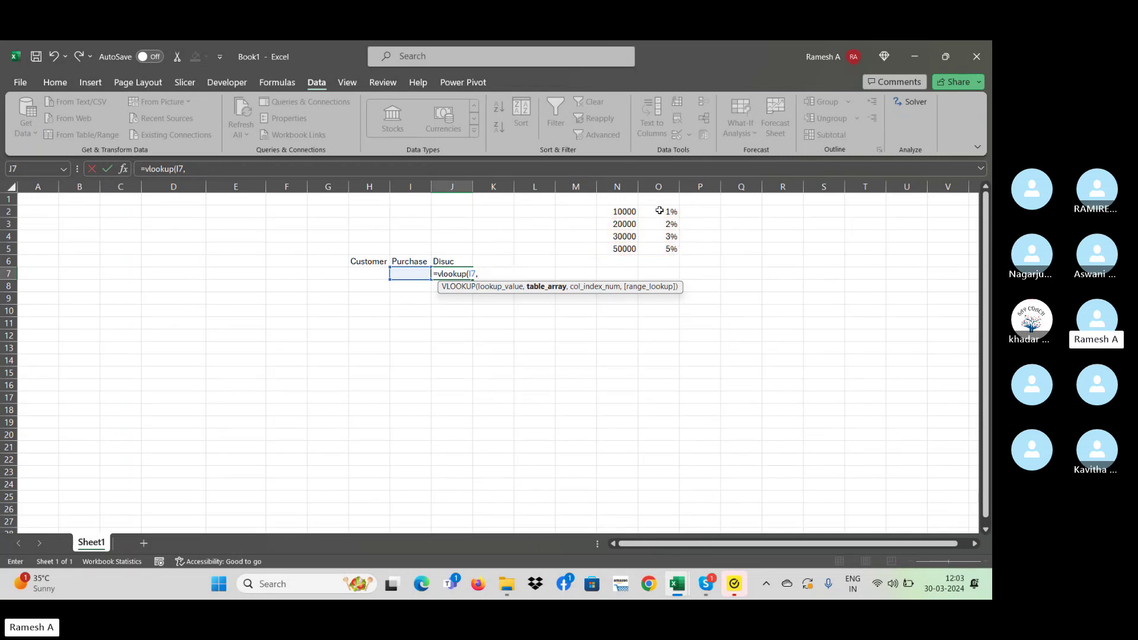
pyautogui.moveTo(627, 198); pyautogui.dragTo(659, 249)
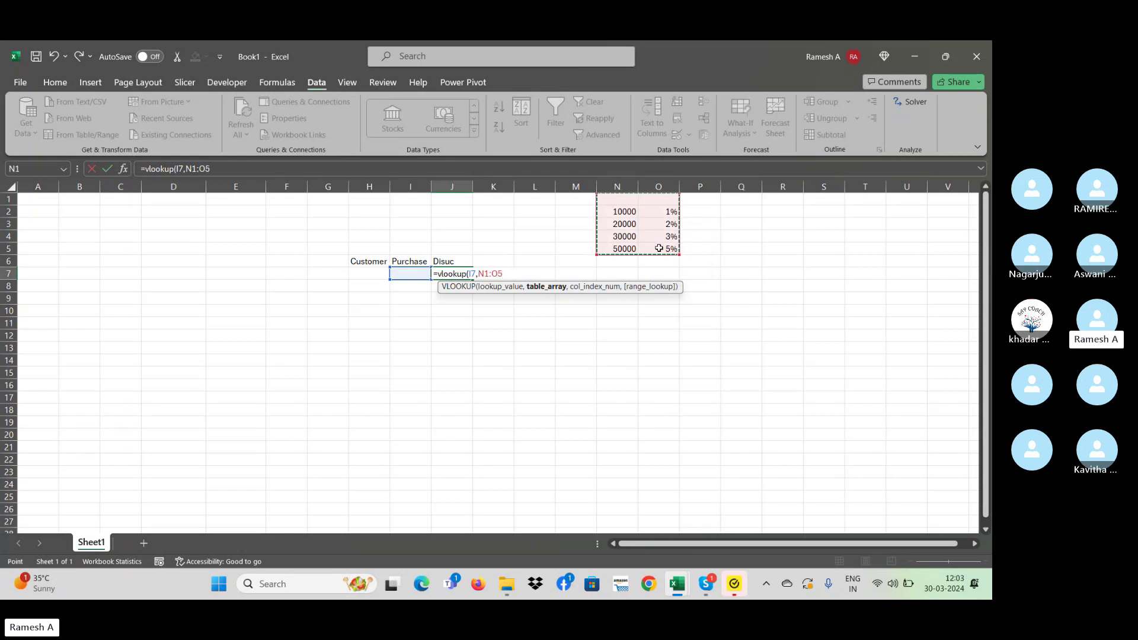
pyautogui.press('F4')
pyautogui.write(',')
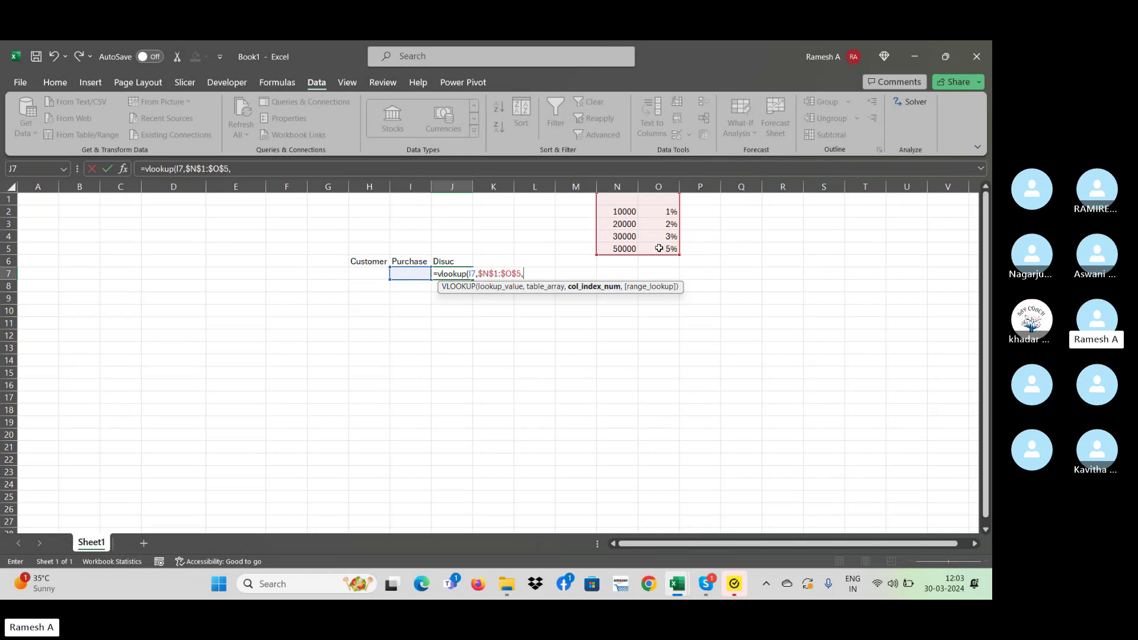
pyautogui.write('2,')
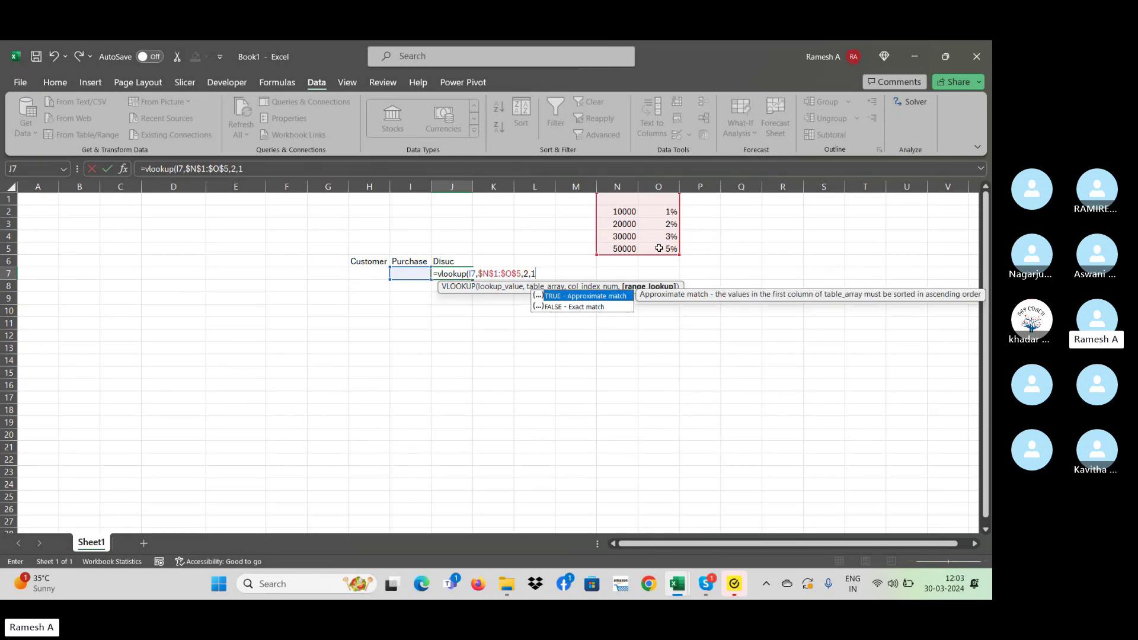
pyautogui.write('1)')
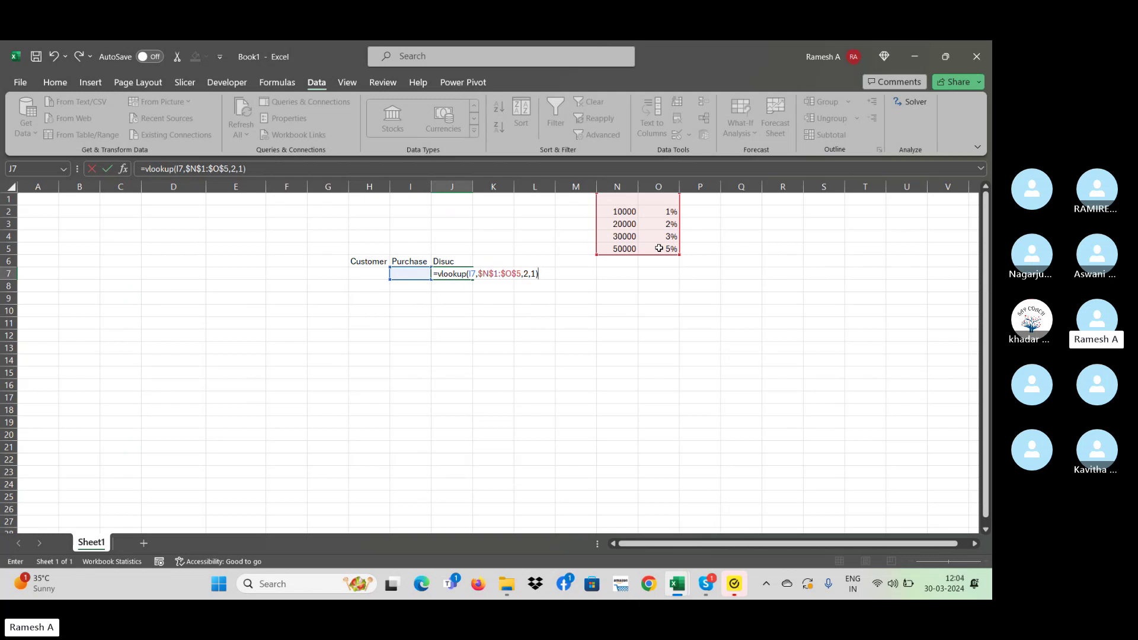
# - Commit the J7 VLOOKUP, then add a 0 → 0% starting tier in N1:O1
pyautogui.press('Return')
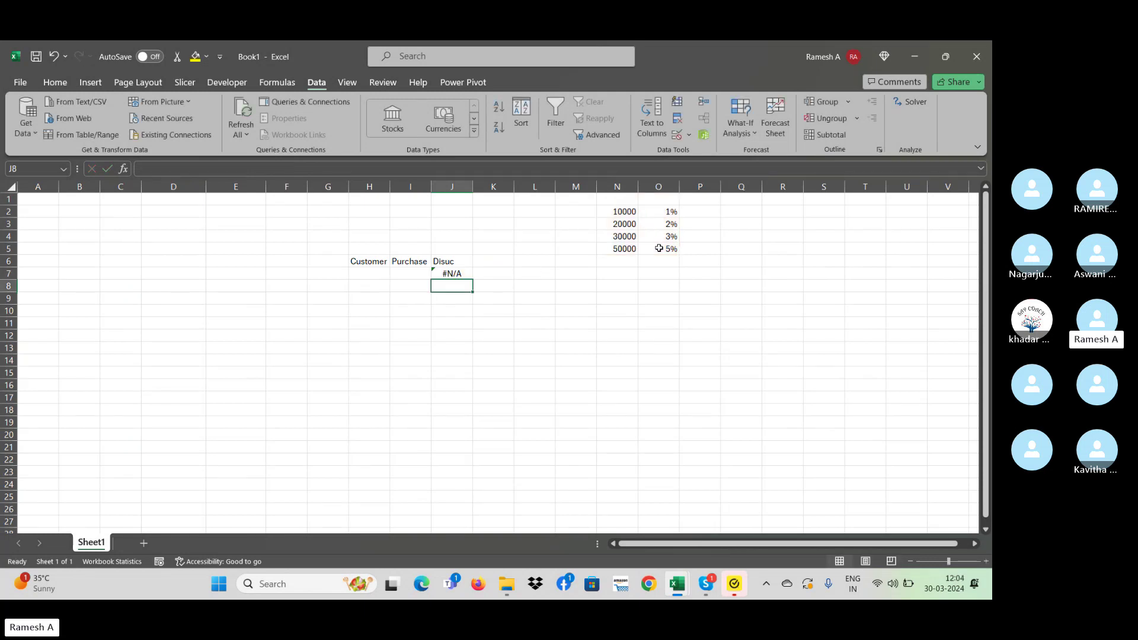
pyautogui.press('Up')
pyautogui.press('Left')
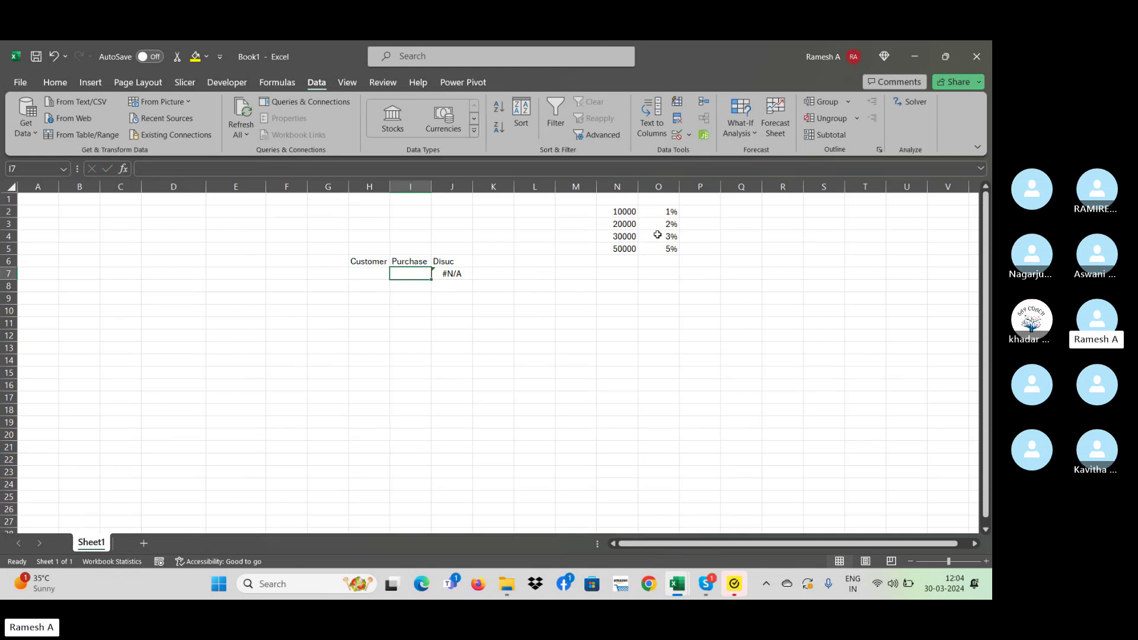
pyautogui.click(636, 204)
pyautogui.write('0')
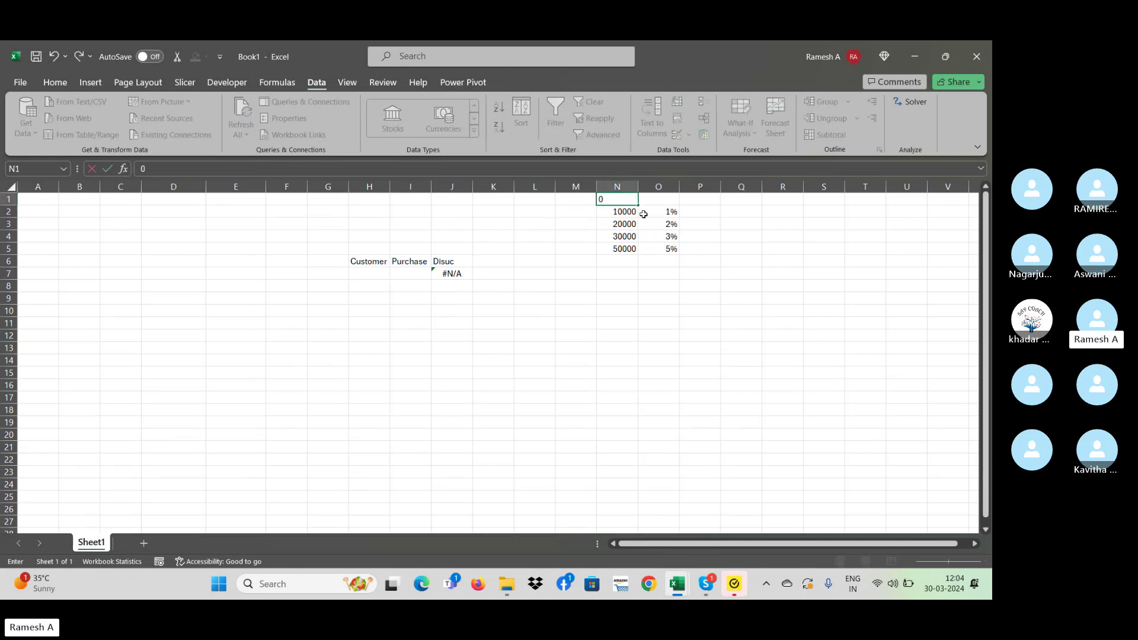
pyautogui.press('Tab')
pyautogui.write('0%')
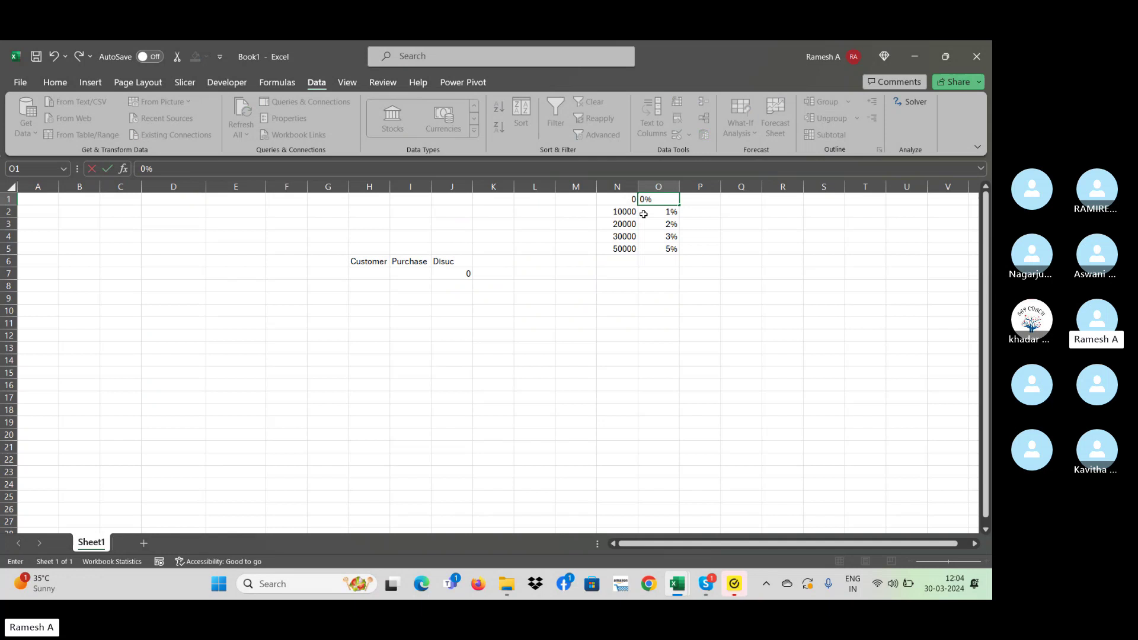
pyautogui.press('Return')
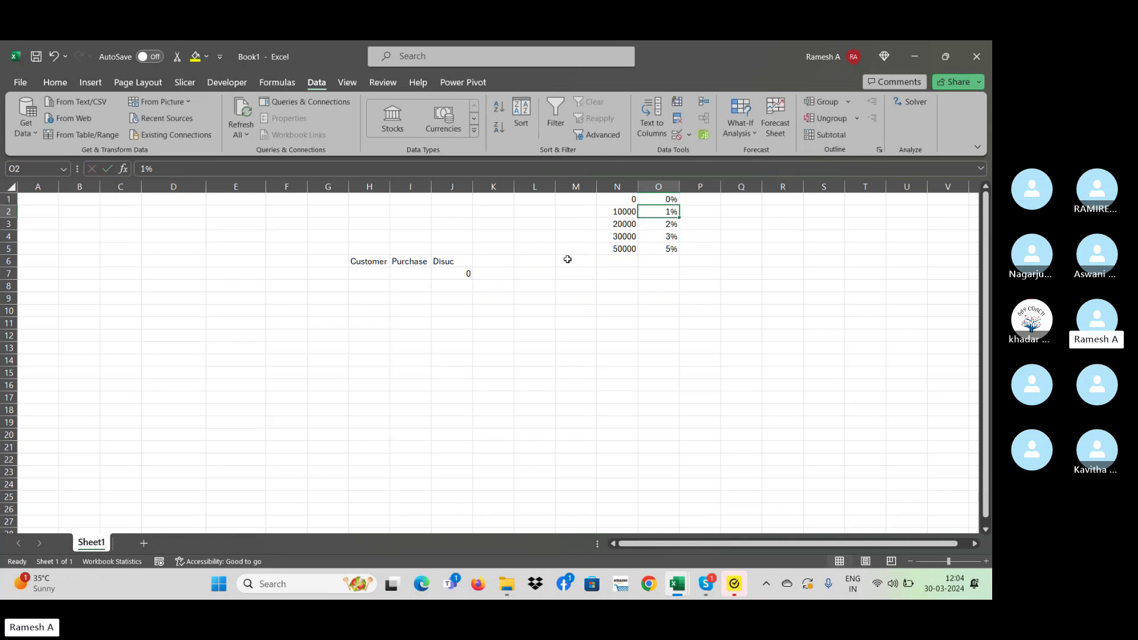
pyautogui.click(415, 273)
# - Apply Percent Style formatting to the discount cells J7:J18
pyautogui.moveTo(460, 276); pyautogui.dragTo(480, 432)
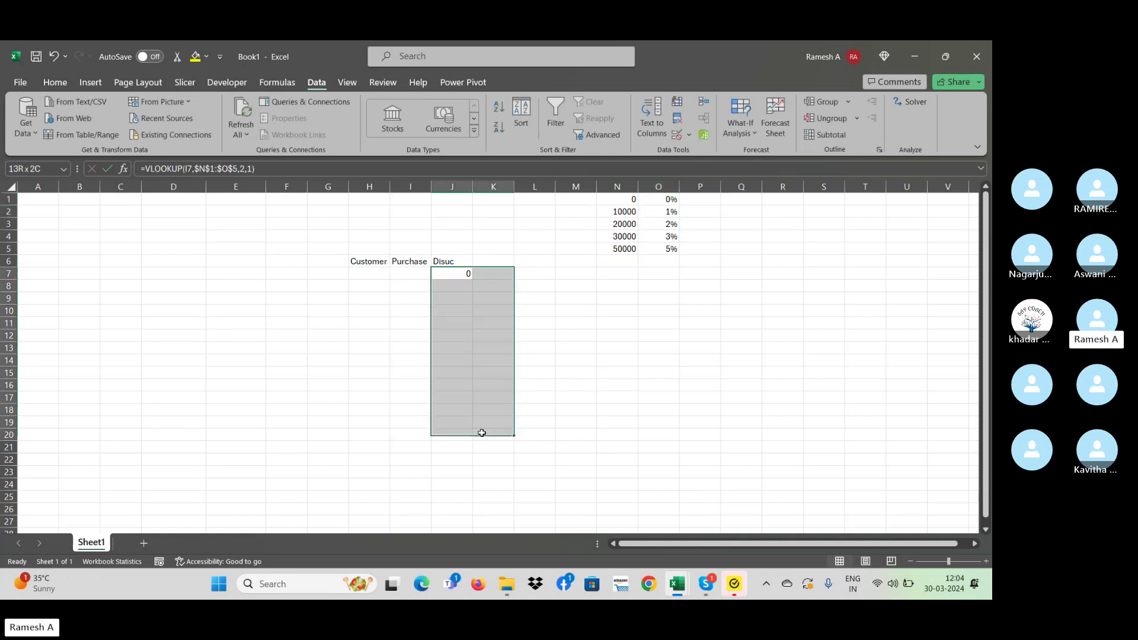
pyautogui.click(477, 435)
pyautogui.moveTo(452, 281); pyautogui.dragTo(461, 408)
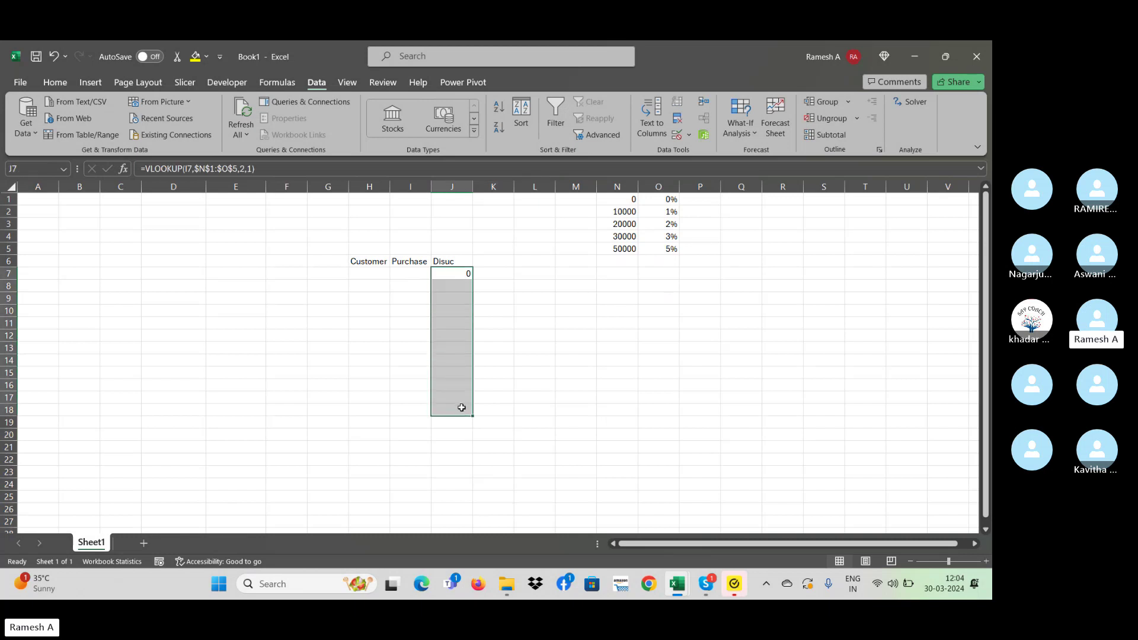
pyautogui.click(61, 84)
pyautogui.click(449, 126)
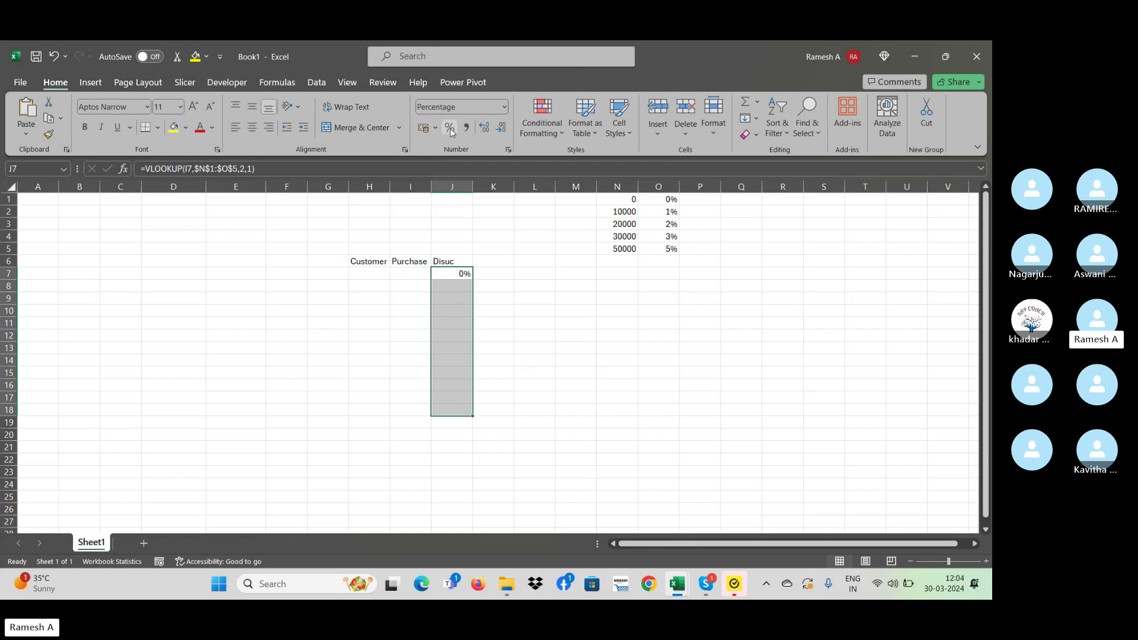
pyautogui.click(504, 274)
pyautogui.click(419, 274)
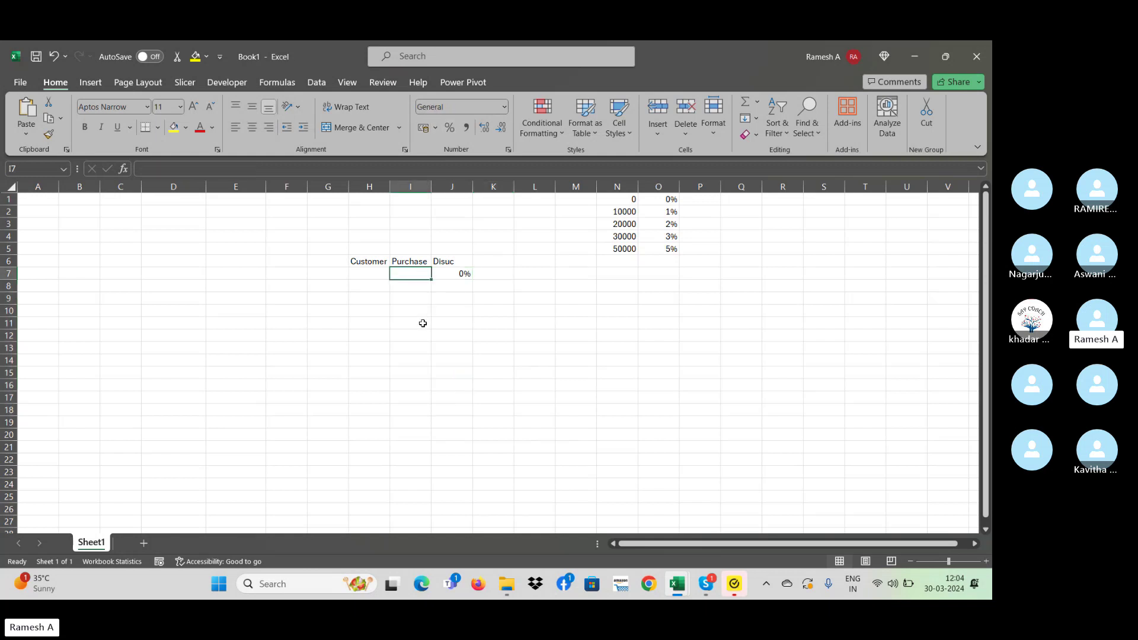
# - Try purchase amounts 10000, 11000 and 20000 in I7, settling on 21000
pyautogui.write('10000')
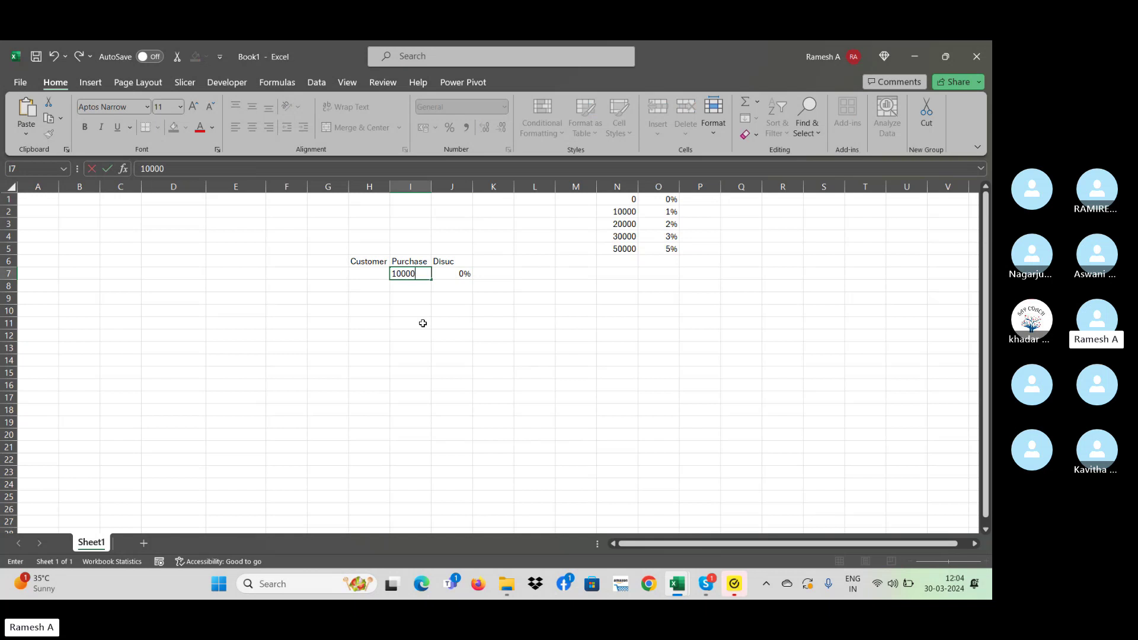
pyautogui.press('Return')
pyautogui.press('Up')
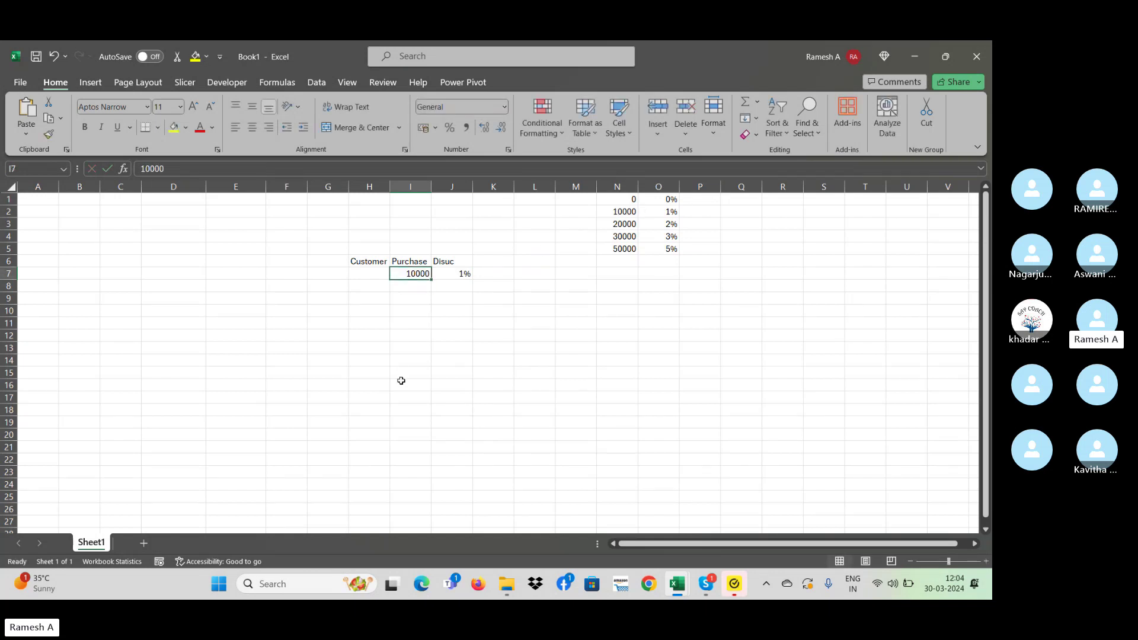
pyautogui.write('10')
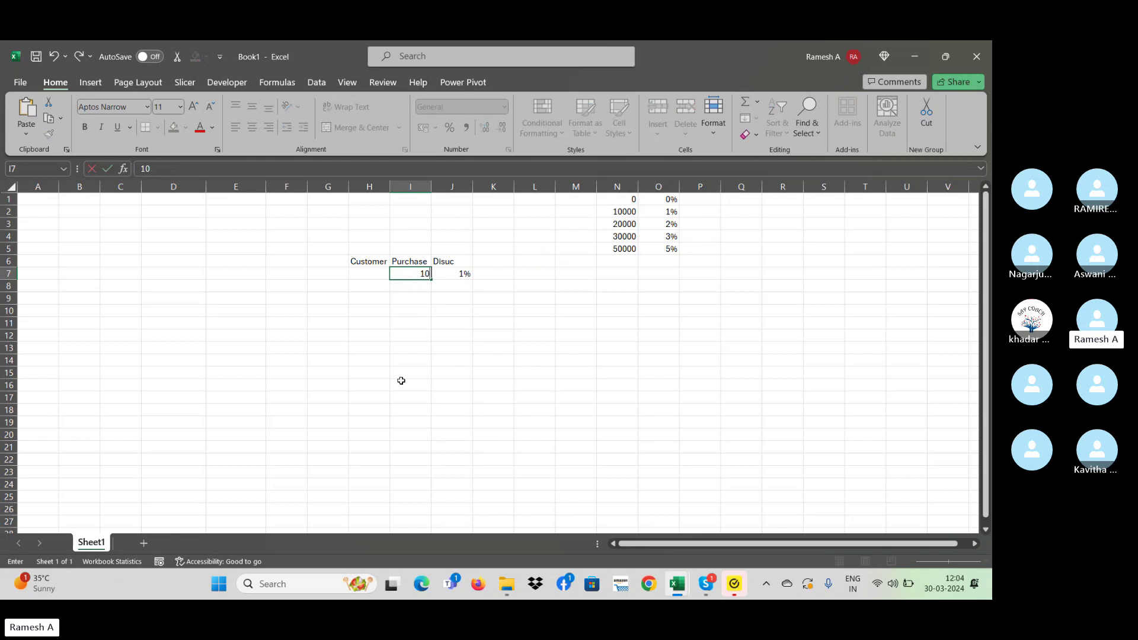
pyautogui.write('1000')
pyautogui.press('Return')
pyautogui.press('Up')
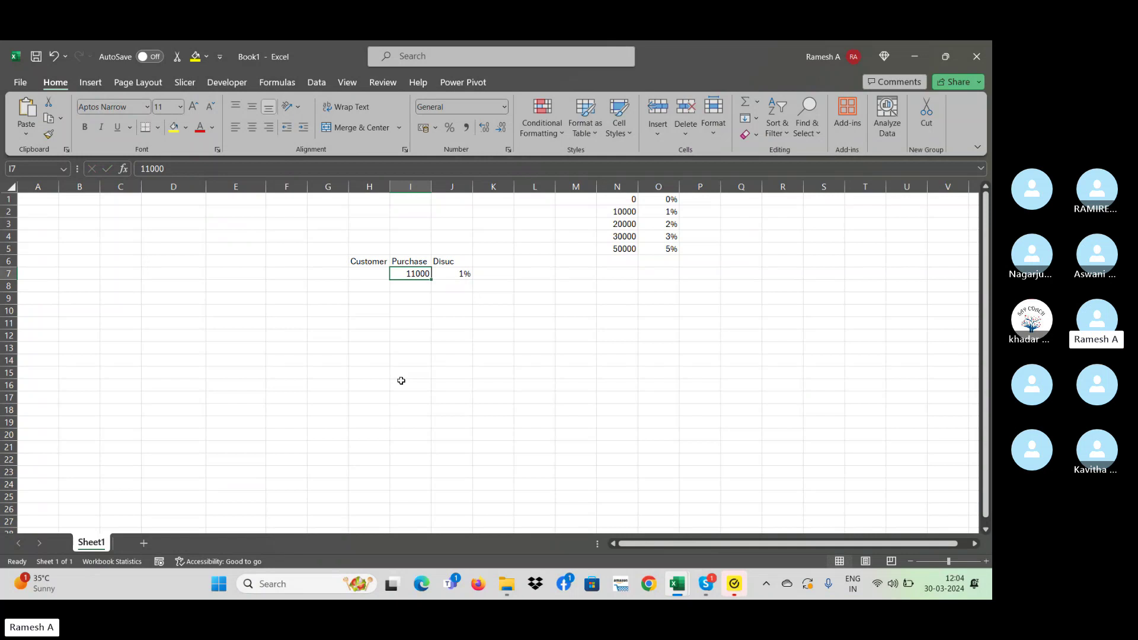
pyautogui.press('Right')
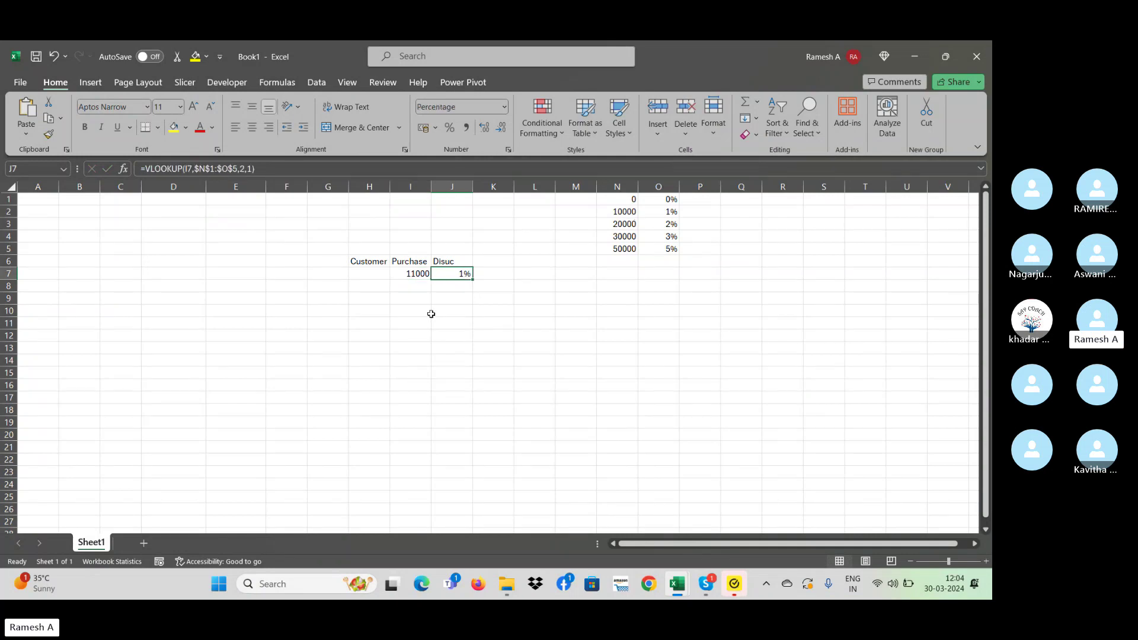
pyautogui.press('Left')
pyautogui.write('20000')
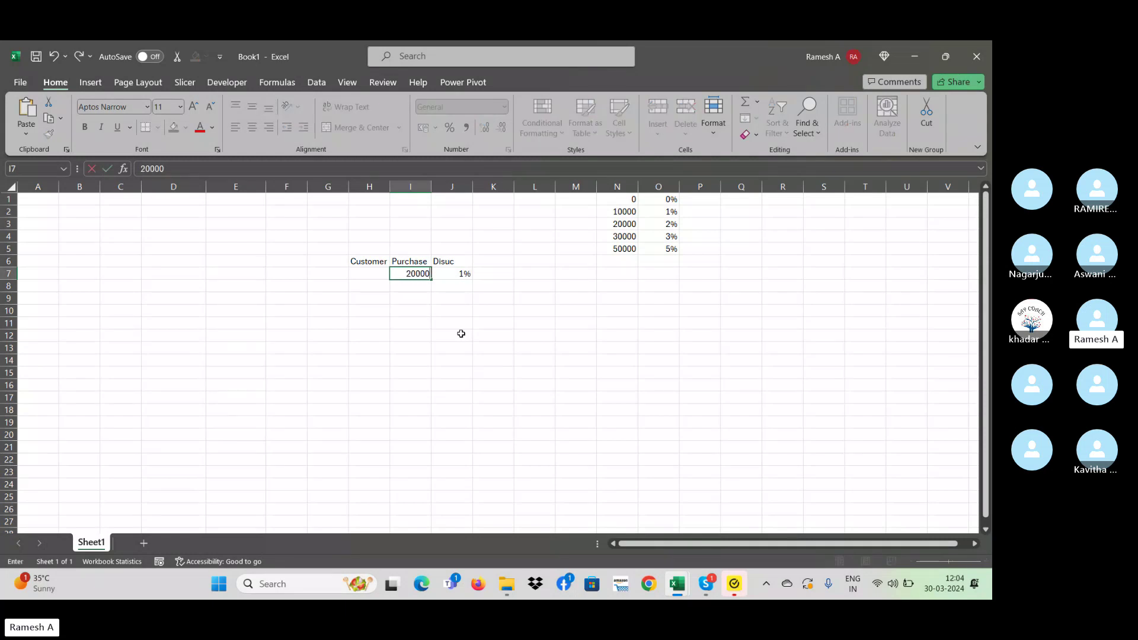
pyautogui.press('Return')
pyautogui.press('Up')
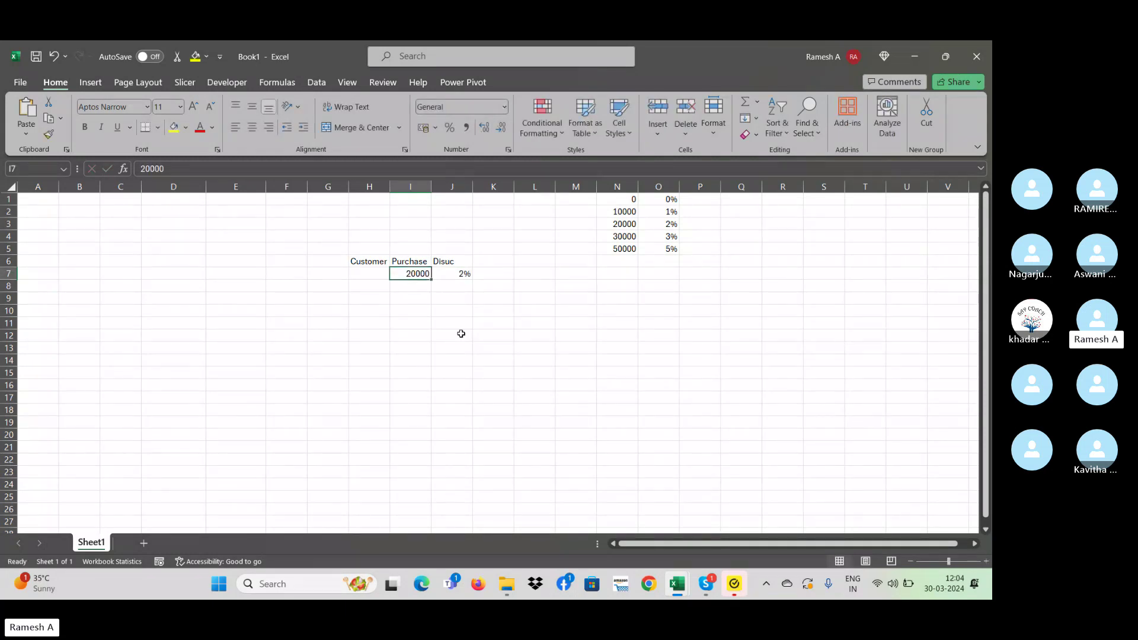
pyautogui.write('21000')
pyautogui.press('Return')
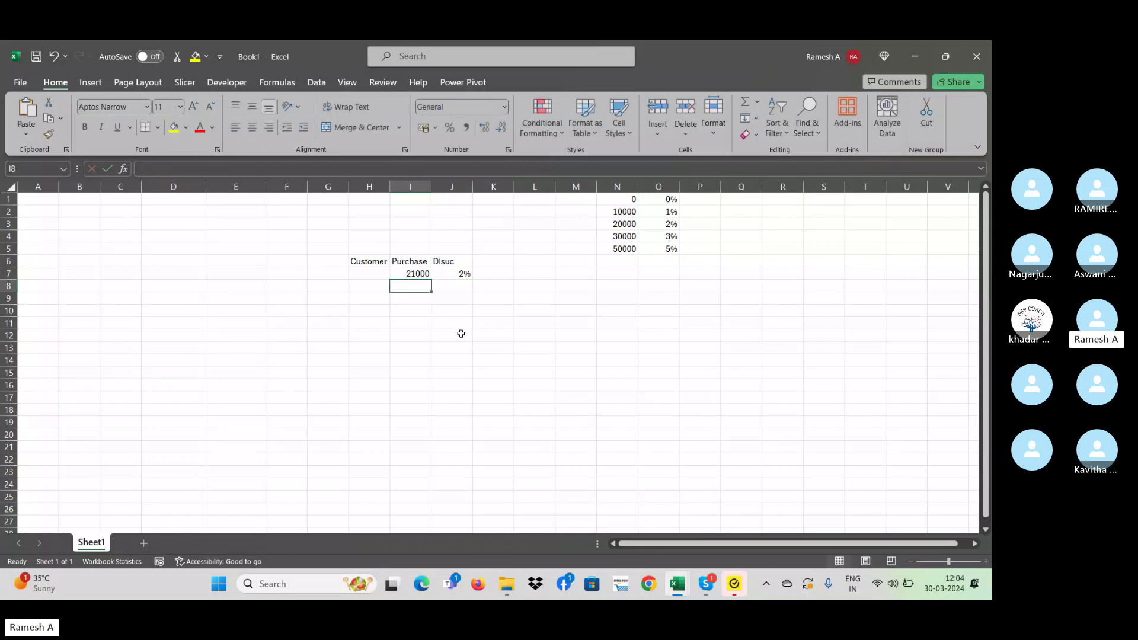
pyautogui.press('Up')
# - Fill the J7 VLOOKUP formula down through J12 with Ctrl+D
pyautogui.press('Right')
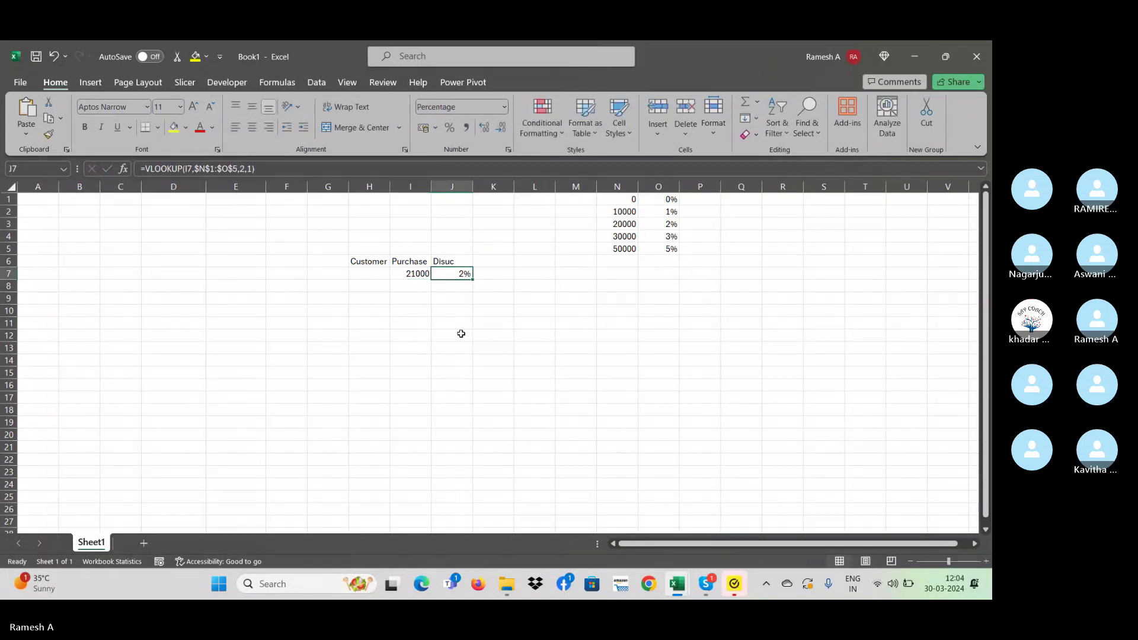
pyautogui.keyDown('shift'); pyautogui.click(461, 334); pyautogui.keyUp('shift')
pyautogui.hotkey('ctrl', 'd')
pyautogui.press('Down')
# - Enter 31000 in I8 and check its 3% discount result in J8
pyautogui.press('Left')
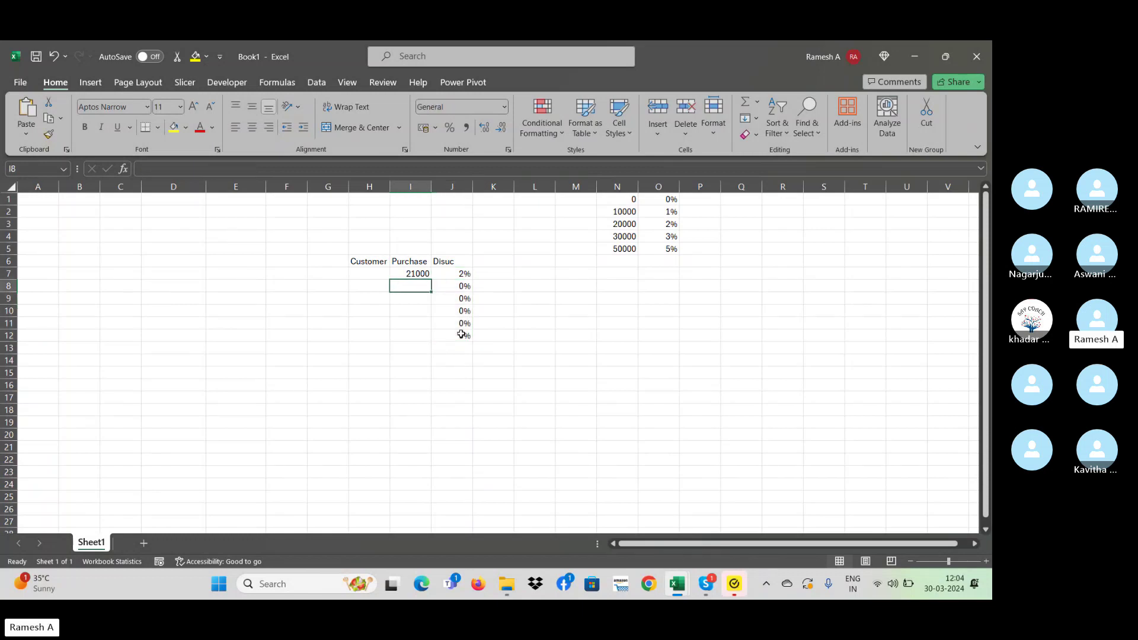
pyautogui.write('3000')
pyautogui.write('0')
pyautogui.press('BackSpace')
pyautogui.press('BackSpace')
pyautogui.press('BackSpace')
pyautogui.press('BackSpace')
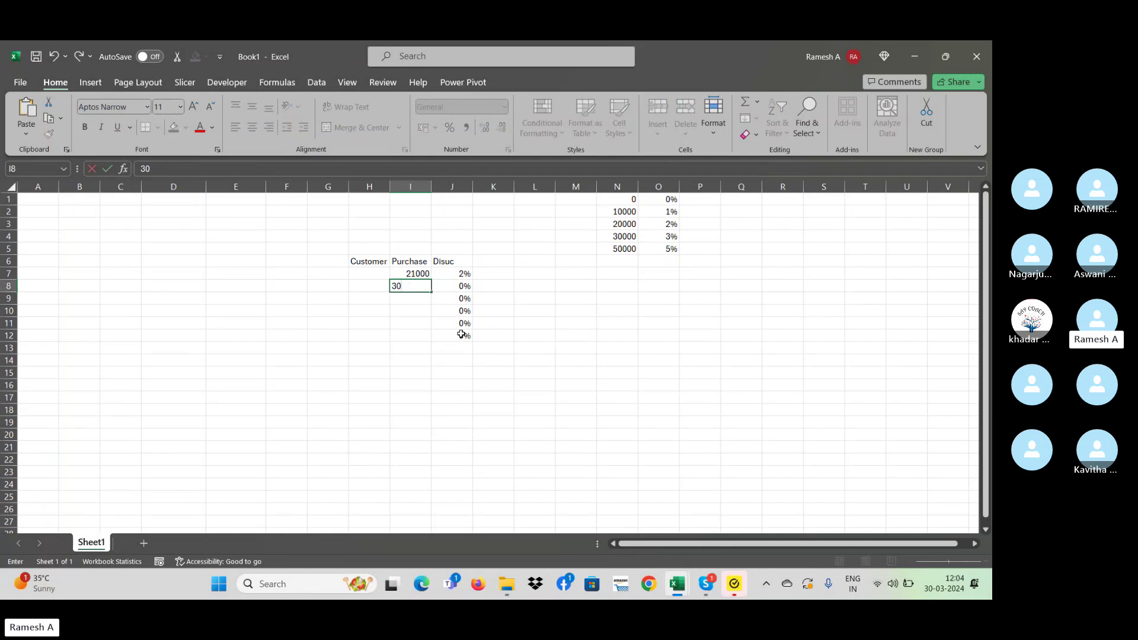
pyautogui.write('1000')
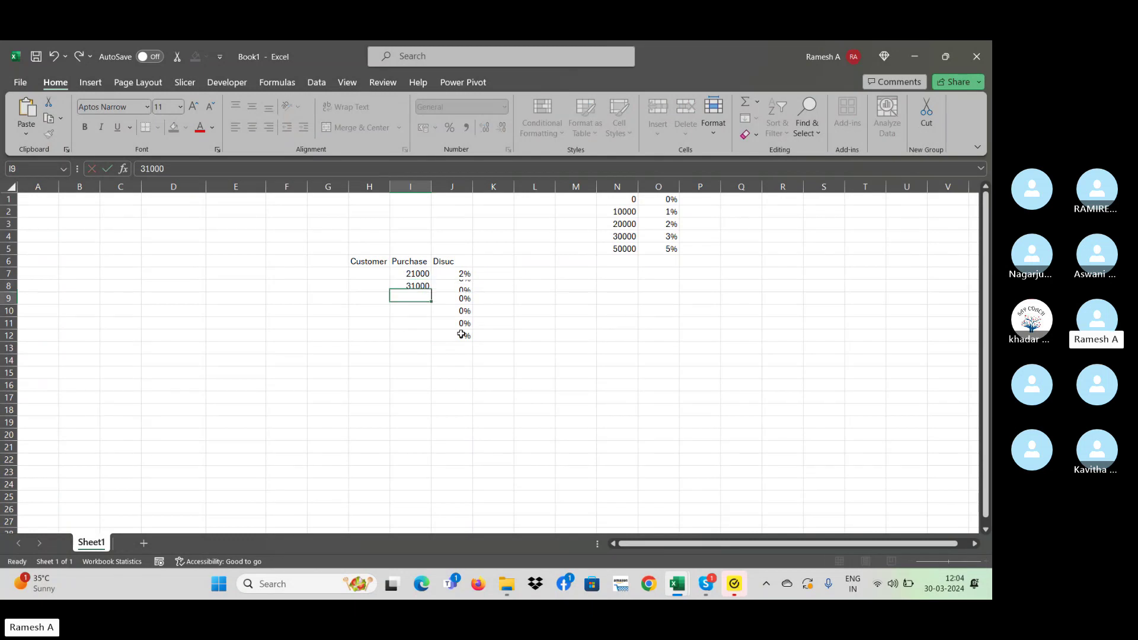
pyautogui.press('Return')
pyautogui.press('Up')
pyautogui.press('Right')
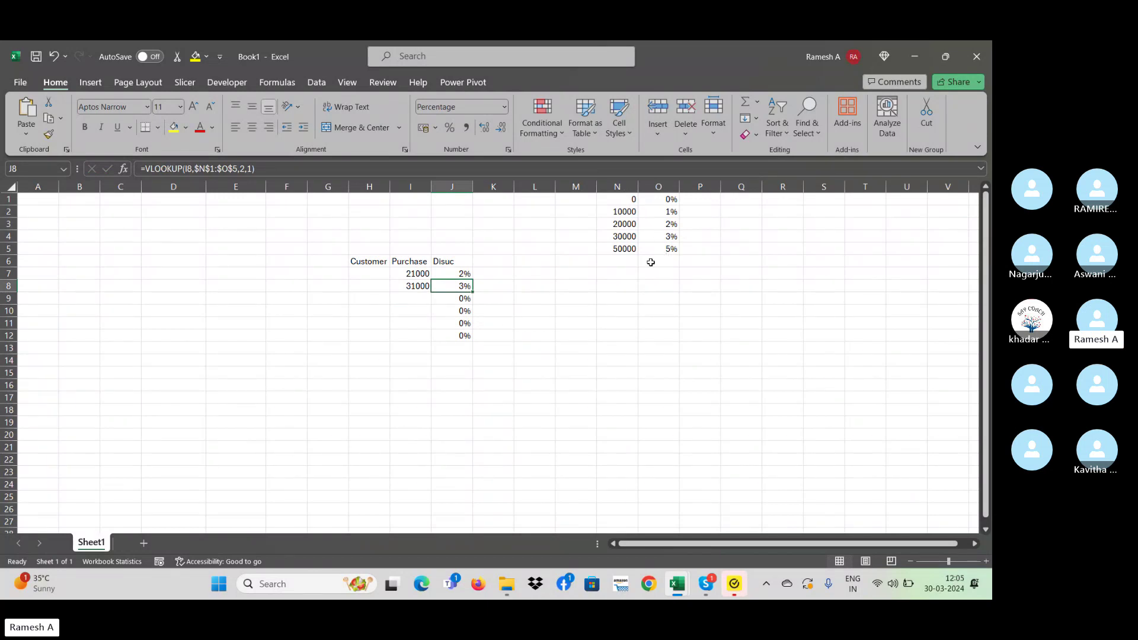
pyautogui.click(461, 271)
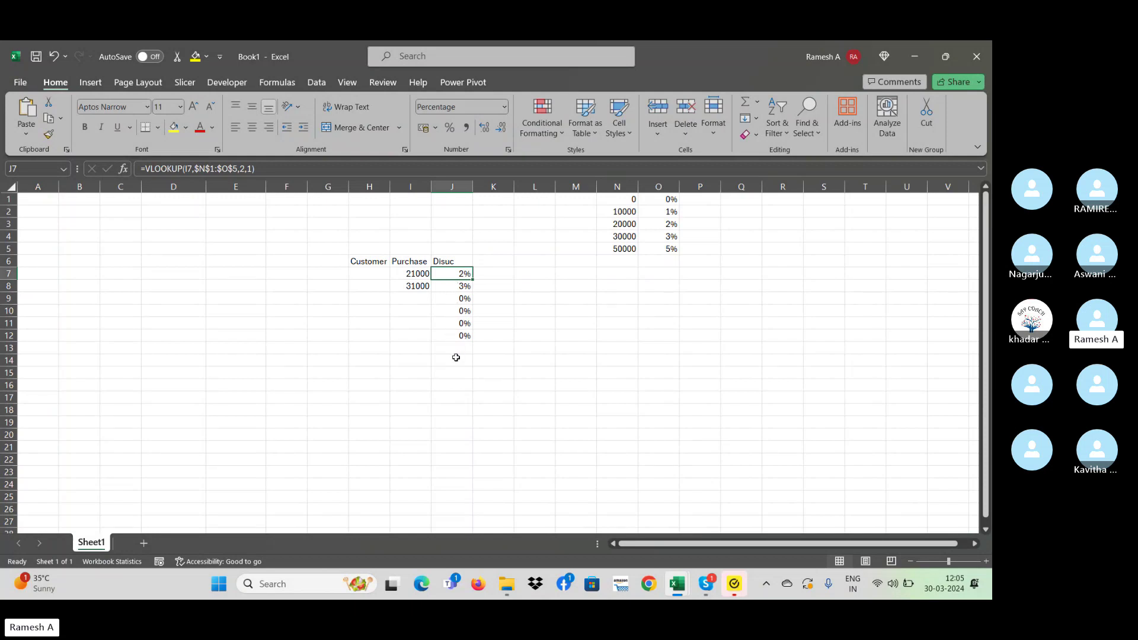
pyautogui.click(500, 273)
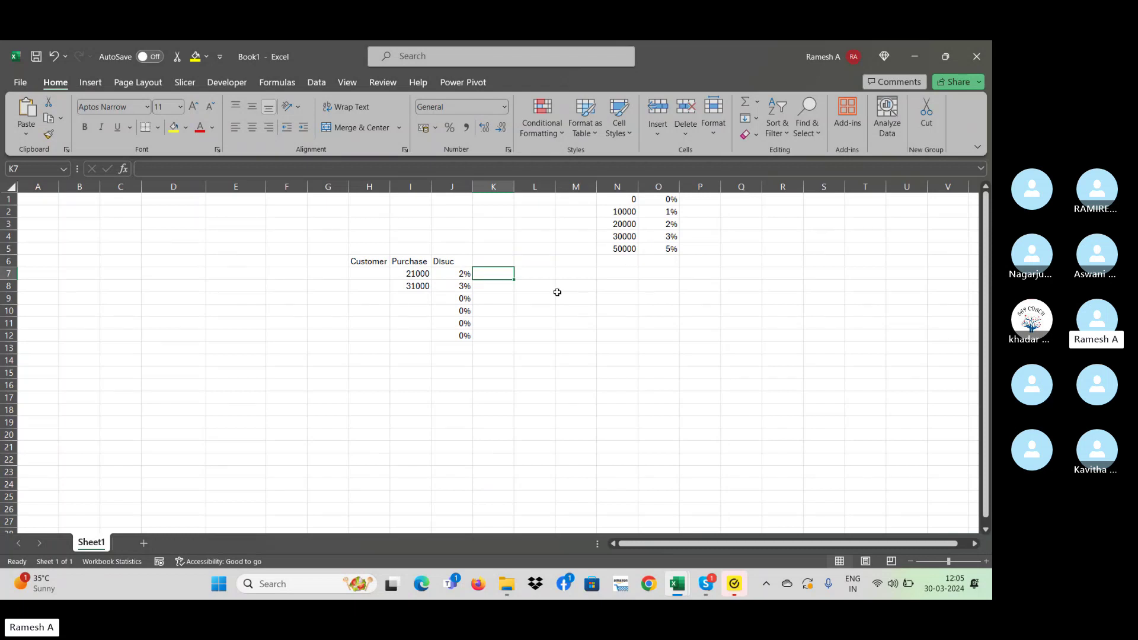
# - Start the K7 IFS formula with the first tier, I7>=10000 returning 1%
pyautogui.write('=')
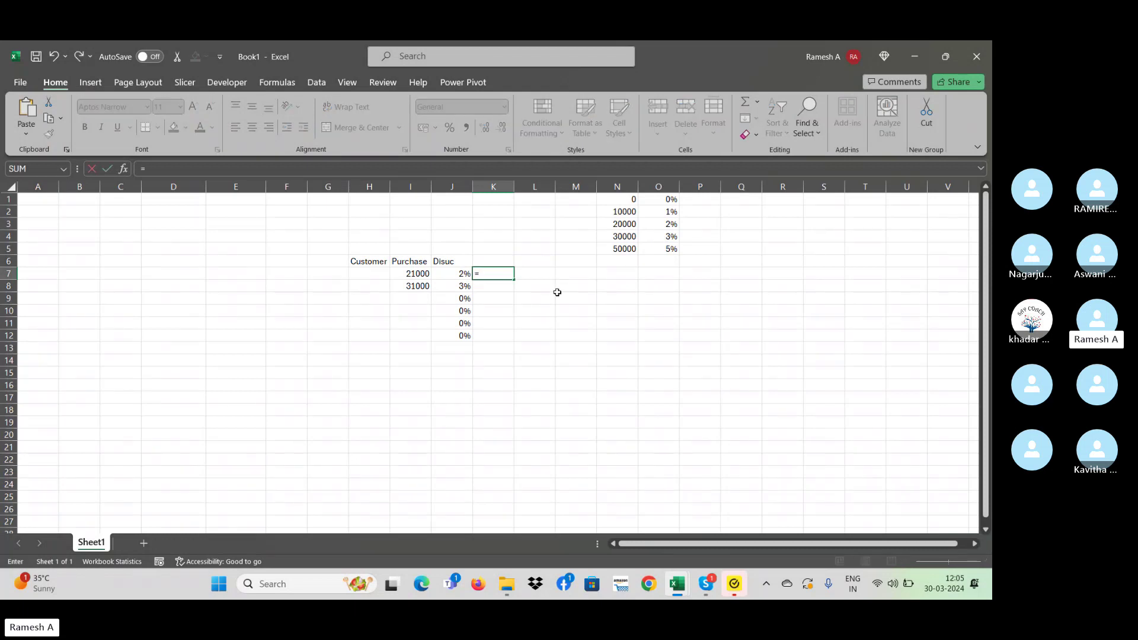
pyautogui.write('if')
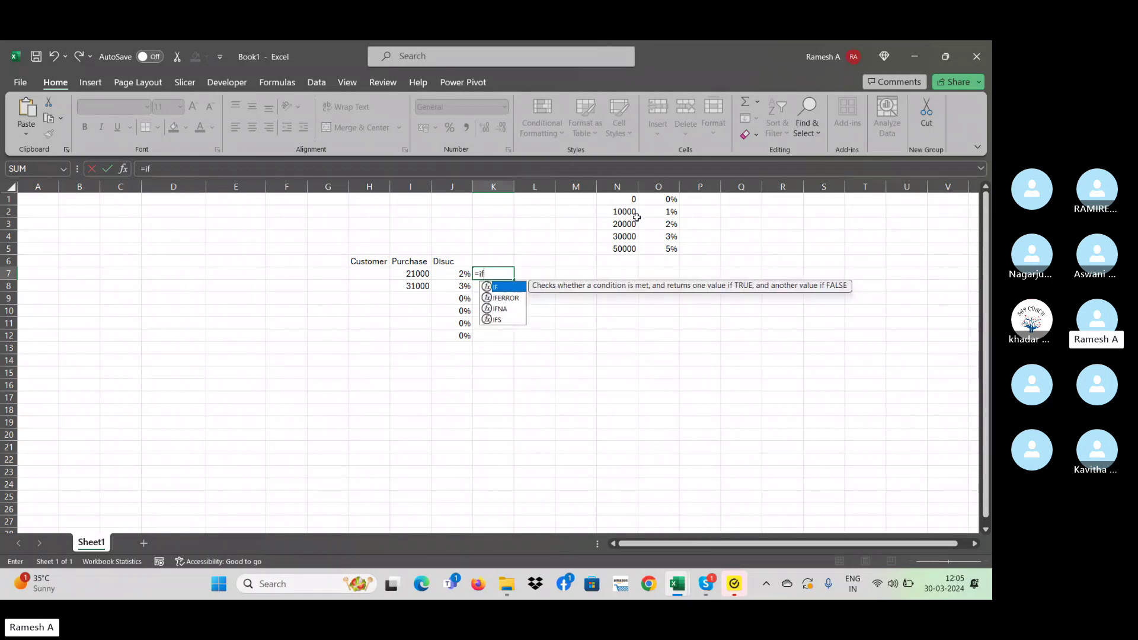
pyautogui.write('s')
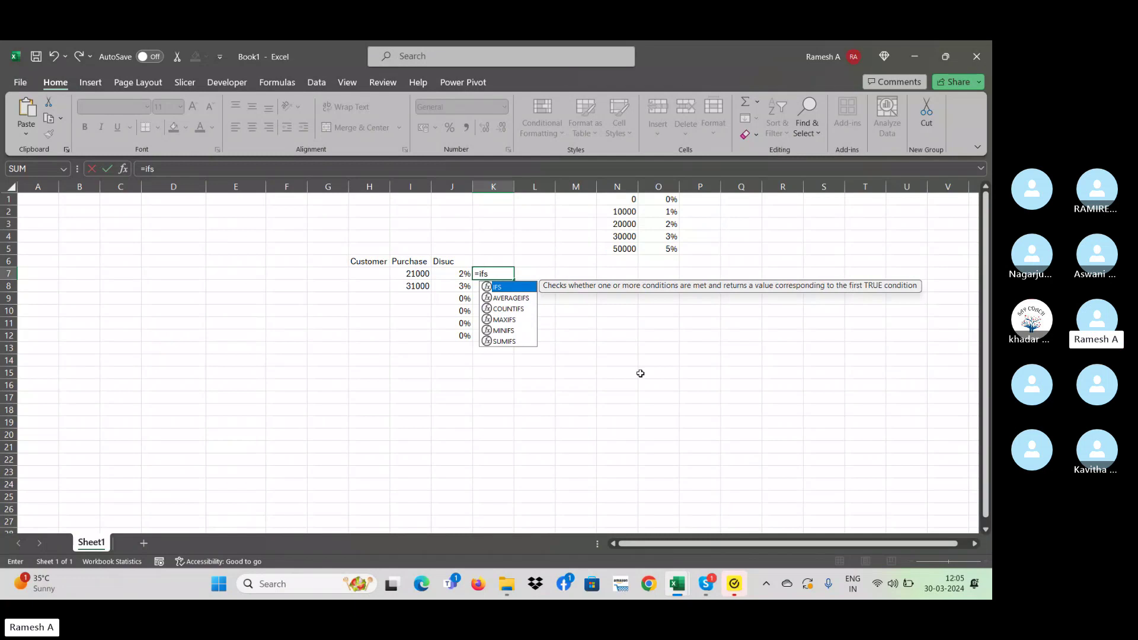
pyautogui.write('(')
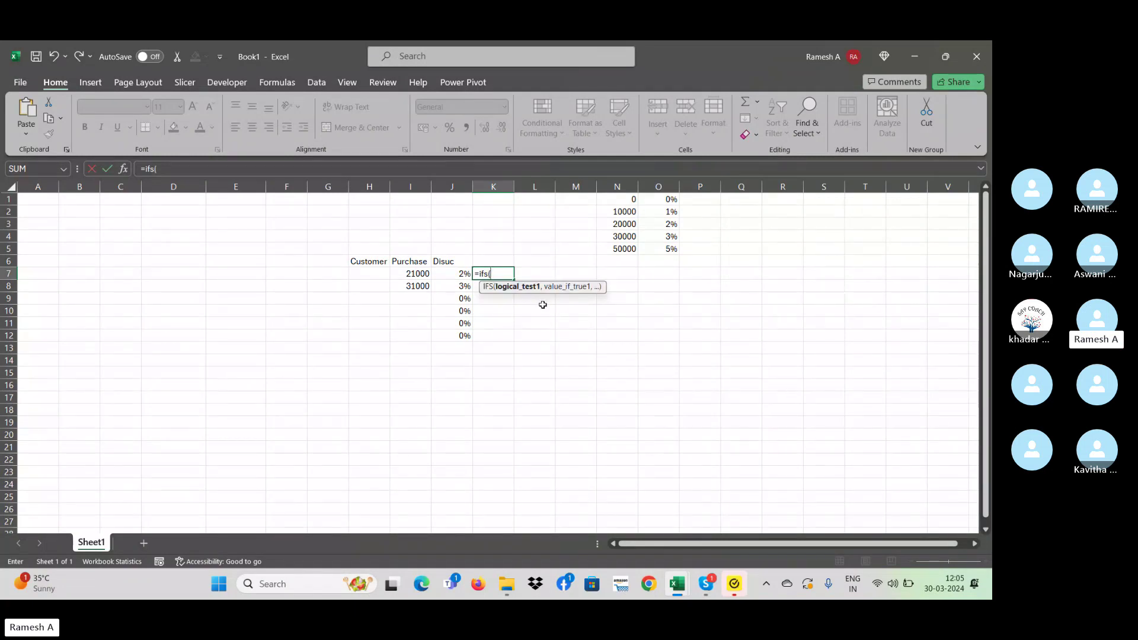
pyautogui.click(413, 275)
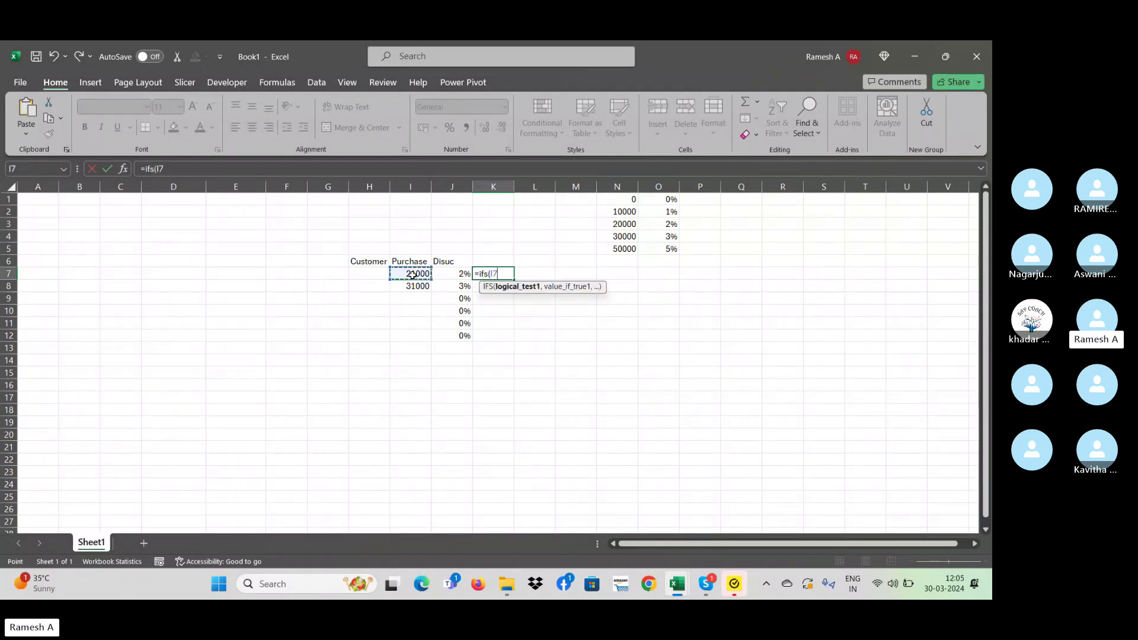
pyautogui.write('>10000')
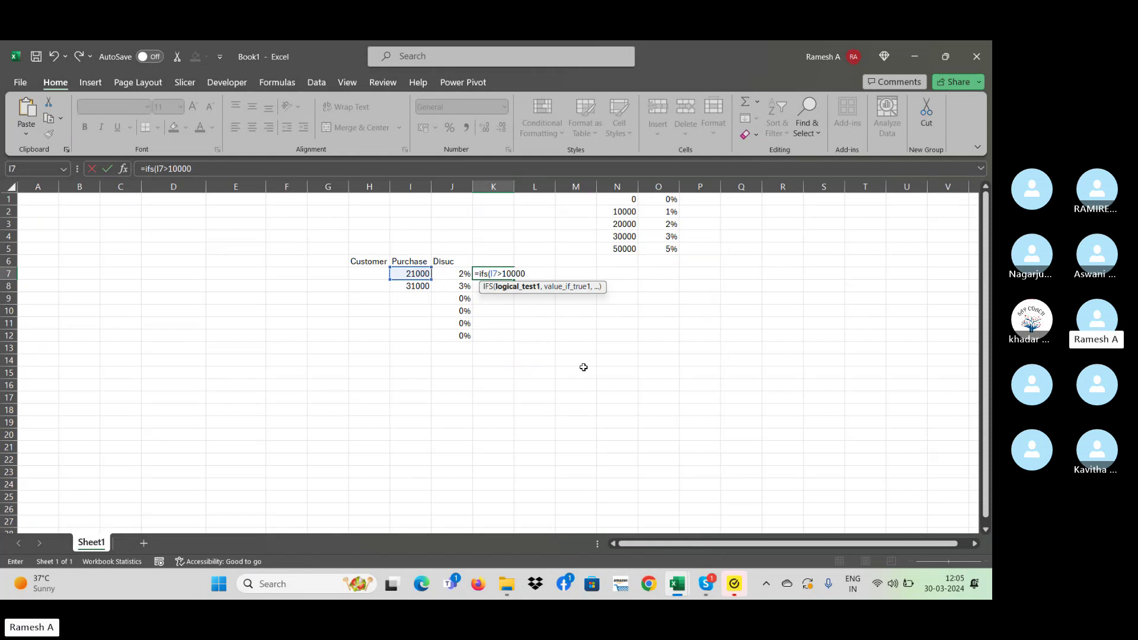
pyautogui.click(502, 273)
pyautogui.write('=')
pyautogui.write(',"')
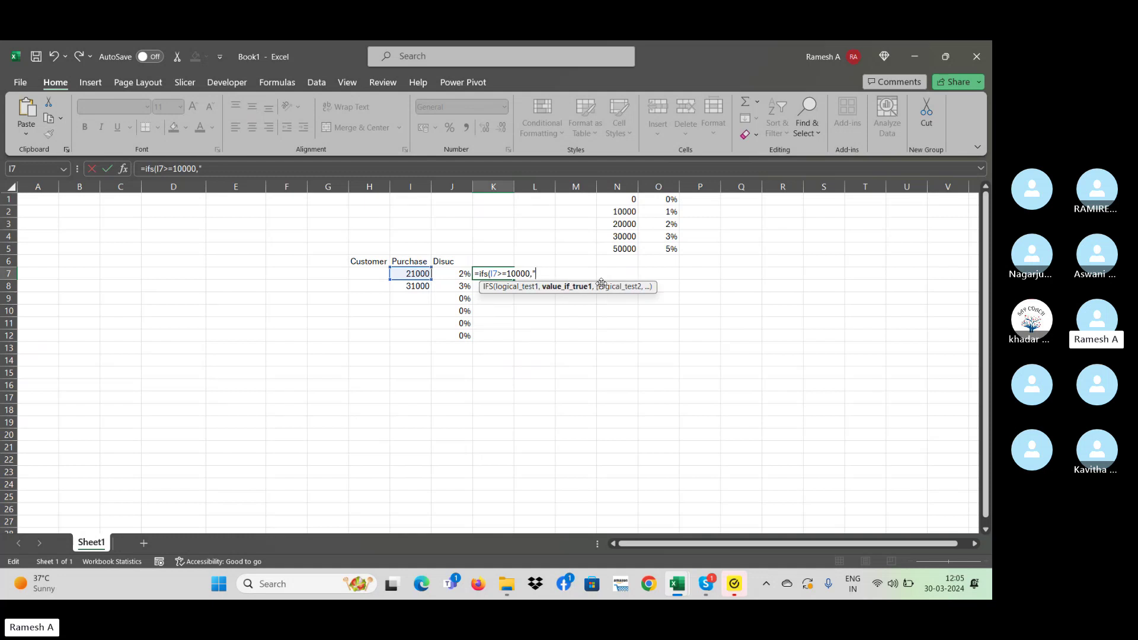
pyautogui.press('BackSpace')
pyautogui.write('1%,')
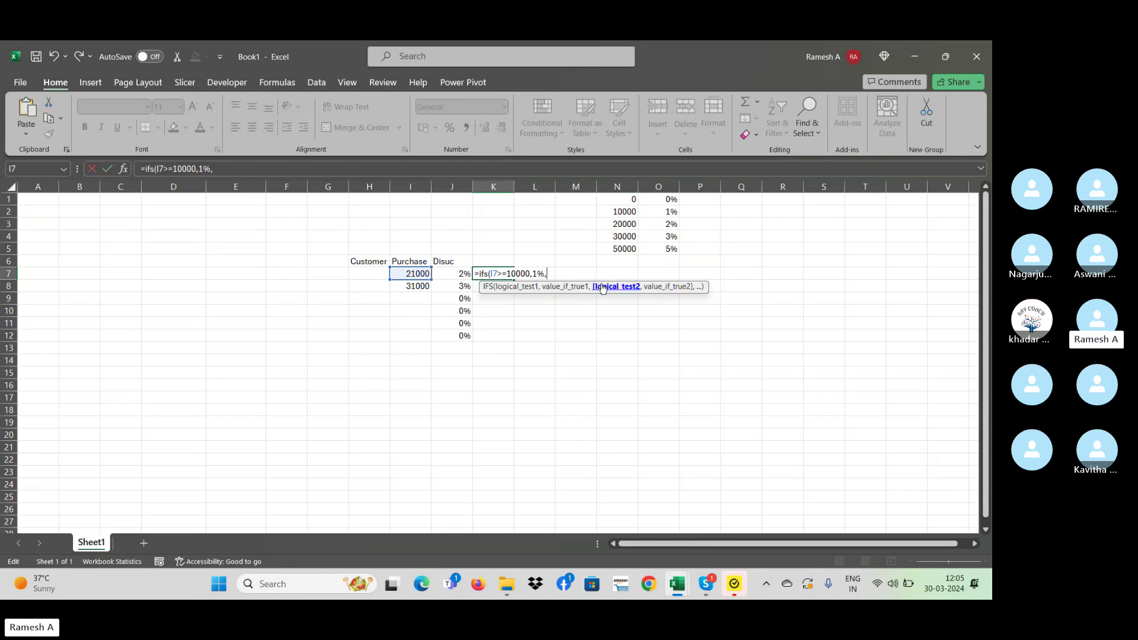
# - Add the IFS tiers I7>=20000 → 2% and I7>=30000 → 3%
pyautogui.click(401, 273)
pyautogui.write('>')
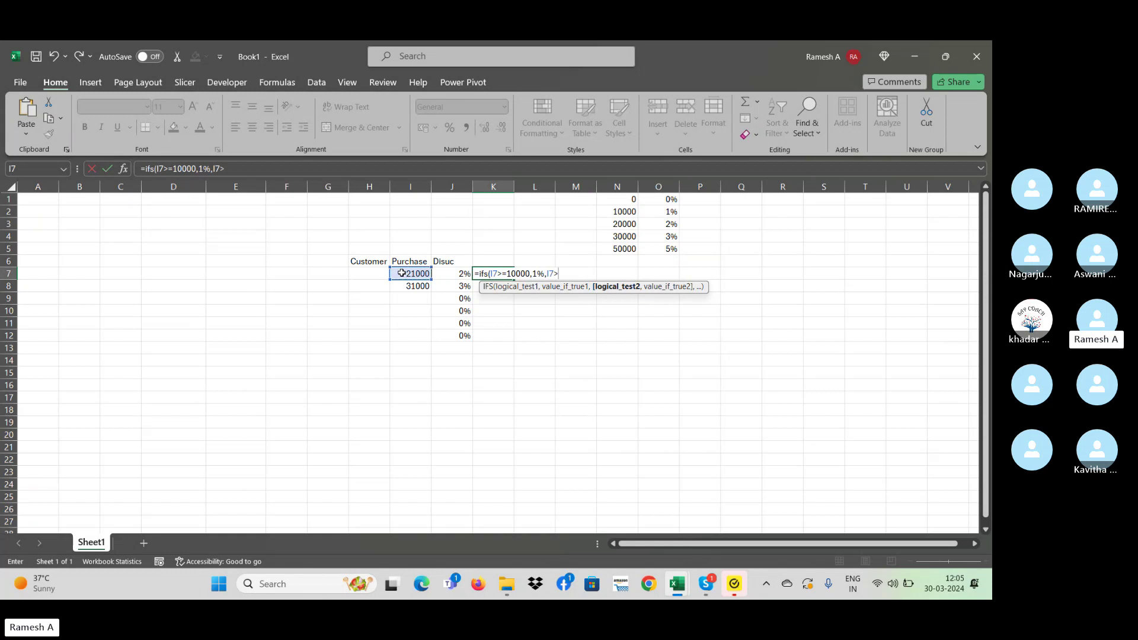
pyautogui.write('=20')
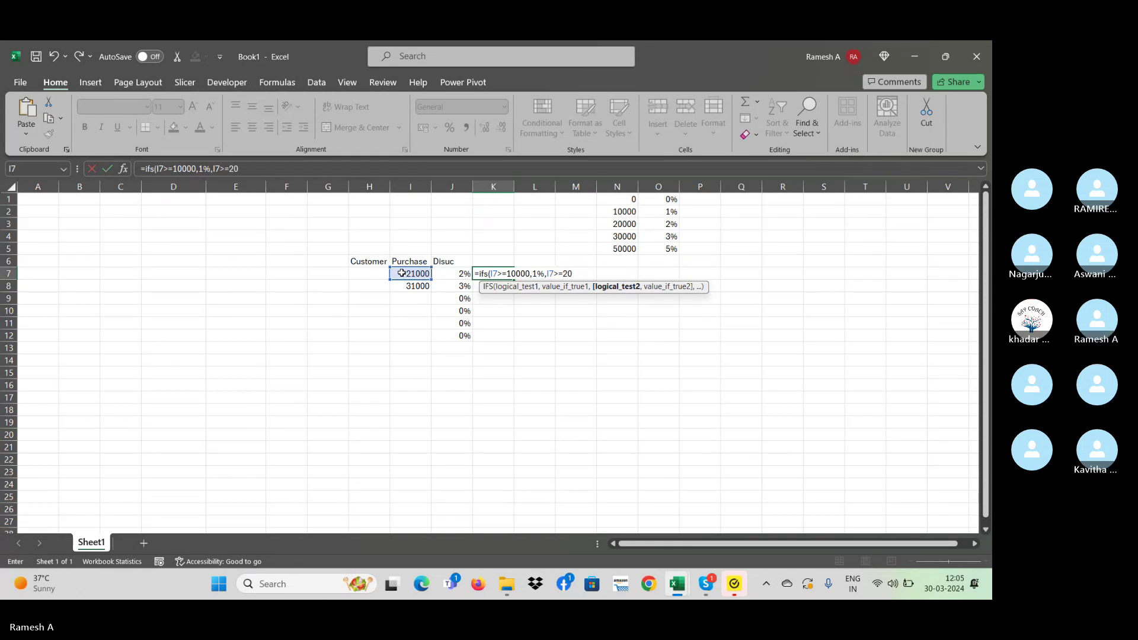
pyautogui.write('000,')
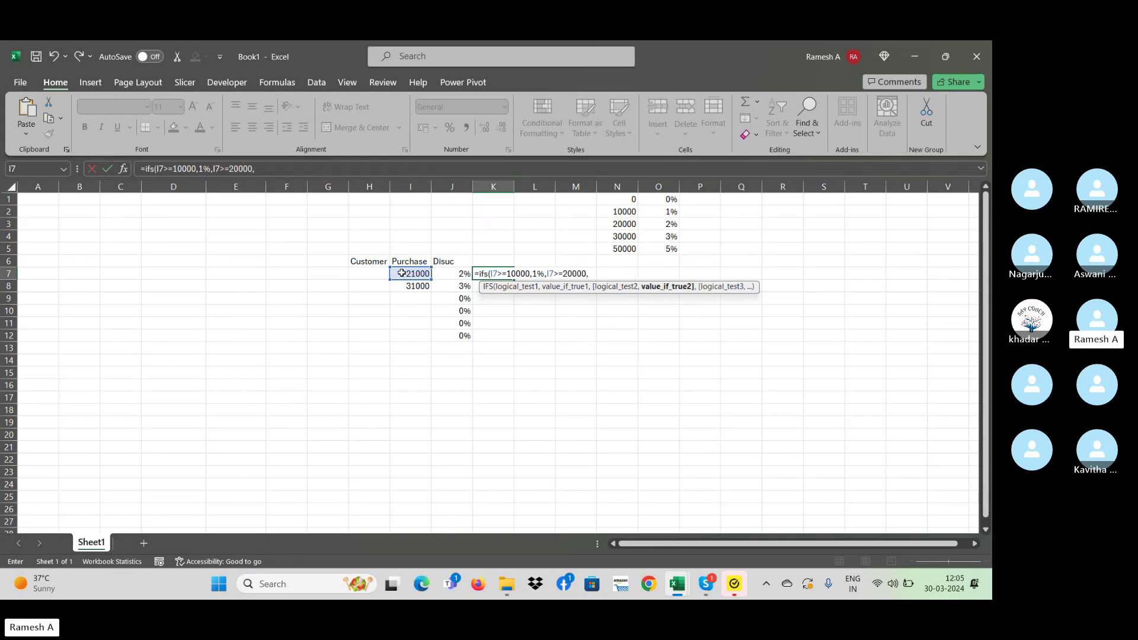
pyautogui.write('2')
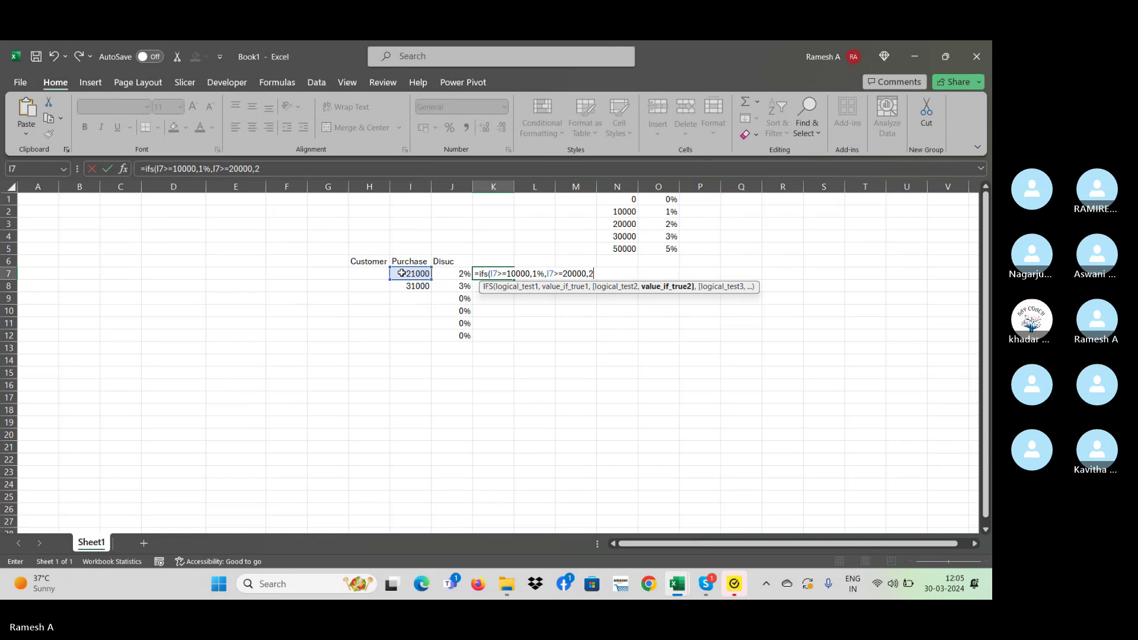
pyautogui.write('%,')
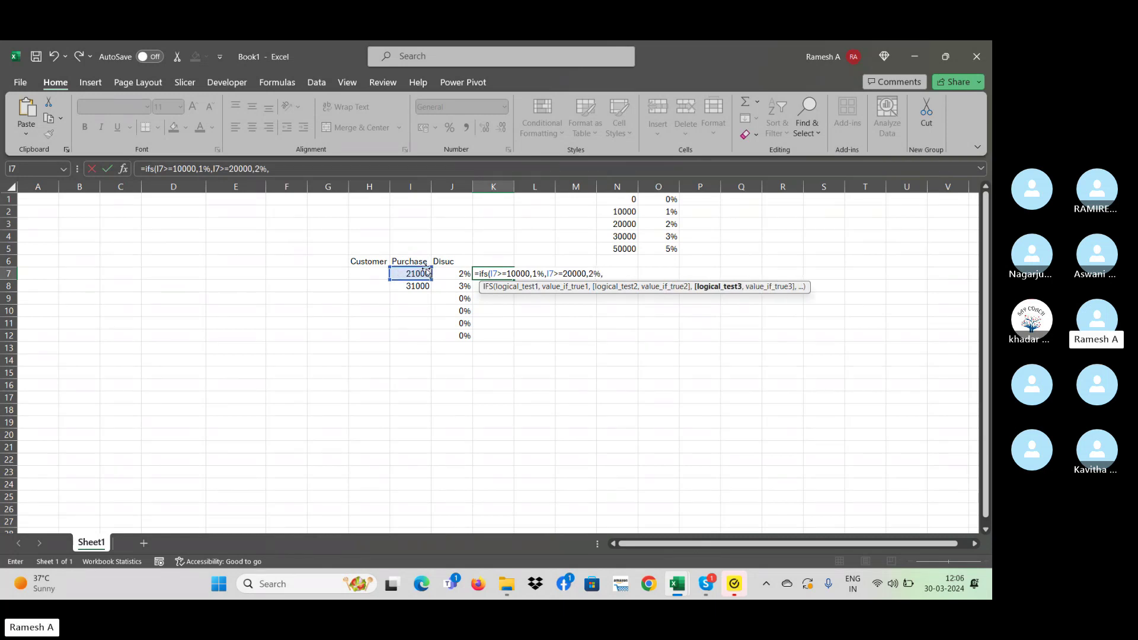
pyautogui.click(418, 272)
pyautogui.write('>')
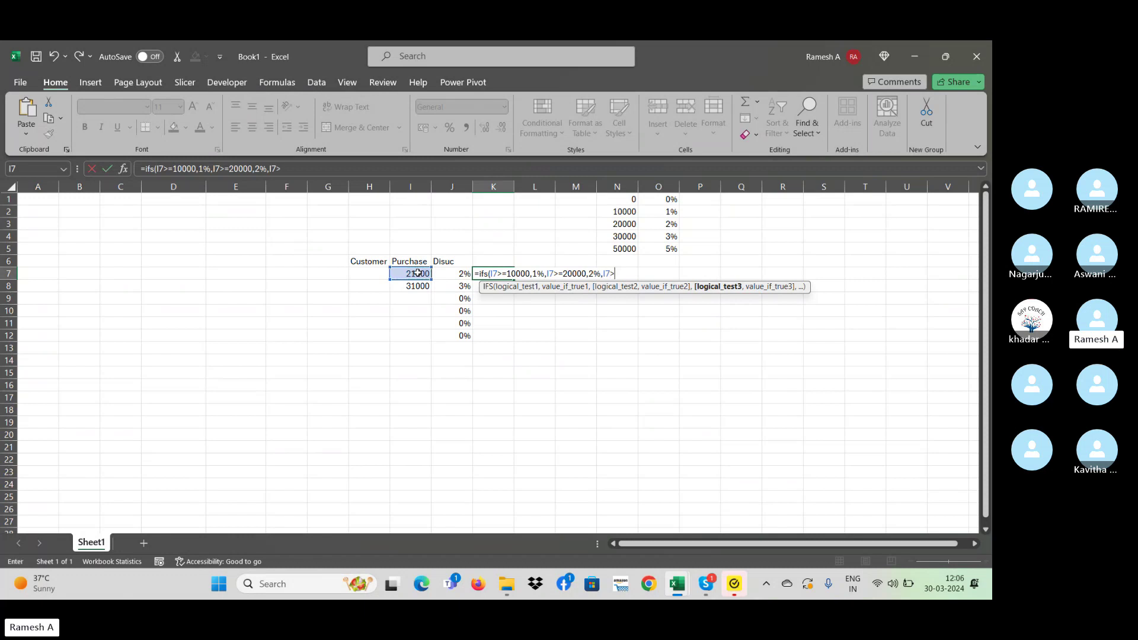
pyautogui.write('=30000,')
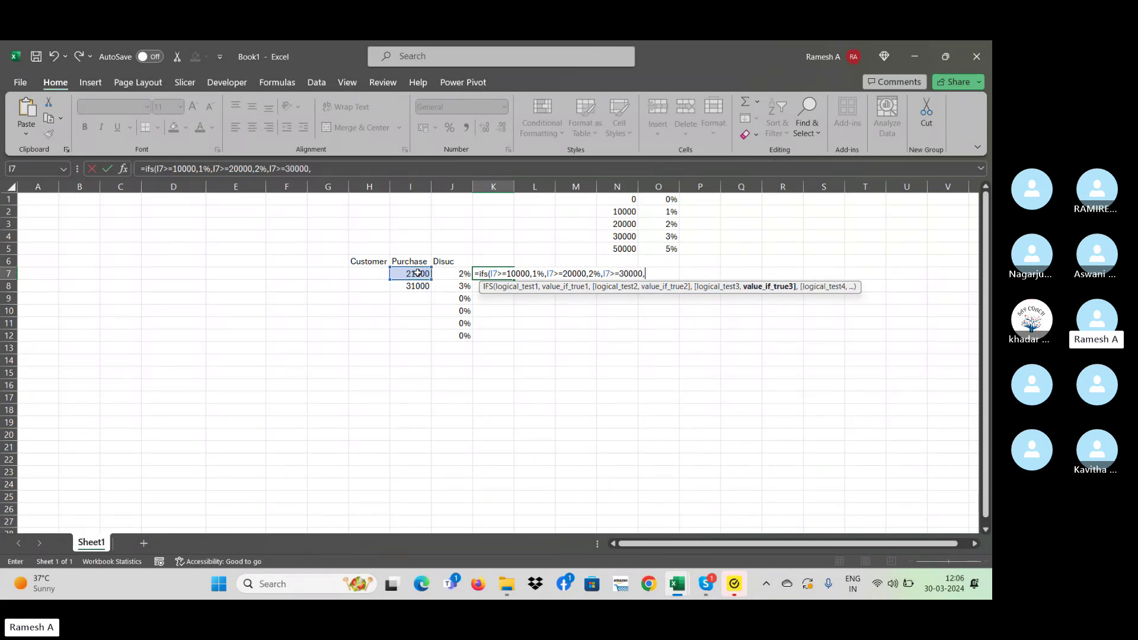
pyautogui.write('3%,')
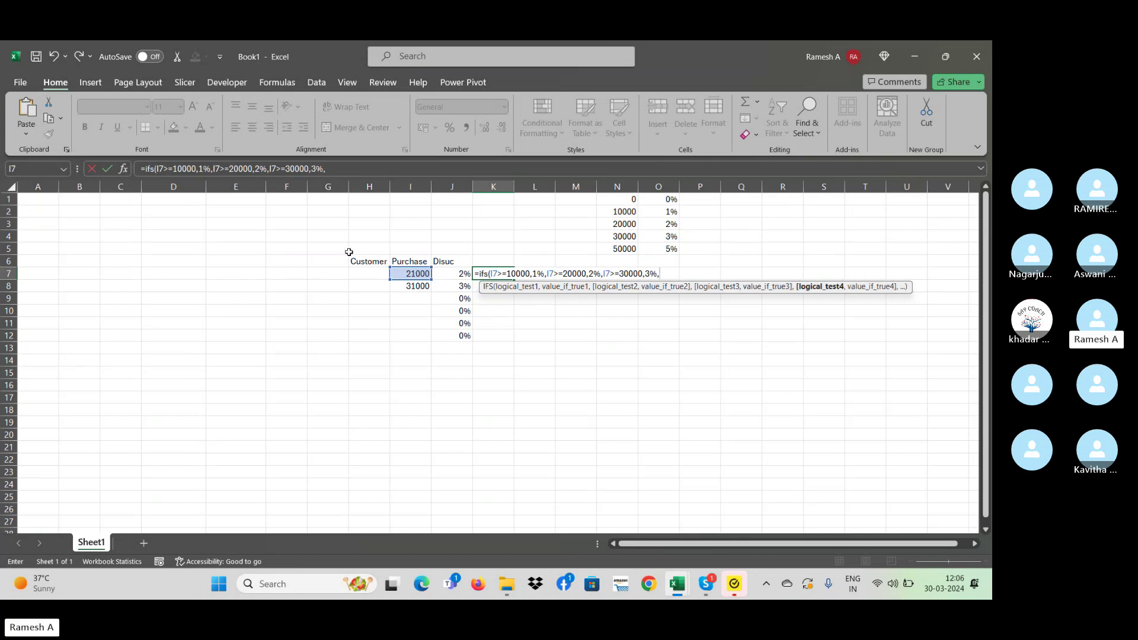
# - Add the last tier I7>=50000 → 5% and close the IFS formula's brackets
pyautogui.click(401, 273)
pyautogui.write('>=500')
pyautogui.press('BackSpace')
pyautogui.press('BackSpace')
pyautogui.press('BackSpace')
pyautogui.press('BackSpace')
pyautogui.write('=500')
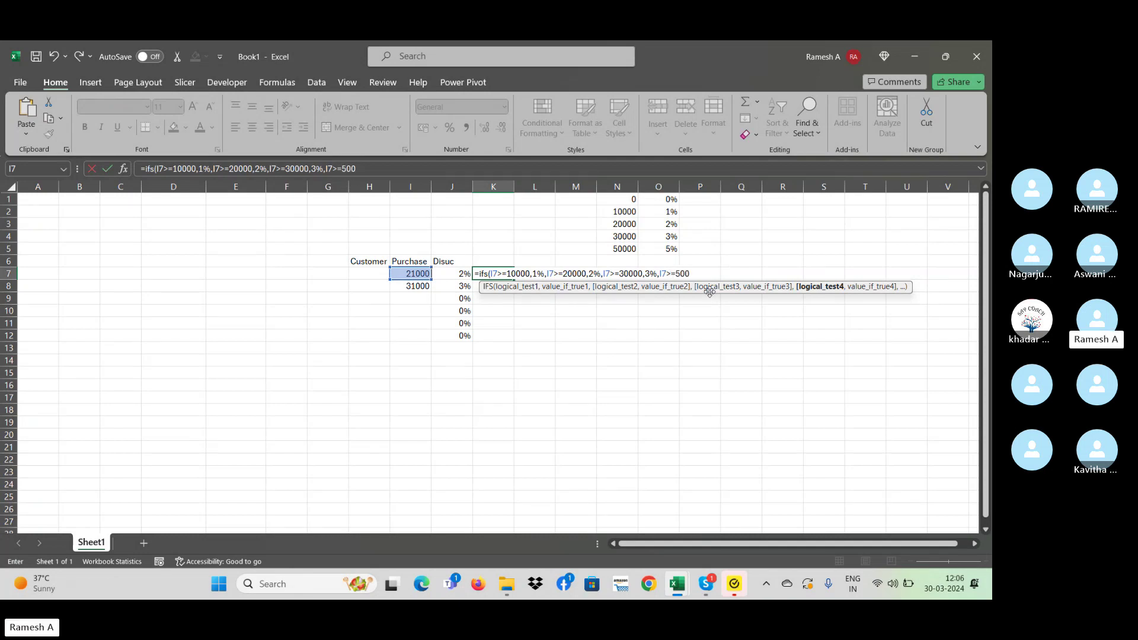
pyautogui.write('00,')
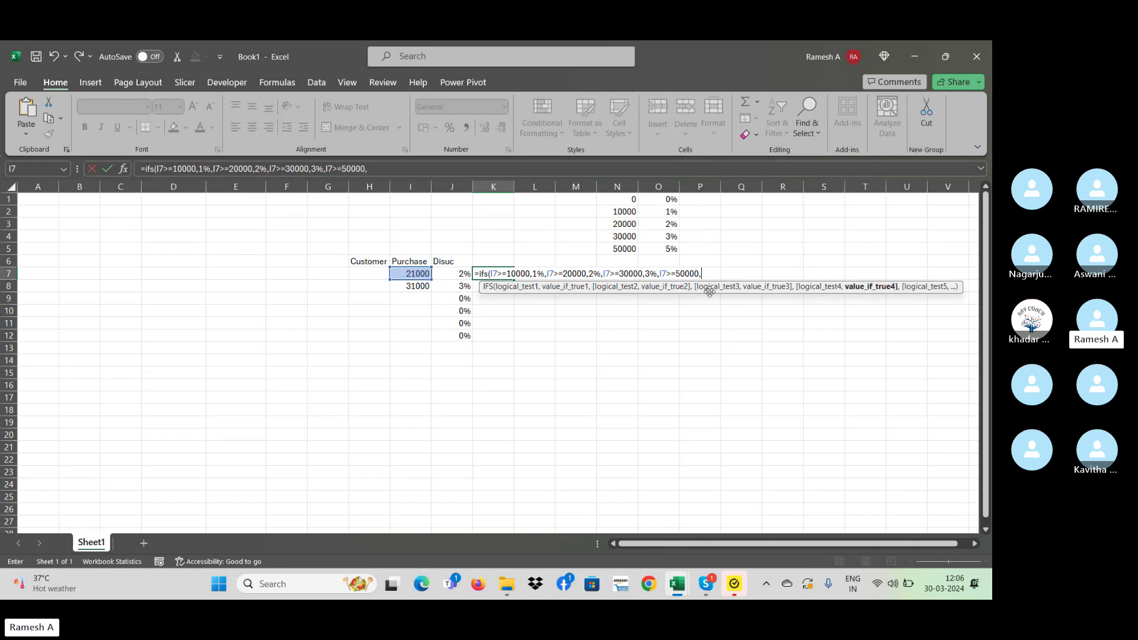
pyautogui.write('5%)')
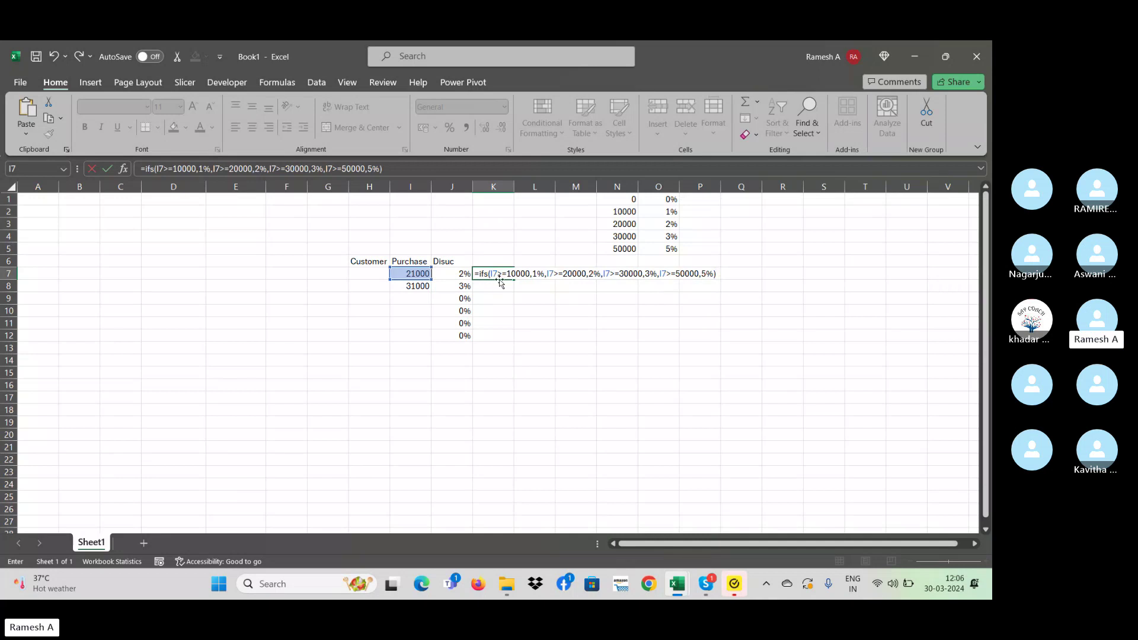
pyautogui.click(711, 273)
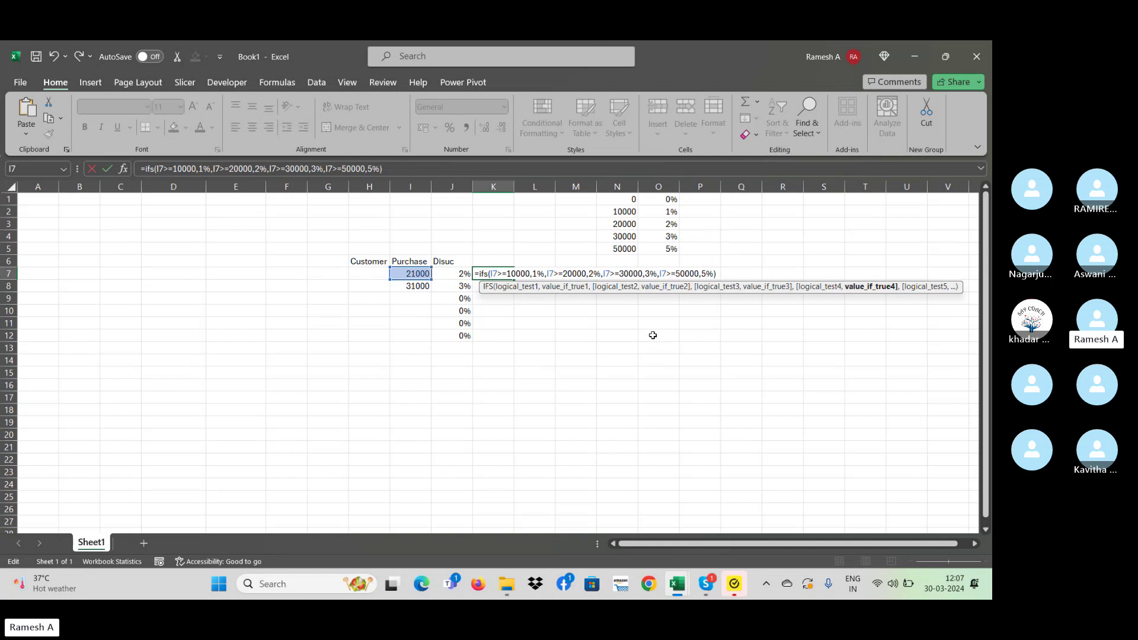
# - Commit the K7 IFS formula and format K7:K13 as percentages
pyautogui.hotkey('ctrl', 'Return')
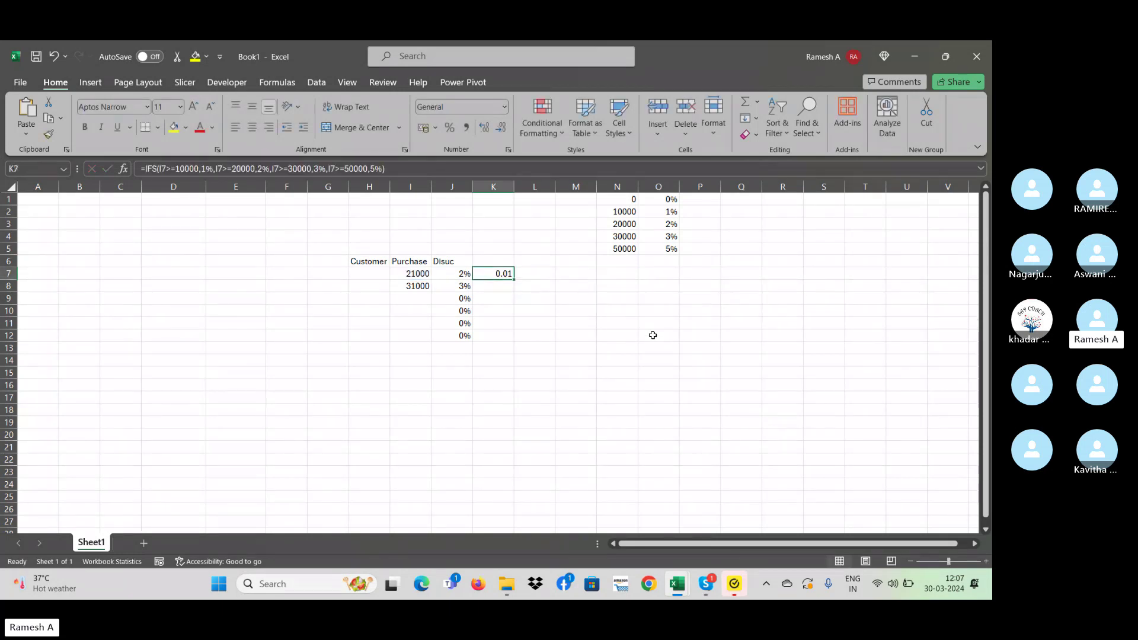
pyautogui.hotkey('shift', 'Down')
pyautogui.hotkey('shift', 'Down')
pyautogui.hotkey('shift', 'Down')
pyautogui.hotkey('shift', 'Down')
pyautogui.hotkey('shift', 'Down')
pyautogui.hotkey('shift', 'Down')
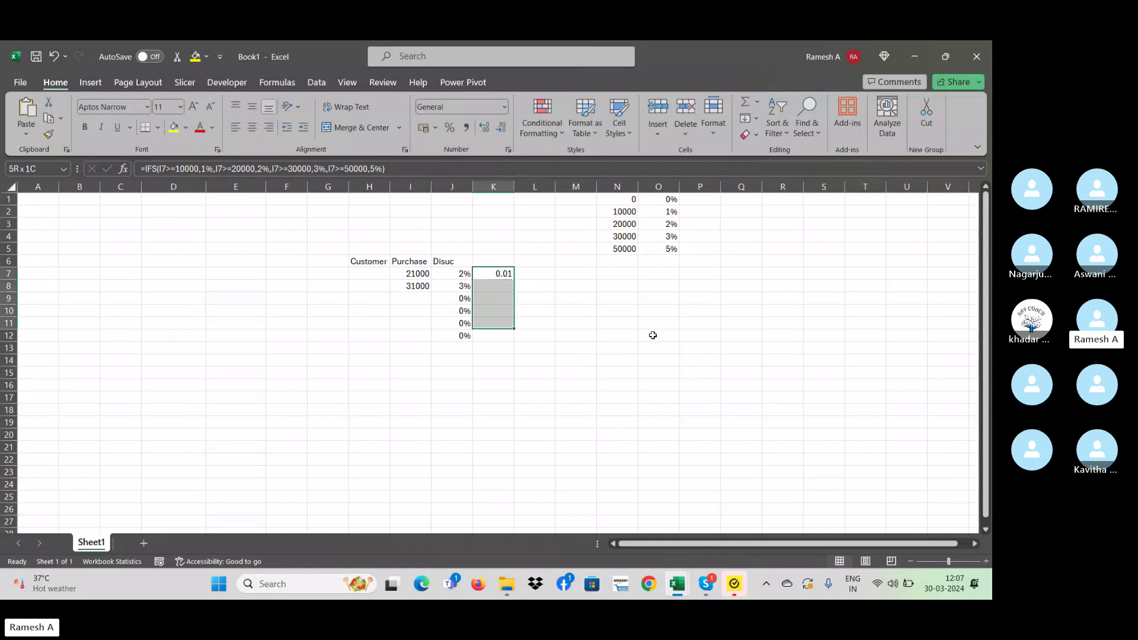
pyautogui.click(450, 128)
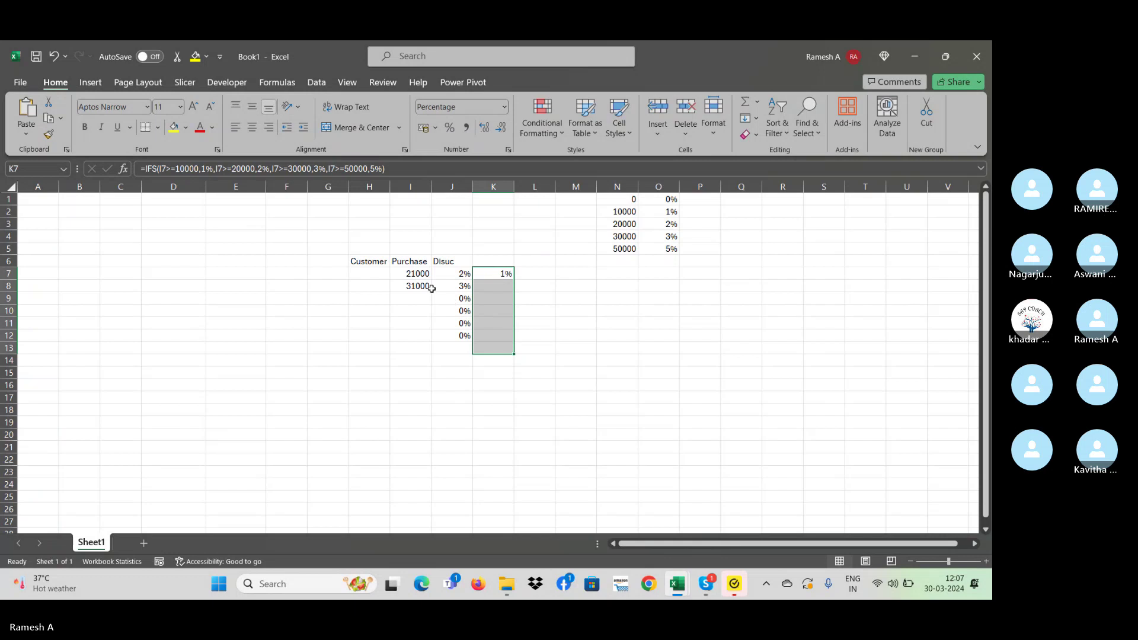
pyautogui.click(497, 280)
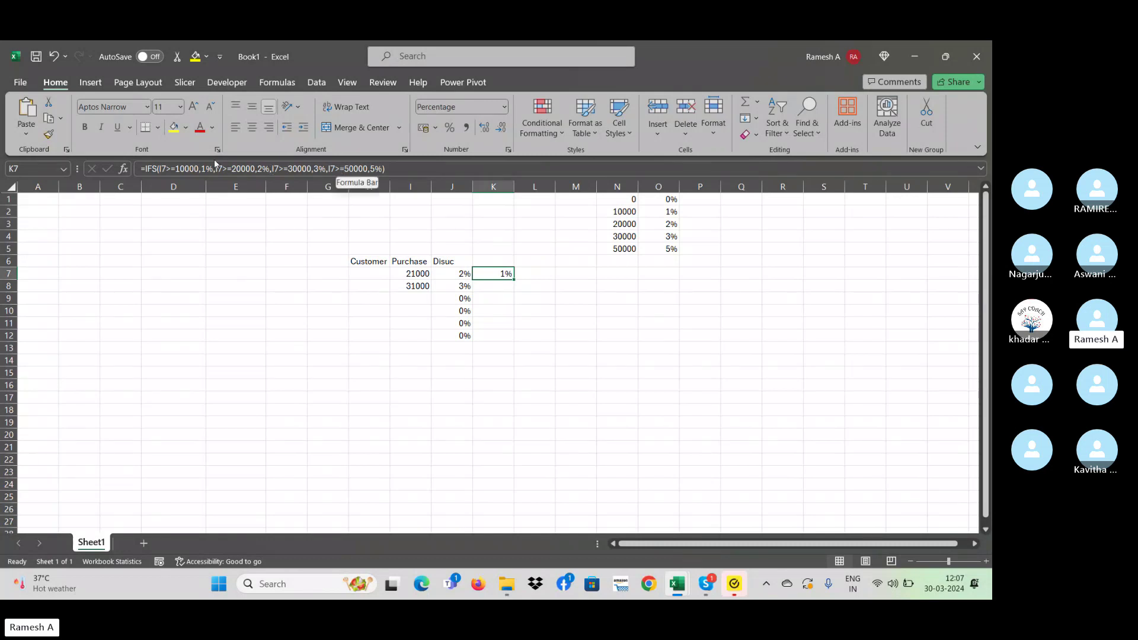
# - Change the first IFS tier in K7 to I7>=50000 returning 5%
pyautogui.click(180, 169)
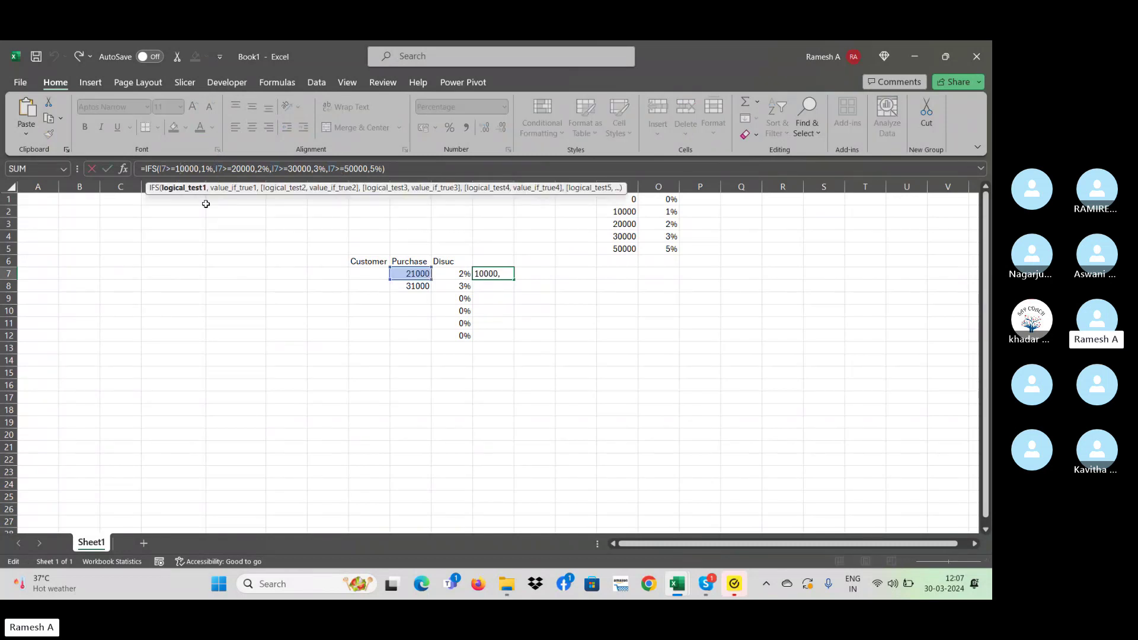
pyautogui.press('BackSpace')
pyautogui.write('5')
pyautogui.press('Right')
pyautogui.press('Right')
pyautogui.press('Right')
pyautogui.press('Right')
pyautogui.press('Right')
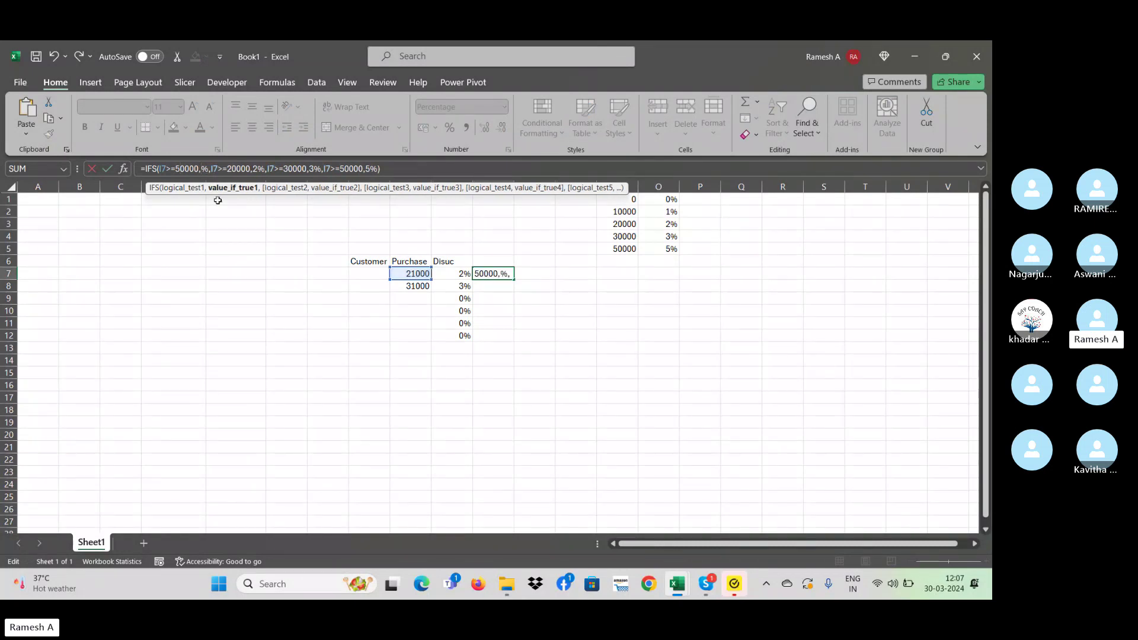
pyautogui.press('BackSpace')
pyautogui.write('5')
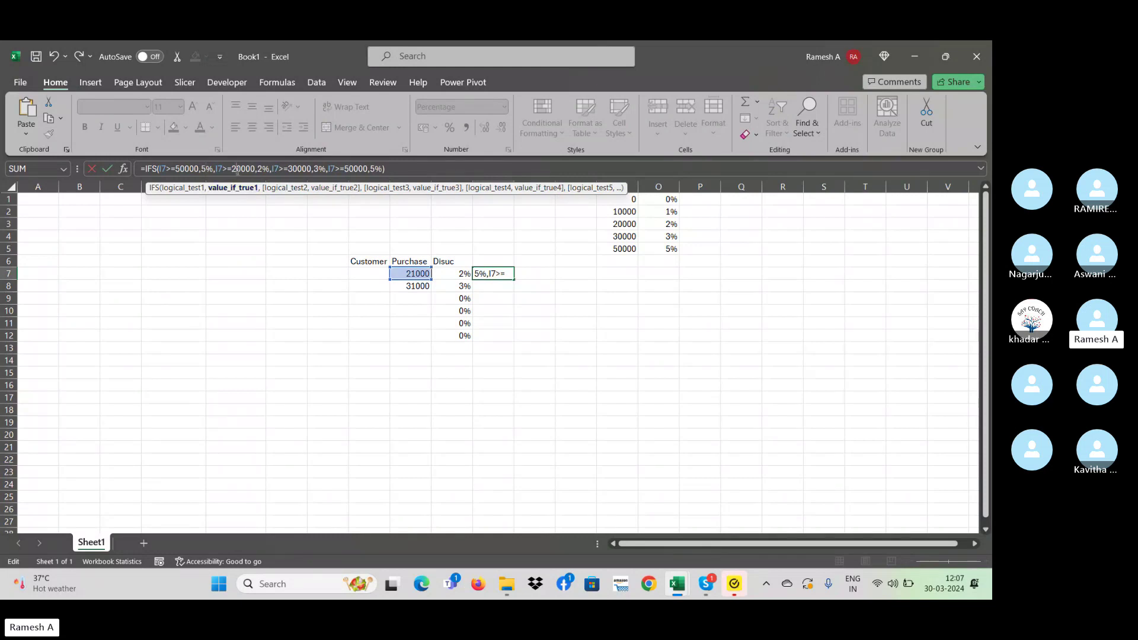
# - Change the second tier to I7>=30000 returning 3%
pyautogui.click(237, 173)
pyautogui.press('BackSpace')
pyautogui.write('3')
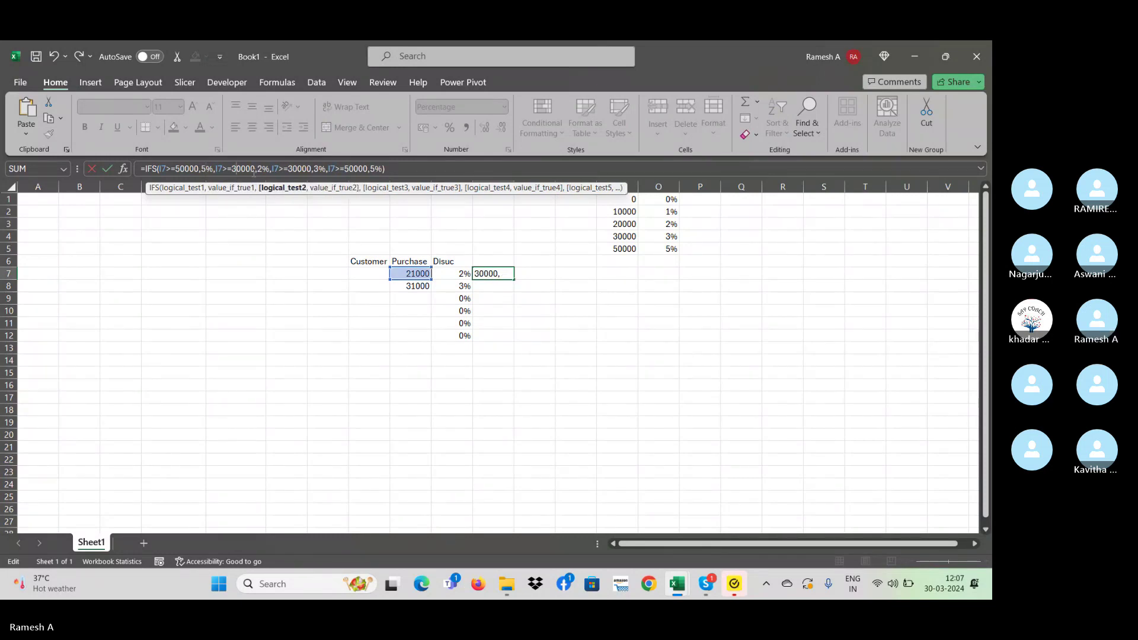
pyautogui.click(255, 170)
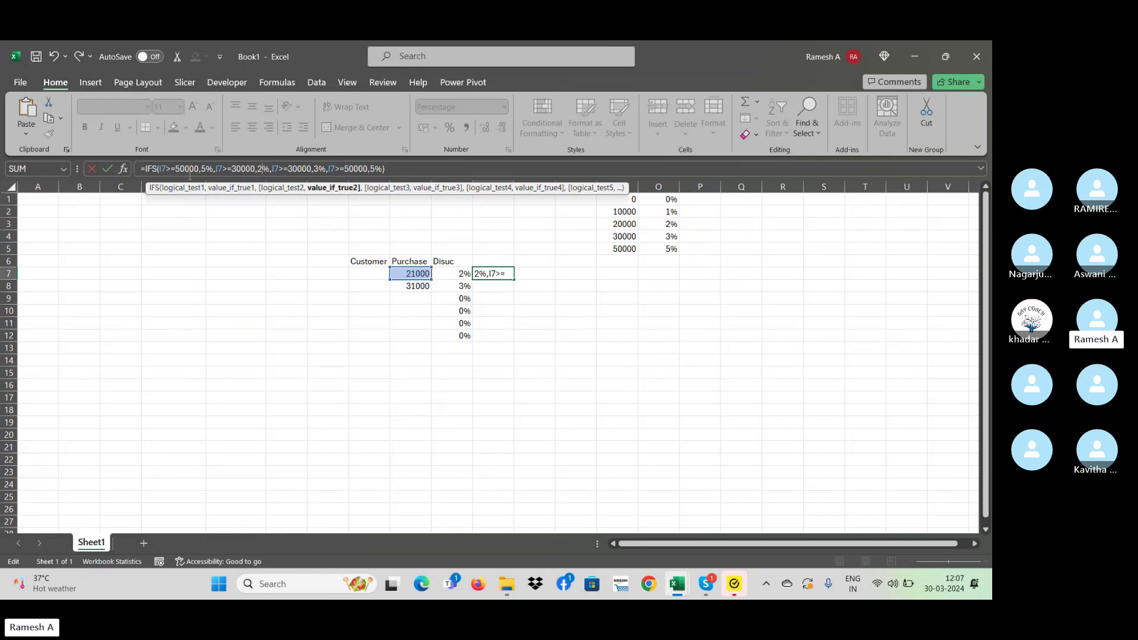
pyautogui.press('Delete')
pyautogui.write('3')
# - Change the third threshold to I7>=20000 and remove its old 3 percentage
pyautogui.press('Right')
pyautogui.press('Right')
pyautogui.press('Right')
pyautogui.press('Right')
pyautogui.press('Right')
pyautogui.press('Right')
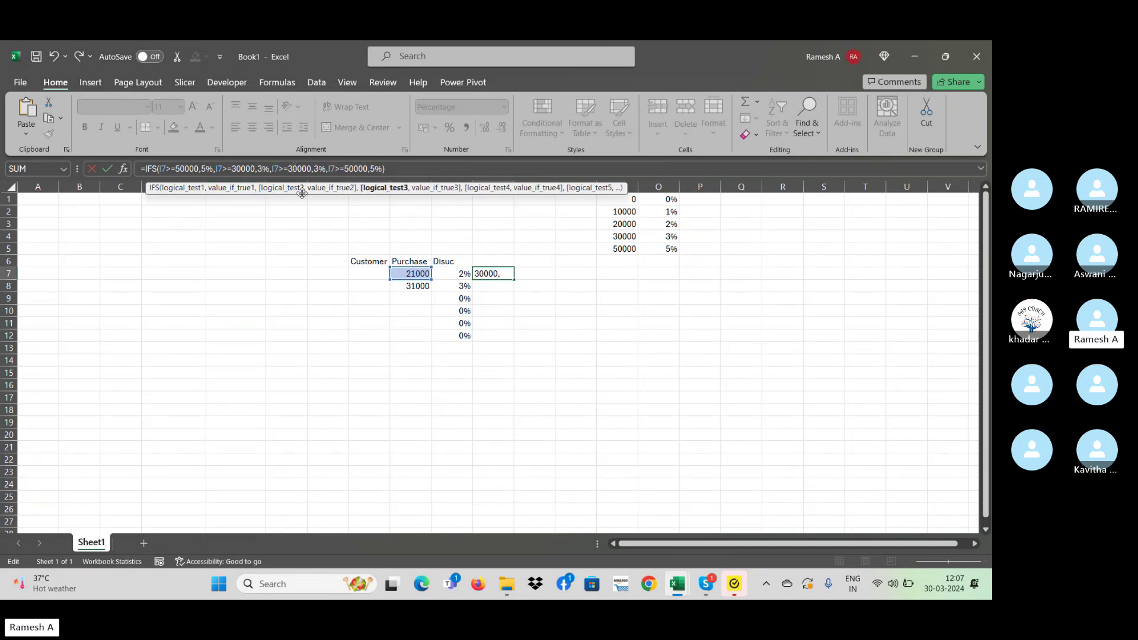
pyautogui.press('Delete')
pyautogui.write('2')
pyautogui.press('Right')
pyautogui.press('BackSpace')
pyautogui.press('Right')
pyautogui.press('Right')
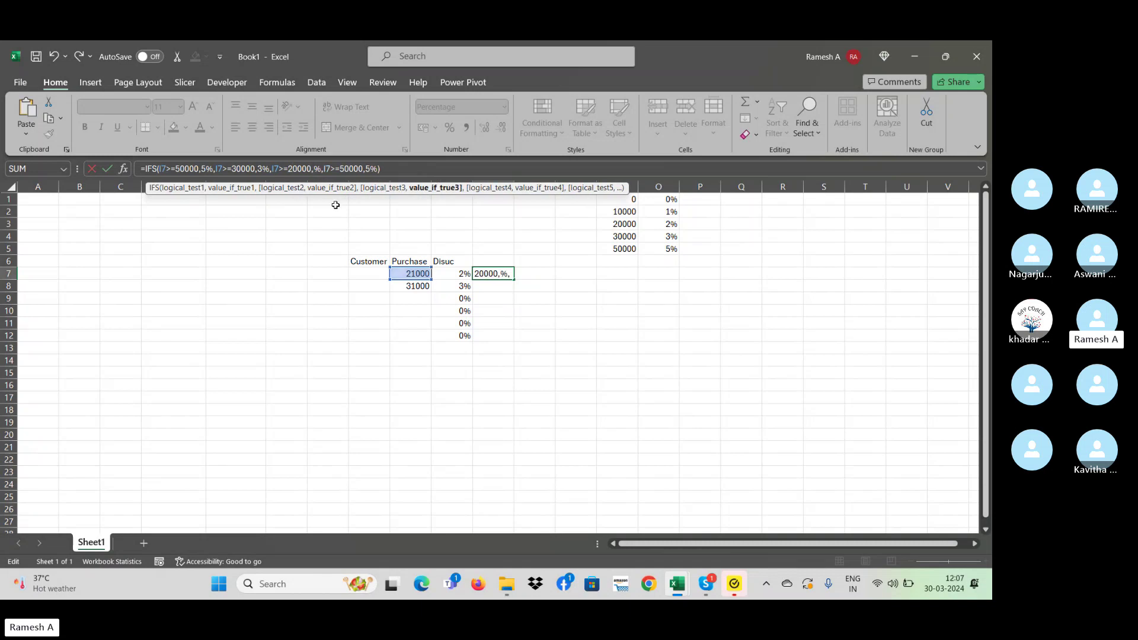